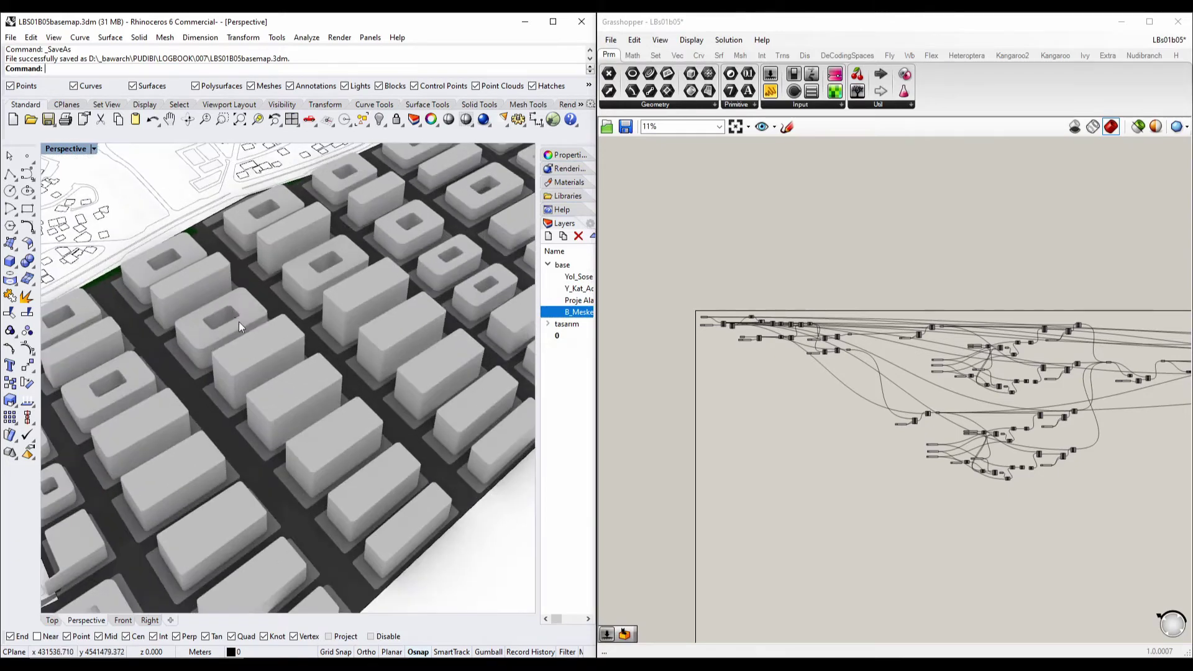
Step: Examine the generated building massing on the project site and its surrounding base map from several angles and distances
right_click_drag(298, 357, 337, 396, "shift")
scroll(322, 409, "down", 7)
right_click_drag(768, 426, 743, 458)
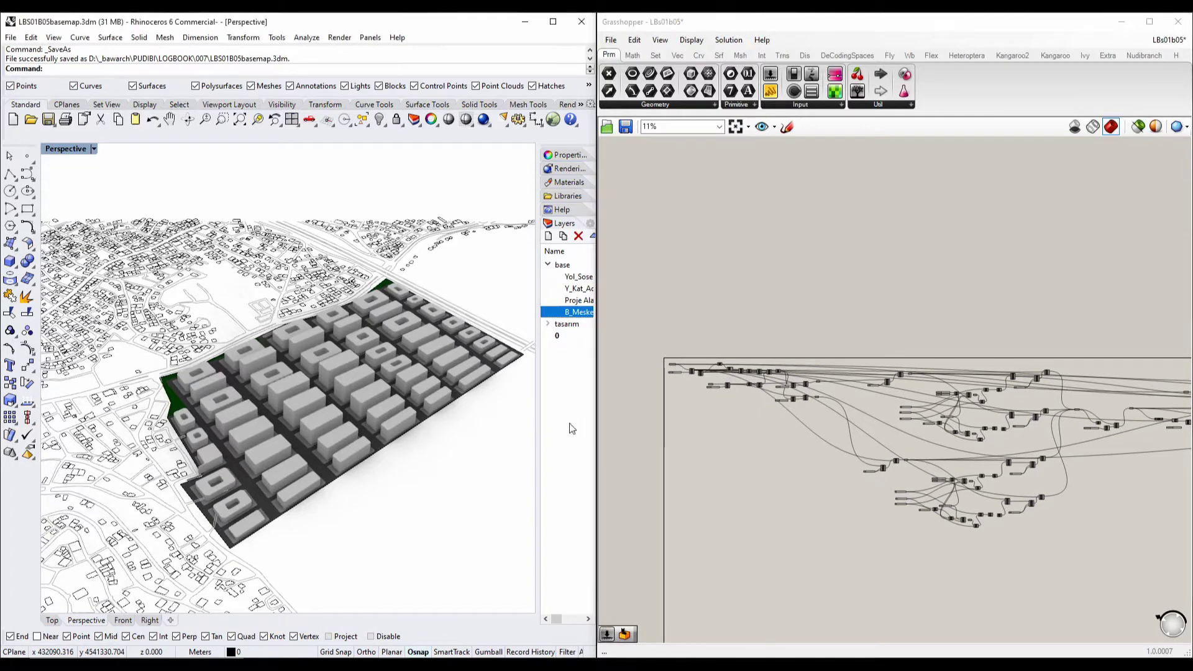
scroll(341, 397, "up", 1)
scroll(309, 404, "up", 3)
scroll(310, 403, "up", 1)
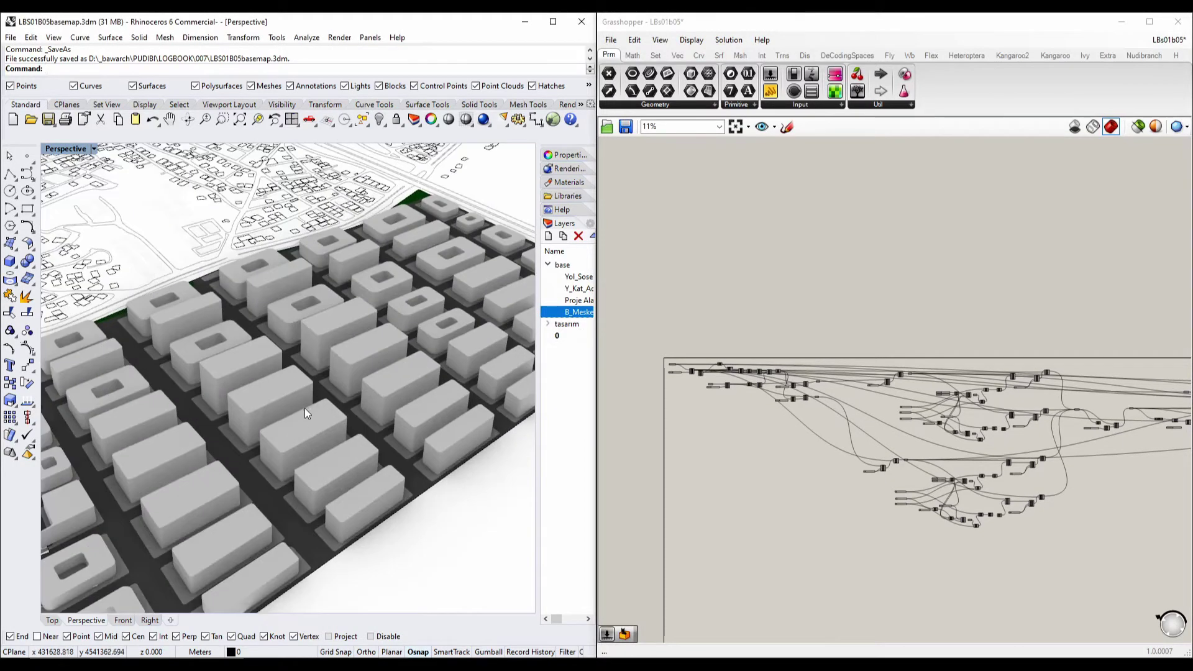
right_click_drag(304, 408, 338, 412, "shift")
scroll(339, 412, "down", 7)
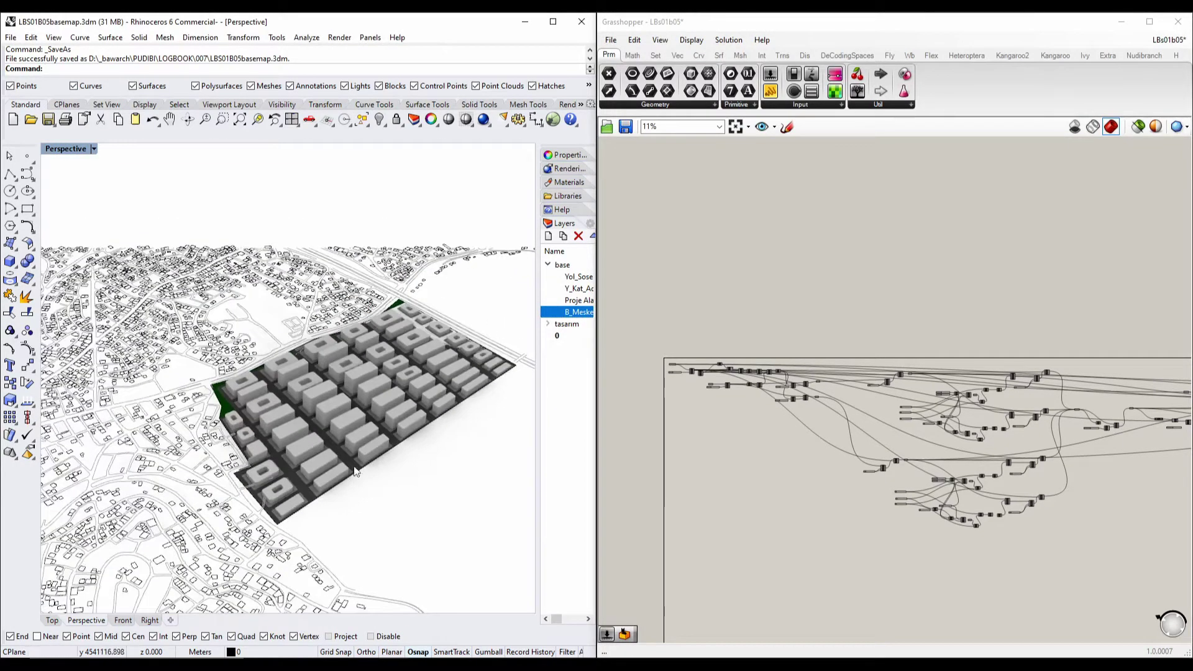
scroll(340, 479, "up", 5)
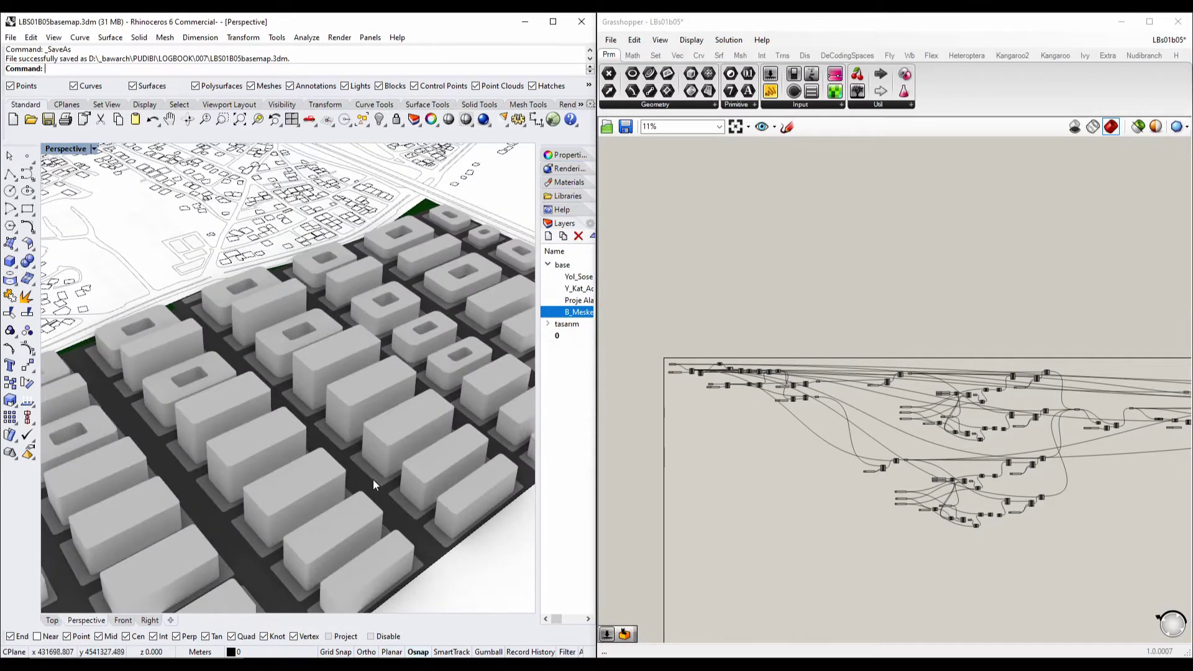
scroll(367, 392, "down", 3)
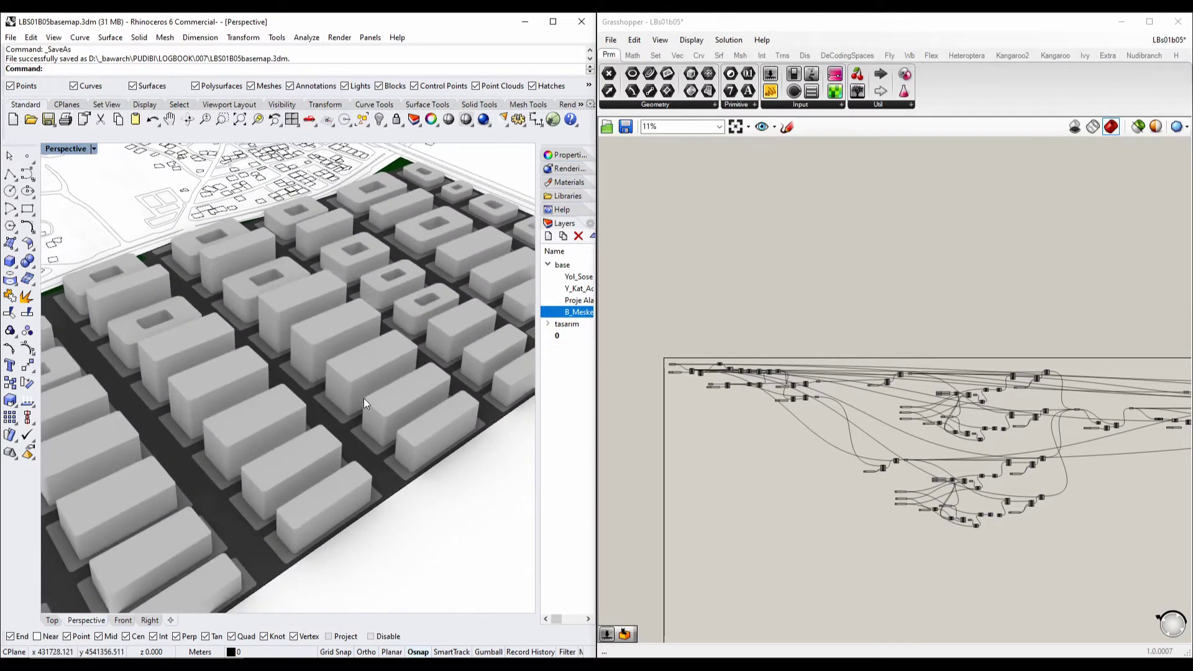
scroll(363, 397, "down", 3)
right_click_drag(364, 404, 363, 367)
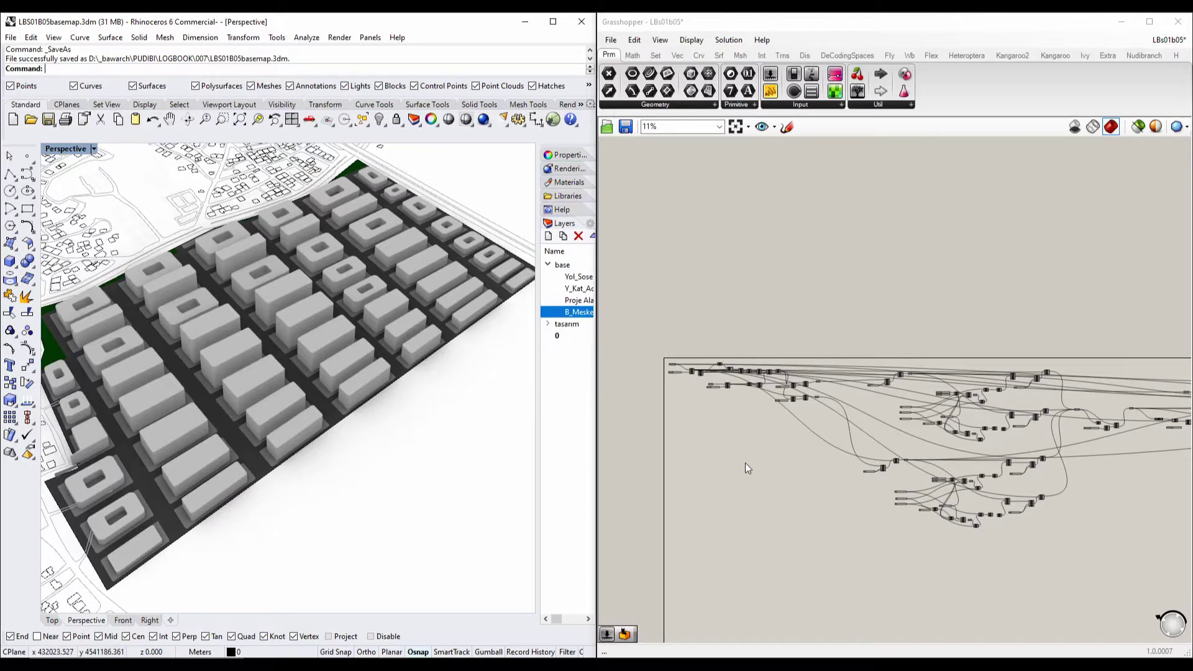
right_click_drag(745, 464, 724, 429)
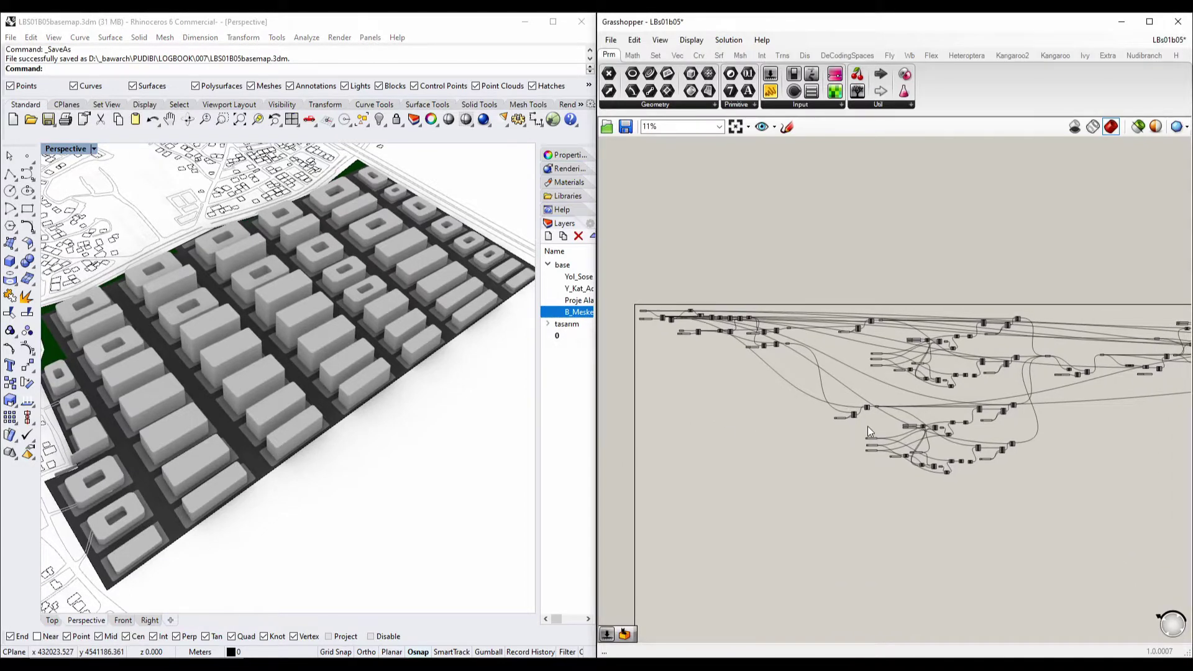
right_click_drag(867, 426, 799, 386)
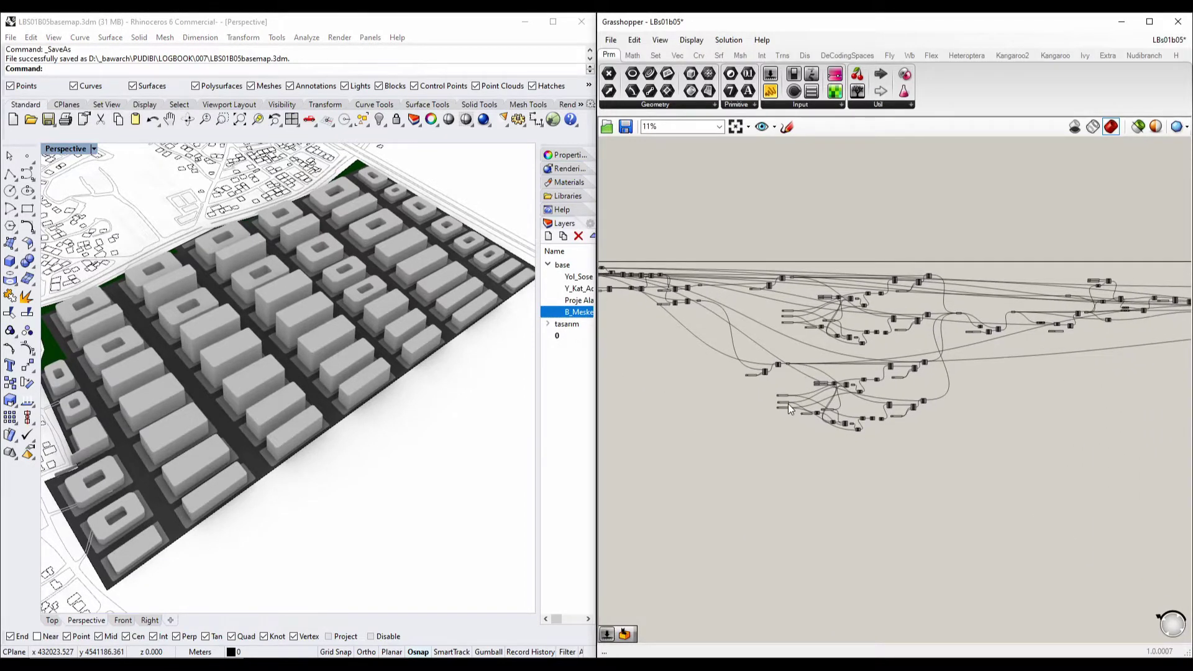
right_click_drag(405, 431, 385, 404)
scroll(330, 416, "up", 5)
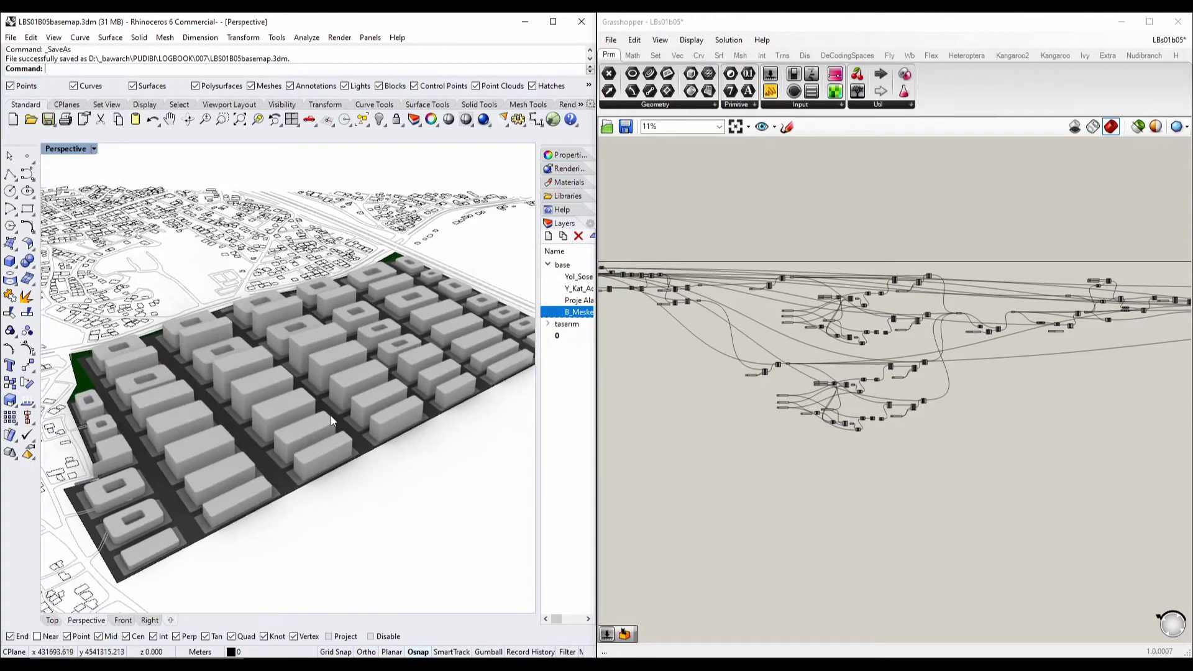
scroll(280, 421, "down", 6)
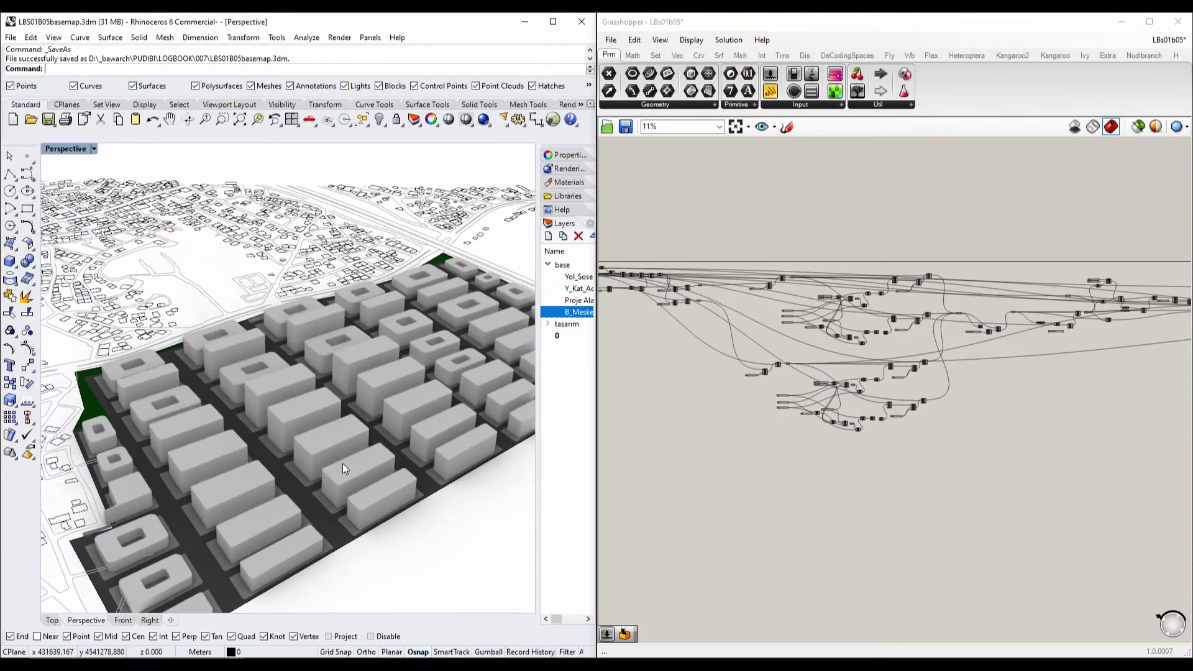
right_click_drag(393, 443, 308, 430)
scroll(298, 425, "up", 2)
scroll(293, 435, "up", 2)
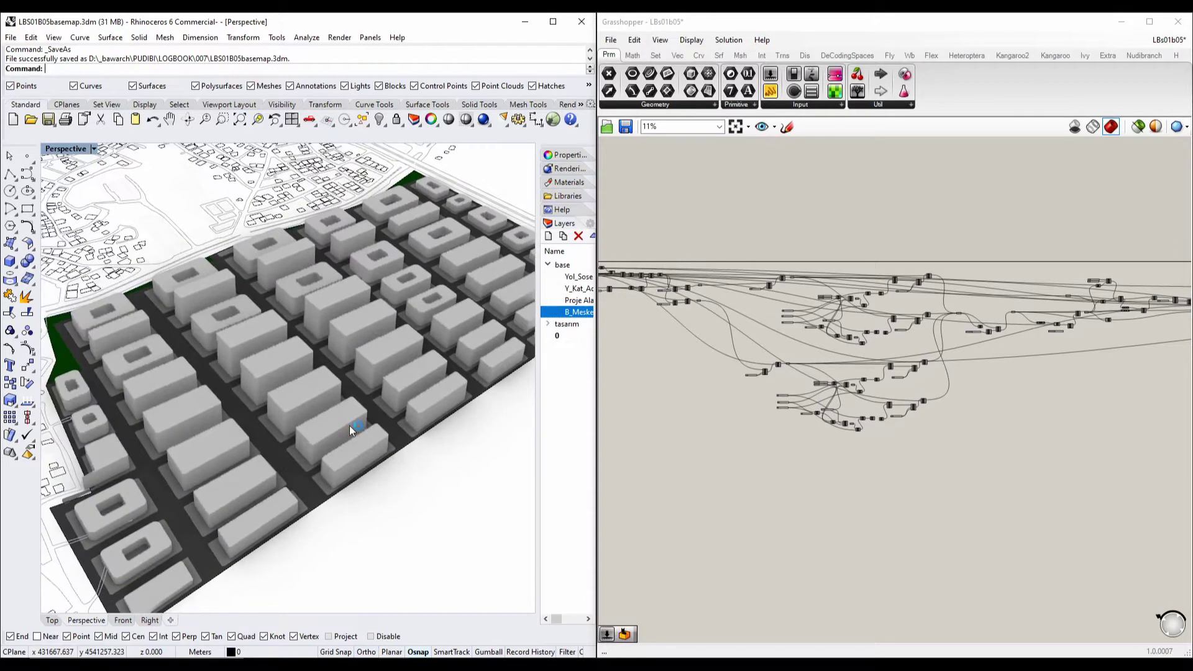
right_click_drag(348, 477, 352, 464)
mouse_move(803, 458)
right_mouse_down()
mouse_move(788, 477)
mouse_move(812, 473)
right_mouse_up()
left_click(503, 491)
right_click_drag(325, 450, 409, 459, "shift")
scroll(328, 464, "up", 4)
scroll(328, 464, "down", 4)
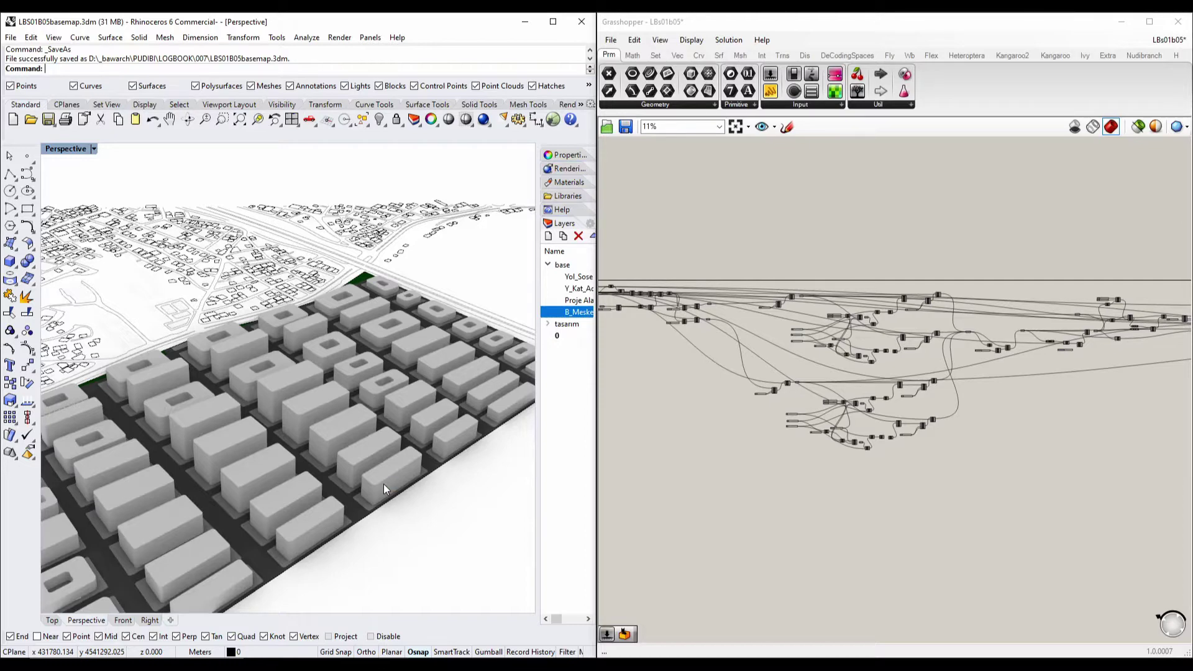
scroll(635, 351, "up", 3)
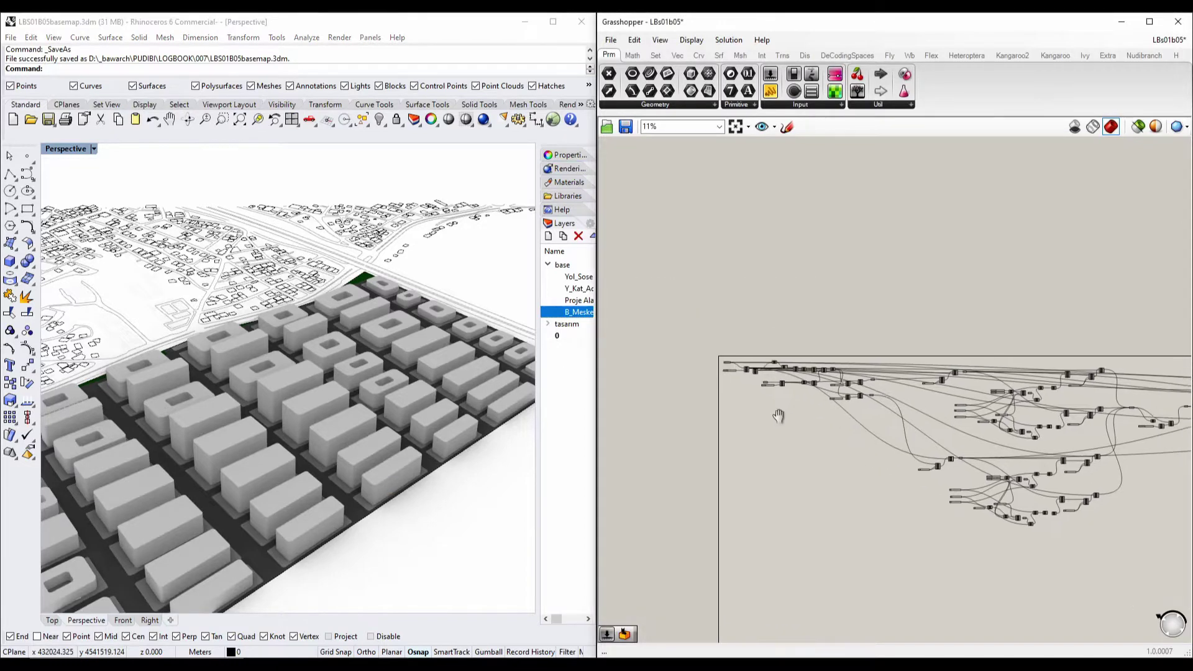
right_click_drag(672, 412, 663, 259)
right_click_drag(801, 296, 743, 300)
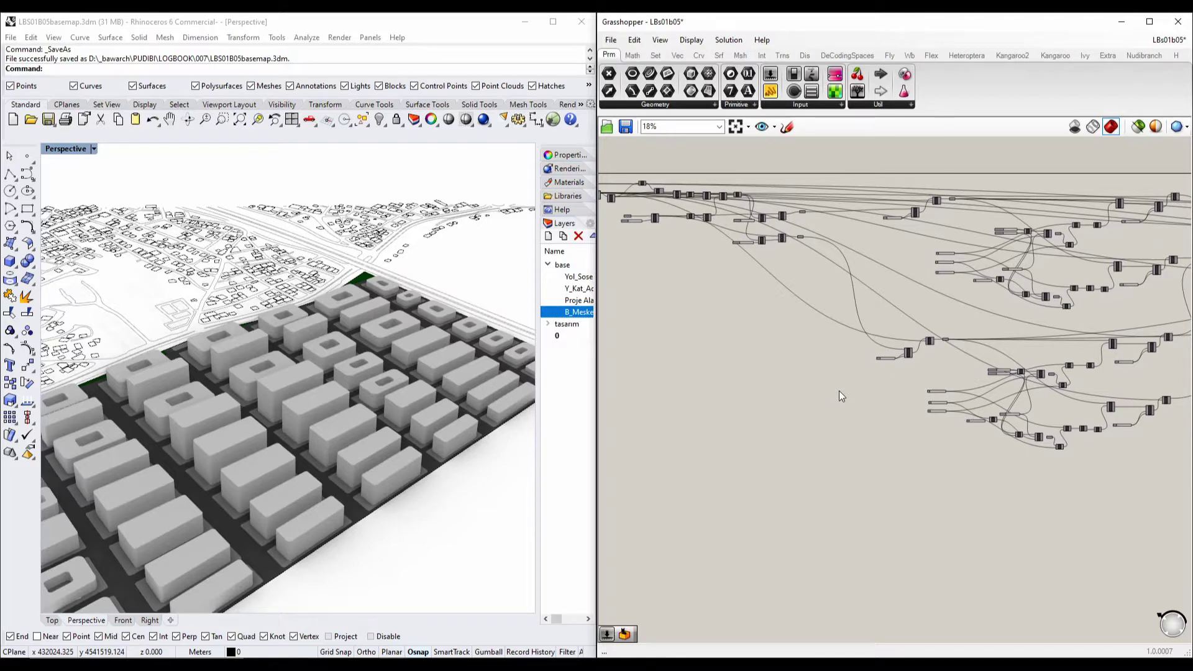
right_click_drag(458, 393, 415, 325, "shift")
right_click_drag(320, 345, 344, 381, "shift")
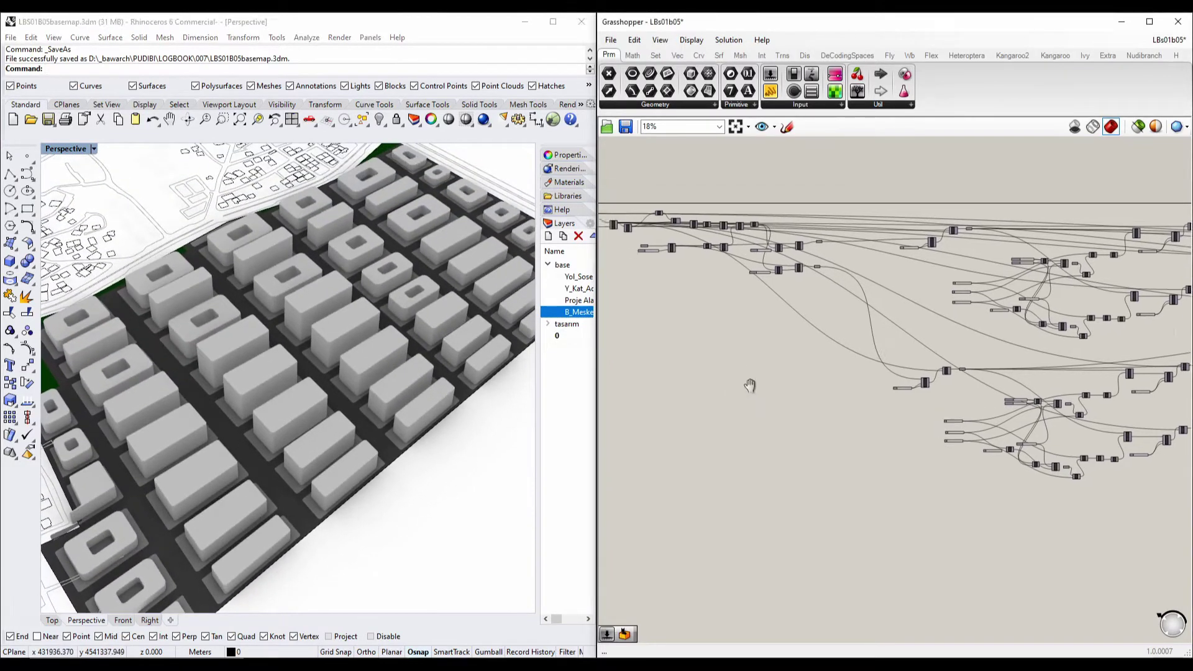
right_click_drag(748, 380, 697, 400)
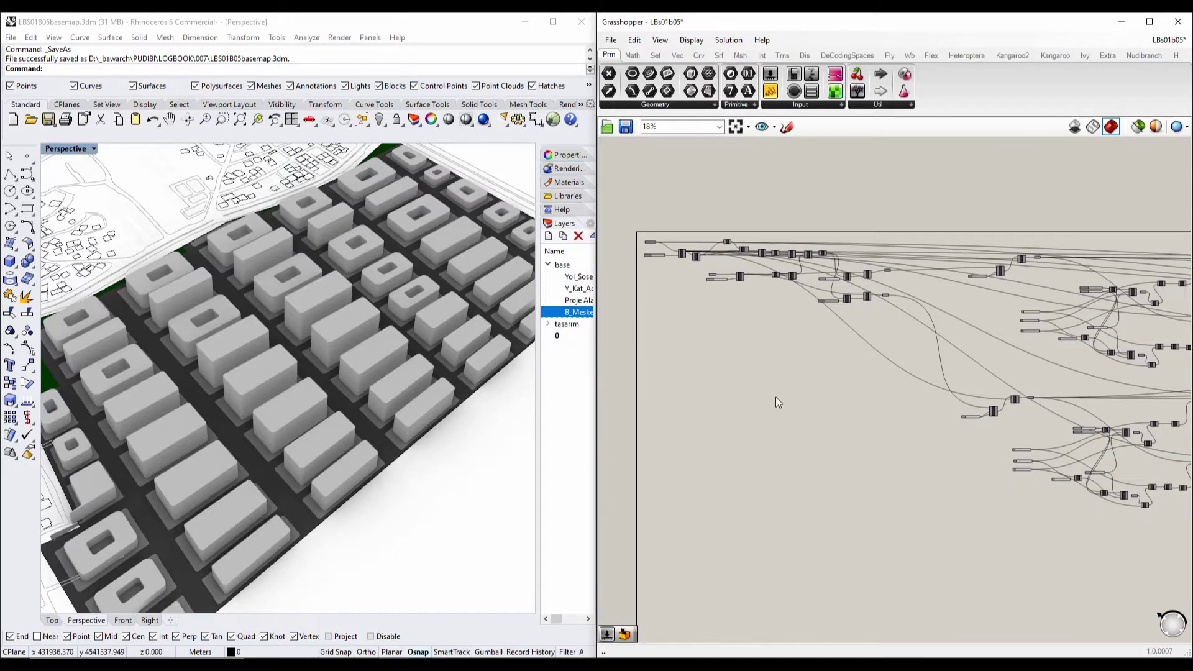
right_click_drag(775, 398, 749, 338)
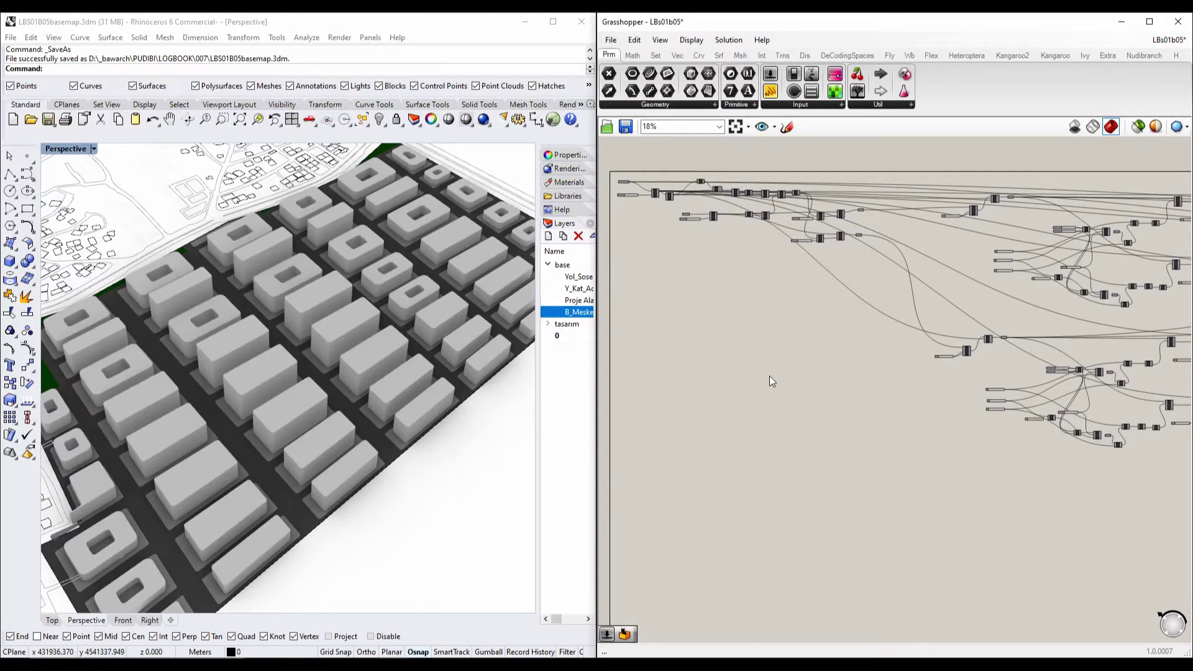
right_click_drag(417, 349, 359, 366)
scroll(345, 386, "up", 4)
scroll(344, 386, "down", 6)
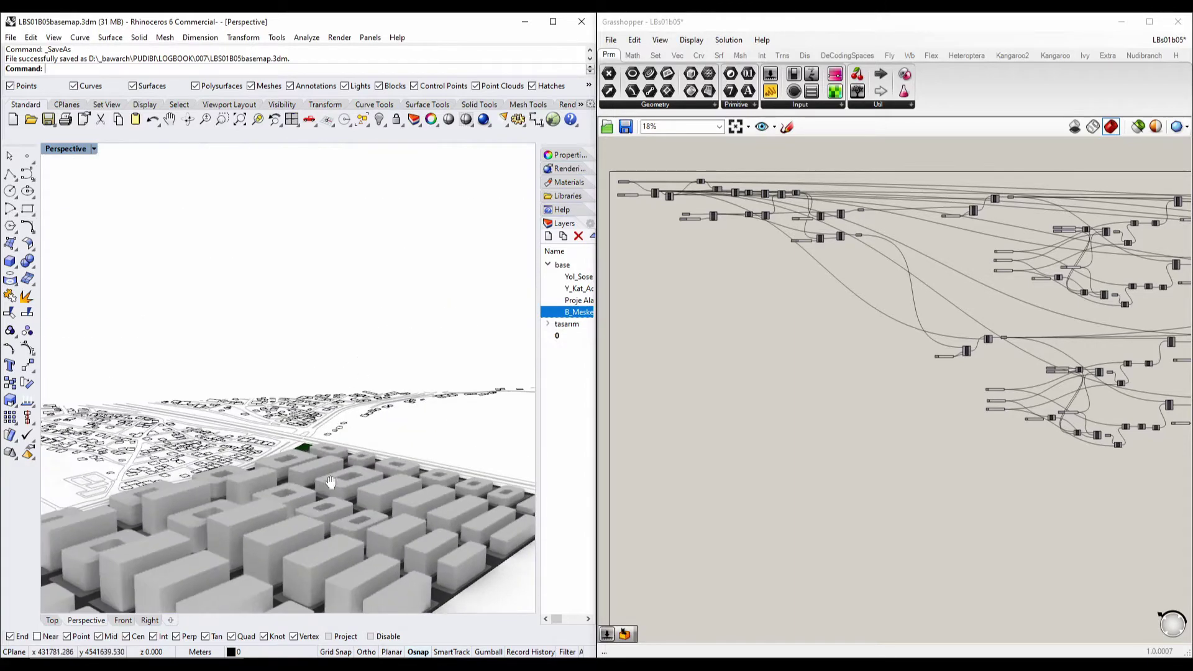
right_click_drag(330, 482, 387, 394, "shift")
scroll(420, 343, "down", 6)
scroll(370, 392, "up", 5)
scroll(394, 360, "down", 4)
mouse_move(792, 416)
right_mouse_down()
mouse_move(826, 411)
mouse_move(784, 414)
right_mouse_up()
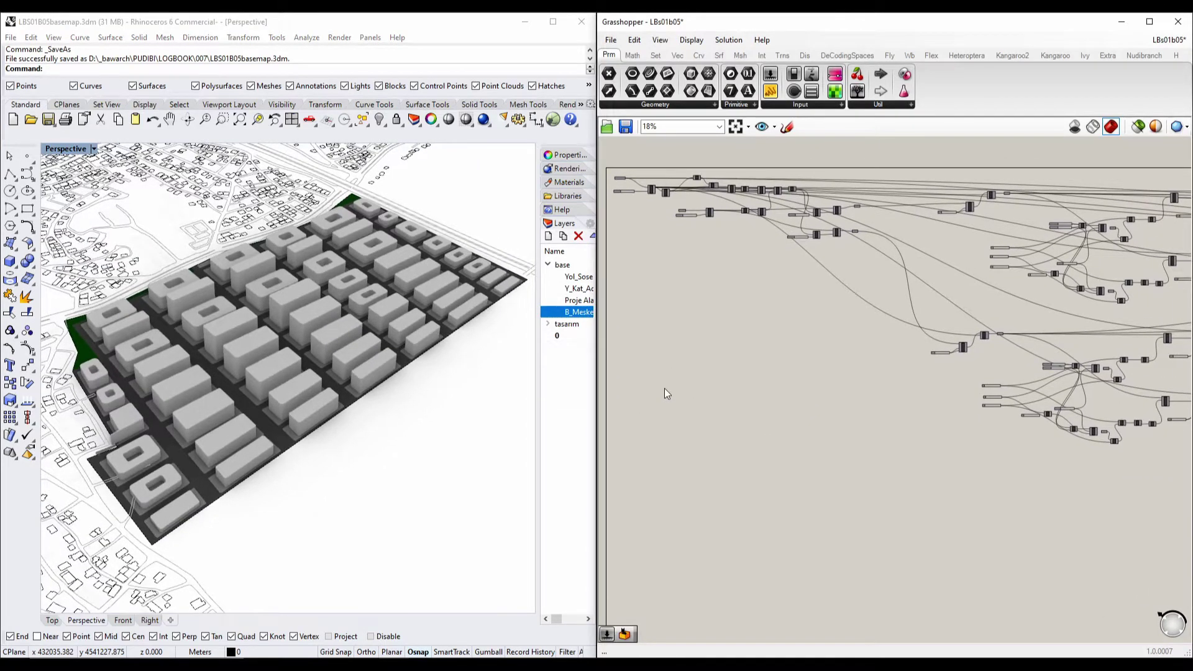
mouse_move(720, 372)
right_mouse_down()
mouse_move(712, 341)
mouse_move(734, 359)
right_mouse_up()
right_click_drag(435, 364, 365, 367)
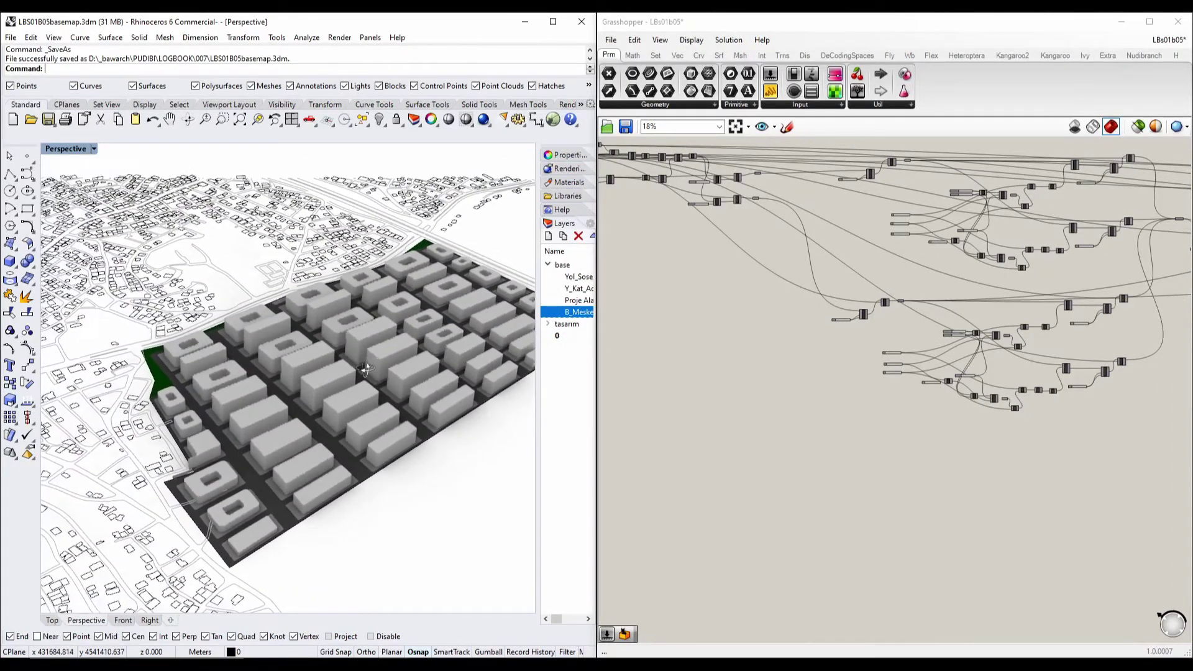
scroll(640, 448, "down", 4)
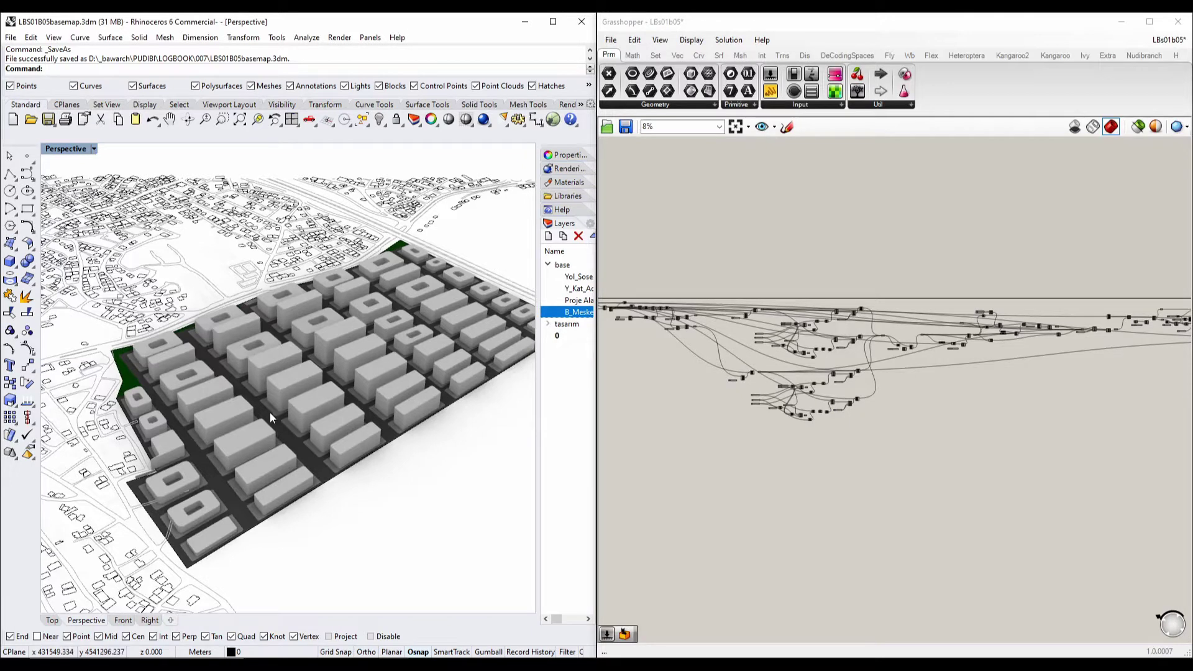
Step: Examine the component chain of the Grasshopper definition from its middle section through to the domain sliders
right_click_drag(1004, 360, 754, 375)
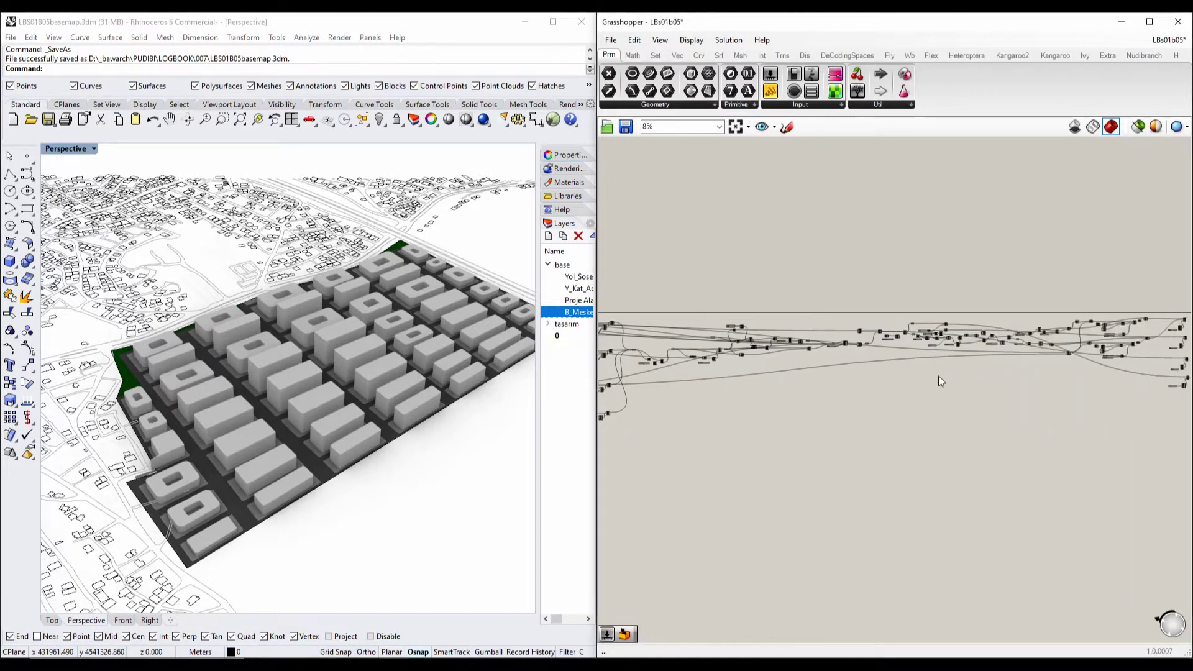
right_click_drag(938, 377, 719, 366)
scroll(719, 368, "up", 8)
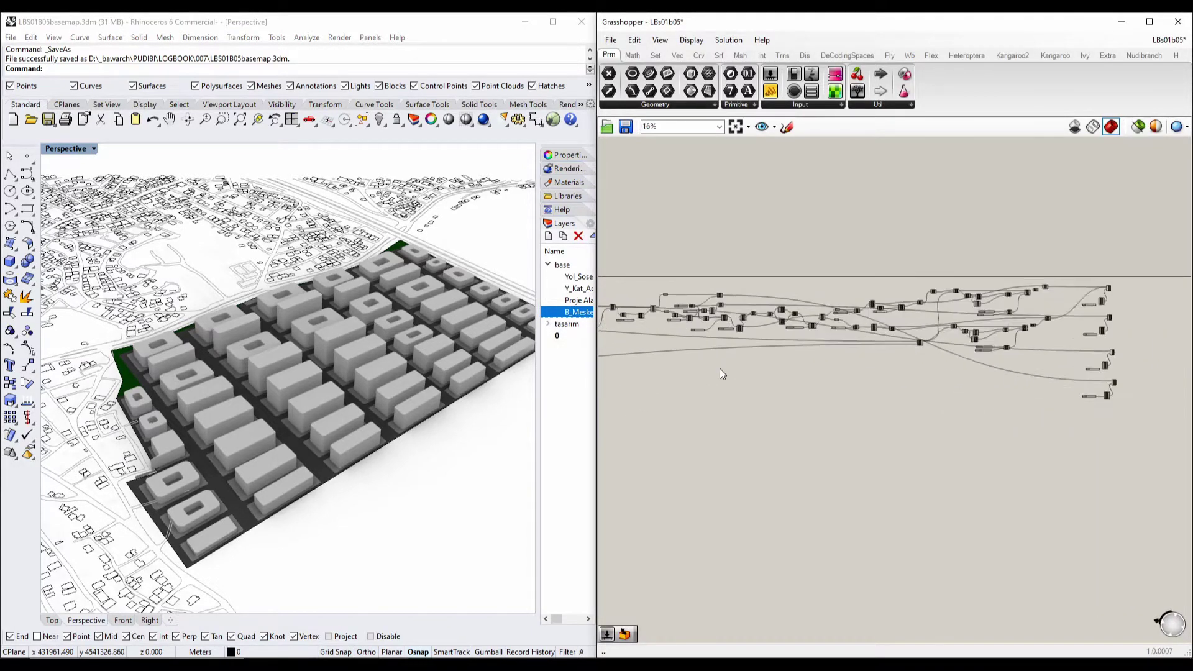
right_click_drag(744, 323, 1053, 445)
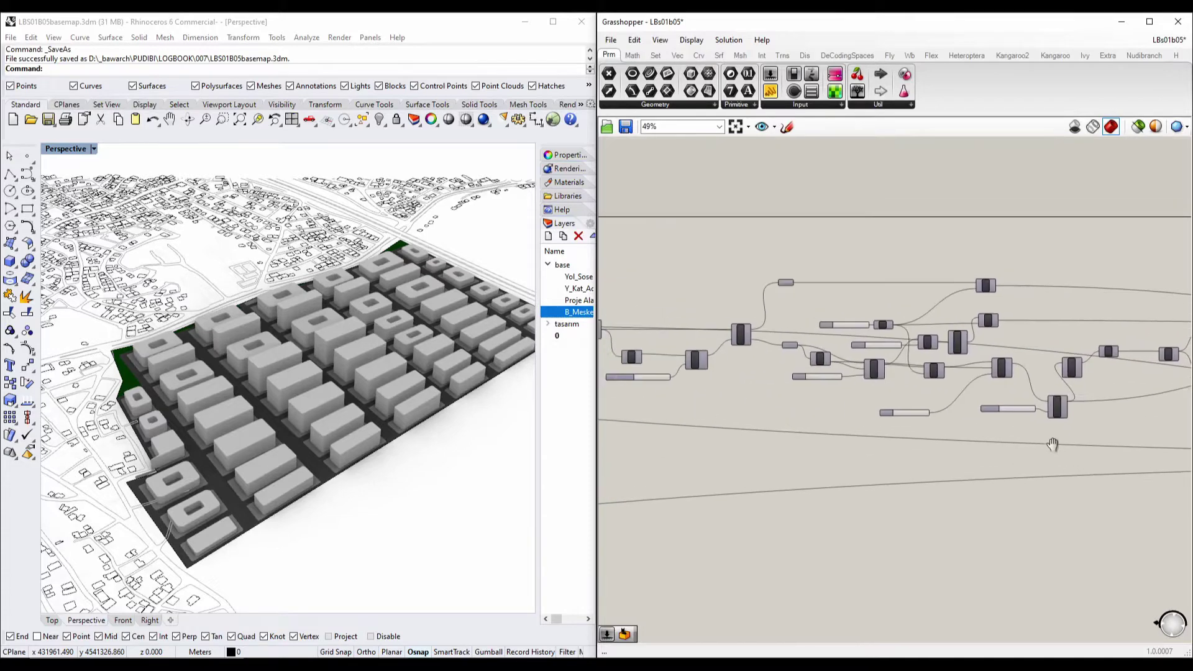
scroll(735, 315, "up", 5)
left_click_drag(755, 361, 749, 361)
right_click_drag(936, 335, 793, 327)
scroll(792, 326, "down", 4)
right_click_drag(1005, 373, 593, 359)
right_click(592, 359)
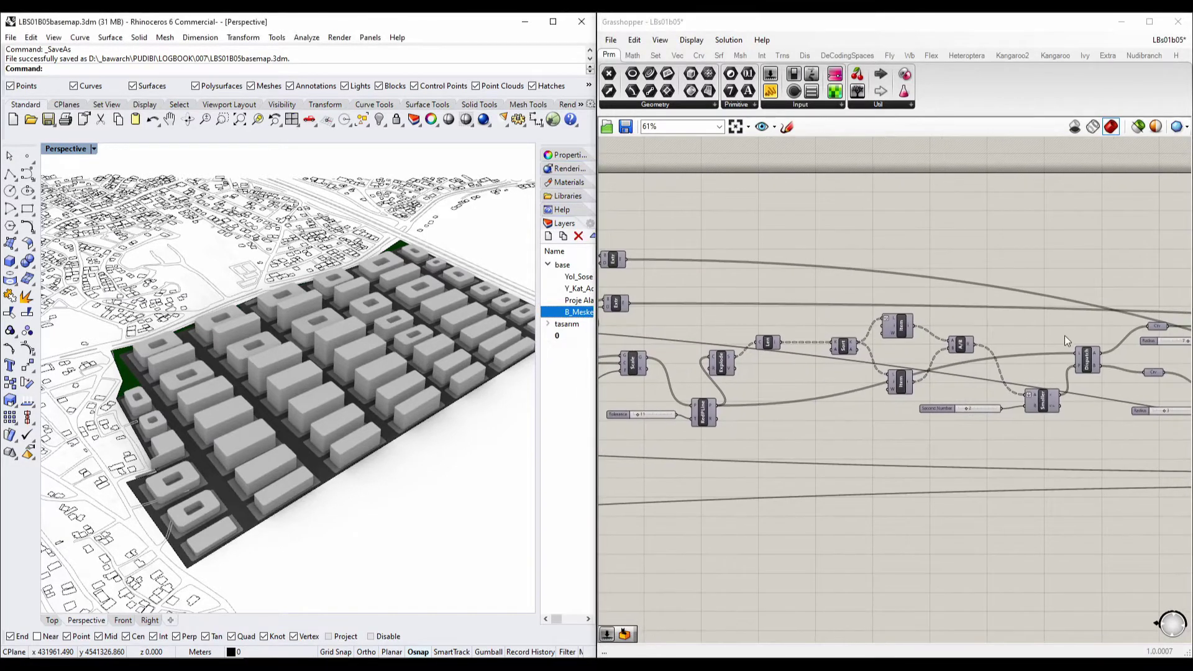
right_click_drag(1064, 335, 460, 318)
right_click_drag(1034, 351, 836, 334)
Step: Inspect the courtyard blocks beside the green strip at the site's corner up close, then the whole site again
right_click_drag(151, 337, 326, 392)
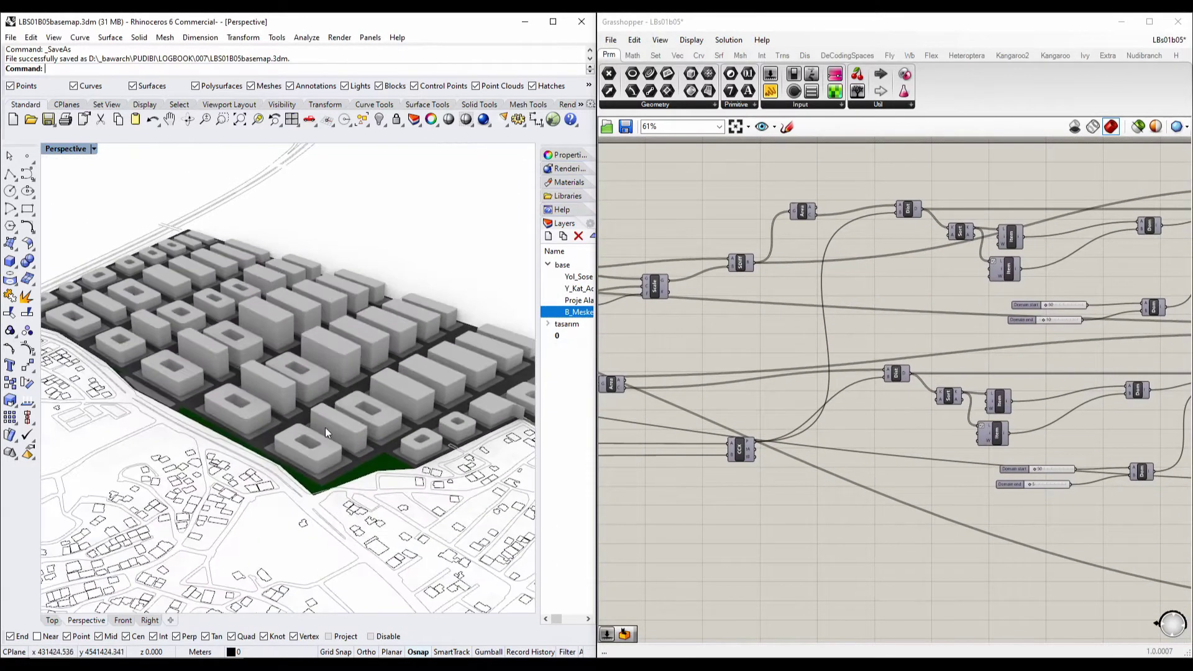
scroll(322, 506, "up", 6)
scroll(322, 507, "down", 2)
scroll(385, 414, "down", 5)
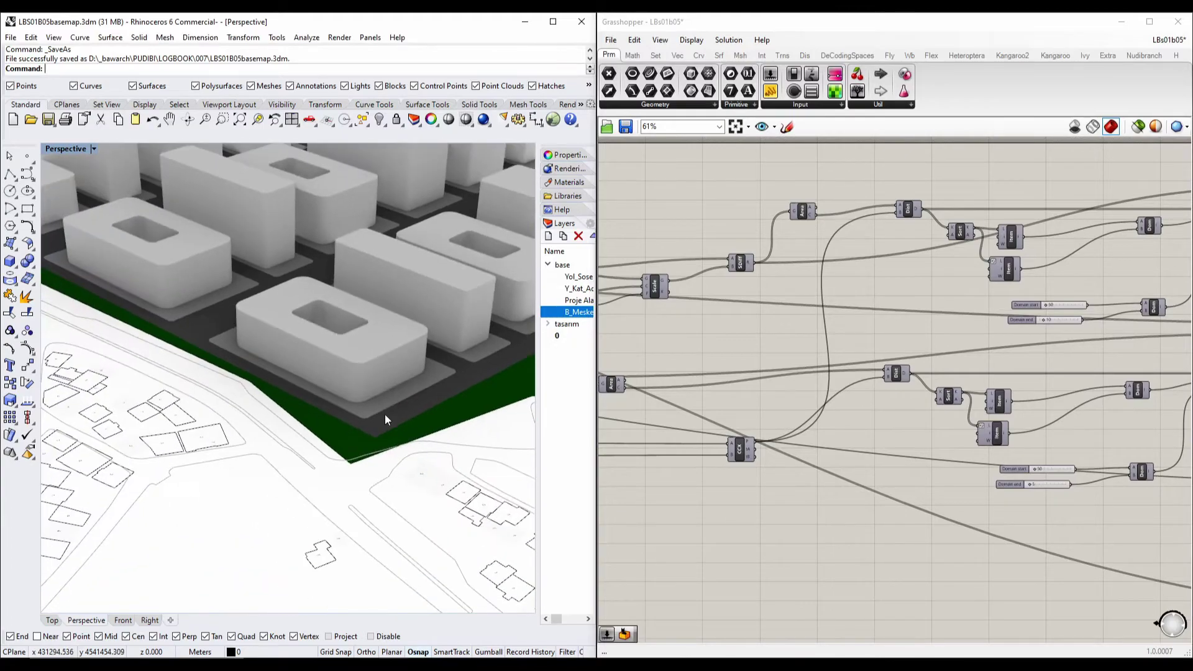
right_click_drag(395, 404, 175, 421)
right_click_drag(310, 460, 300, 412, "shift")
scroll(250, 349, "down", 6)
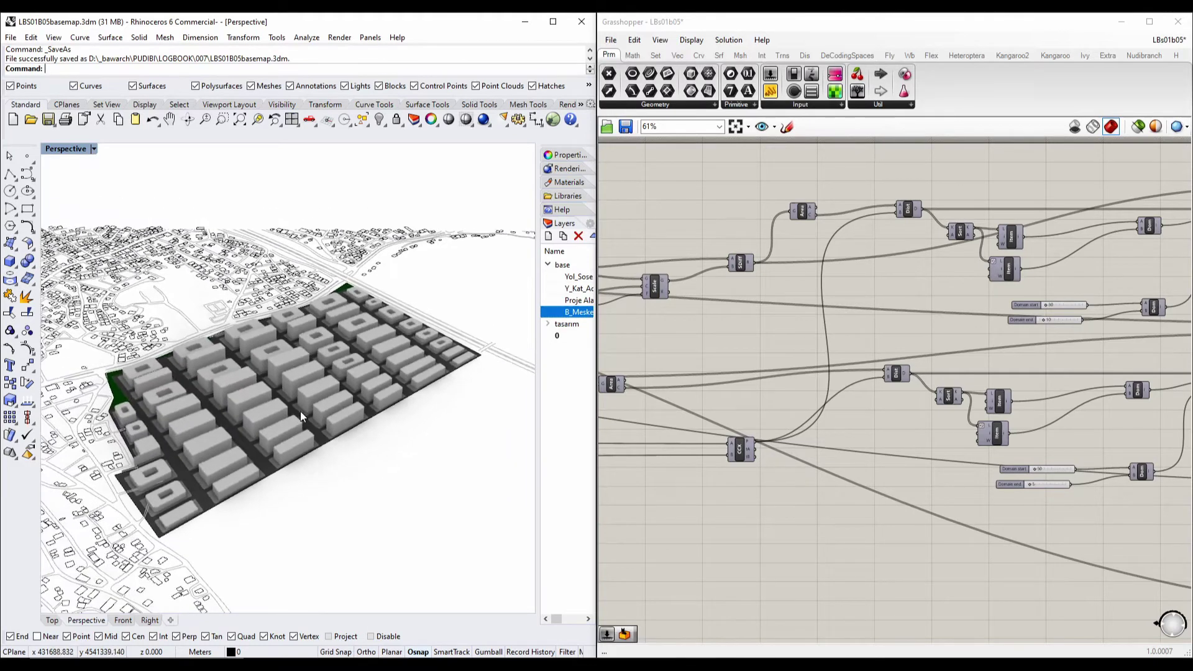
Step: Disable the SrfSplit component that follows the Boundary component in the Grasshopper definition
scroll(710, 395, "down", 5)
right_click_drag(963, 401, 896, 393)
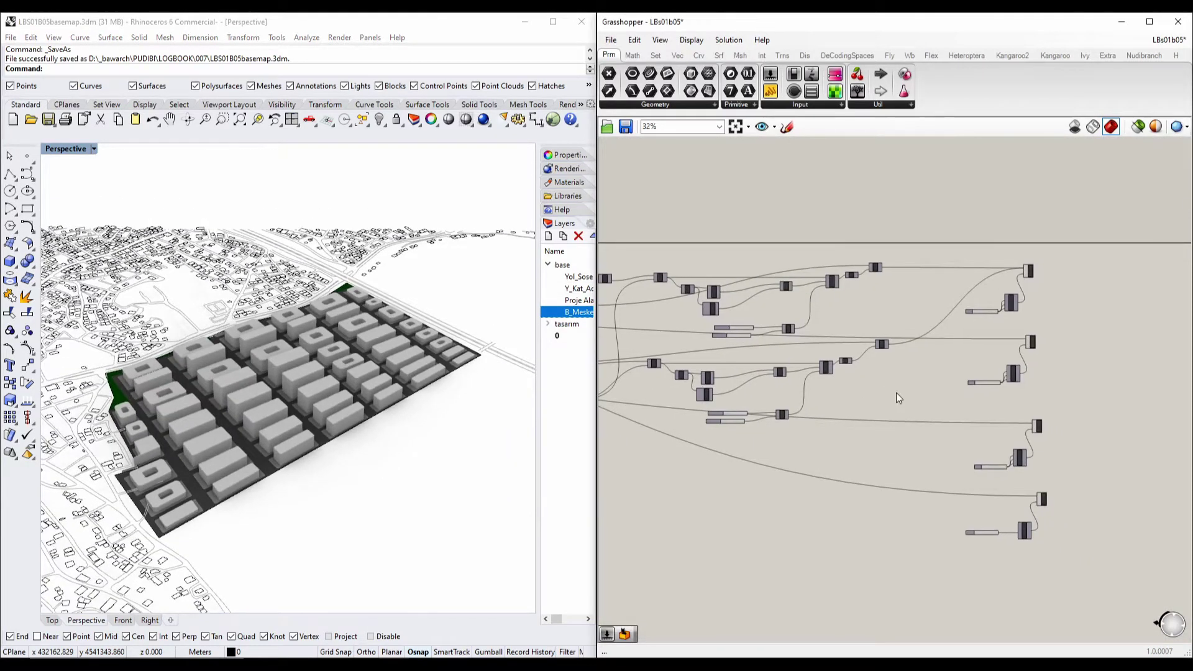
scroll(896, 392, "down", 4)
mouse_move(1013, 495)
left_mouse_down()
mouse_move(949, 393)
mouse_move(949, 484)
left_mouse_up()
scroll(908, 441, "up", 4)
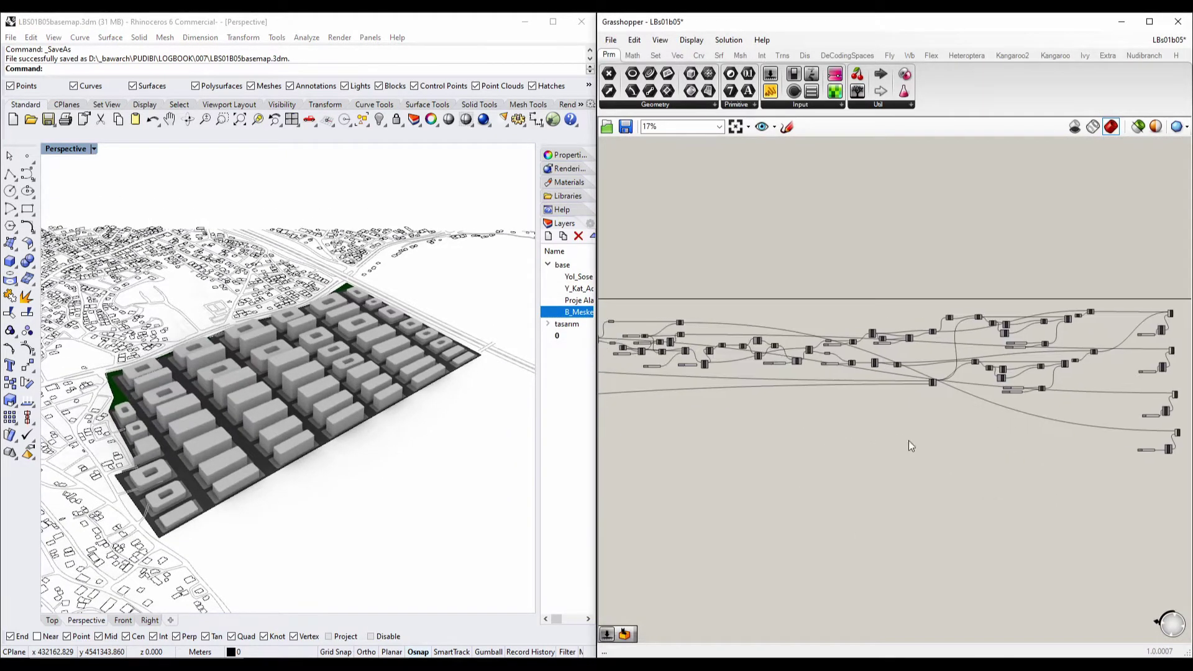
scroll(785, 374, "up", 7)
right_click_drag(989, 353, 604, 344)
right_click_drag(849, 320, 1178, 364)
right_click_drag(772, 310, 1061, 292)
scroll(1060, 292, "down", 3)
right_click_drag(804, 335, 1023, 303)
left_click_drag(876, 320, 871, 336)
right_click(871, 335)
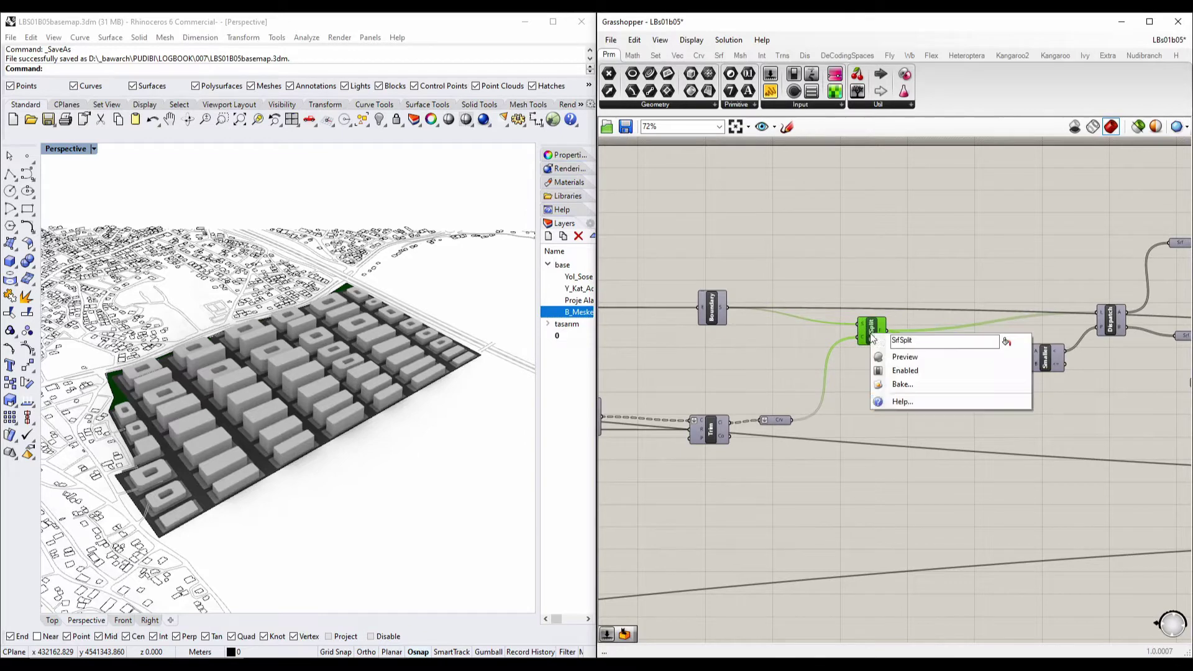
left_click(905, 372)
Step: Turn off the preview of the four slider-driven component sets at the end of the Grasshopper definition
scroll(754, 325, "down", 5)
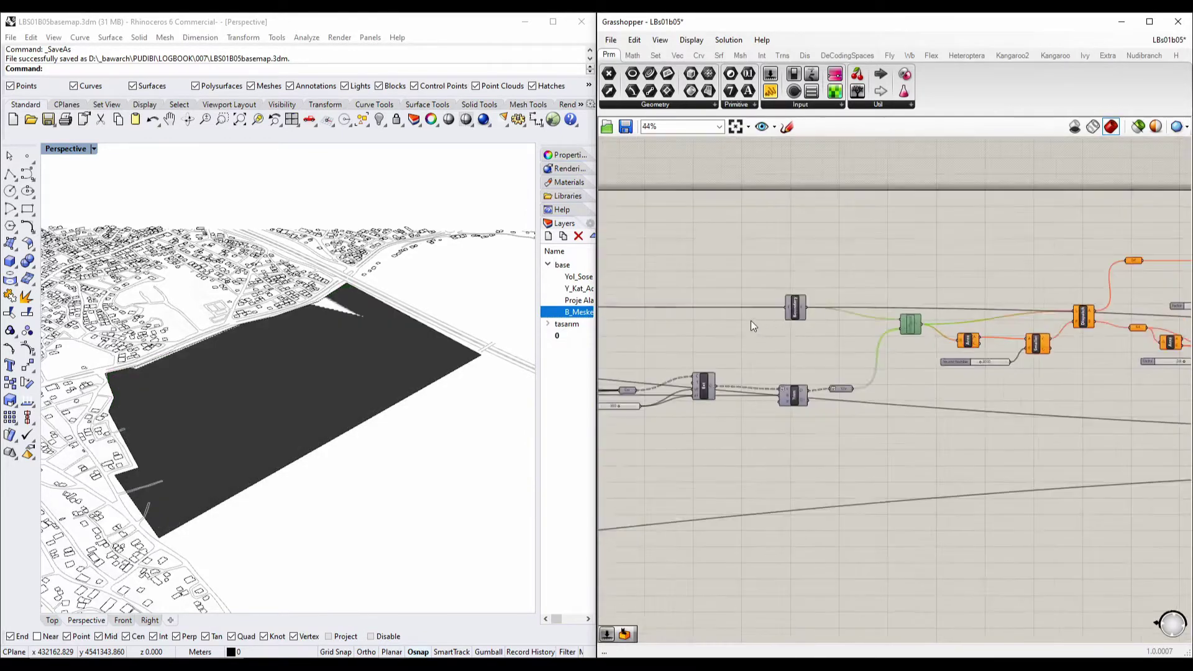
right_click_drag(1075, 351, 642, 333)
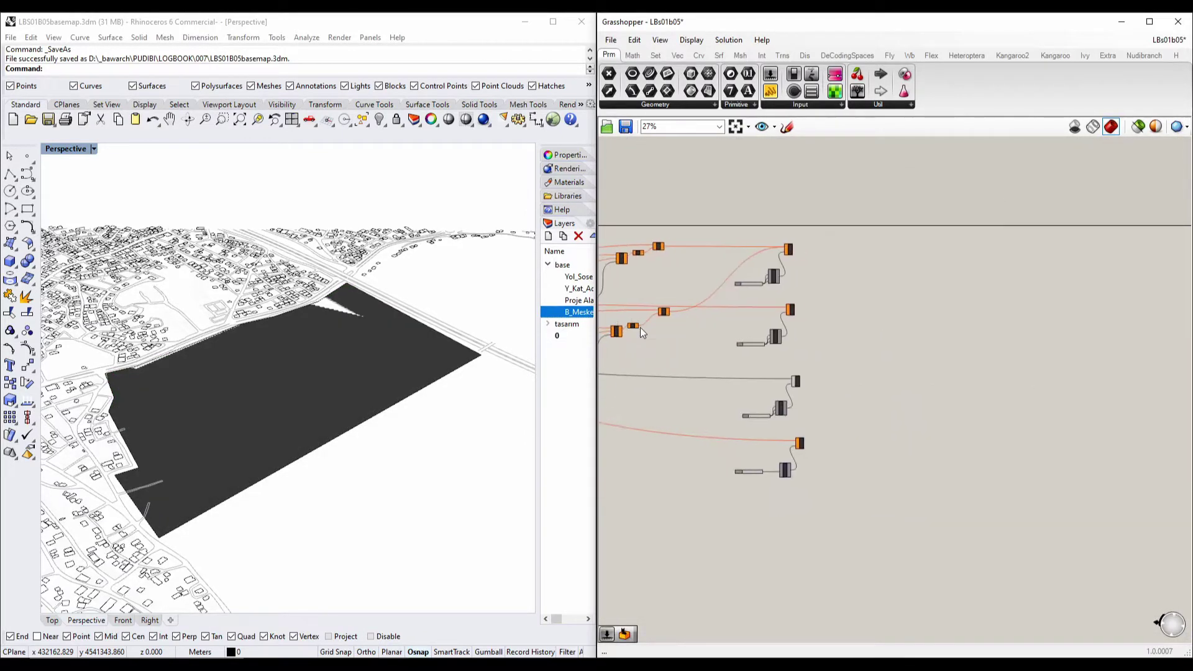
left_click_drag(839, 521, 692, 233)
right_click(728, 237)
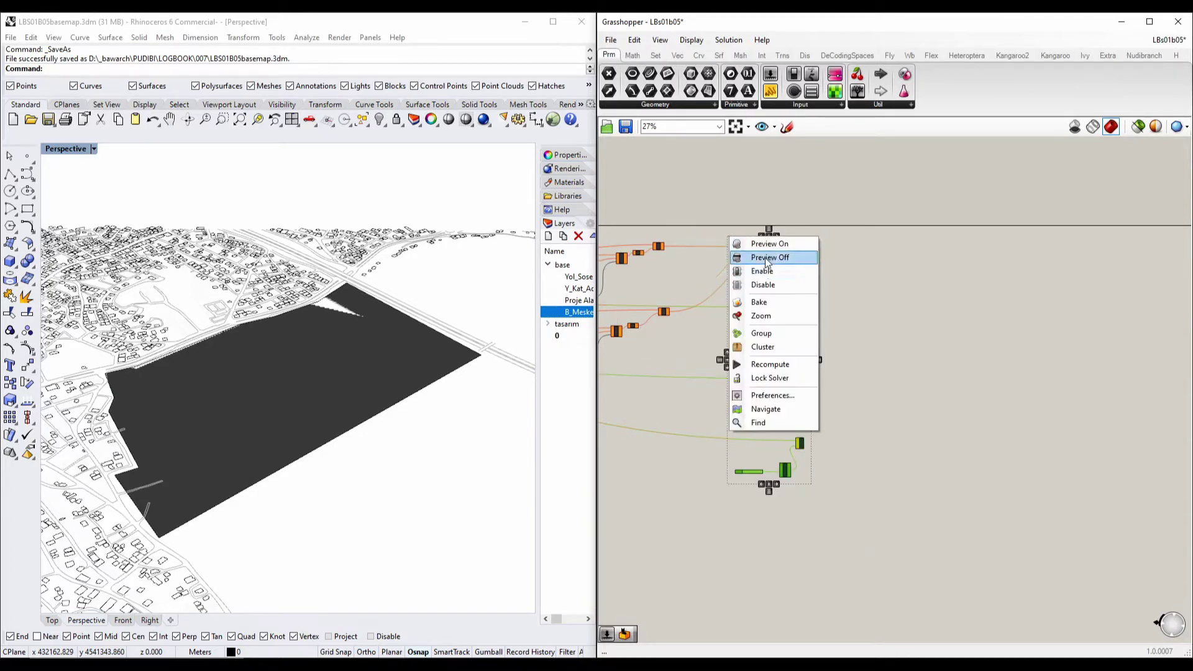
left_click(764, 257)
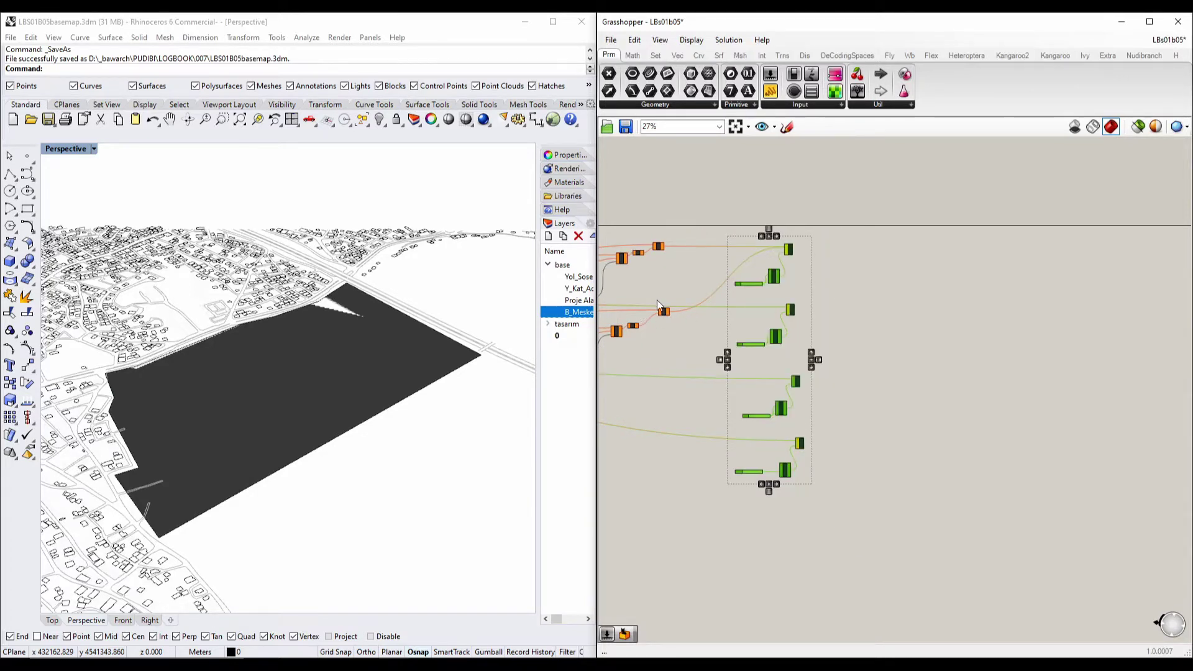
Step: Switch the Perspective viewport to the Shaded display mode
right_click_drag(657, 305, 1191, 396)
left_click(28, 131)
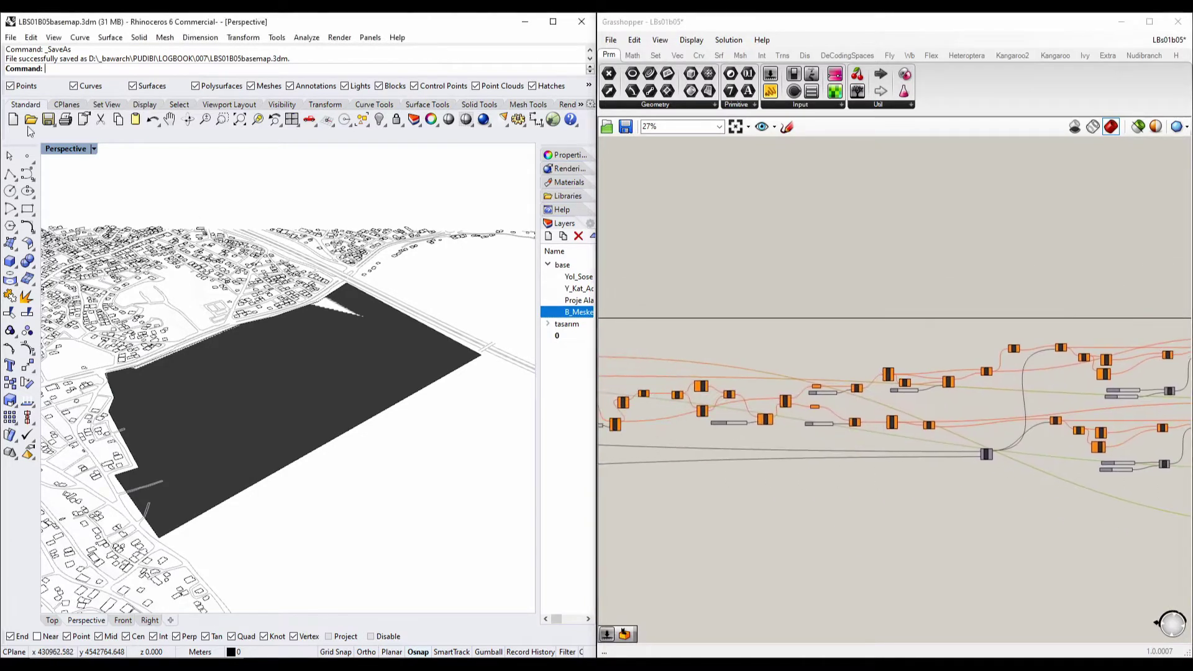
left_click(463, 122)
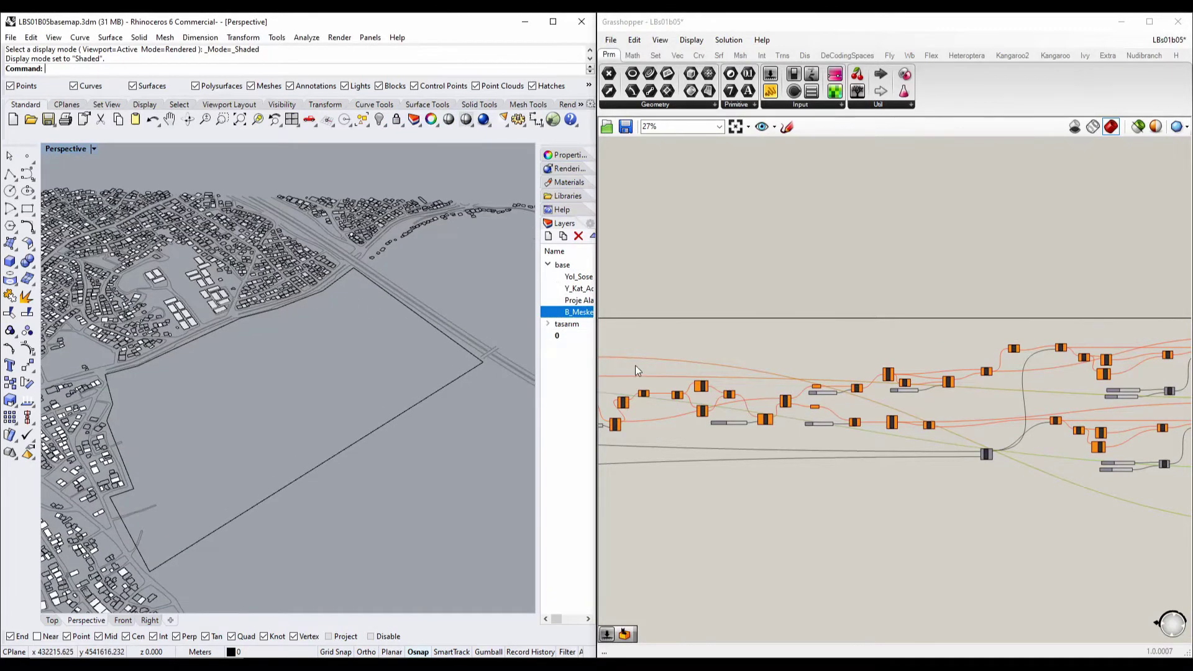
right_click_drag(357, 371, 372, 339, "shift")
Step: Turn on the preview of the Crv component feeding SrfSplit and examine its grid lines across the site
right_click_drag(833, 393, 1191, 376)
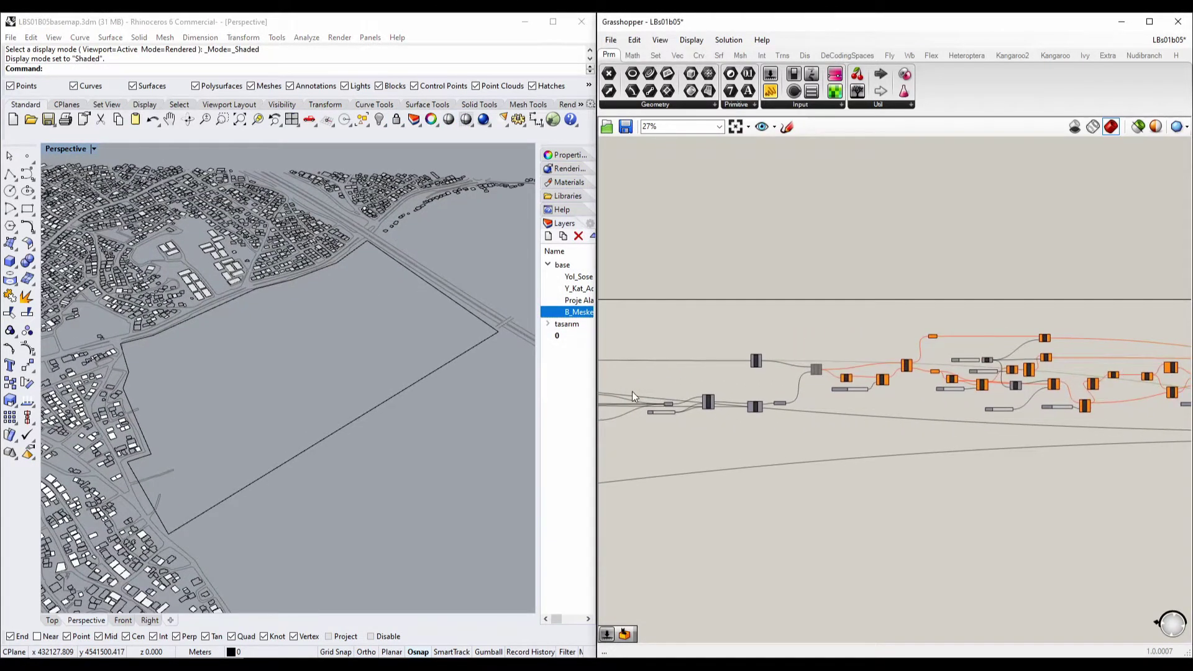
scroll(632, 396, "up", 6)
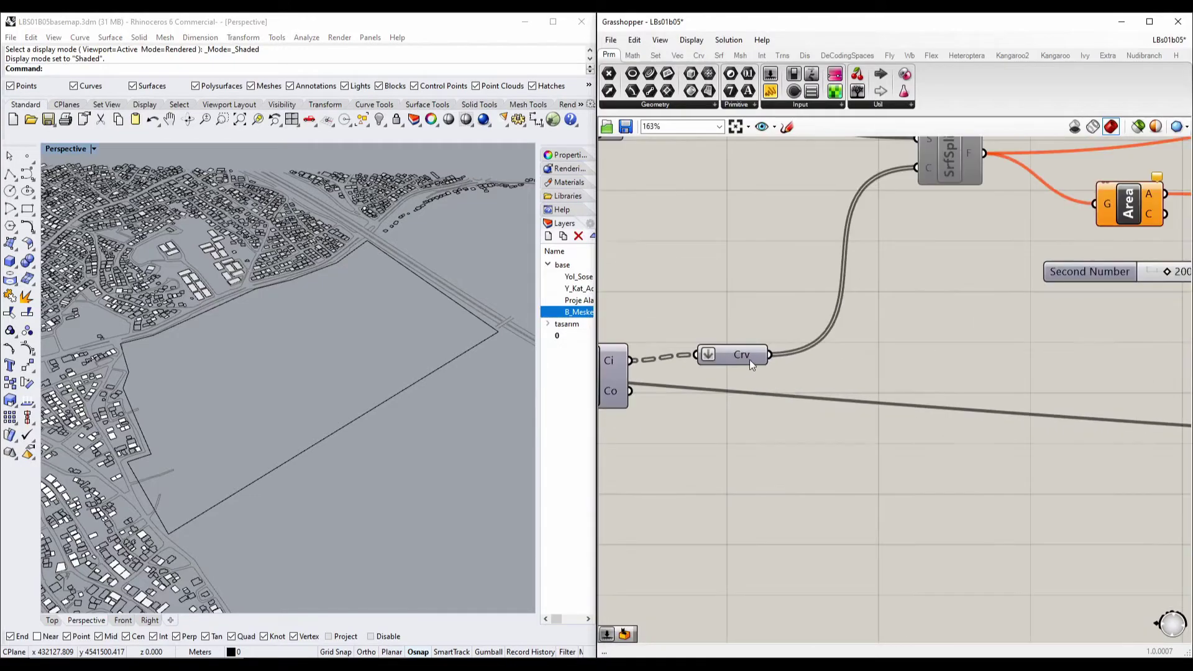
right_click(749, 359)
left_click(791, 393)
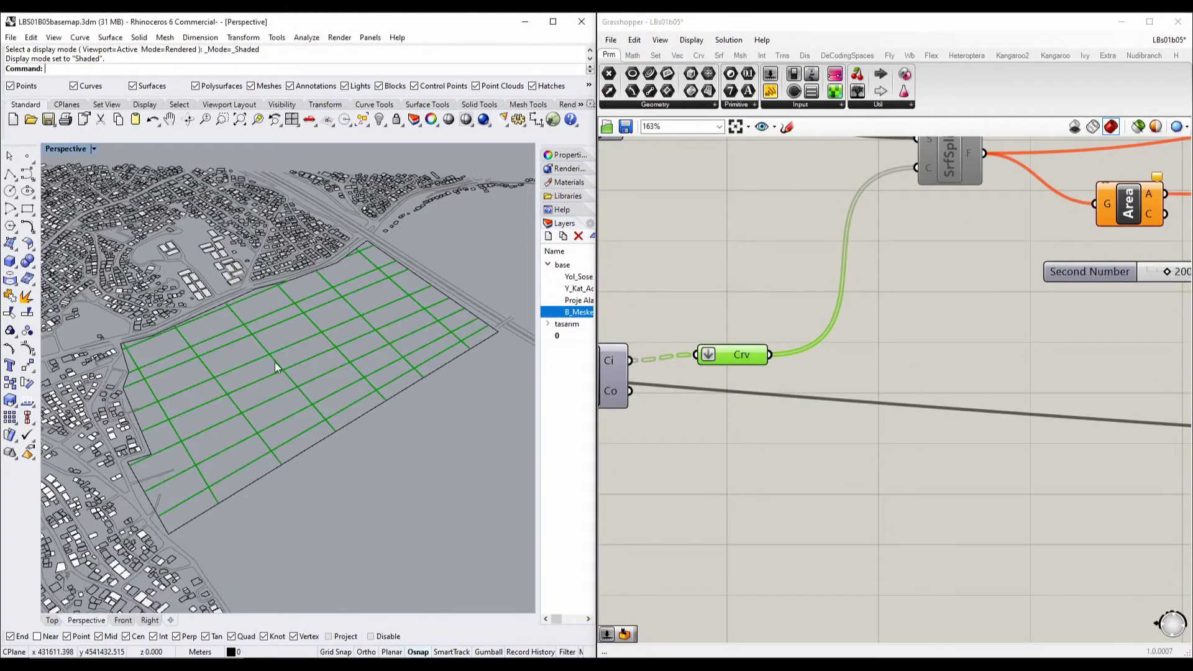
scroll(330, 382, "down", 3)
scroll(333, 375, "up", 6)
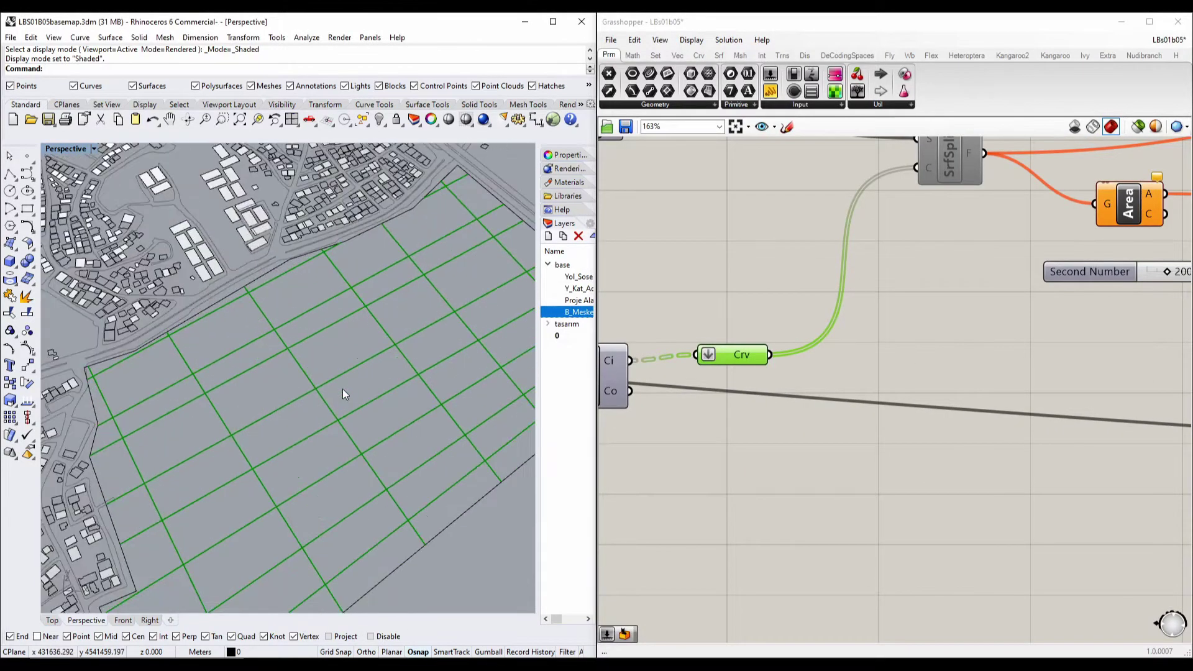
right_click_drag(379, 419, 380, 377, "shift")
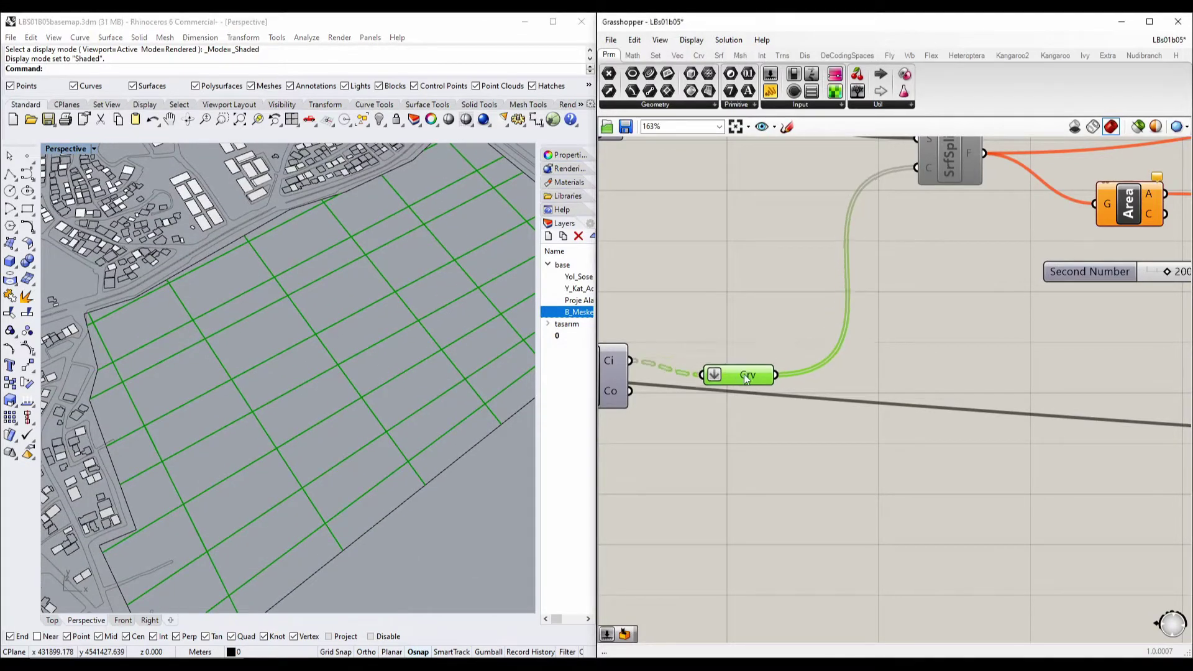
Step: Examine the component chain from the disabled SrfSplit through Area, Smaller and Dispatch to the following surface components
scroll(744, 361, "down", 3)
left_click(870, 244)
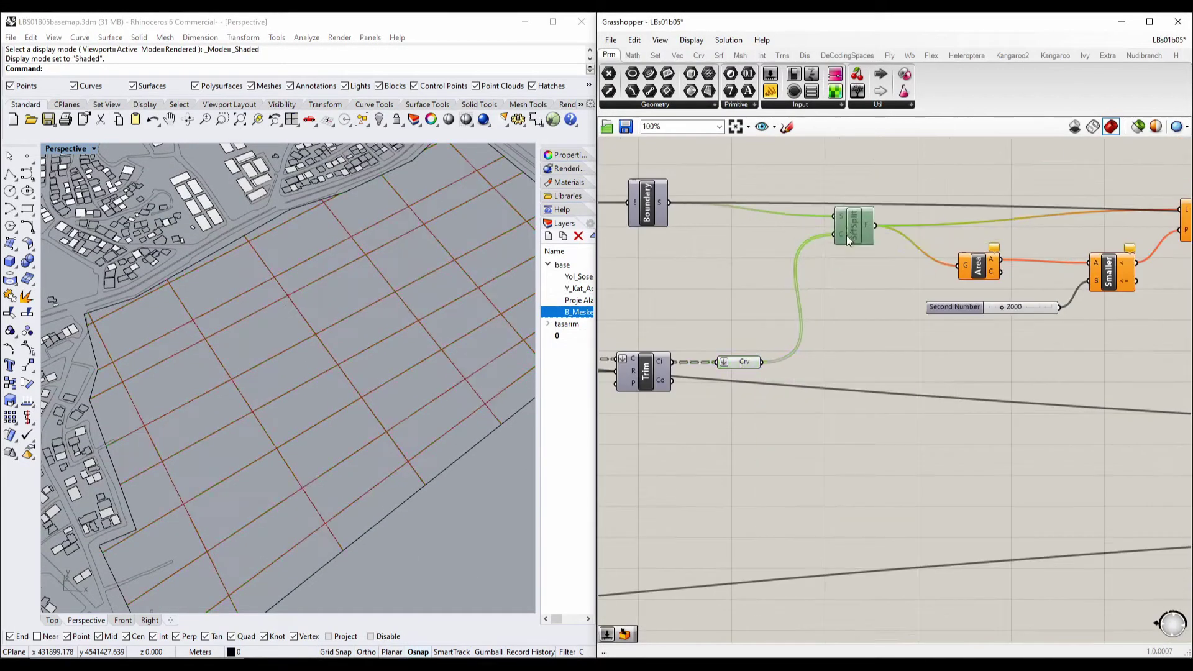
right_click_drag(926, 250, 707, 352)
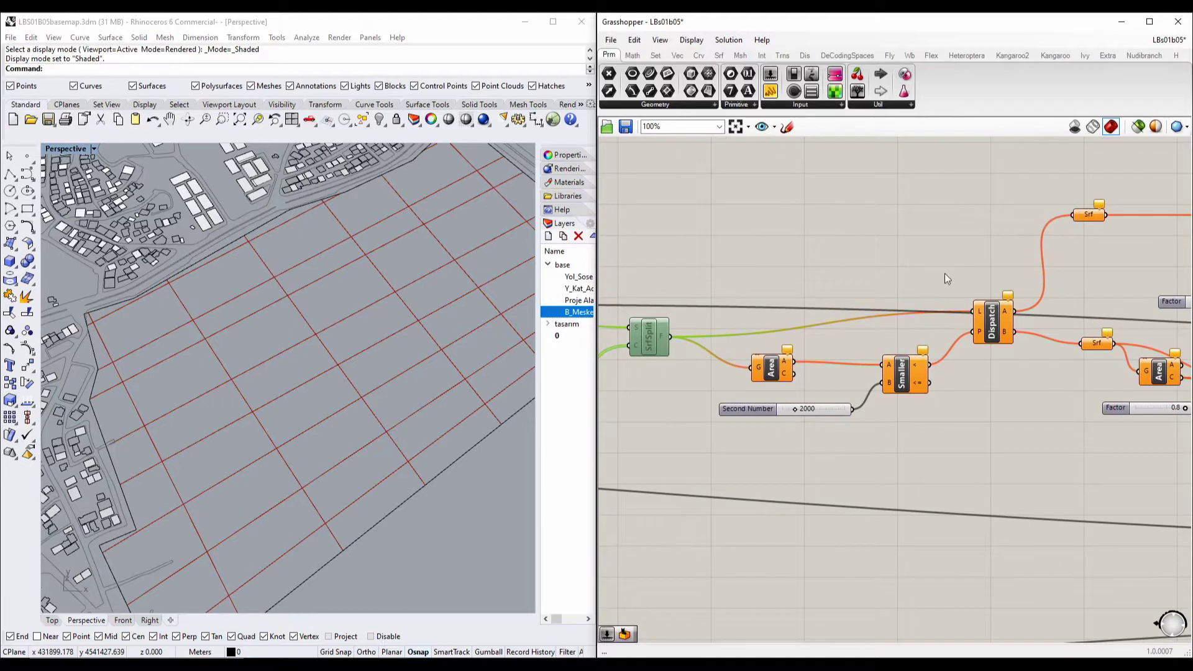
right_click_drag(935, 302, 862, 295)
scroll(832, 280, "down", 5)
right_click_drag(973, 306, 746, 292)
right_click_drag(1168, 292, 1082, 297)
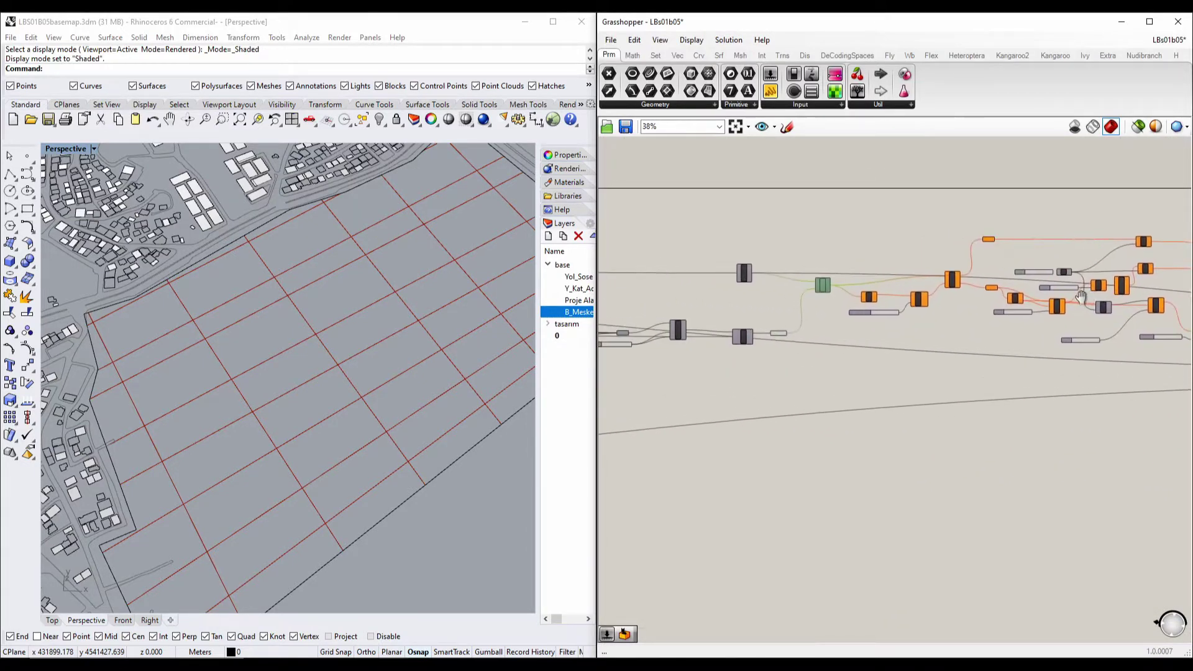
Step: Place a separate copy of the SrfSplit component below the chain, enable it and view the subdivided site surface
scroll(808, 281, "up", 3)
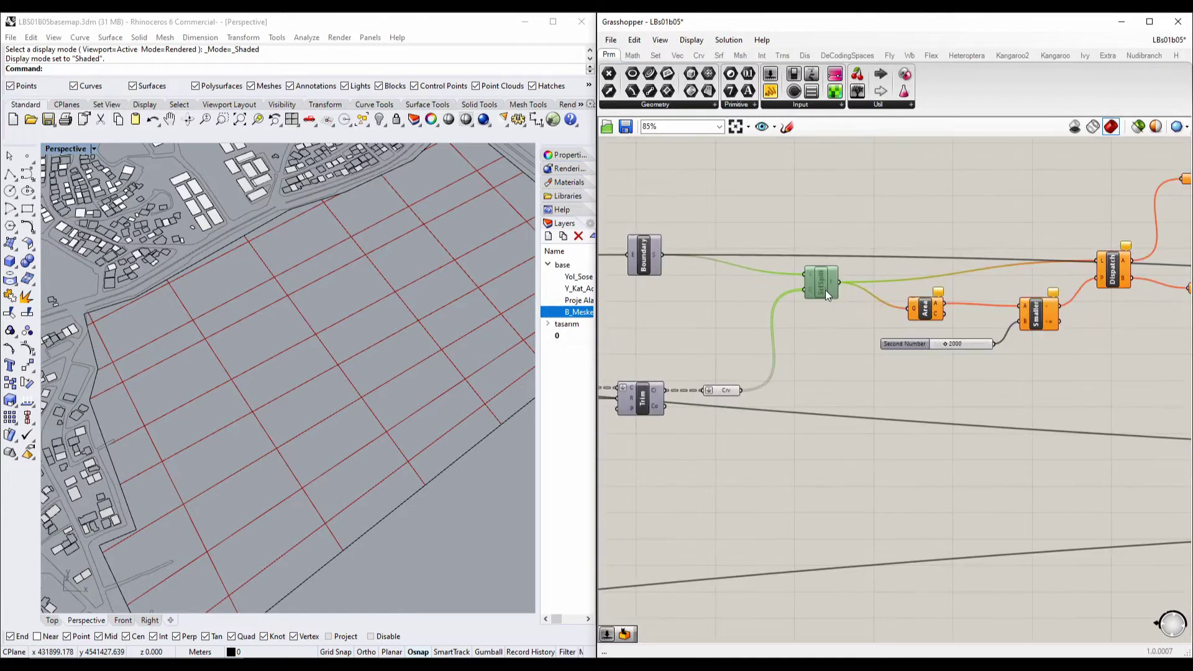
left_click_drag(825, 289, 878, 614)
right_click(879, 618)
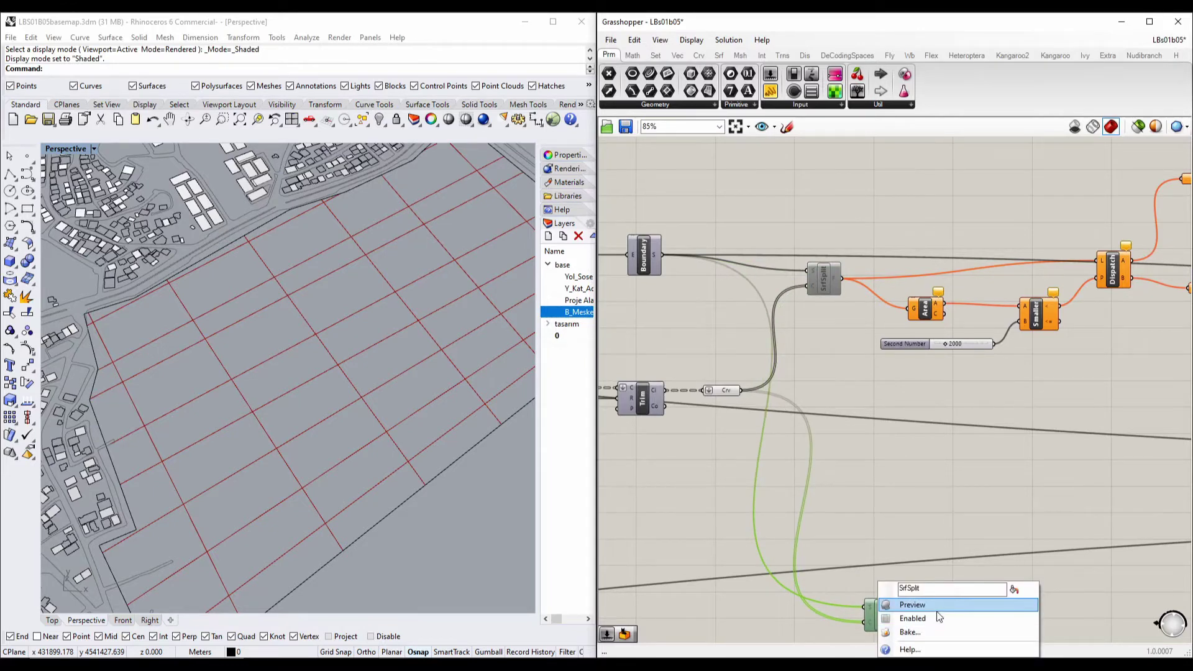
right_click_drag(885, 575, 873, 467)
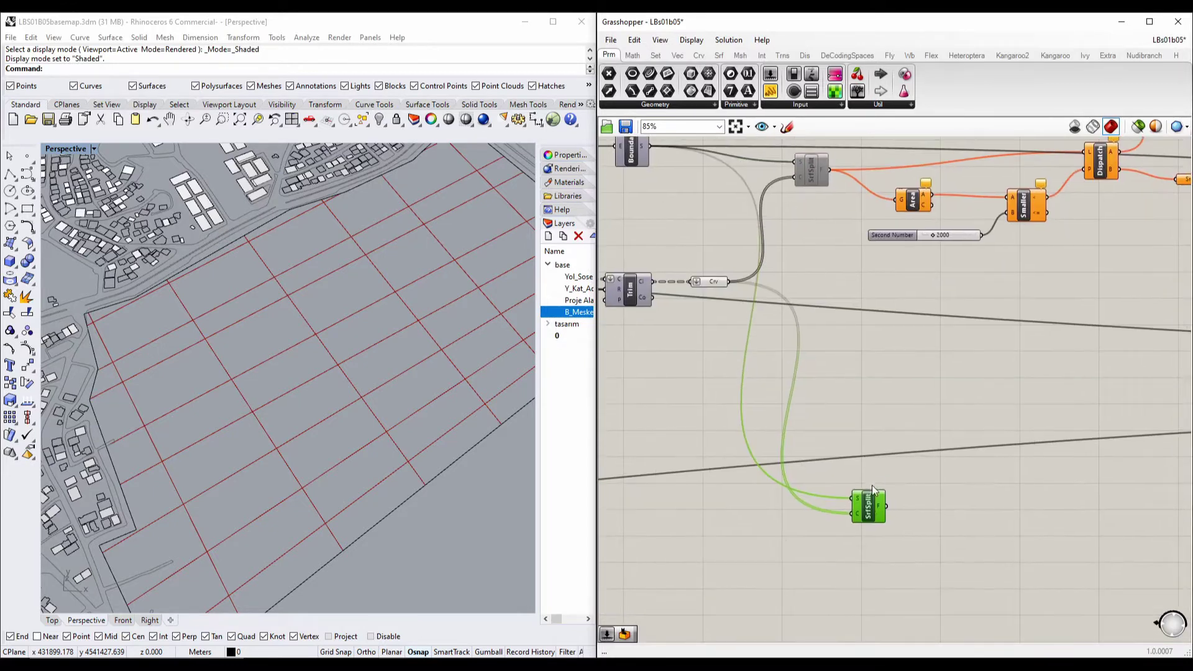
right_click(878, 511)
left_click(904, 533)
left_click(268, 341)
scroll(251, 332, "down", 6)
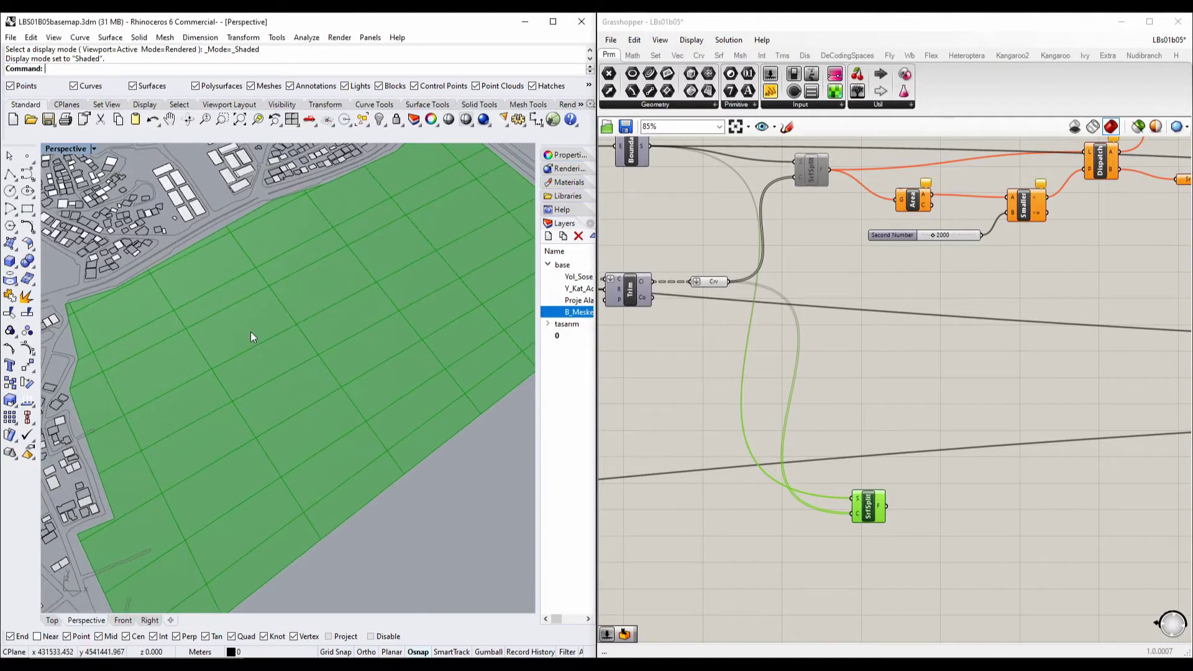
scroll(268, 336, "up", 3)
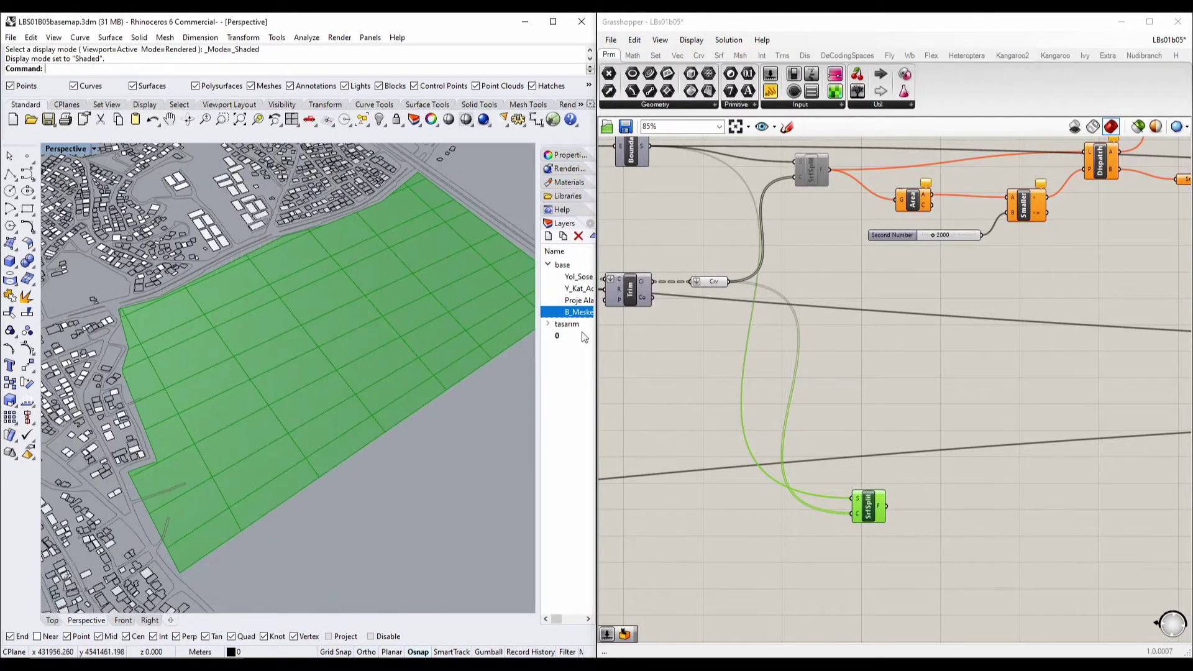
Step: Inspect the Dispatch component behind the area comparison and the subdivided parcels of the site
right_click_drag(886, 276, 805, 370)
left_click_drag(1013, 256, 1014, 275)
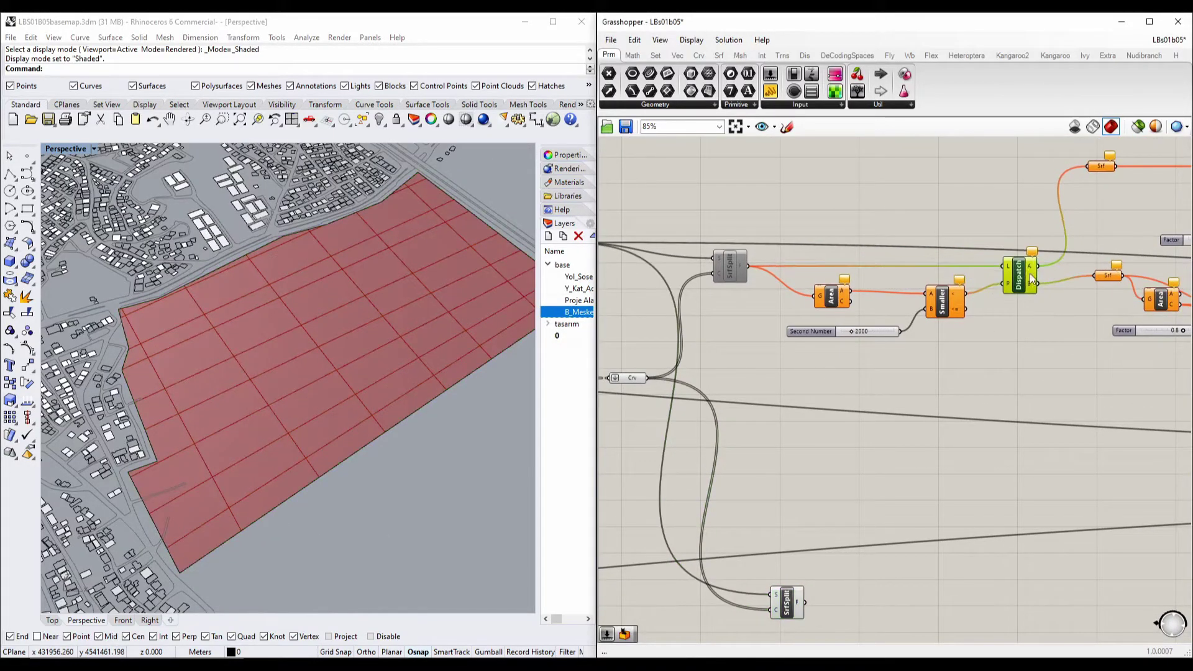
mouse_move(400, 399)
right_mouse_down()
mouse_move(407, 410)
mouse_move(396, 376)
right_mouse_up()
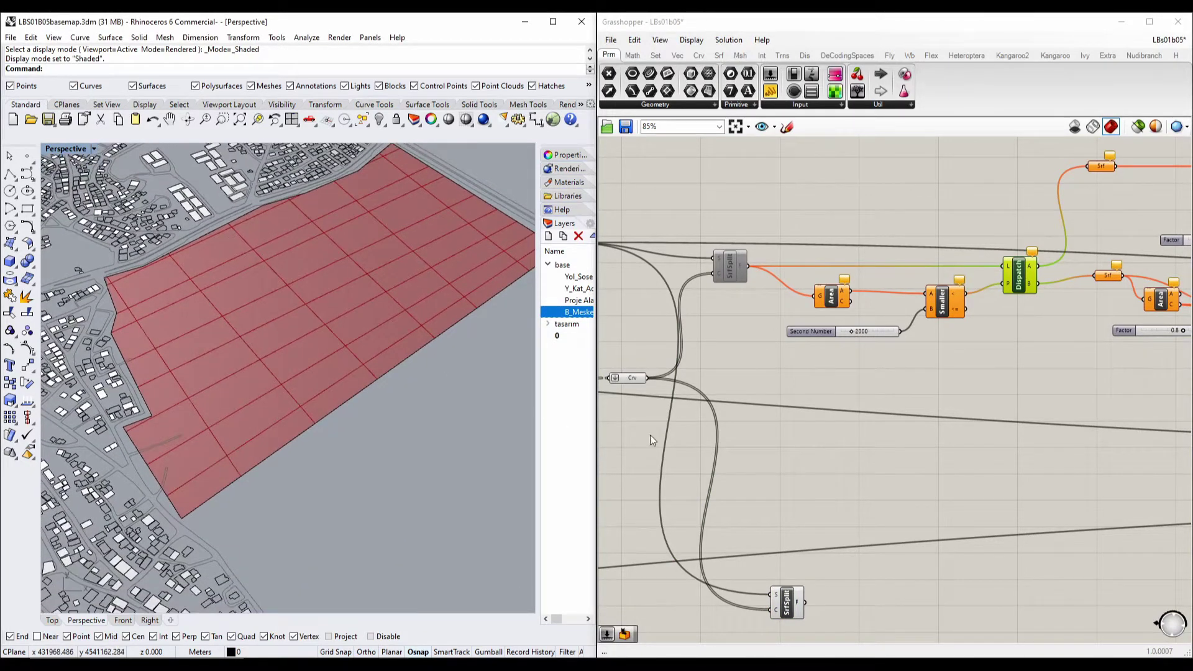
right_click_drag(792, 478, 861, 480)
right_click_drag(292, 332, 313, 355)
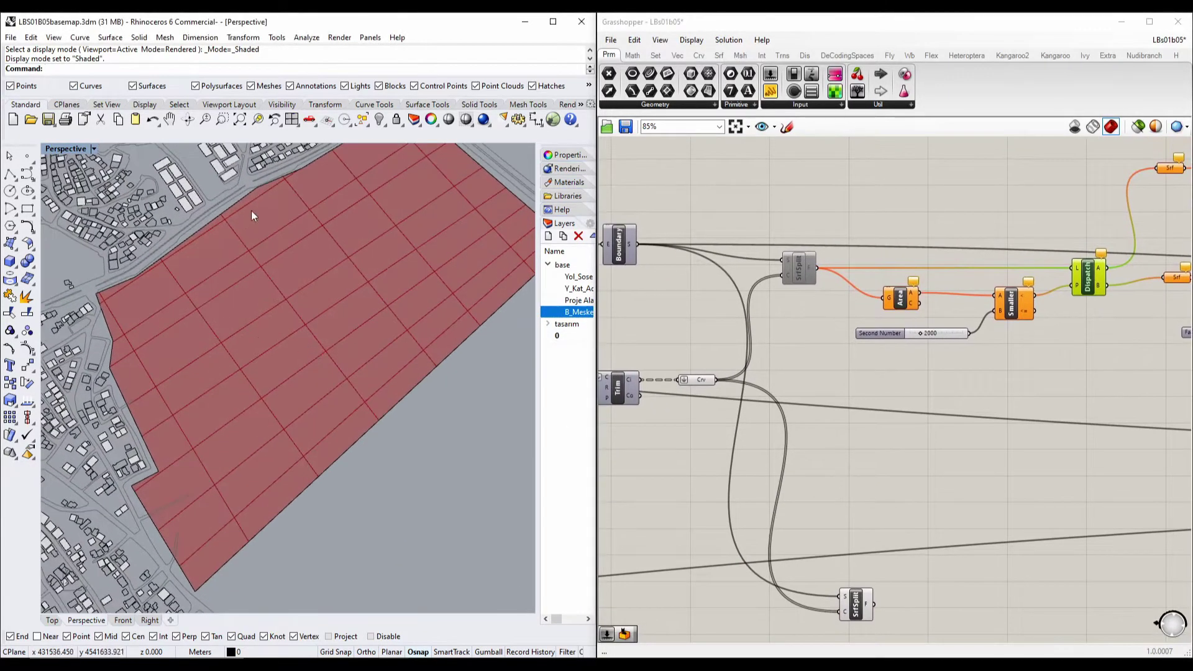
scroll(870, 348, "down", 3)
Step: Delete the separate SrfSplit copy and place an enabled copy of the SrfSplit, Area, Smaller, Dispatch and 2000 slider chain below the original
left_click(830, 492)
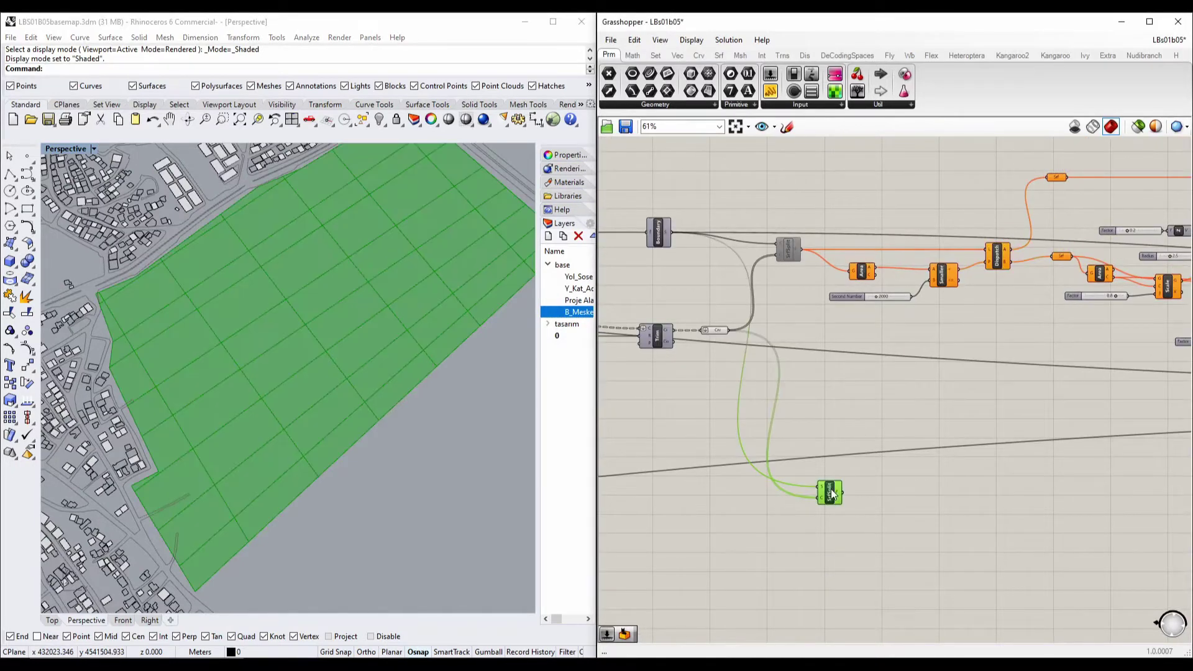
key("Delete")
left_click_drag(1024, 322, 796, 455)
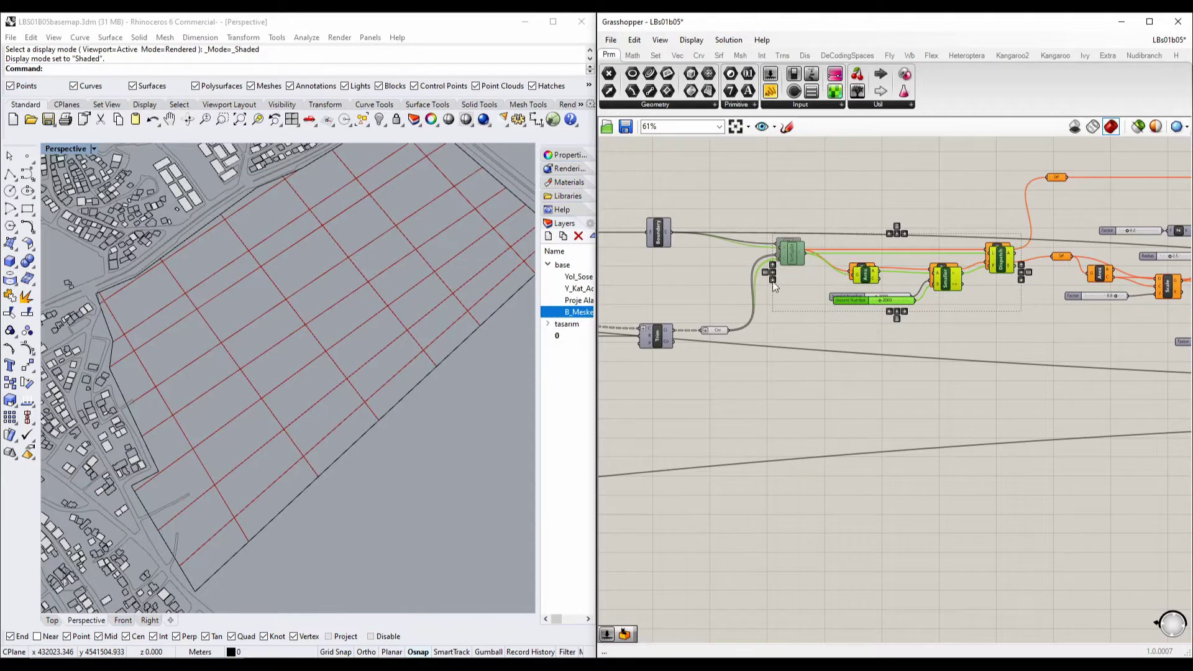
left_click_drag(790, 256, 799, 453, "alt")
scroll(789, 438, "up", 5)
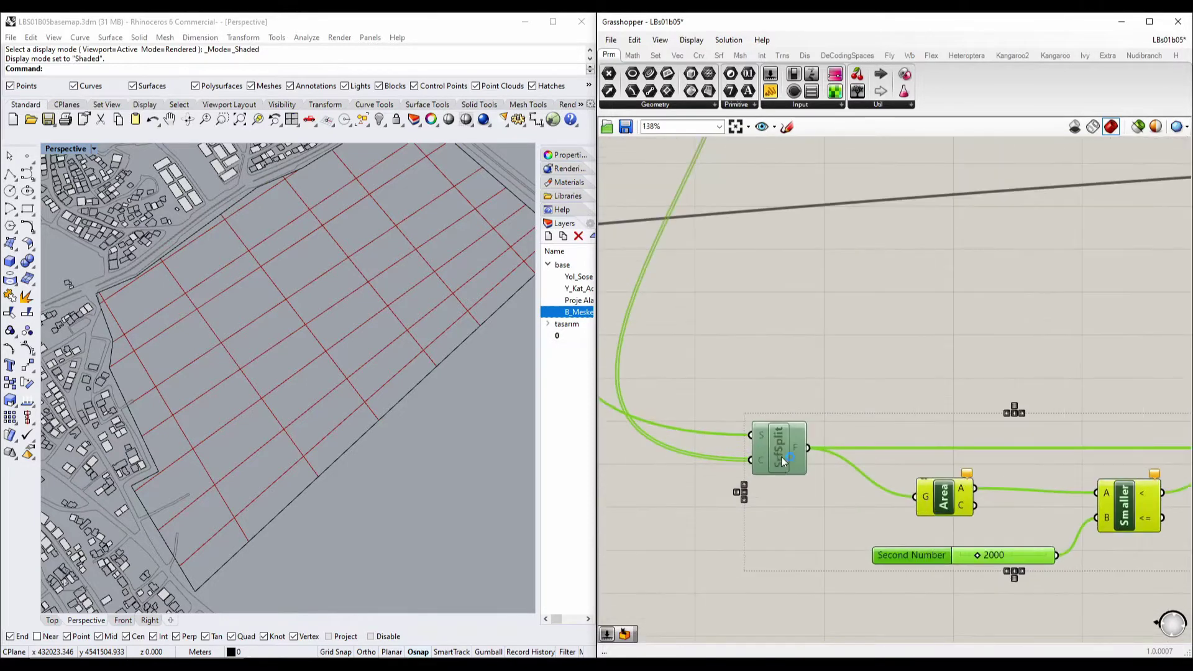
right_click(783, 454)
left_click(826, 490)
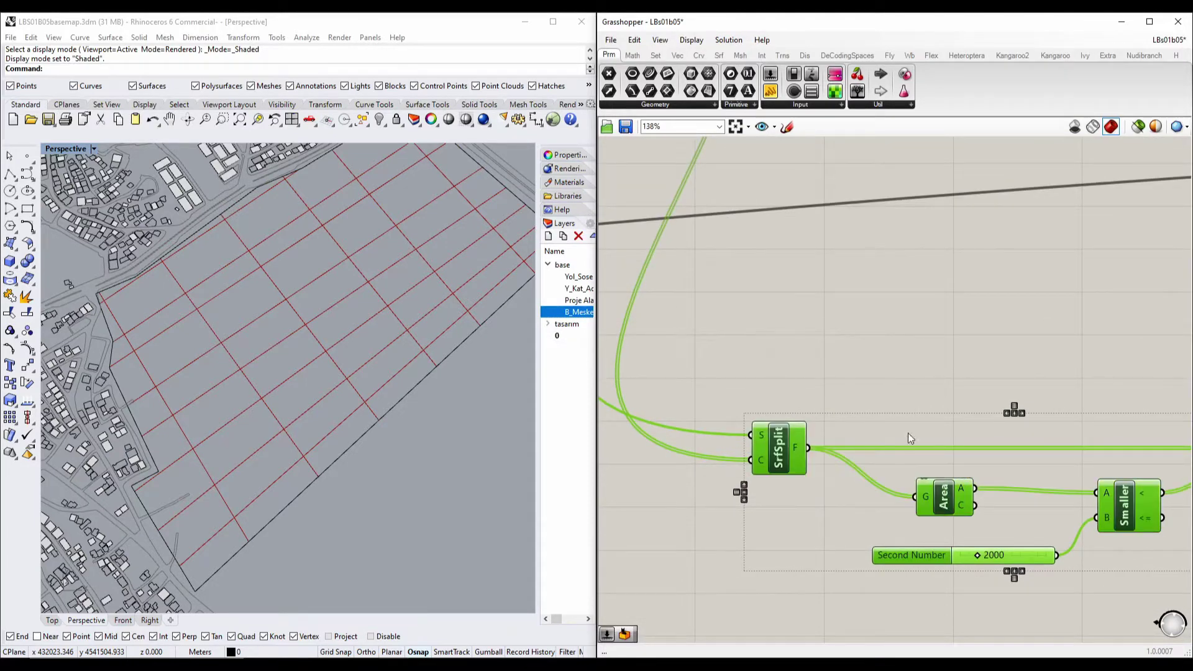
Step: Add a Surface parameter beside the copied Dispatch component, connect it to output B and align it with that output
right_click_drag(1043, 413, 726, 375)
double_click(1003, 420)
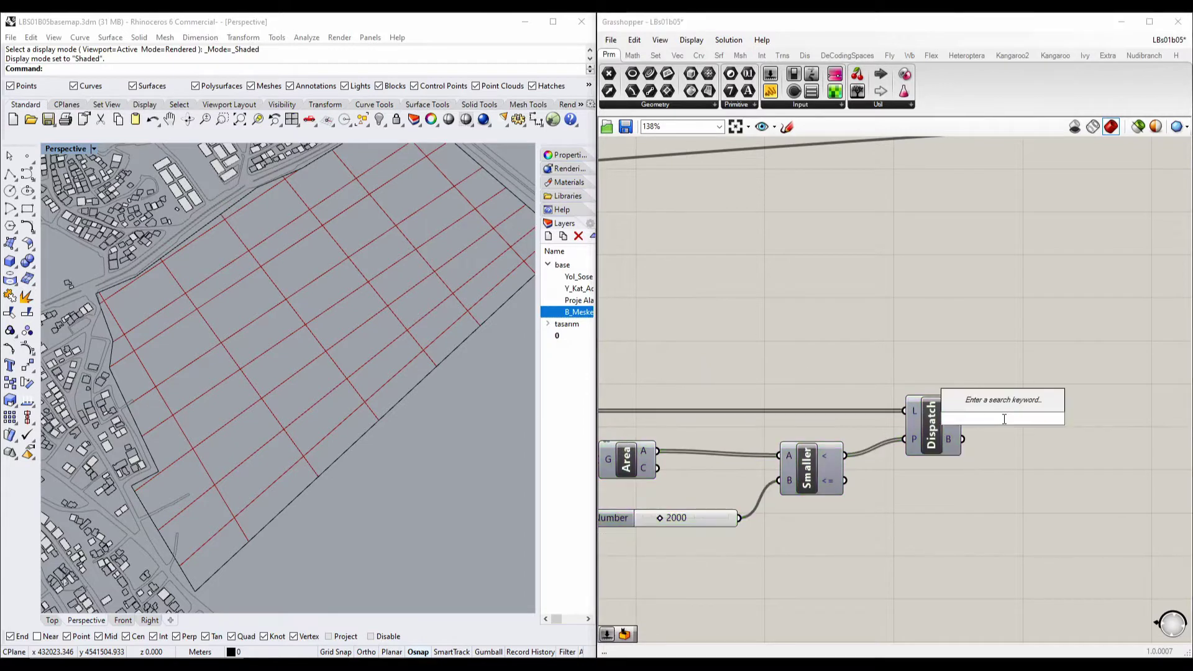
type("sur")
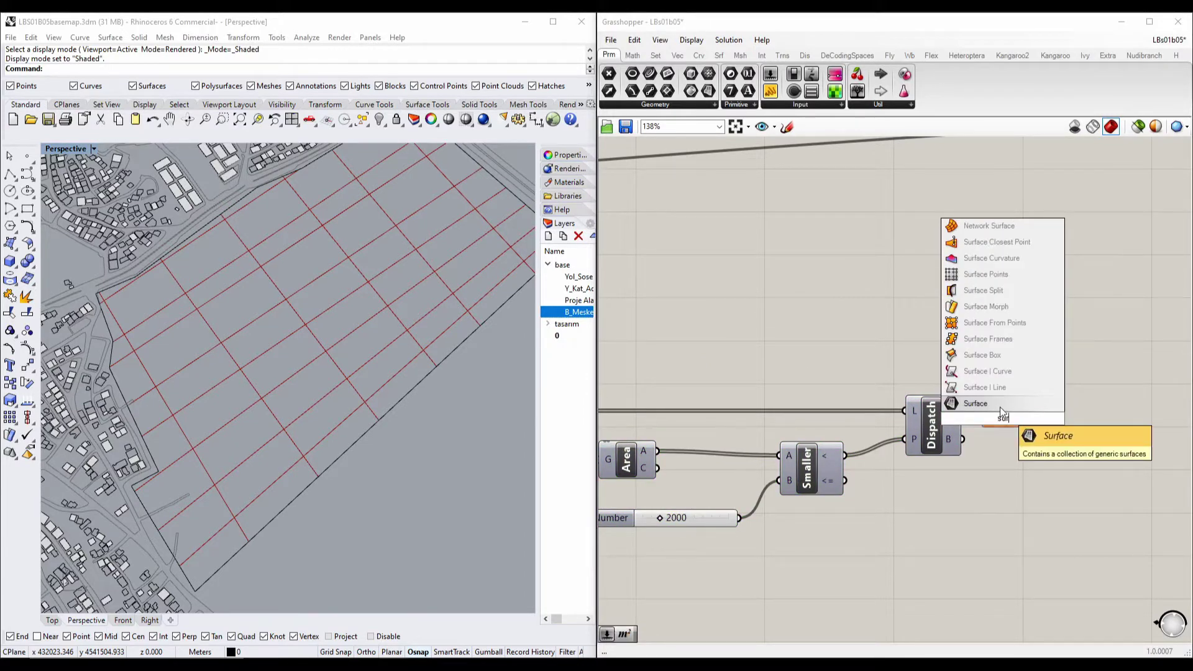
left_click(1001, 405)
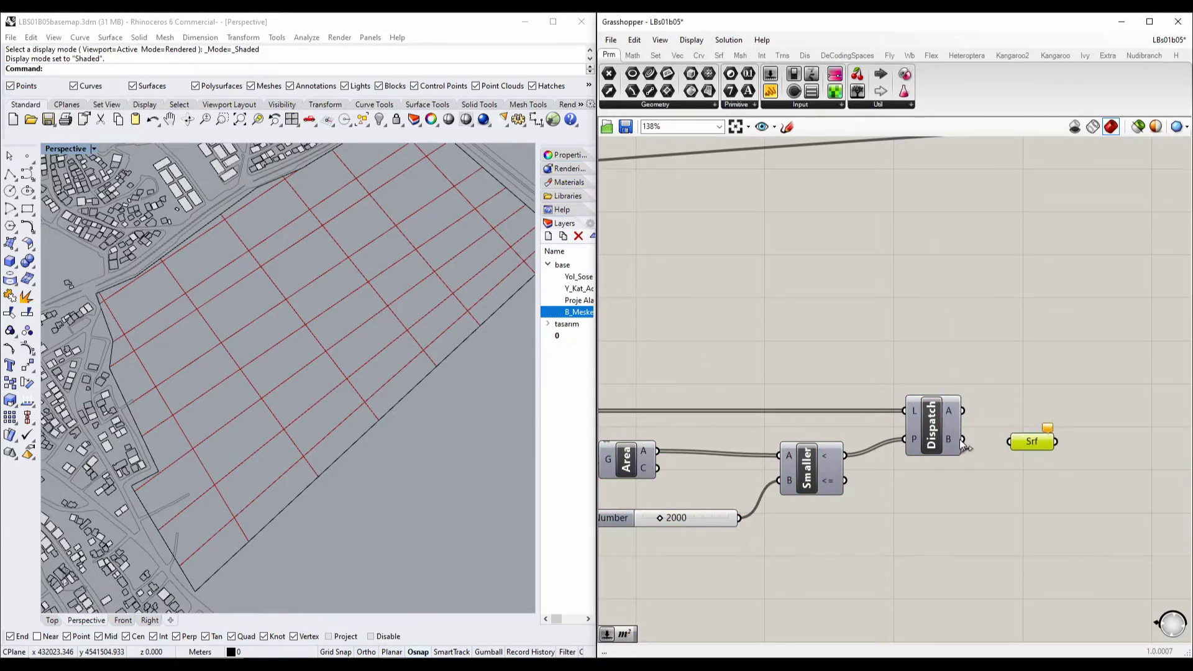
left_click_drag(962, 439, 1009, 442)
scroll(330, 374, "up", 6)
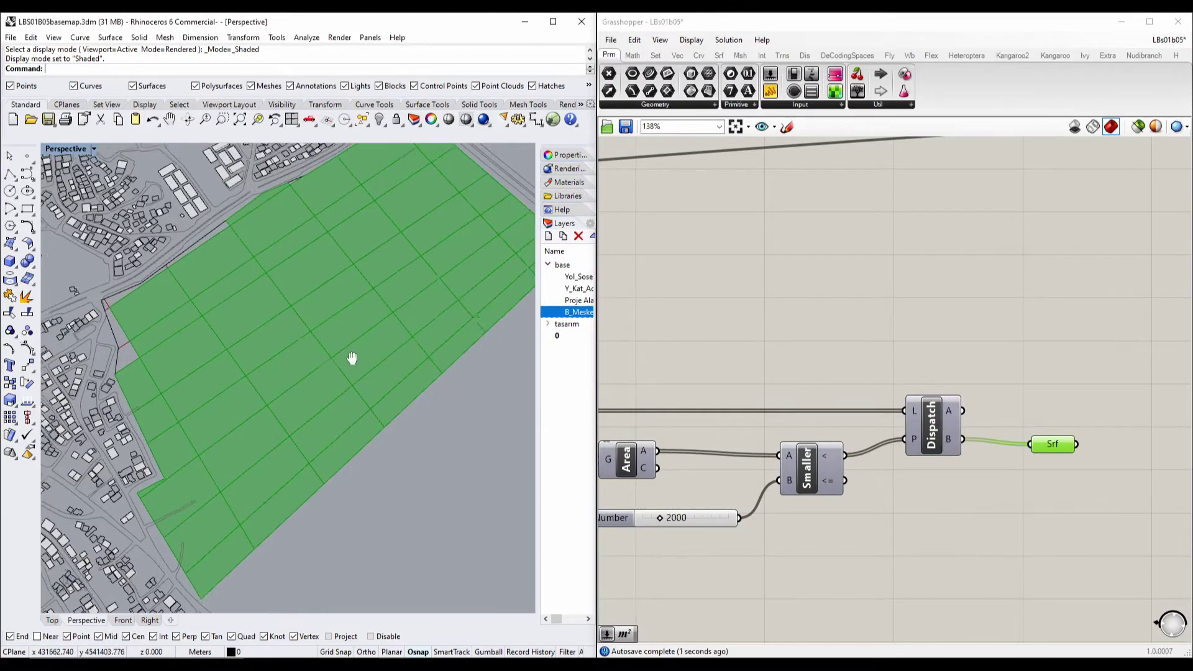
right_click_drag(408, 434, 345, 379, "shift")
scroll(326, 351, "down", 4)
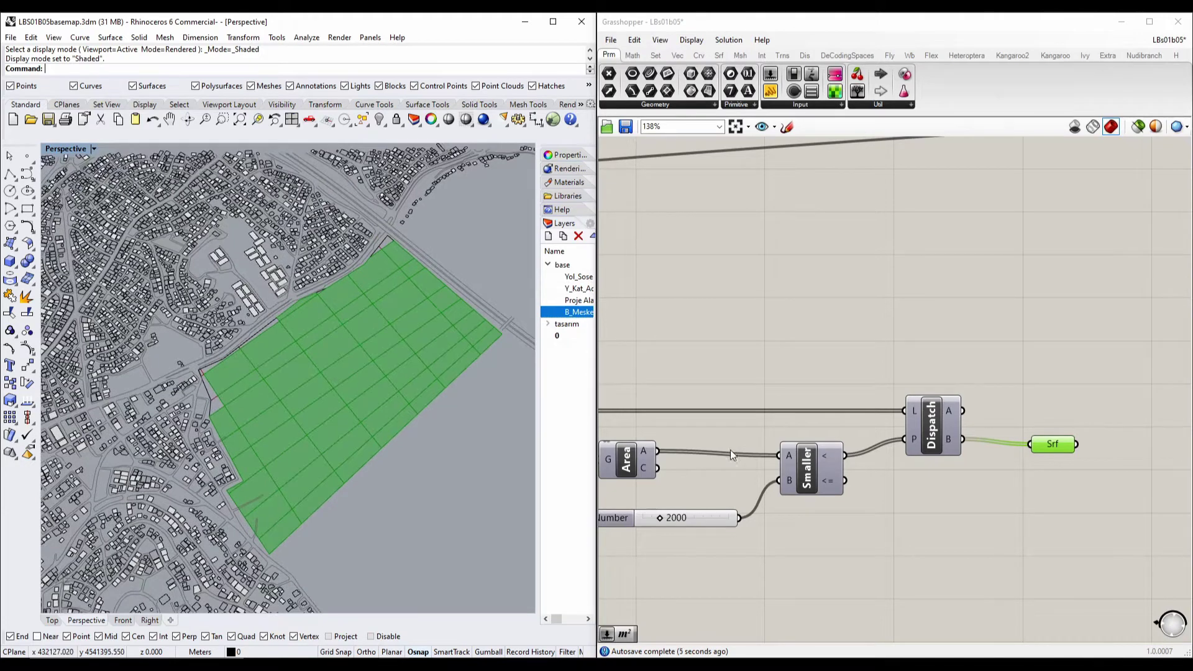
right_click_drag(790, 446, 632, 416)
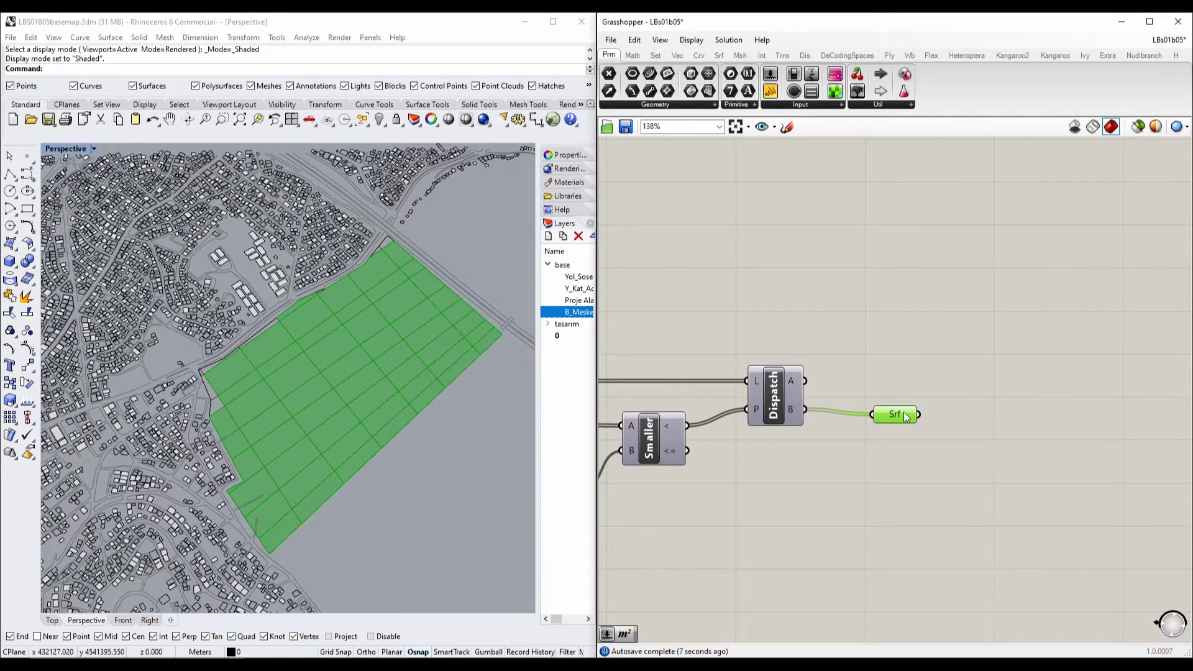
left_click_drag(907, 405, 917, 400)
Step: Examine the dispatched parcels of the site, first as a whole and then up close along the road edge
right_click_drag(438, 411, 317, 416)
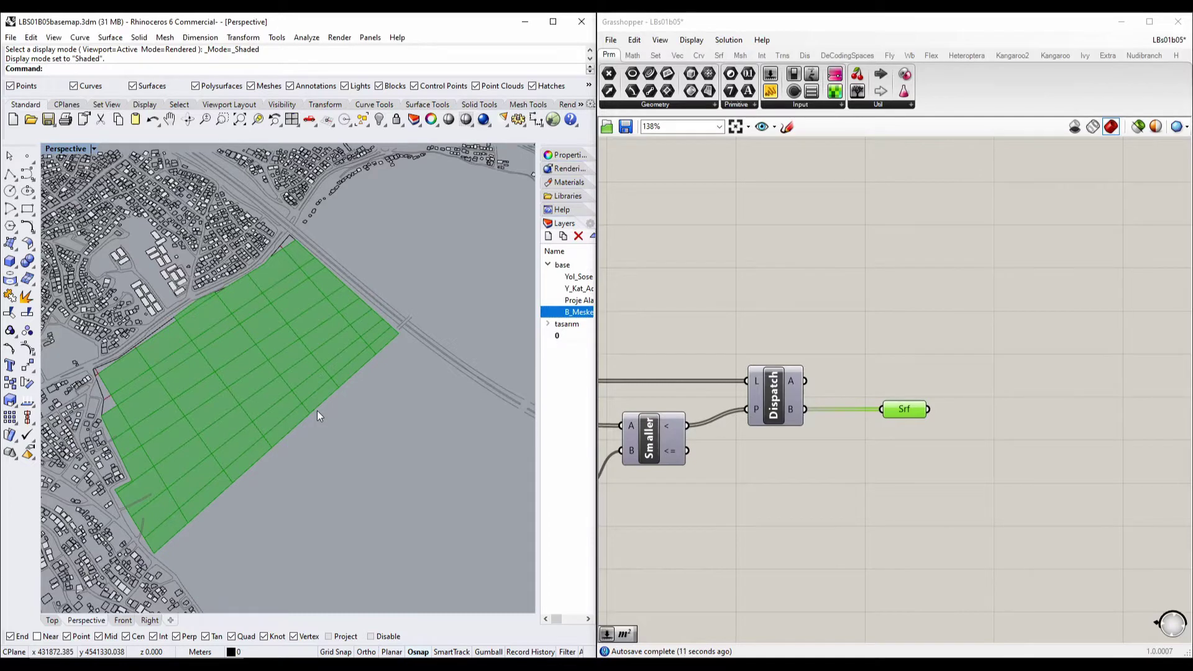
scroll(333, 413, "up", 5)
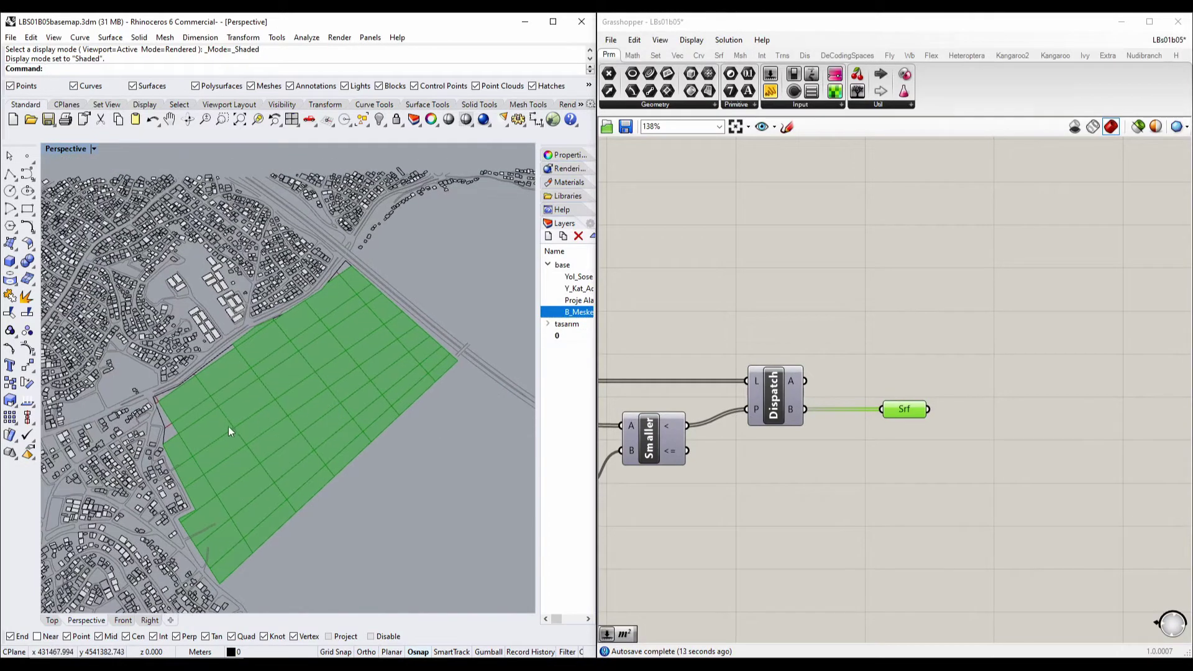
scroll(269, 426, "down", 4)
right_click_drag(348, 345, 319, 439)
scroll(265, 405, "up", 3)
scroll(308, 410, "up", 4)
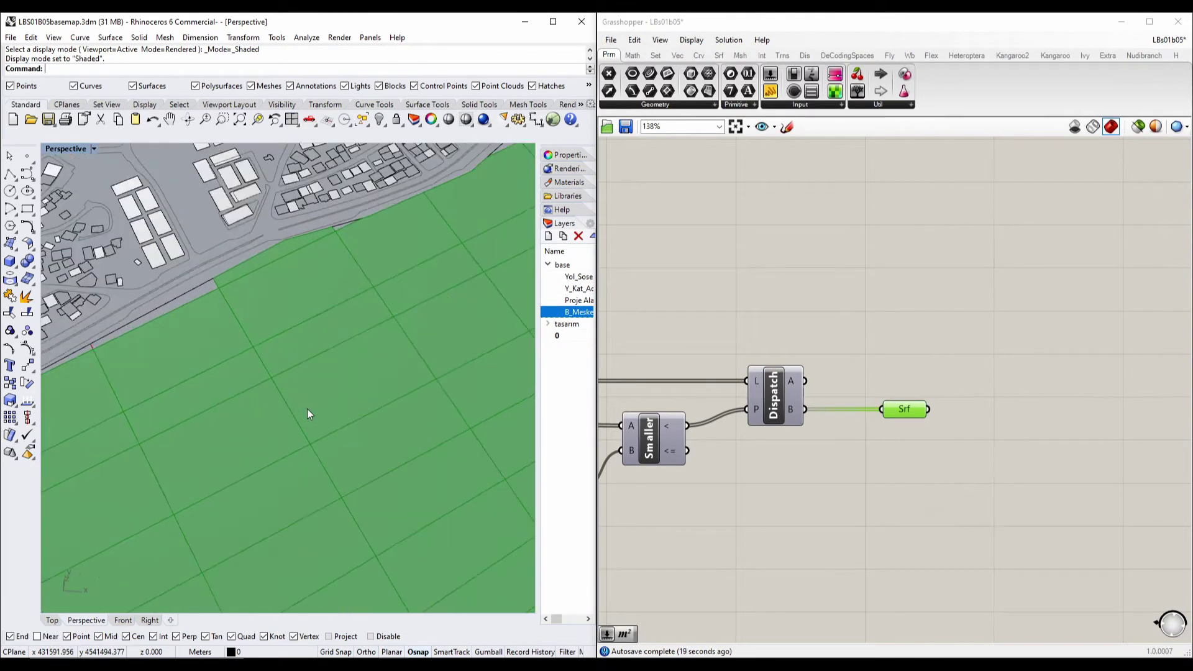
scroll(308, 410, "down", 2)
Step: Add a List Item component below the Surface parameter and feed the parcel surfaces into its list input
double_click(992, 552)
type("item")
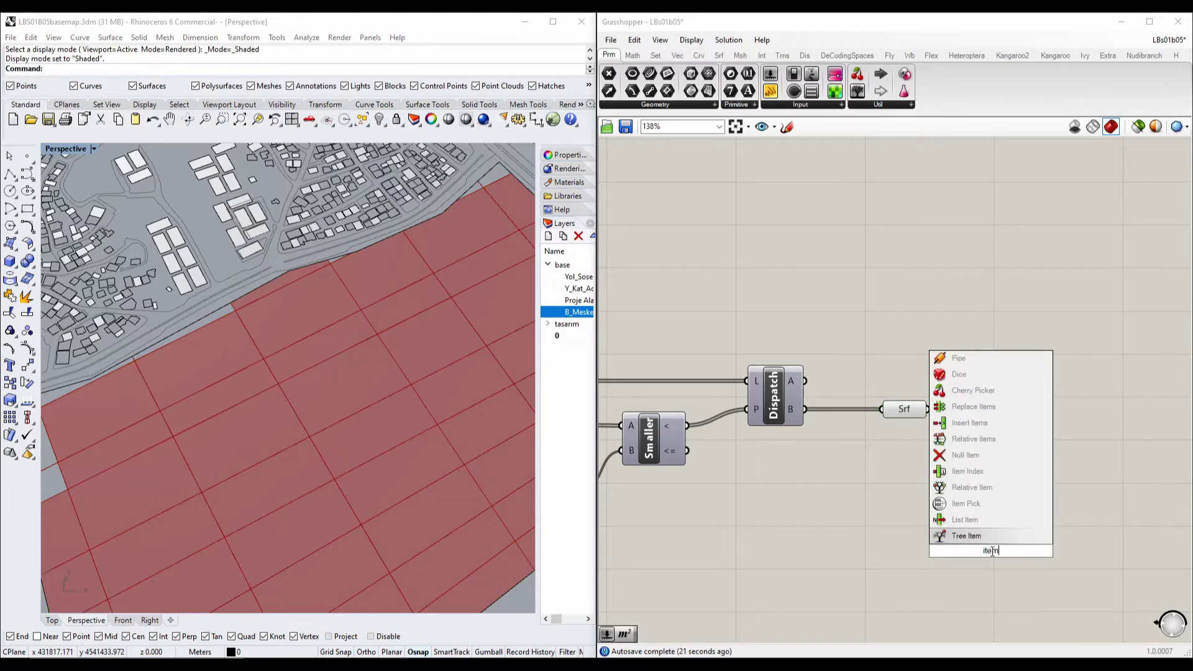
left_click(965, 519)
left_click_drag(990, 553, 1004, 495)
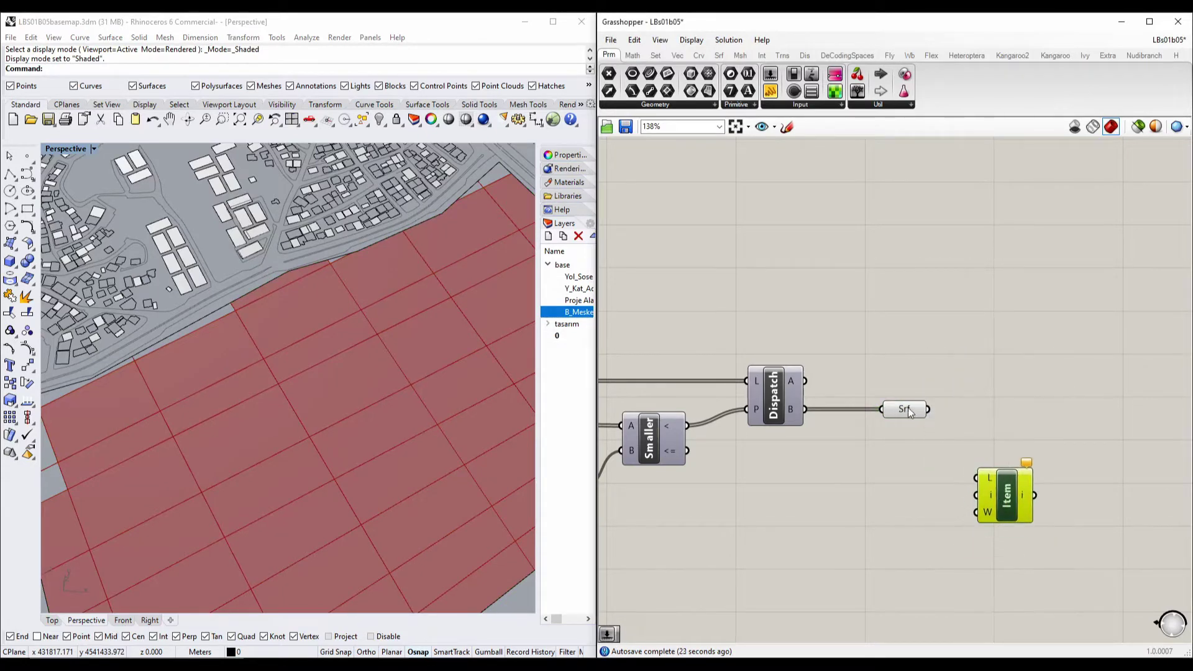
left_click_drag(930, 409, 976, 478)
left_click(937, 505)
right_click_drag(417, 401, 470, 361, "shift")
Step: Add a number slider with the value 50 and place it beside the List Item component
double_click(923, 559)
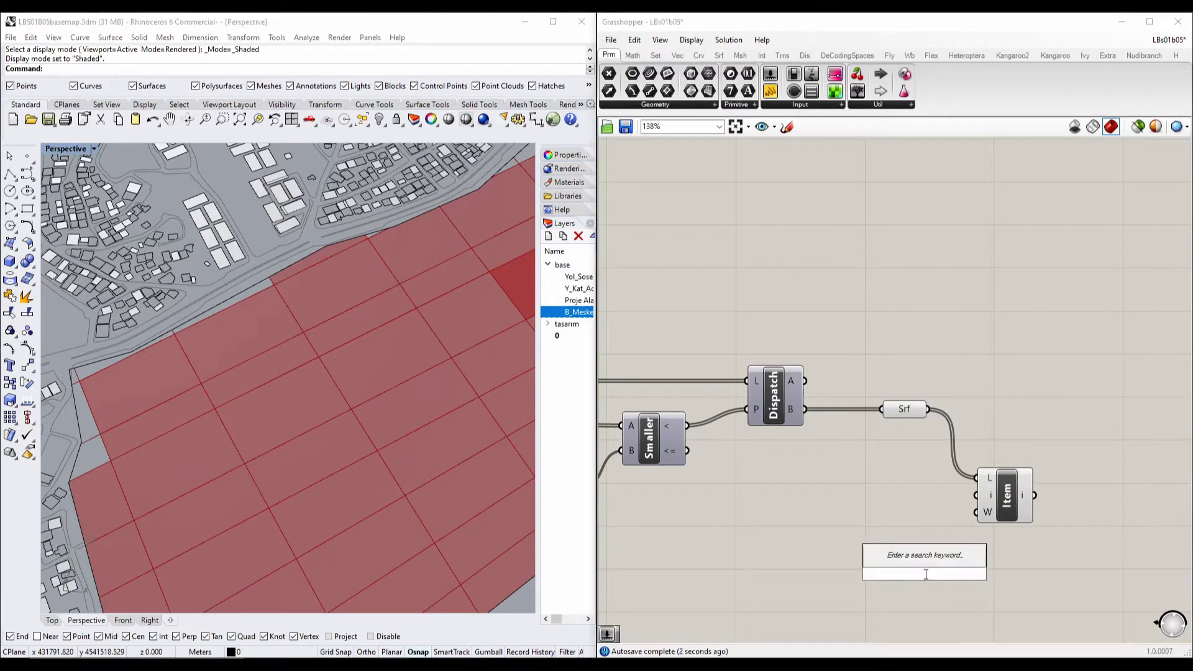
type("50")
key("Return")
left_click_drag(924, 575, 823, 536)
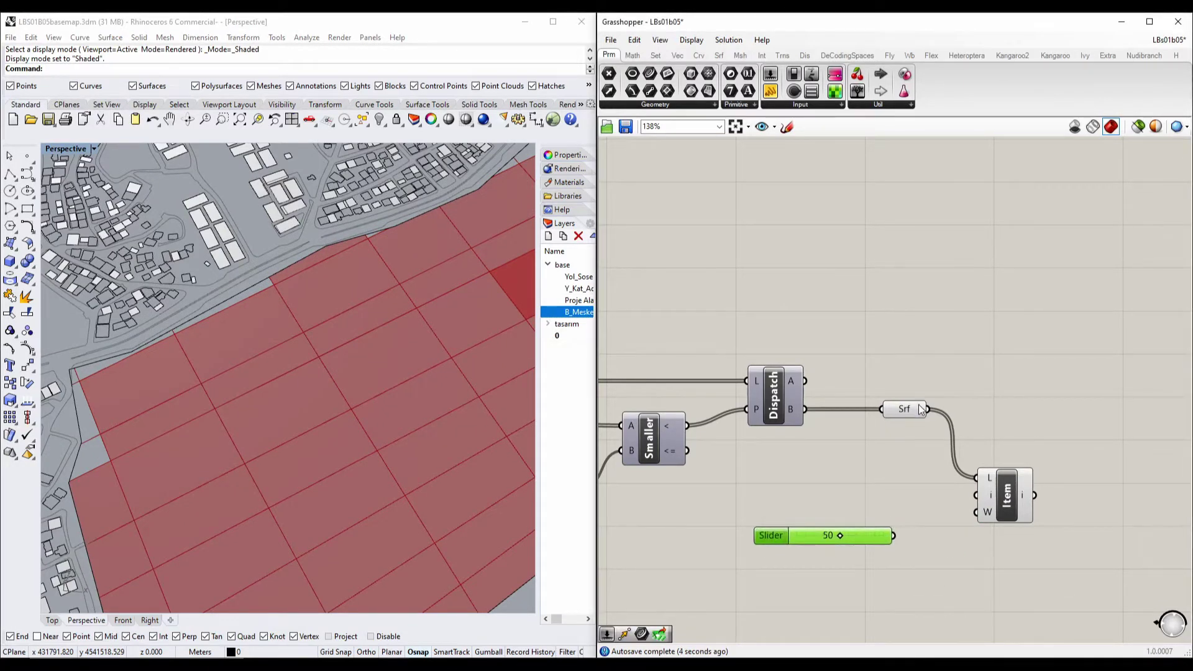
Step: Feed the slider with the value 50 into the List Item's index input and zoom in on the picked parcel
mouse_move(918, 409)
left_click_drag(941, 521, 975, 495)
scroll(248, 315, "down", 5)
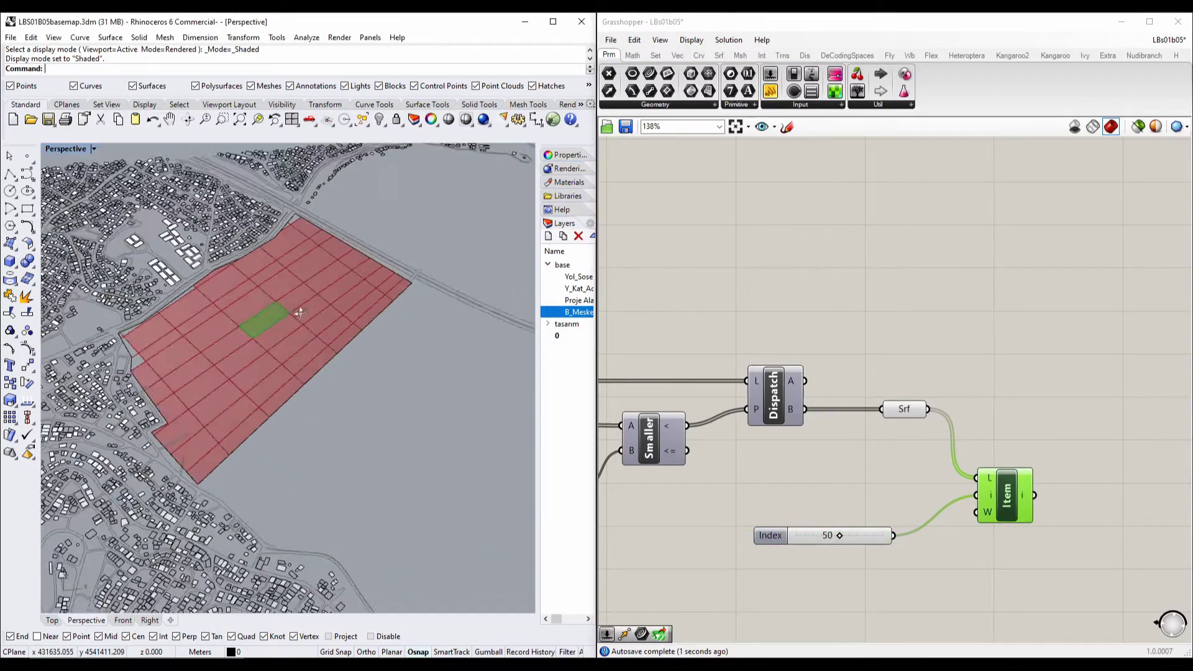
right_click_drag(301, 313, 351, 360)
scroll(245, 315, "up", 8)
scroll(244, 315, "down", 6)
scroll(350, 360, "up", 7)
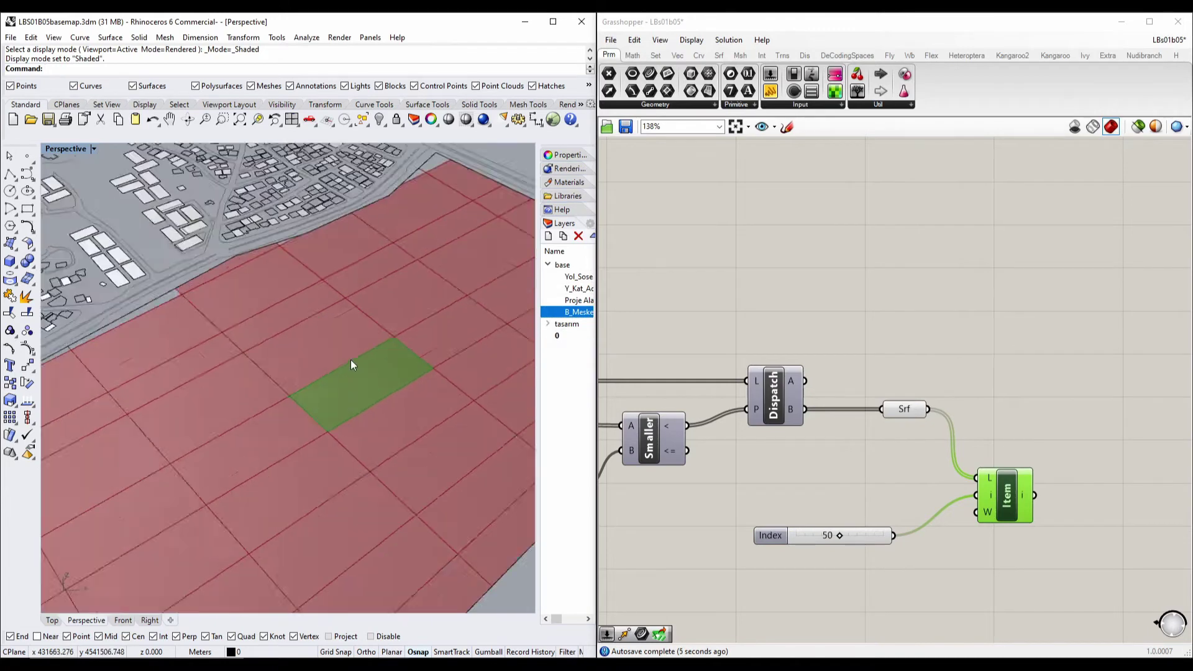
scroll(351, 359, "up", 4)
right_click_drag(379, 429, 274, 445, "shift")
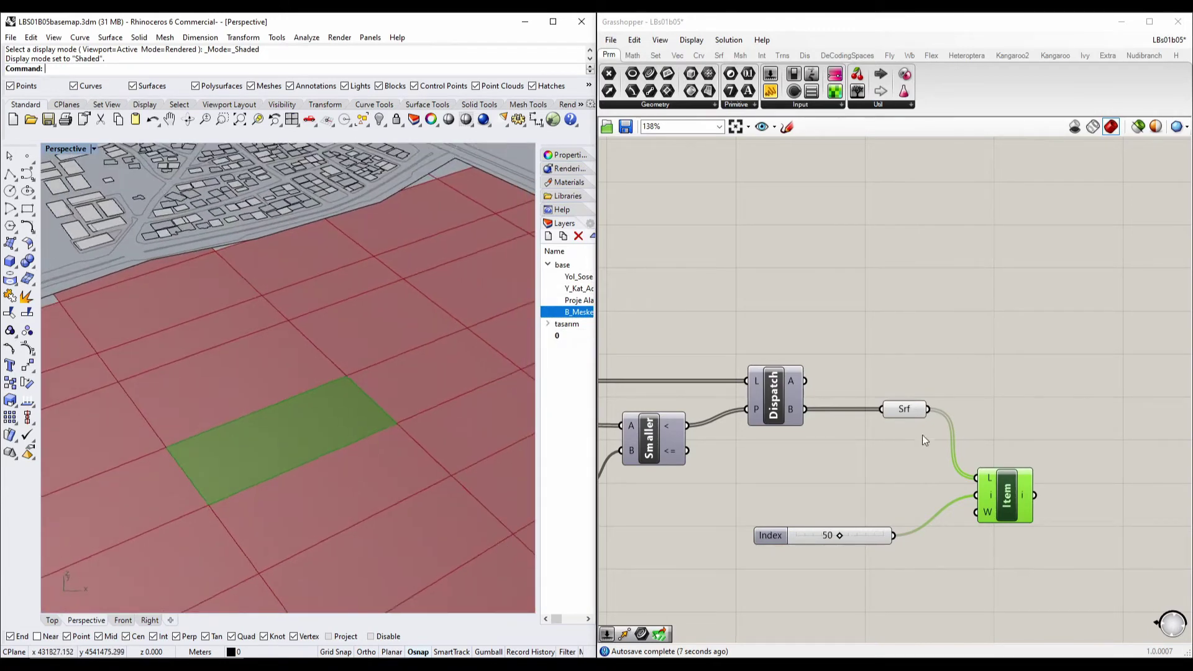
Step: Hide the preview of the Surface parameter that feeds the List Item
right_click(894, 408)
left_click(930, 417)
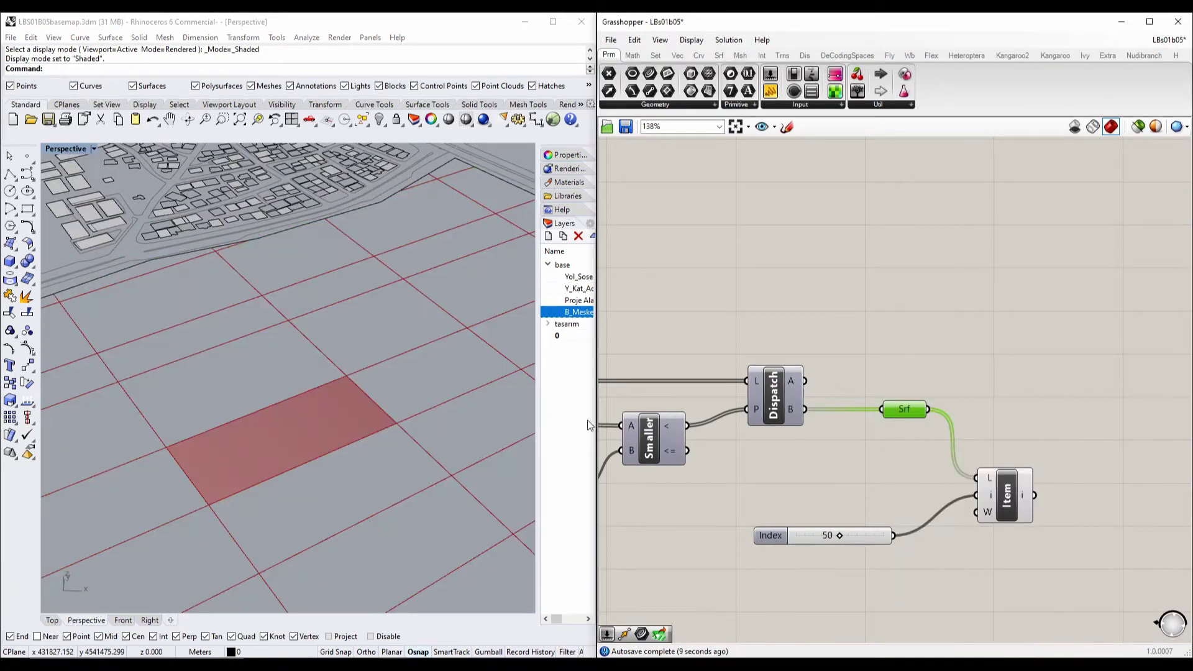
right_click_drag(381, 382, 381, 409)
scroll(376, 399, "down", 10)
scroll(356, 393, "up", 10)
Step: Align the List Item component with its index slider and inspect the highlighted parcel within the site
right_click_drag(990, 503, 805, 456)
left_click_drag(804, 459, 814, 500)
left_click(455, 392)
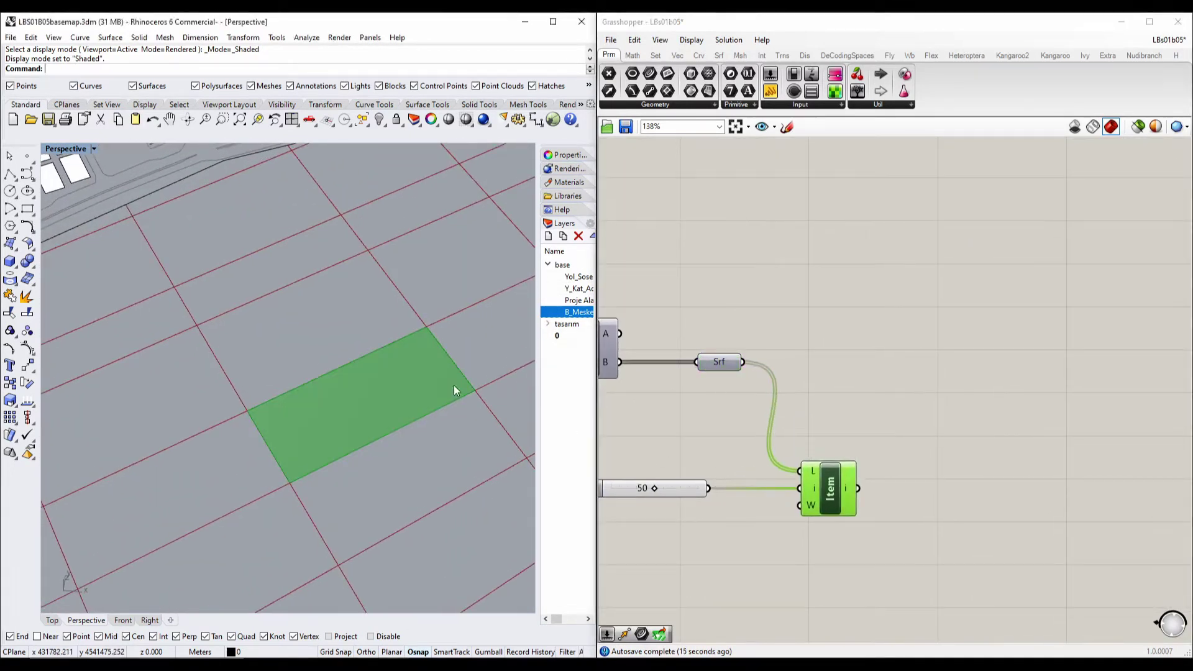
right_click_drag(323, 370, 315, 389)
scroll(315, 389, "down", 6)
right_click_drag(368, 426, 382, 466, "shift")
right_click_drag(382, 466, 369, 440)
scroll(312, 442, "up", 6)
scroll(348, 378, "down", 3)
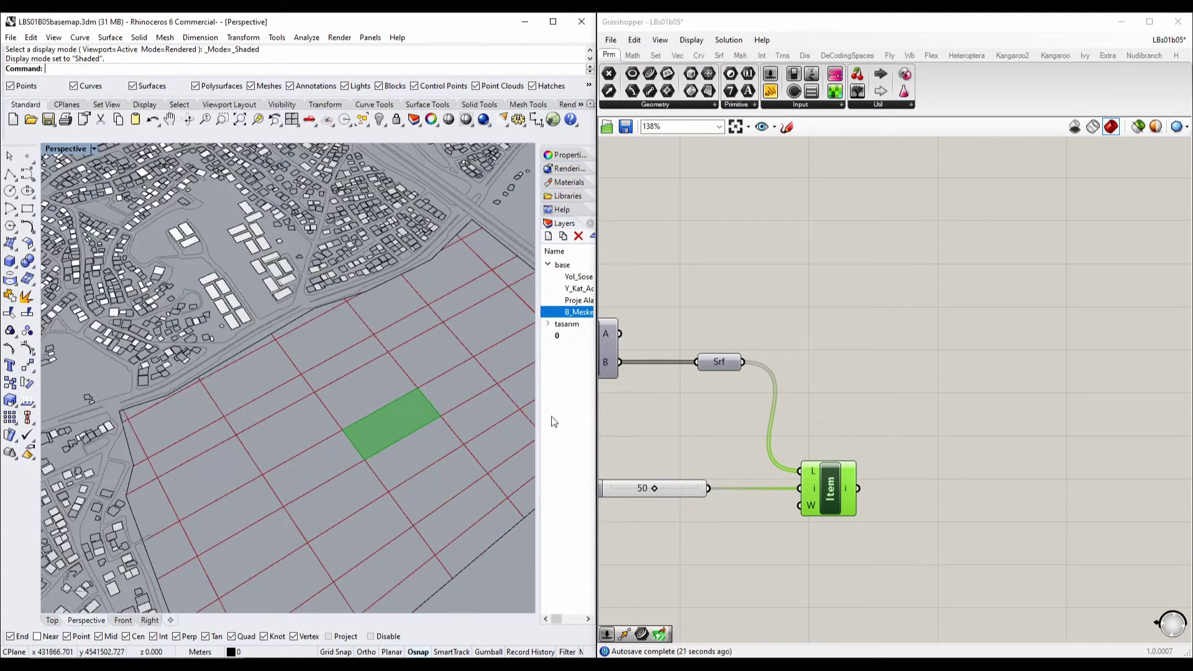
Step: Try an Area component on the List Item's output, then remove it
left_click(996, 463)
double_click(996, 464)
type("area")
key("Return")
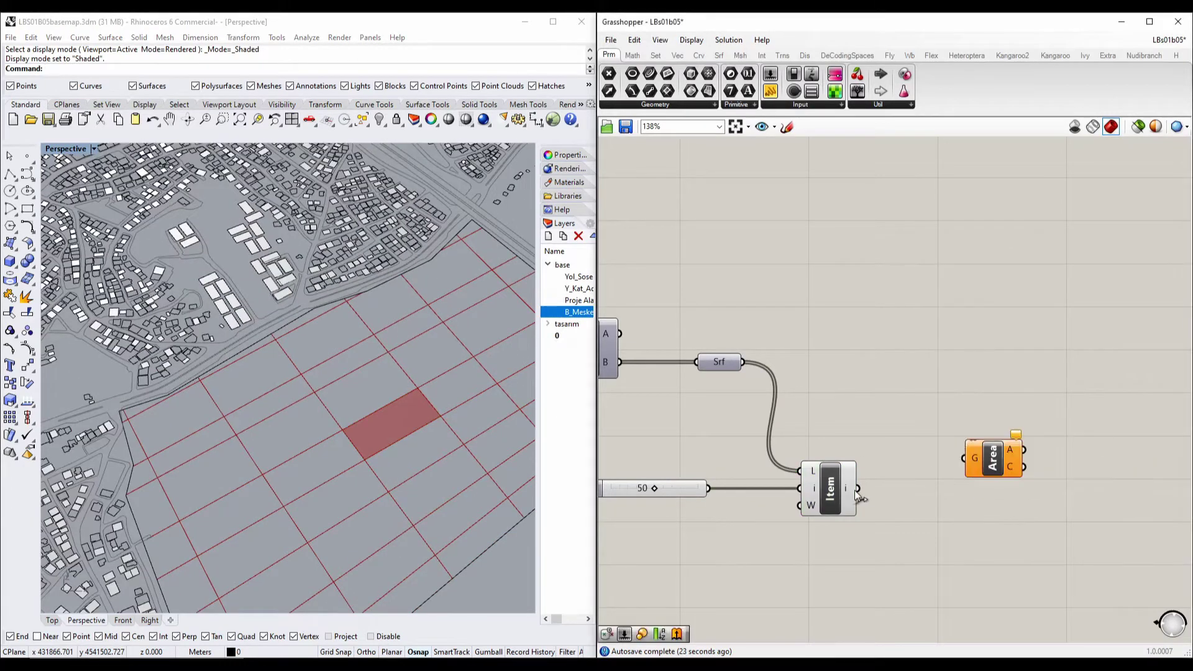
left_click_drag(858, 489, 996, 502)
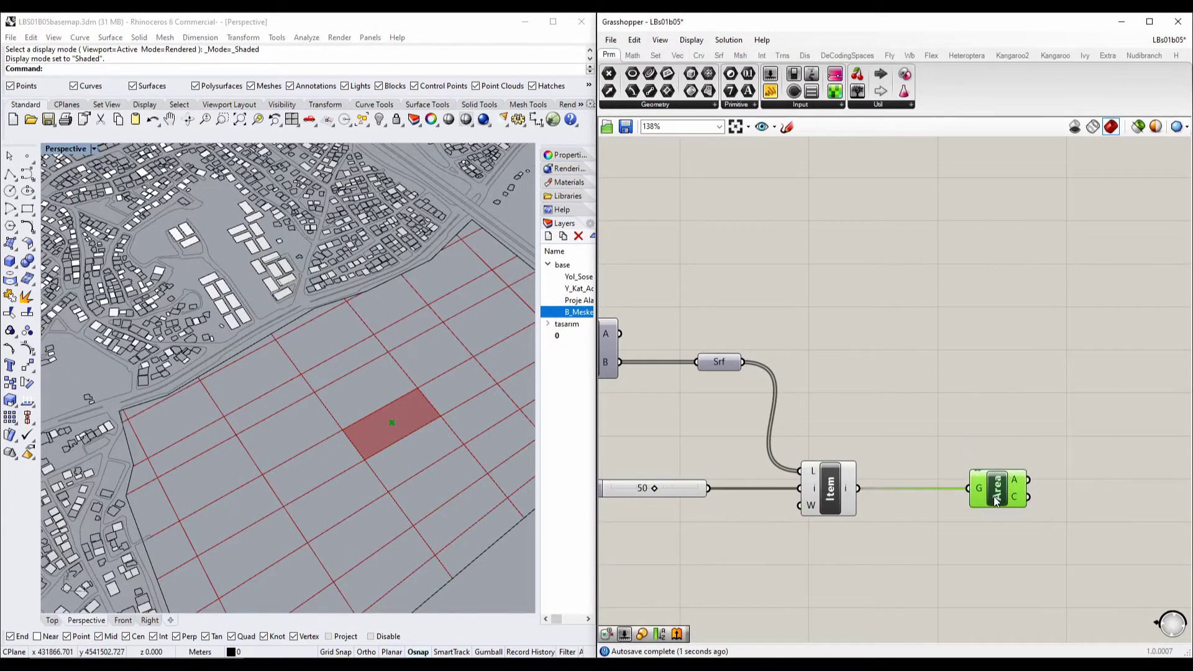
key("Delete")
Step: Add an Offset Curve component beside the List Item and feed the picked parcel into its curve input
right_click_drag(930, 491, 799, 415)
left_click(705, 403)
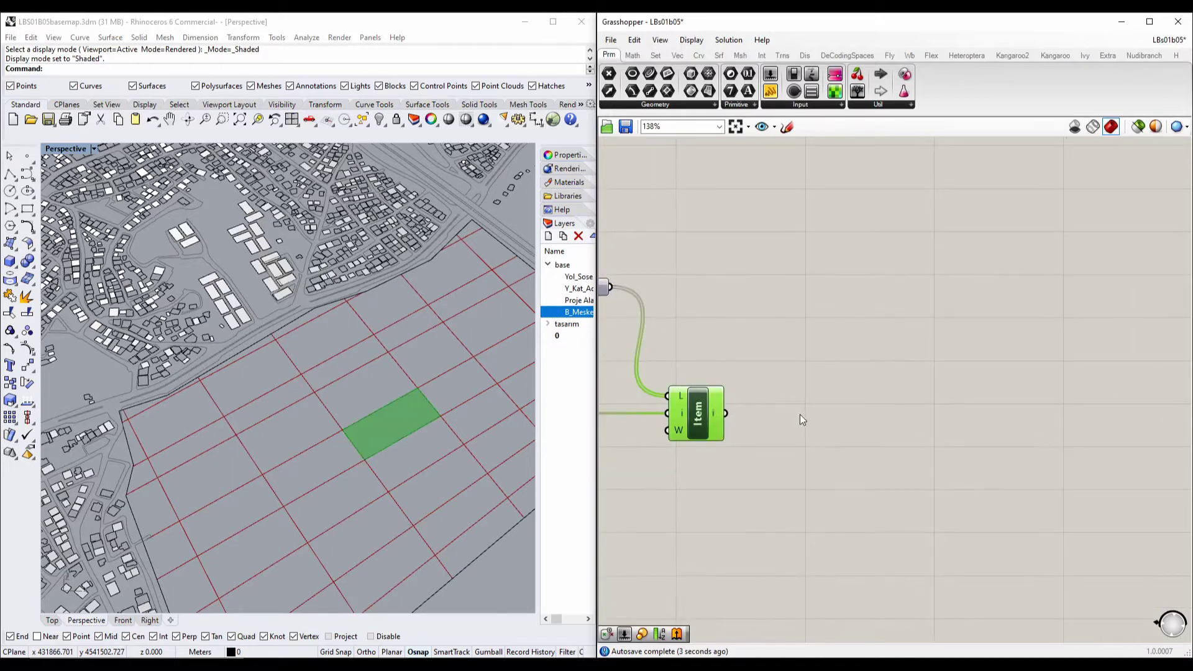
double_click(868, 415)
type("of")
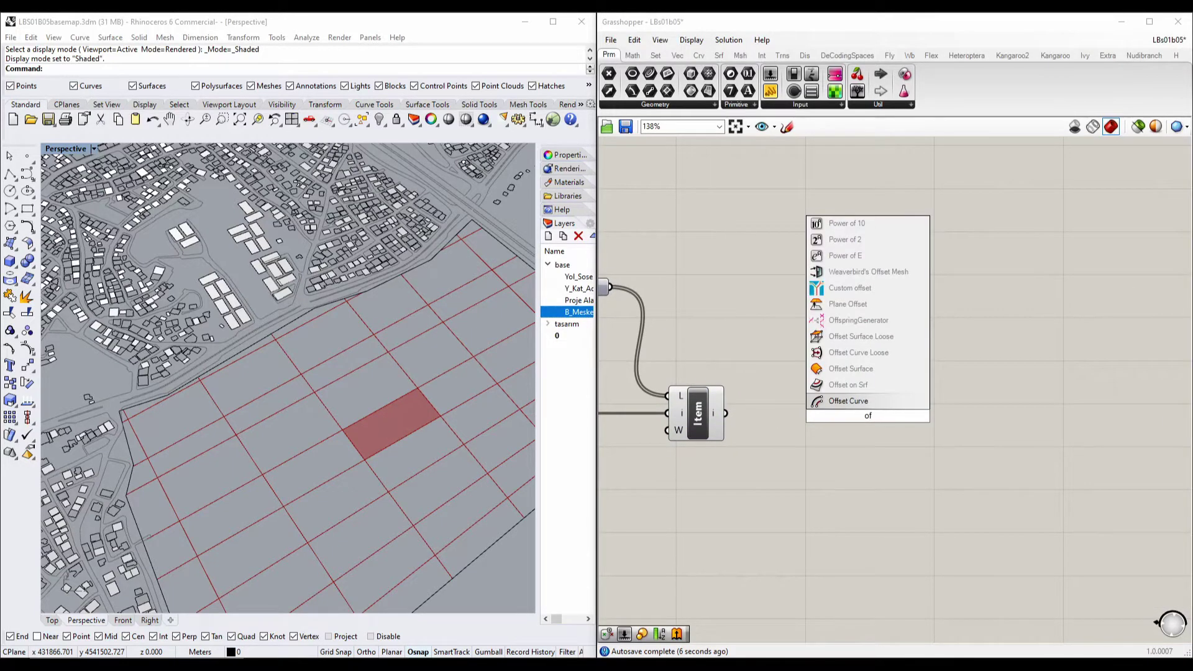
left_click(853, 398)
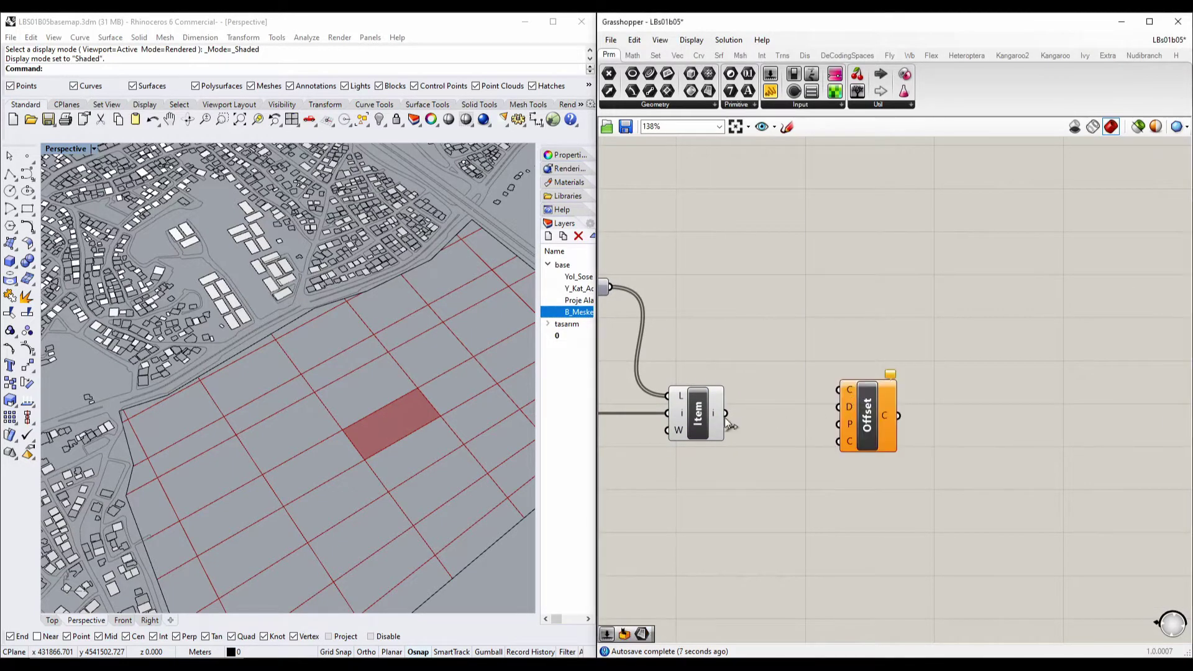
left_click_drag(726, 416, 910, 430)
mouse_move(395, 411)
right_mouse_down("shift")
mouse_move(366, 460)
mouse_move(397, 418)
right_mouse_up("shift")
scroll(366, 460, "up", 5)
Step: Add a number slider with the value 5 and connect it to the Offset component's distance input
left_click(870, 482)
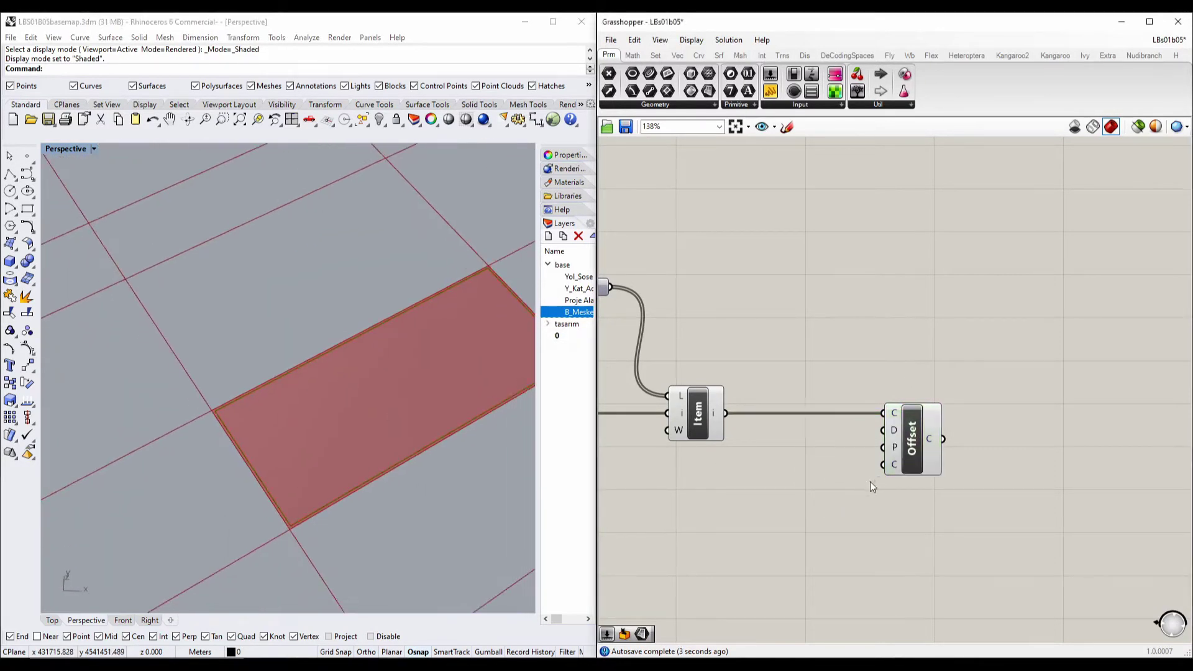
double_click(870, 483)
type("5")
key("Return")
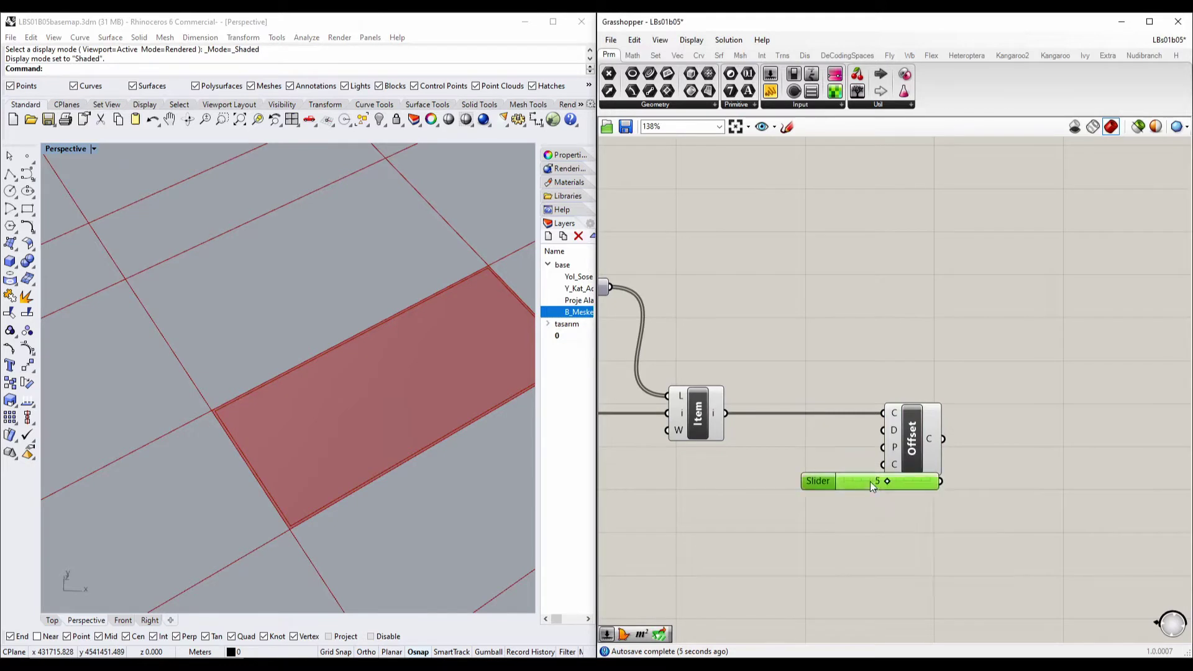
left_click_drag(787, 486, 935, 461)
scroll(258, 441, "down", 5)
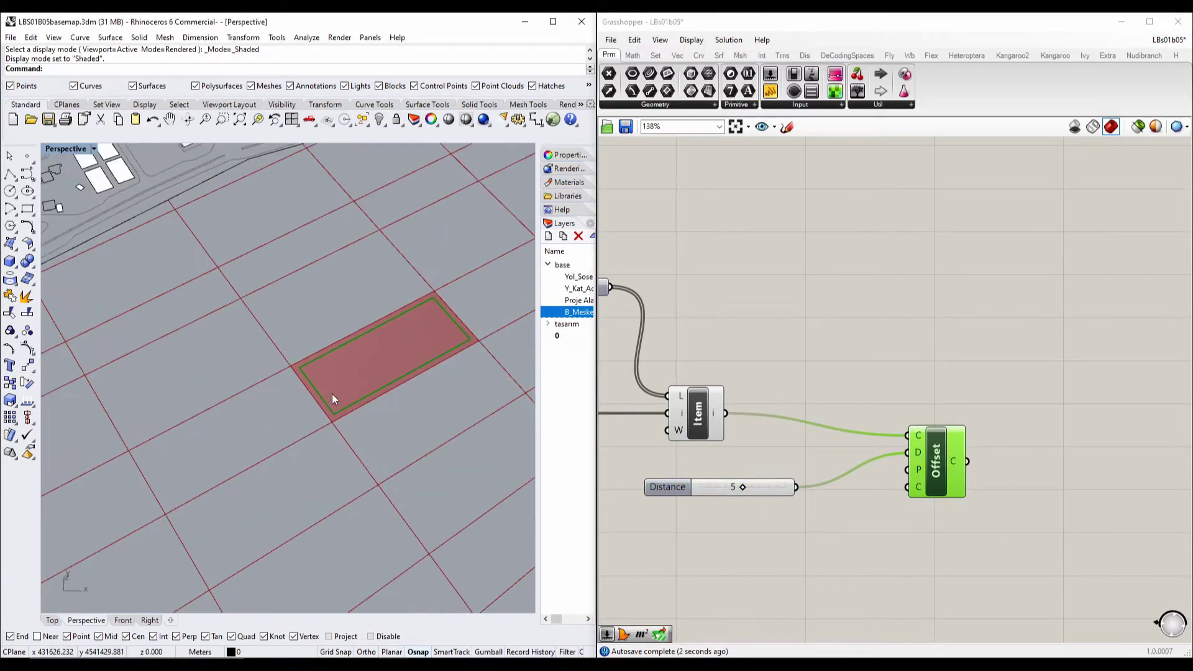
right_click_drag(377, 388, 478, 413)
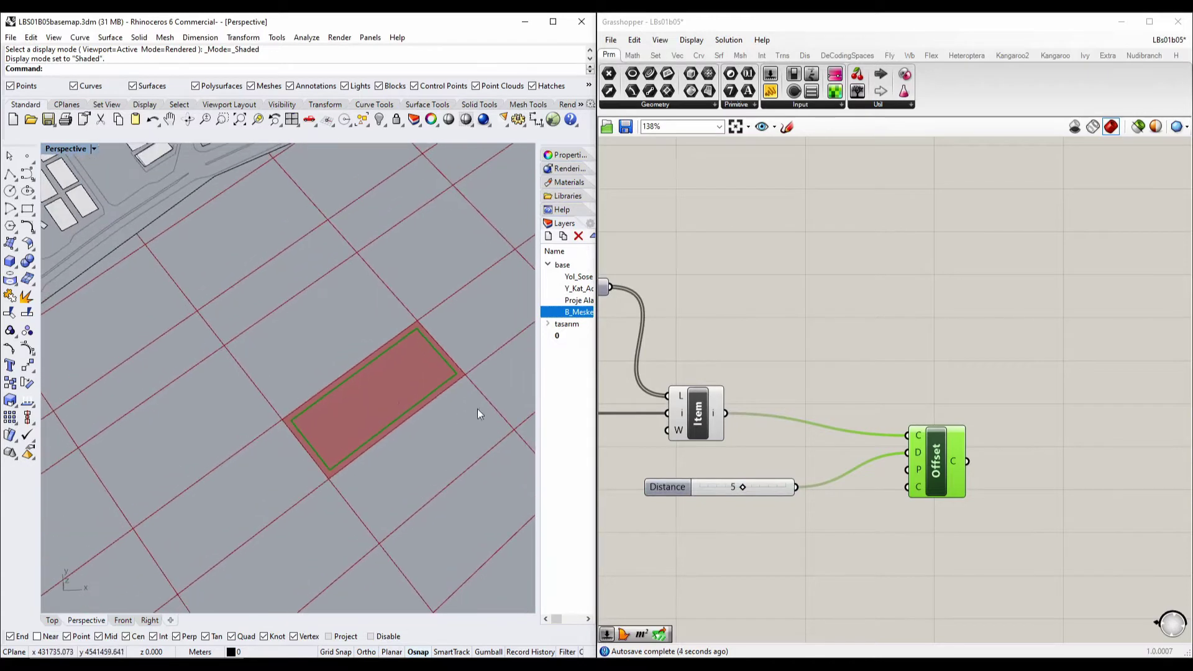
Step: Hide the List Item's preview, move the Offset component slightly lower and inspect the offset outline against the parcel edges
right_click(699, 404)
left_click(733, 426)
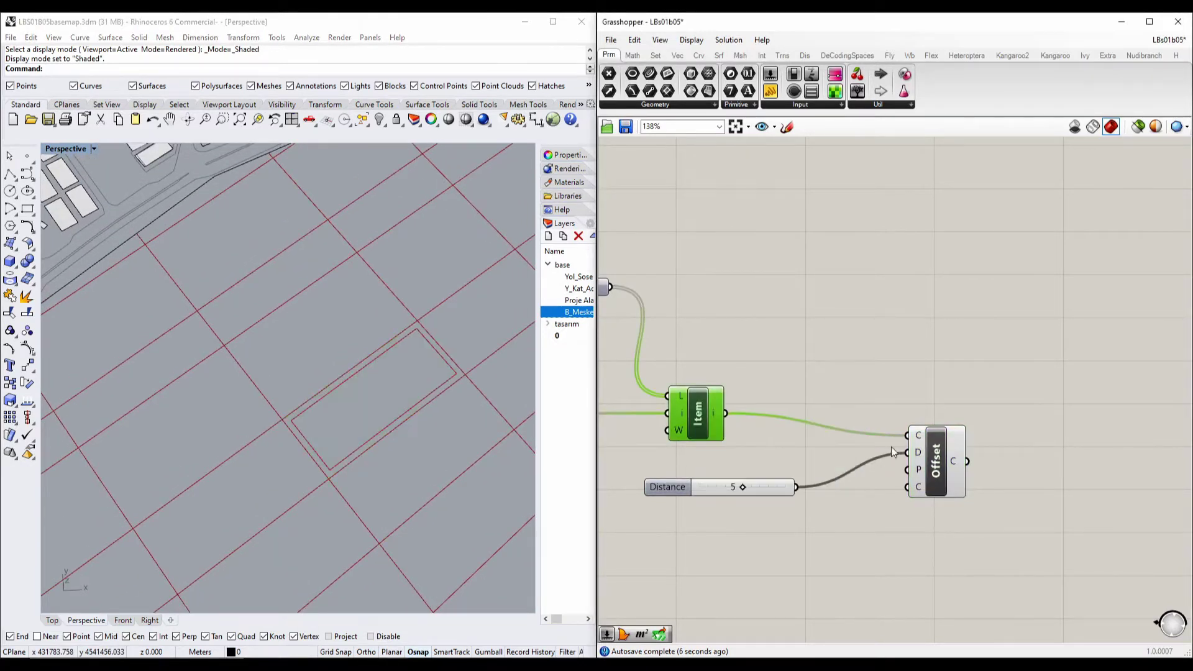
left_click(934, 470)
left_click_drag(934, 470, 932, 493)
right_click_drag(494, 467, 285, 439, "shift")
scroll(325, 458, "up", 4)
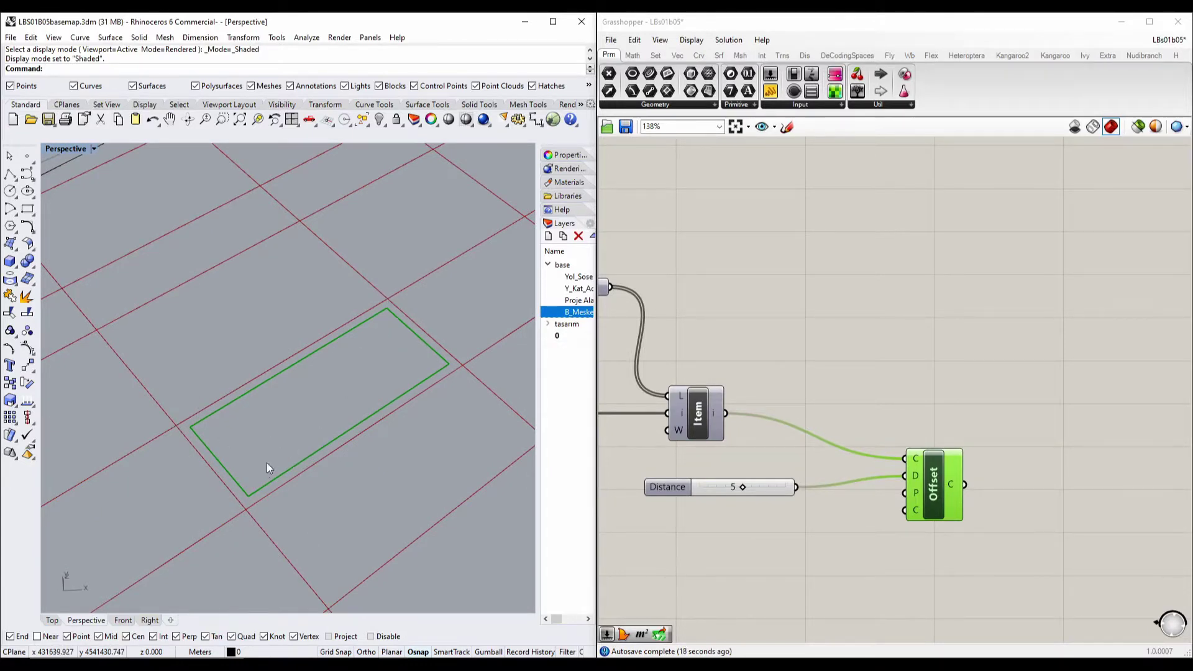
mouse_move(317, 417)
right_mouse_down("shift")
mouse_move(344, 375)
mouse_move(322, 412)
right_mouse_up("shift")
scroll(342, 377, "down", 2)
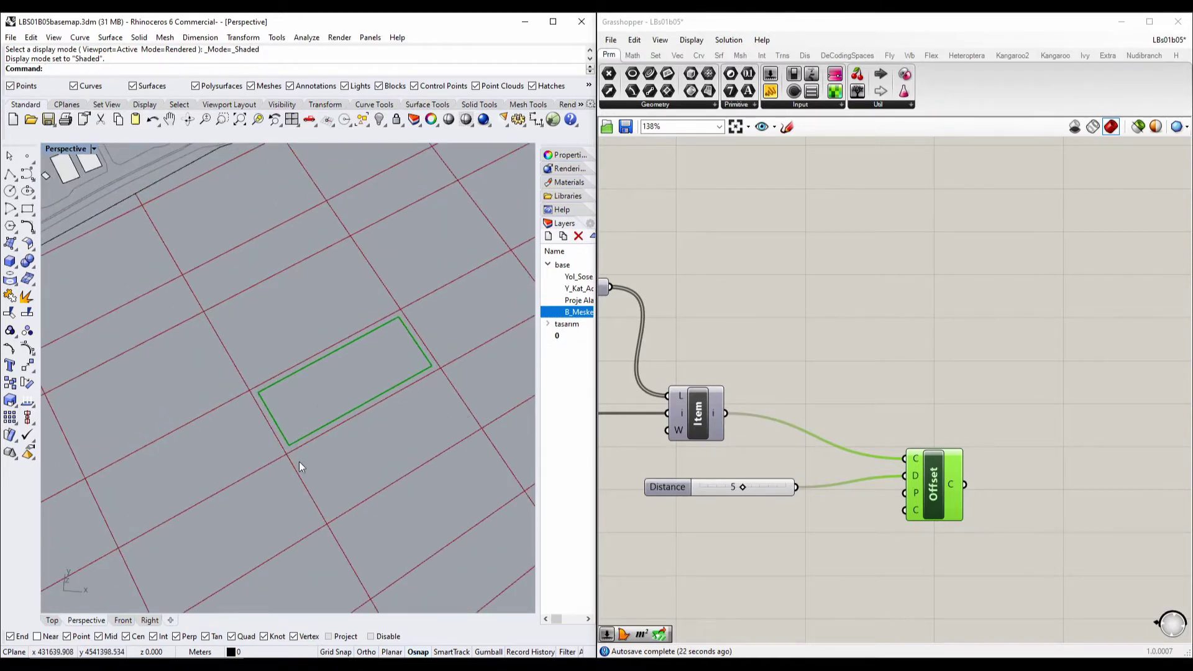
scroll(323, 429, "up", 5)
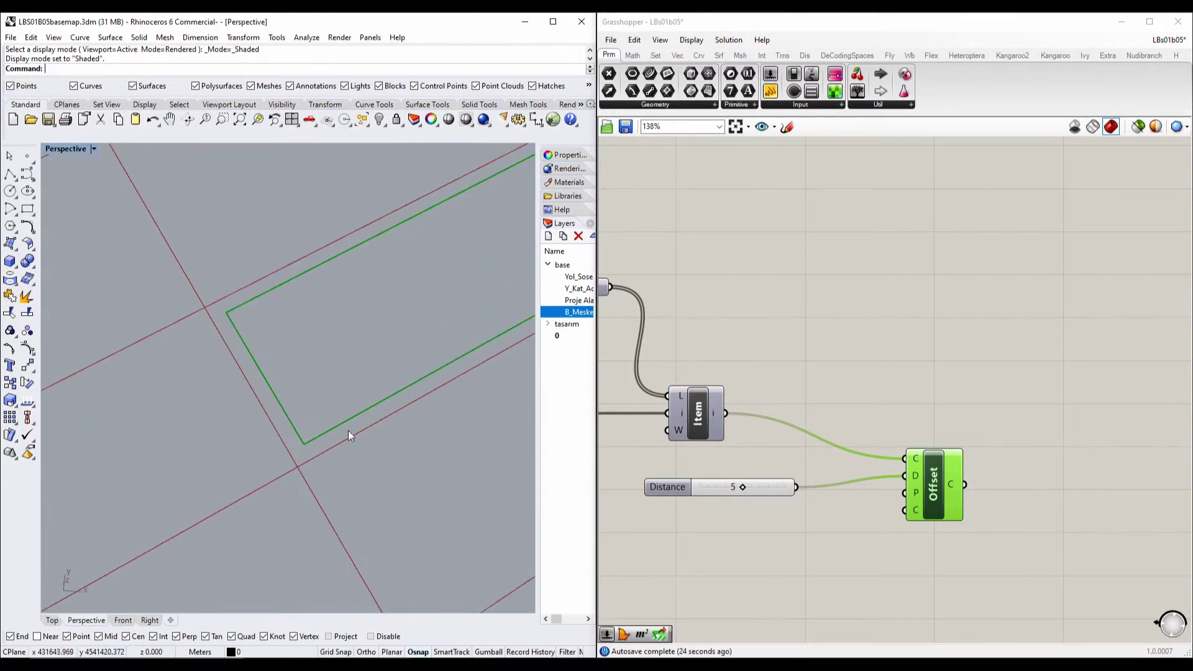
right_click_drag(348, 430, 244, 479, "shift")
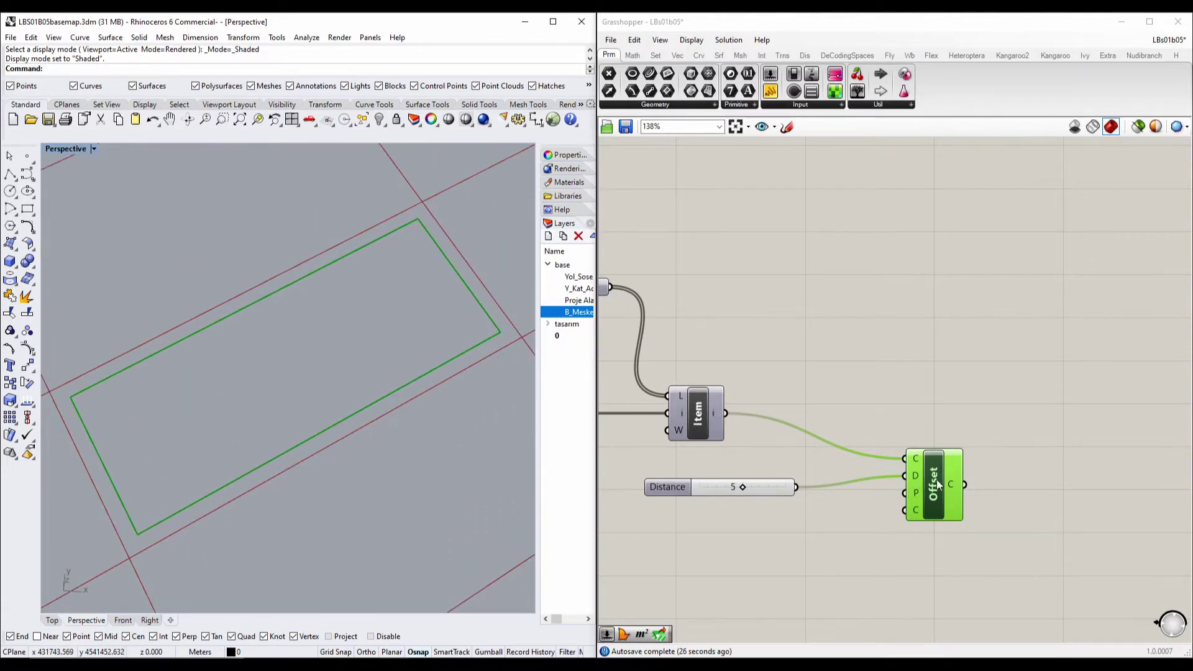
right_click_drag(937, 491, 772, 477)
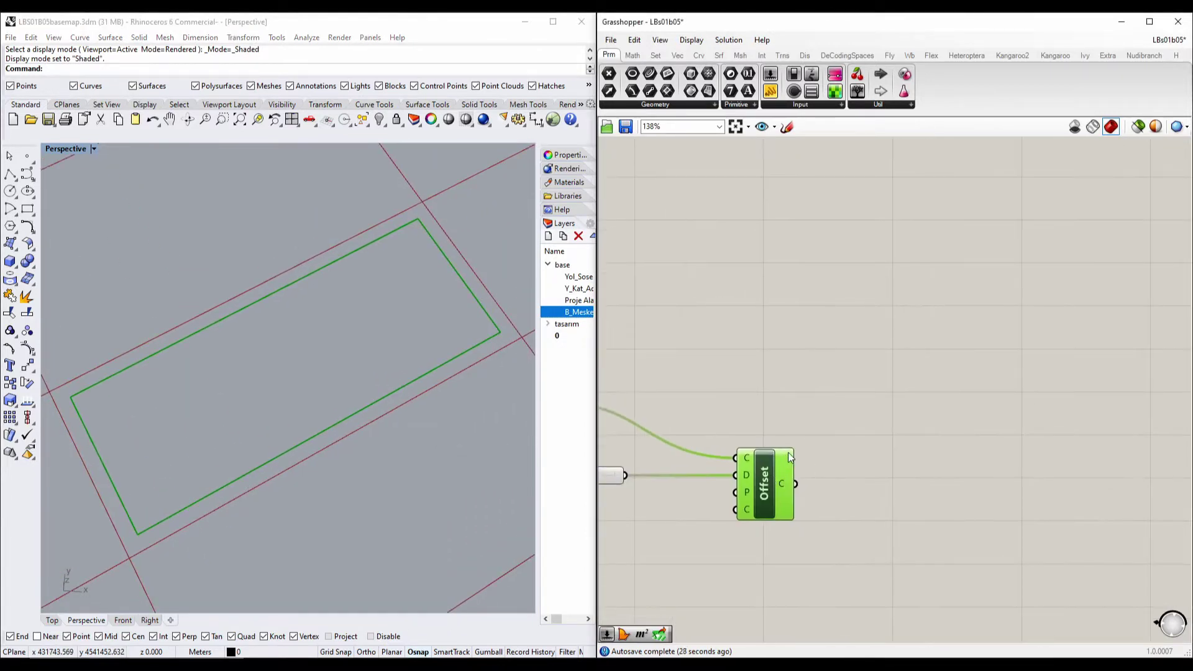
double_click(897, 442)
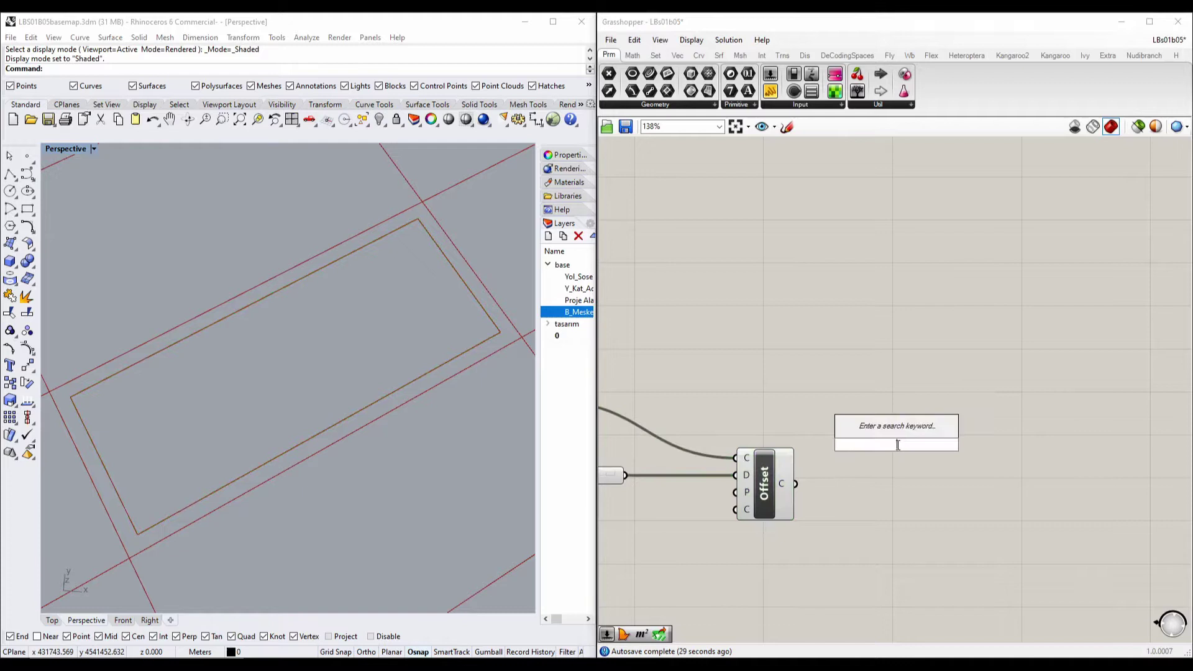
left_click(875, 556)
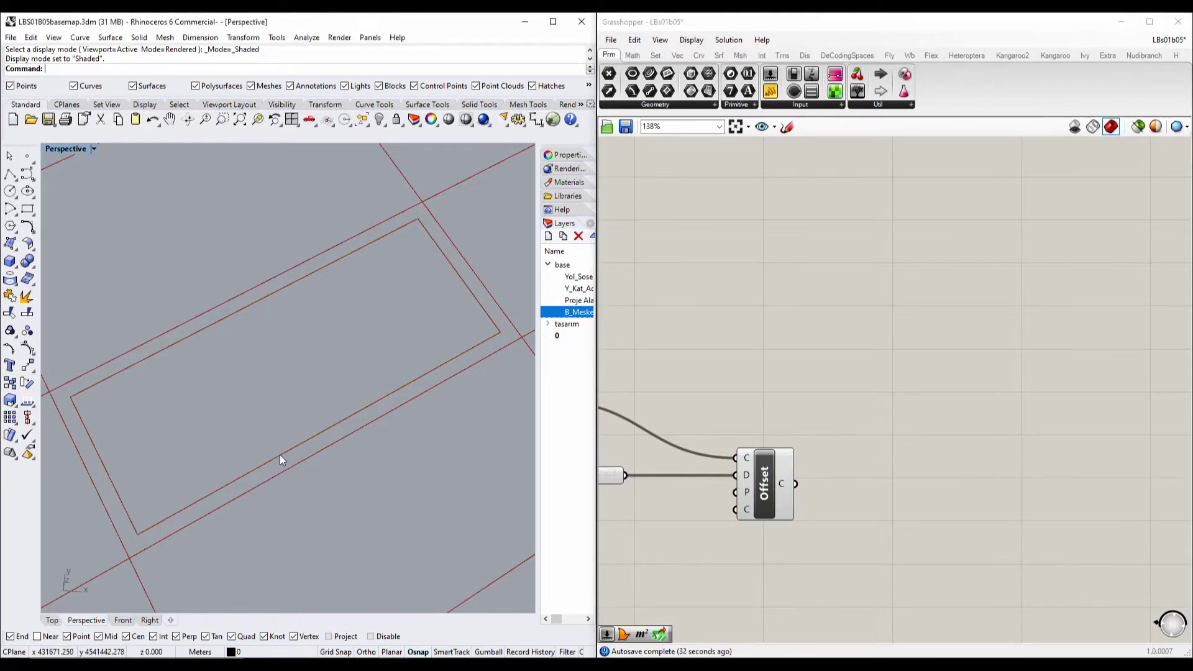
Step: Switch from the Perspective view to a maximized Top view and zoom in on the offset parcel
right_click_drag(320, 461, 222, 471, "shift")
double_click(59, 152)
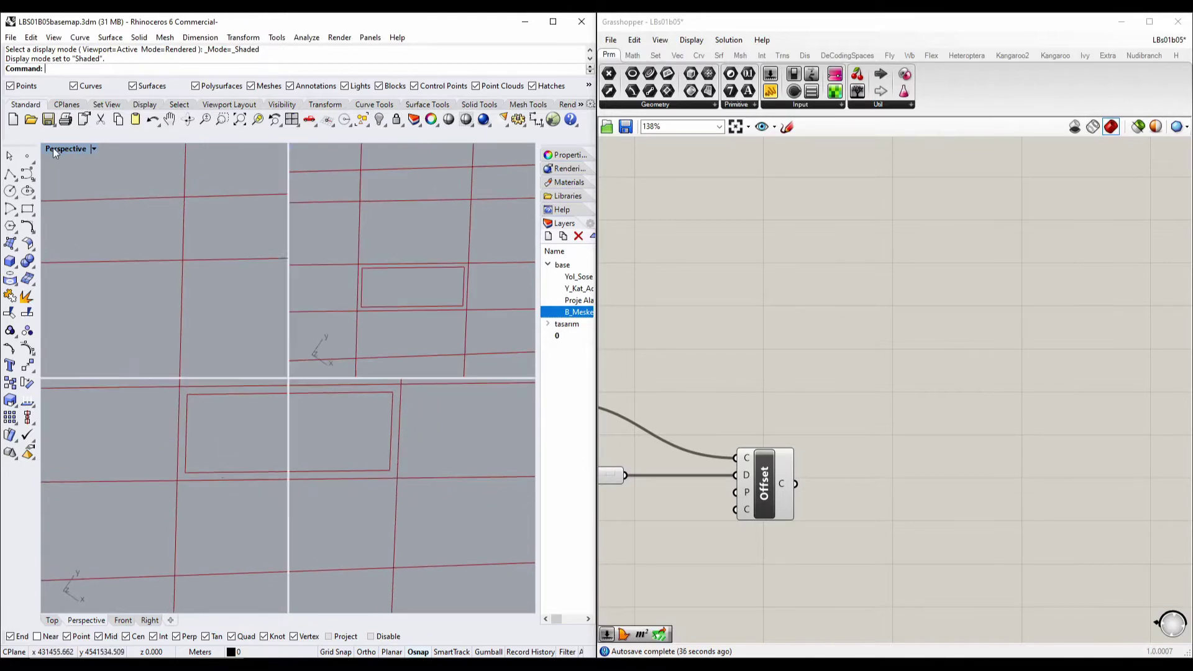
double_click(60, 149)
right_click_drag(349, 272, 312, 307)
scroll(301, 386, "up", 13)
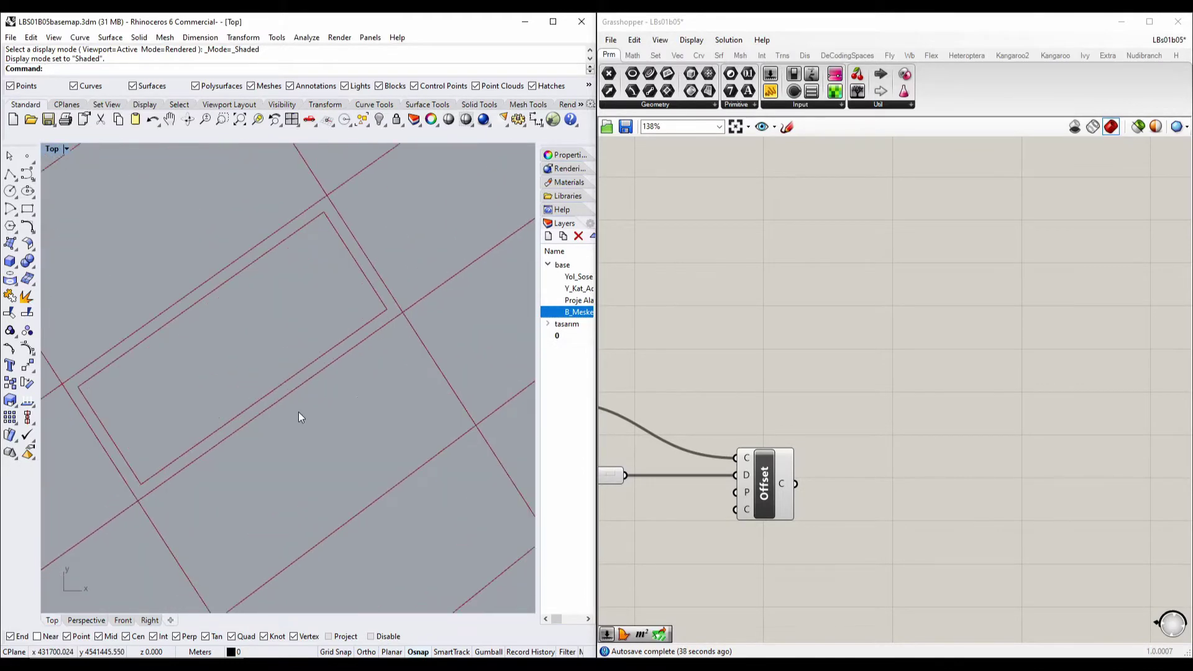
Step: Examine the offset outline in plan, both within the whole site and up close
scroll(300, 413, "down", 2)
right_click_drag(271, 365, 316, 398)
scroll(353, 363, "down", 8)
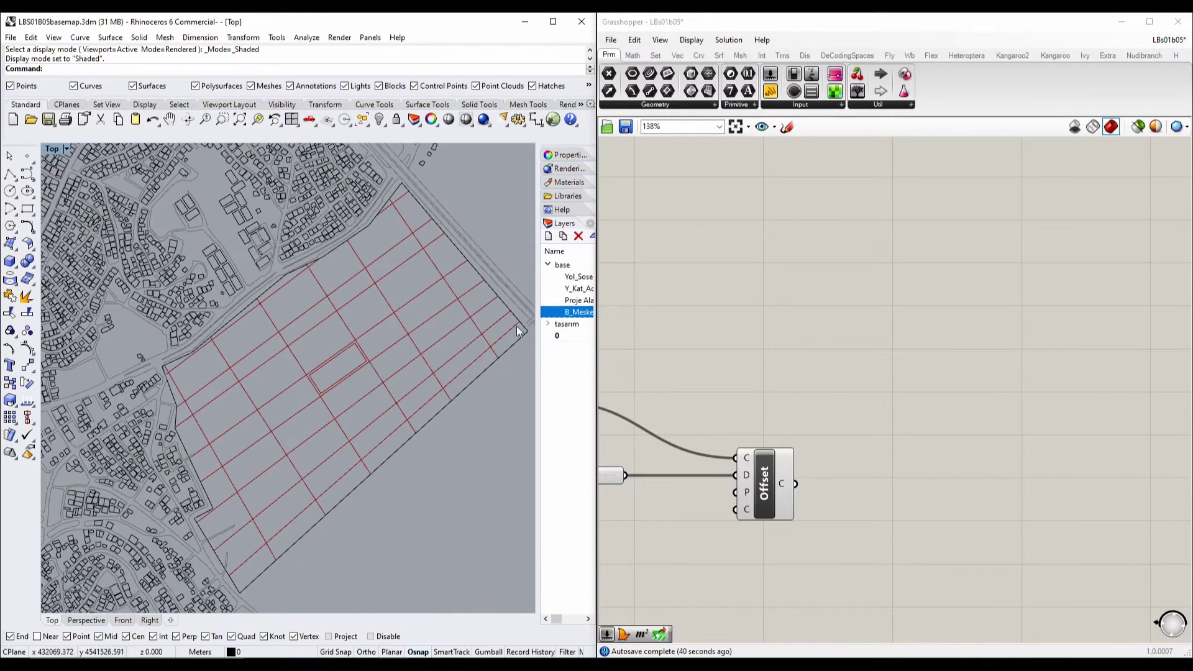
scroll(339, 368, "up", 2)
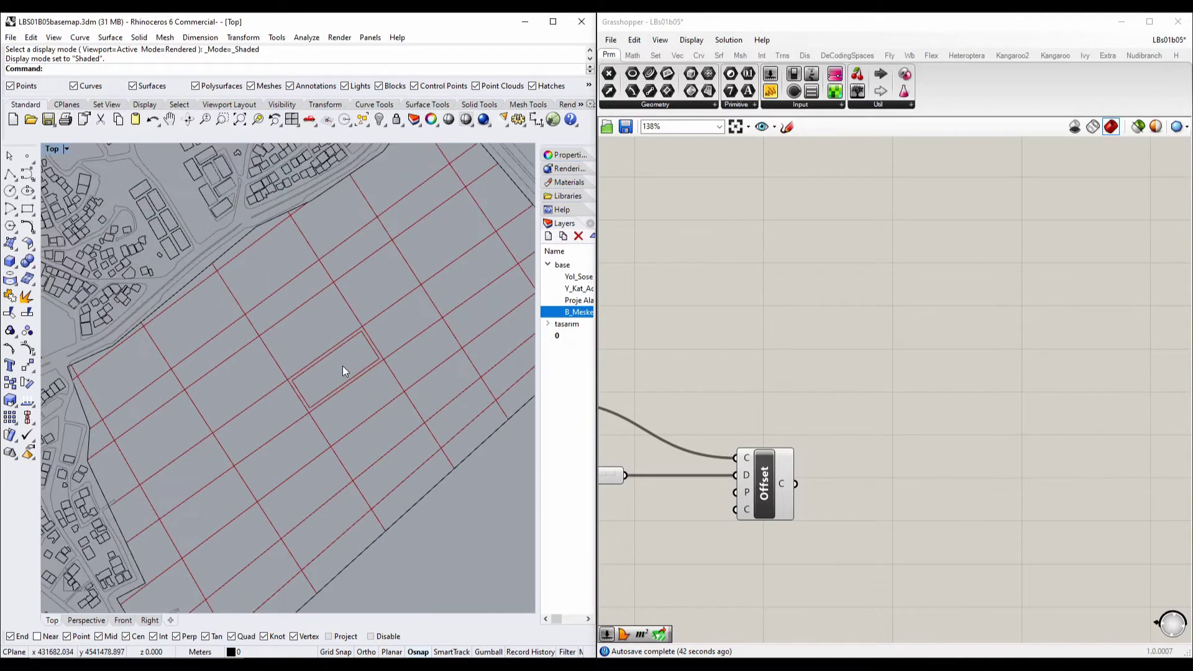
scroll(342, 367, "down", 2)
scroll(345, 370, "up", 6)
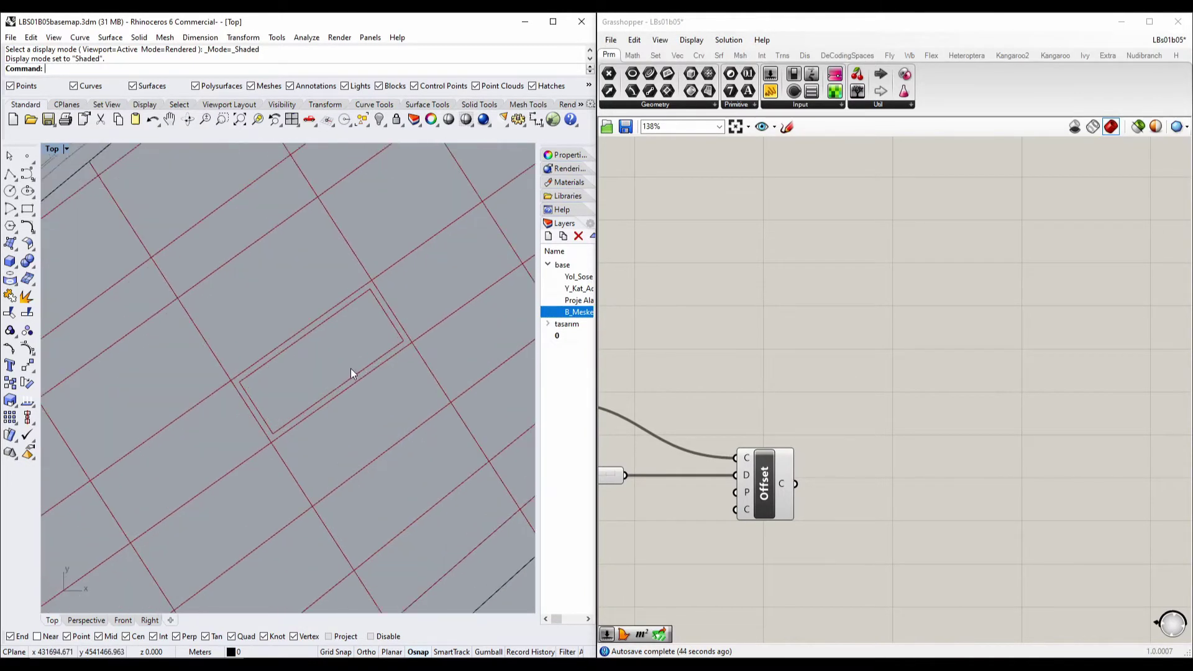
scroll(357, 348, "up", 3)
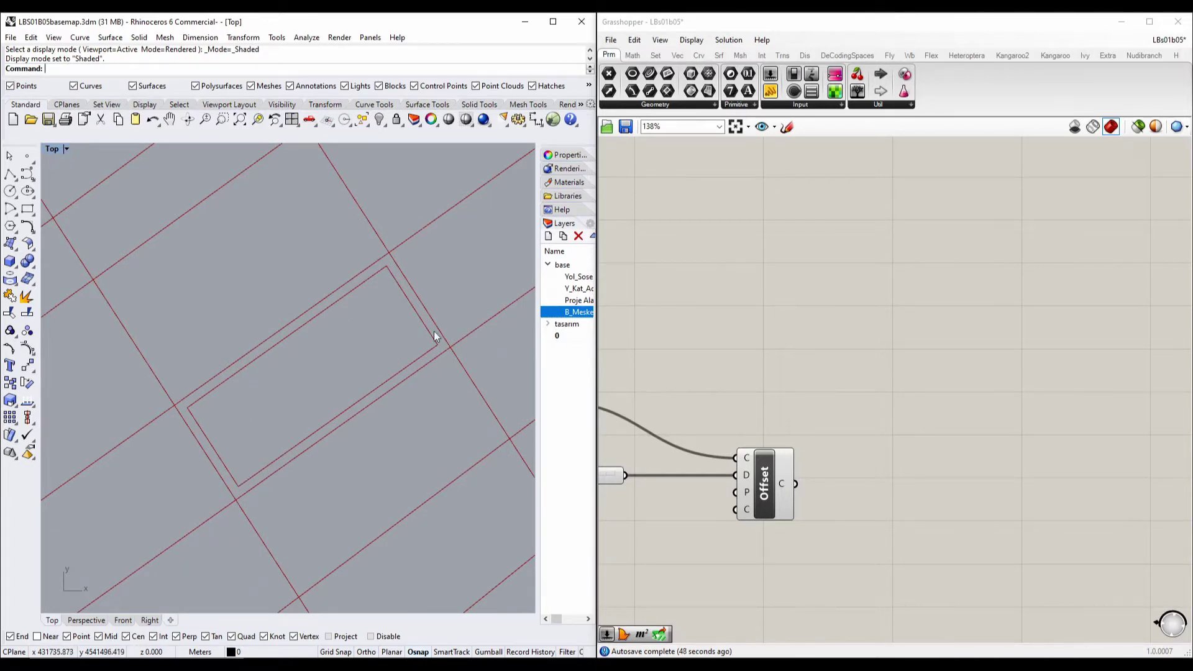
right_click_drag(371, 329, 375, 359)
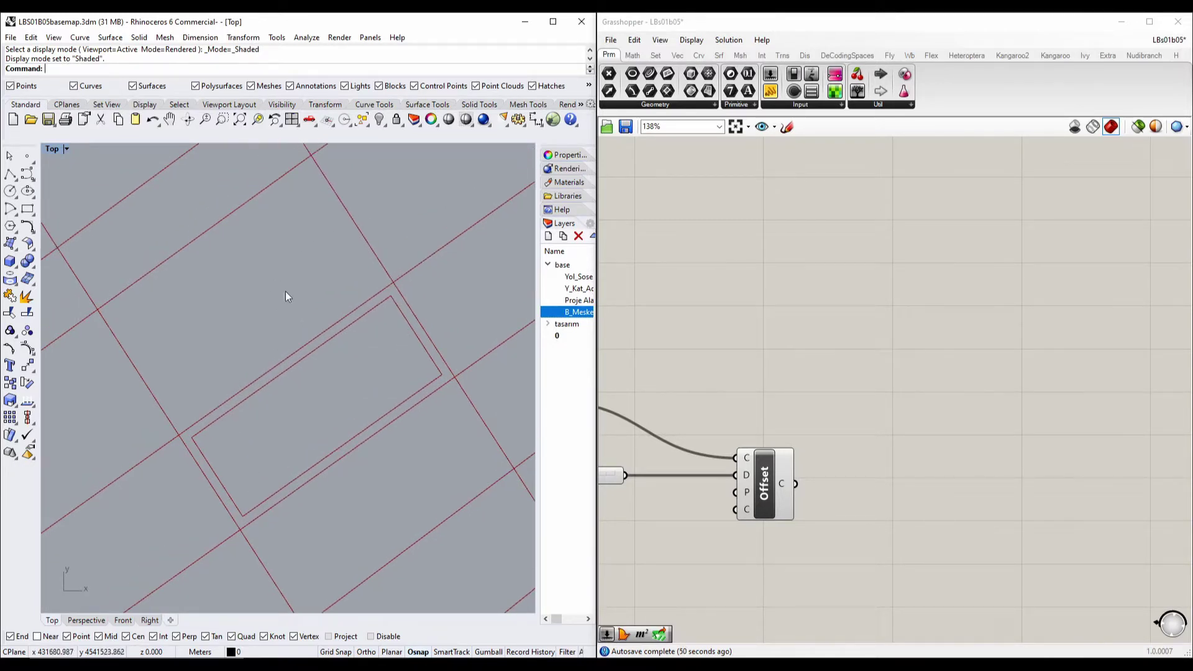
Step: Draw three separate two-point polylines lengthwise across the offset parcel outline, extending beyond both short sides
left_click(10, 174)
left_click(186, 473)
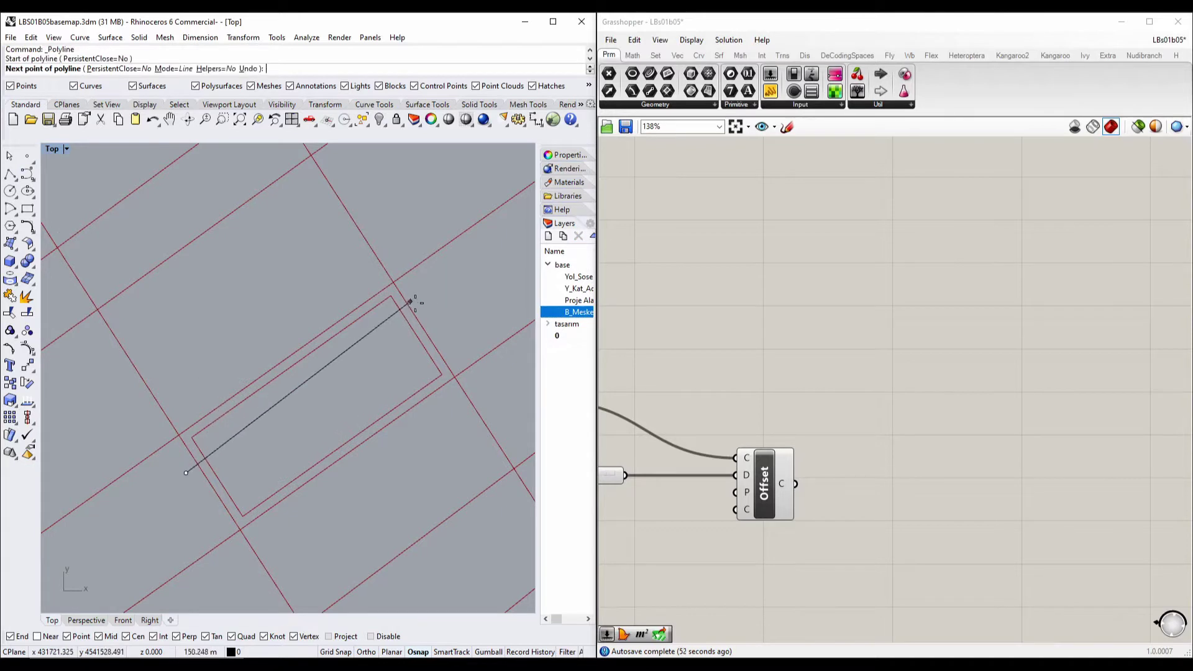
left_click(427, 302)
key("Return")
key("Return")
left_click(195, 492)
left_click(455, 306)
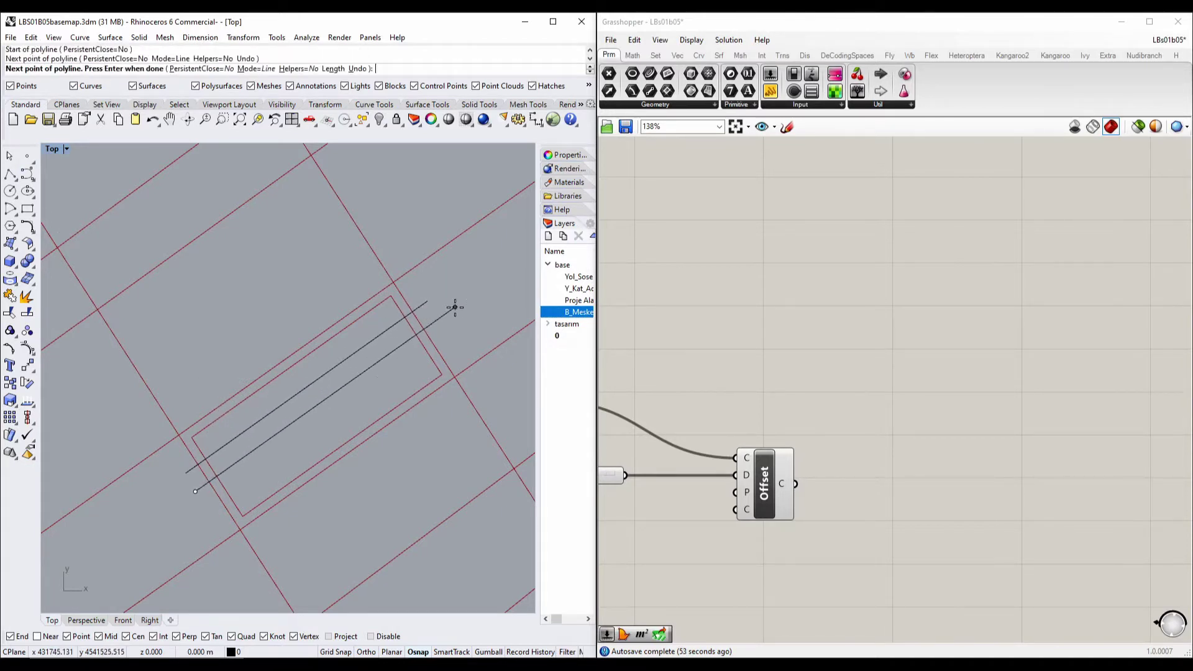
left_click(455, 308)
key("Return")
key("Return")
left_click(203, 523)
left_click(492, 310)
key("Return")
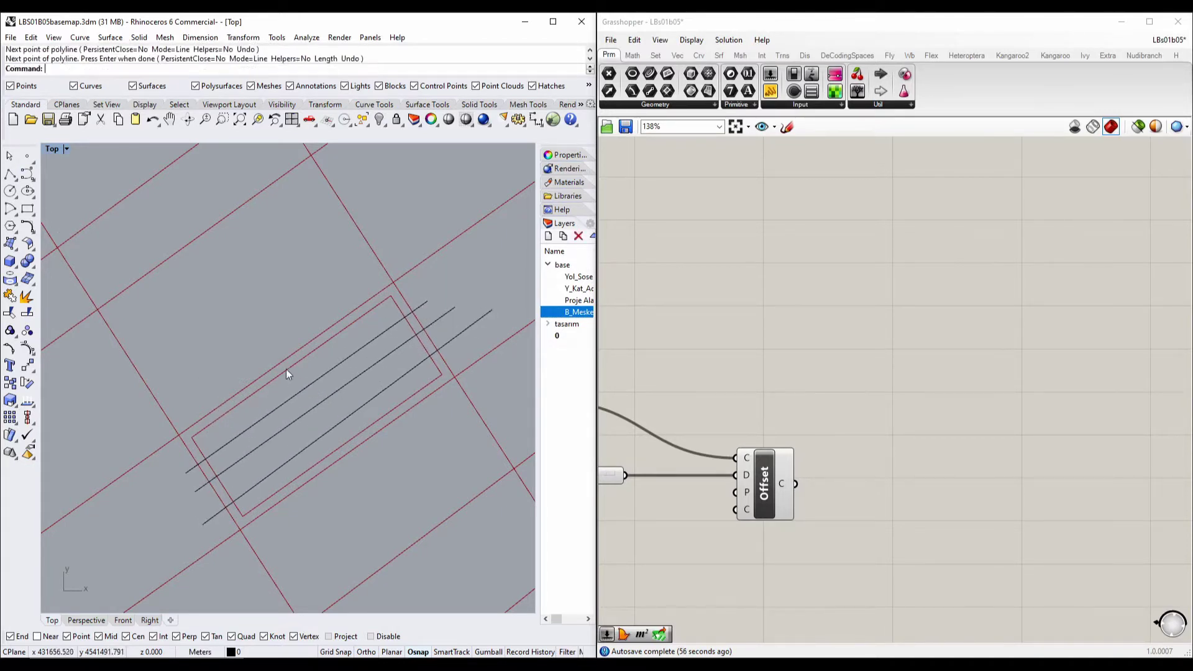
Step: Draw a single polyline crosswise through the middle of the parcel, crossing the three lengthwise lines
key("Return")
left_click(253, 325)
left_click(366, 490)
key("Return")
right_click_drag(316, 423, 358, 382)
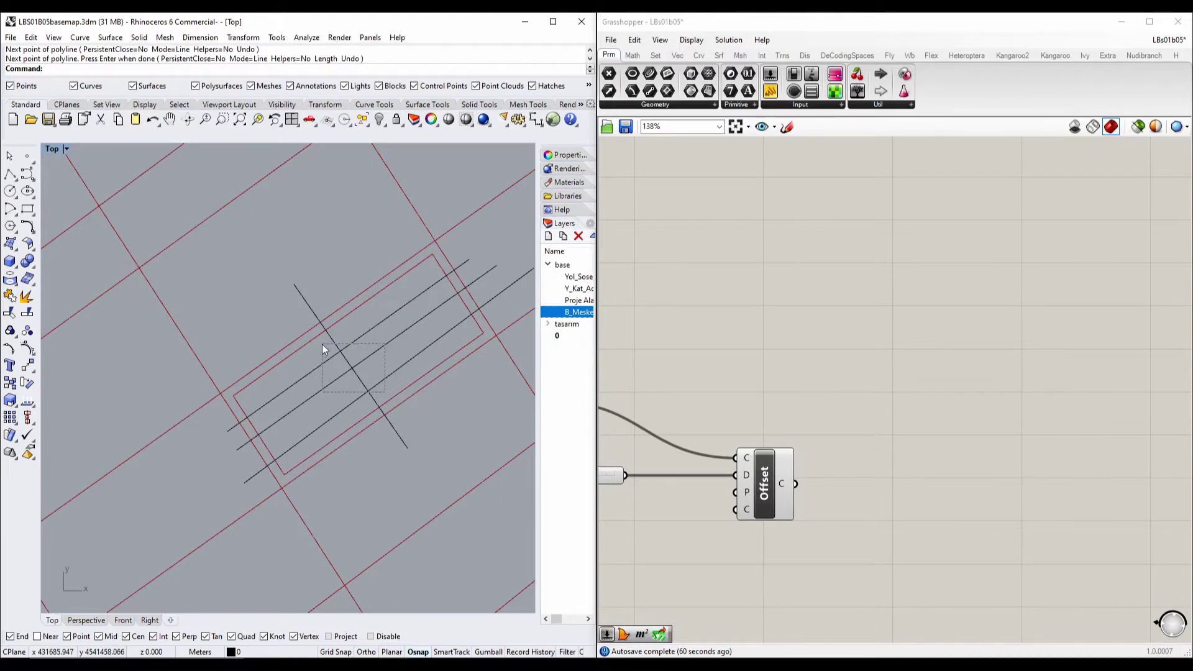
Step: Delete the lengthwise and crosswise polylines drawn over the parcel
left_click_drag(322, 345, 322, 344)
type("de")
key("Return")
key("Delete")
right_click_drag(380, 357, 338, 359)
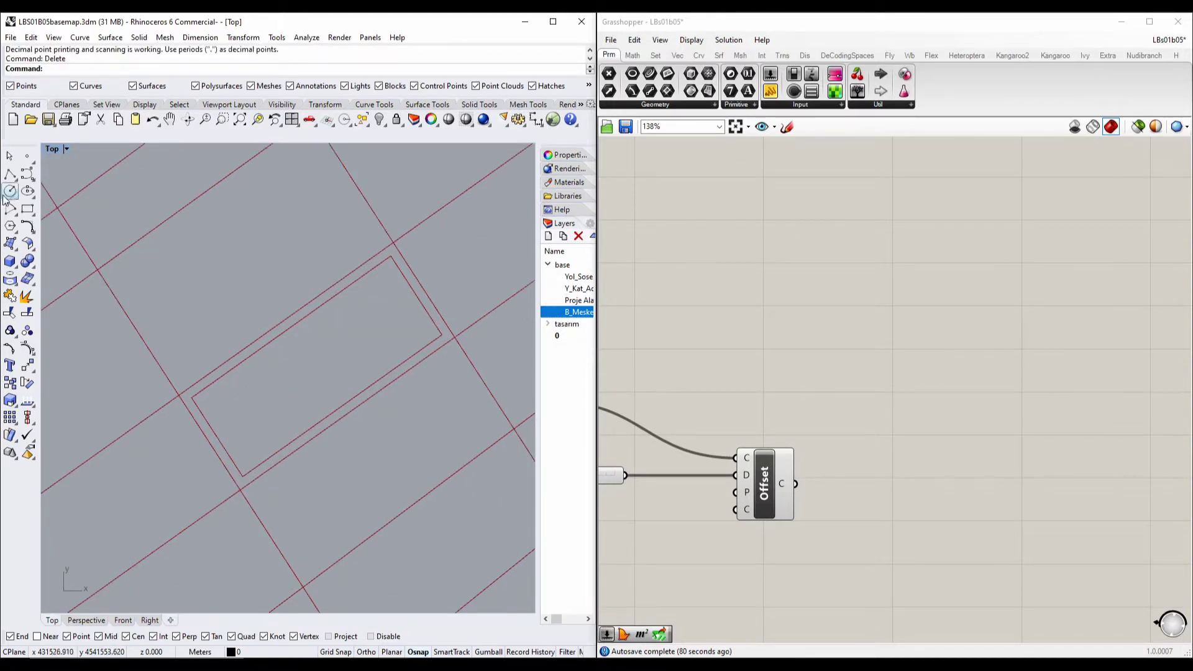
Step: Draw five separate two-point polylines across the parcel's width, spaced along its length and extending beyond both long sides
left_click(10, 174)
left_click(200, 361)
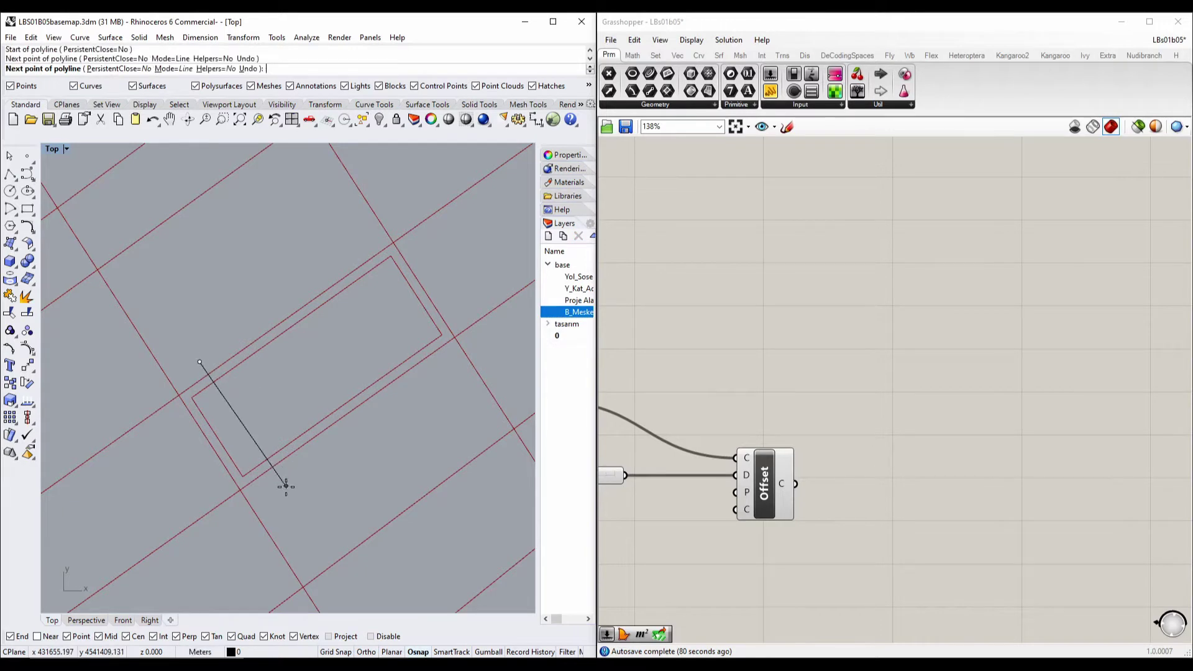
left_click(285, 486)
right_click(286, 486)
right_click(285, 485)
left_click(233, 330)
left_click(322, 471)
right_click(319, 455)
right_click(320, 455)
left_click(275, 301)
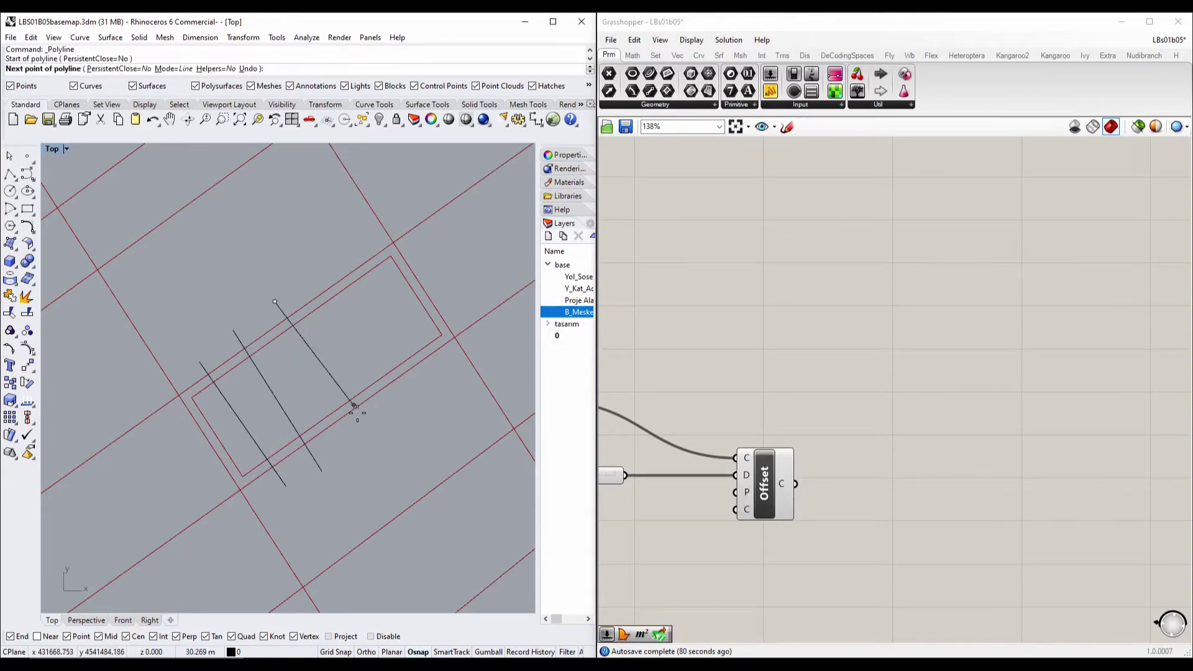
left_click(368, 437)
key("Return")
key("Return")
left_click(322, 273)
left_click(406, 412)
key("Return")
key("Return")
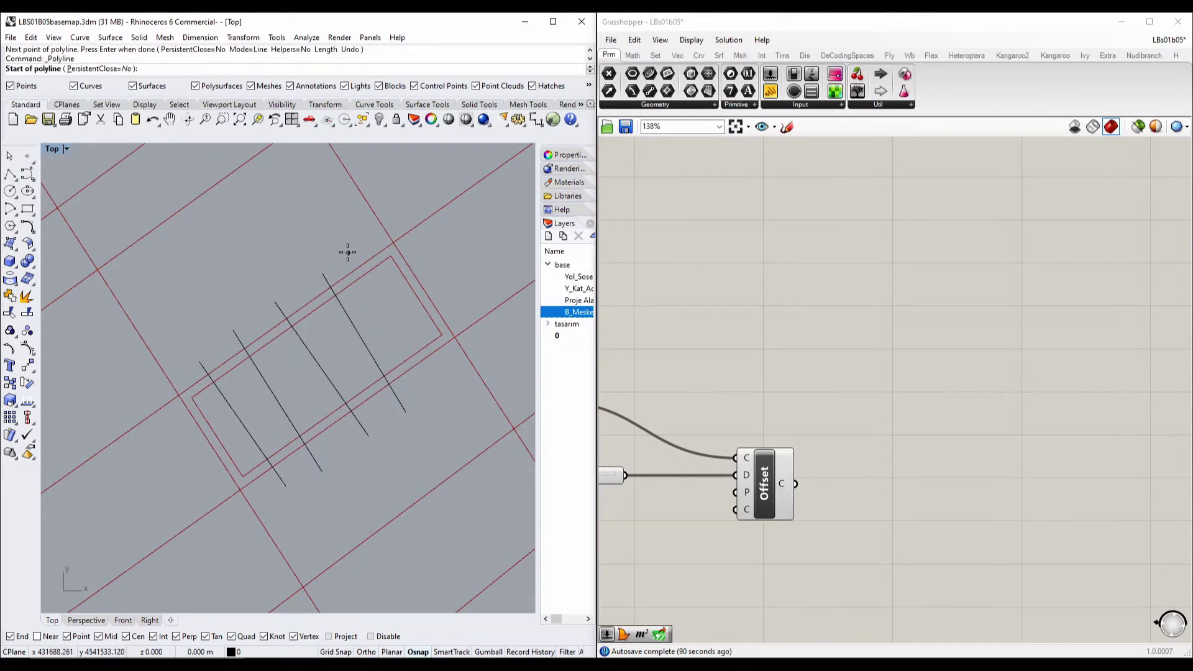
left_click(347, 252)
left_click(437, 398)
key("Return")
Step: Draw one two-point polyline lengthwise through the middle of the parcel, crossing the five crosswise lines
key("Return")
left_click(190, 458)
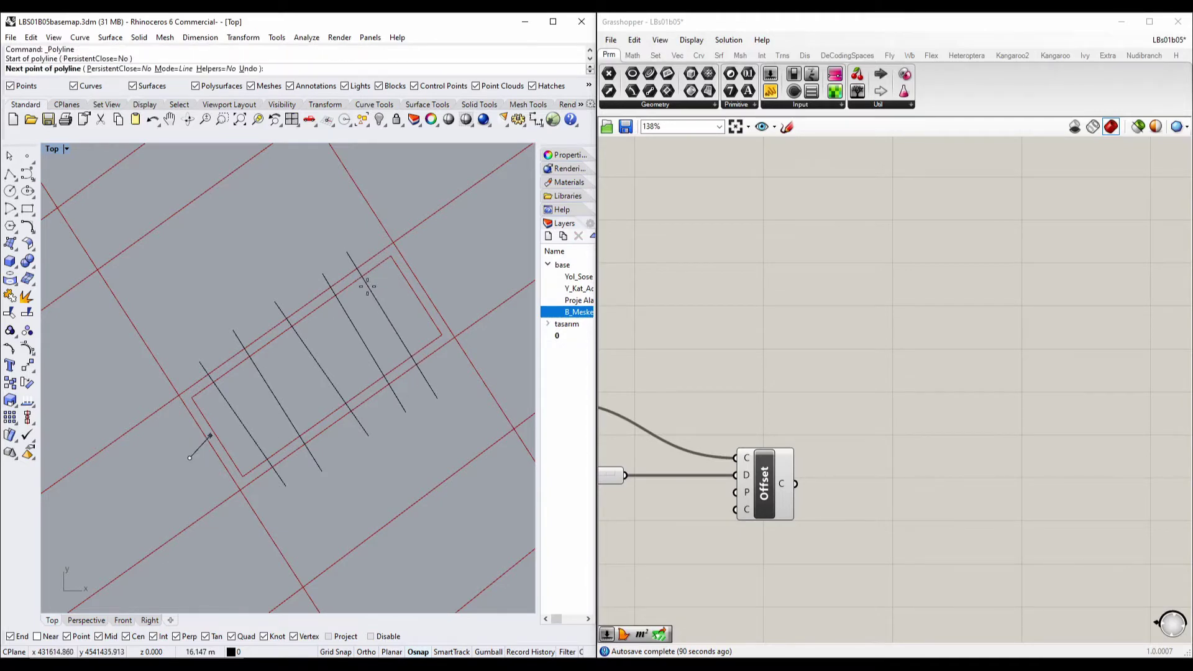
left_click(473, 255)
key("Return")
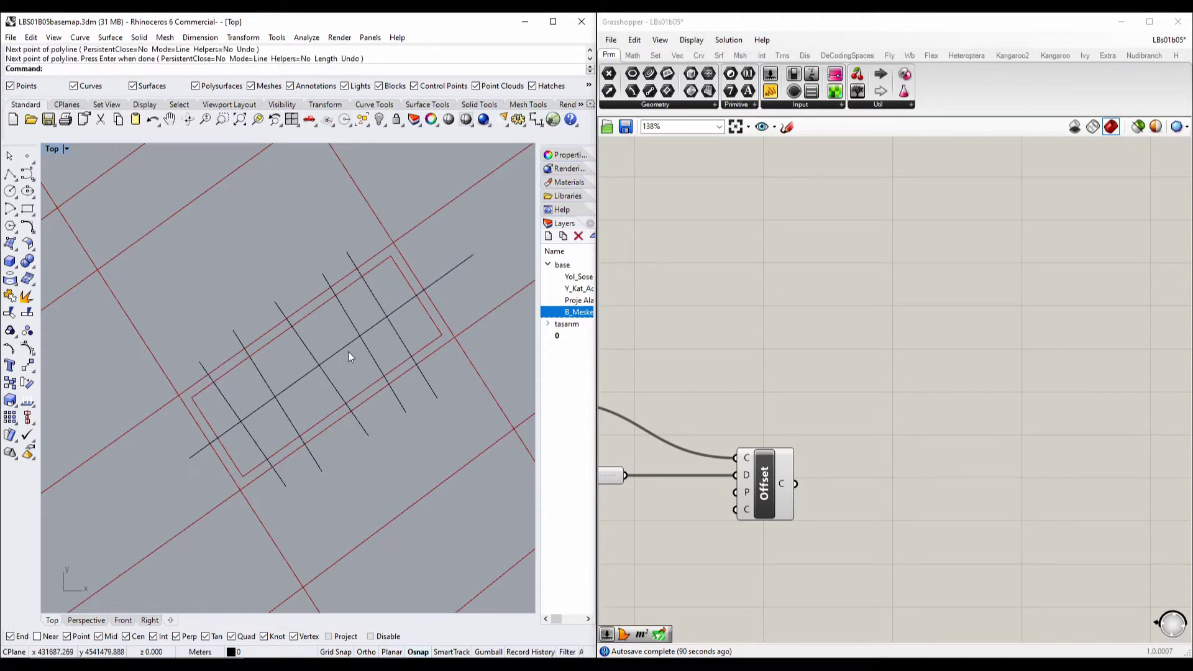
Step: Undo all the crosswise and lengthwise polylines drawn over the parcel
left_click_drag(349, 347, 348, 348)
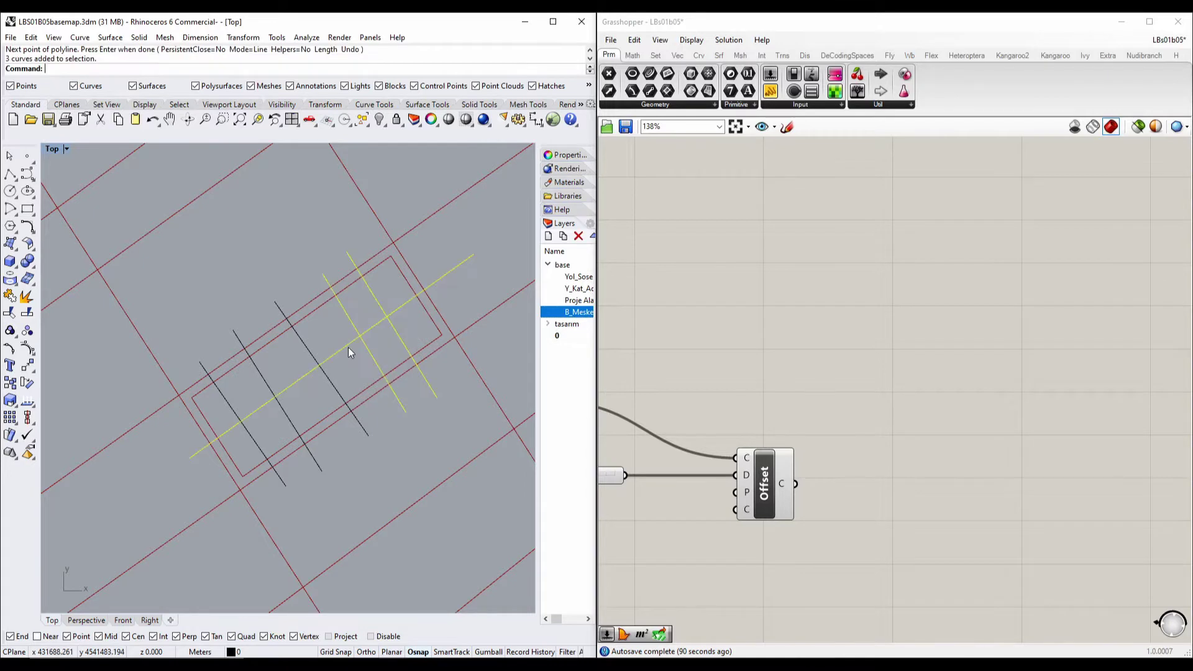
type("de")
key("Return")
key("Escape")
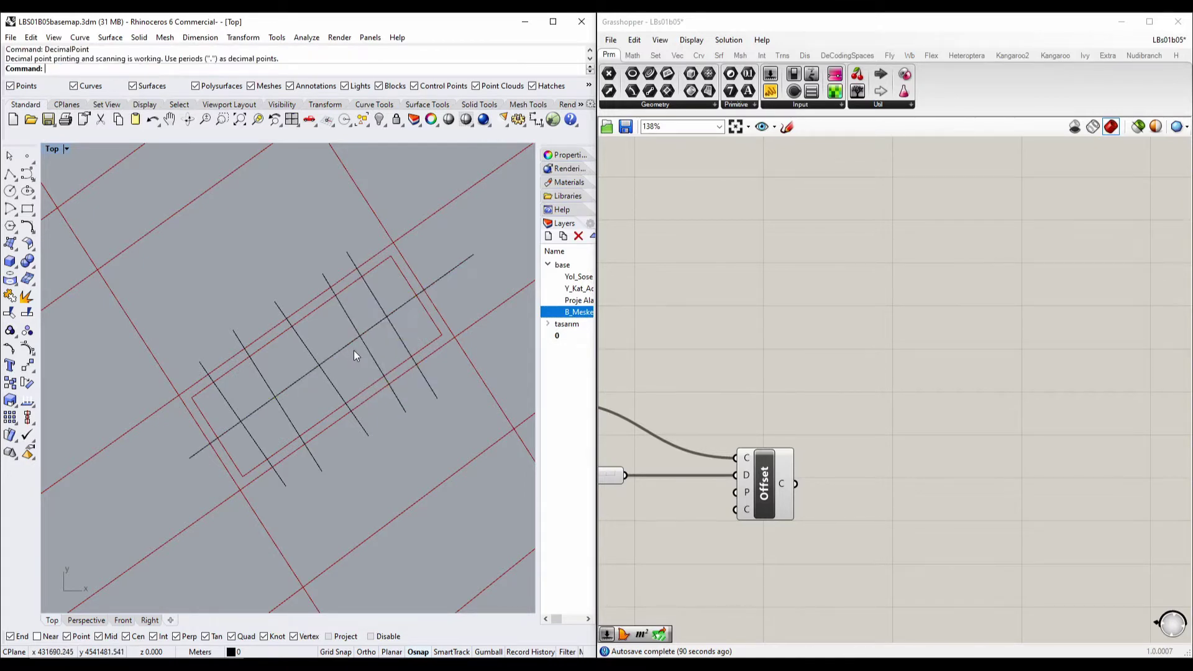
left_click_drag(349, 353, 347, 354)
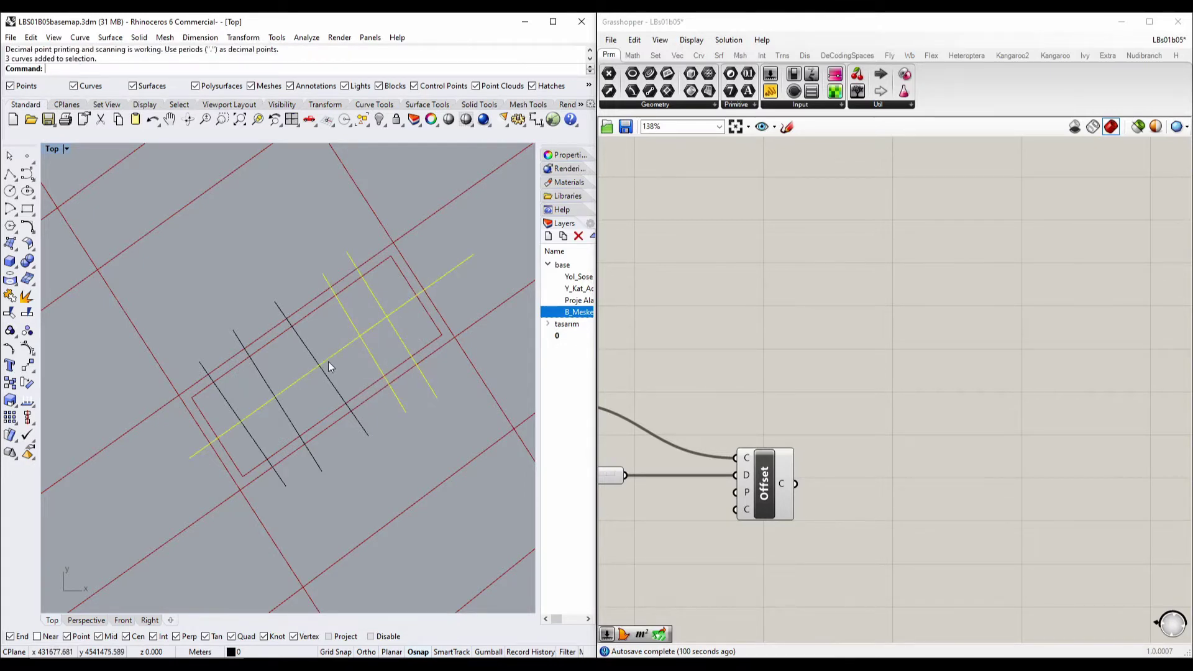
key("ctrl+z")
key("ctrl+z")
key("ctrl+z")
key("ctrl+z")
key("ctrl+z")
key("ctrl+z")
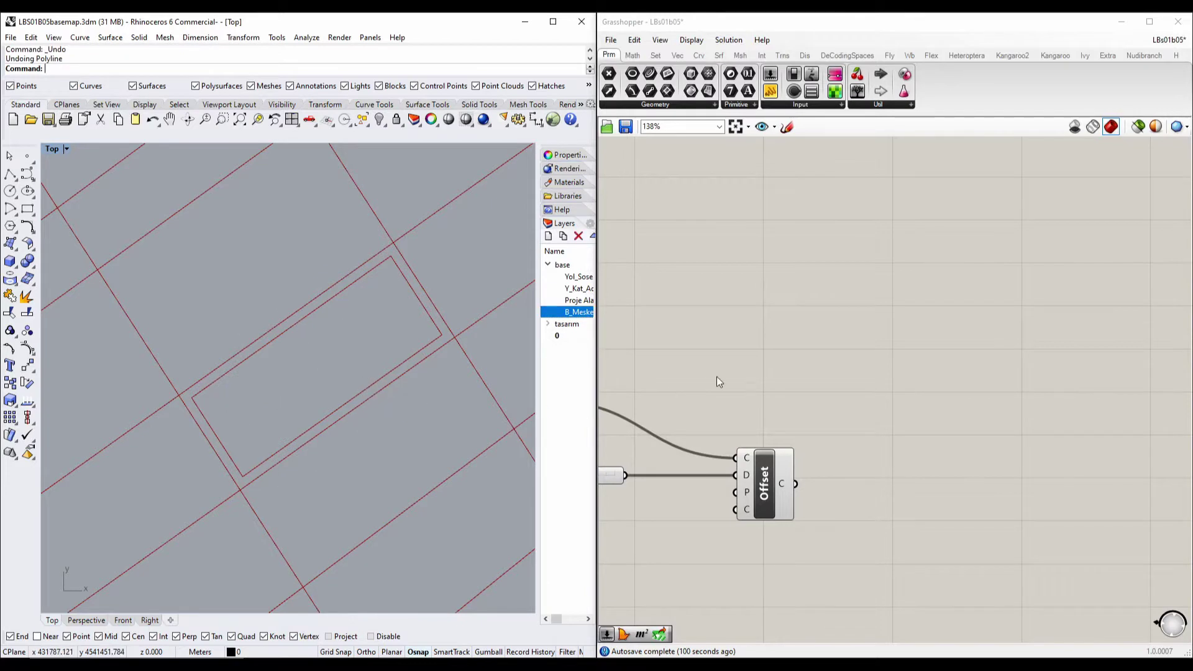
Step: Add an Explode component to the Grasshopper definition and feed it the offset curve
right_click_drag(779, 389, 743, 338)
left_click(738, 407)
double_click(951, 377)
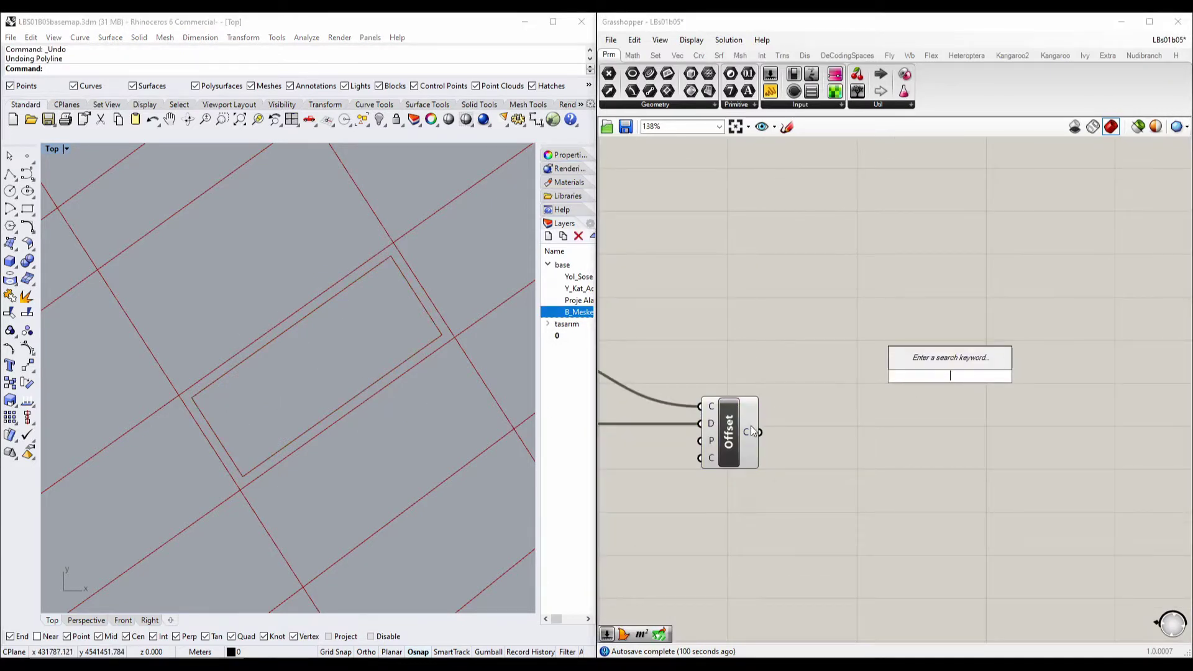
double_click(892, 404)
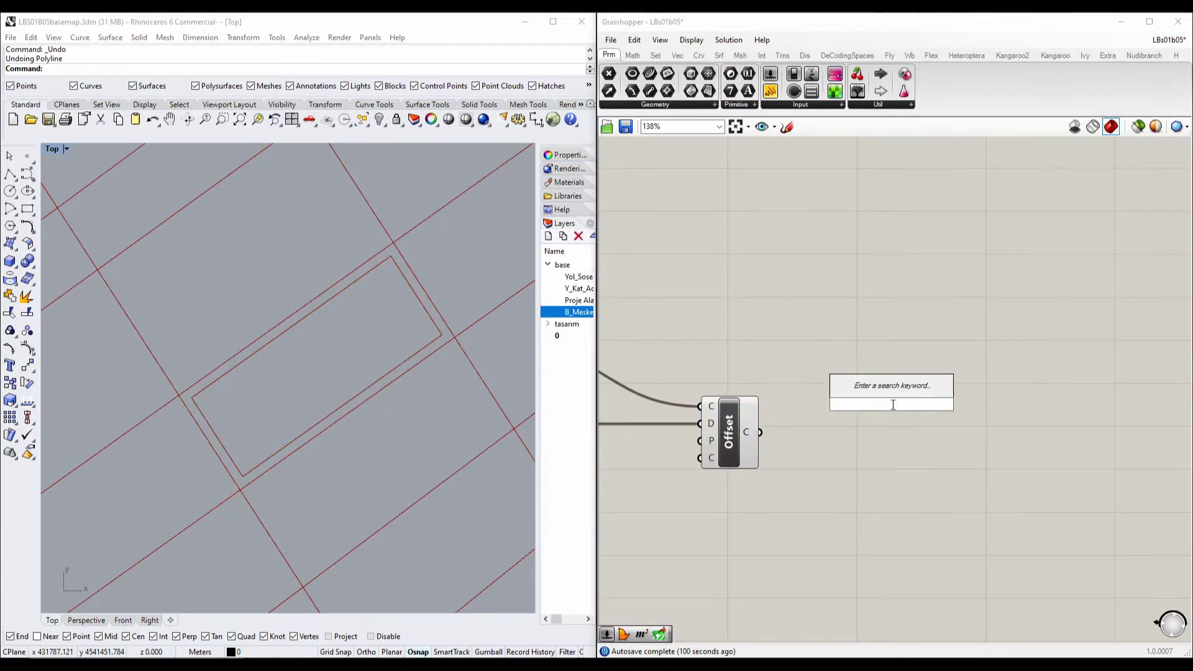
type("seg")
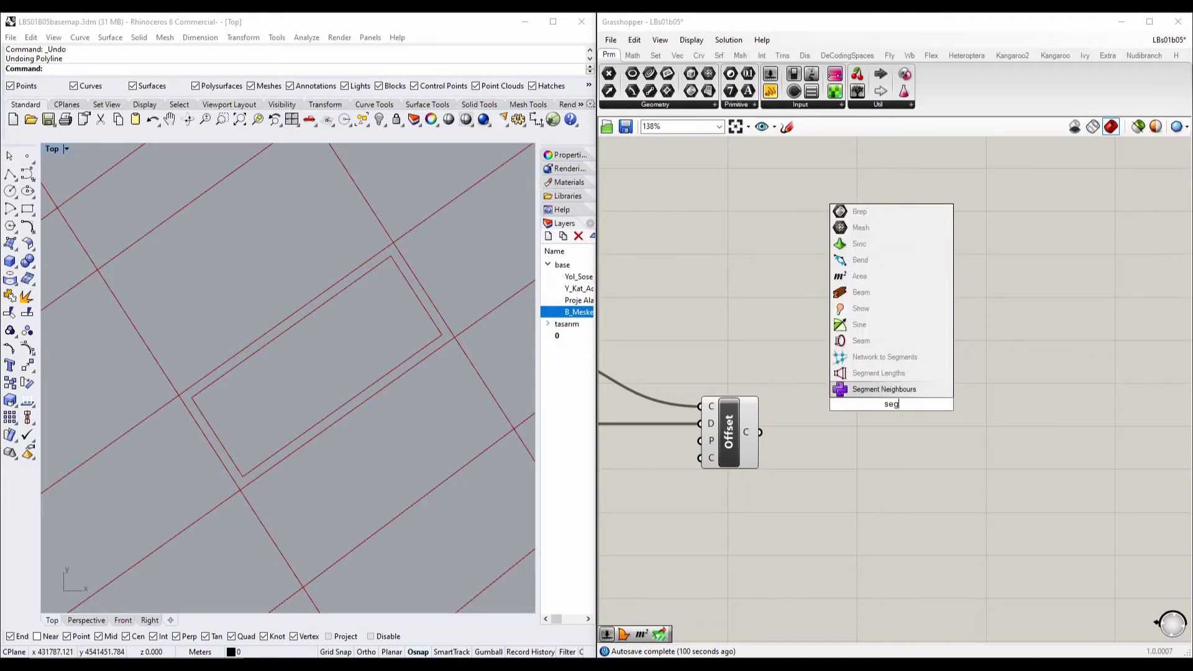
key("BackSpace")
key("BackSpace")
key("BackSpace")
type("explo")
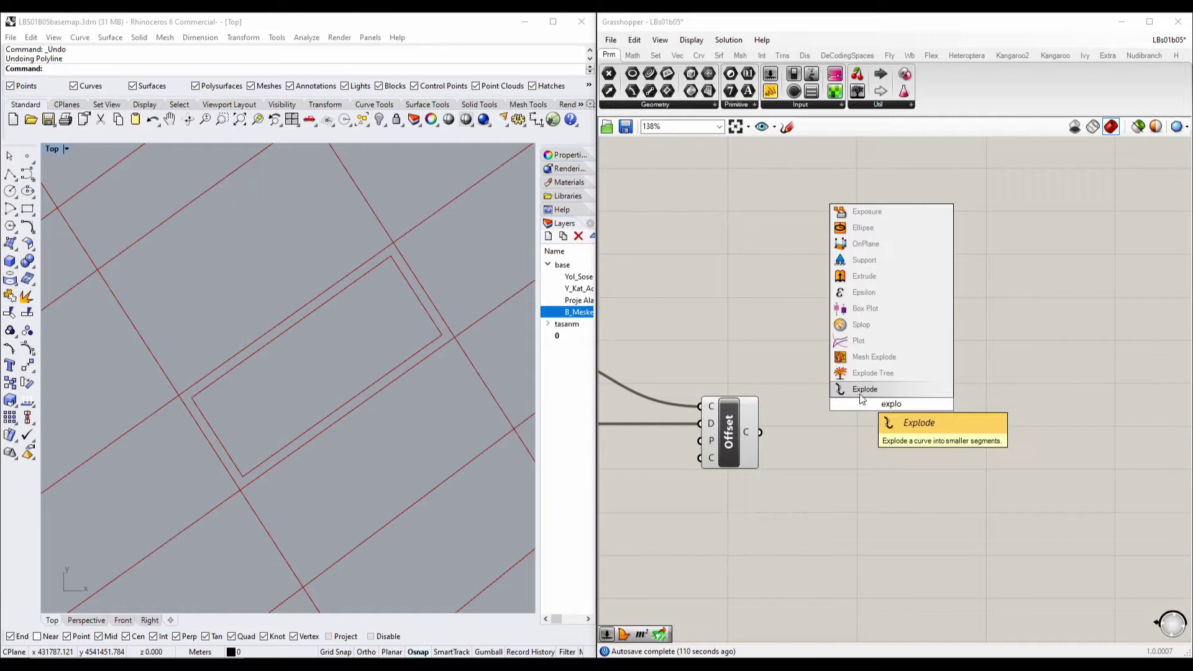
key("Return")
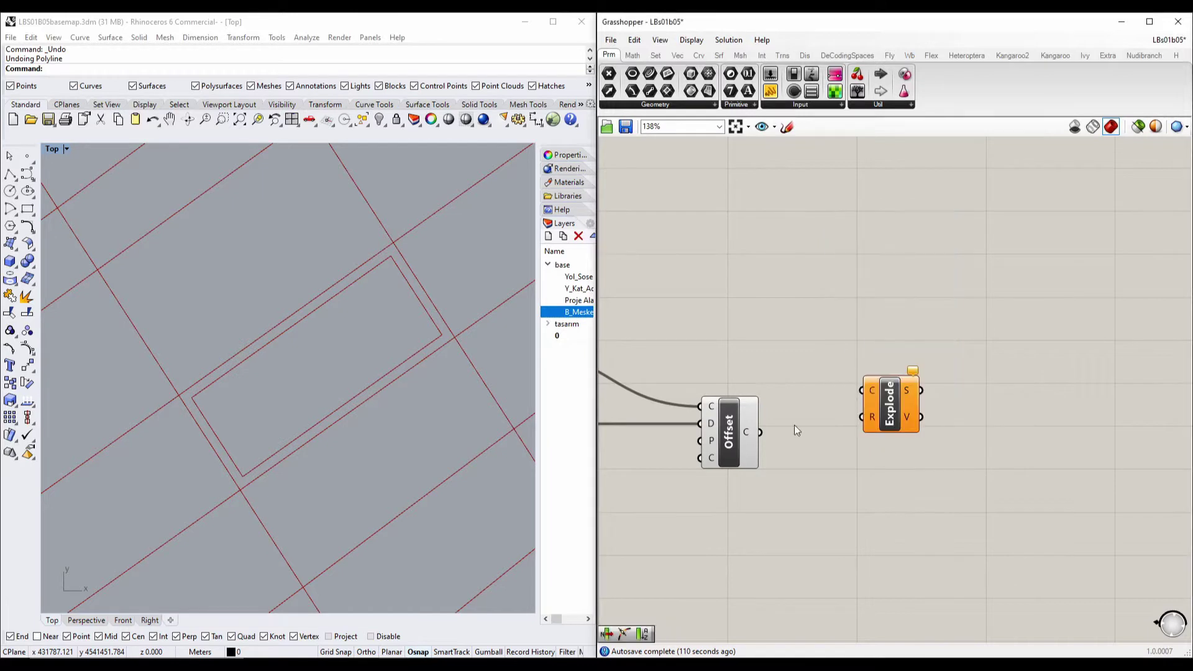
left_click_drag(759, 433, 861, 390)
left_click_drag(890, 403, 973, 446)
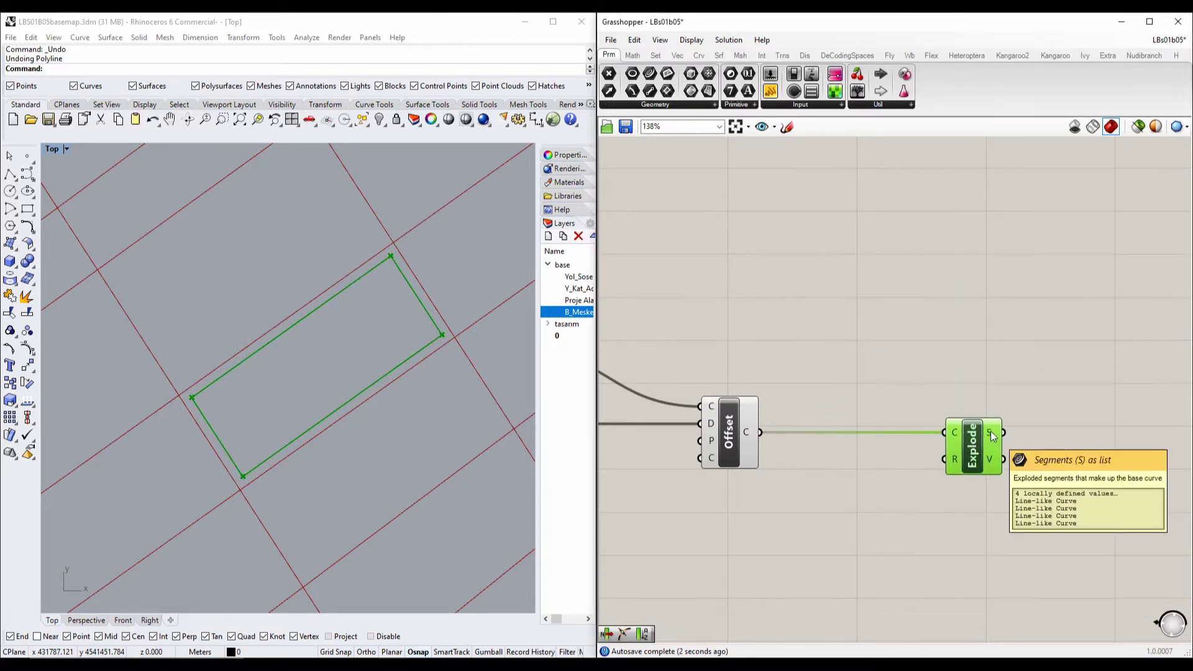
Step: Add a curve Length component and connect the exploded segments to it
right_click_drag(1088, 367, 810, 349)
double_click(810, 349)
type("len")
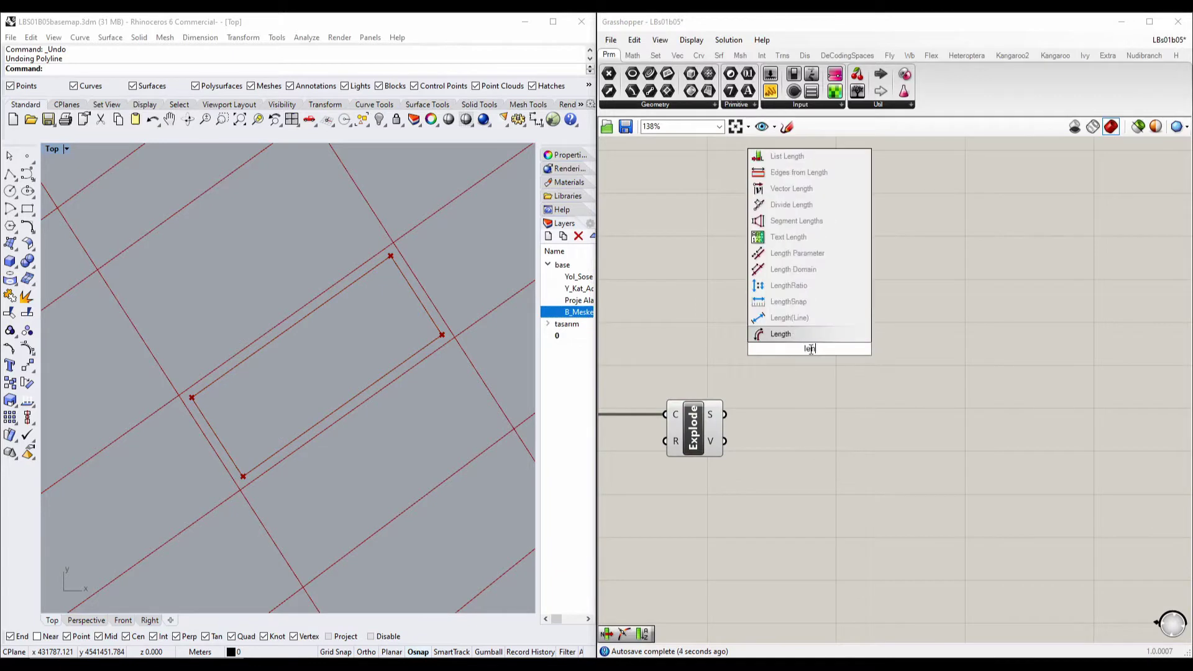
left_click(836, 319)
left_click_drag(723, 415, 818, 424)
Step: Add a Sort List component with the lengths as keys and the exploded segments as the values to sort
double_click(986, 373)
type("sort")
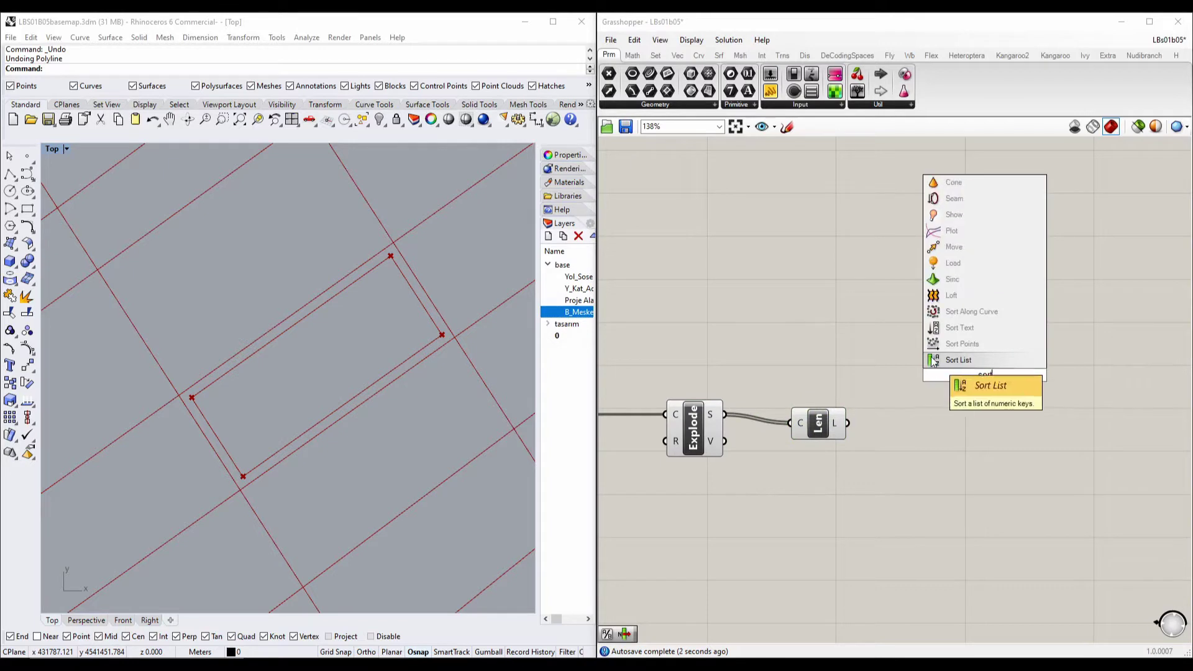
left_click(934, 361)
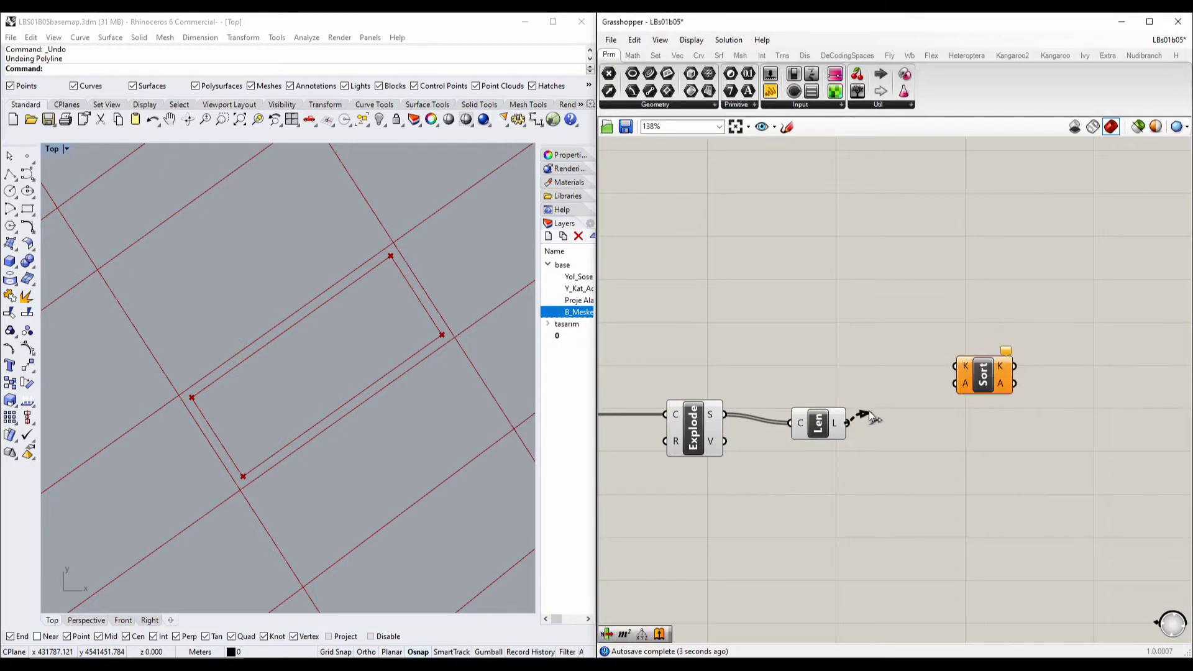
left_click_drag(869, 415, 984, 428)
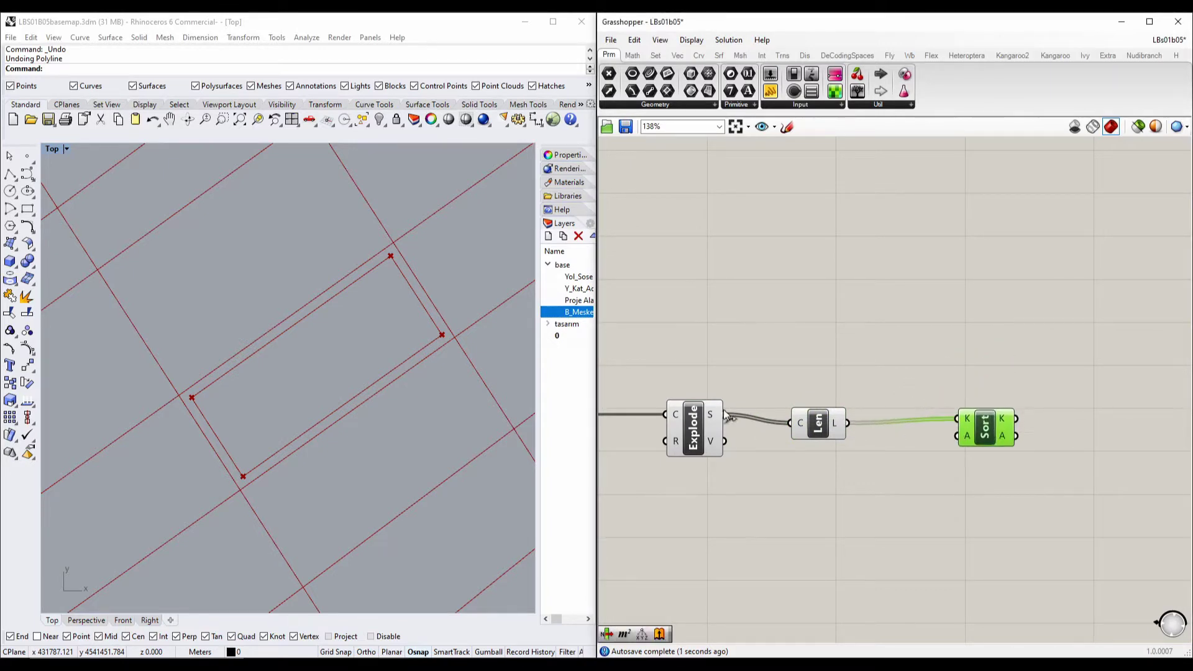
left_click_drag(726, 414, 956, 436)
left_click_drag(836, 402, 864, 390)
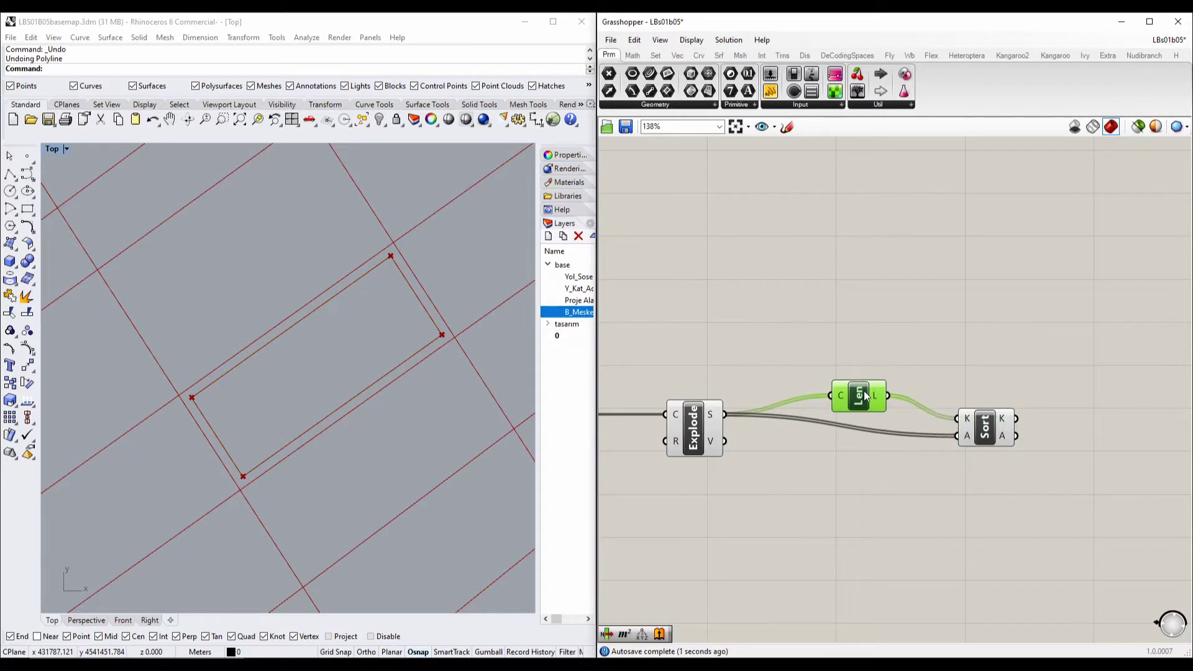
Step: Add a List Item component and connect the sorted segments to its list input
right_click_drag(1082, 426, 892, 384)
double_click(945, 407)
type("lis")
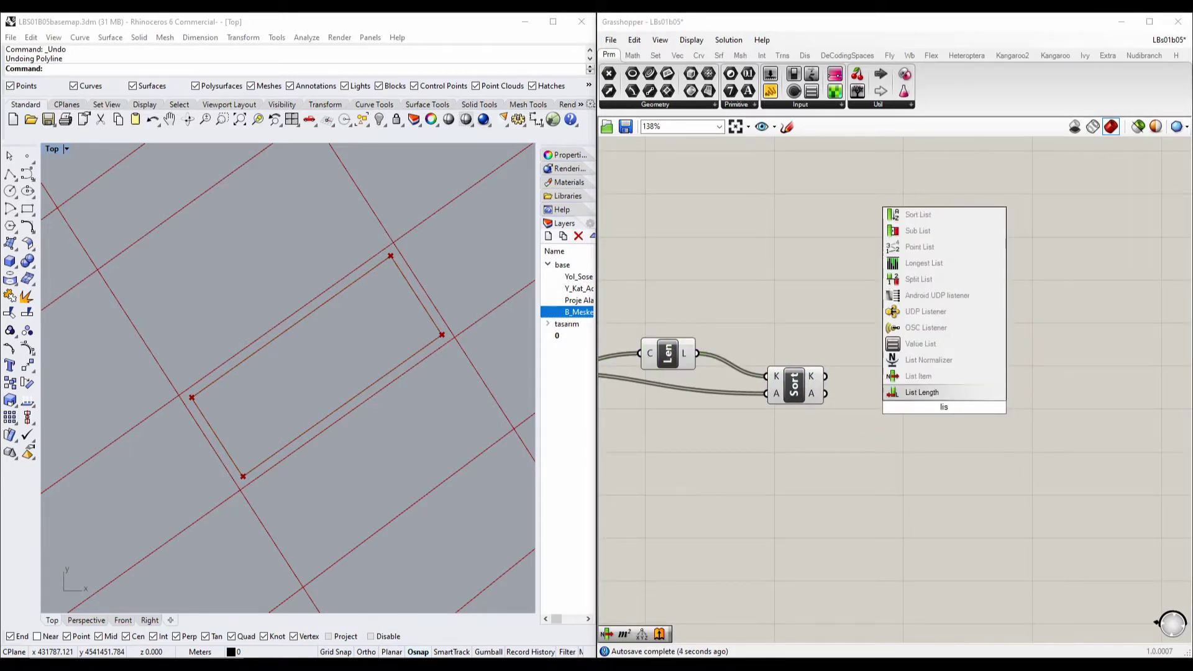
left_click(932, 377)
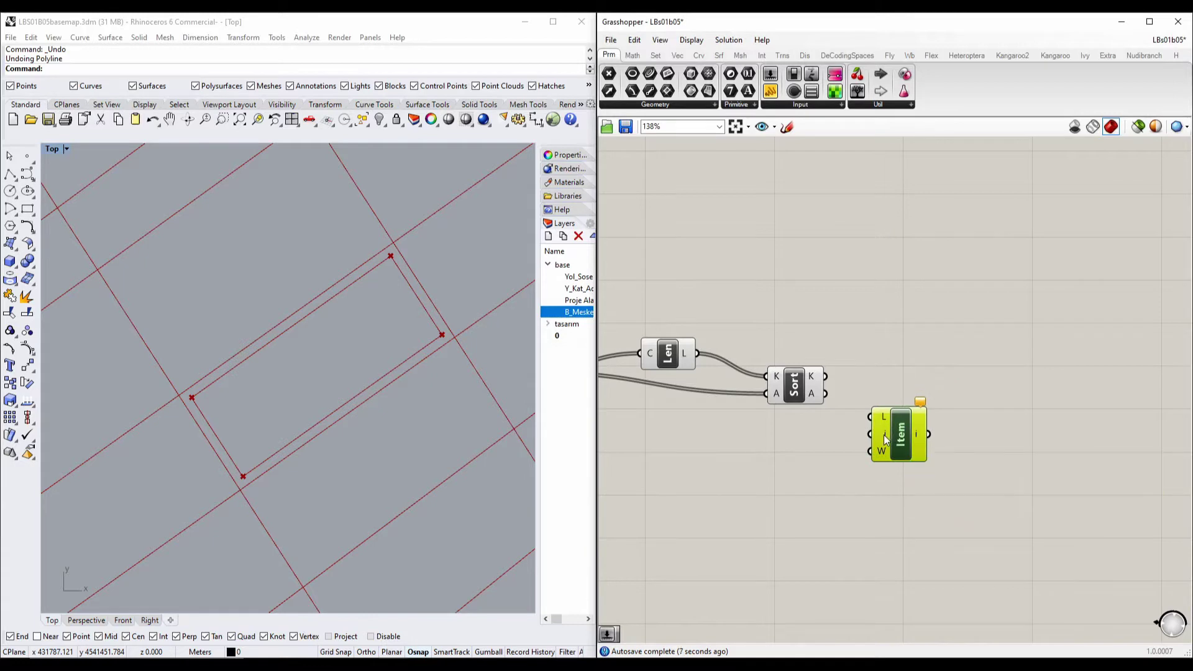
left_click_drag(825, 393, 909, 407)
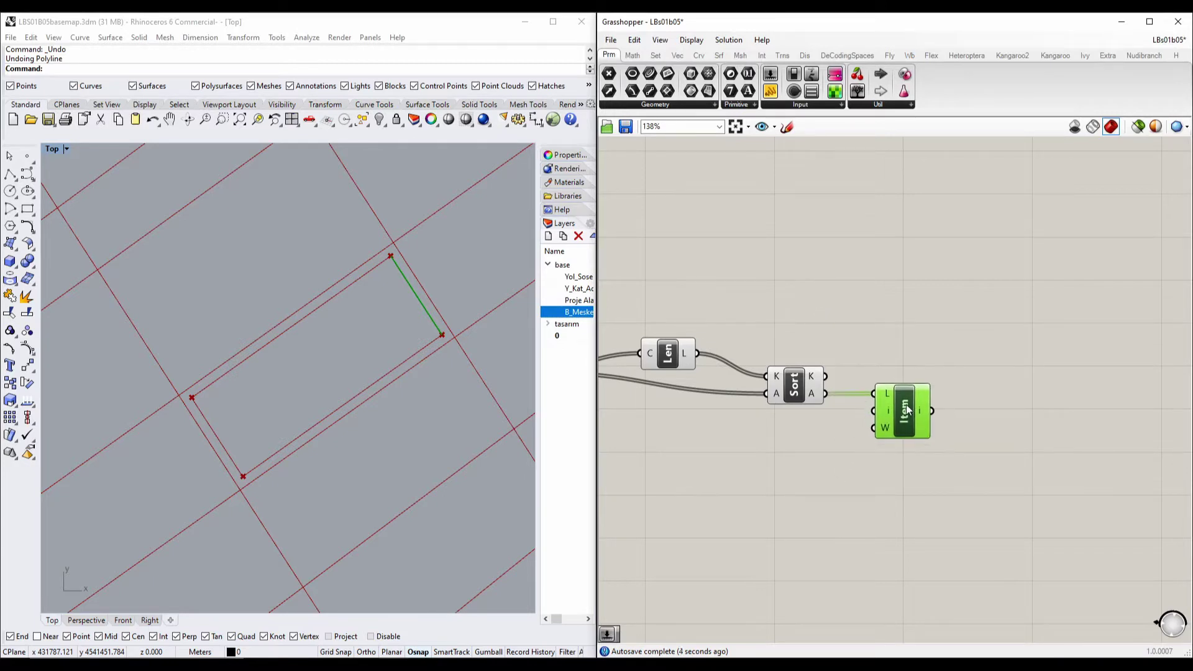
Step: Reverse the list input of the List Item component
scroll(932, 413, "up", 4)
scroll(793, 408, "up", 1)
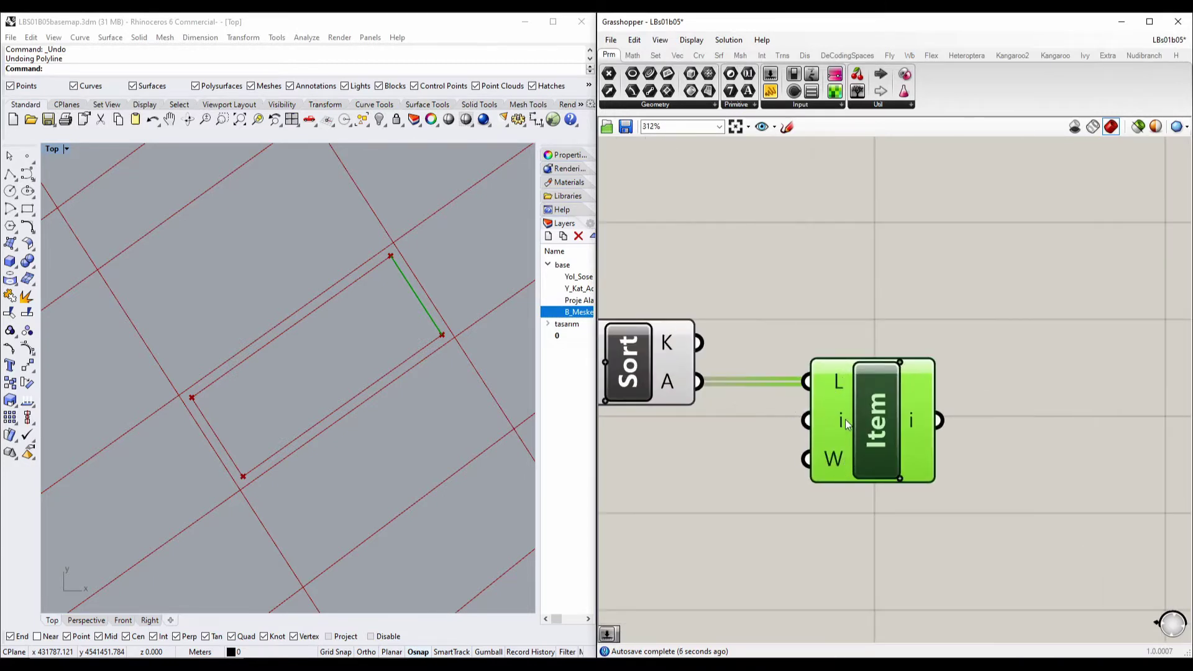
right_click(839, 384)
left_click(881, 461)
left_click(789, 502)
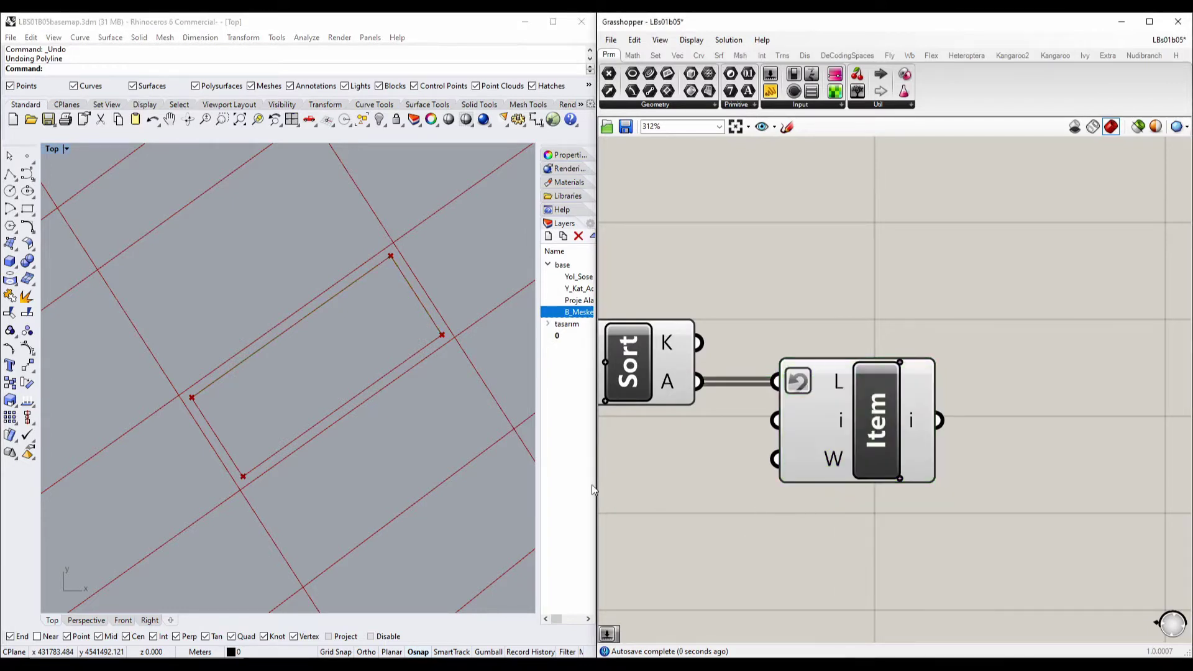
Step: Examine the edge picked by List Item on the parcel, both up close and within the whole site
right_click_drag(390, 372, 404, 403)
left_click(848, 382)
left_click(301, 454)
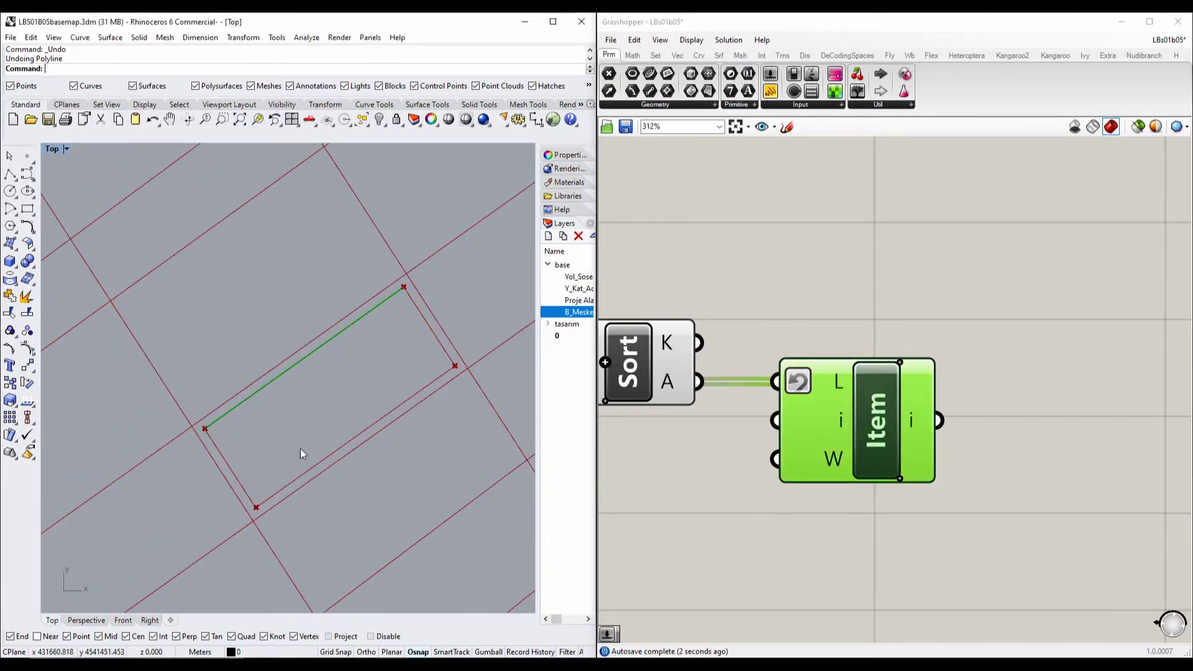
scroll(364, 277, "down", 8)
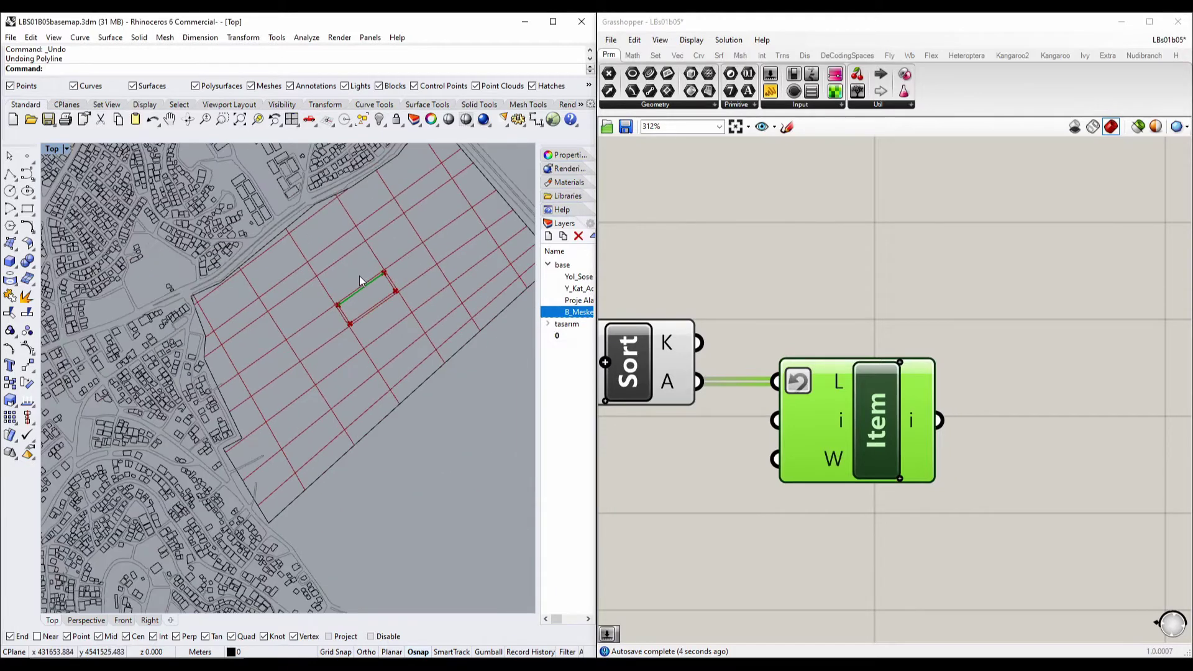
scroll(360, 274, "up", 3)
right_click_drag(381, 285, 407, 342)
scroll(406, 342, "up", 3)
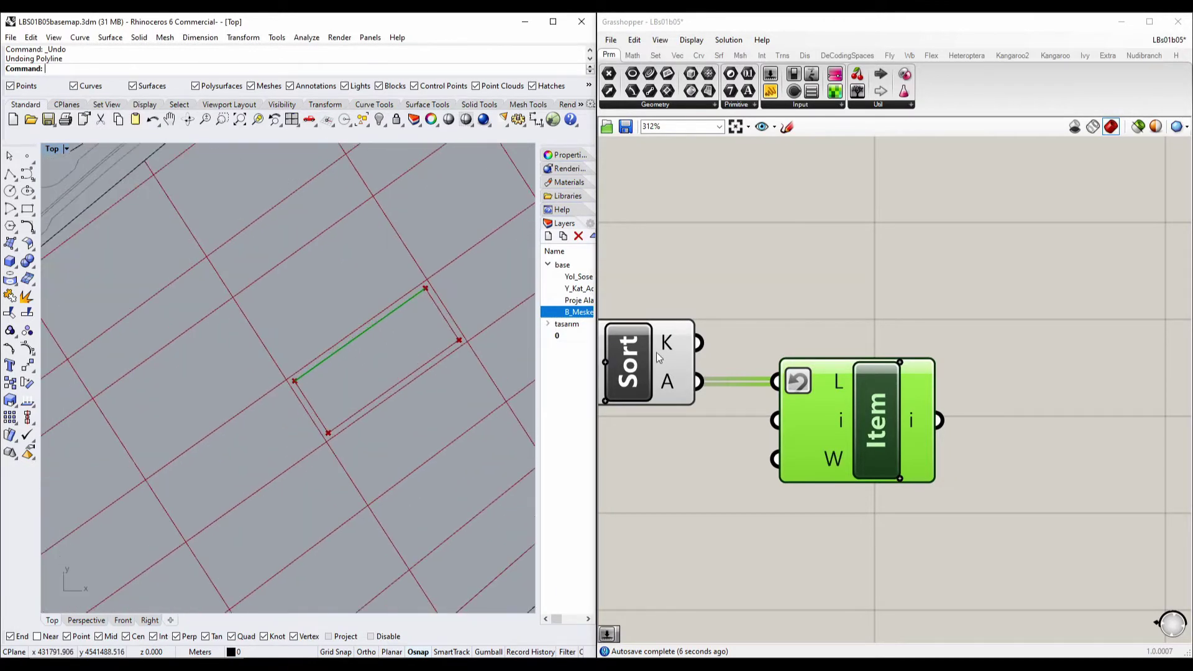
Step: Add a panel above Sort List and connect the Length output to it to read the segment lengths
right_click_drag(824, 280, 890, 226)
double_click(834, 197)
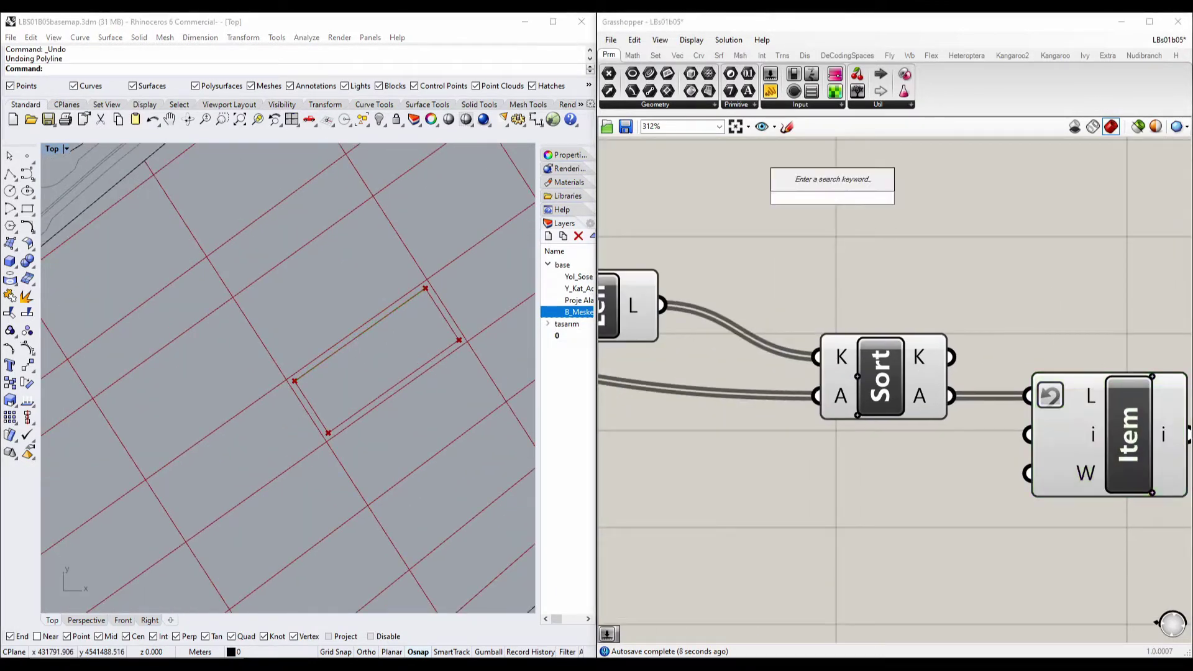
type("panel")
key("Return")
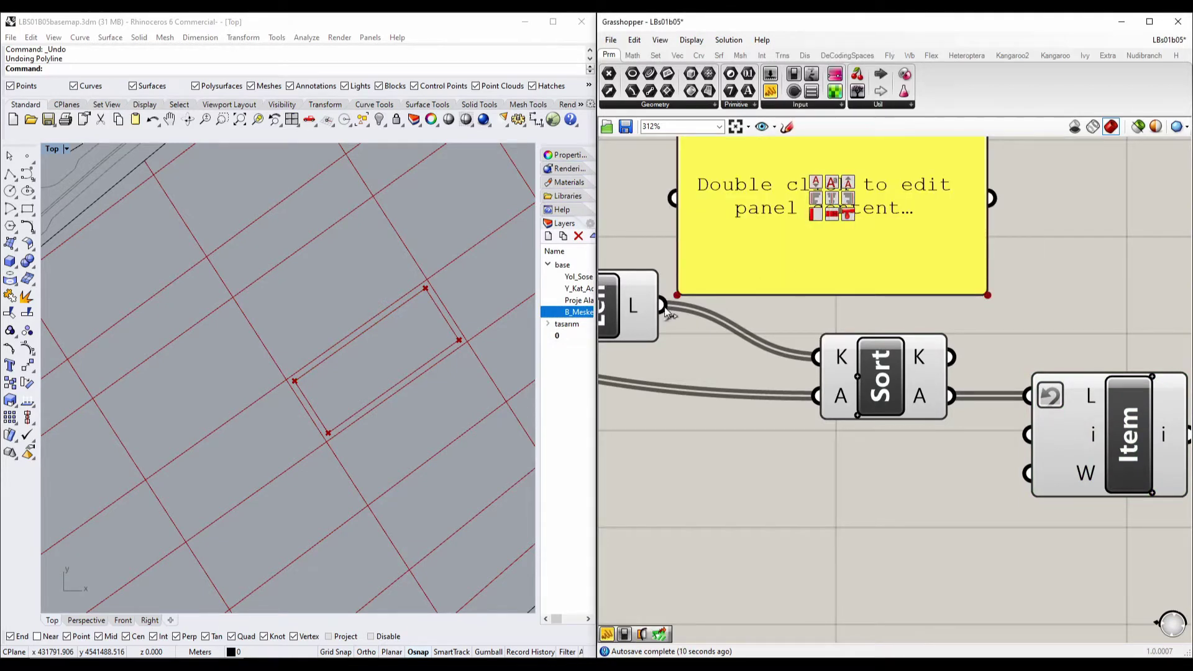
left_click_drag(666, 312, 673, 198)
right_click_drag(753, 173, 726, 315)
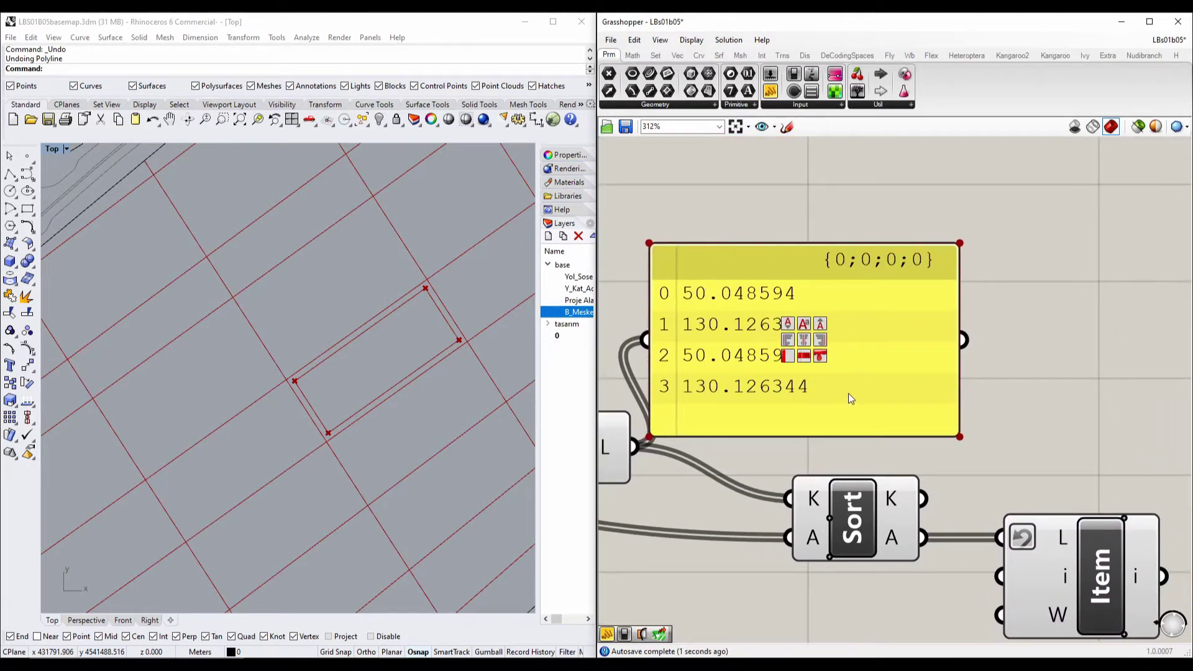
left_click_drag(824, 388, 838, 374)
left_click_drag(835, 236, 874, 188)
Step: Delete the panel listing the segment lengths
left_click(894, 452)
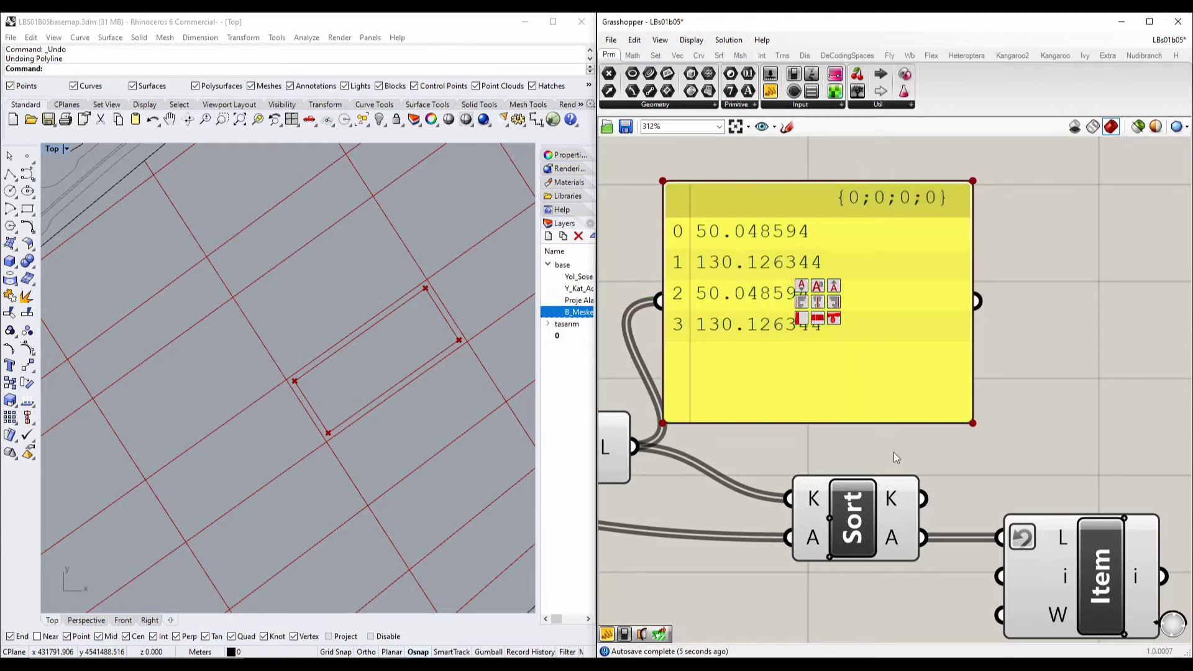
left_click(779, 410)
key("Delete")
Step: Select the List Item component to preview its edge and move it farther away from Sort List
right_click_drag(897, 361, 806, 305)
left_click(1018, 542)
right_click_drag(943, 372, 884, 321)
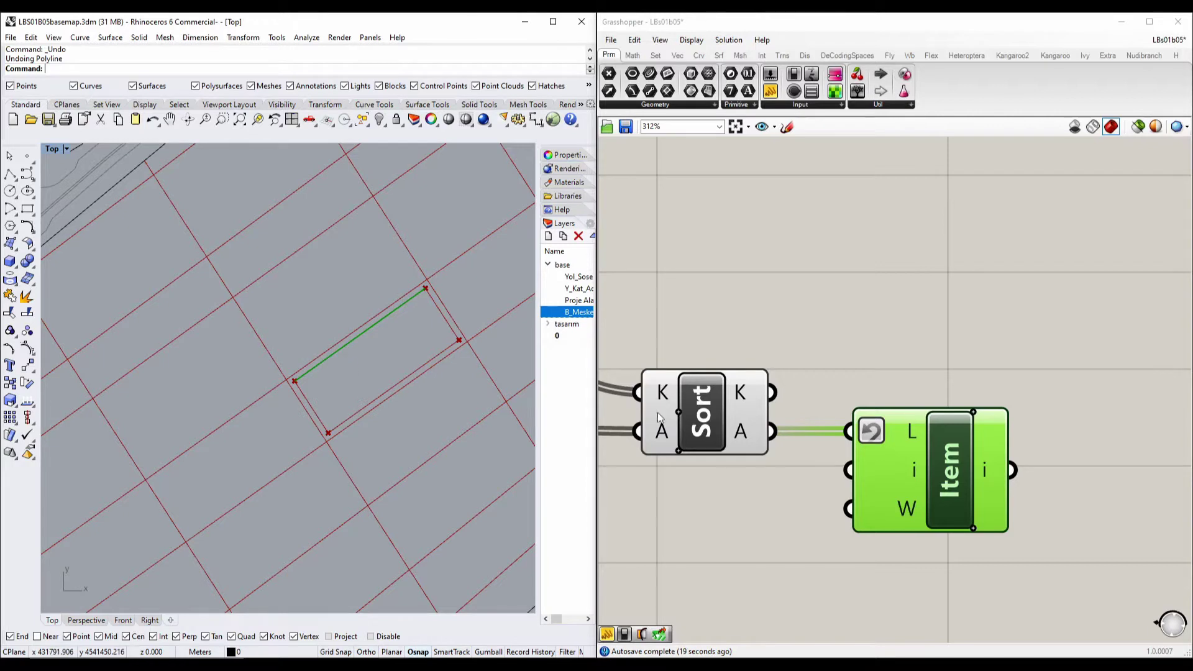
scroll(756, 348, "down", 4)
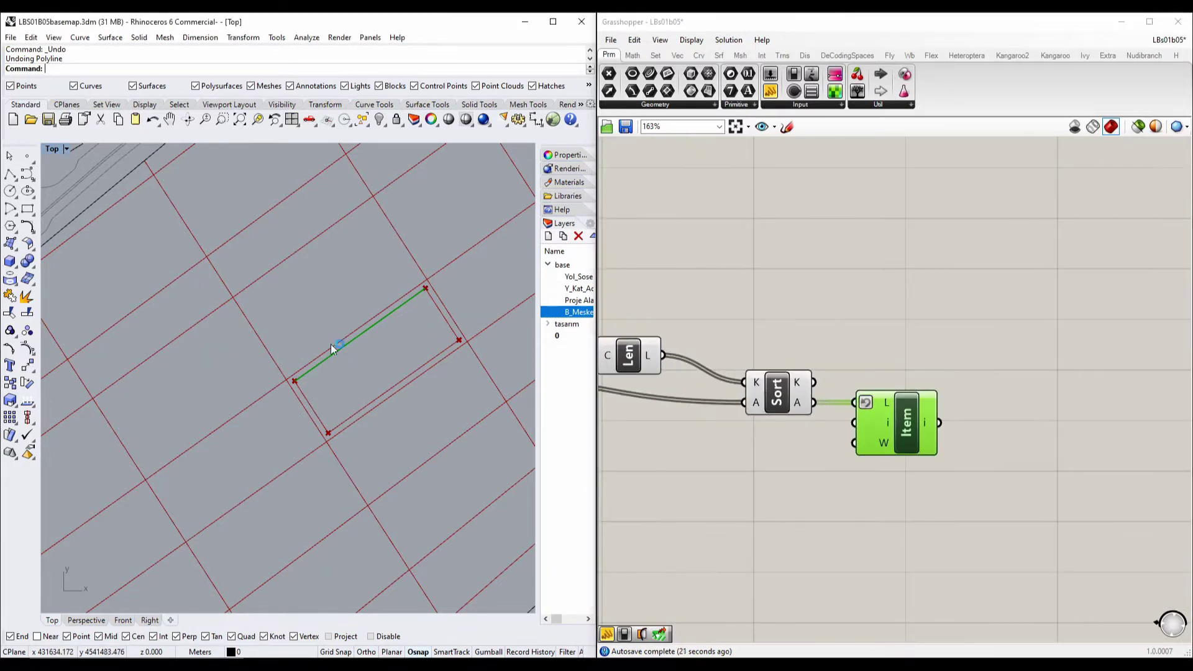
left_click_drag(877, 427, 908, 428)
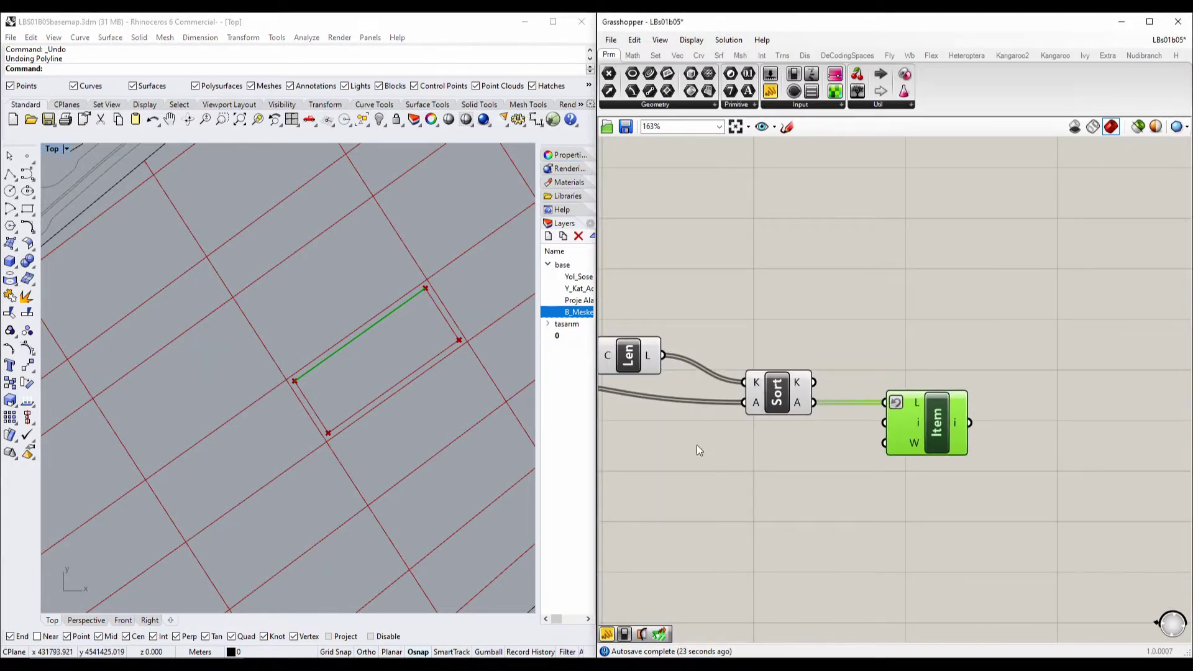
Step: Move the List Item component farther from Sort List and duplicate it below, keeping its list input connected
right_click_drag(748, 448, 717, 428)
double_click(829, 509)
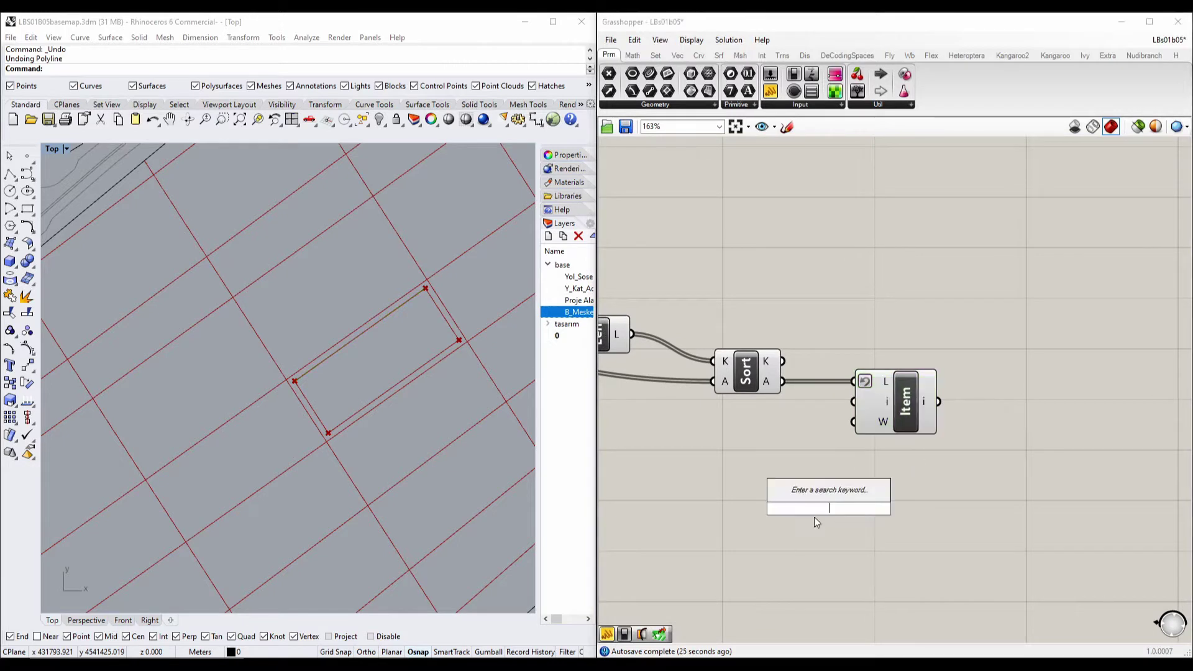
left_click(903, 409)
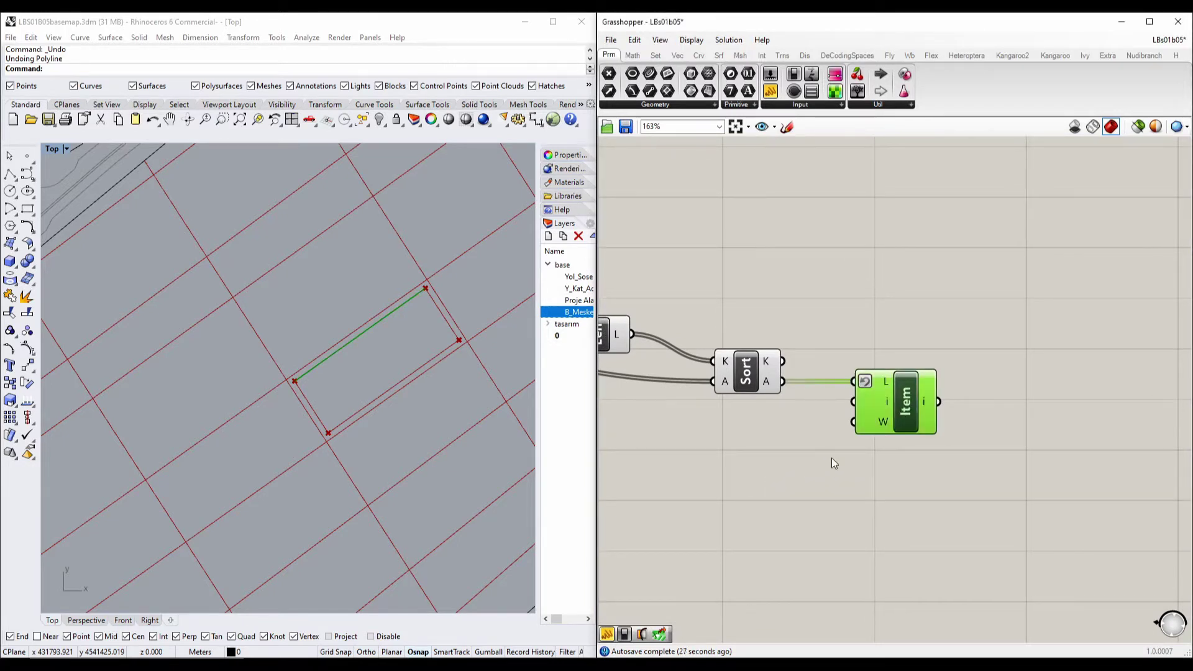
right_click_drag(433, 337, 404, 327)
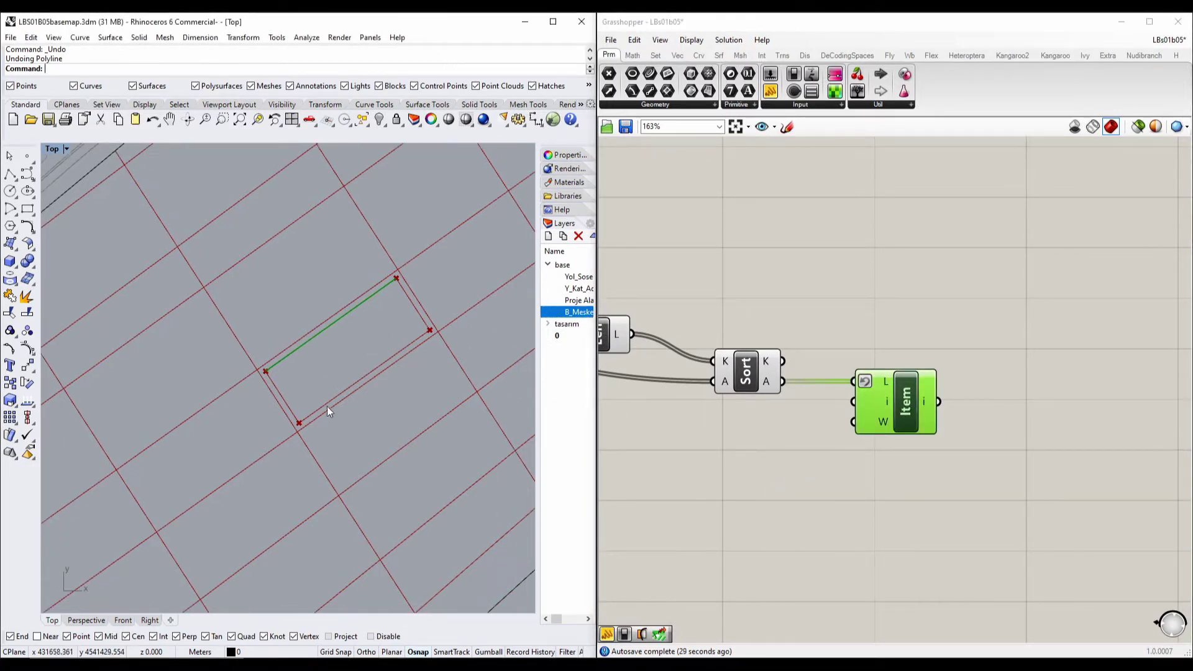
left_click_drag(891, 406, 938, 408)
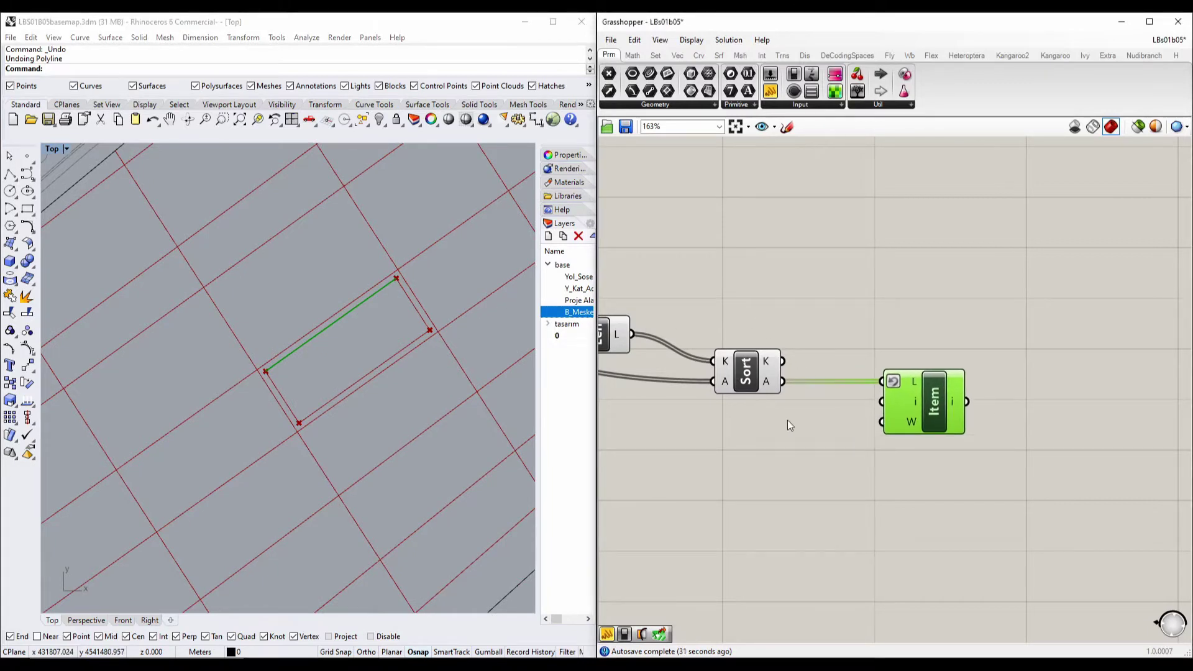
right_click_drag(809, 432, 725, 406)
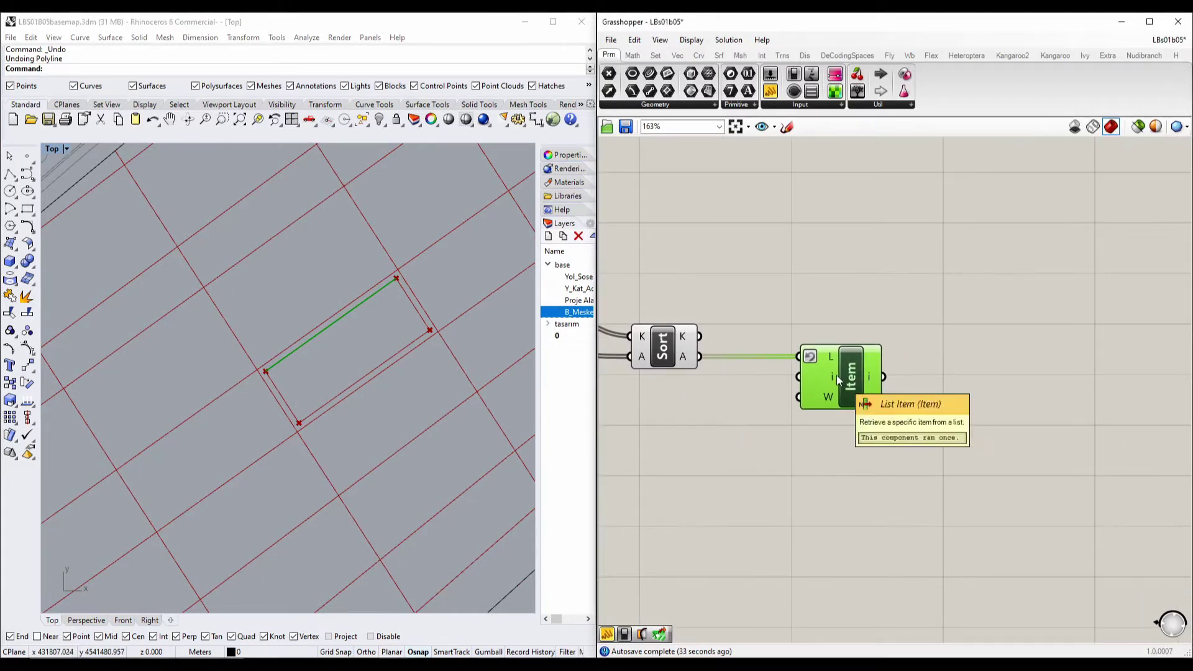
left_click_drag(838, 380, 842, 491, "alt")
left_click(726, 492)
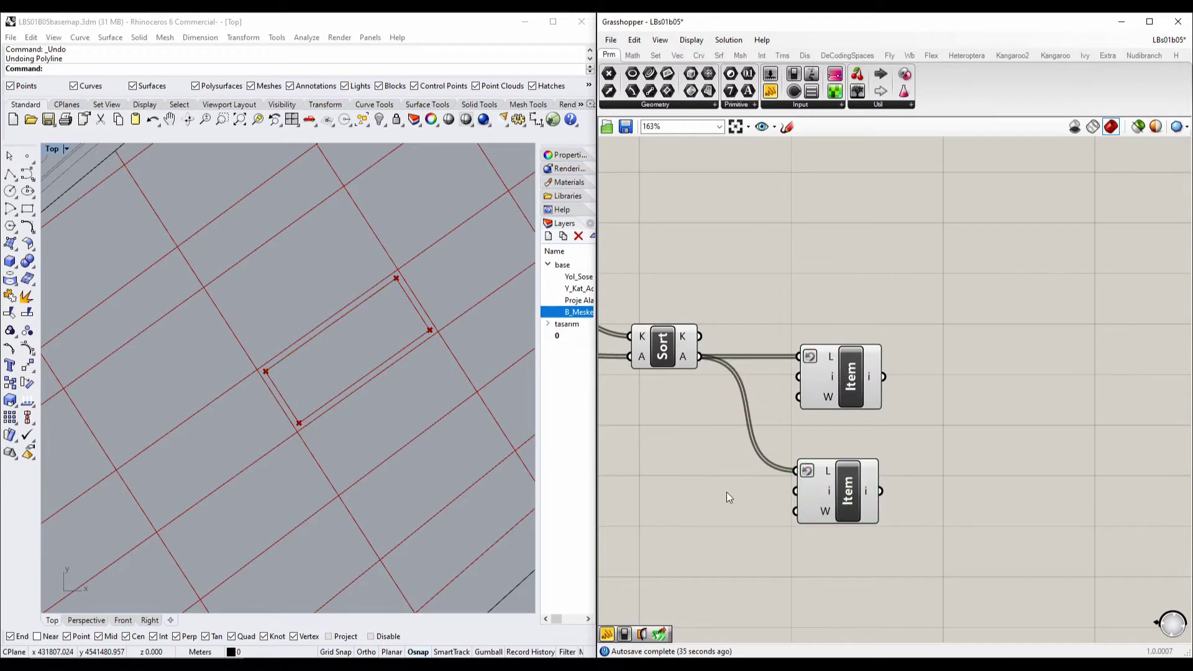
Step: Add a number slider, set it to 1 and connect it to the index input of the lower List Item
double_click(726, 492)
type("2")
key("Return")
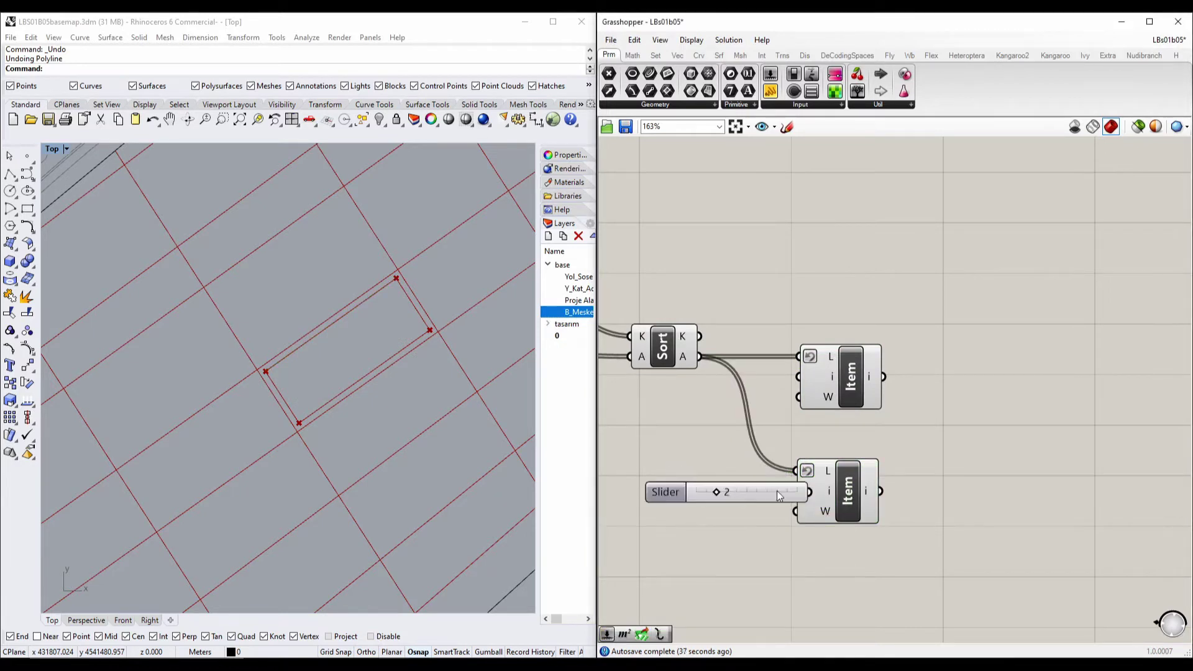
left_click_drag(719, 491, 707, 492)
mouse_move(796, 491)
left_mouse_down()
mouse_move(748, 490)
mouse_move(797, 491)
left_mouse_up()
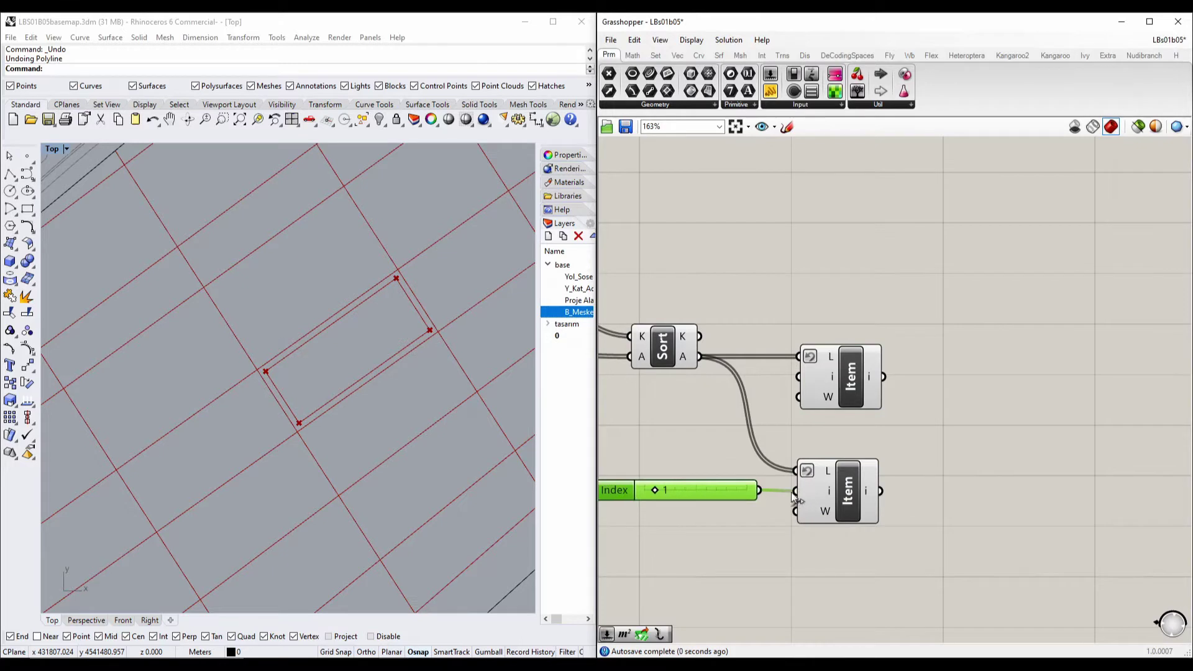
Step: Select both List Item components to preview their edges and move them slightly farther from Sort List
left_click(851, 505)
left_click(826, 375, "shift")
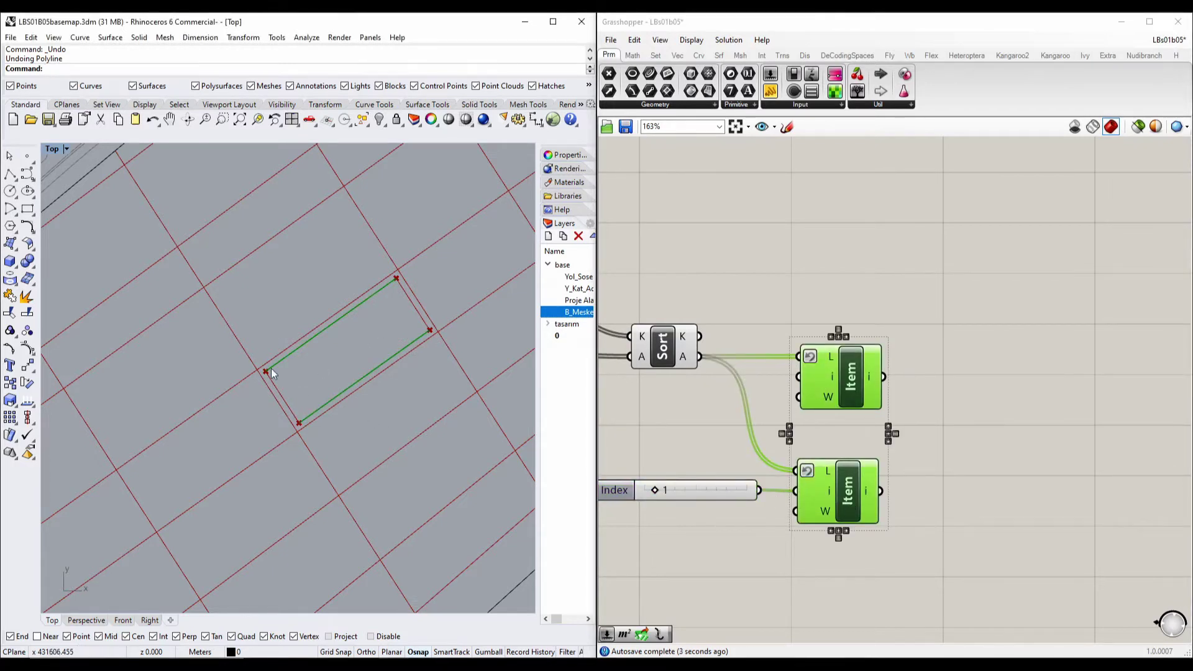
left_click_drag(838, 492, 849, 490)
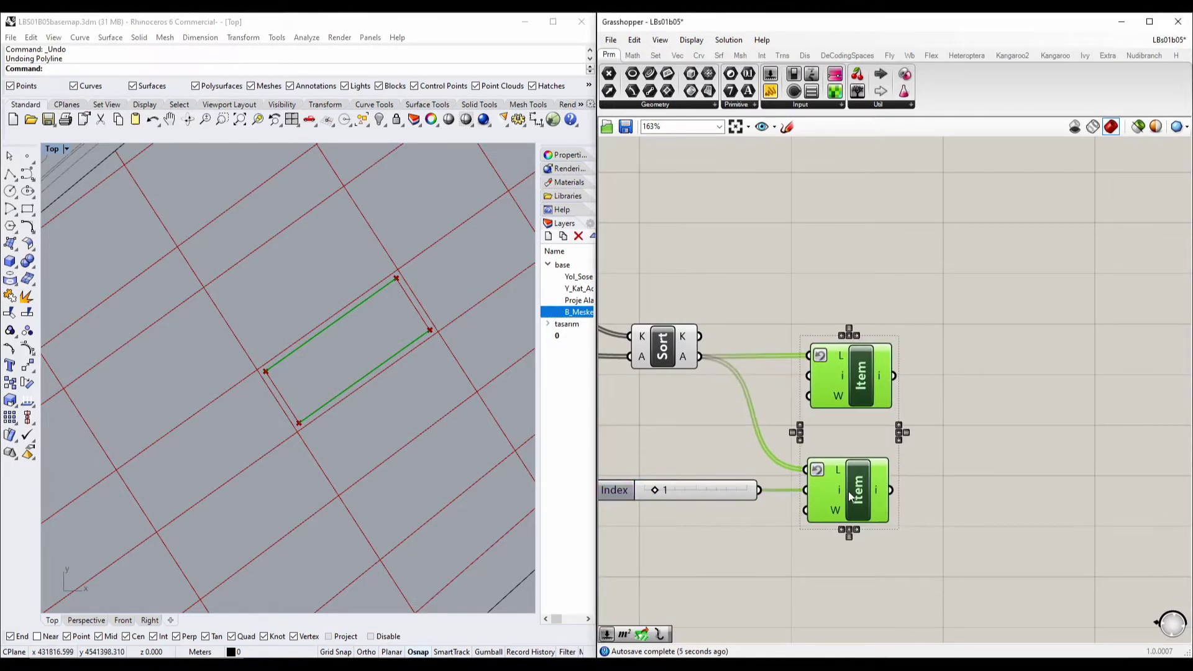
left_click(1004, 411)
Step: Examine the parcel edges picked by the two List Item components, first the upper one, then both together up close
right_click_drag(1004, 411, 845, 349)
left_click(755, 344)
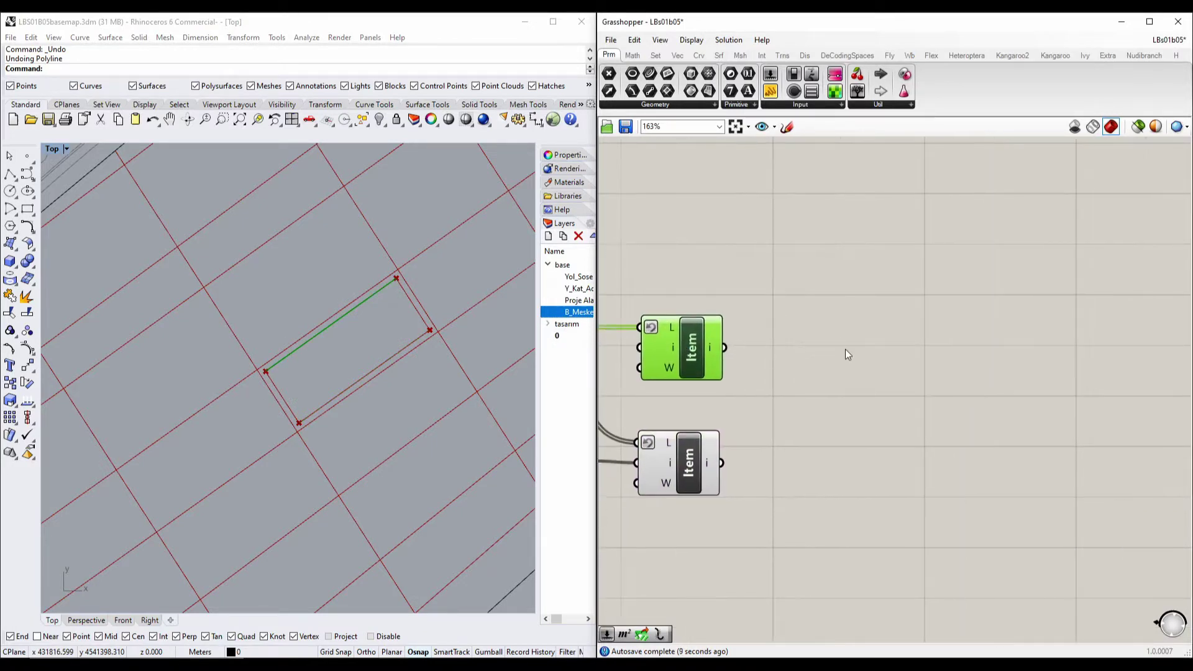
double_click(921, 345)
left_click(833, 386)
left_click(695, 361)
left_click(694, 460, "shift")
left_click(282, 394)
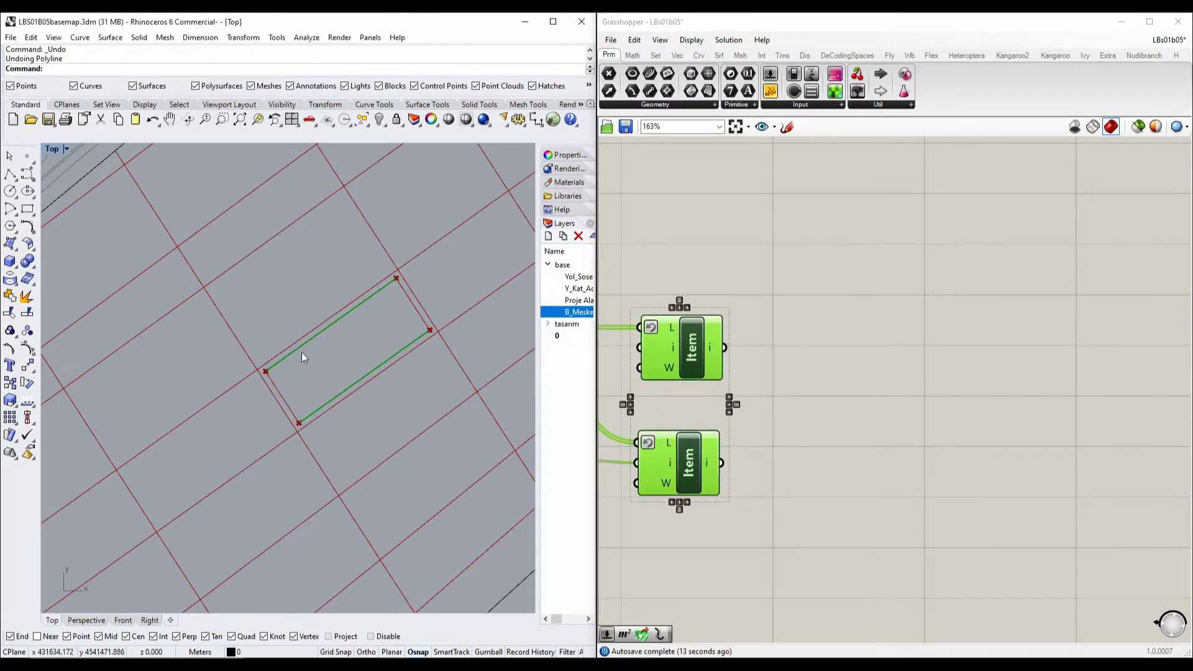
right_click_drag(305, 356, 280, 352)
scroll(300, 317, "up", 8)
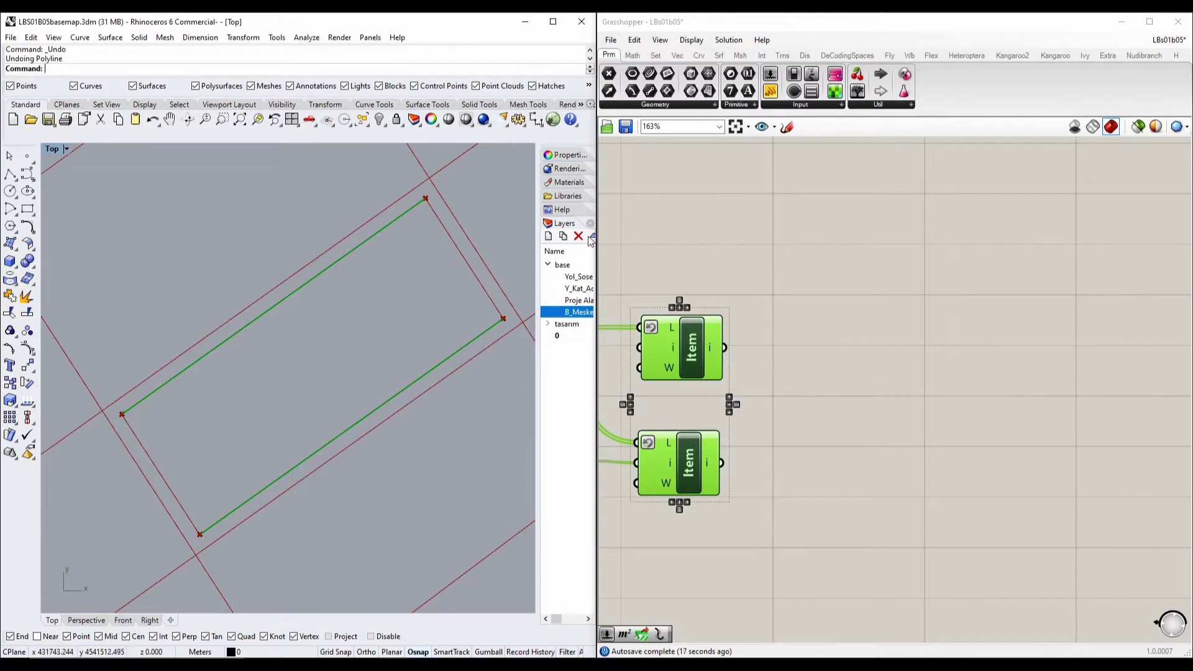
Step: Add a Tween Curve component beyond the two List Item components
double_click(910, 375)
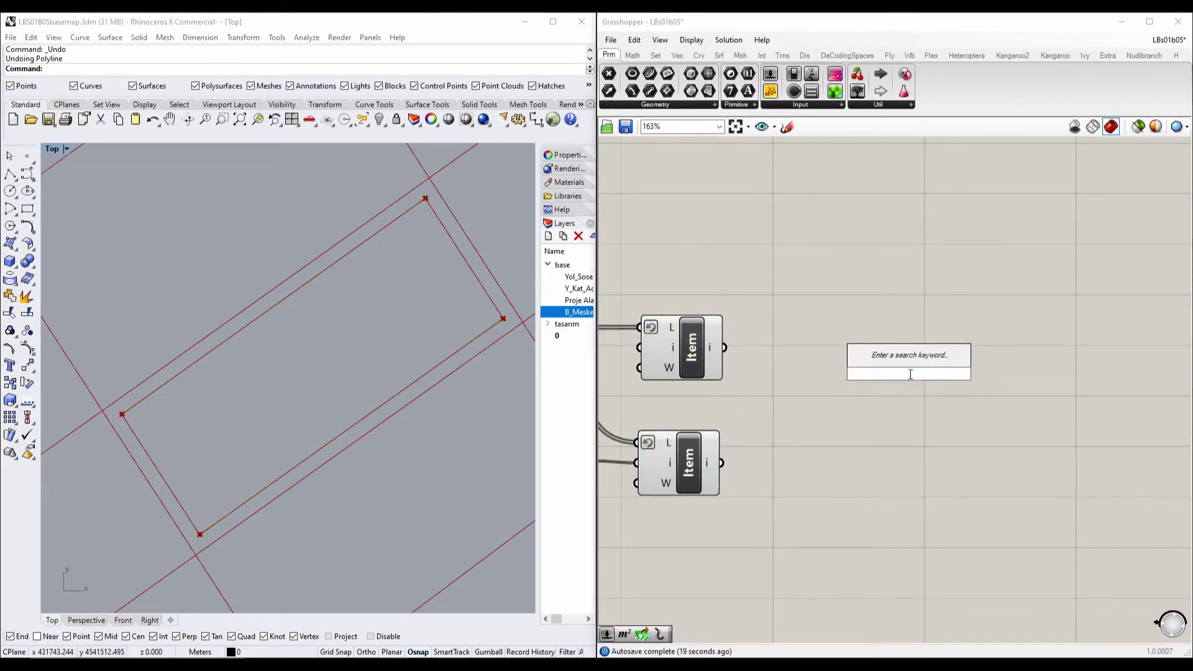
type("te")
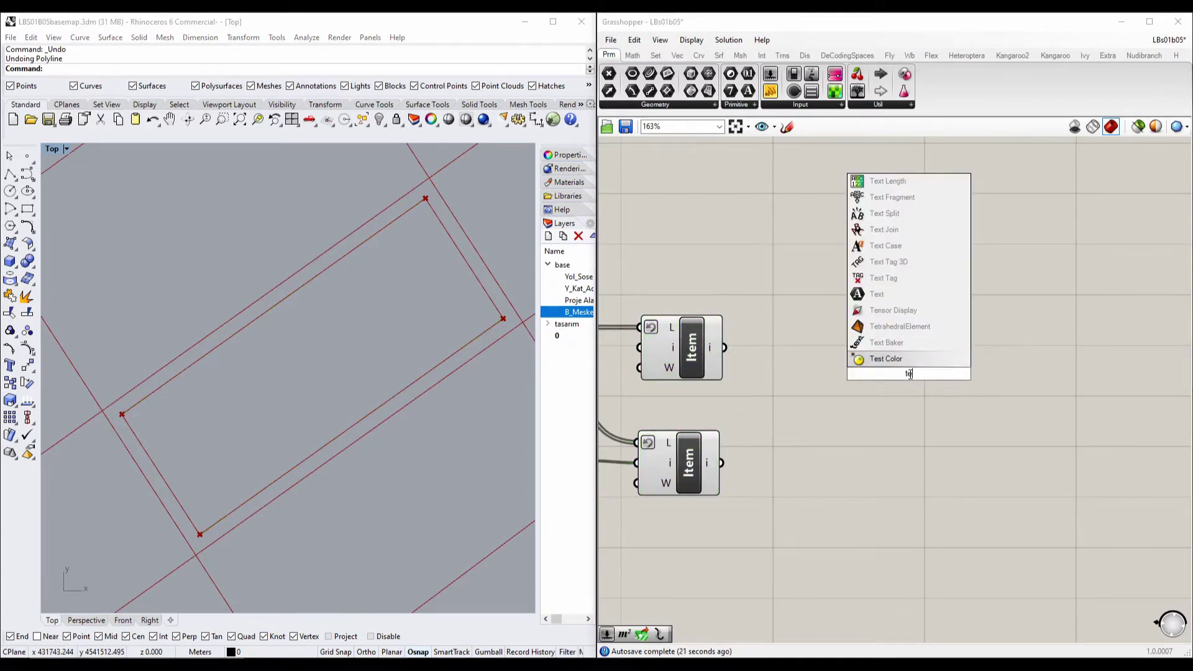
key("BackSpace")
type("w")
left_click(905, 361)
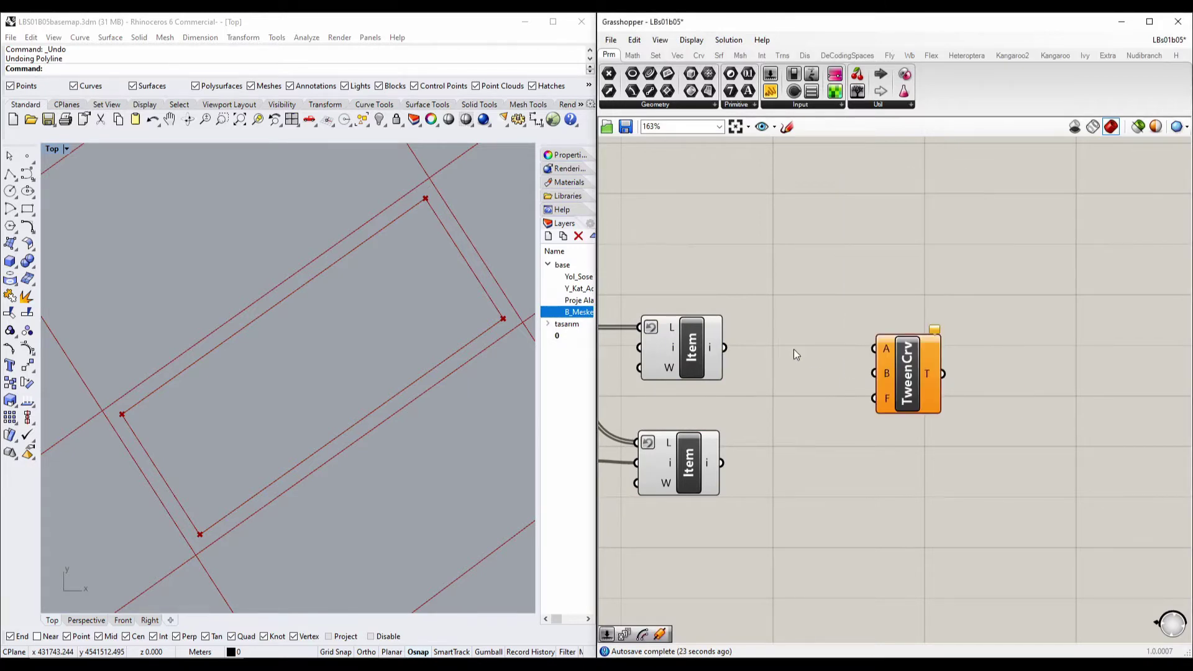
Step: Connect the upper List Item to Tween Curve's A input and the lower one to B, and move Tween Curve farther away
right_click_drag(793, 349, 812, 379)
scroll(348, 327, "down", 3)
scroll(348, 327, "up", 2)
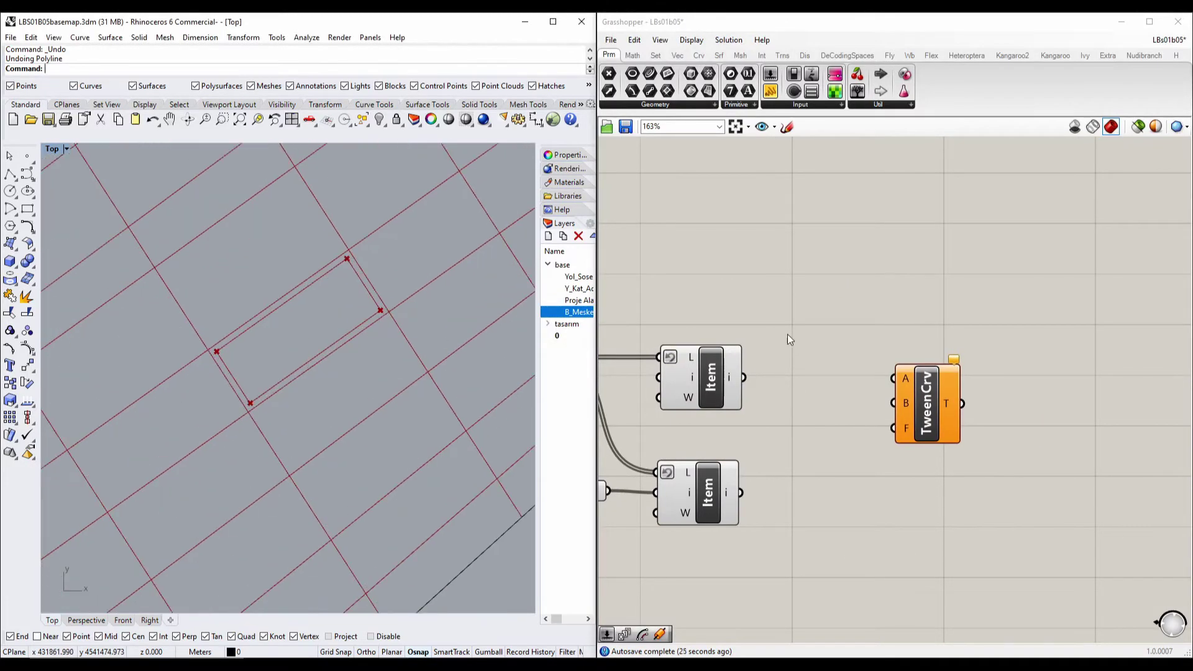
left_click_drag(744, 377, 894, 378)
left_click_drag(740, 492, 1019, 429)
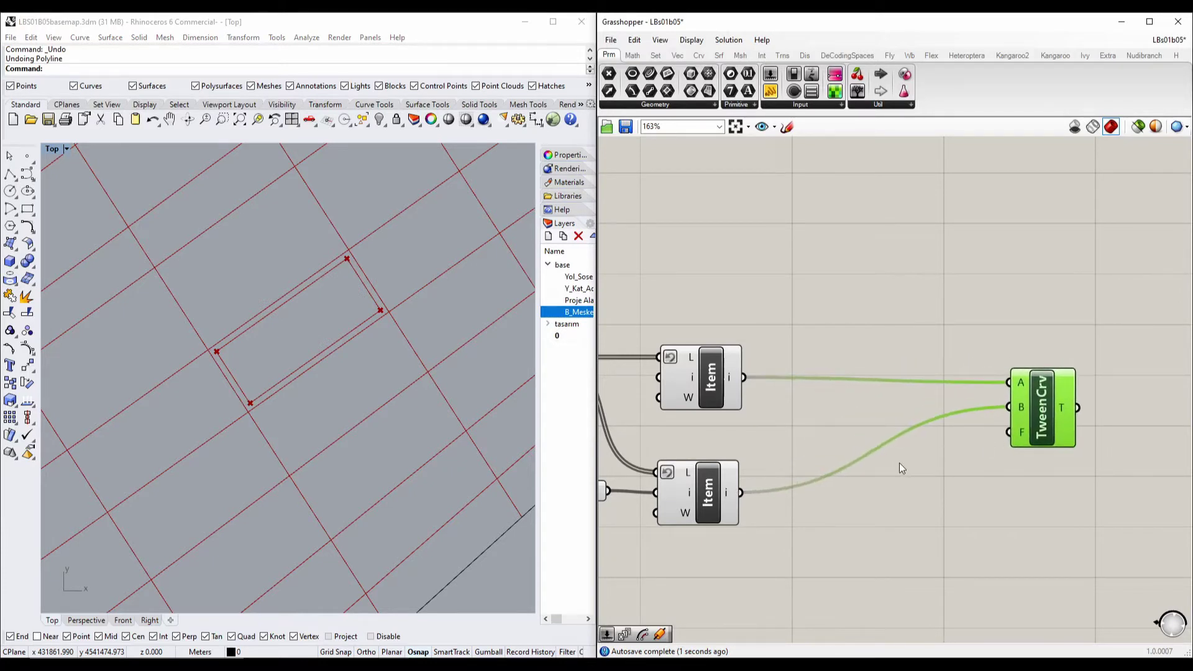
Step: Examine the Tween Curve result on the parcel against the two edges that feed it
right_click_drag(901, 467, 878, 421)
left_click(689, 460)
left_click(680, 347)
left_click(1018, 375)
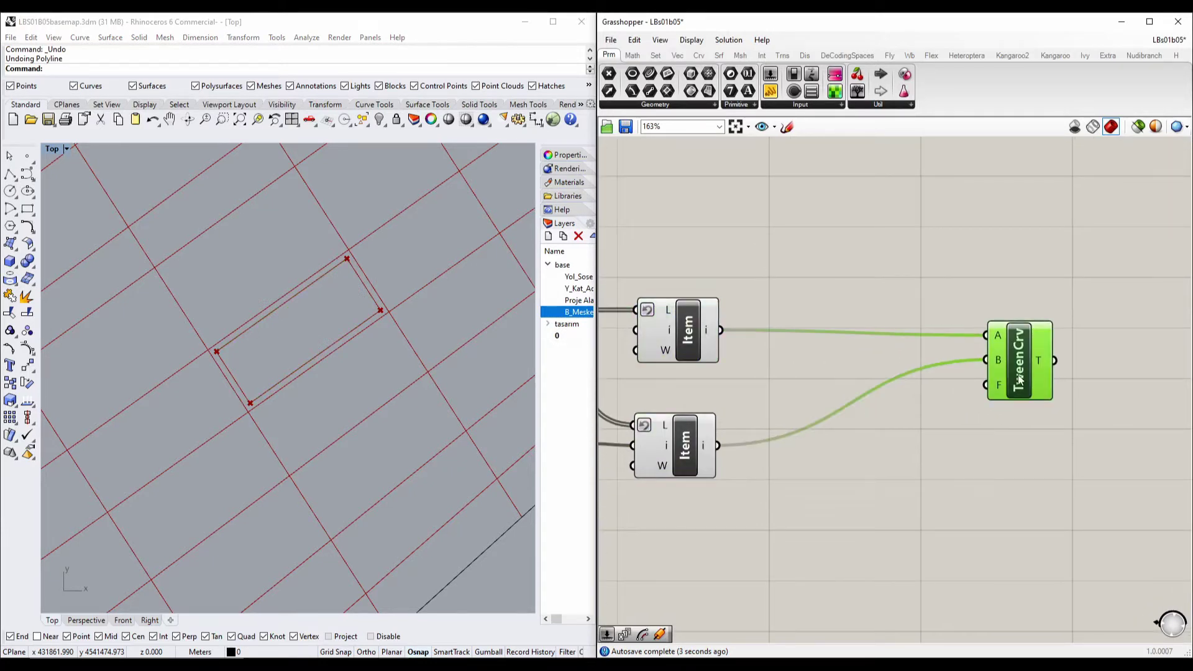
left_click(1065, 354)
right_click_drag(296, 323, 255, 312)
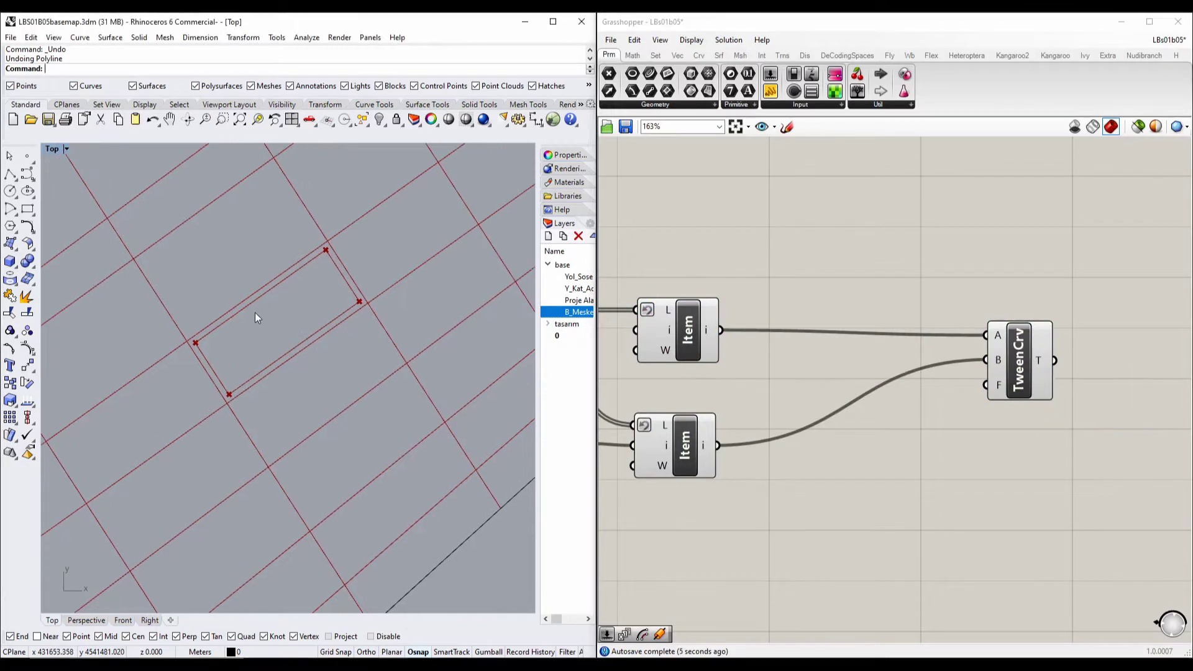
scroll(292, 330, "up", 3)
scroll(292, 330, "down", 2)
right_click_drag(963, 412, 1019, 483)
double_click(978, 505)
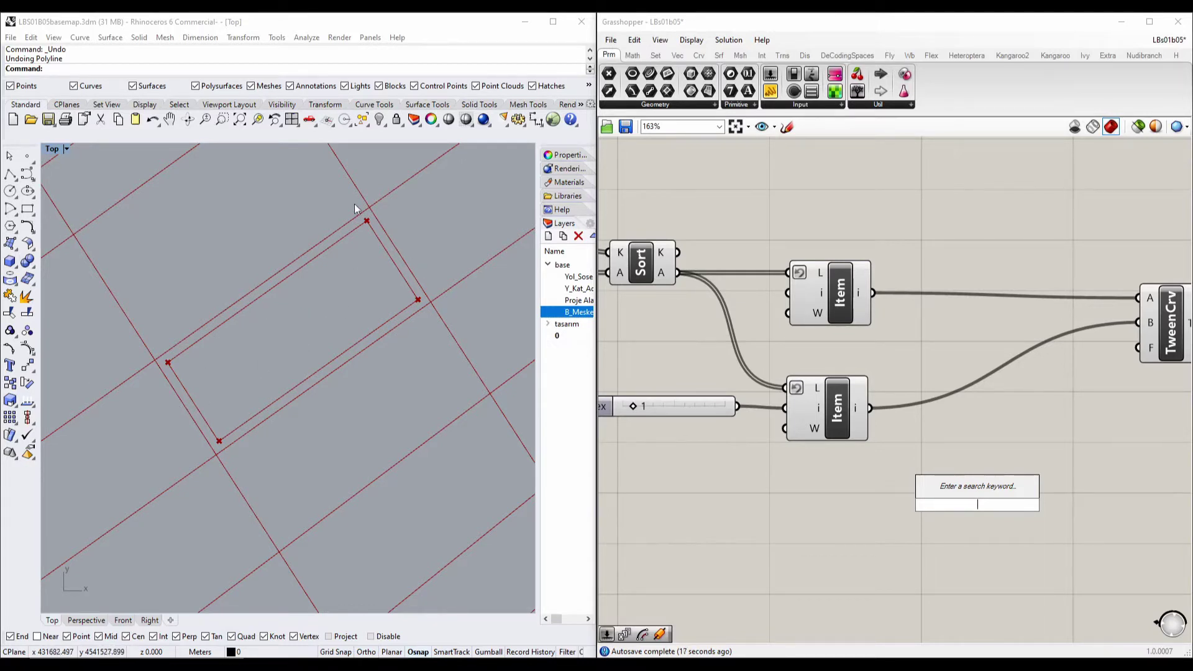
right_click_drag(929, 304, 704, 287)
right_click_drag(752, 449, 831, 404)
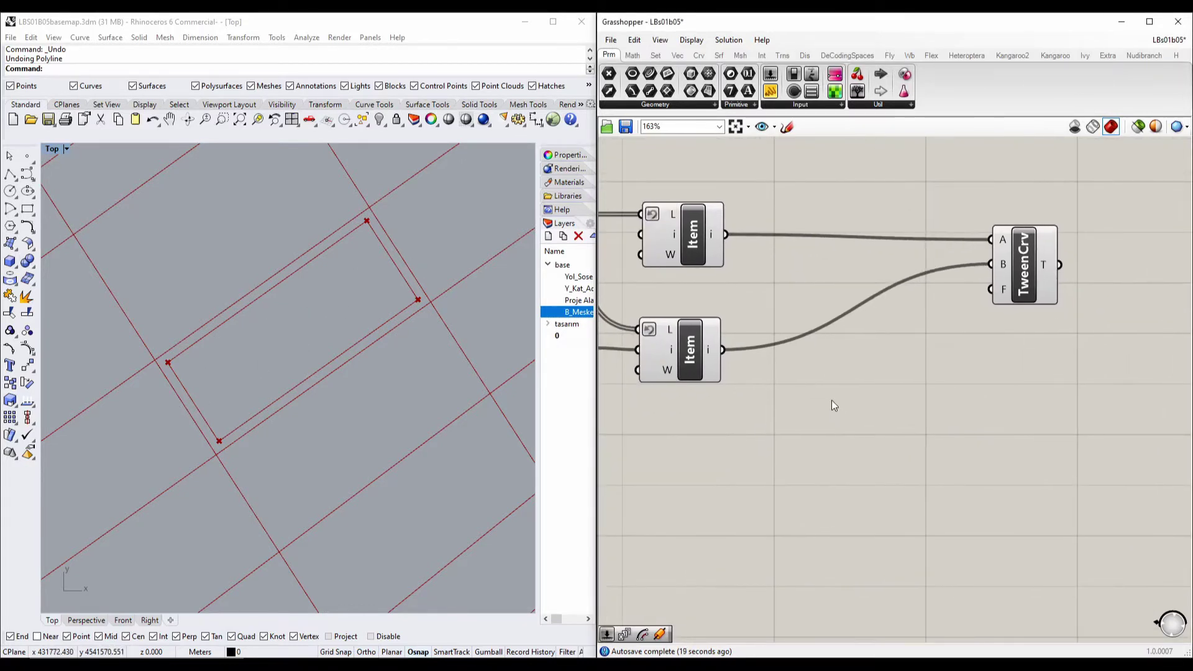
double_click(862, 487)
type("flip")
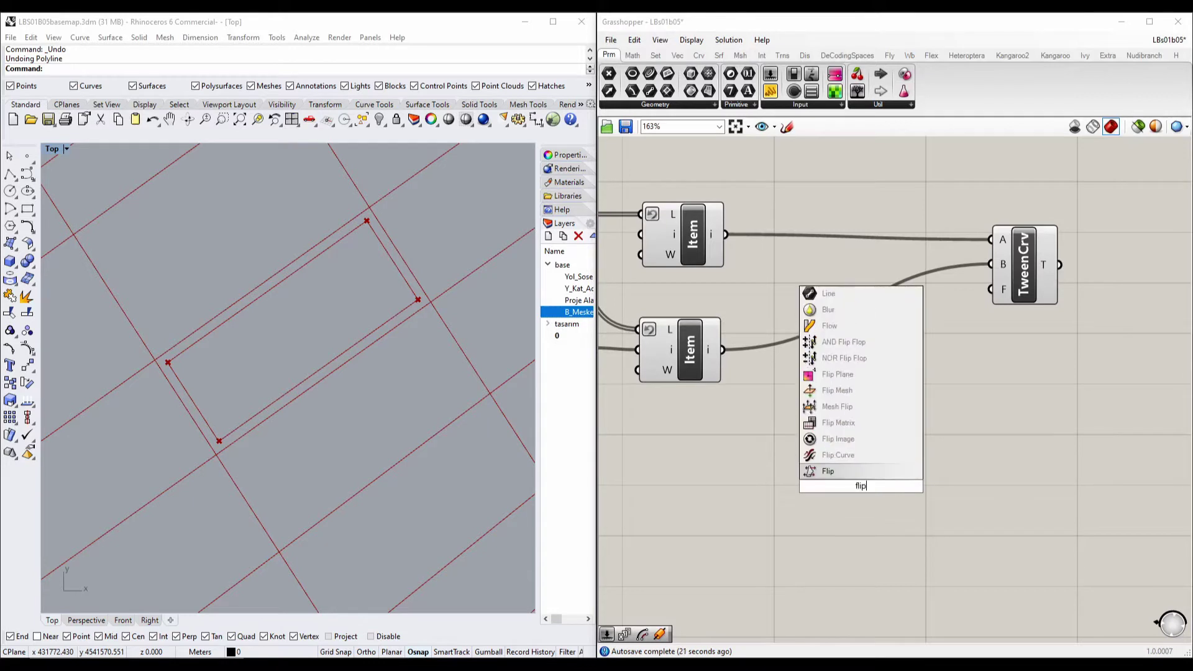
left_click(864, 474)
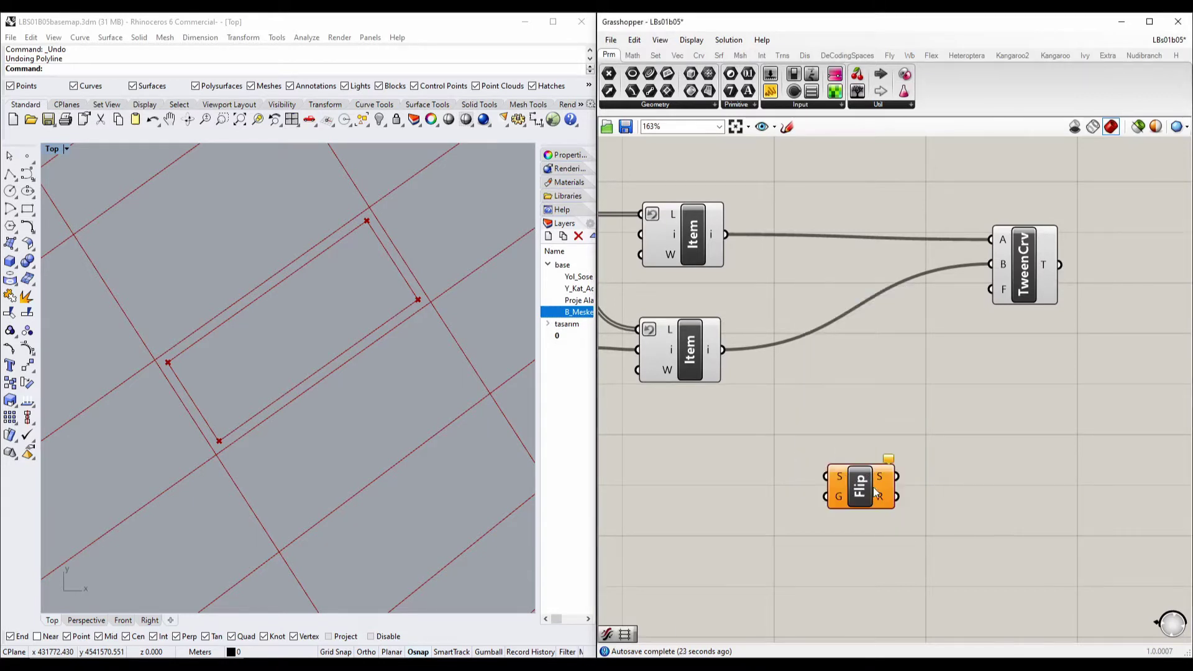
left_click(874, 487)
key("Delete")
Step: Add a Flip Curve component and wire it between the lower List Item and Tween Curve's B input
double_click(862, 476)
type("flip")
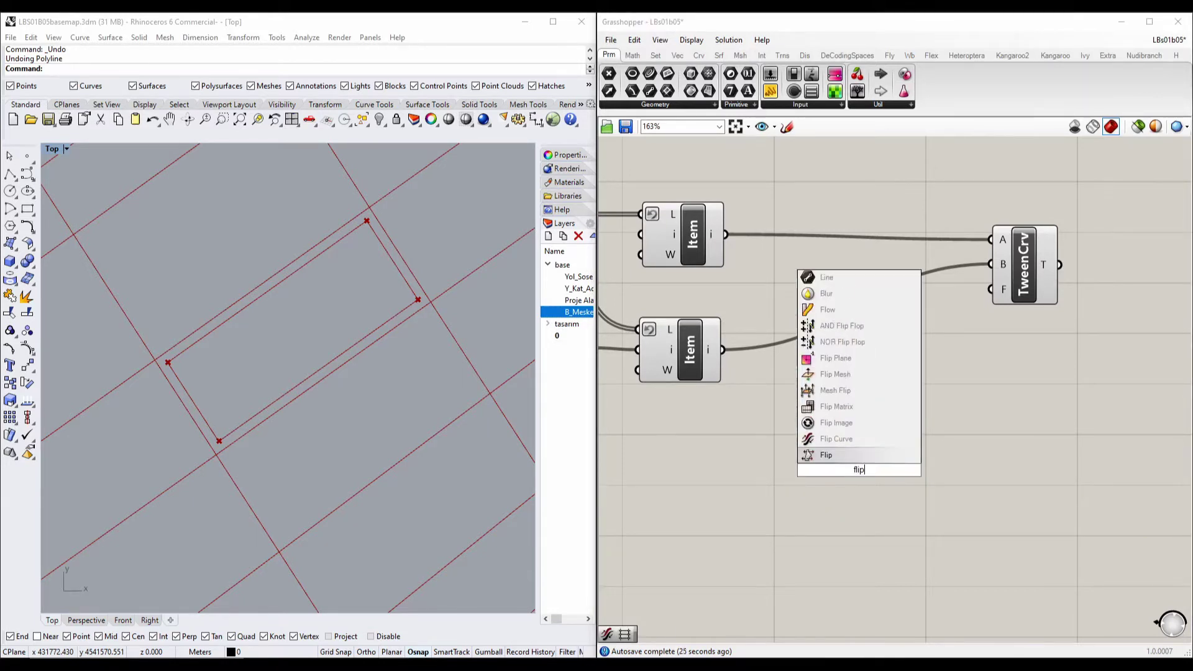
left_click(866, 455)
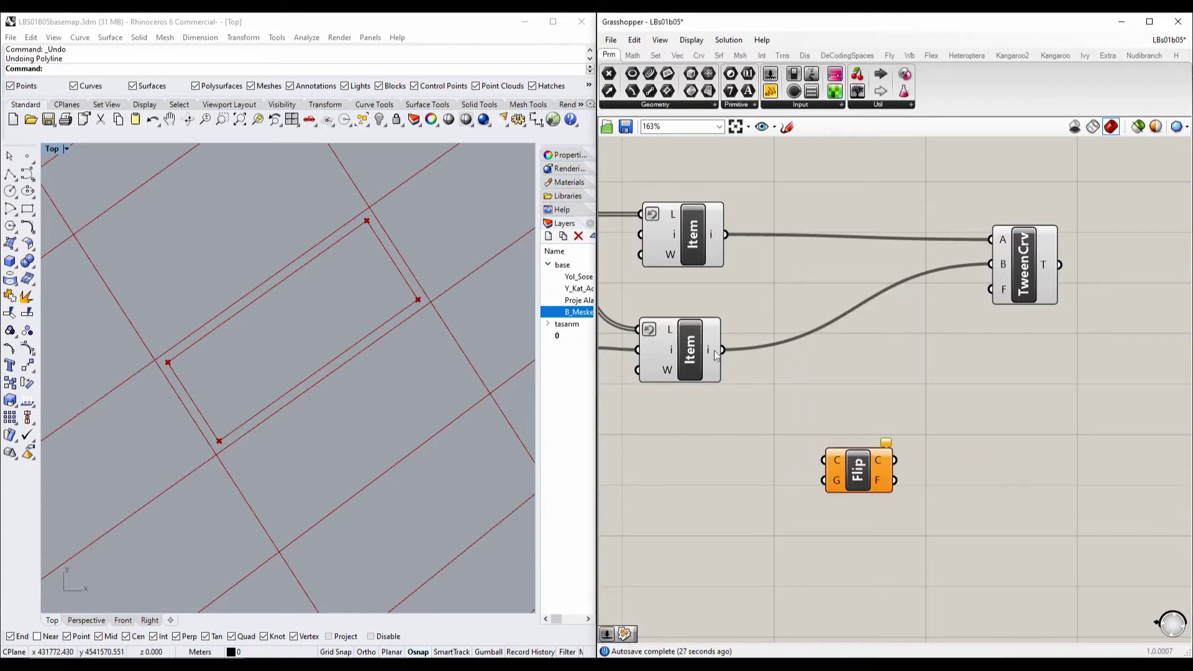
left_click_drag(722, 349, 990, 264)
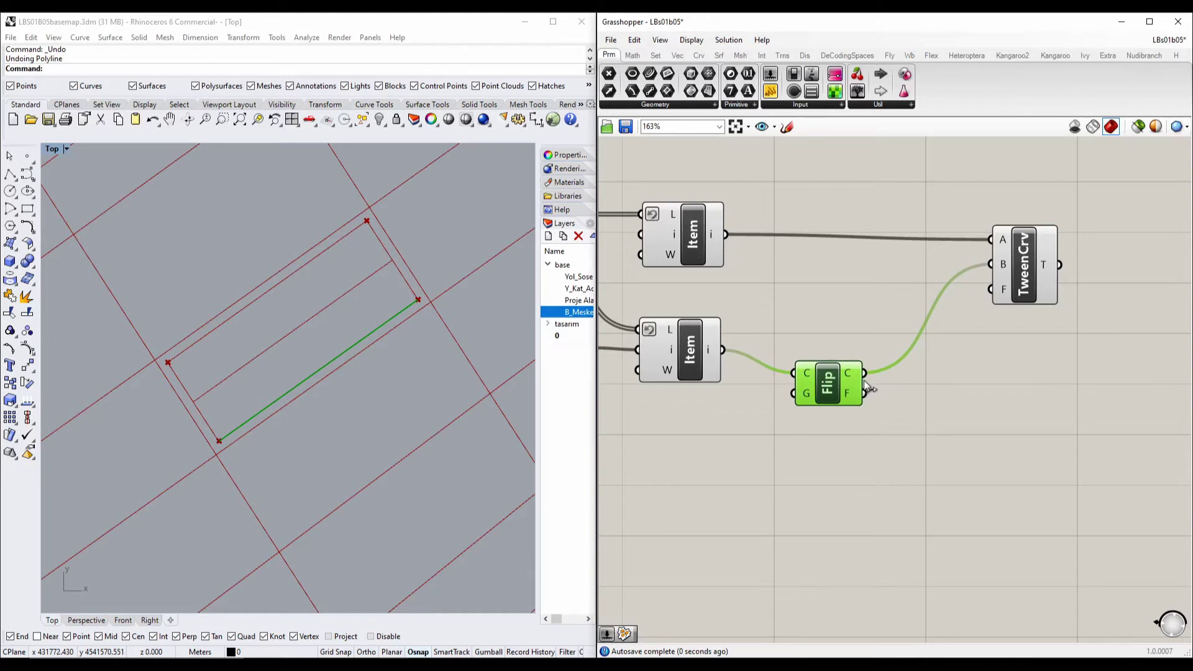
left_click_drag(863, 380, 864, 358)
Step: Turn off the preview of both List Item components and Flip Curve
left_click_drag(856, 424, 639, 196)
right_click(751, 161)
left_click(809, 184)
Step: Make room around Tween Curve and connect a new number slider set to 0.50 to its factor input
right_click_drag(922, 224, 842, 226)
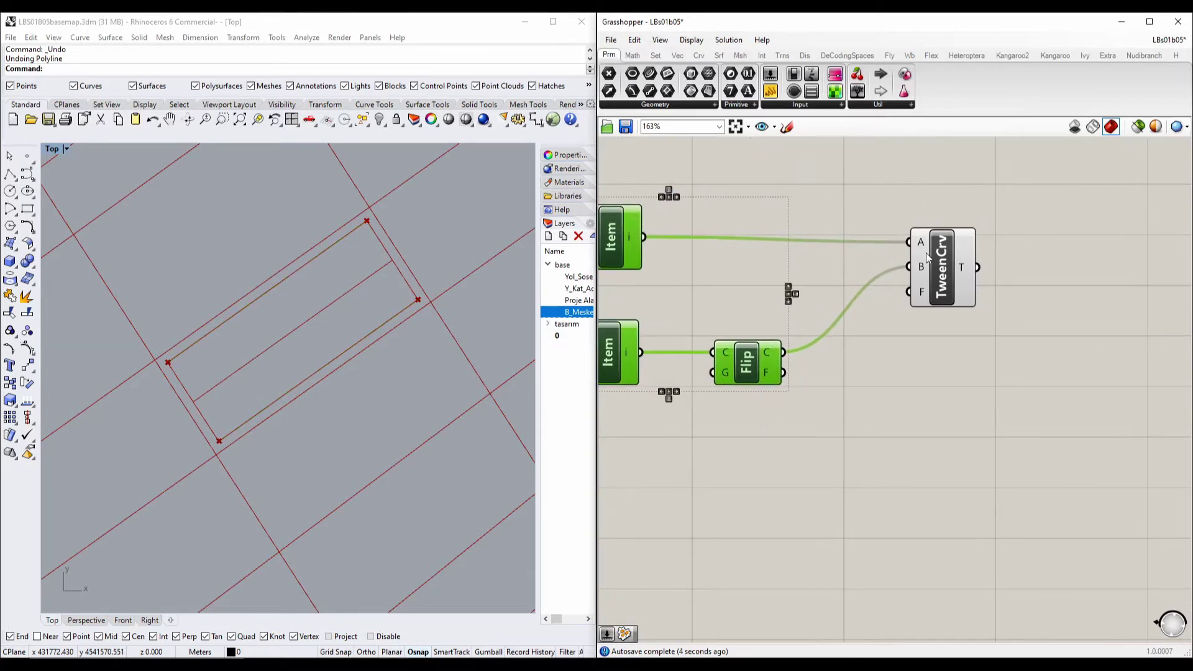
left_click_drag(926, 254, 1010, 253)
right_click_drag(968, 316, 876, 309)
scroll(927, 269, "up", 5)
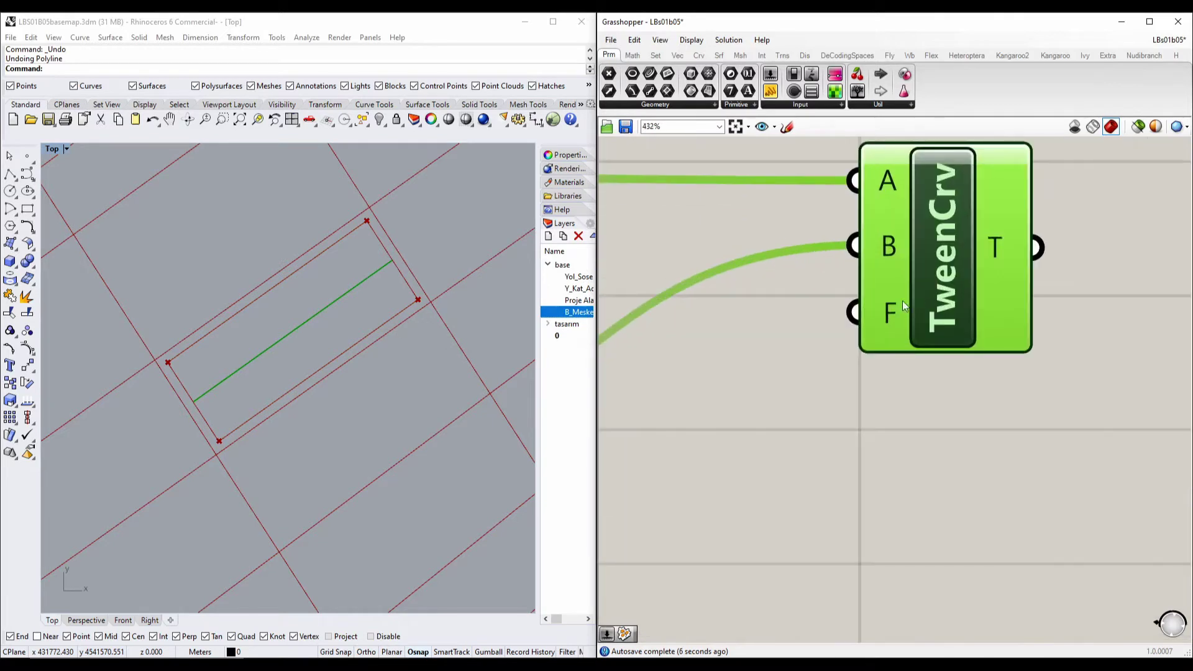
double_click(820, 484)
type("slider")
key("Return")
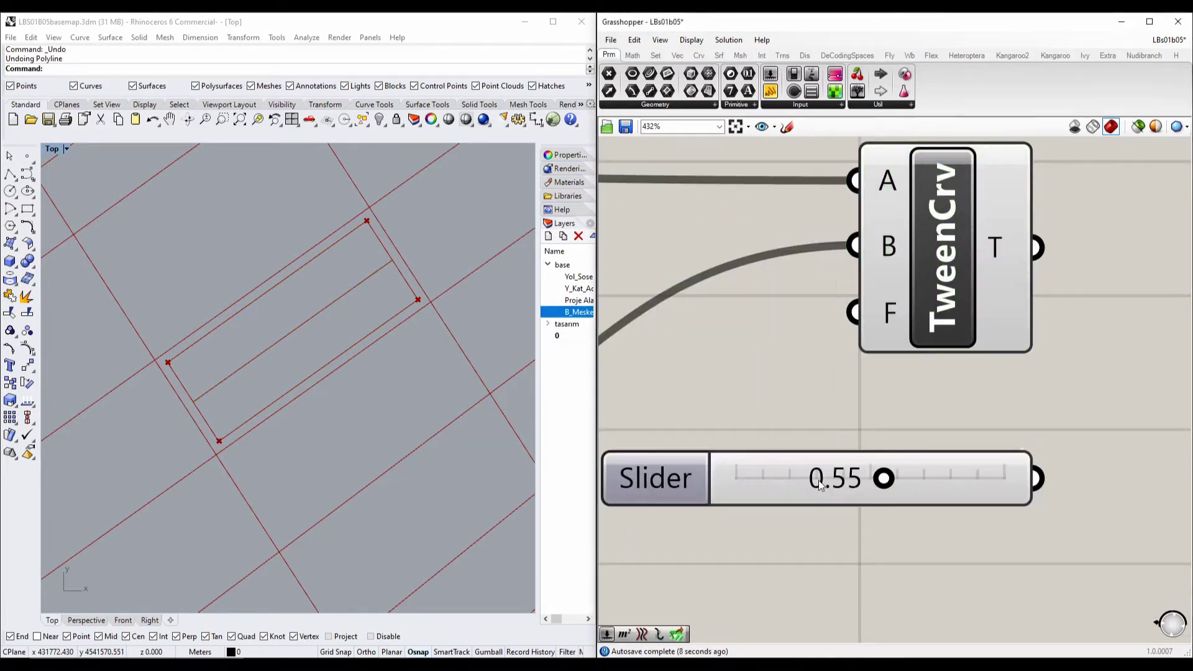
left_click_drag(1036, 478, 856, 312)
left_click_drag(935, 294, 1086, 305)
left_click_drag(873, 480, 903, 506)
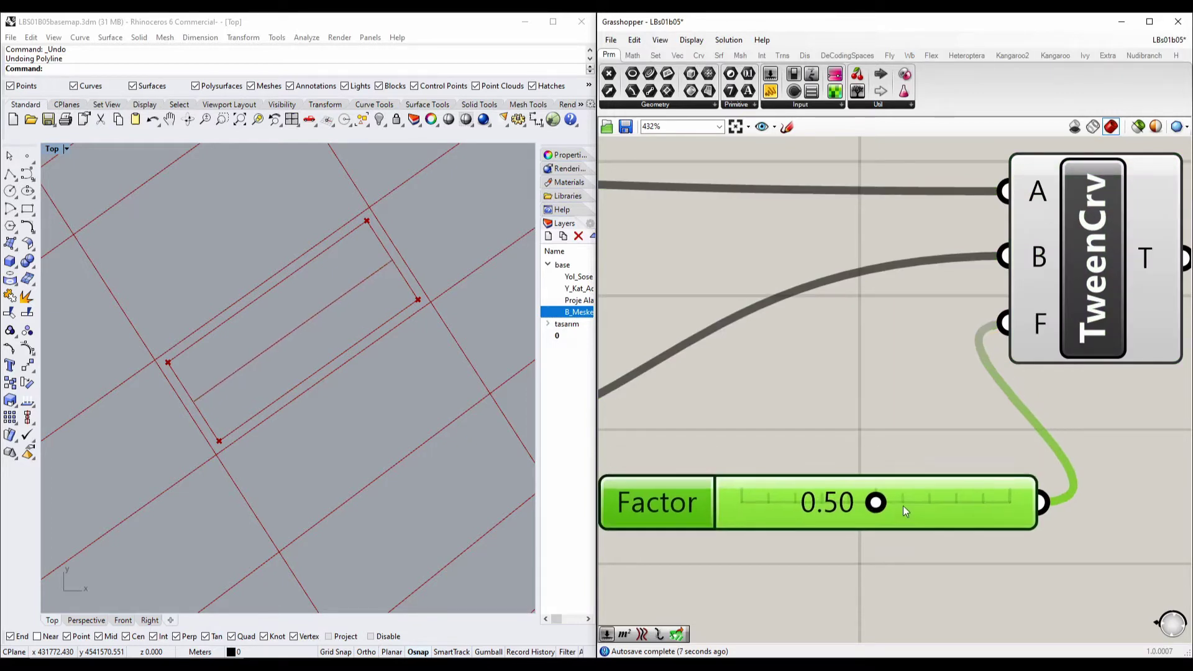
Step: Move Tween Curve farther away from its Factor slider
right_click_drag(857, 396, 761, 392)
scroll(762, 393, "down", 5)
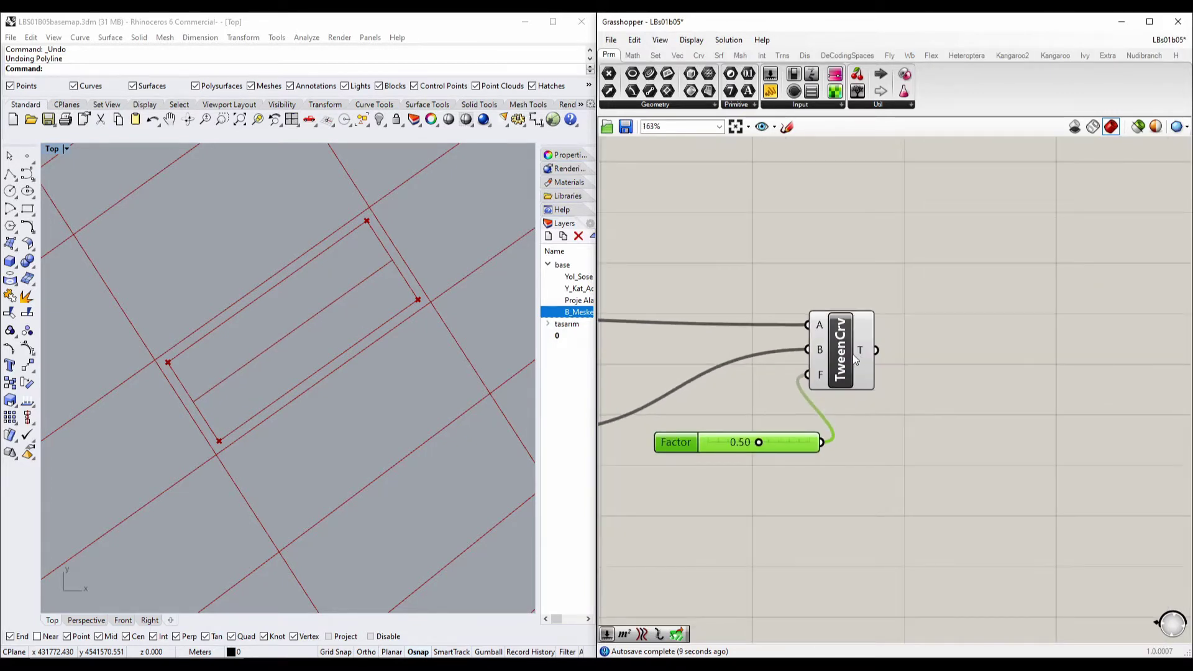
left_click_drag(855, 361, 974, 337)
right_click_drag(974, 347, 801, 346)
double_click(917, 351)
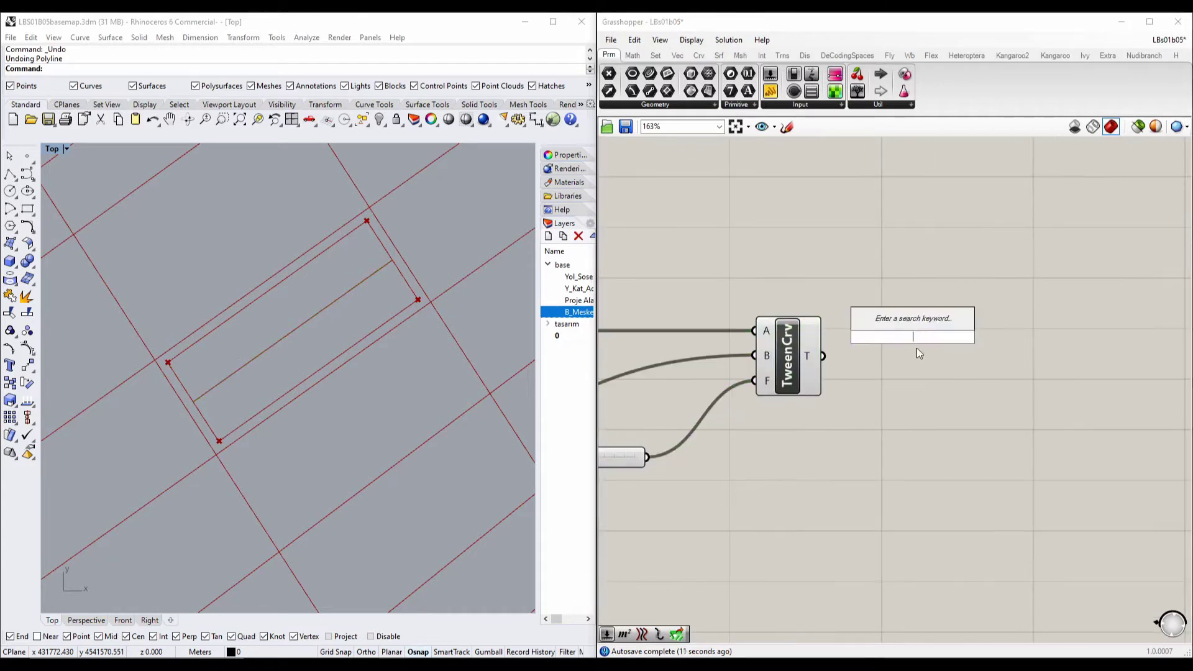
type("ex")
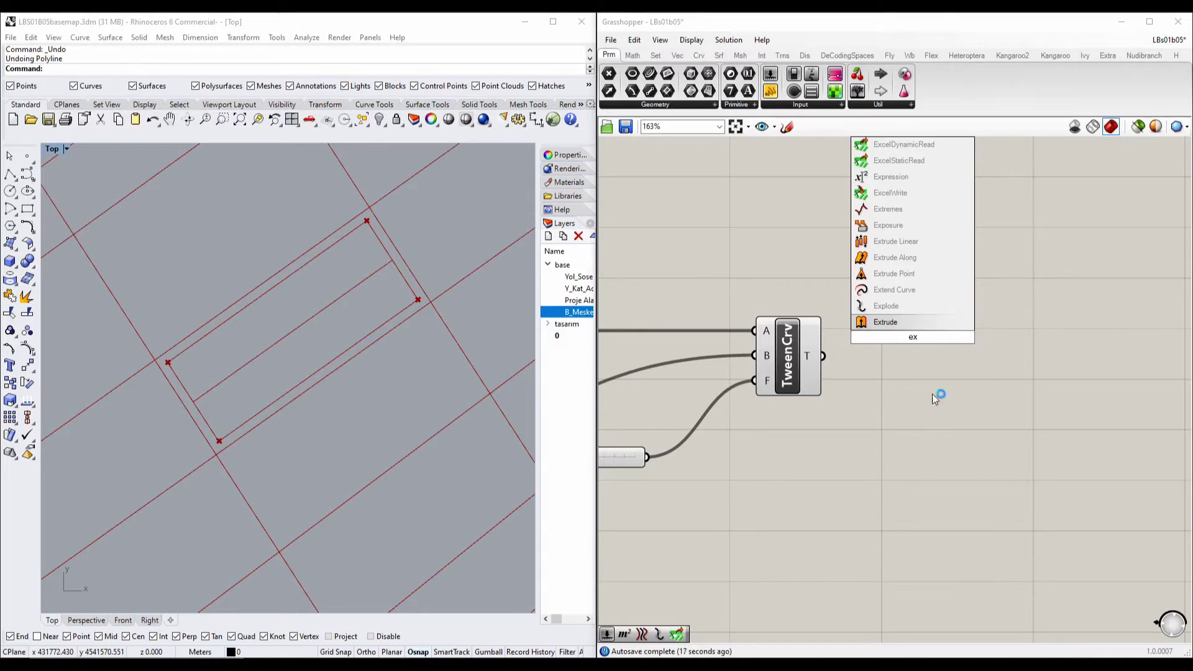
Step: Add an Extend Curve component beyond Tween Curve and connect Tween Curve's T output to its C input
right_click_drag(753, 246, 681, 291)
double_click(831, 391)
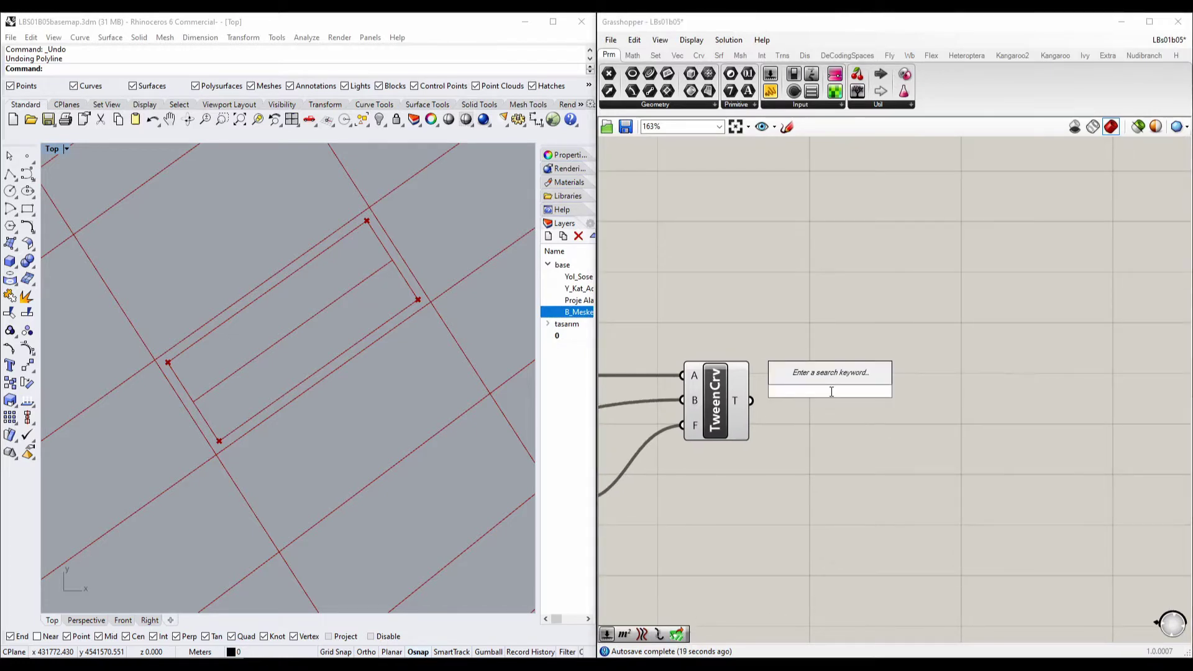
type("exte")
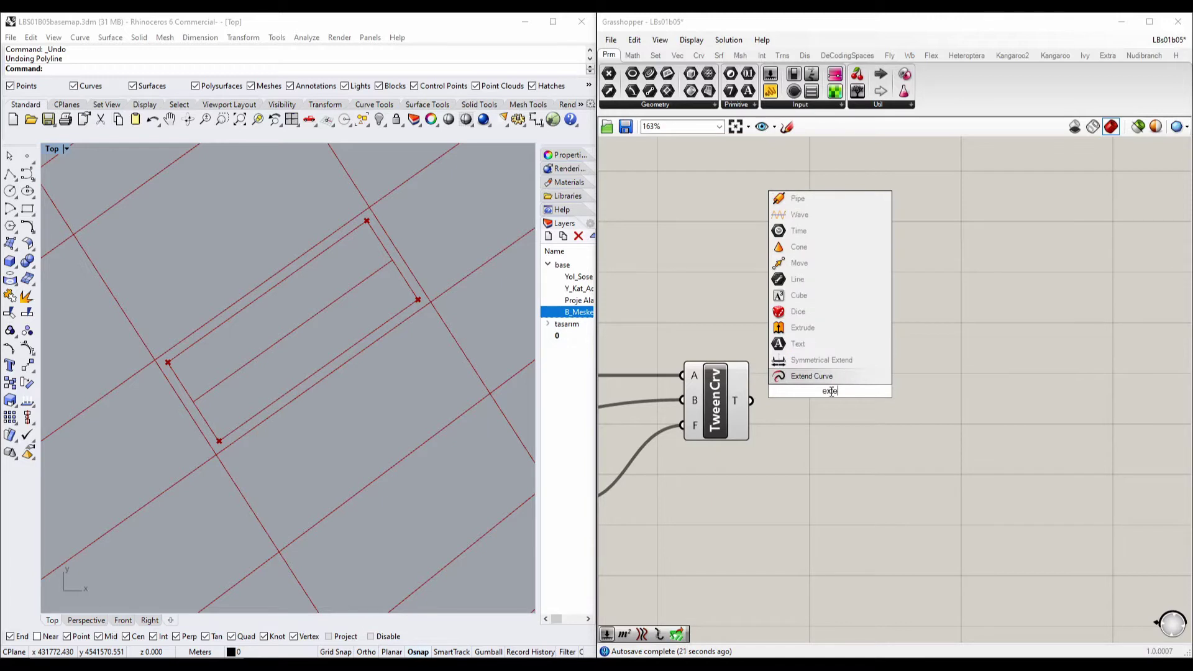
left_click(832, 376)
left_click_drag(751, 401, 798, 359)
left_click_drag(833, 395, 1007, 414)
Step: Add a number slider set to 50 and connect it to Extend Curve's L0 and L1 inputs, leaving more room between the components
left_click(868, 486)
double_click(869, 490)
type("50")
key("Return")
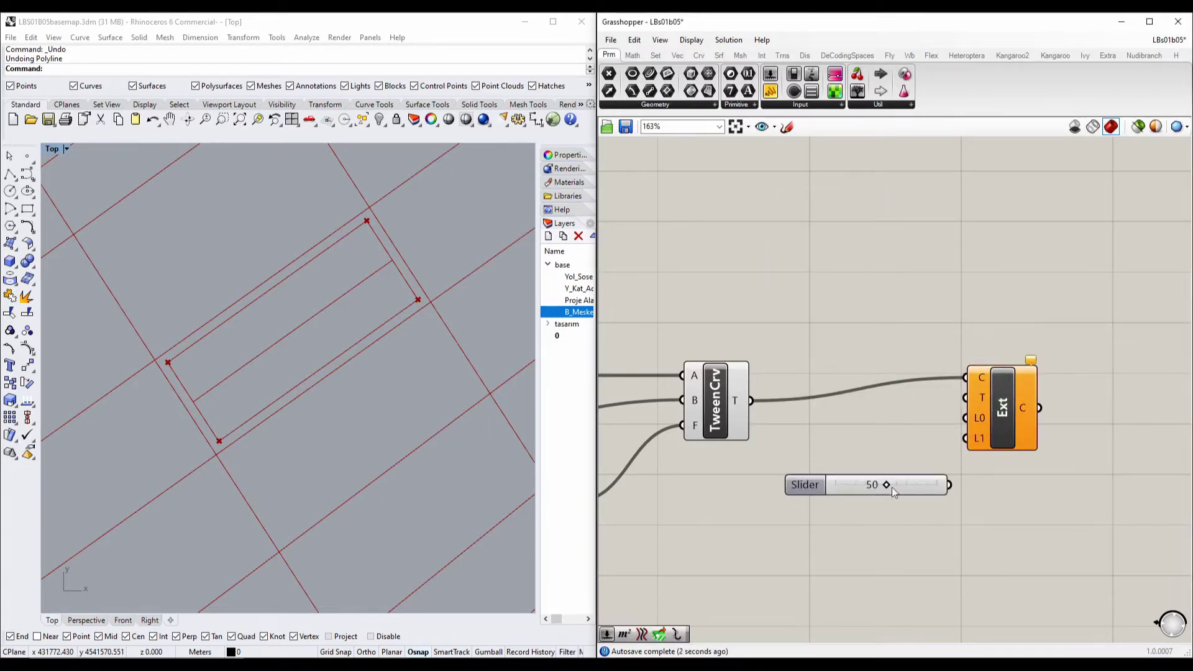
left_click_drag(950, 486, 965, 438)
left_click_drag(953, 485, 1067, 441)
Step: Add a Trim with Region component above Extend Curve and connect the extended curve to its C input
double_click(1019, 248)
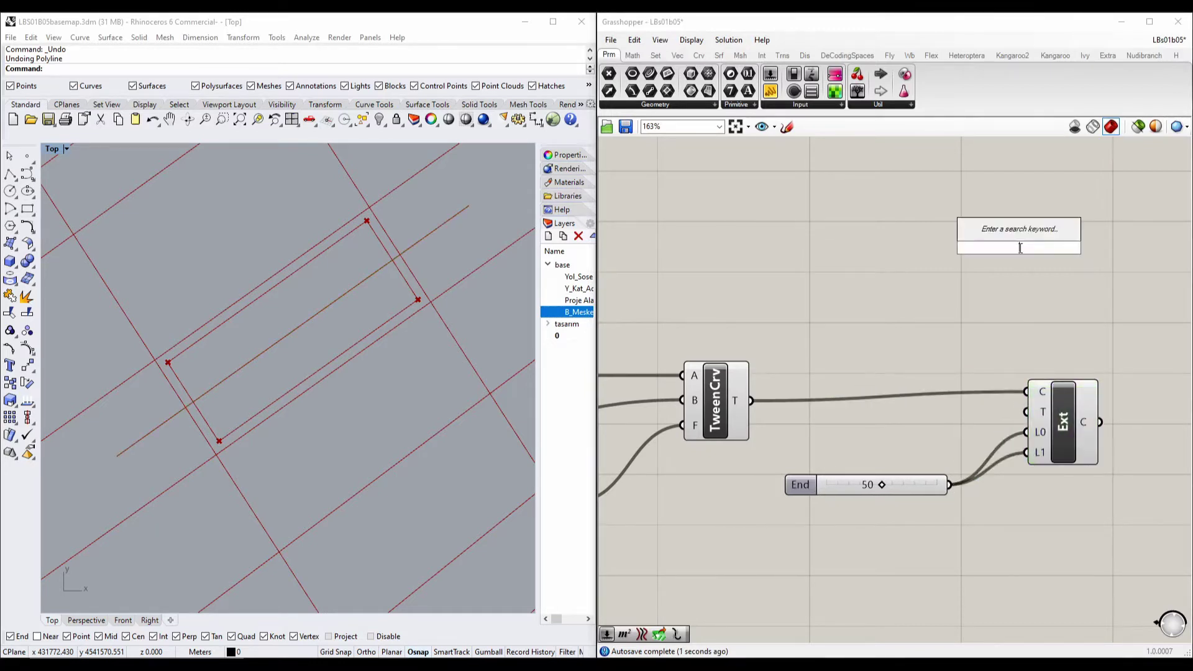
type("trim")
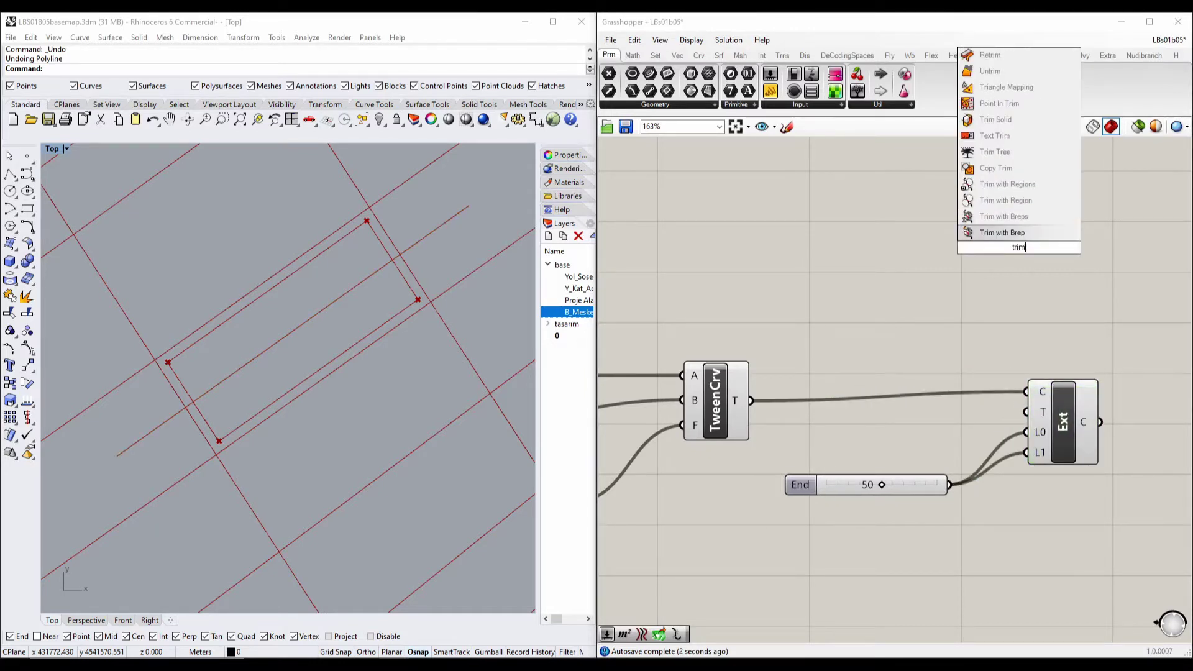
left_click(1020, 203)
right_click_drag(1015, 265, 871, 281)
left_click_drag(871, 273, 1057, 332)
left_click_drag(956, 439, 1021, 303)
Step: Connect the offset parcel outline that feeds Explode to the R input of Trim with Region
scroll(933, 359, "down", 5)
scroll(704, 382, "up", 3)
scroll(695, 401, "up", 2)
right_click_drag(694, 402, 977, 386)
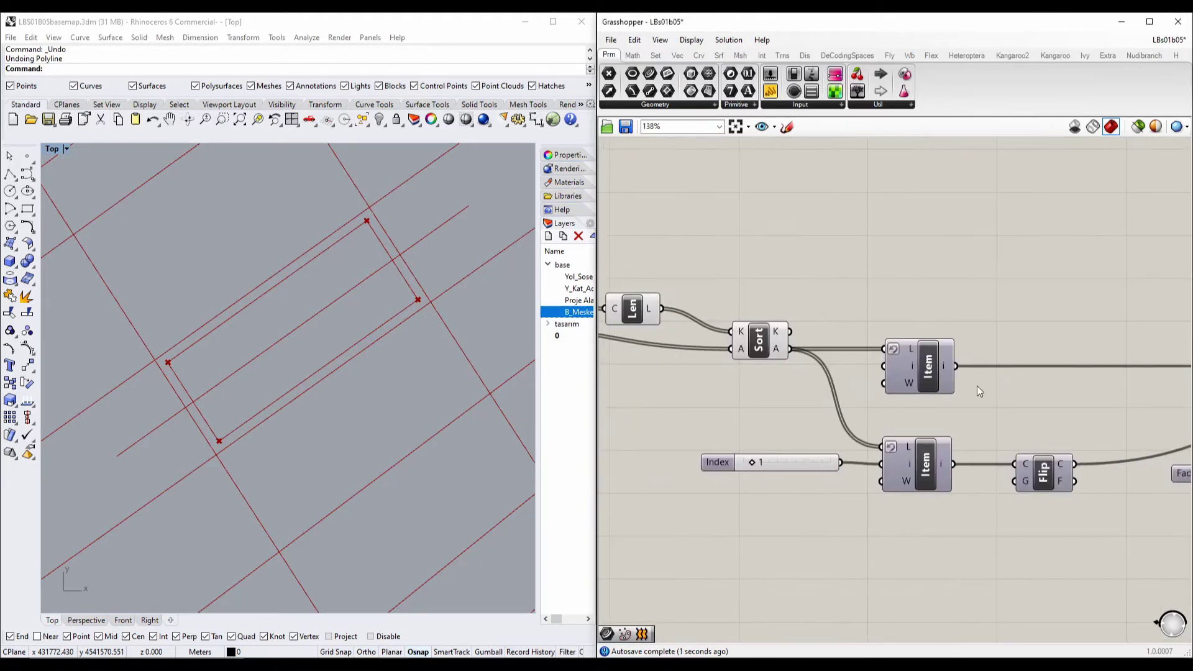
left_click(770, 341)
right_click_drag(705, 344, 1059, 410)
left_click(813, 404)
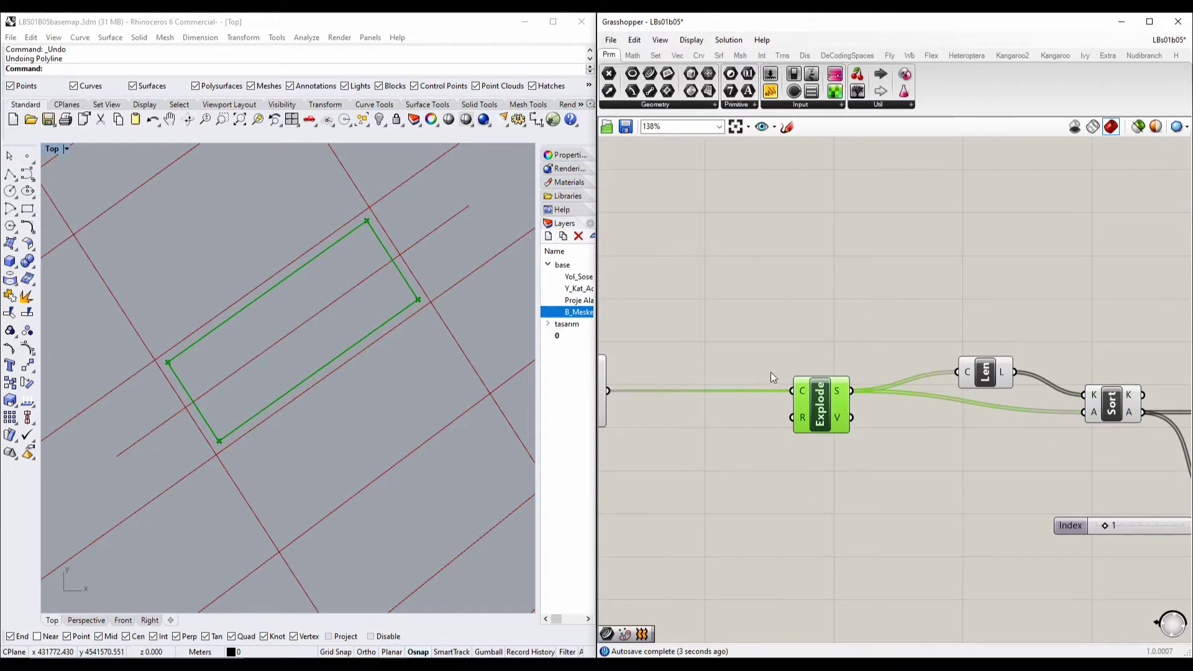
right_click_drag(771, 373, 948, 409)
left_click(770, 418)
left_click_drag(788, 429, 973, 446)
scroll(869, 311, "down", 6)
scroll(978, 351, "up", 6)
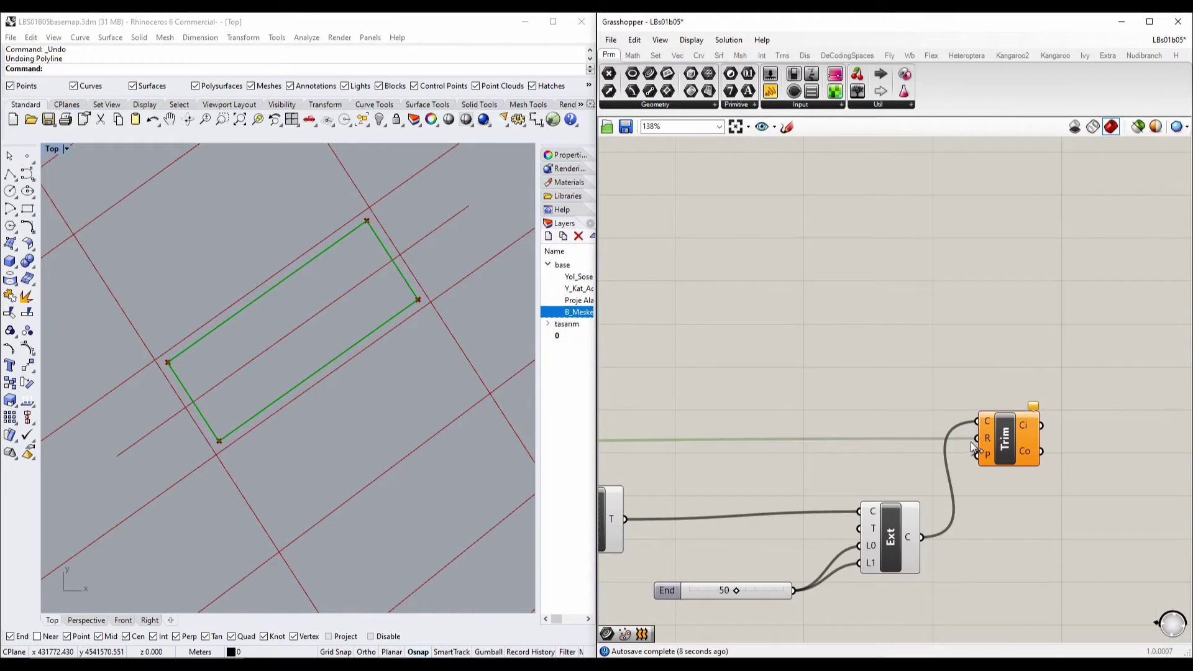
Step: Add a Curve parameter and connect Trim's Ci output to it
left_click(1005, 438)
double_click(1056, 365)
type("cur")
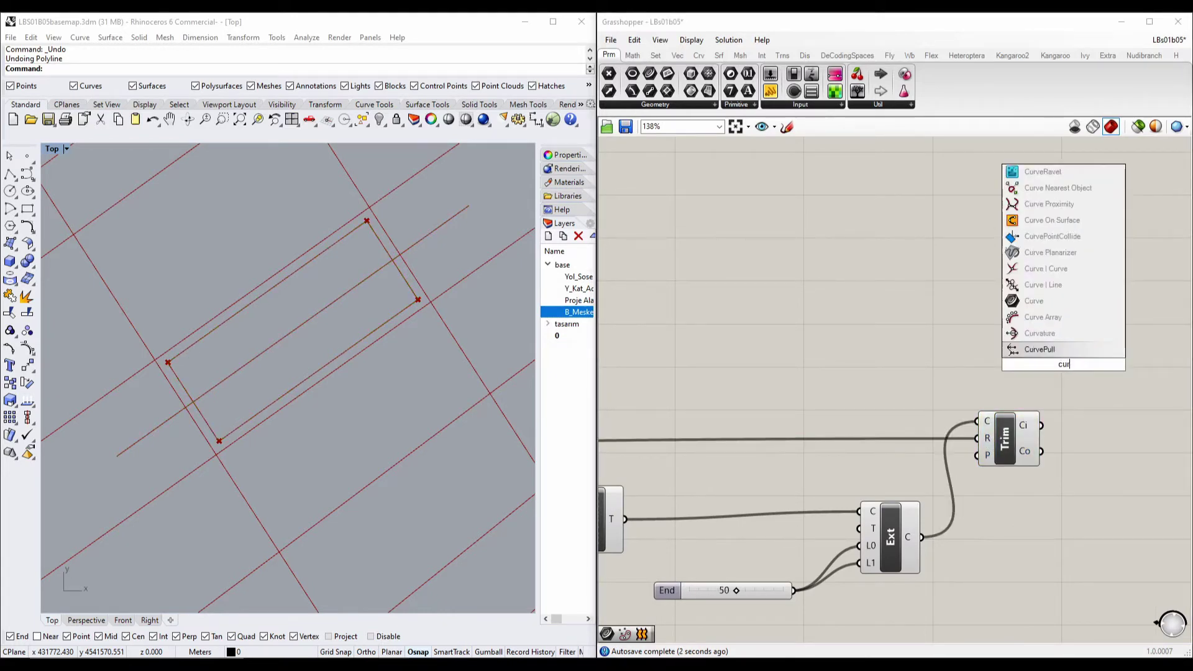
left_click(1034, 301)
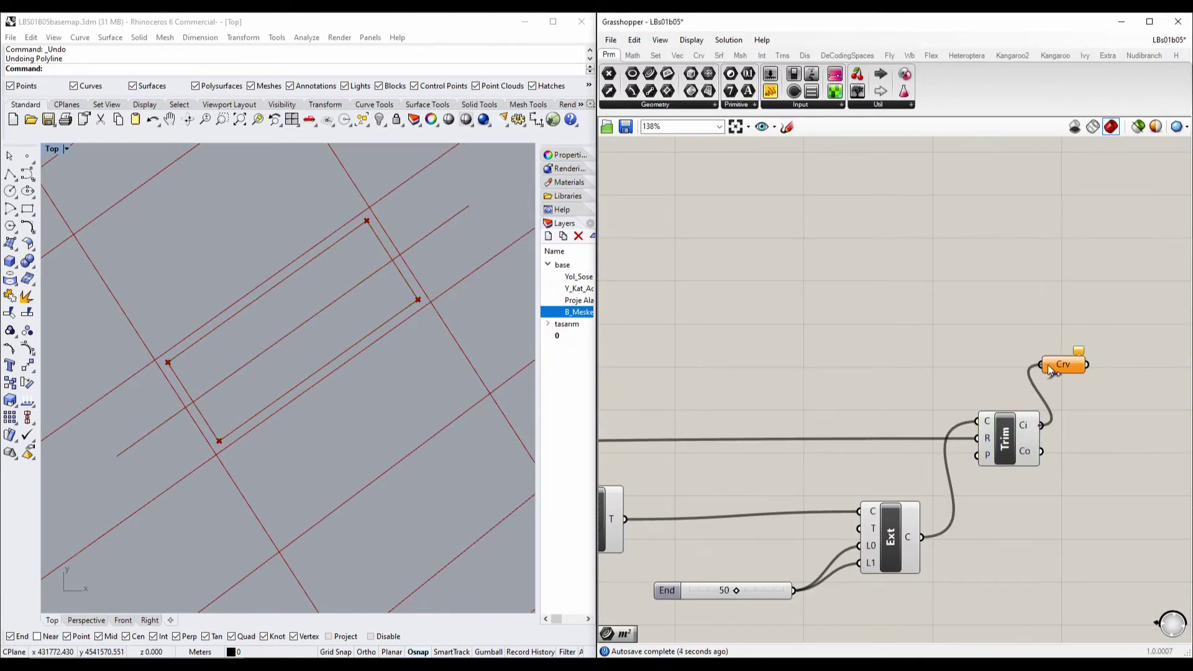
right_click_drag(924, 482, 1002, 368)
Step: Compare the tweened, extended and trimmed centre lines with the offset outline by selecting their components in turn
scroll(1002, 368, "down", 5)
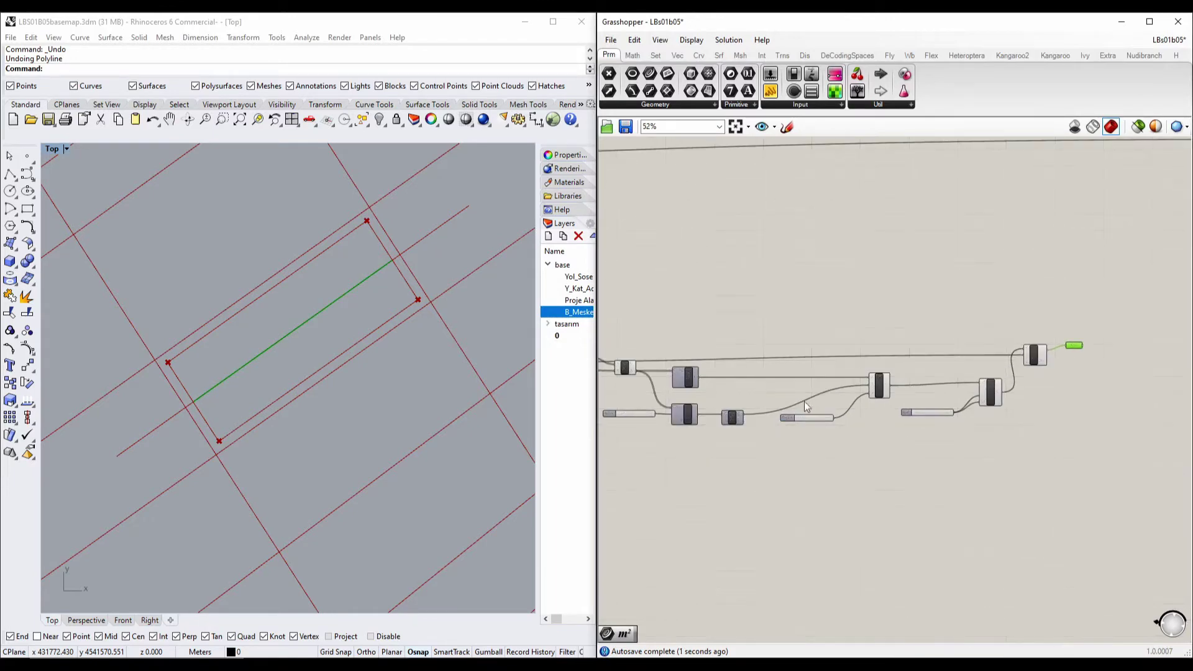
scroll(863, 403, "up", 5)
left_click(899, 378)
scroll(377, 304, "up", 6)
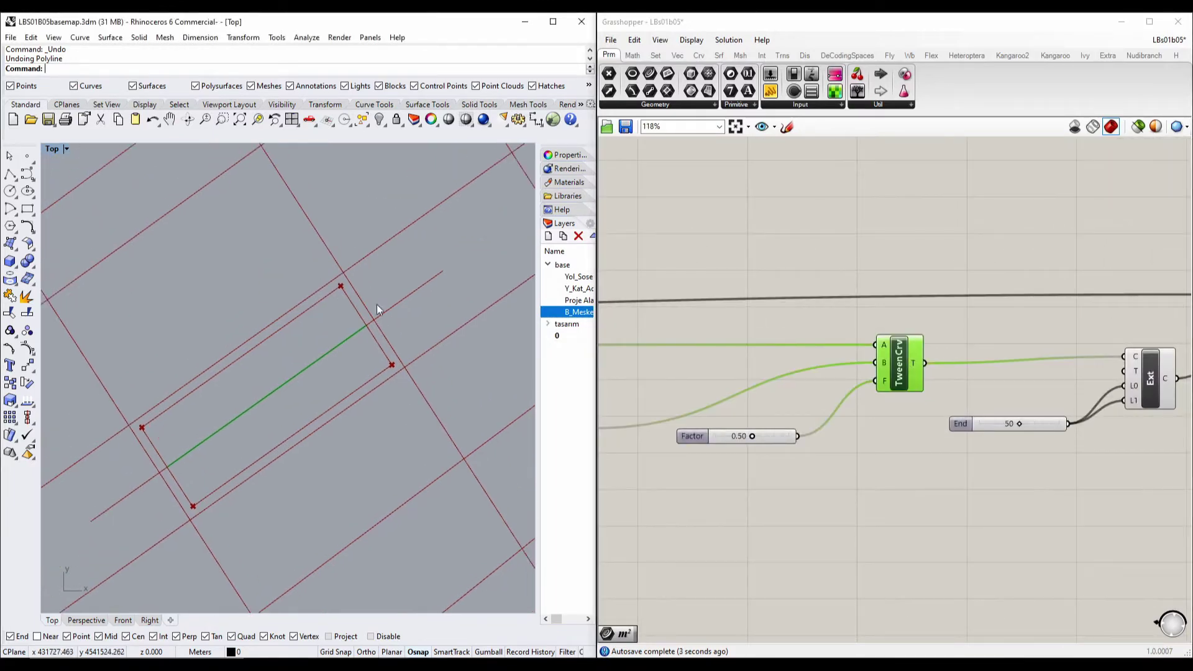
scroll(271, 422, "up", 10)
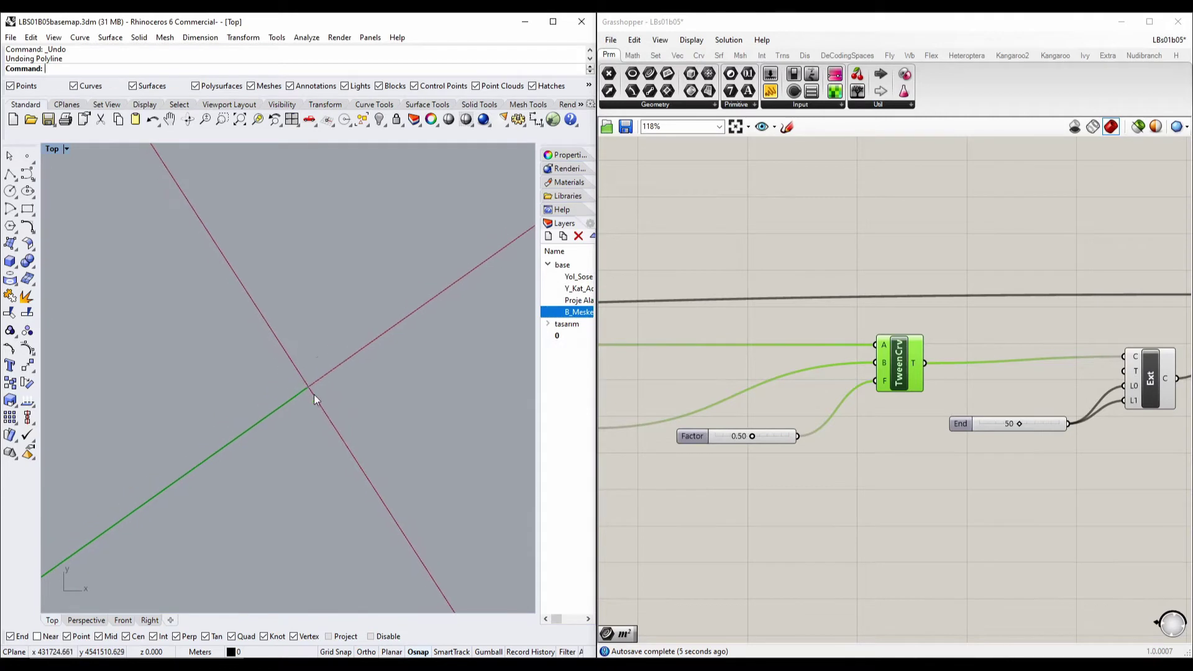
scroll(313, 396, "down", 5)
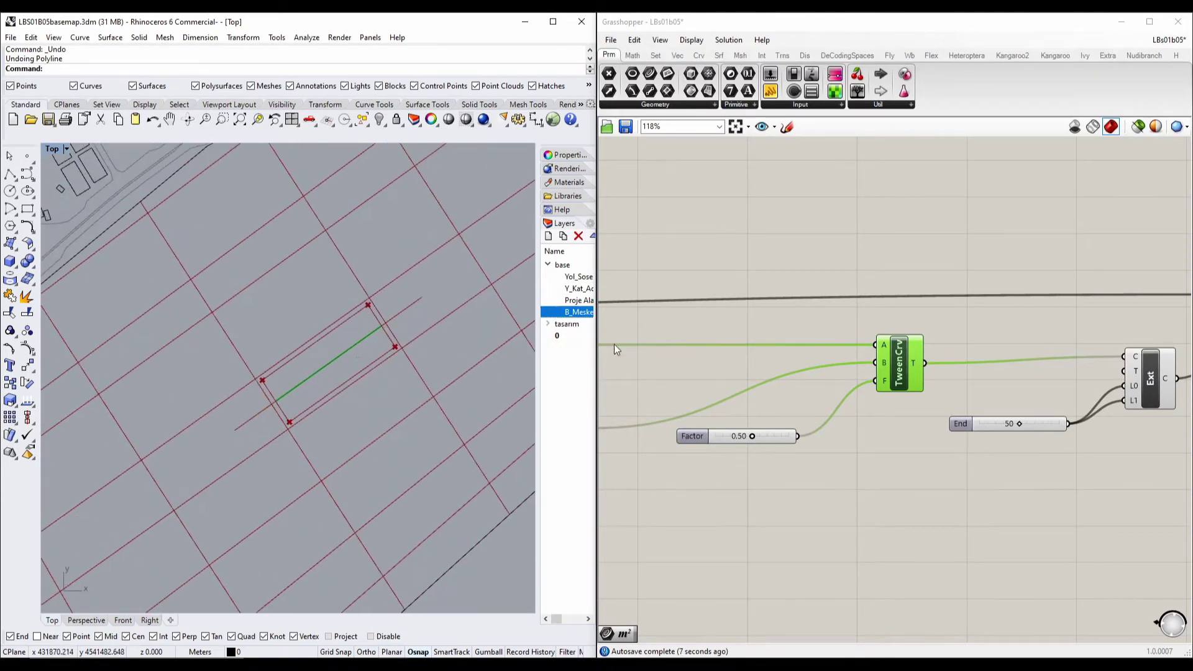
right_click_drag(1179, 385, 964, 415)
left_click(975, 403)
left_click(1059, 293)
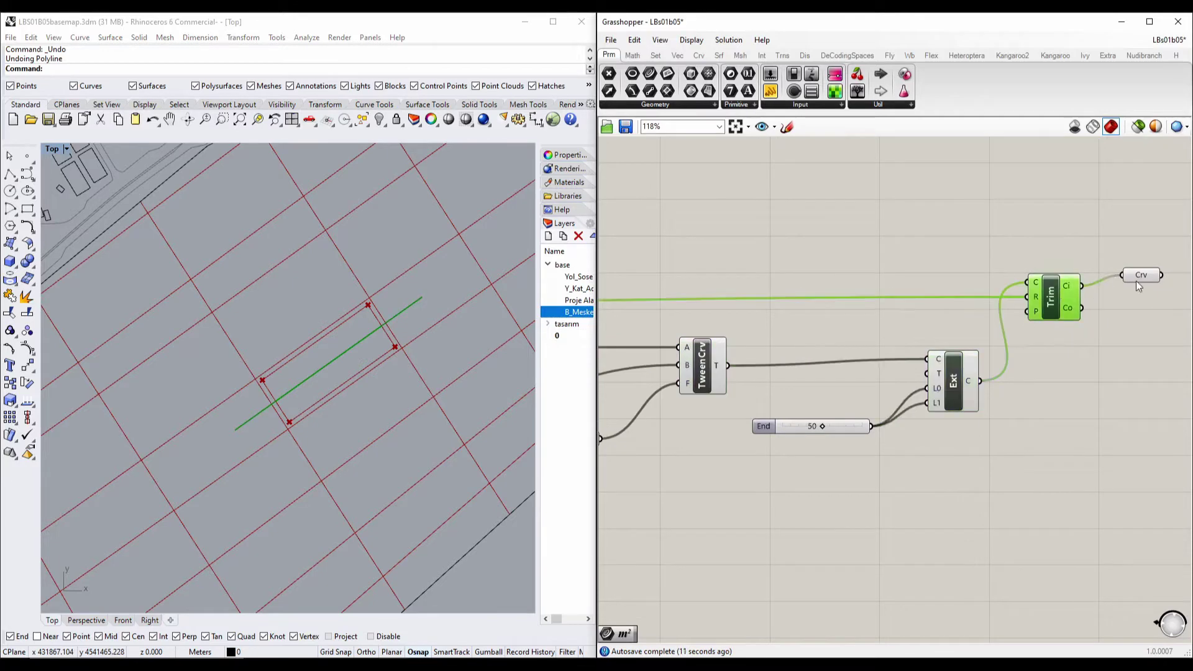
left_click(1142, 276)
Step: Turn off the preview of Tween Curve, Extend Curve and Trim with Region, and check the trimmed centre line in the viewport
scroll(874, 430, "down", 4)
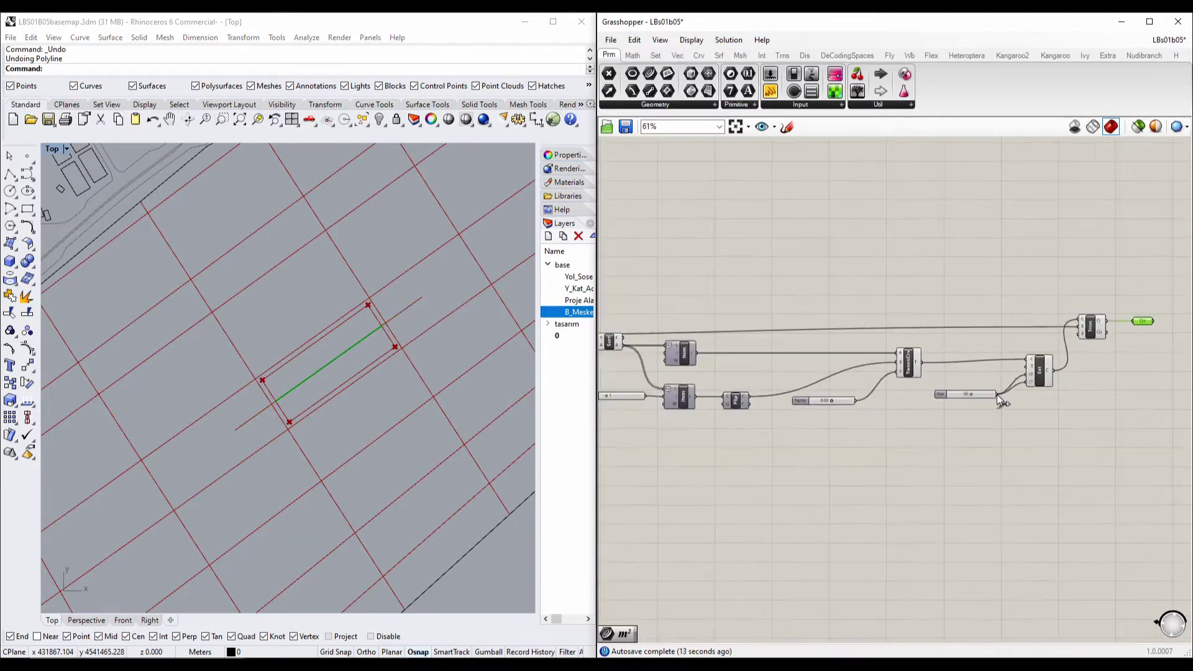
left_click_drag(1075, 457, 802, 295)
right_click(899, 261)
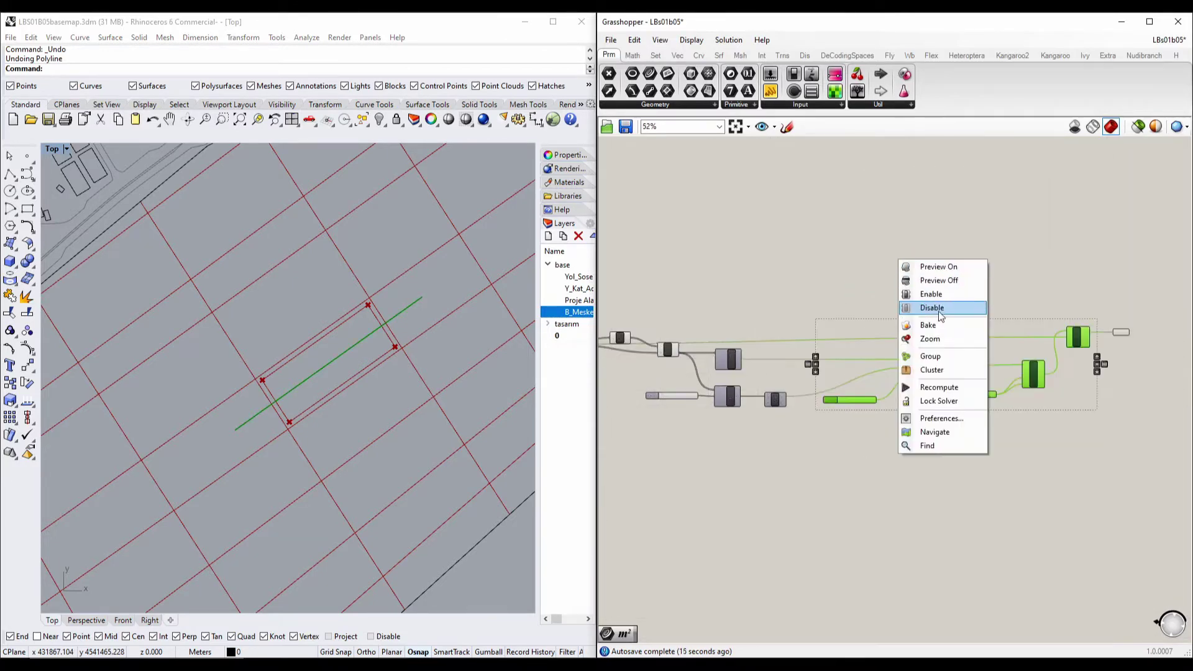
left_click(943, 283)
right_click_drag(993, 335, 885, 353)
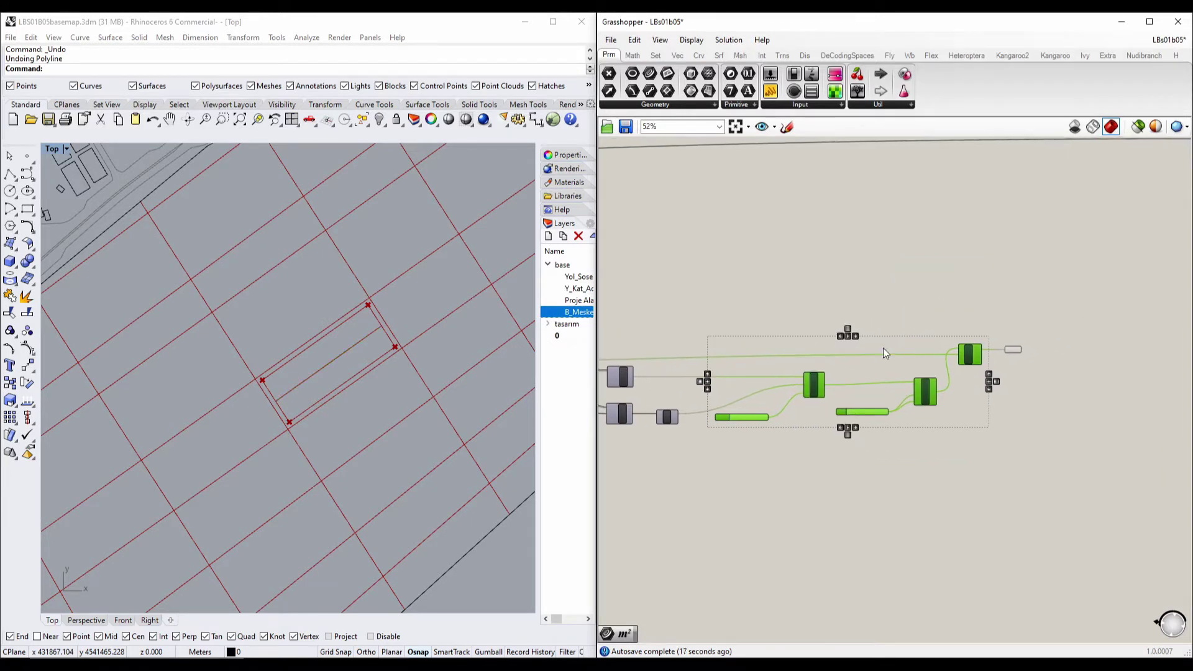
left_click(1013, 352)
scroll(330, 397, "up", 3)
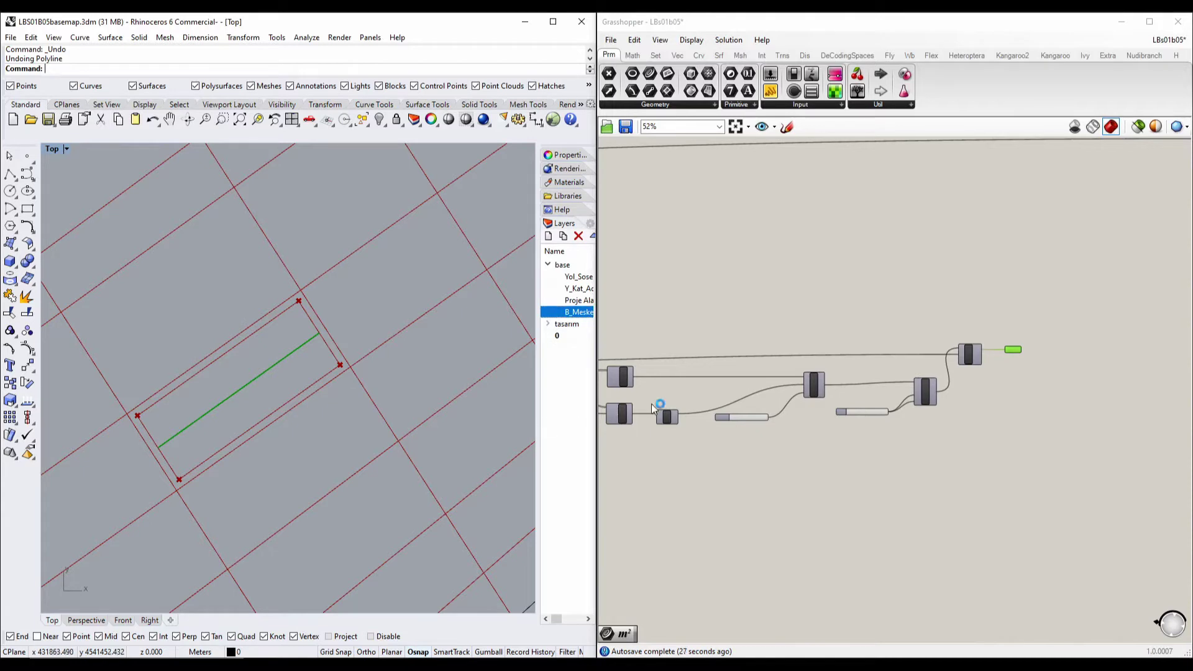
scroll(251, 408, "up", 5)
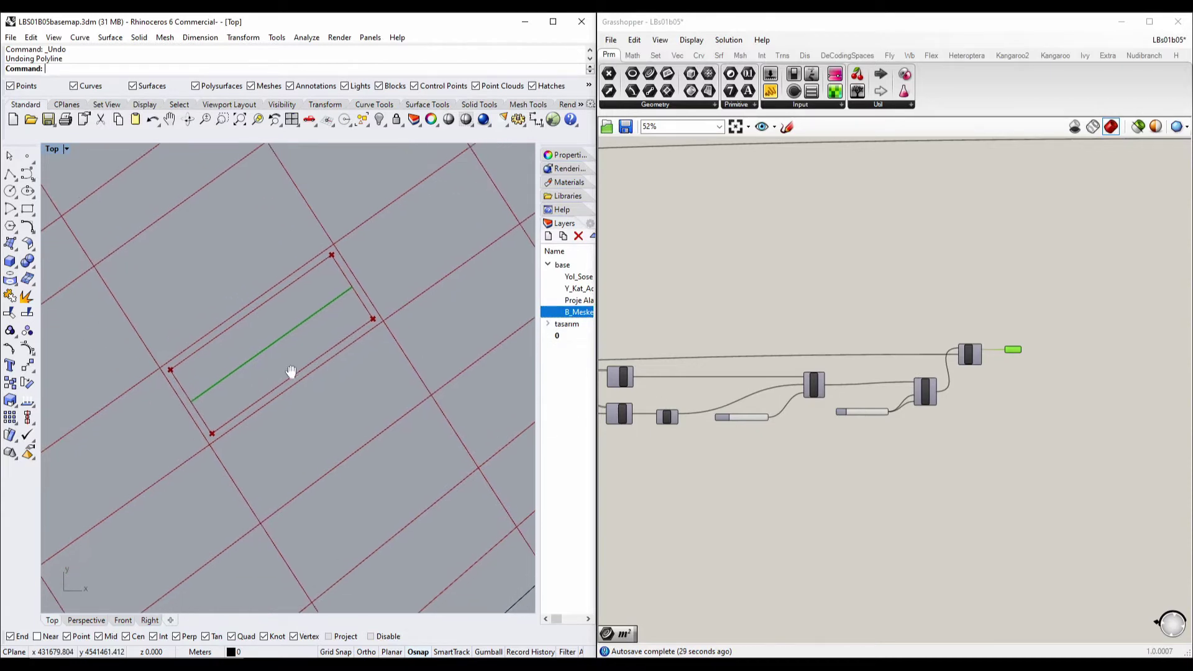
scroll(439, 294, "down", 4)
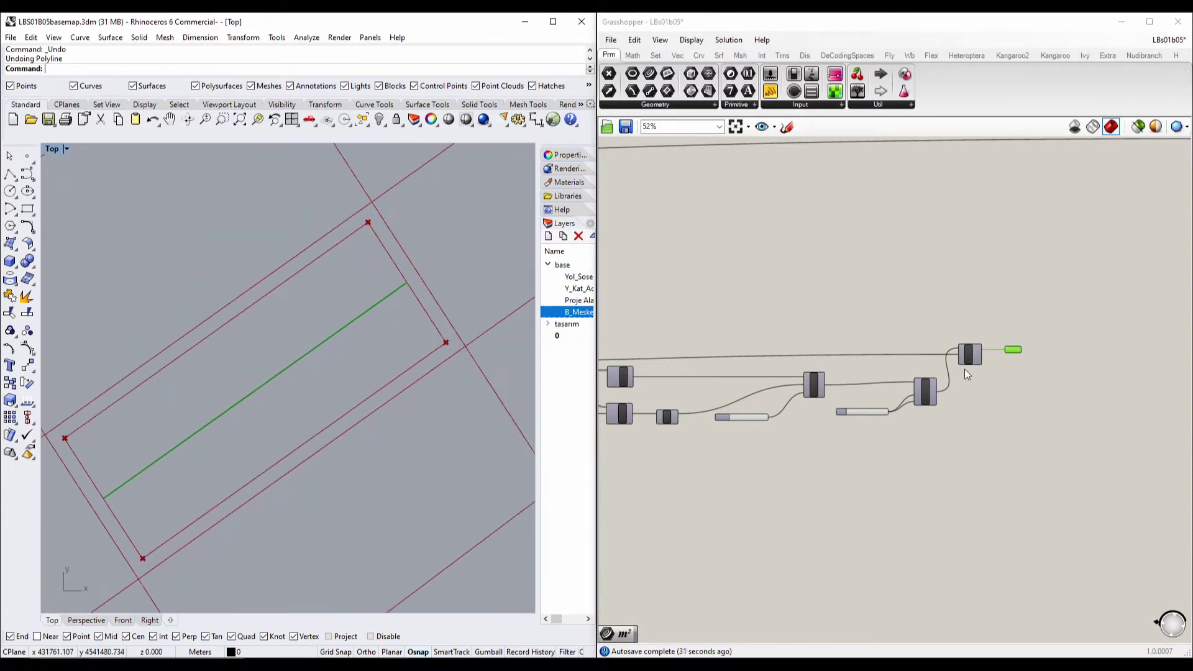
Step: Connect a Length component to the Curve parameter to measure the trimmed centre line, and delete that component
scroll(945, 346, "up", 5)
left_click(937, 416)
double_click(937, 416)
type("le")
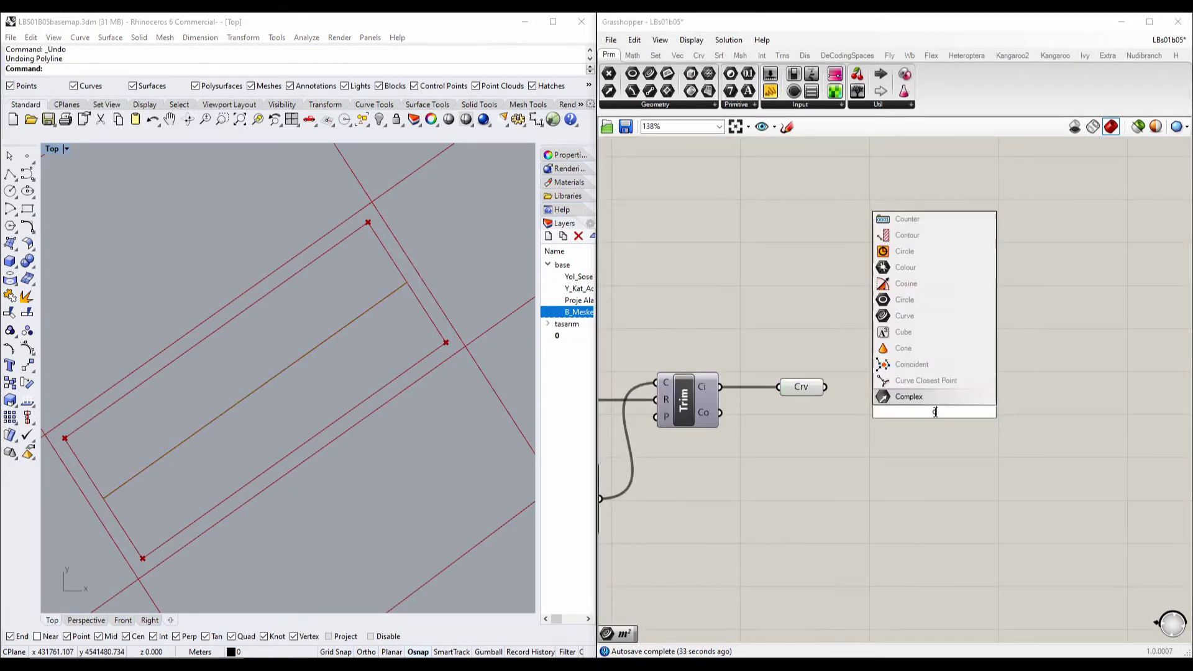
type("ng")
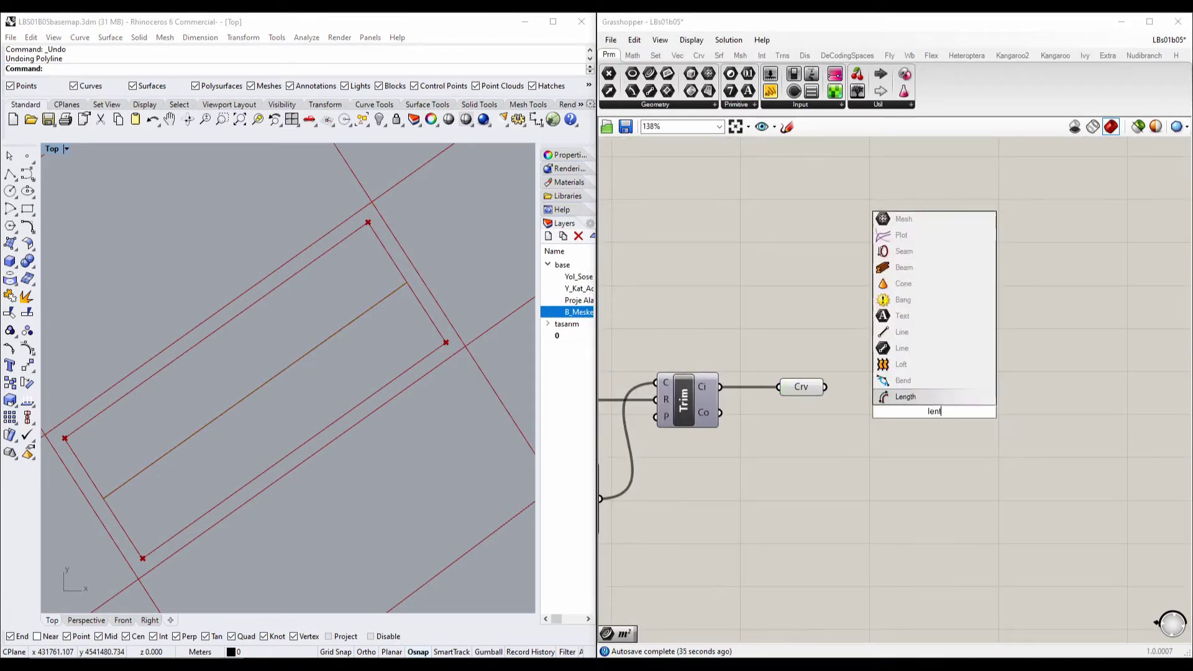
left_click(933, 399)
left_click_drag(877, 400, 941, 397)
mouse_move(951, 393)
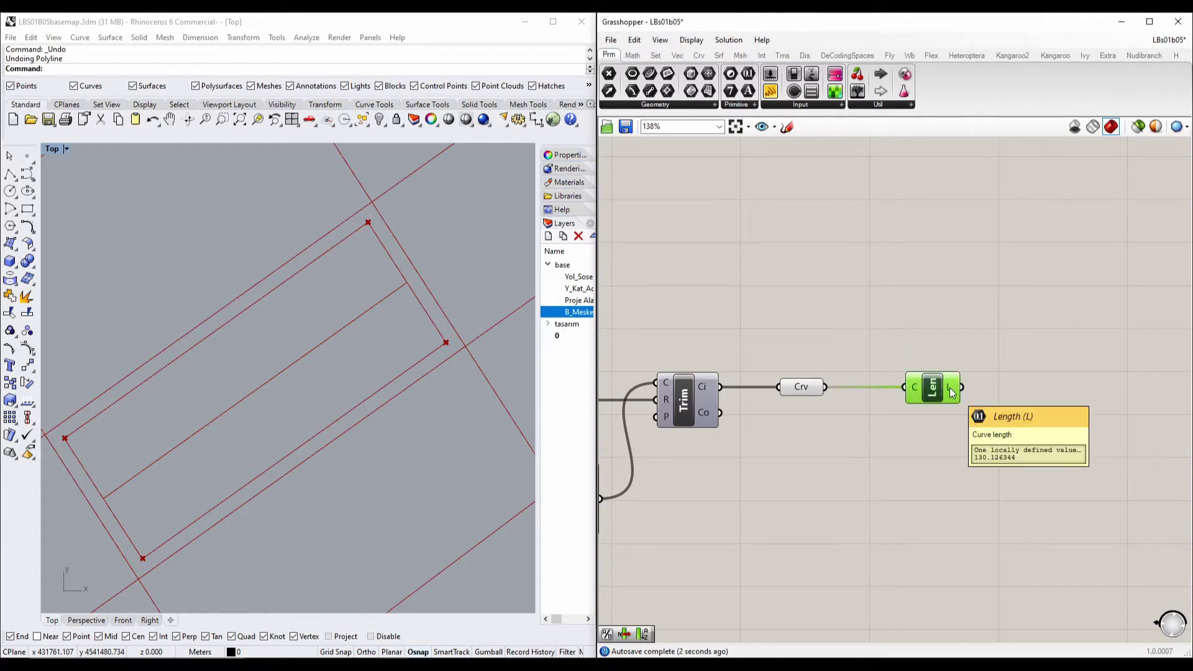
left_click(260, 371)
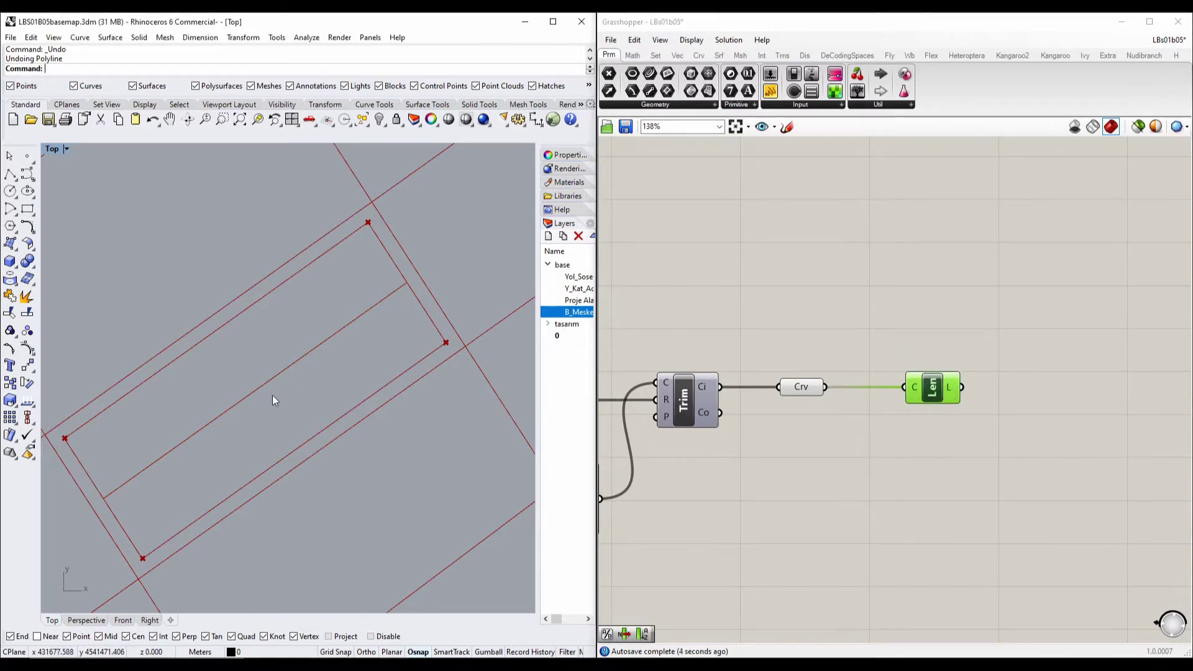
right_click_drag(271, 396, 327, 335)
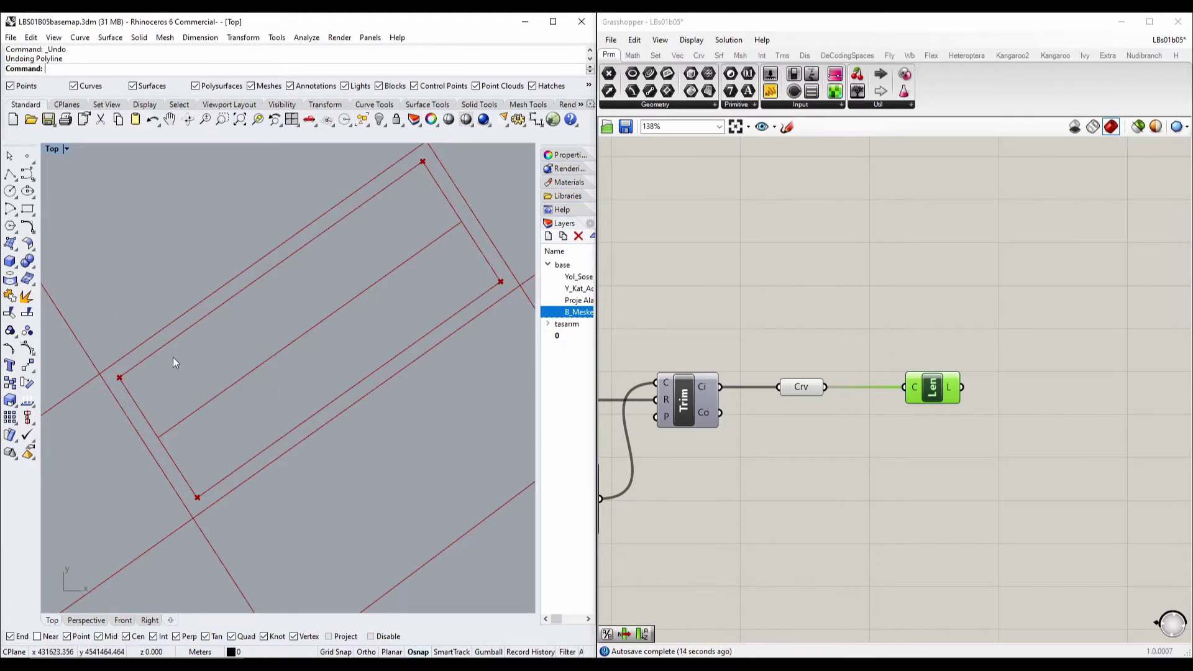
key("Delete")
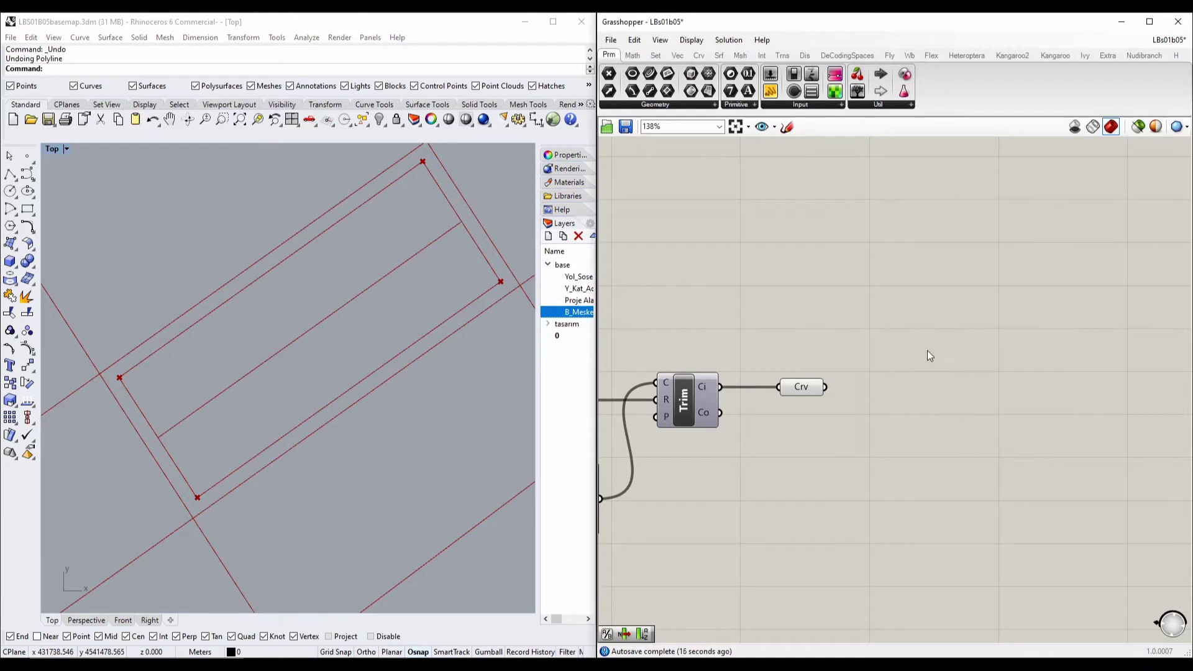
Step: Add a Divide Curve component and connect the Curve parameter holding the trimmed centre line to its C input
double_click(927, 350)
type("div")
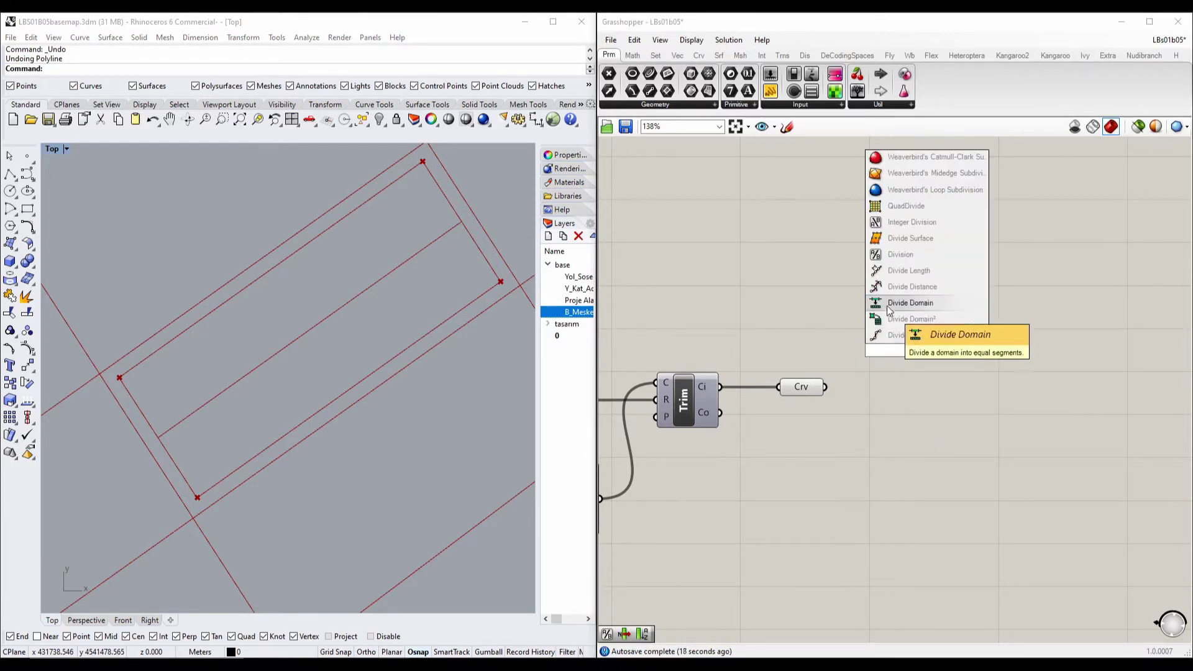
left_click(914, 336)
left_click_drag(826, 386, 1000, 418)
Step: Add a number slider set to 6, connect it to Divide Curve's N input and align the component with the Curve parameter
double_click(900, 472)
type("6")
key("Return")
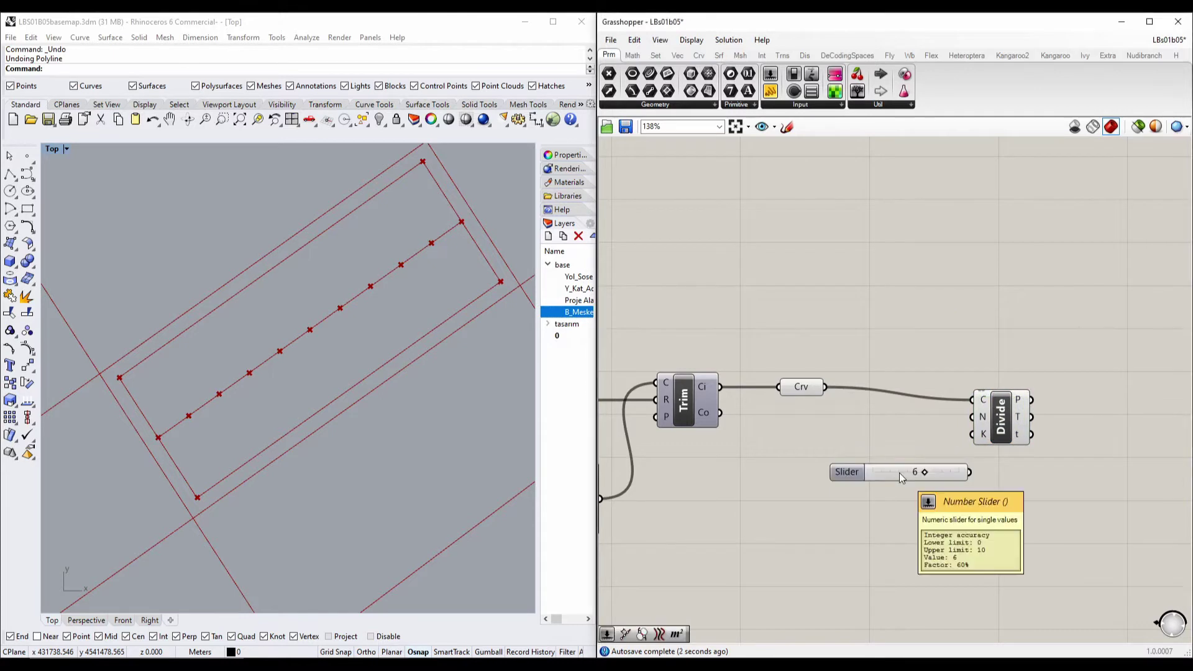
left_click_drag(904, 473, 1016, 405)
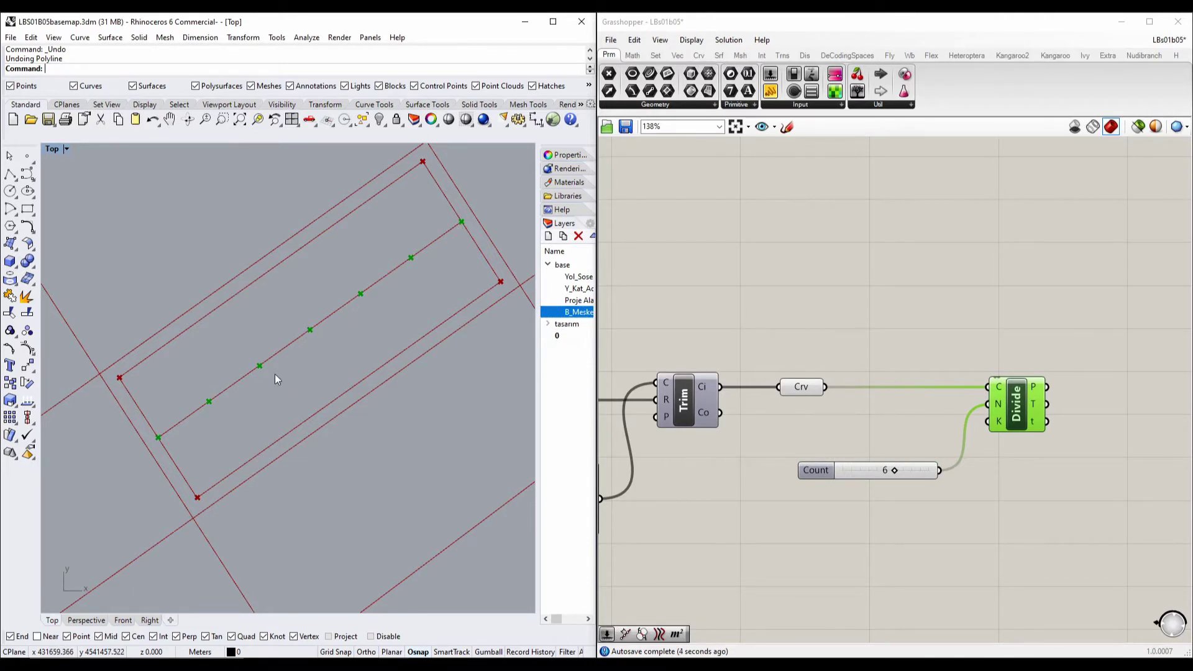
right_click_drag(256, 408, 244, 458)
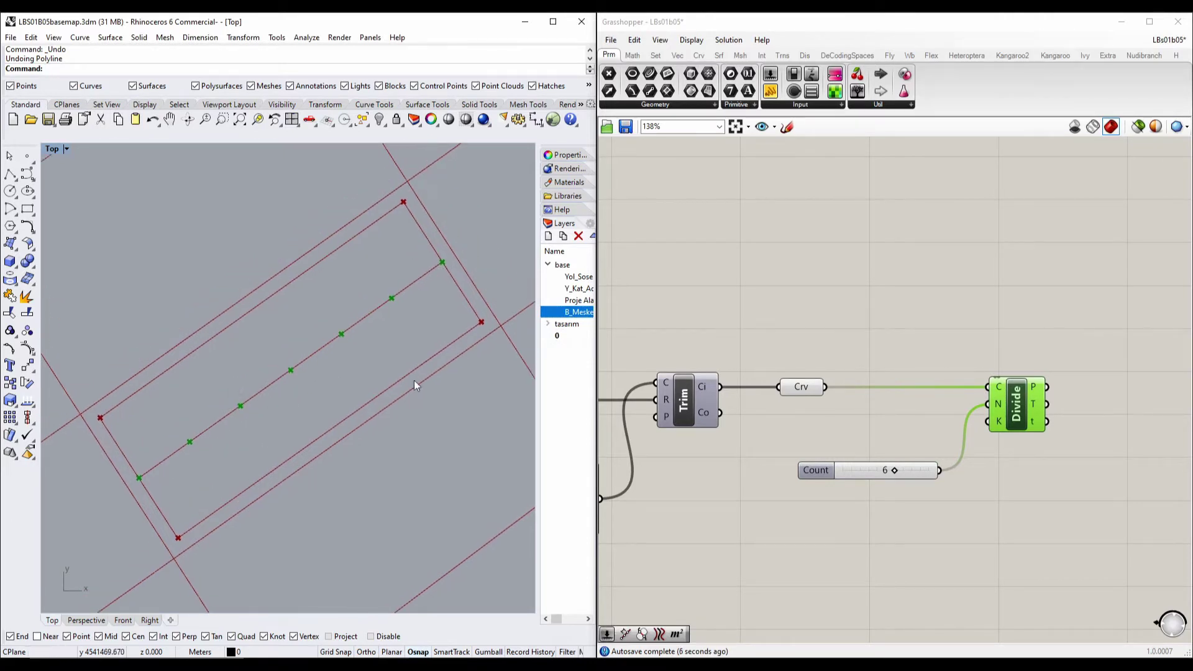
Step: Add a Pull Point component, connecting Divide Curve's points to its P input and the upper List Item's curve to its G input
double_click(933, 308)
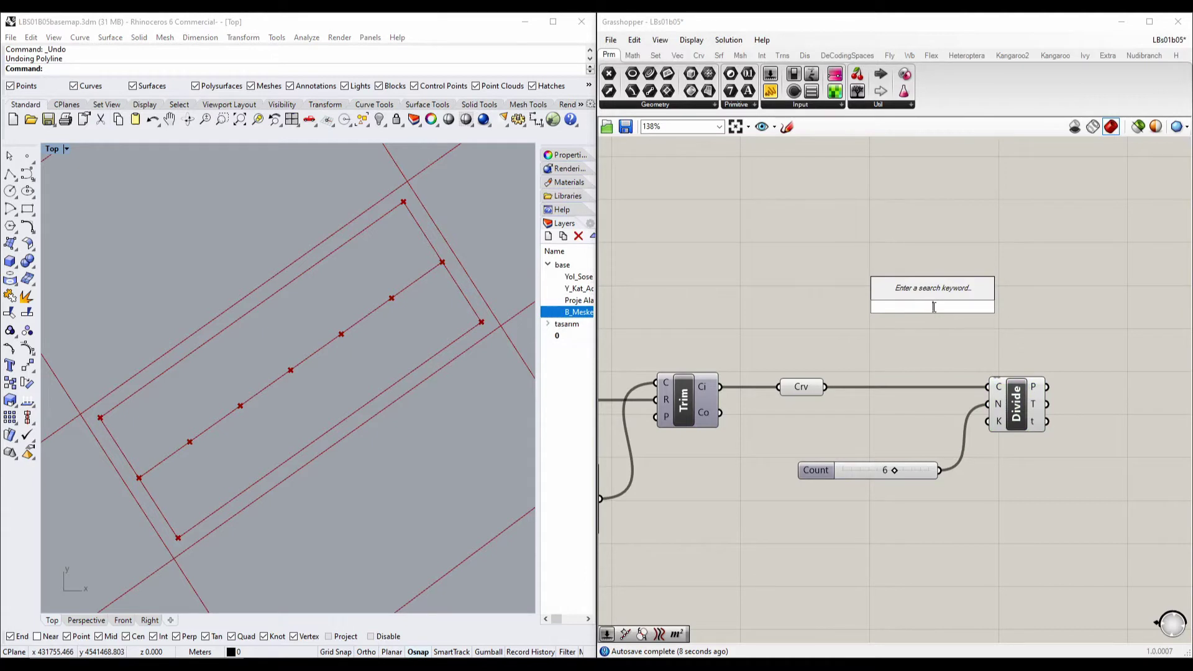
type("pul")
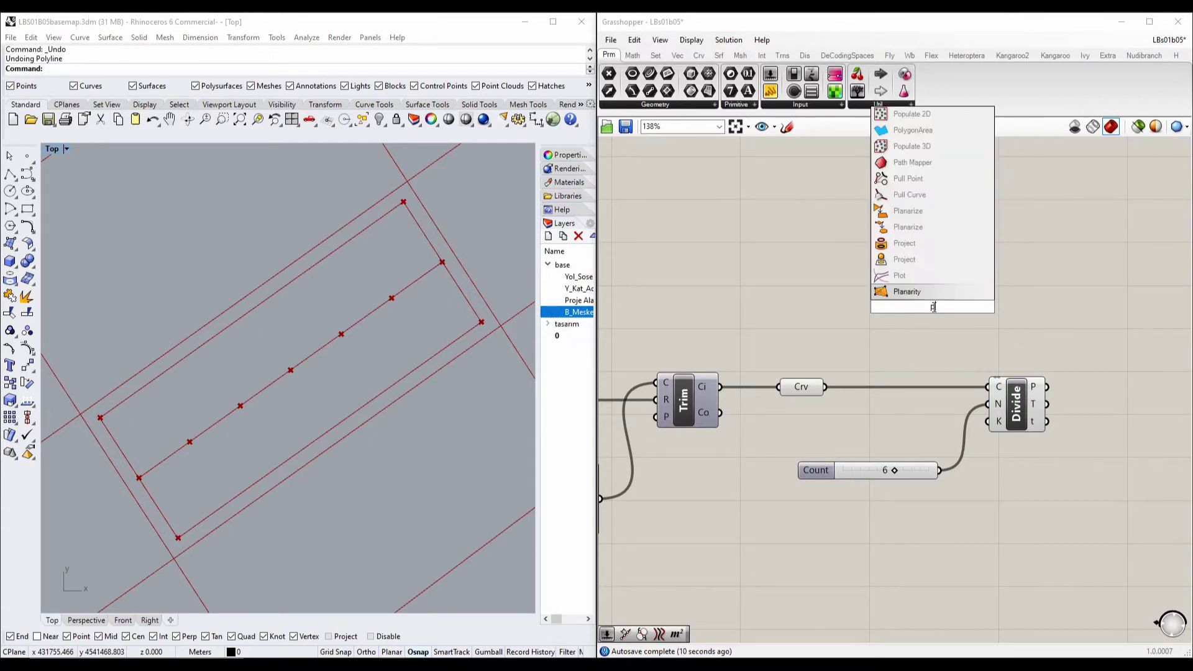
left_click(908, 275)
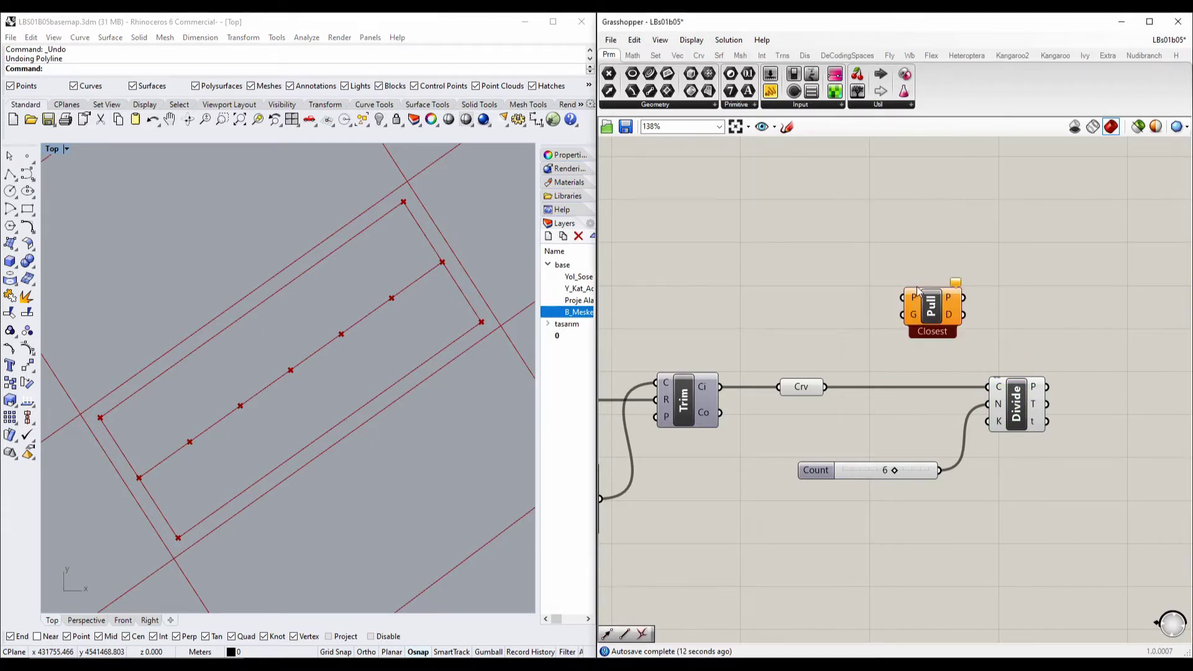
left_click_drag(910, 336, 1054, 295)
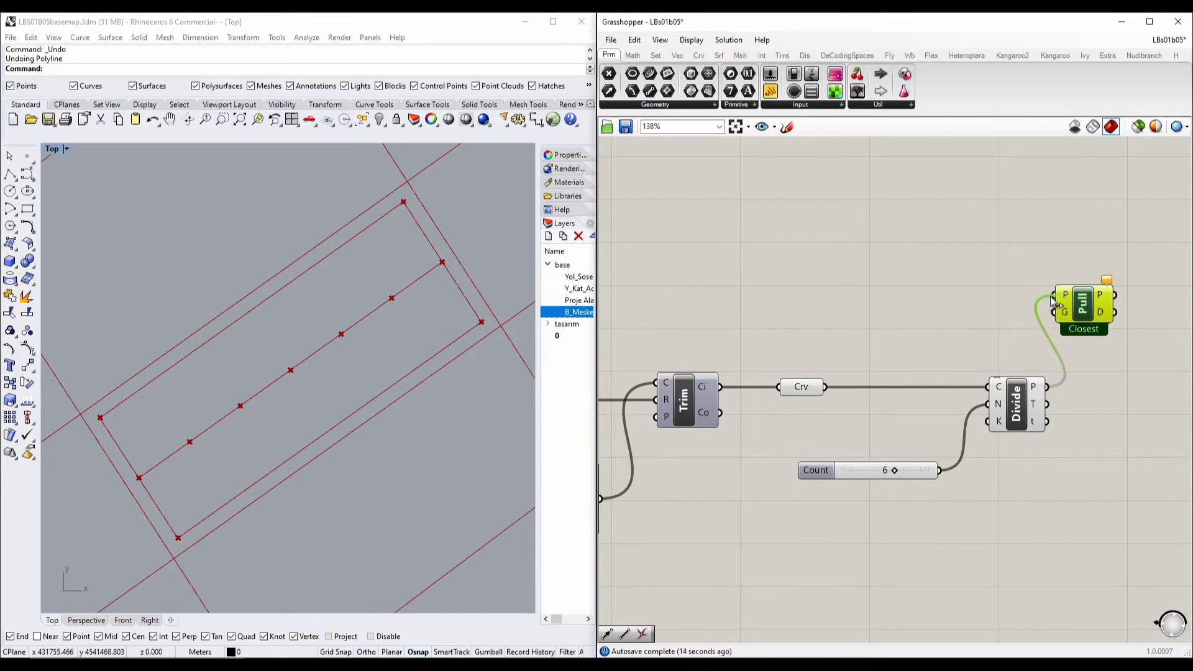
scroll(1020, 319, "down", 5)
scroll(781, 350, "up", 5)
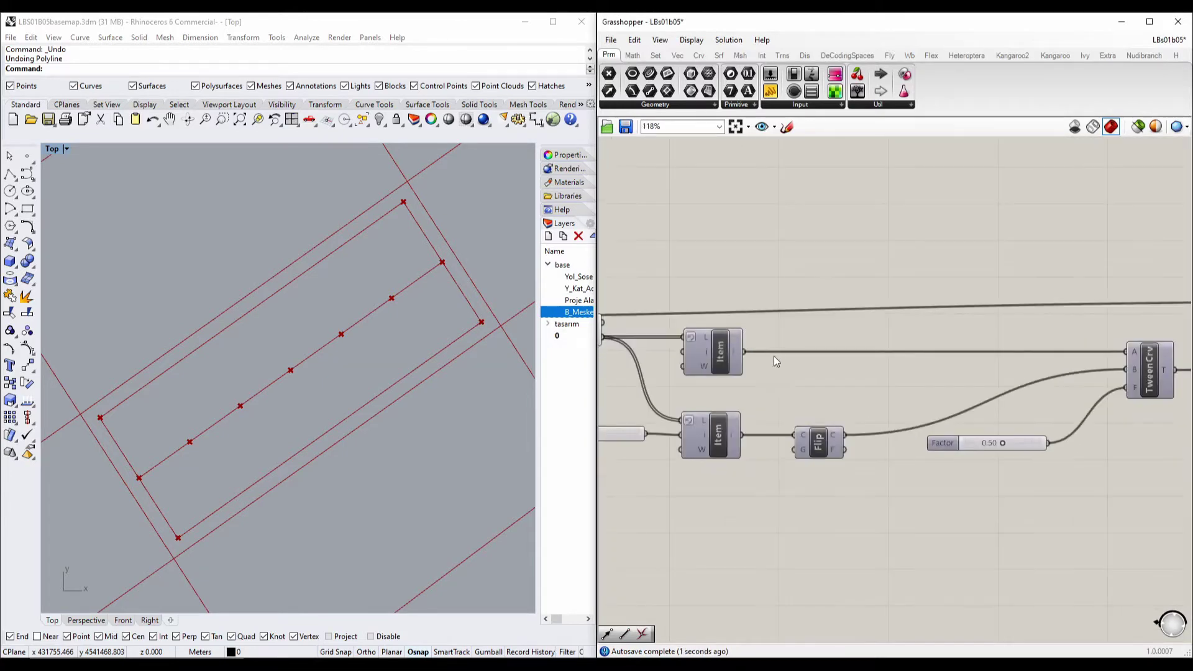
left_click_drag(744, 352, 977, 330)
scroll(622, 286, "down", 5)
scroll(948, 290, "up", 8)
Step: Duplicate the Pull Point component below the first and connect Flip Curve's output to the copy's G input
right_click_drag(904, 440, 941, 339)
key("ctrl+c")
key("ctrl+v")
left_click_drag(1030, 233, 1021, 549)
right_click_drag(869, 558, 1011, 430)
scroll(1052, 477, "down", 6)
scroll(906, 441, "up", 4)
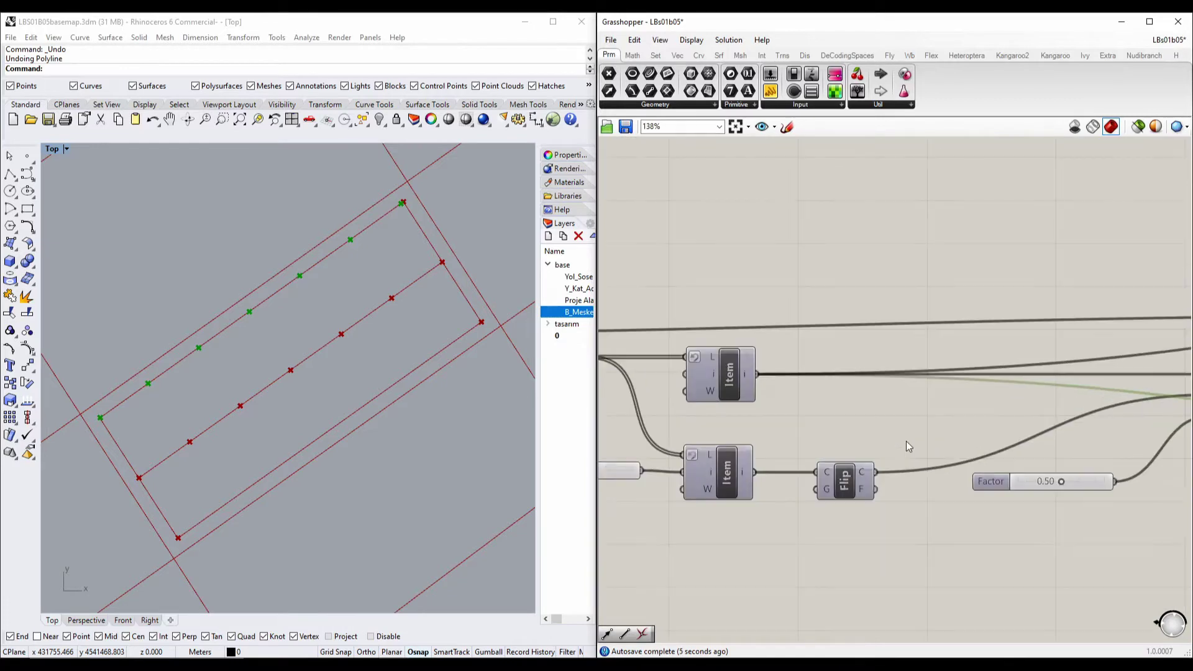
left_click_drag(876, 472, 874, 374)
scroll(786, 360, "down", 5)
scroll(1146, 430, "up", 5)
Step: Add a Line component from the first Pull Point's points to Divide Curve's points, and duplicate it beside the second Pull Point
right_click_drag(940, 311, 791, 424)
double_click(886, 329)
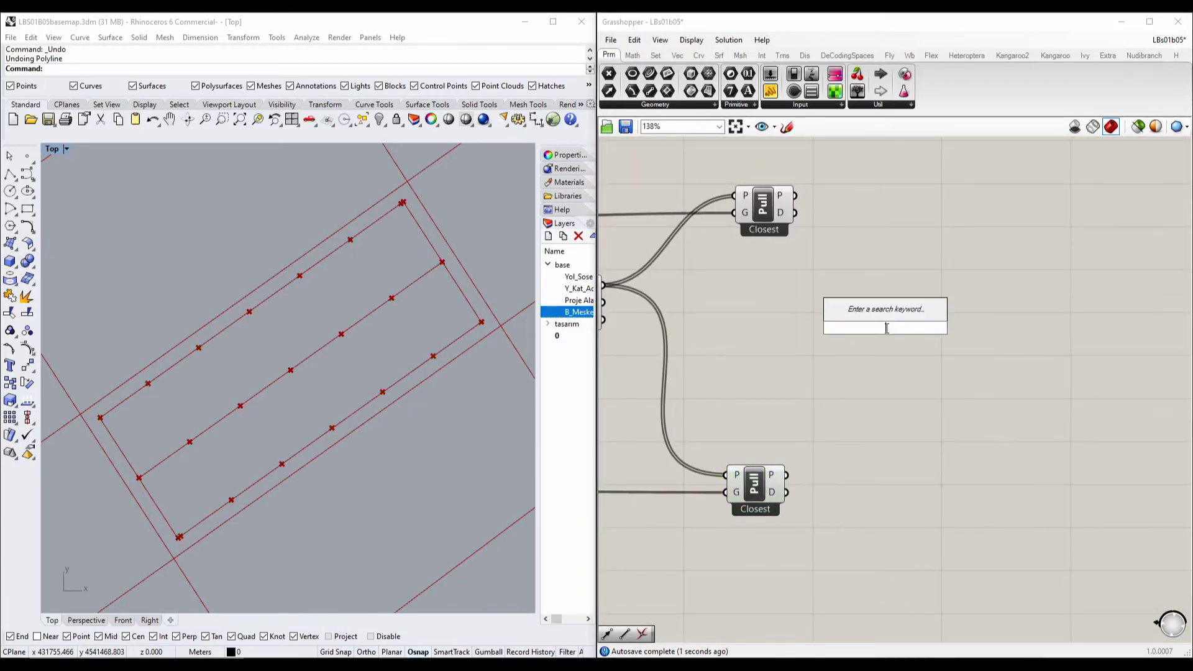
type("line")
left_click(850, 314)
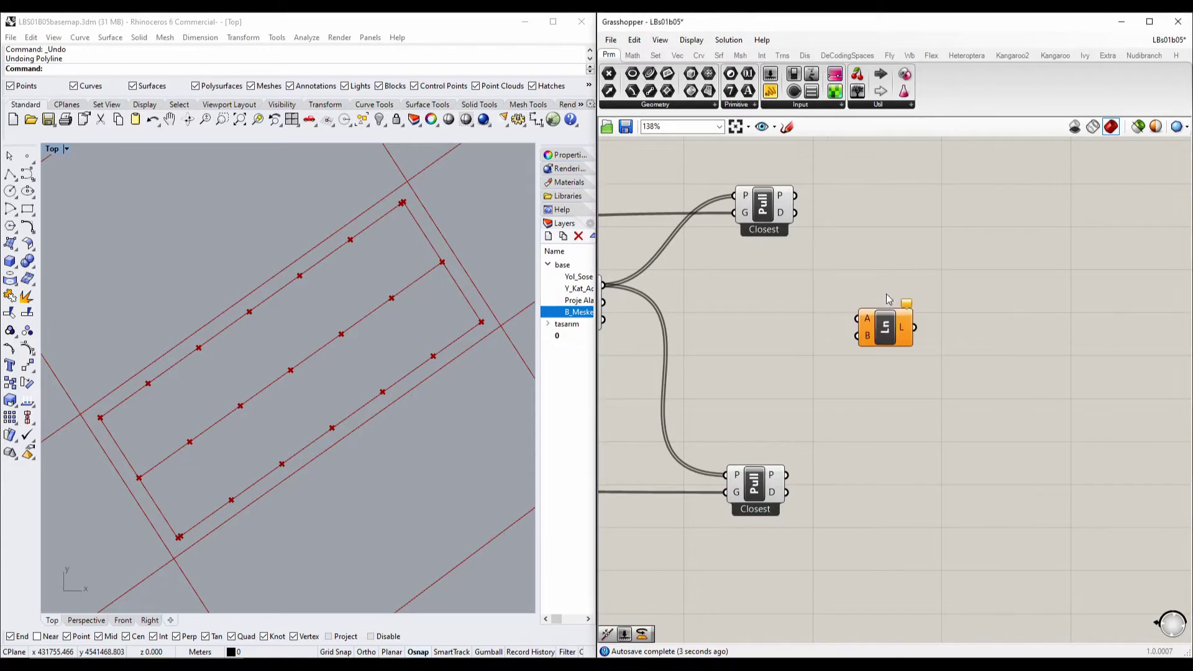
left_click_drag(796, 196, 860, 318)
right_click_drag(764, 325, 840, 329)
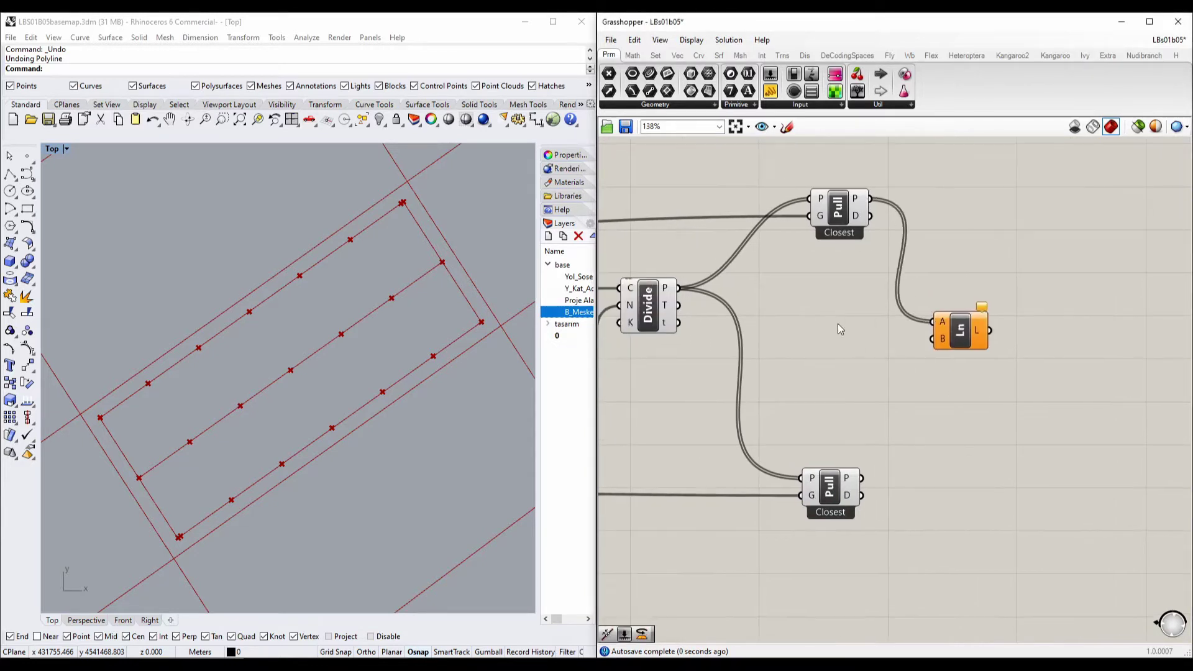
left_click_drag(688, 291, 1029, 504)
Step: Connect the second Pull Point's P output to the duplicated Line's A input, replacing the inherited connection
left_click_drag(863, 478, 994, 492)
key("ctrl+z")
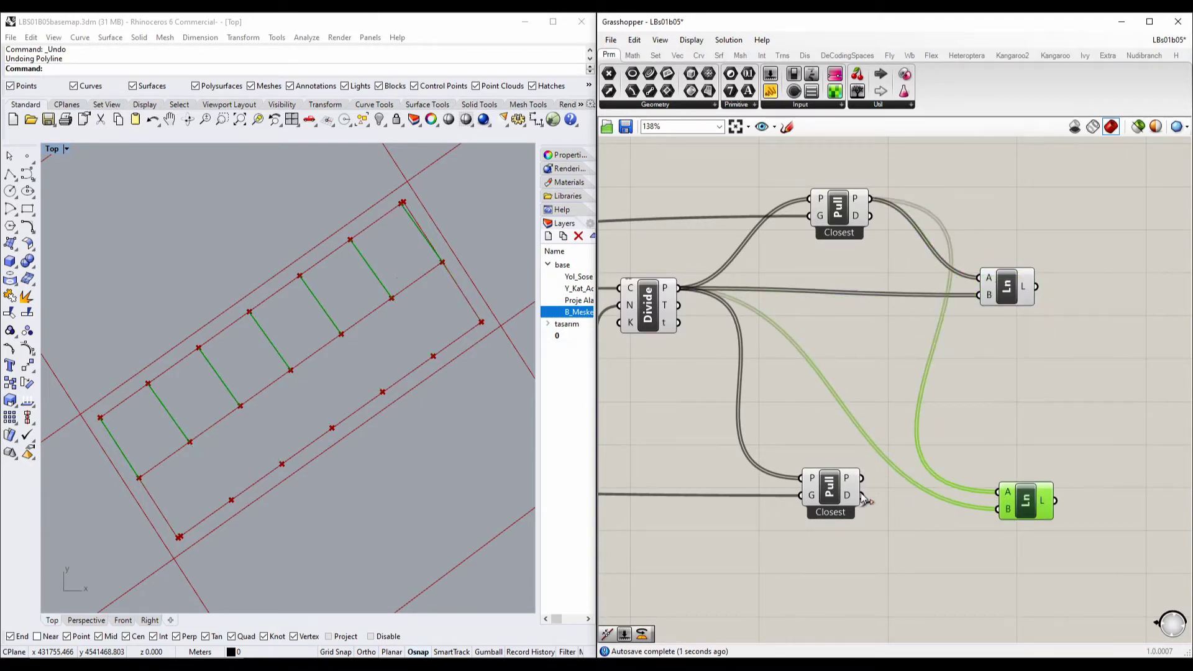
left_click_drag(862, 478, 1022, 497)
right_click_drag(1041, 350, 878, 374)
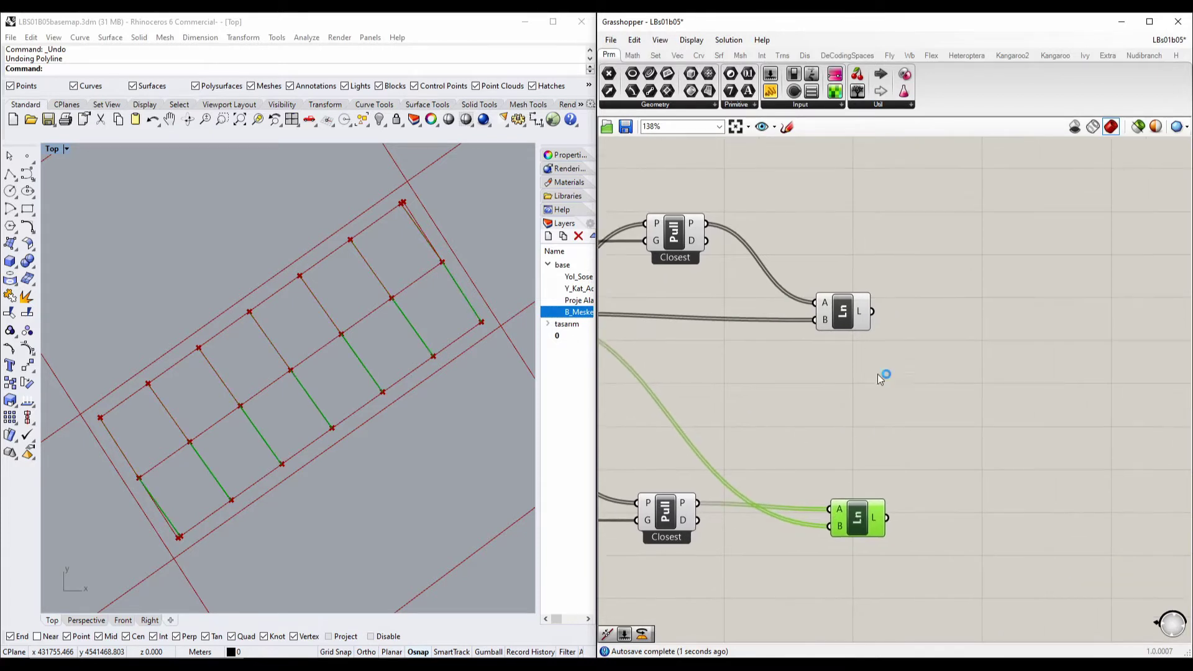
Step: Highlight both Line components, try a division count of 7 and inspect the end lines at the block's corner
left_click(845, 324)
right_click_drag(768, 388, 907, 351)
left_click(998, 477, "shift")
right_click_drag(855, 390, 1065, 392)
mouse_move(704, 361)
left_mouse_down()
mouse_move(669, 364)
mouse_move(732, 367)
mouse_move(700, 371)
mouse_move(731, 372)
mouse_move(720, 371)
left_mouse_up()
scroll(215, 409, "up", 6)
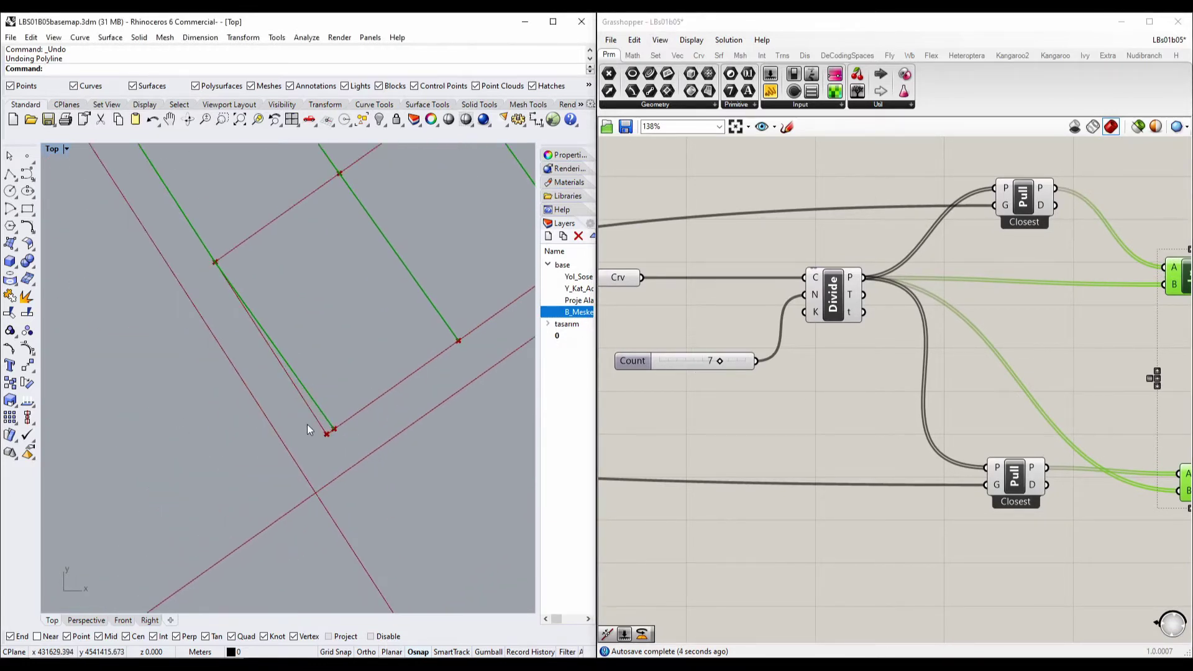
scroll(354, 391, "down", 5)
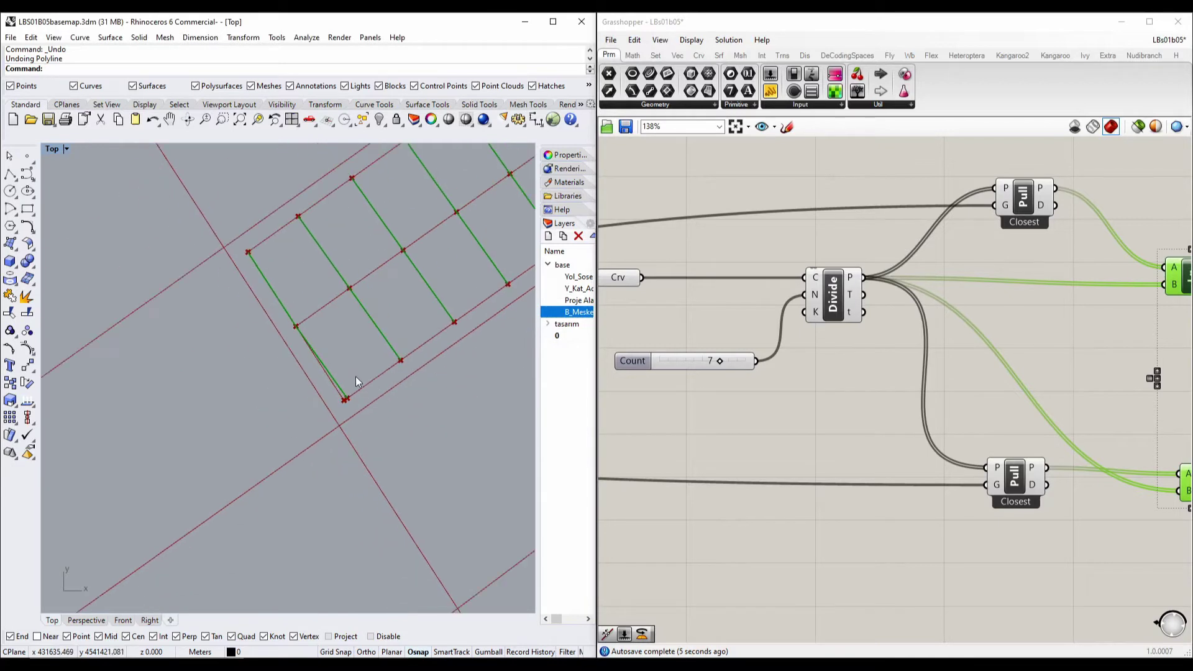
Step: Try a division count of 9, return the Count slider to 6 and shift Divide Curve slightly on the canvas
left_click(718, 361)
mouse_move(718, 360)
left_mouse_down()
mouse_move(695, 362)
mouse_move(734, 363)
left_mouse_up()
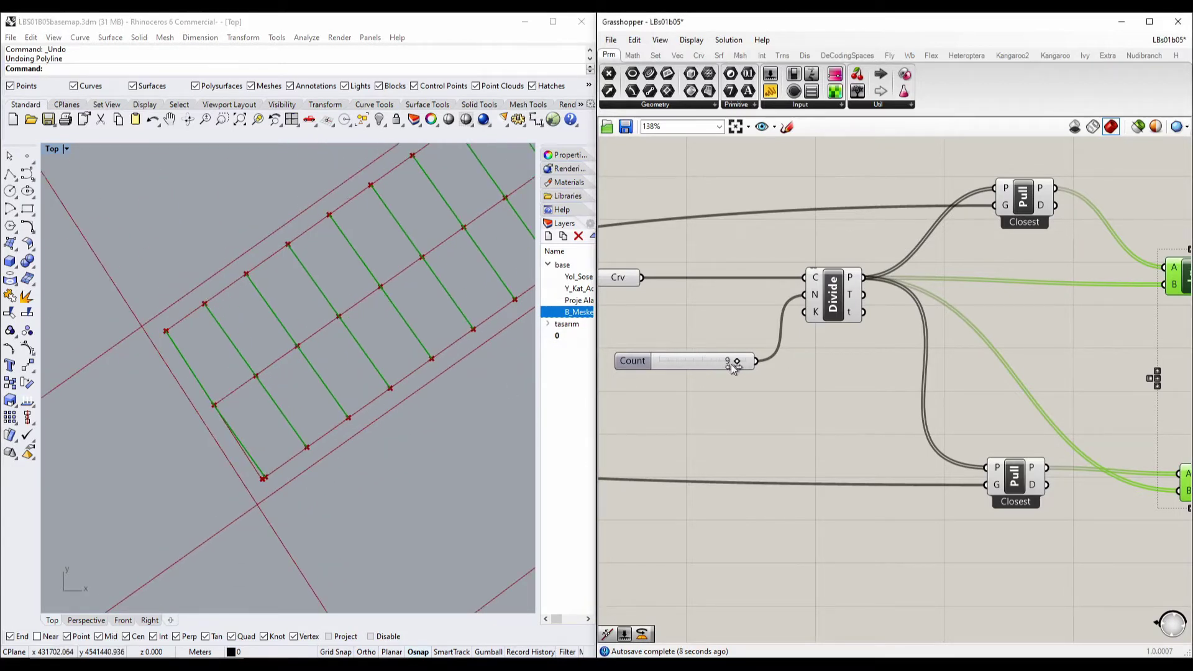
scroll(389, 385, "down", 4)
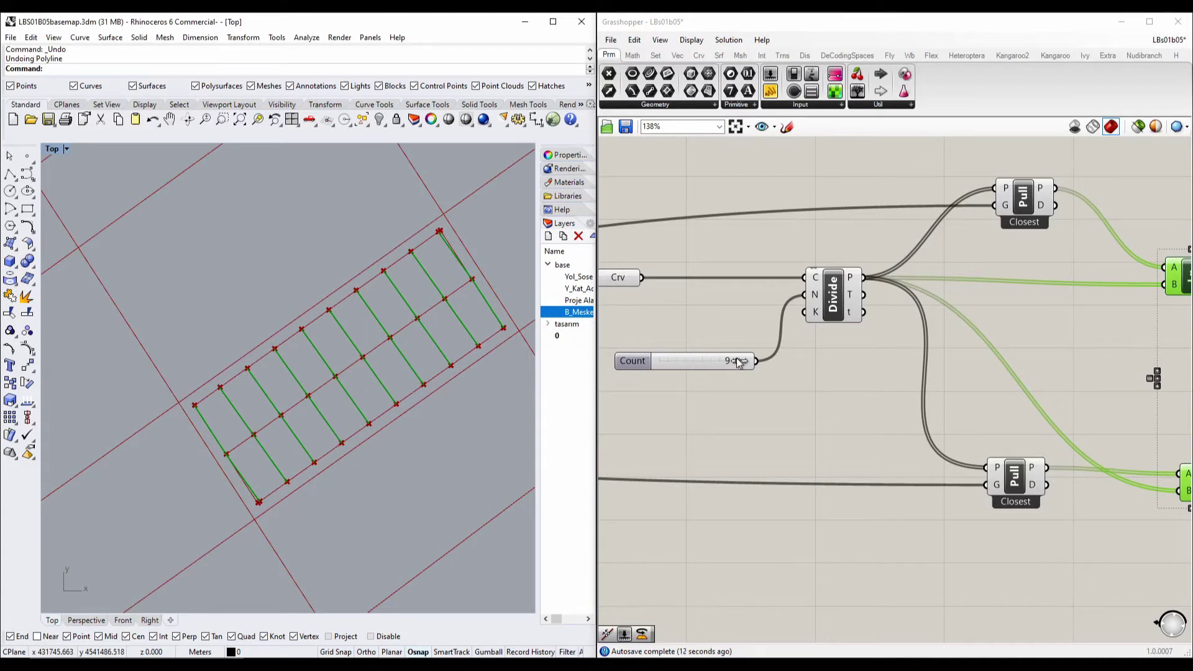
left_click_drag(736, 359, 710, 358)
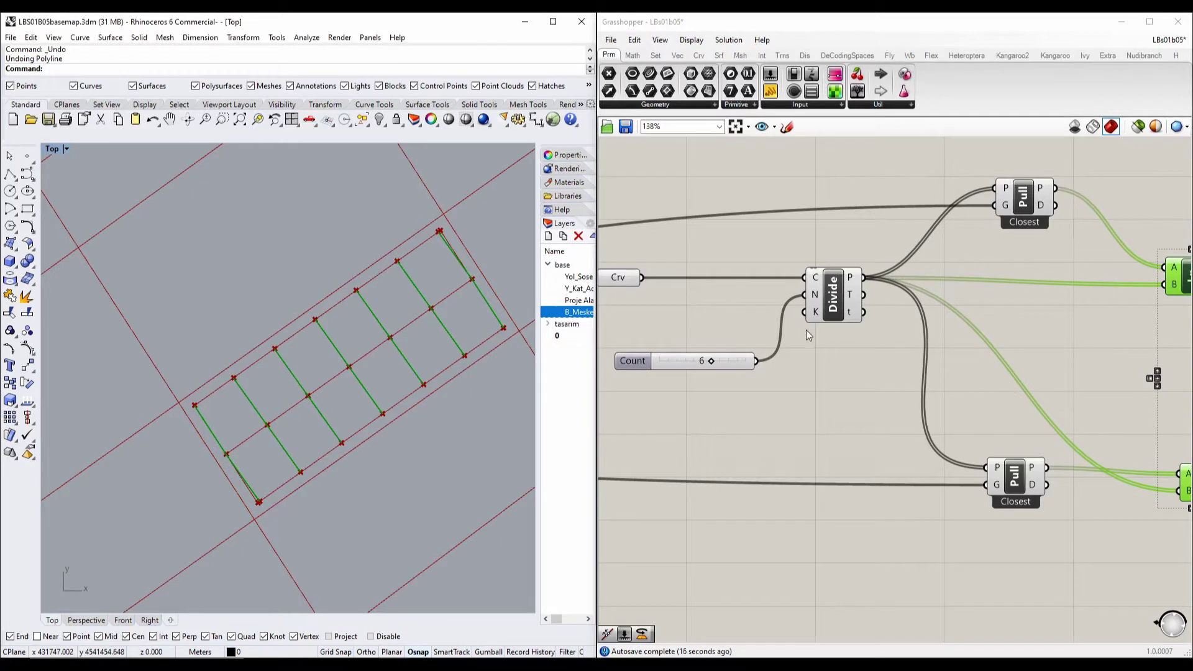
left_click_drag(836, 293, 847, 289)
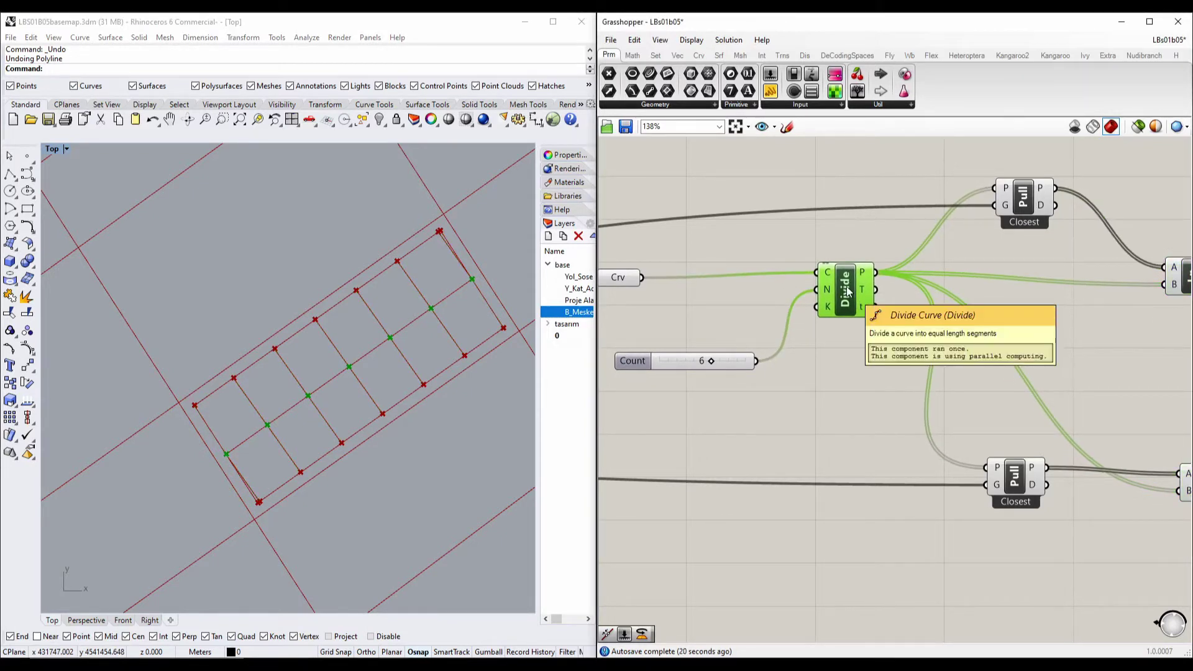
Step: Delete the Divide Curve component together with its Count slider
scroll(780, 307, "down", 4)
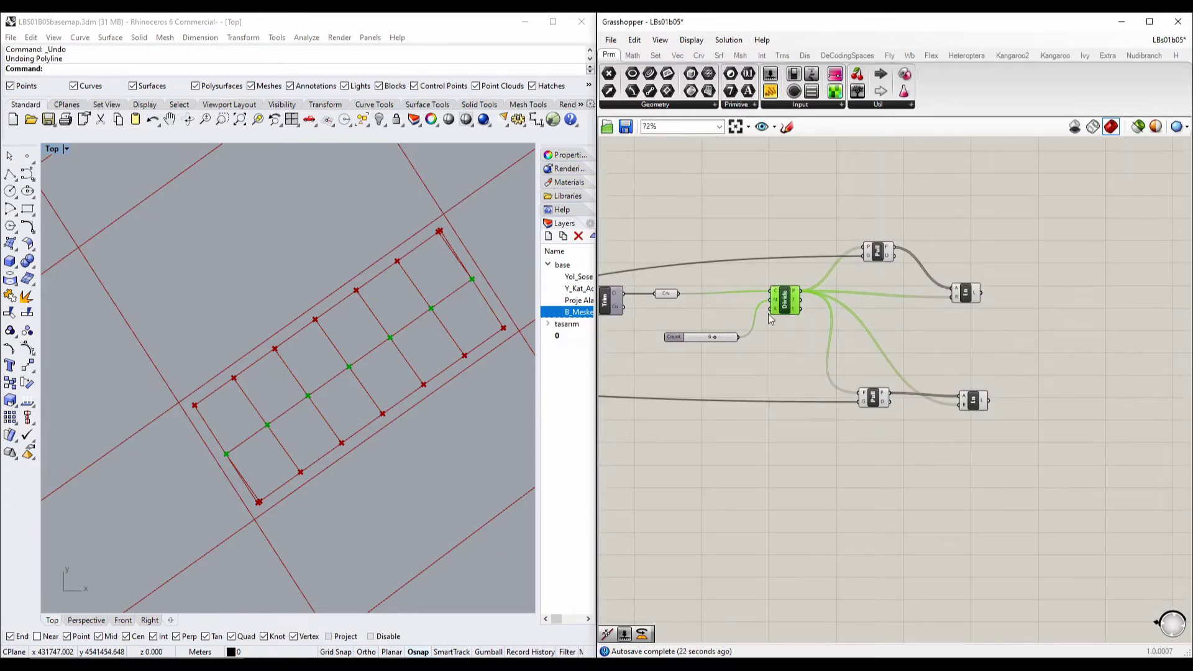
left_click_drag(1090, 486, 660, 187)
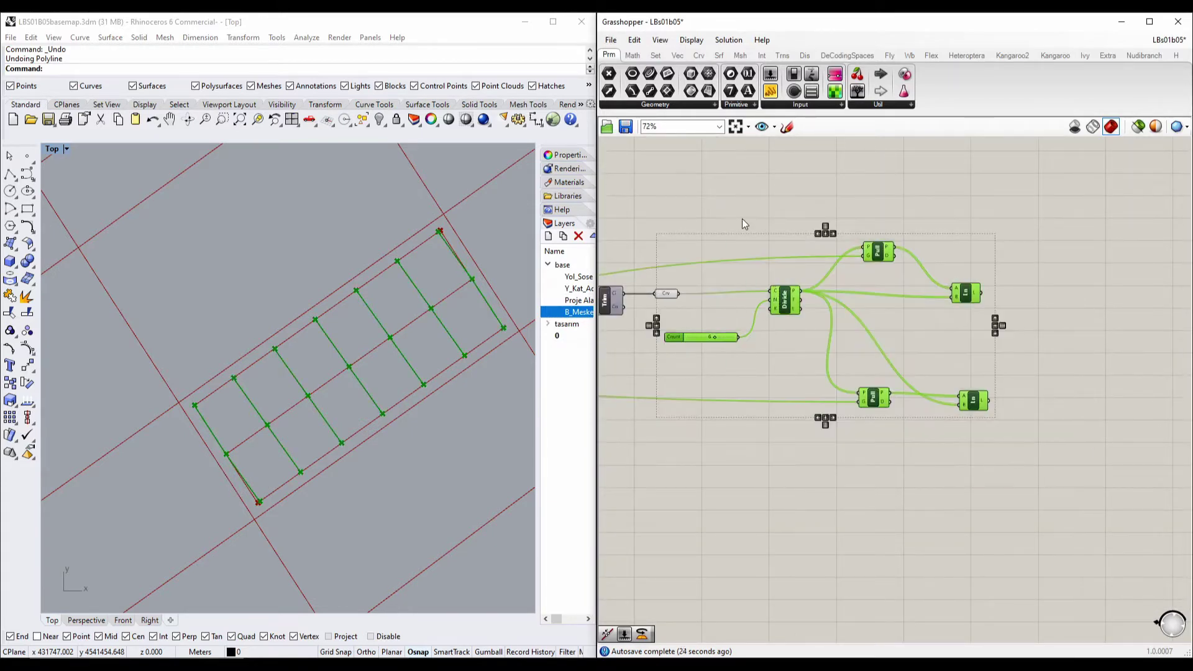
left_click(869, 324)
left_click_drag(1014, 461, 837, 196)
left_click_drag(796, 355, 711, 286)
scroll(770, 292, "up", 6)
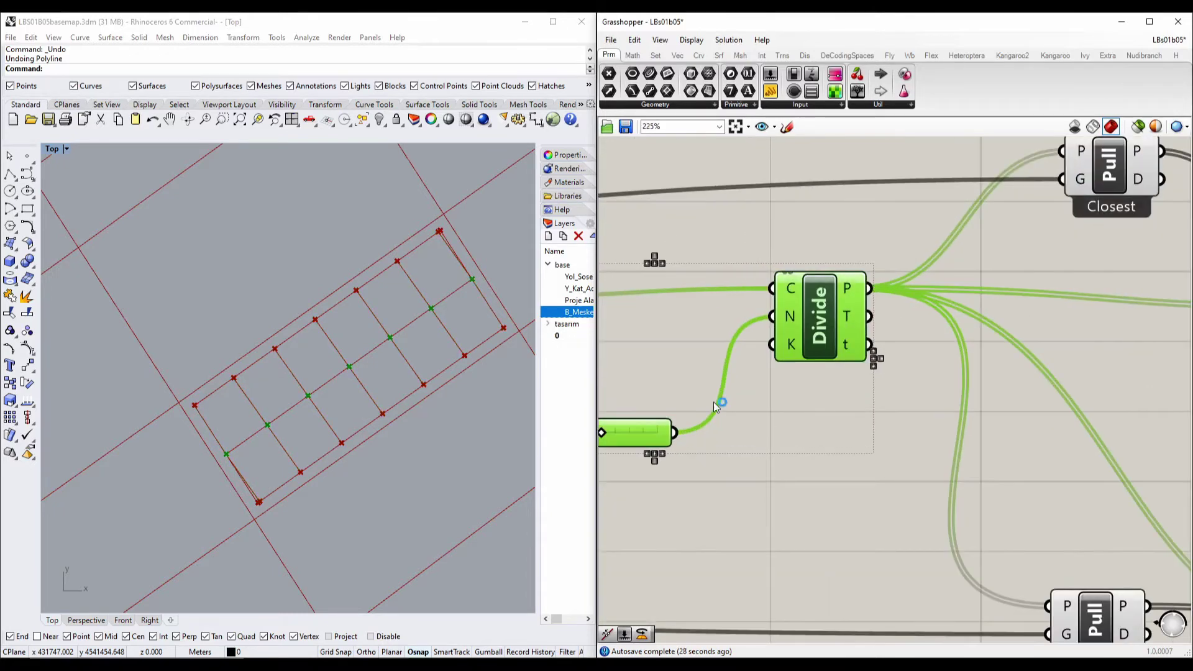
right_click_drag(807, 313, 772, 276)
scroll(979, 219, "down", 5)
key("Delete")
Step: Move the two Pull Point and two Line components farther along the canvas, leaving space after the Curve parameter
left_click_drag(1030, 449, 847, 176)
left_click_drag(883, 218, 877, 292)
scroll(733, 295, "down", 8)
scroll(877, 292, "up", 4)
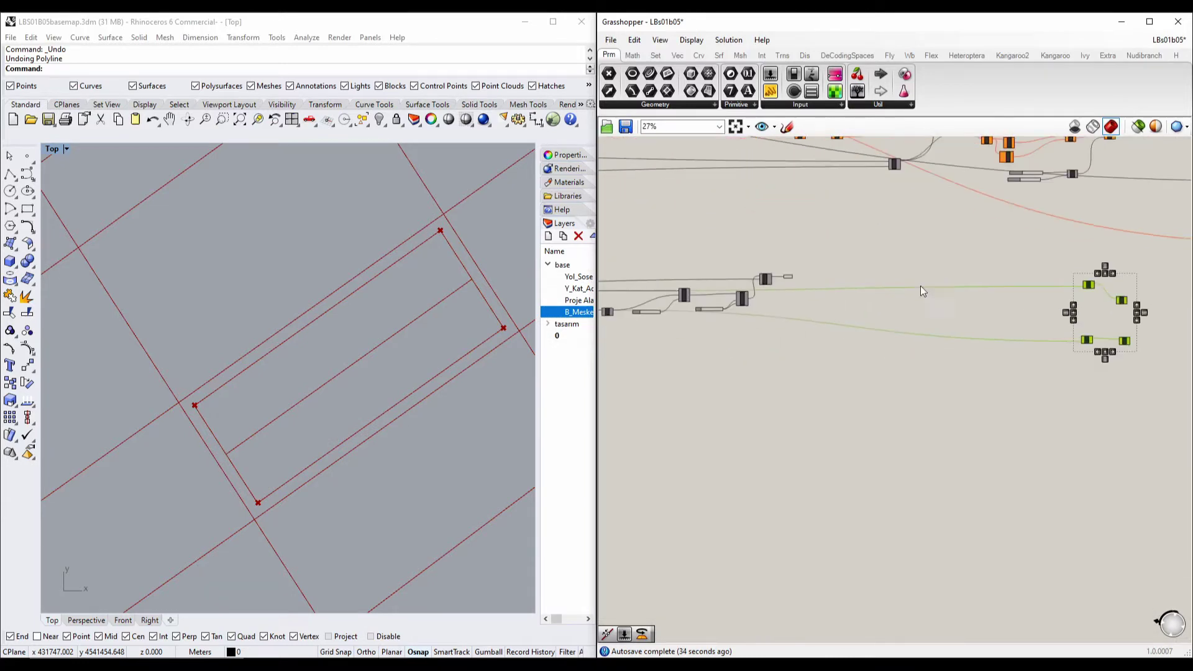
Step: Add an Evaluate Curve component, connect the Curve parameter to its C input and align it with that parameter
scroll(778, 276, "up", 3)
right_click_drag(852, 280, 766, 322)
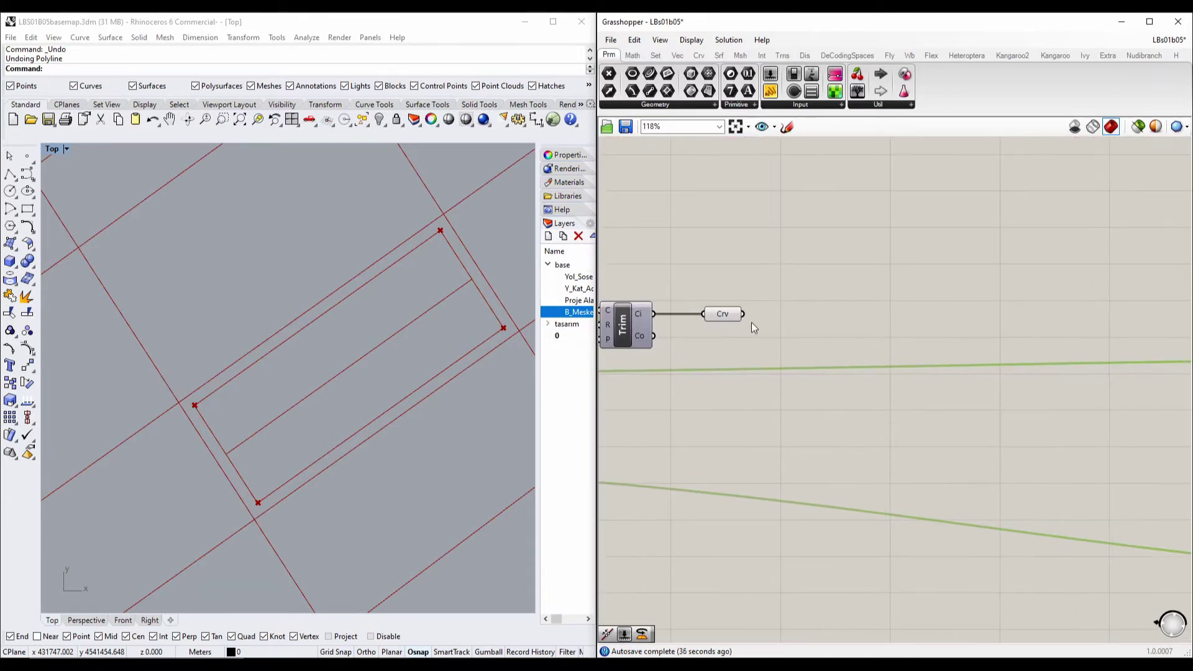
double_click(903, 287)
type("p")
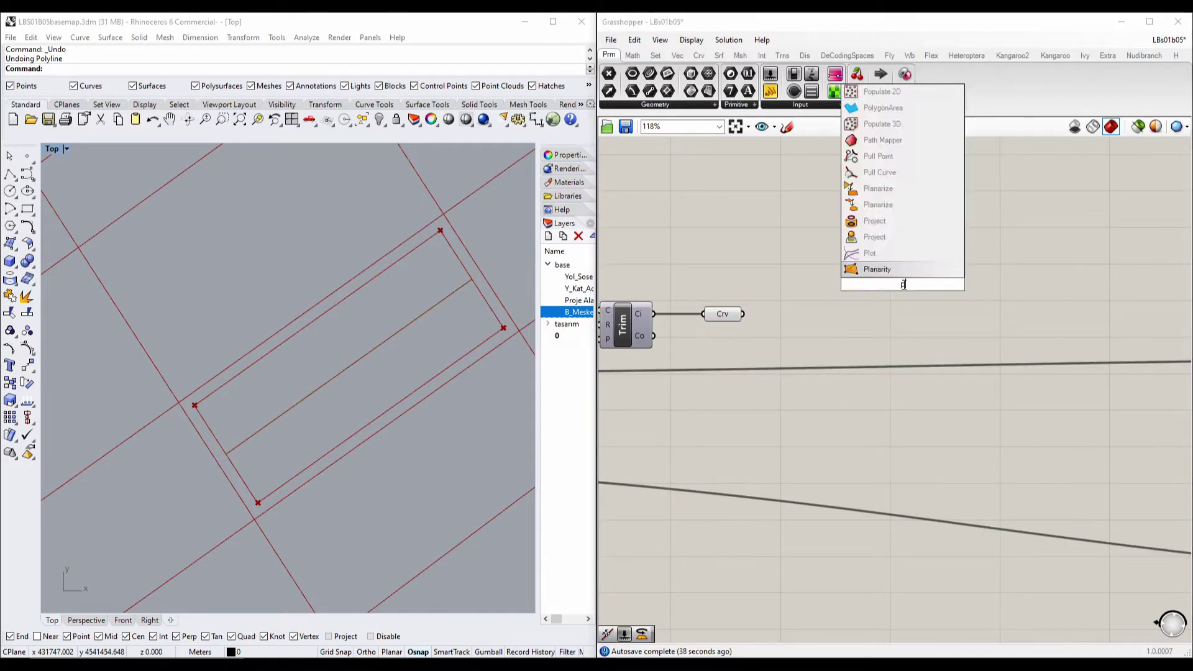
key("BackSpace")
type("elv")
key("BackSpace")
key("BackSpace")
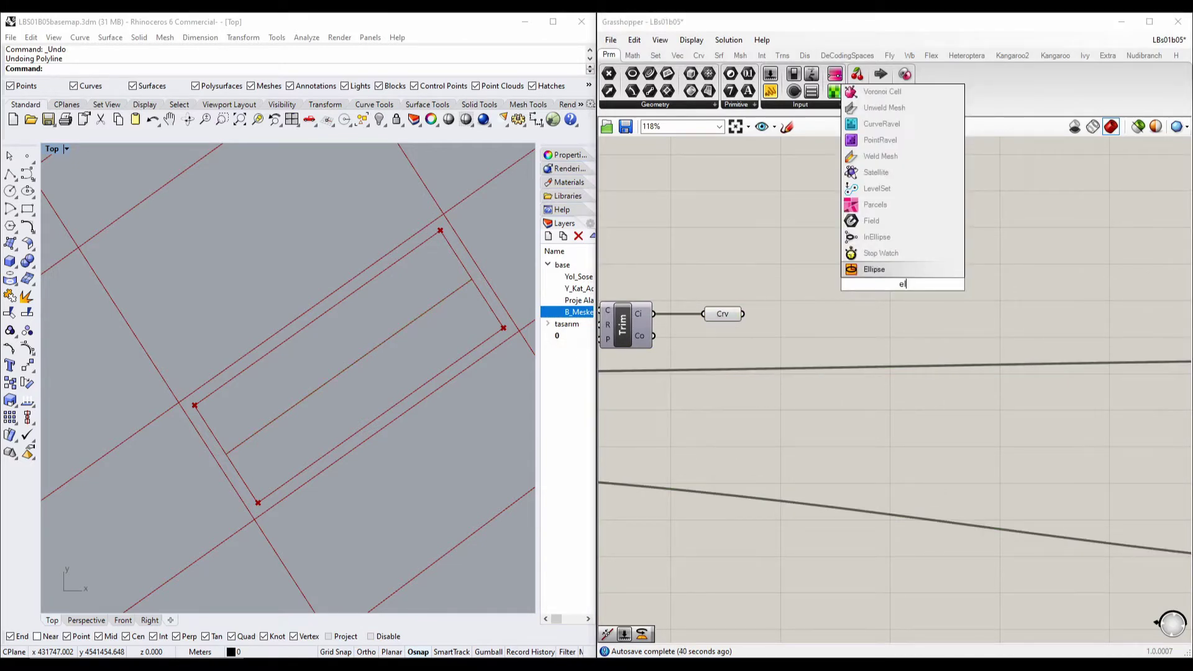
type("v")
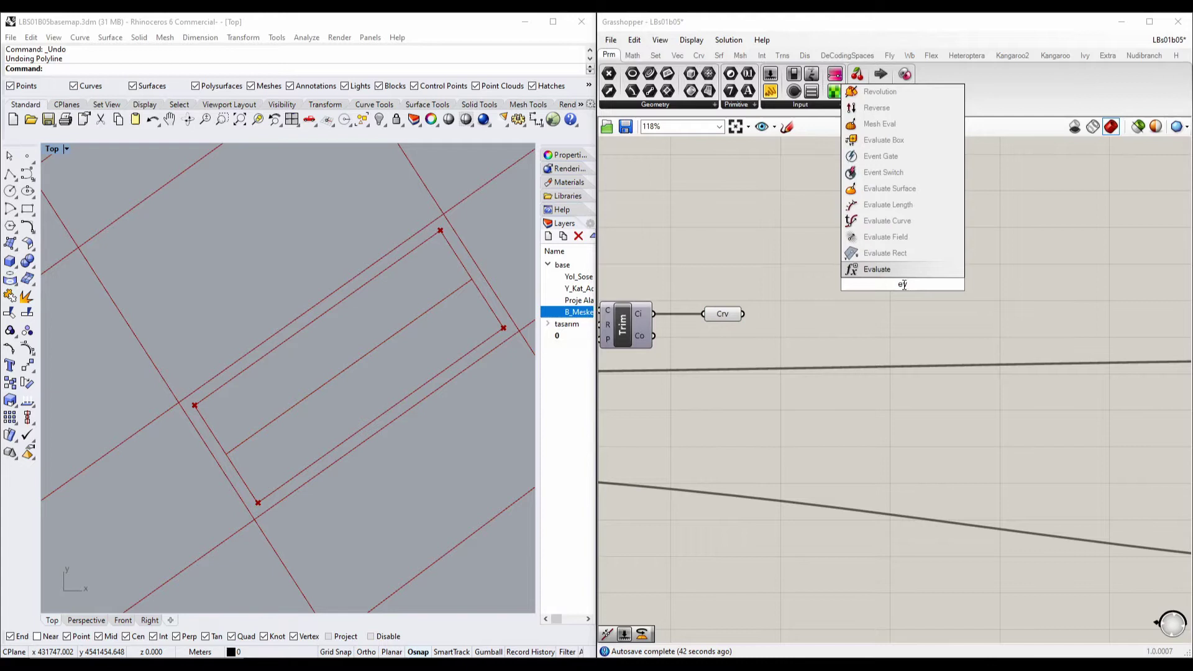
left_click(888, 220)
left_click_drag(744, 315, 993, 333)
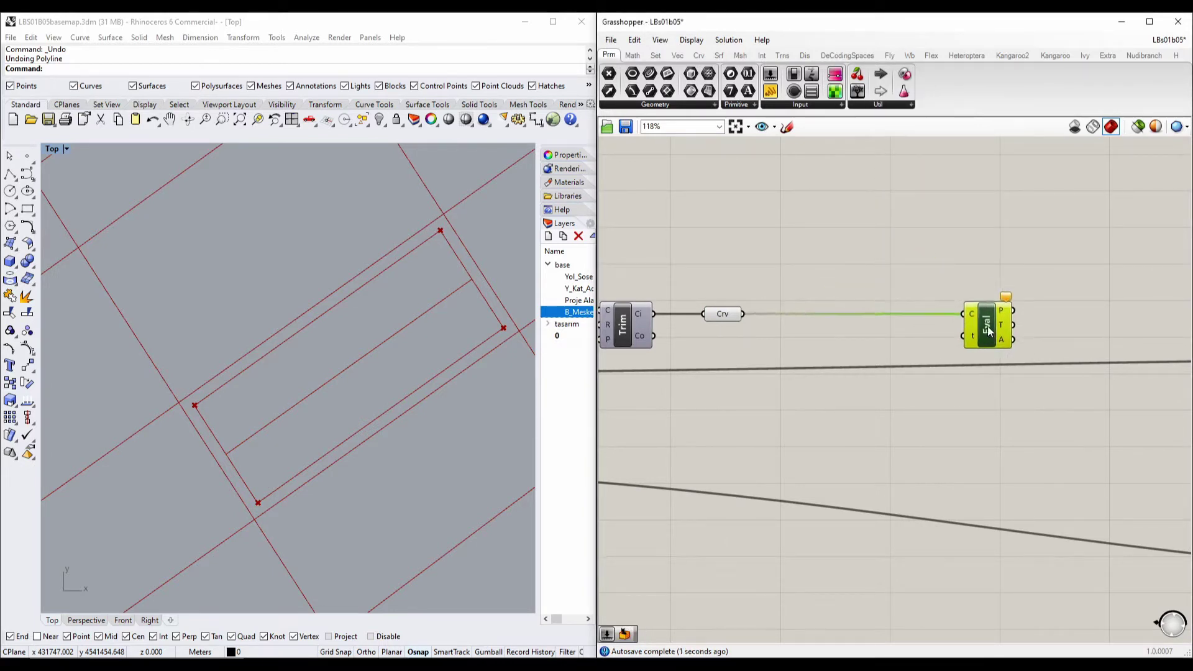
Step: Add a number slider set to 0.4 and connect it to Evaluate Curve's t input
double_click(876, 430)
type("0.4")
key("Return")
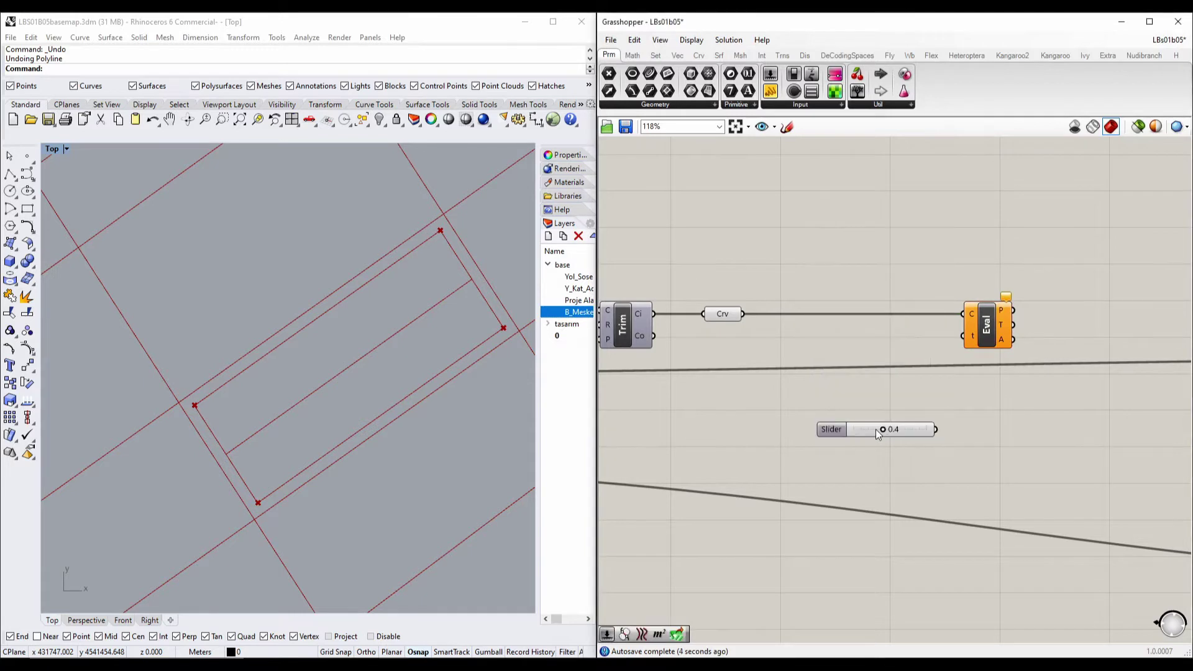
left_click_drag(952, 368, 1003, 333)
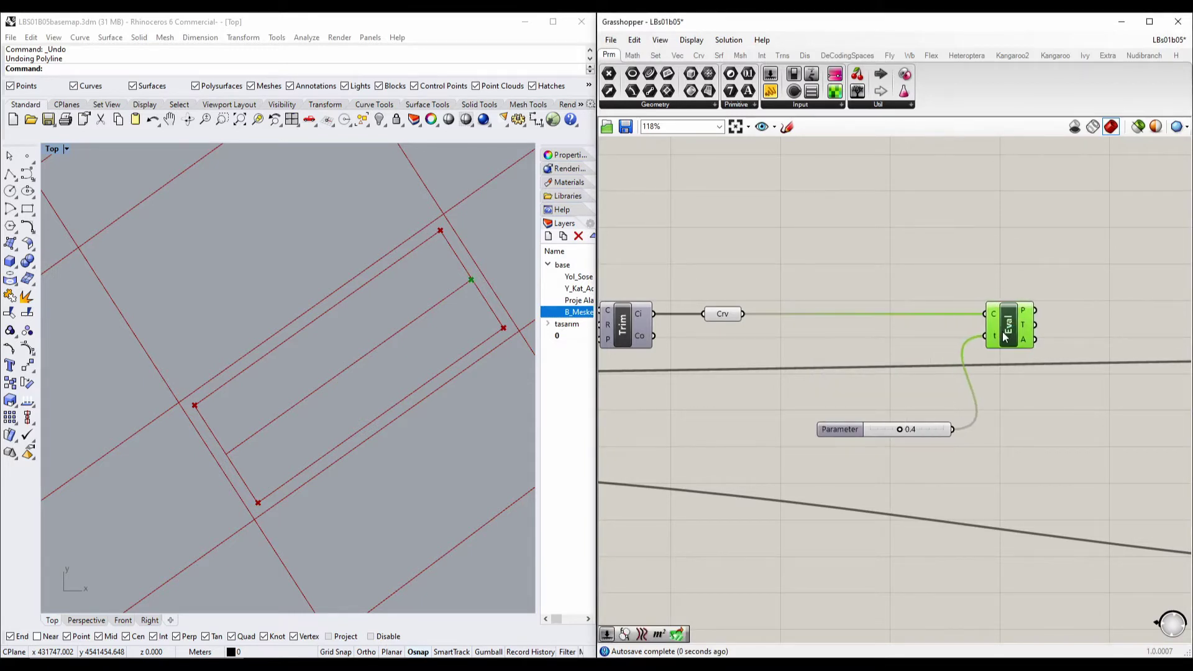
Step: Test the parameter slider at 1.0 and 0.2 against the evaluated point, and move the slider closer to Evaluate Curve
right_click_drag(476, 293, 434, 352)
scroll(434, 353, "up", 4)
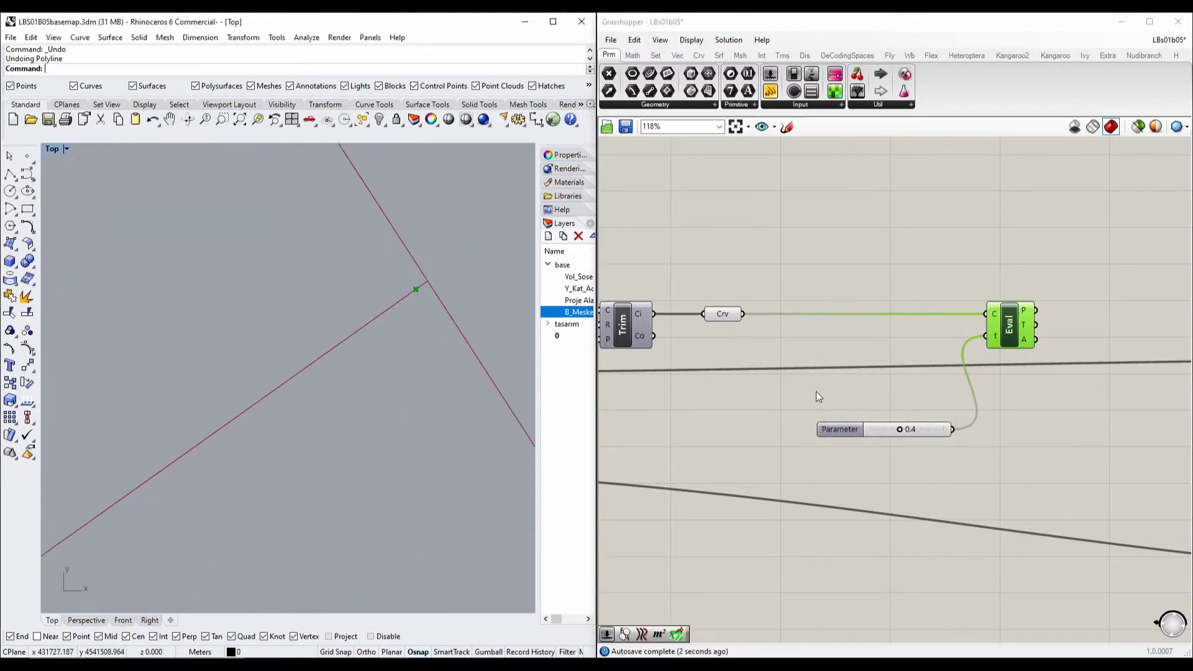
left_click_drag(900, 431, 842, 433)
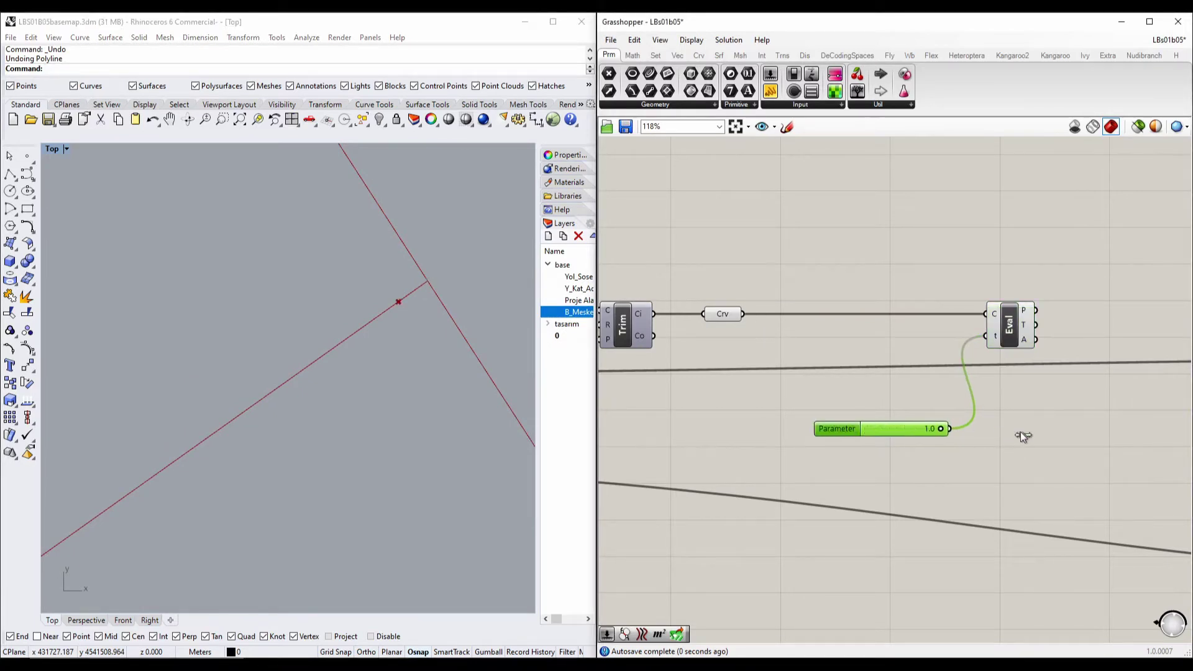
left_click_drag(918, 420, 904, 341)
right_click_drag(863, 354, 884, 401)
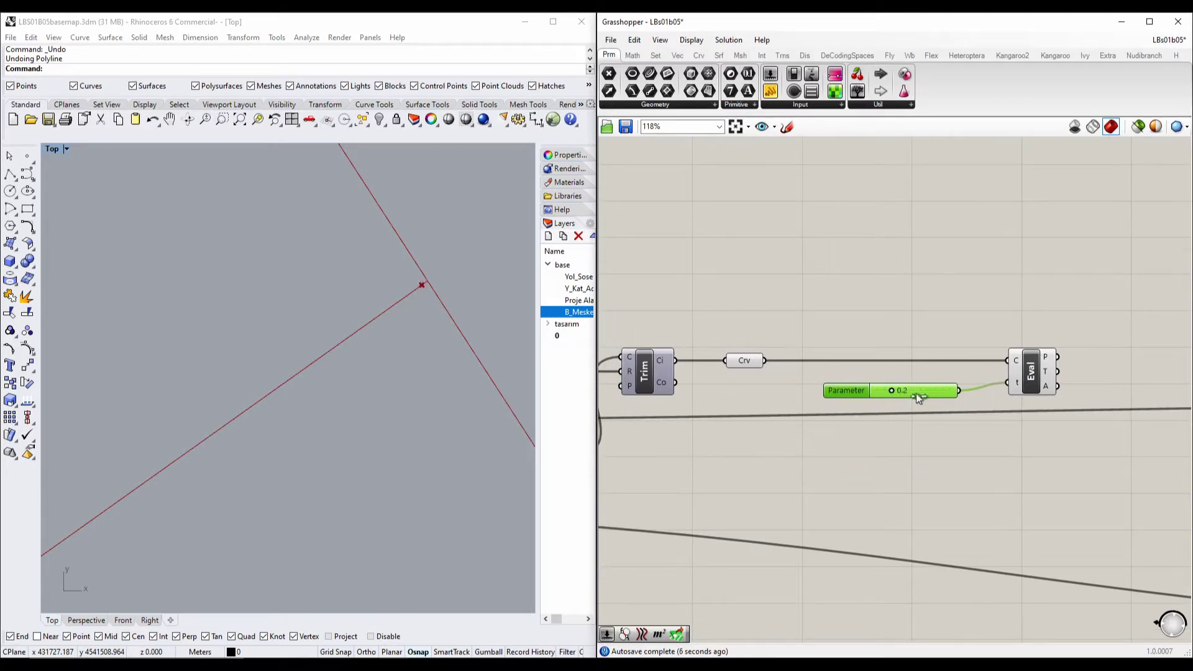
Step: Reparameterize the Curve parameter that holds the trimmed centre line
right_click_drag(309, 396, 375, 342)
scroll(325, 378, "down", 7)
scroll(374, 341, "down", 2)
scroll(375, 345, "down", 2)
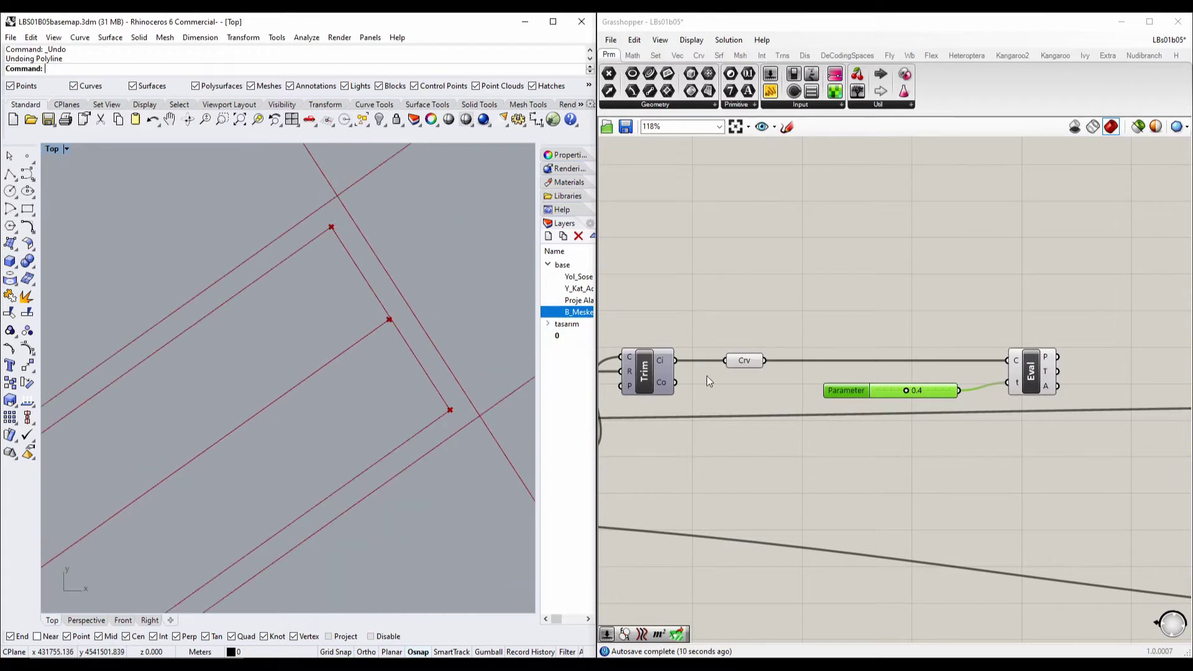
right_click_drag(323, 427, 401, 354)
scroll(392, 359, "down", 1)
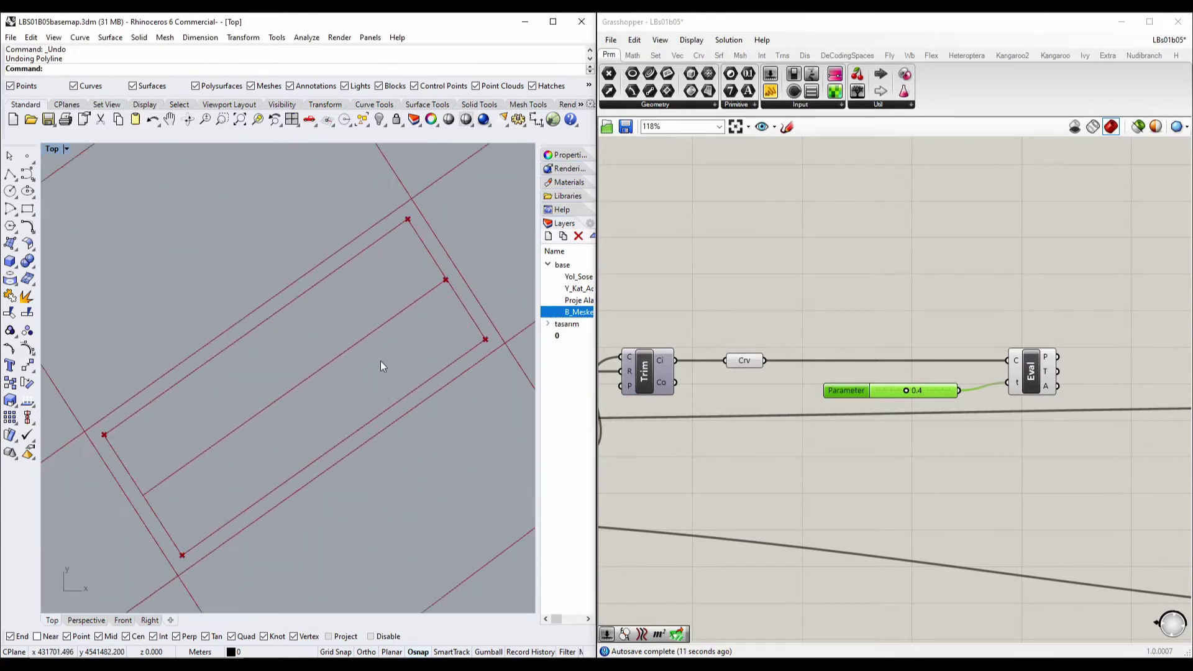
right_click(753, 359)
left_click(751, 345)
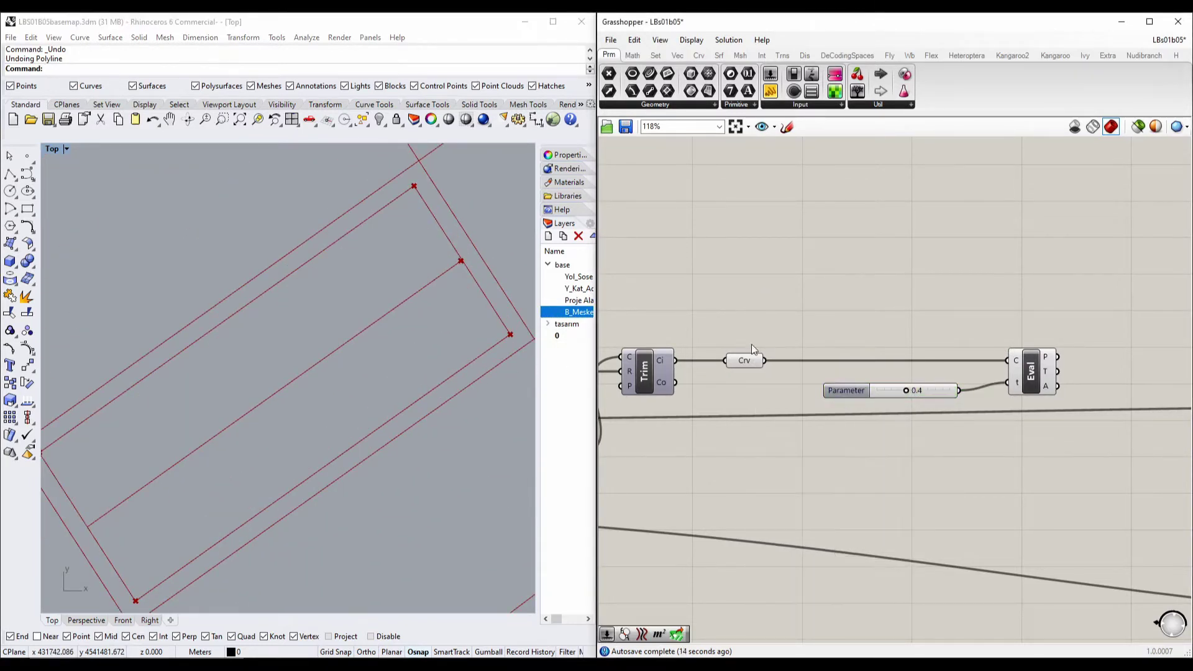
left_click(747, 361)
right_click(758, 361)
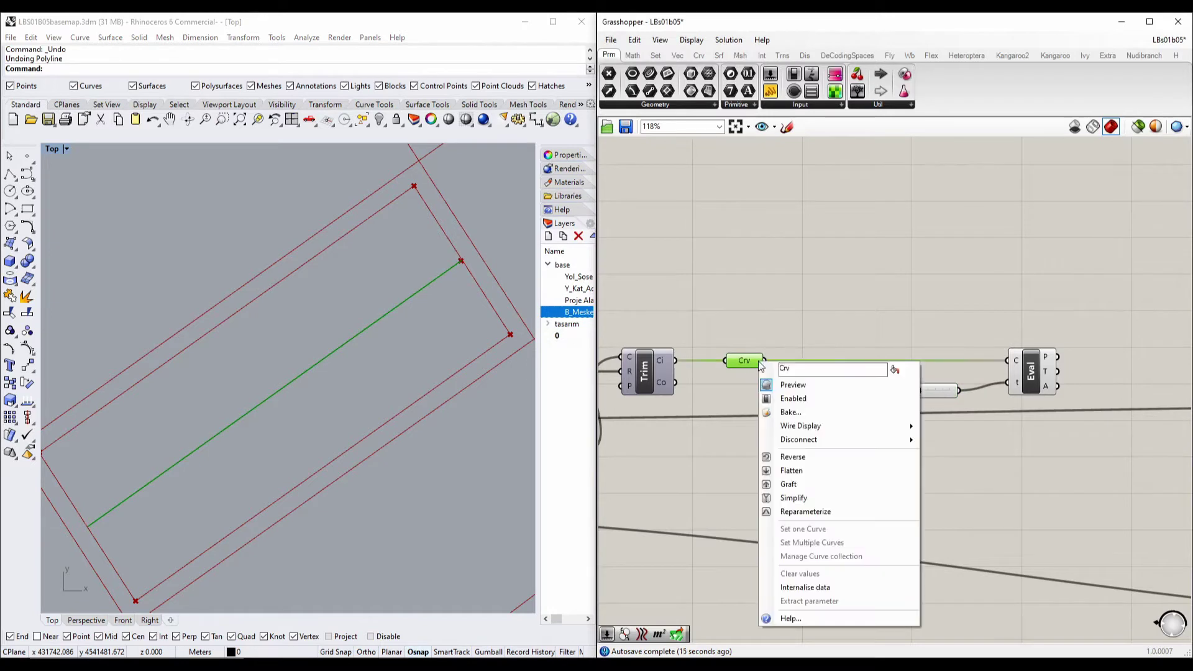
left_click(806, 511)
Step: Set the parameter slider to 0.1, duplicate it and connect the copy to Evaluate Curve's t input alongside the original
right_click_drag(299, 456, 315, 427)
left_click_drag(909, 391, 1024, 405)
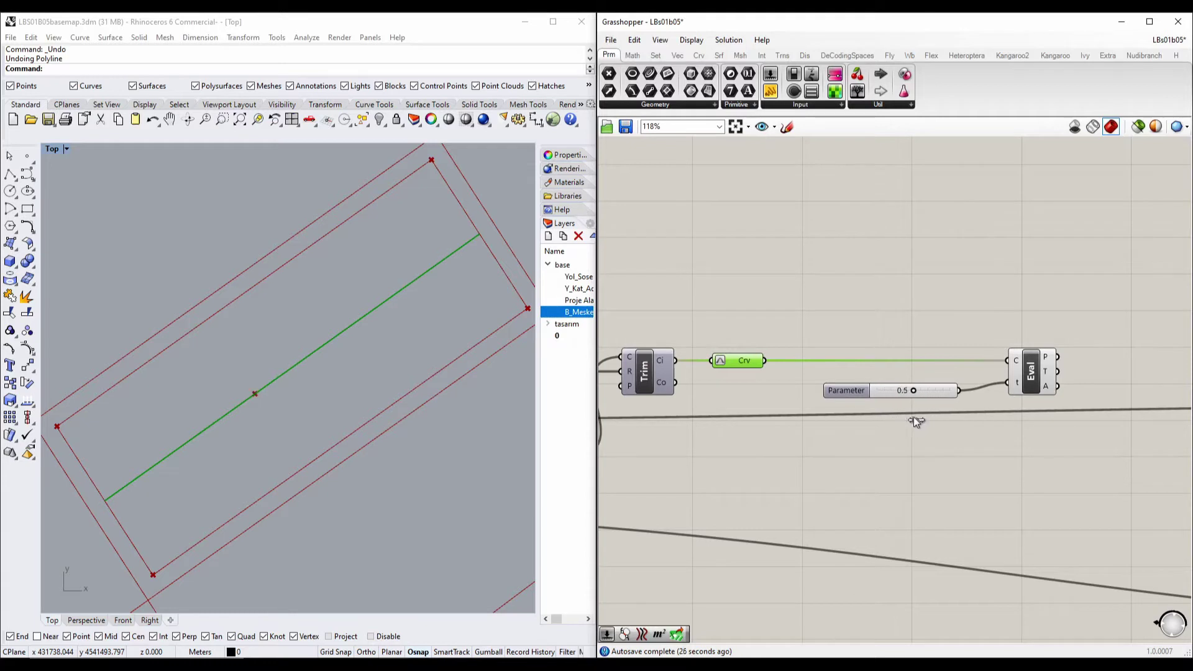
left_click(935, 391)
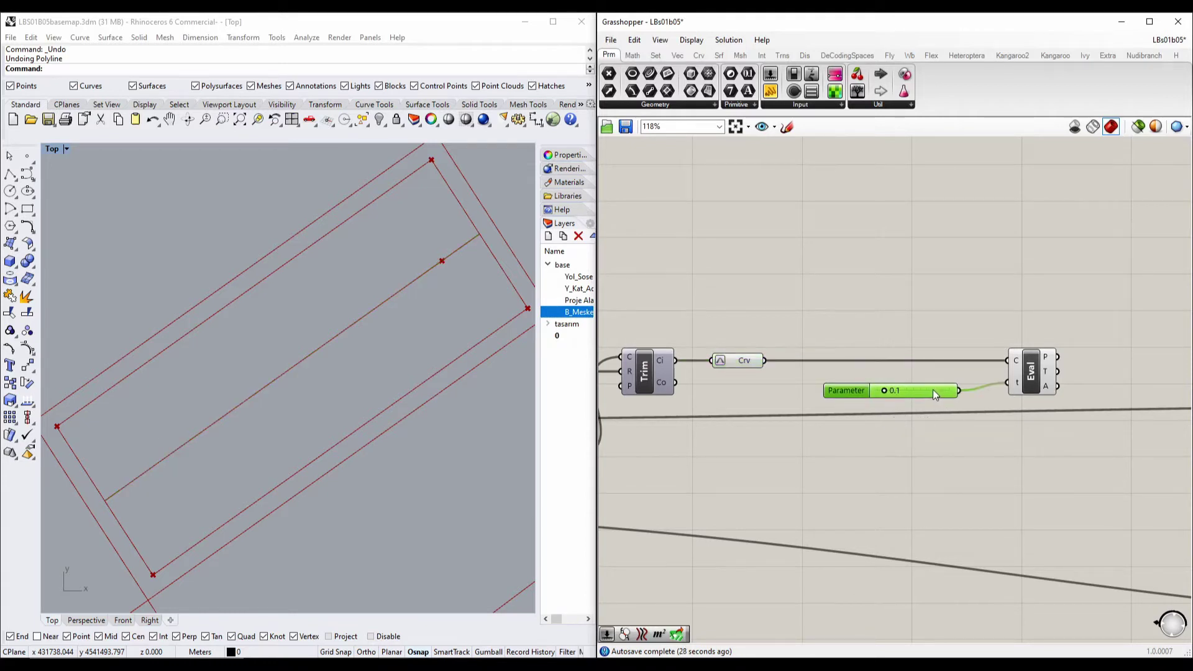
key("ctrl+c")
key("ctrl+v")
left_click_drag(931, 394, 933, 438)
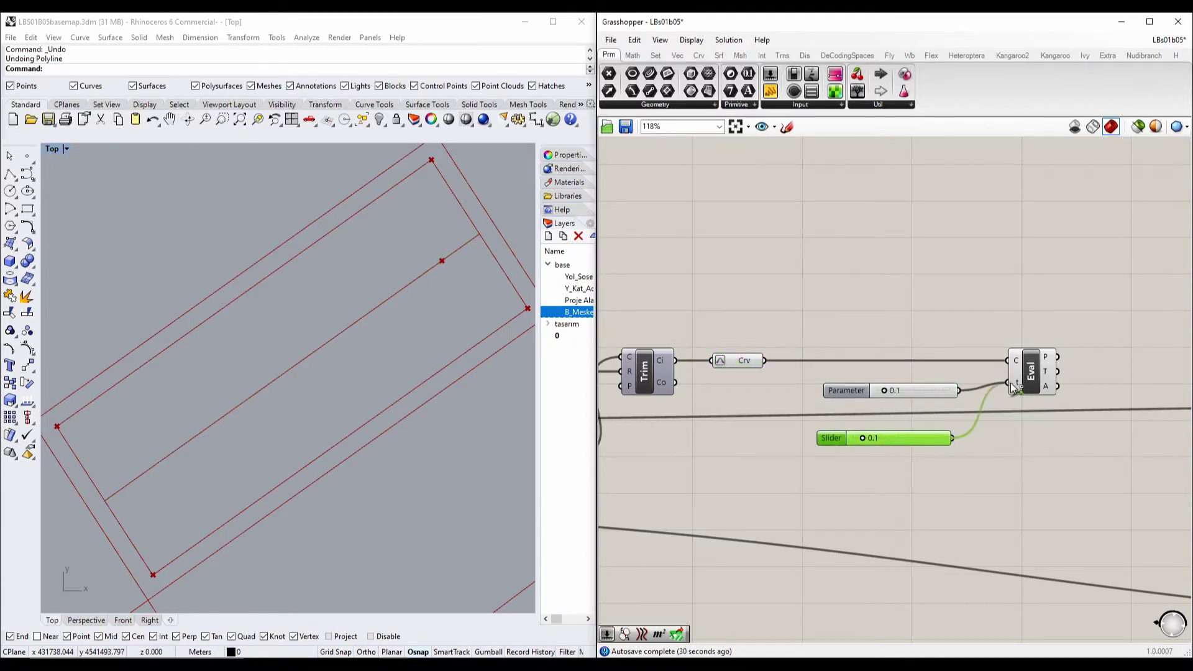
left_click_drag(1010, 383, 1007, 383, "shift")
Step: Set the second slider to 0.4 and connect a third copy, set to 0.2, to Evaluate Curve's t input
key("ctrl+c")
key("ctrl+v")
left_click_drag(920, 440, 1019, 382)
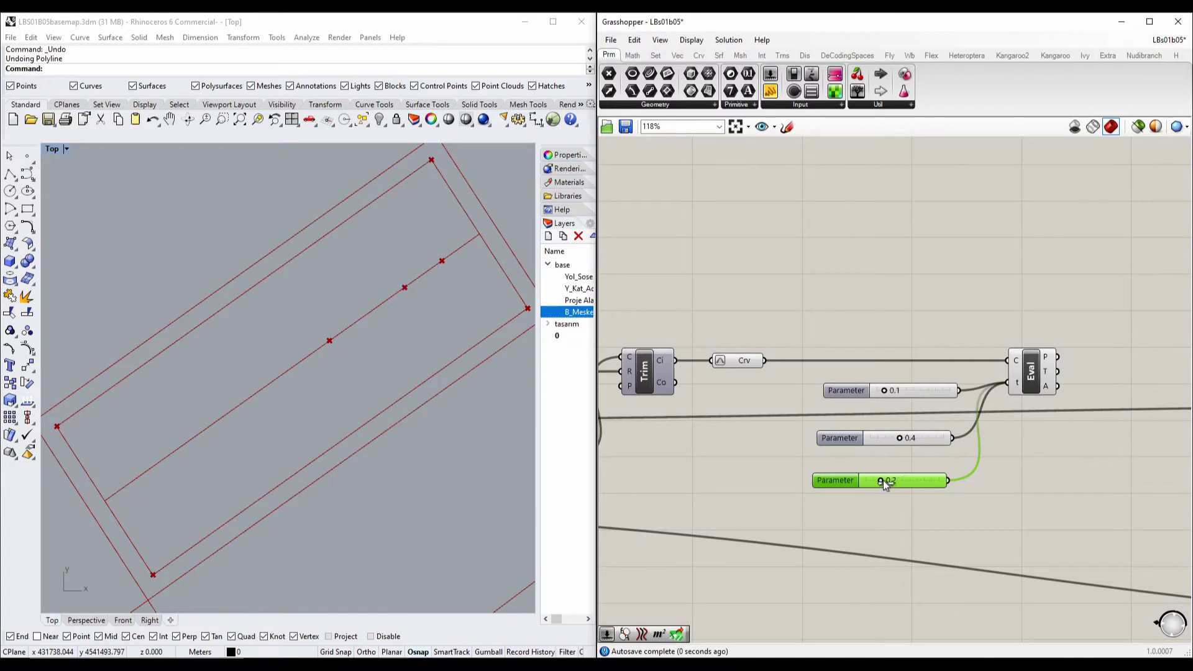
Step: Duplicate the 0.7 parameter slider into the curve evaluation's t input, set the copy to 0.9 and the third slider to 0.6
left_click_drag(923, 483, 929, 512)
key("ctrl+c")
key("ctrl+v")
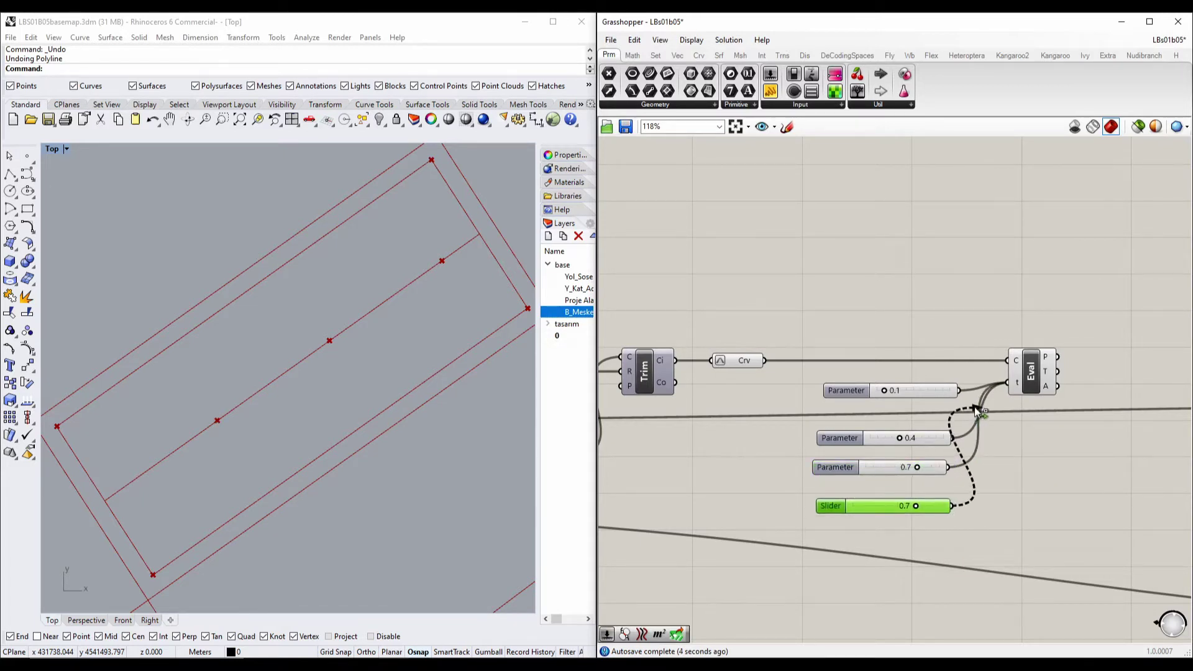
left_click_drag(975, 410, 1006, 383)
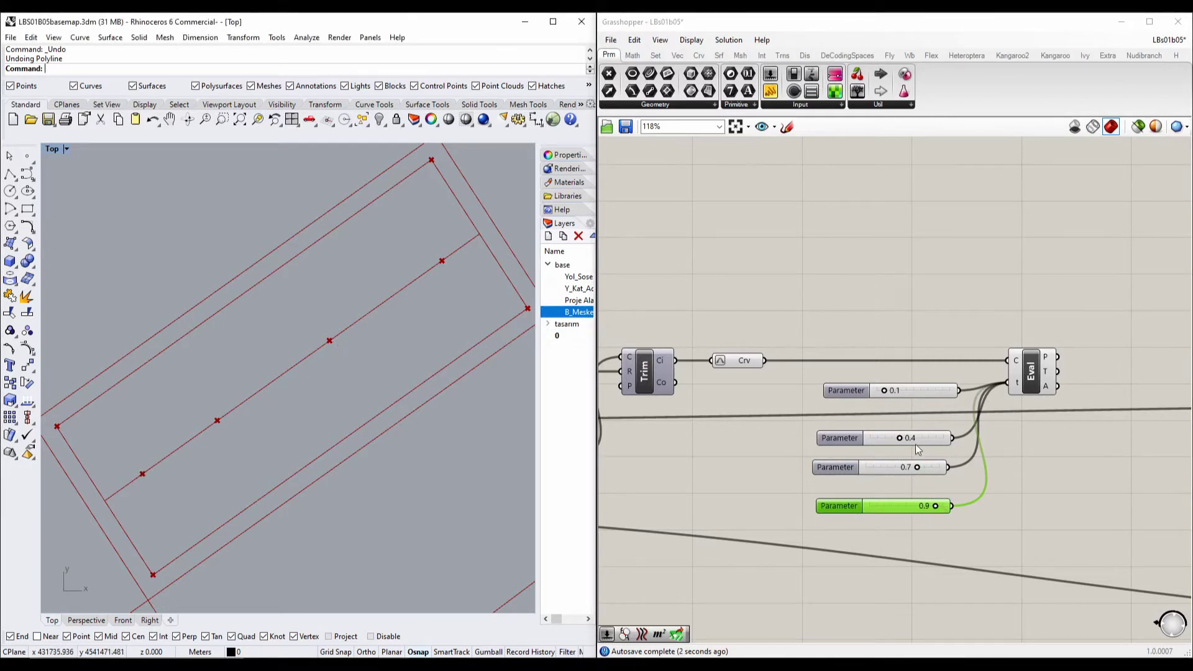
left_click(916, 469)
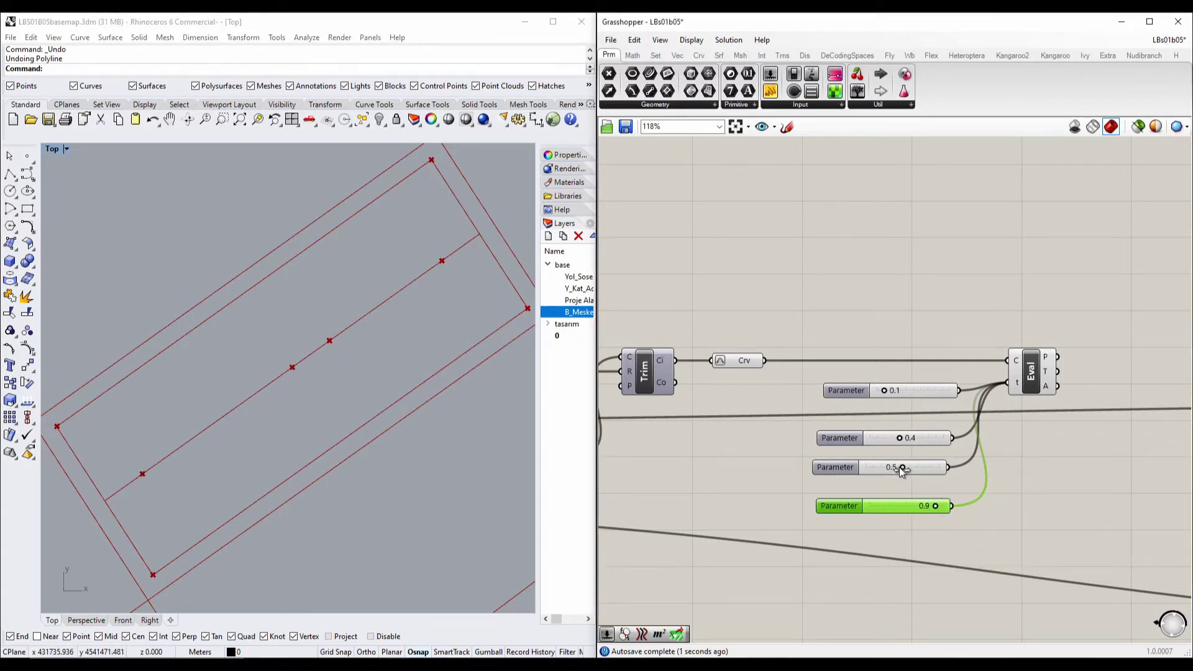
right_click_drag(878, 462, 838, 432)
Step: Move the Eval component farther away from its sliders and delete the four parameter sliders
left_click_drag(899, 501, 877, 356)
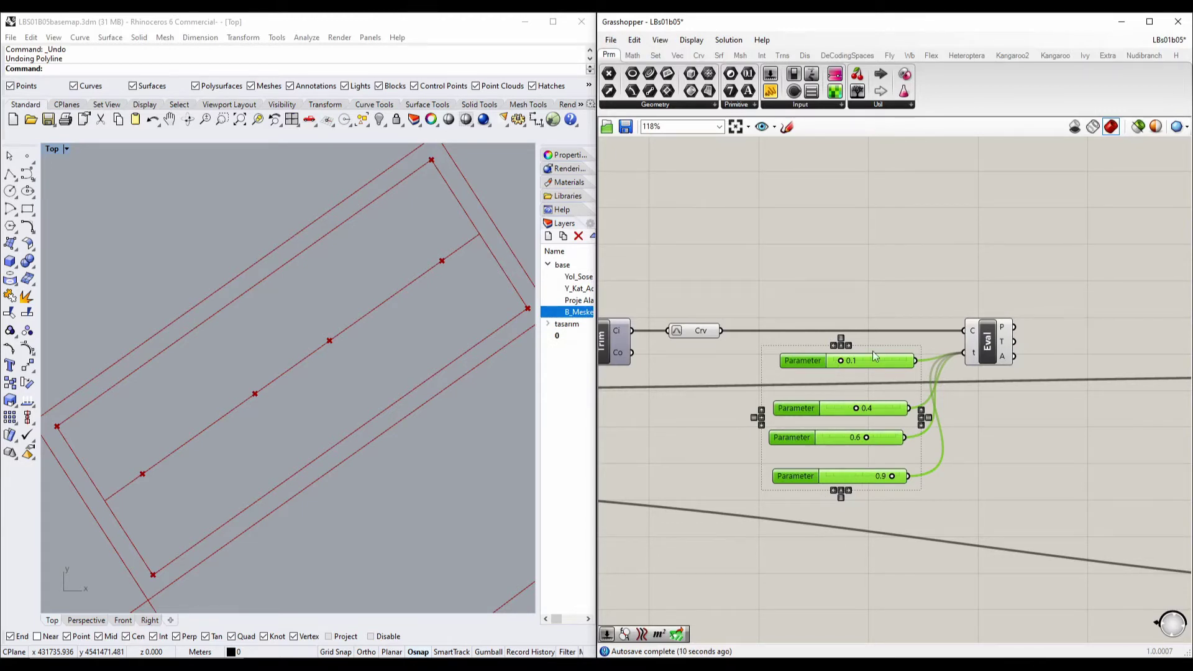
left_click_drag(988, 340, 1119, 332)
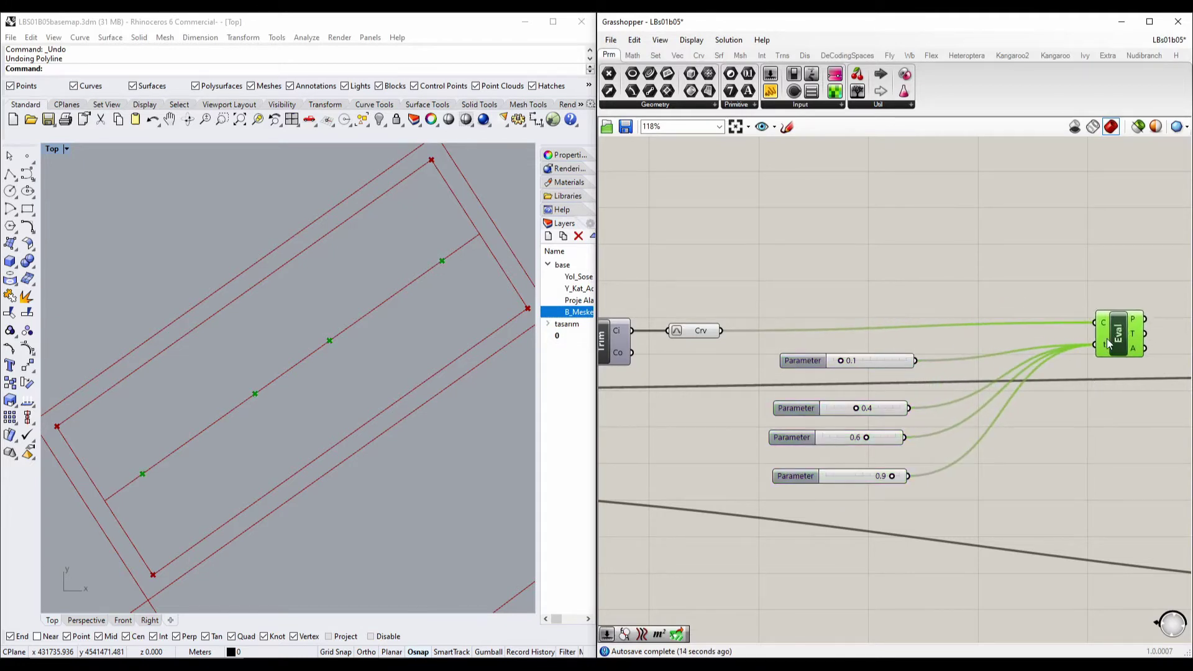
left_click_drag(907, 501, 853, 362)
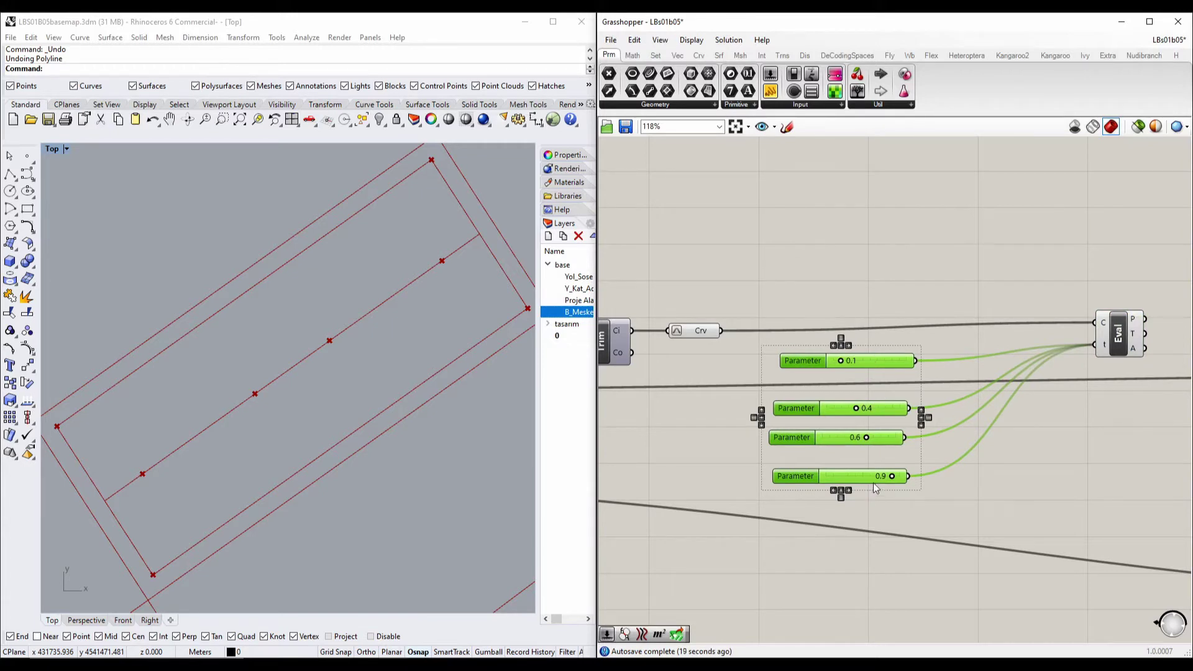
key("Delete")
Step: Add a Random component below the wire between the Crv parameter and the Eval component
double_click(897, 479)
type("random")
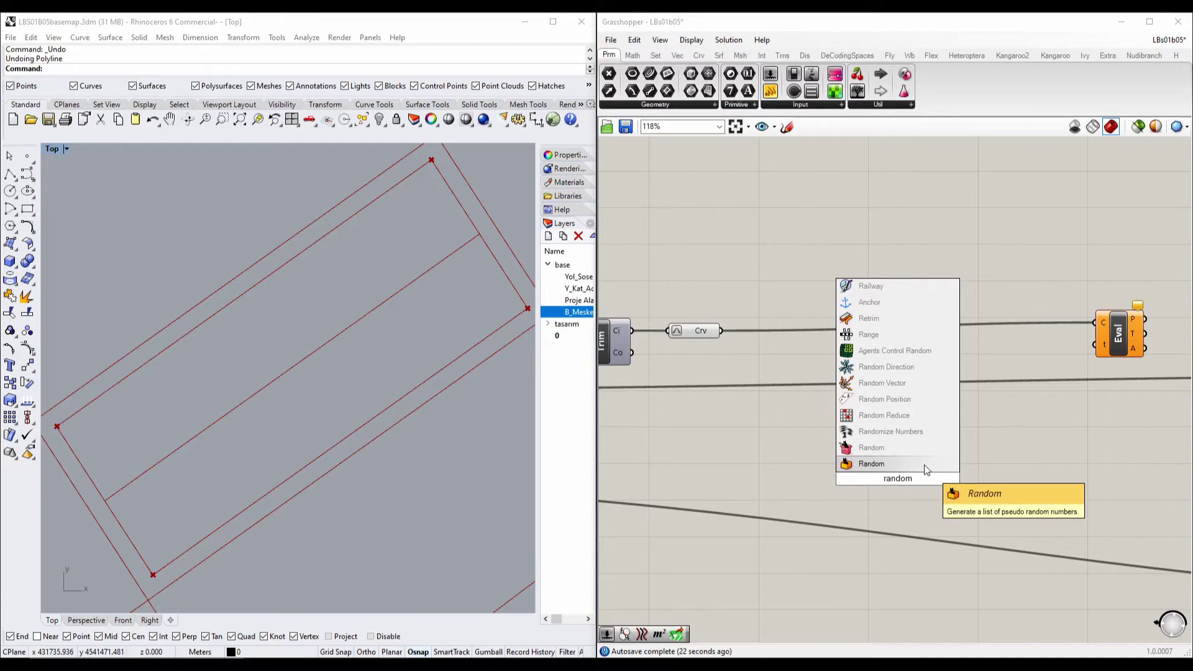
key("Return")
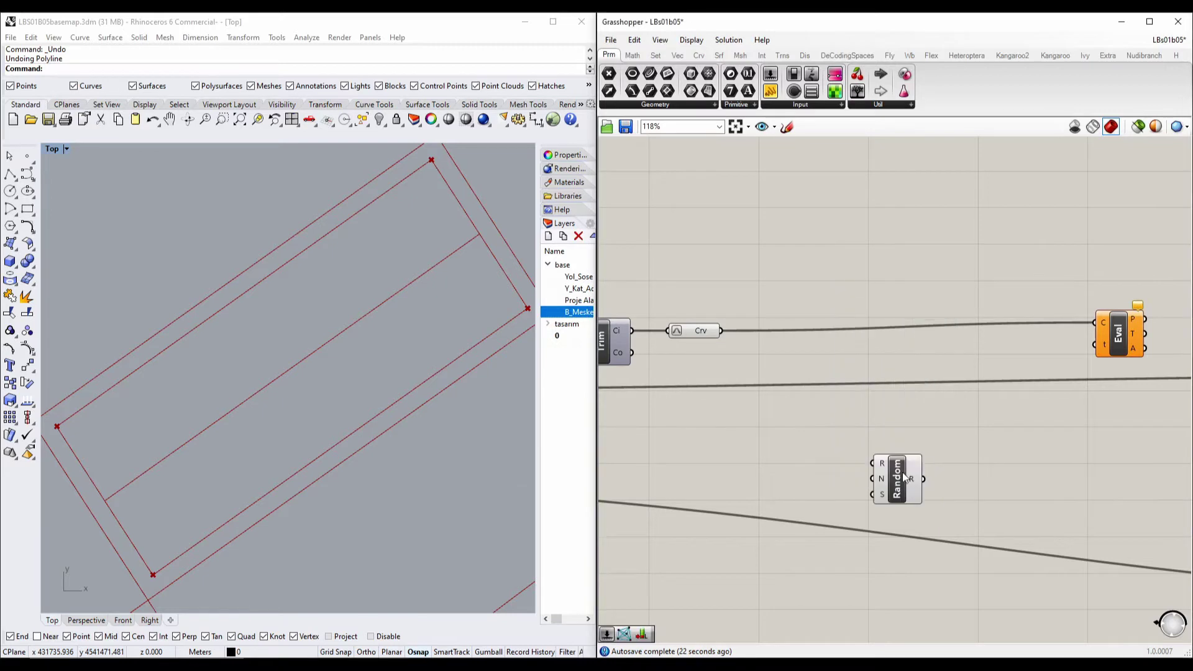
left_click_drag(904, 477, 917, 456)
mouse_move(900, 443)
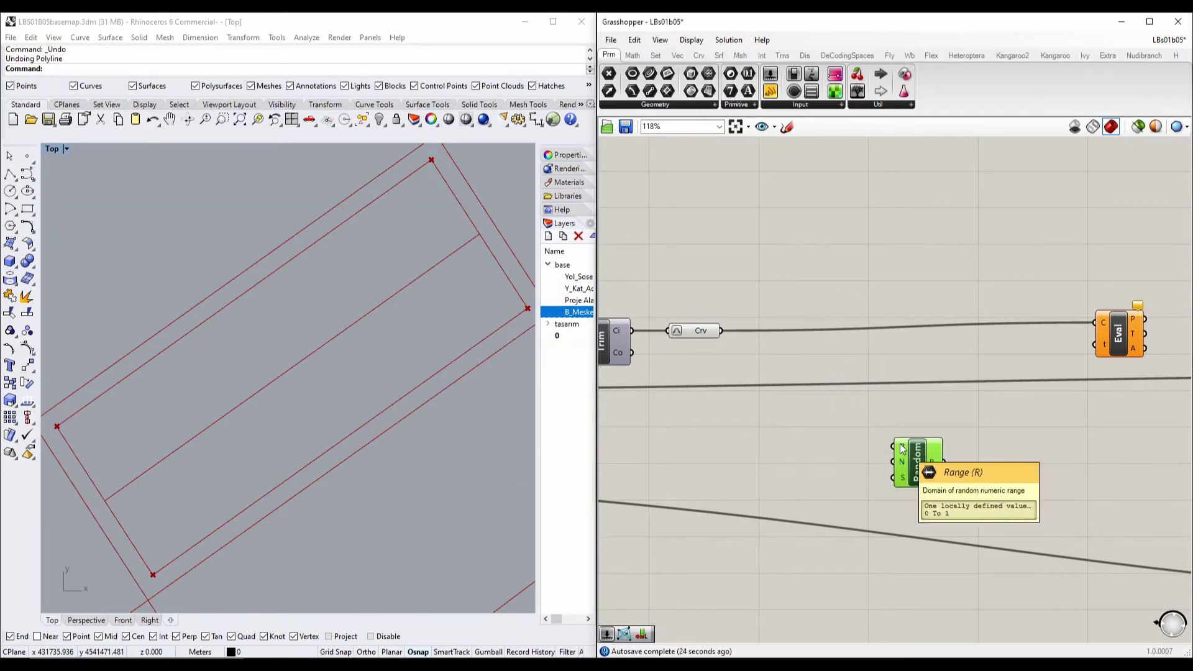
Step: Feed Random's N input from a 1 to 10 slider set to 6, and wire Random's output to Eval's t input
double_click(821, 456)
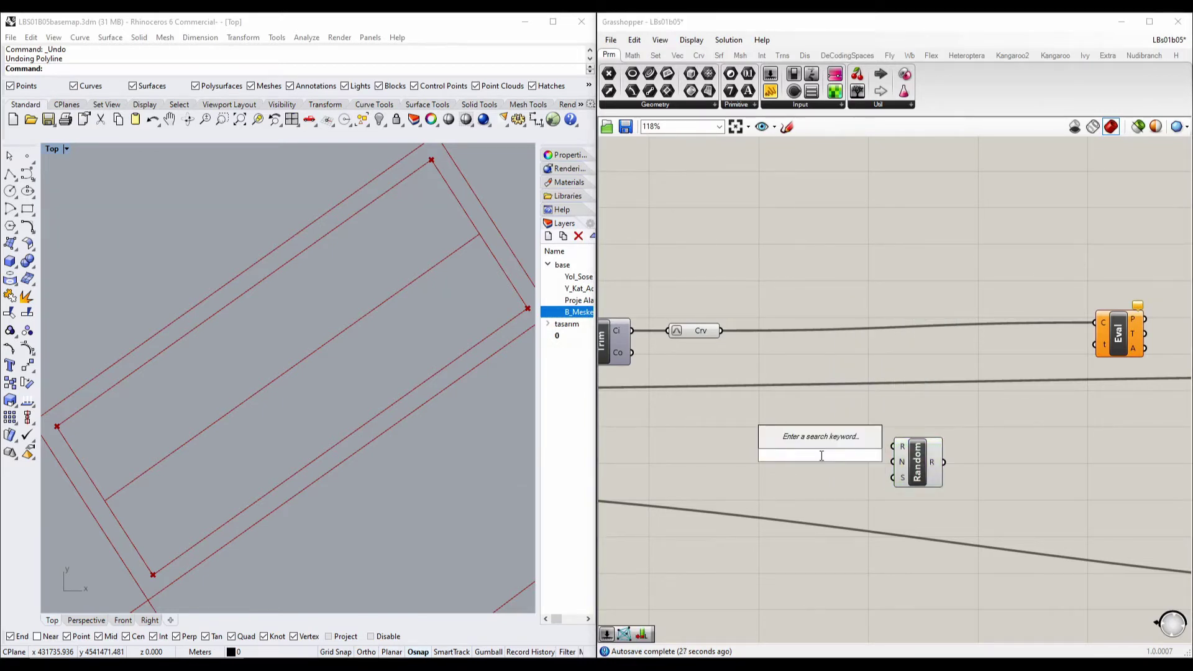
type("1<6<10")
key("Return")
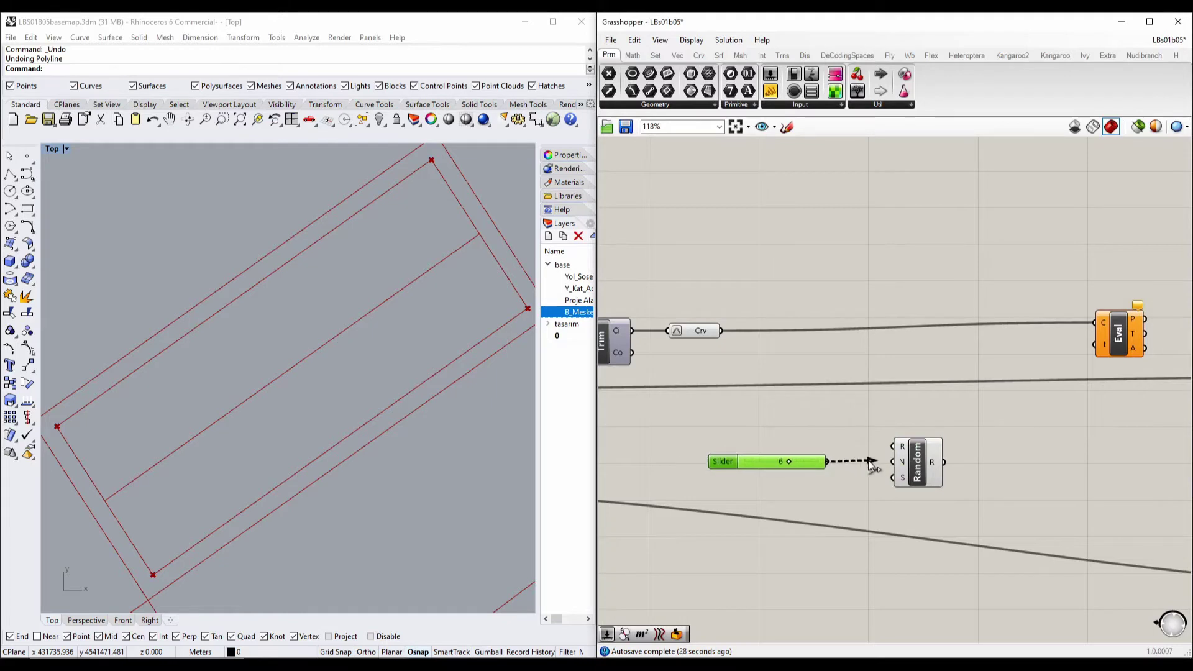
left_click_drag(944, 462, 1096, 346)
Step: Add a slider with value 500 to Random's S input and change the seed to 252
right_click_drag(952, 458, 1022, 345)
double_click(819, 527)
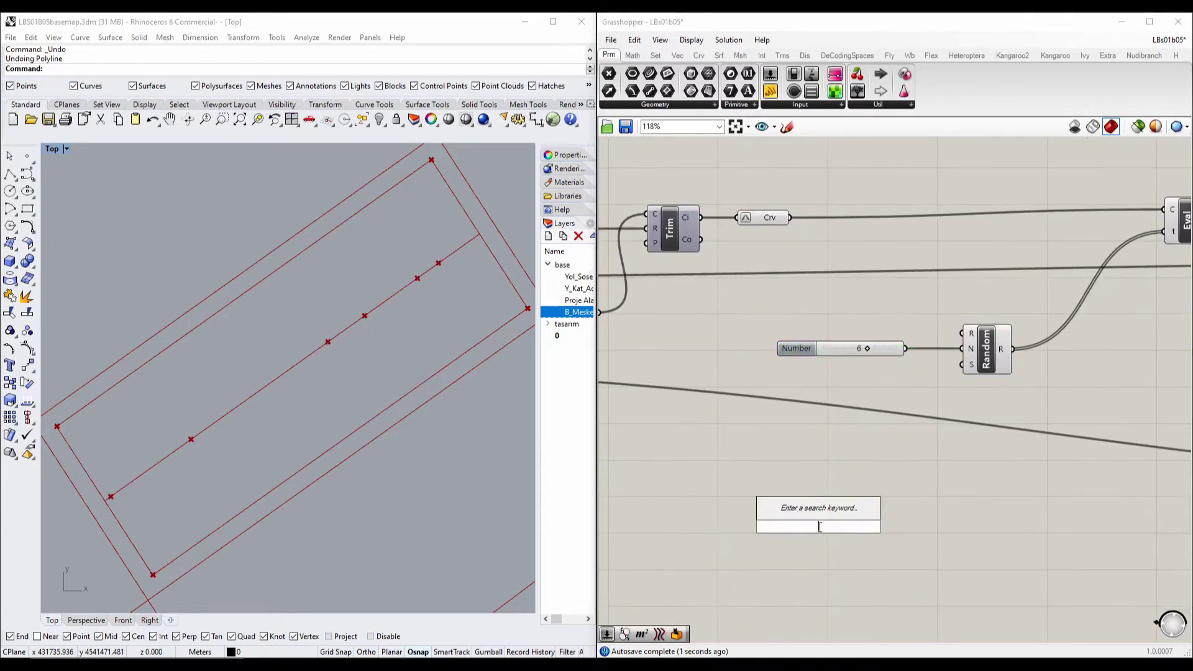
type("500")
key("Return")
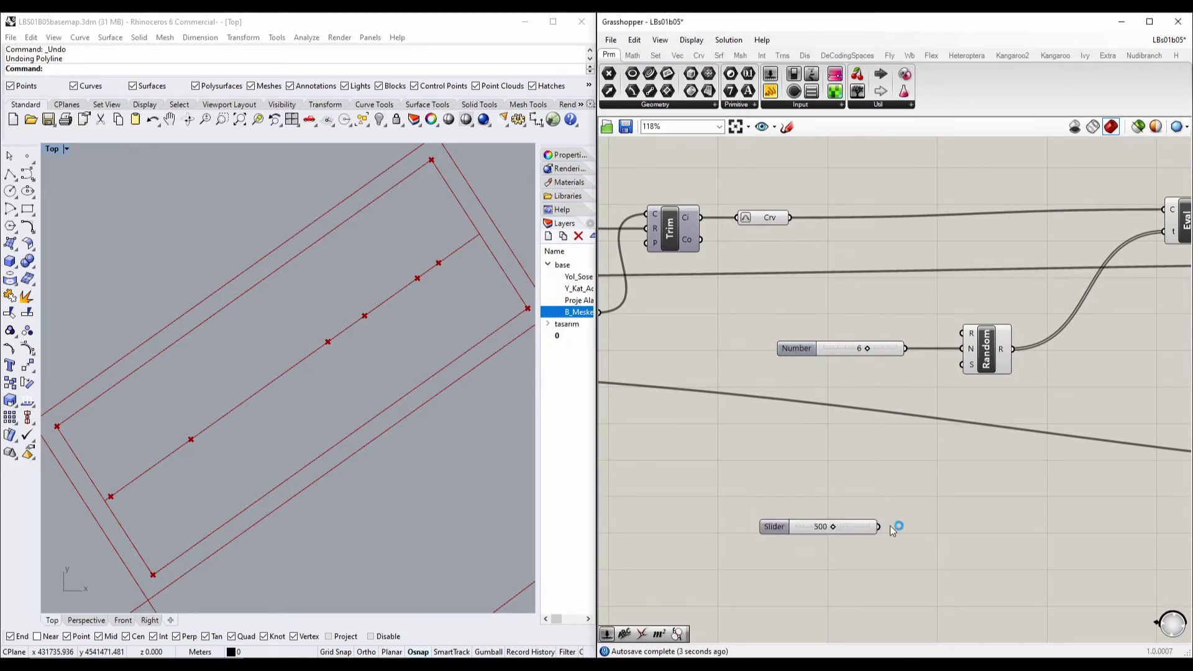
left_click_drag(878, 527, 962, 365)
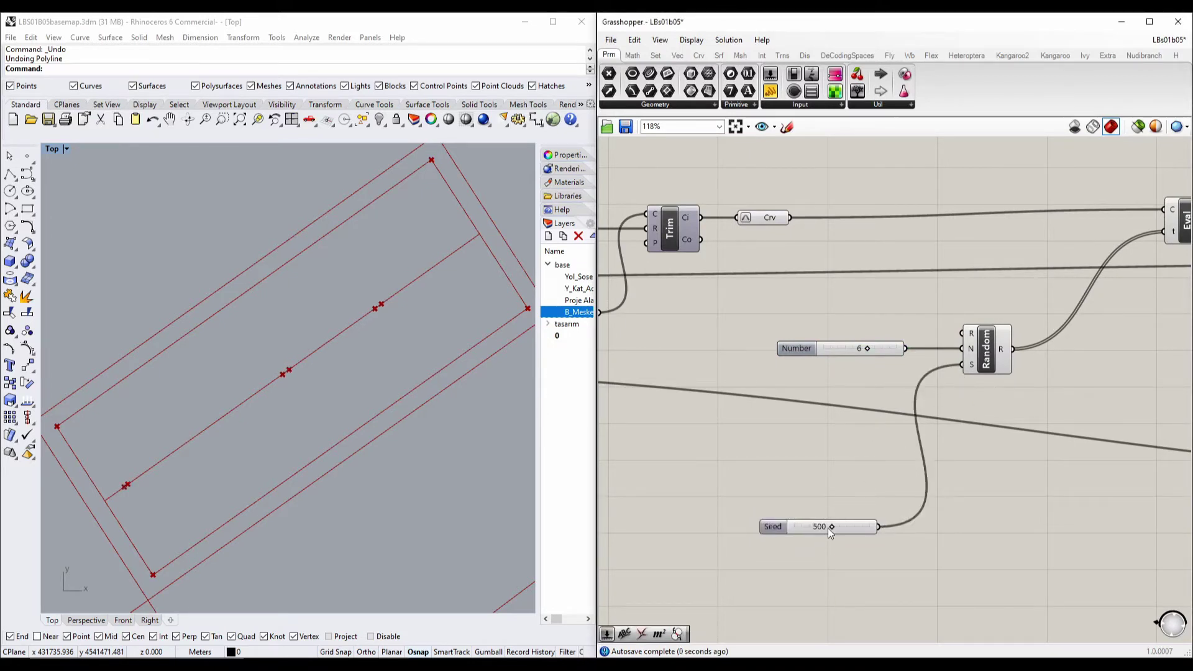
left_click_drag(832, 527, 814, 525)
Step: Examine the spacing of the random points along the block's centre line in the Rhino Top view
scroll(348, 391, "up", 5)
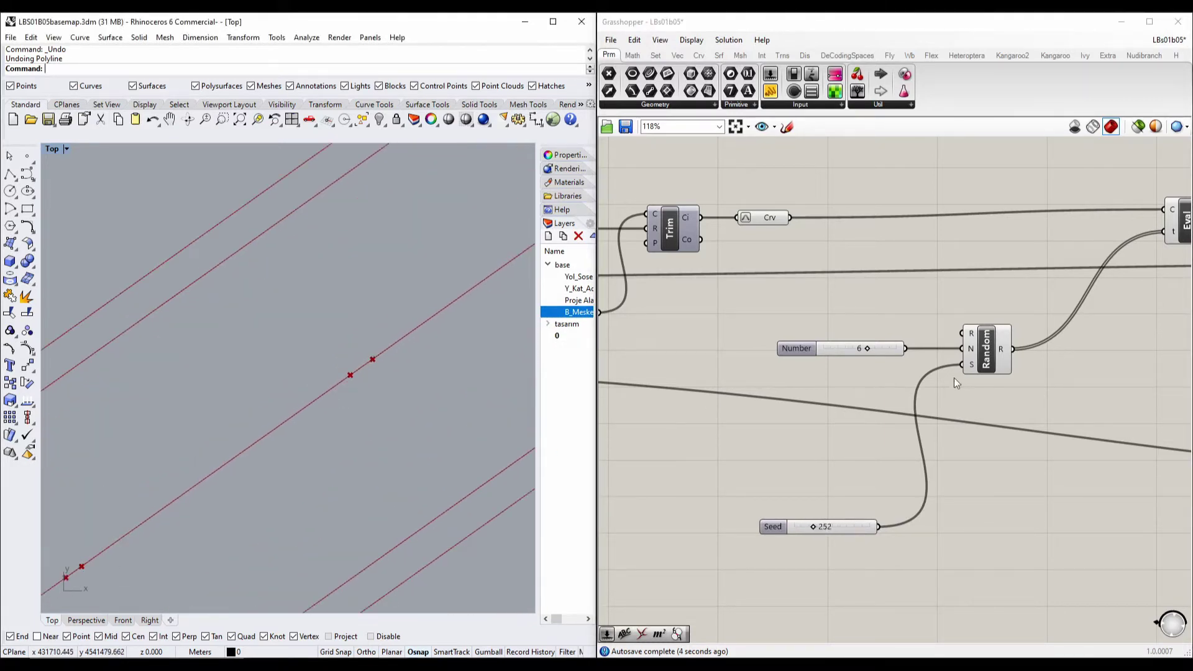
right_click_drag(969, 352, 872, 384)
mouse_move(874, 366)
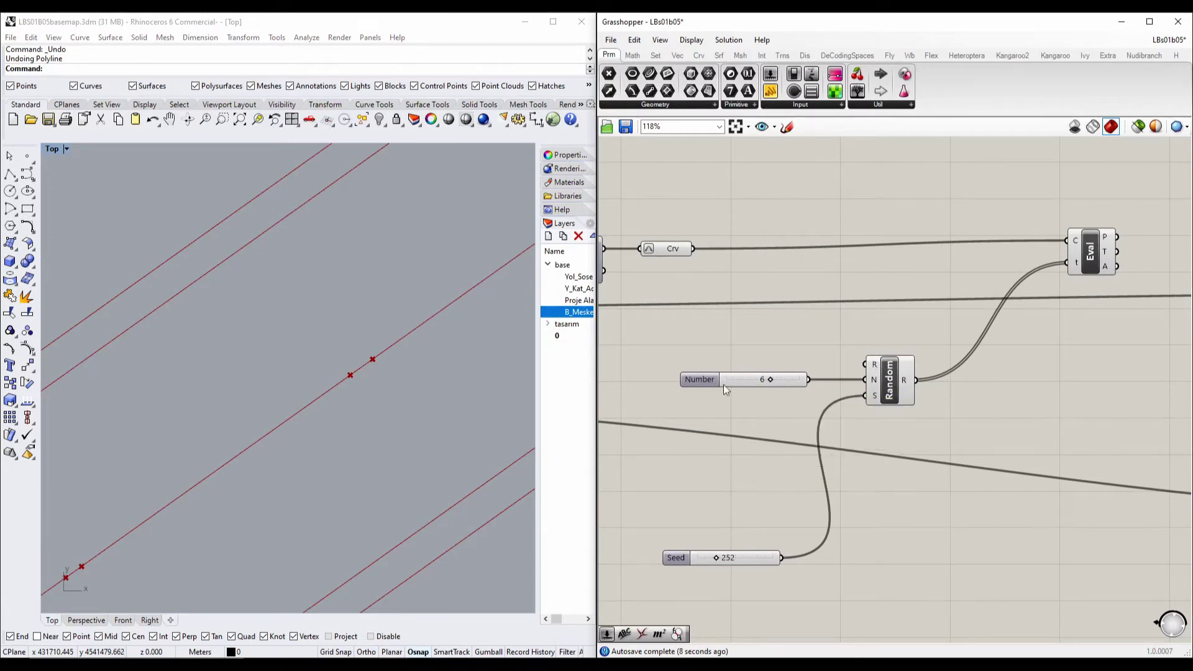
scroll(375, 345, "down", 5)
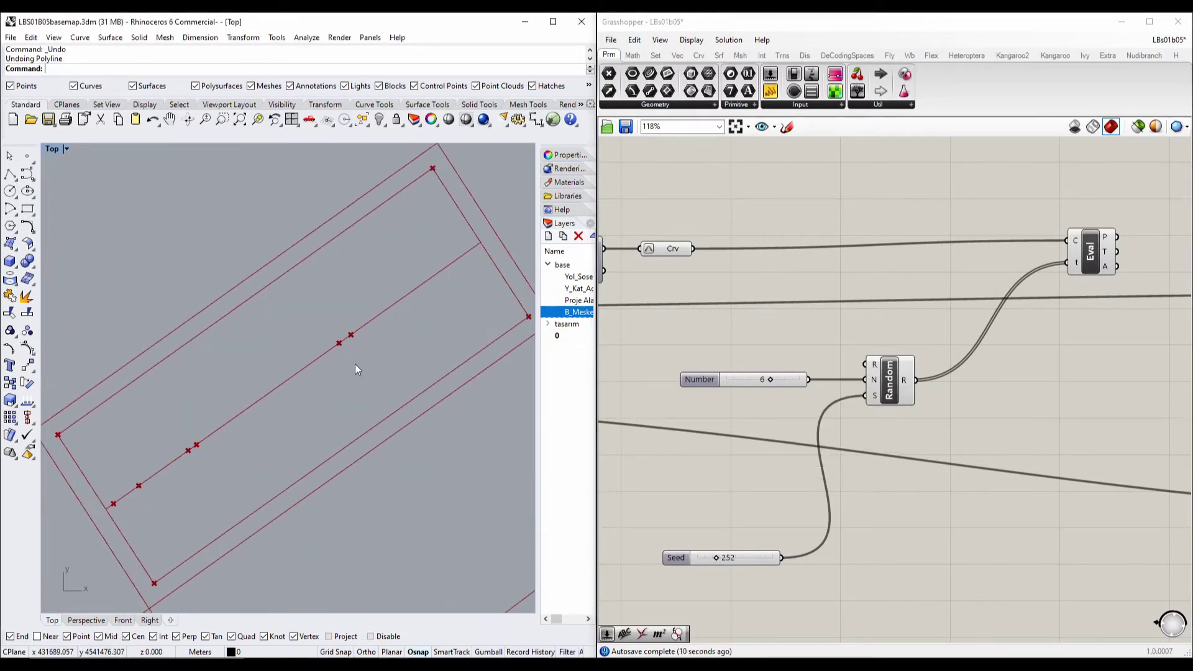
scroll(356, 368, "up", 5)
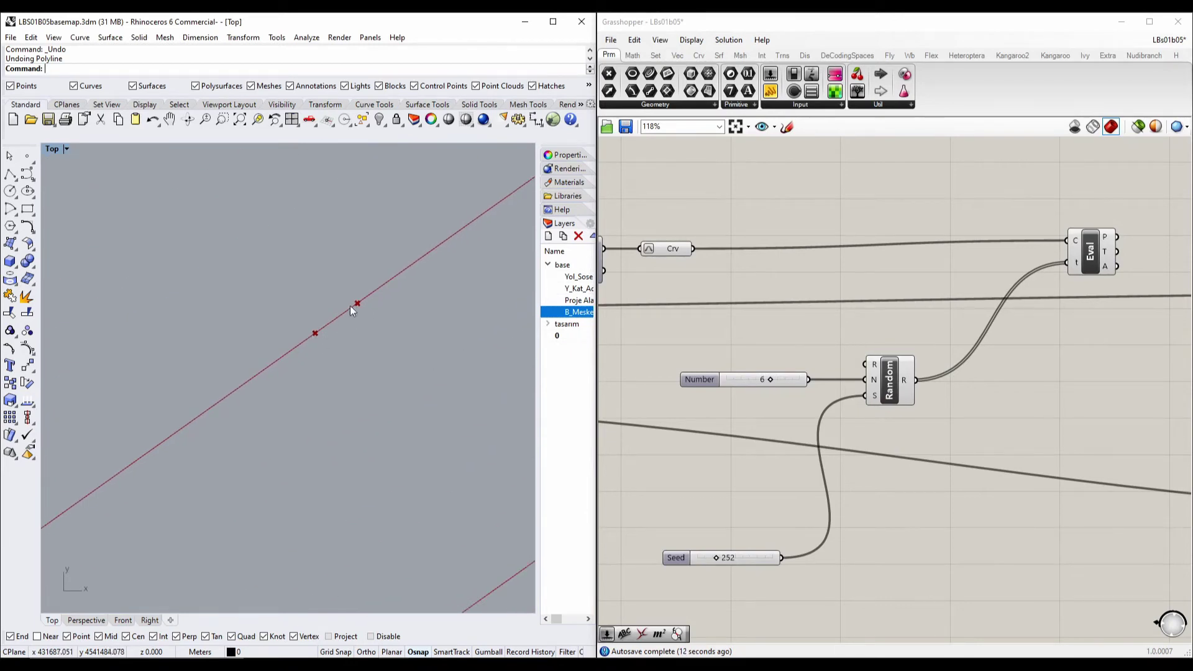
scroll(335, 312, "down", 4)
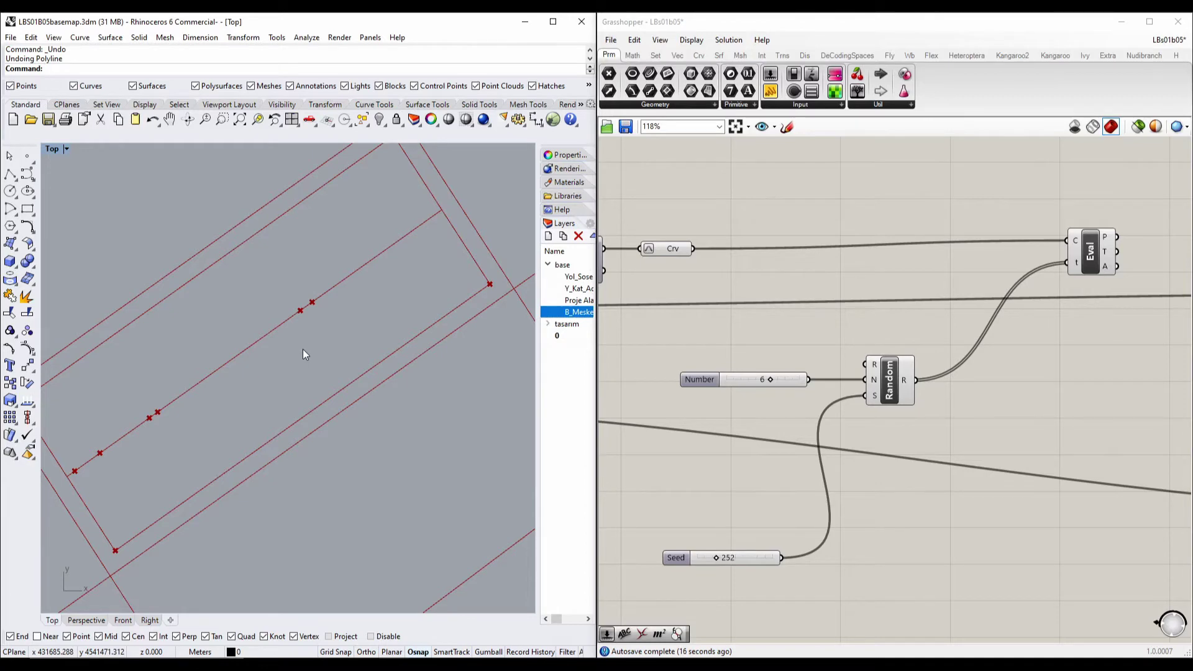
scroll(303, 350, "down", 6)
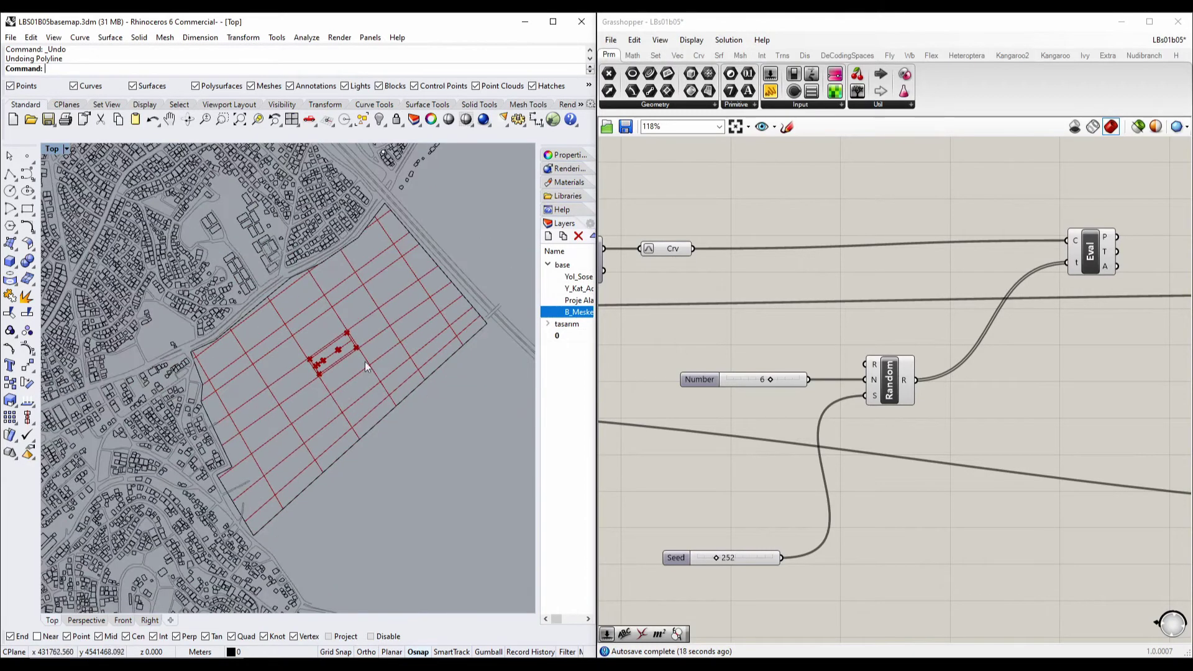
scroll(319, 354, "up", 5)
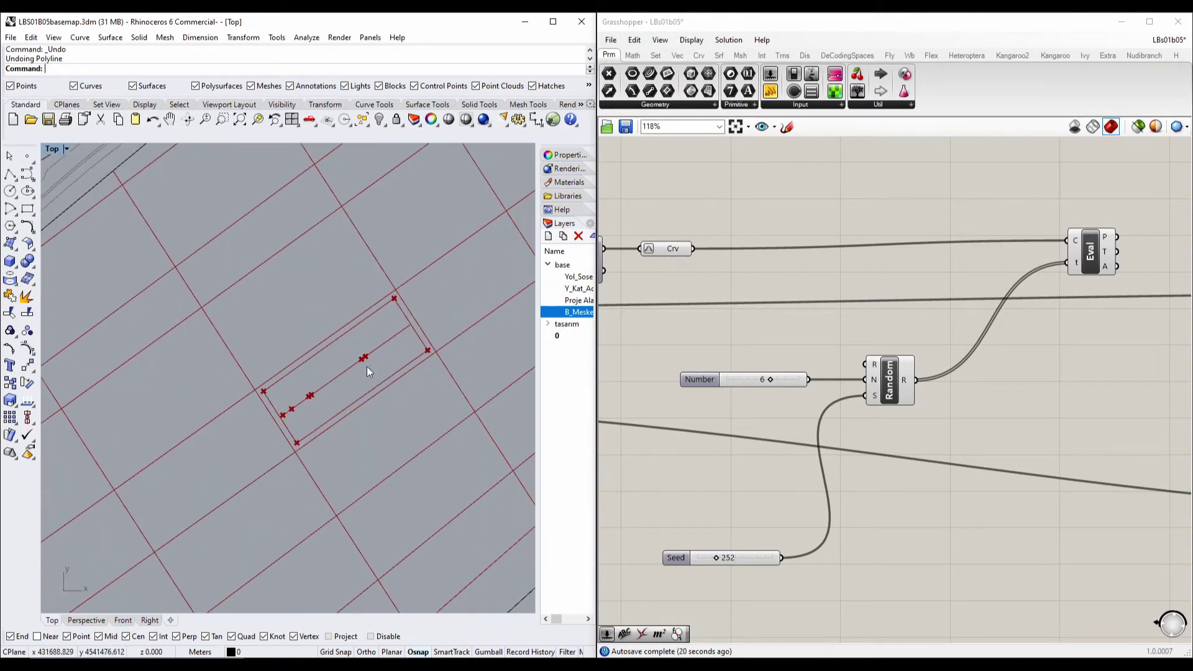
scroll(357, 367, "up", 6)
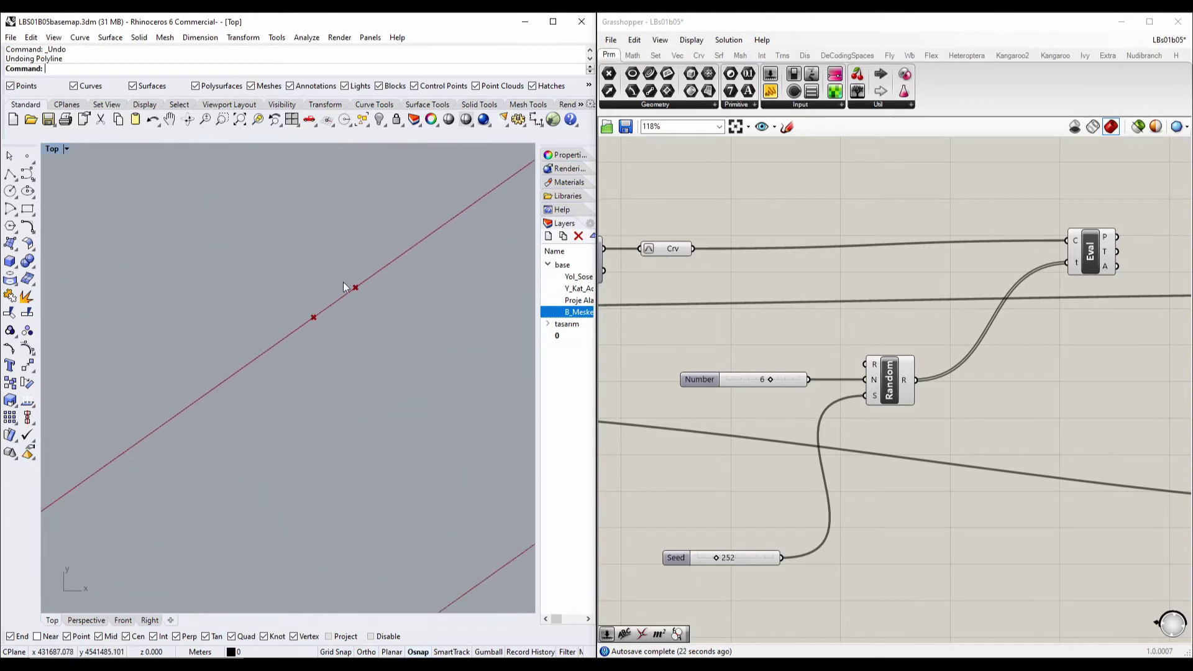
scroll(337, 308, "down", 10)
right_click_drag(337, 306, 336, 352)
scroll(336, 353, "up", 8)
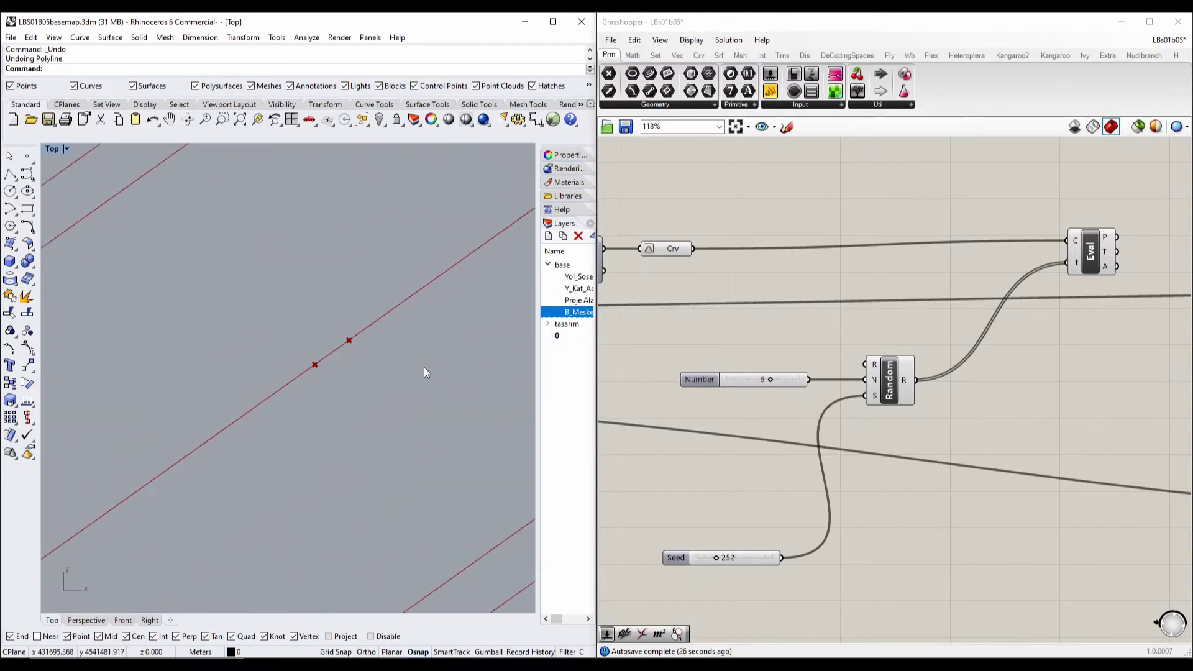
Step: Add a Panel connected to Random's output and enlarge it to read the generated parameter values
double_click(1054, 412)
type("pan")
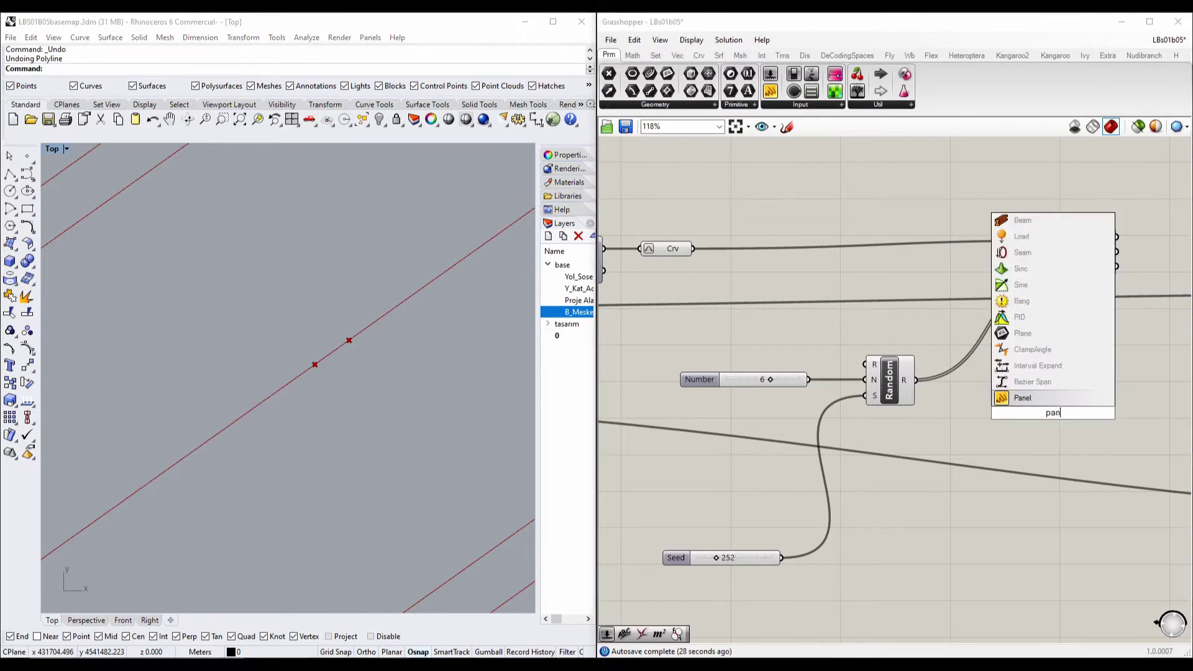
key("Return")
left_click_drag(913, 380, 993, 413)
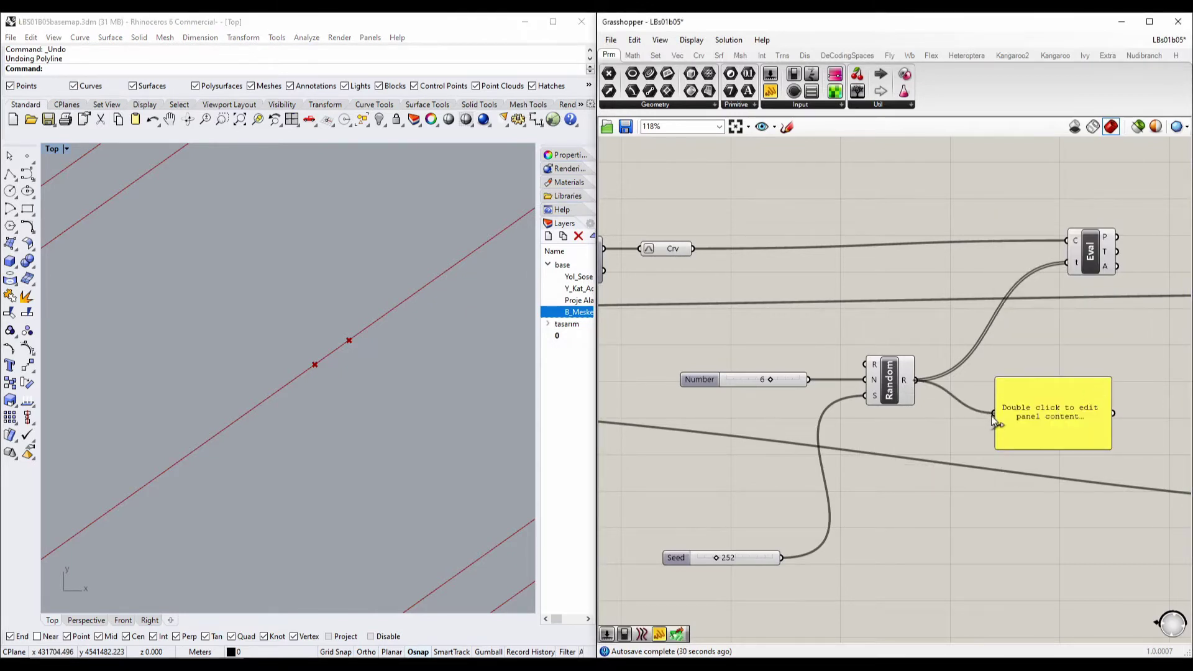
right_click_drag(1037, 431, 812, 326)
left_click_drag(862, 344, 850, 458)
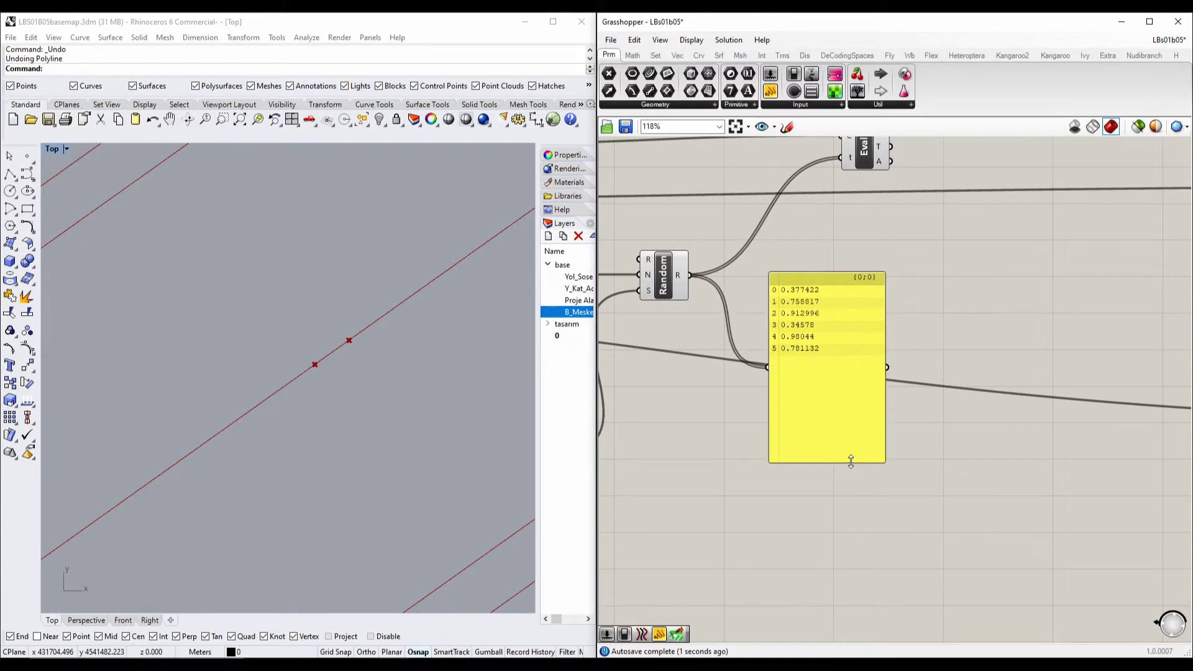
scroll(810, 325, "up", 4)
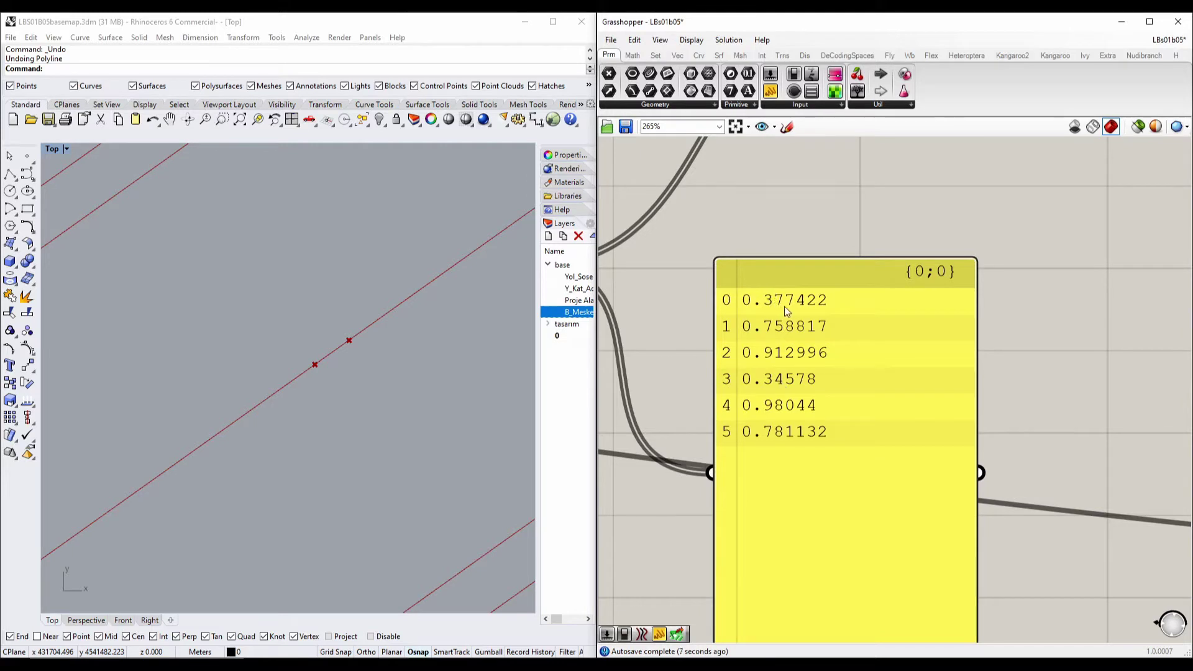
Step: Compare the panel values with the points on the centre line and set the random seed to 335
scroll(411, 368, "down", 5)
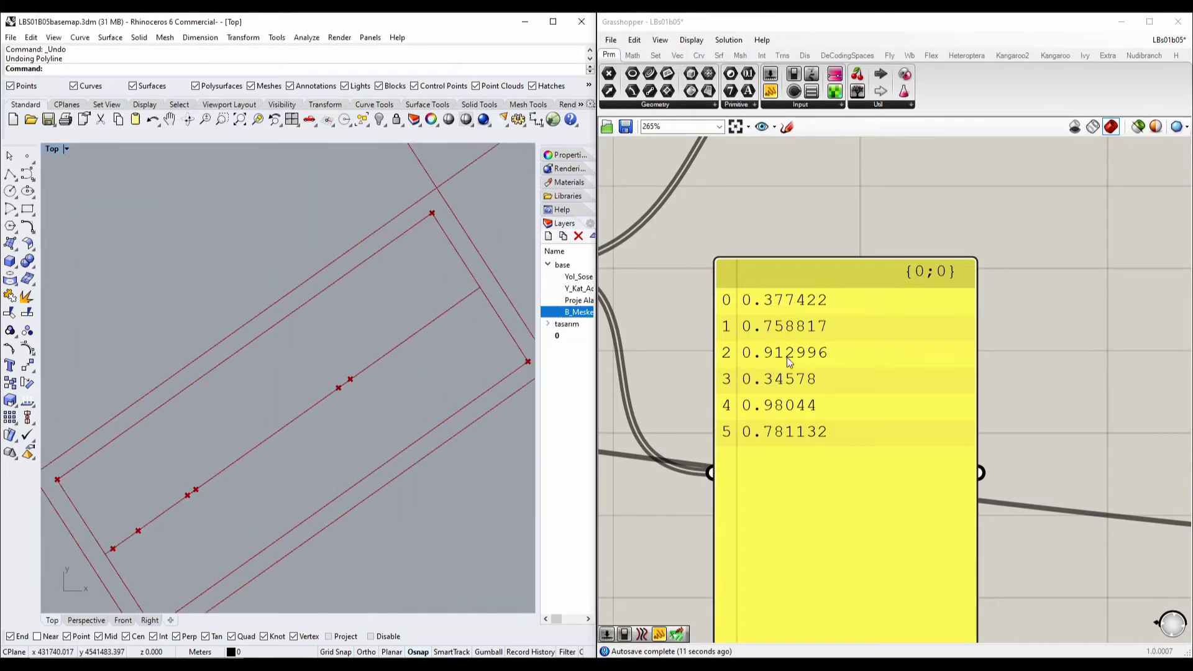
right_click_drag(390, 391, 412, 362)
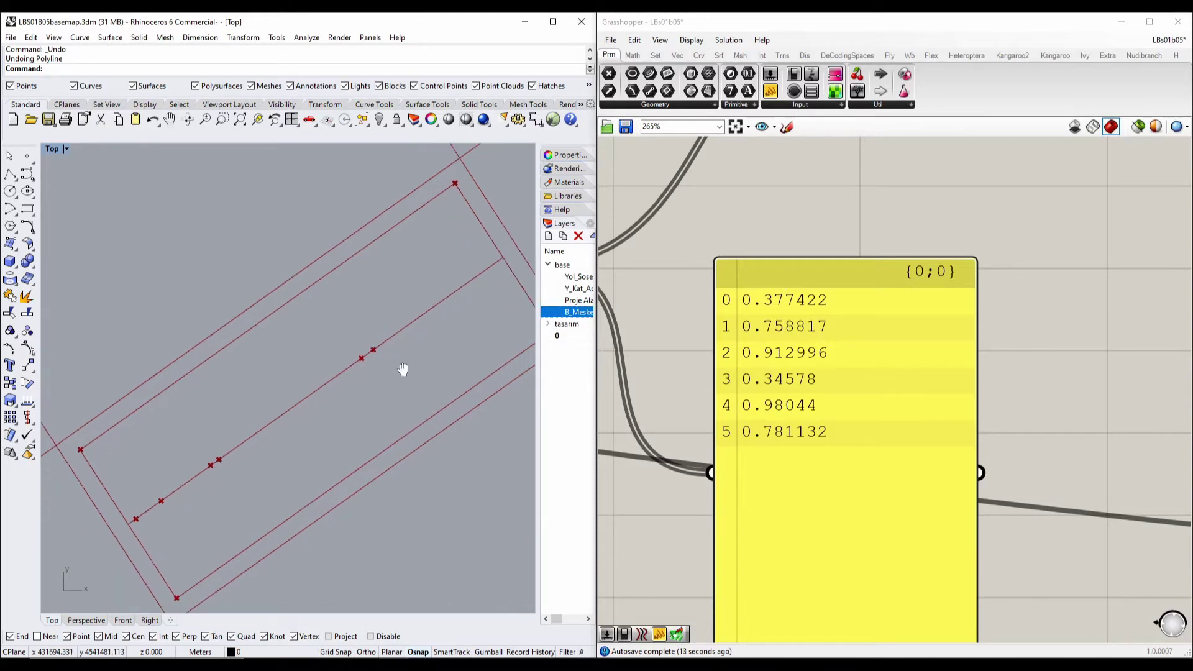
right_click_drag(646, 349, 929, 386)
scroll(1039, 393, "down", 5)
scroll(977, 394, "up", 3)
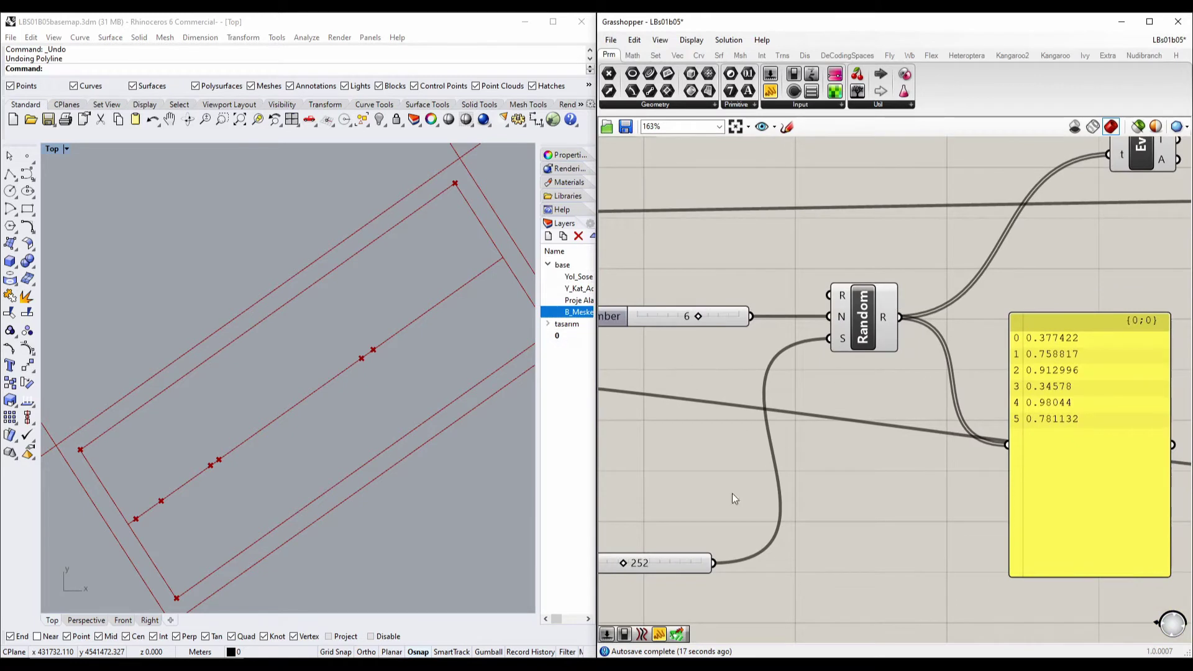
right_click_drag(732, 493, 857, 399)
mouse_move(733, 472)
left_mouse_down()
mouse_move(770, 470)
mouse_move(751, 470)
left_mouse_up()
right_click_drag(796, 222, 701, 279)
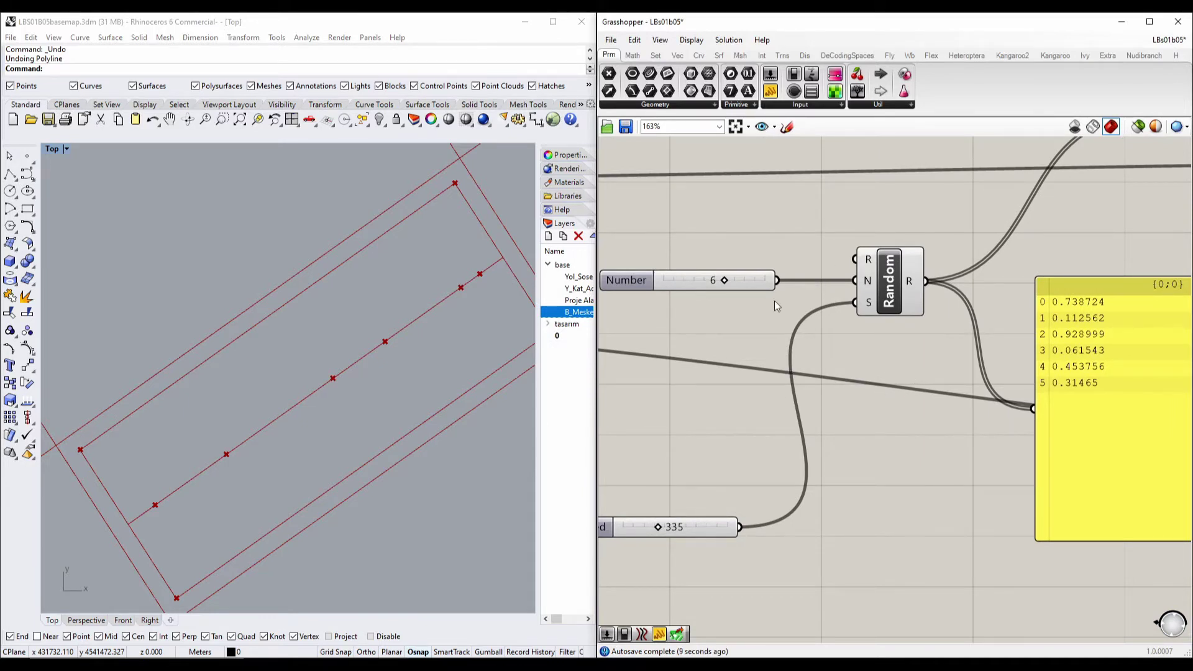
Step: Set the random seed slider to 430
right_click_drag(925, 362, 857, 359)
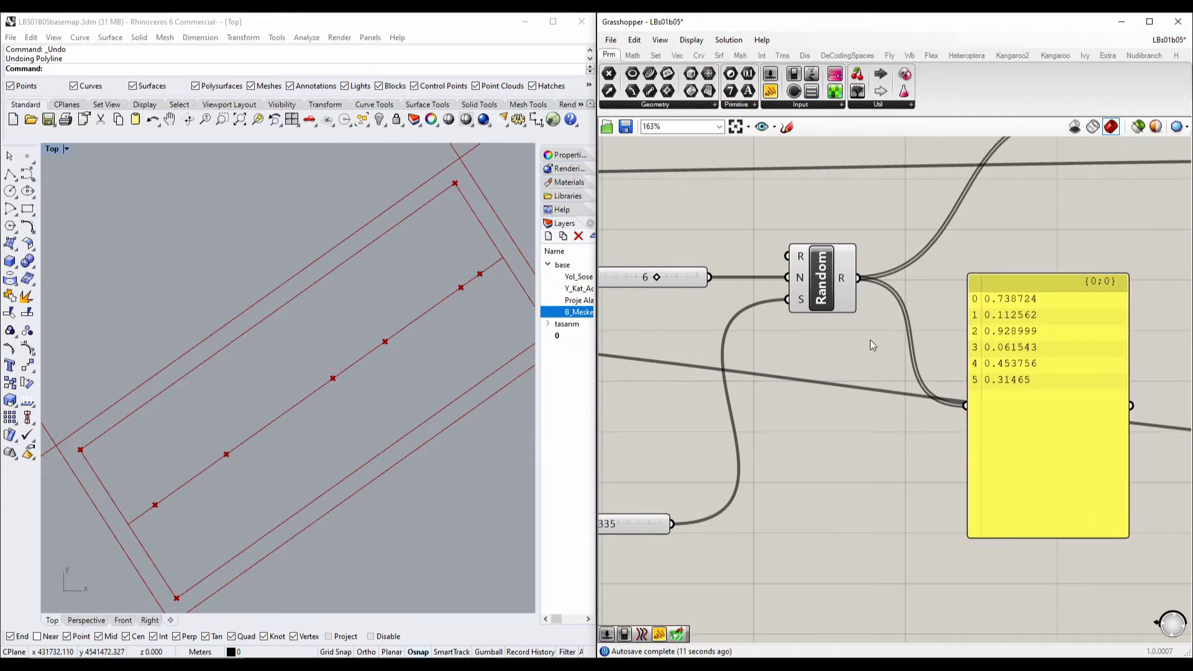
right_click_drag(702, 423, 907, 380)
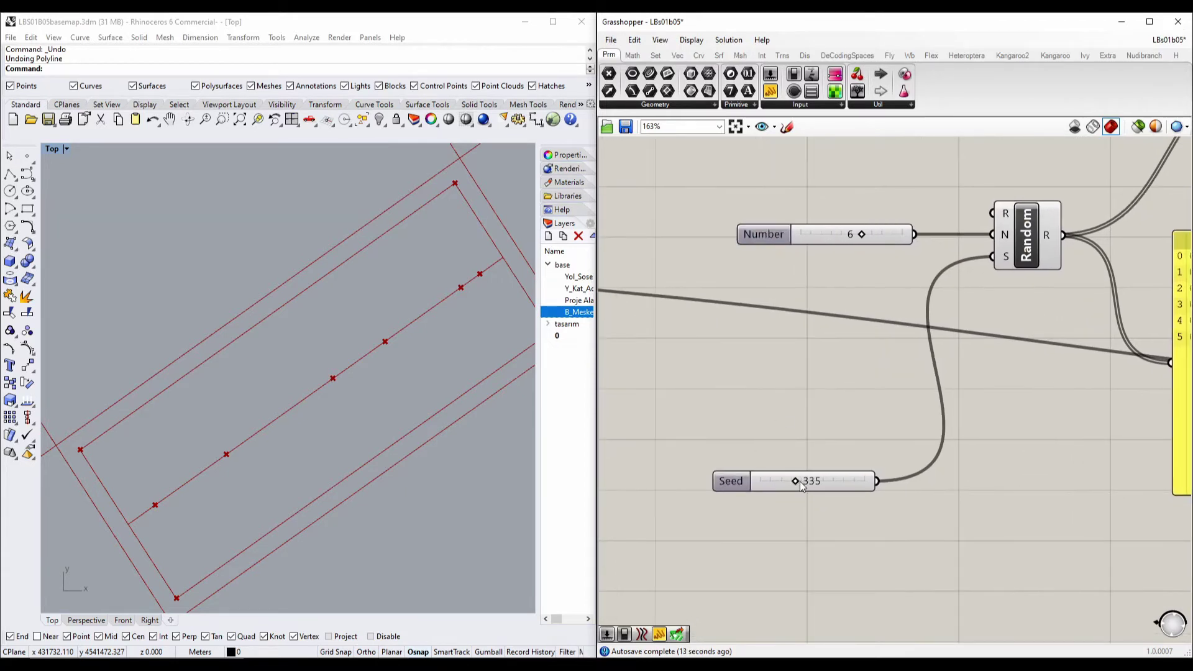
mouse_move(800, 480)
left_mouse_down()
mouse_move(815, 482)
mouse_move(804, 479)
left_mouse_up()
right_click_drag(804, 479, 768, 552)
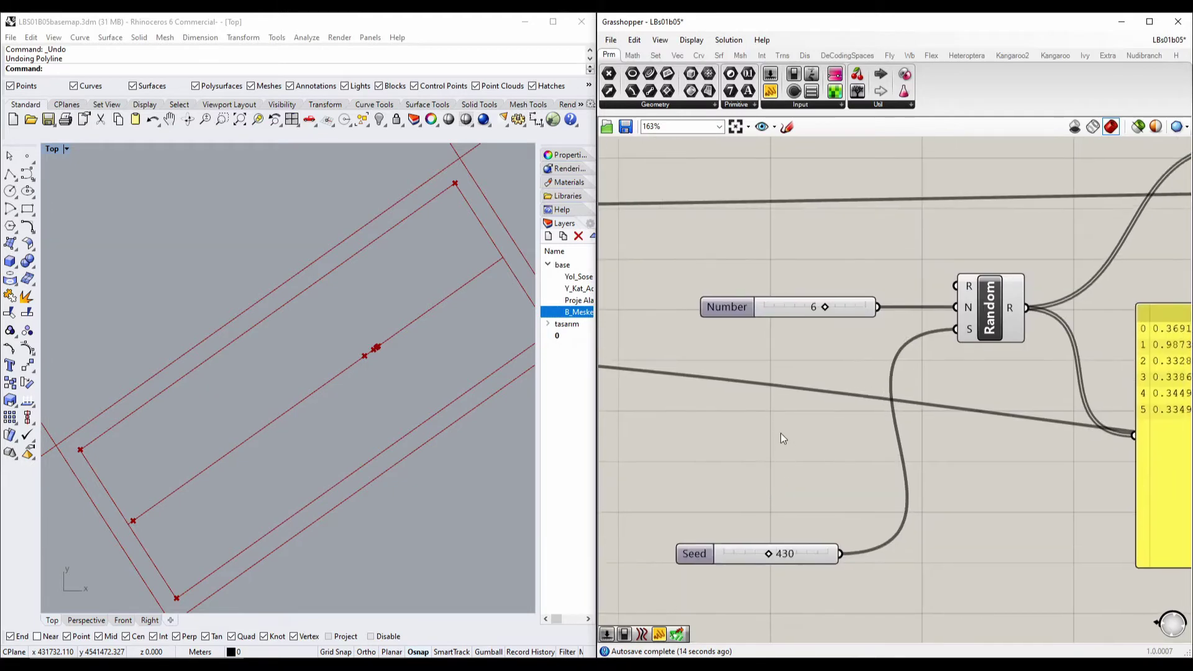
Step: Shift the Eval component slightly so it sits level with the Crv parameter
scroll(780, 434, "down", 4)
left_click_drag(1000, 298, 1003, 306)
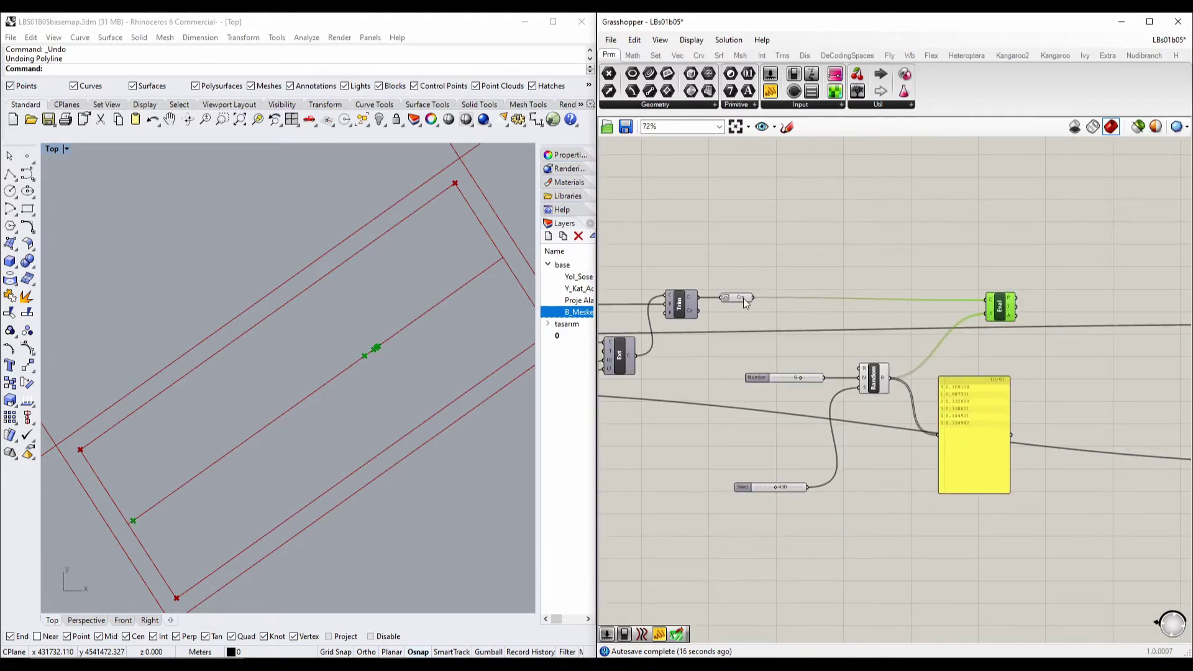
Step: Delete the panel attached to Random's output
right_click_drag(870, 323, 881, 273)
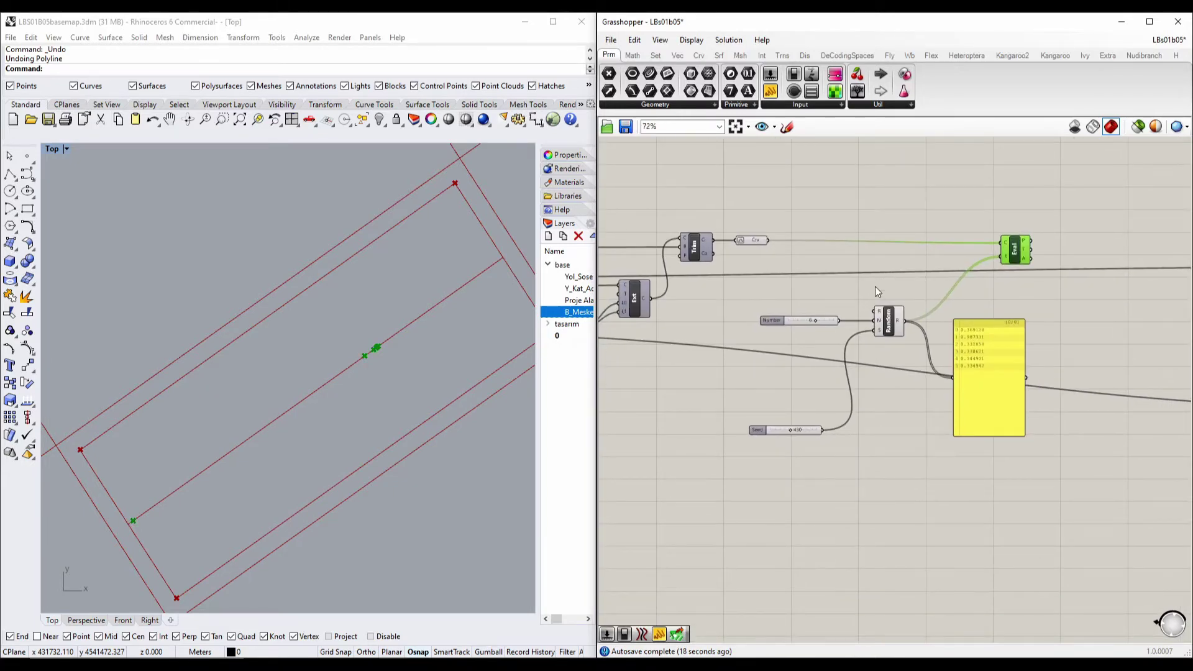
left_click(989, 371)
key("Delete")
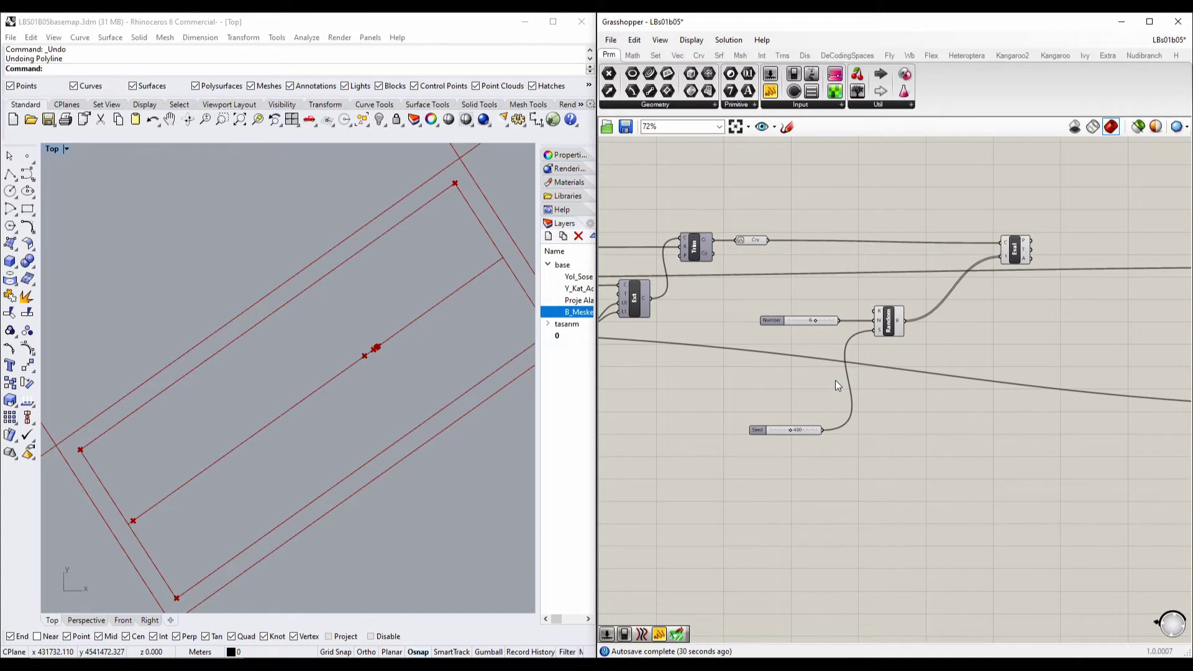
Step: Move the Number slider and the Random component lower, close to the Seed slider, to free space beneath the centre line wire
scroll(881, 271, "up", 4)
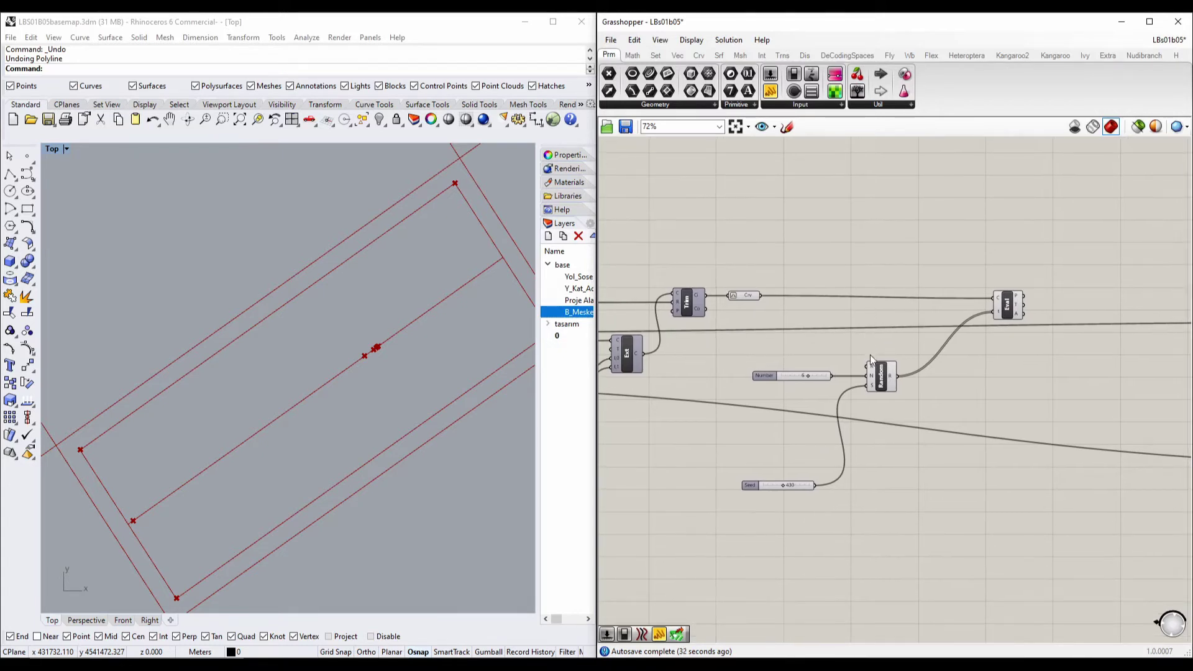
left_click_drag(791, 366, 744, 504)
right_click_drag(1065, 320, 1026, 245)
left_click_drag(890, 294, 905, 451)
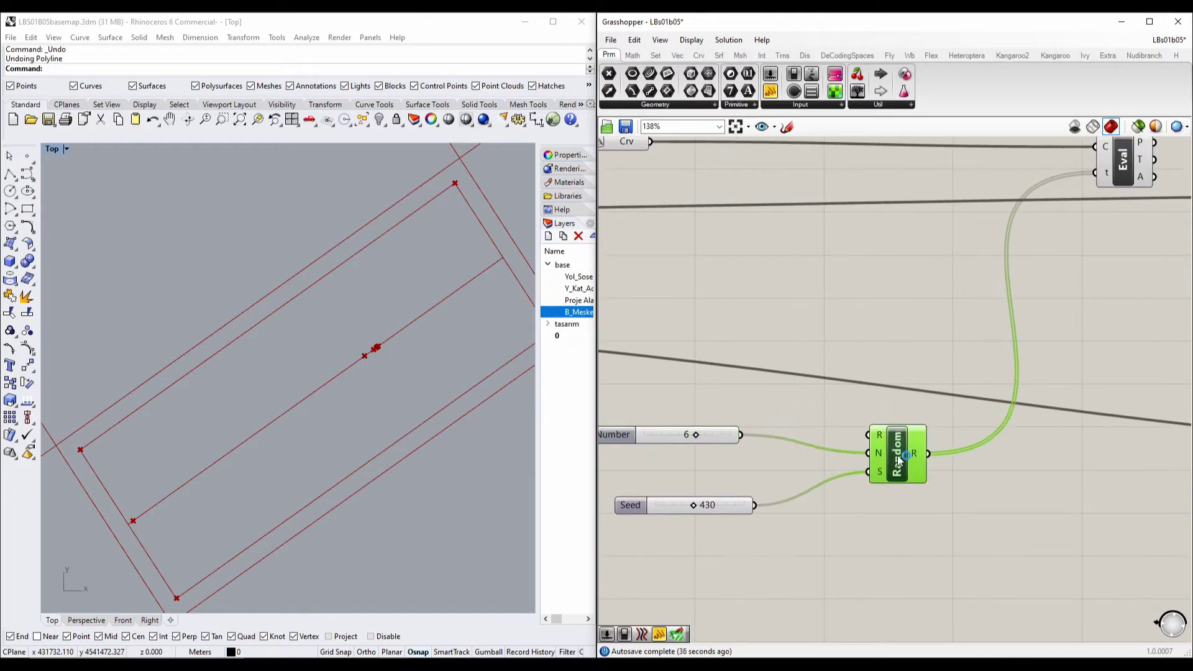
Step: Add a Construct Domain component above Random
right_click_drag(834, 335, 841, 283)
double_click(839, 279)
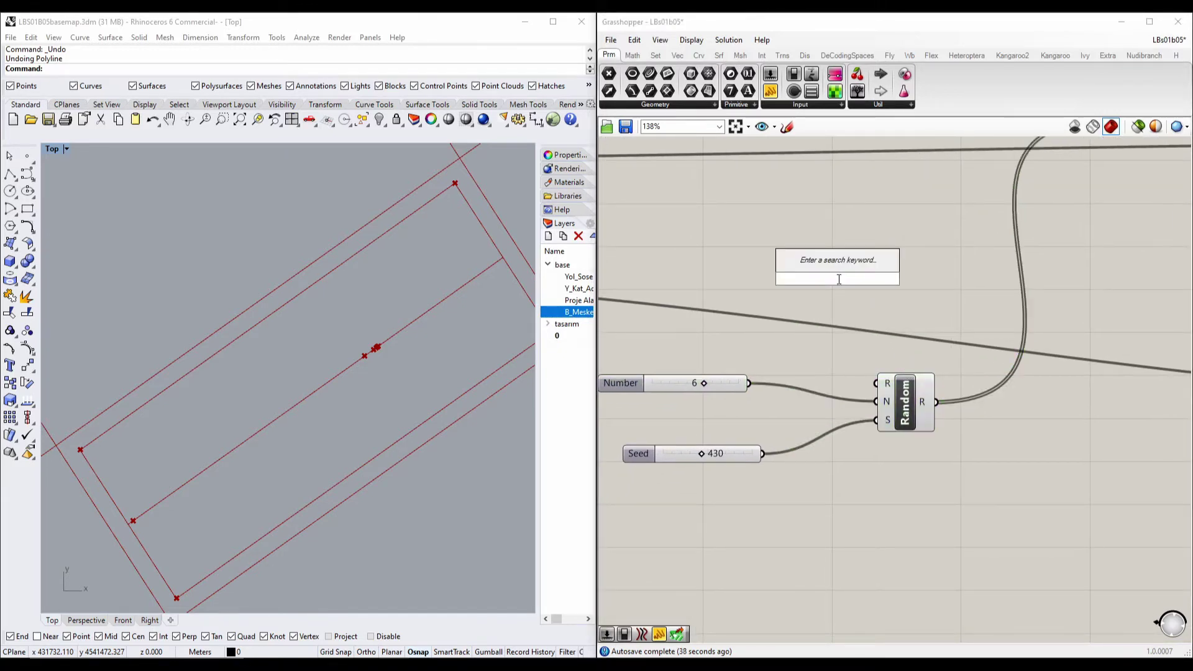
type("doma")
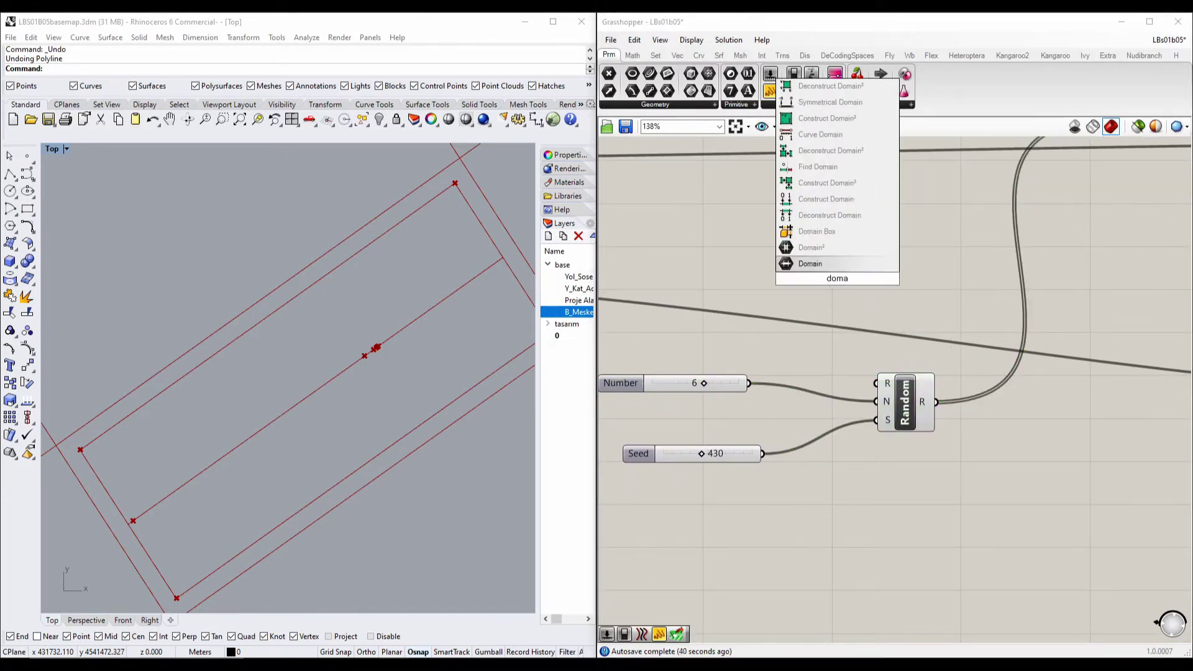
left_click(838, 199)
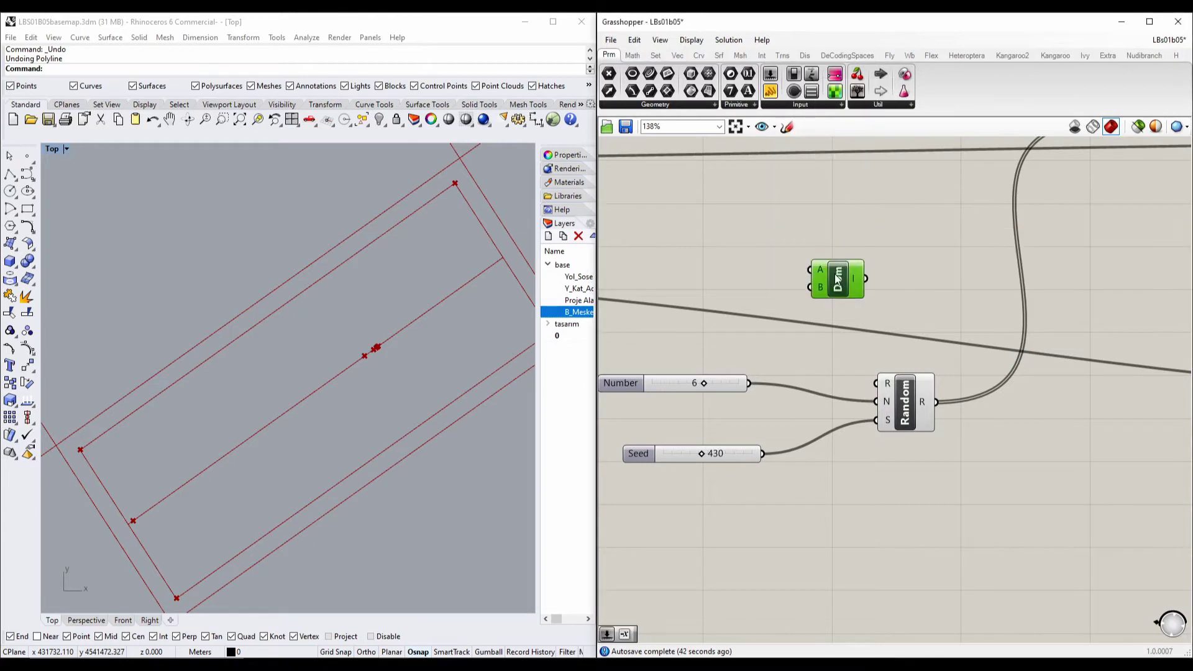
Step: Create number sliders of 18 and 32 and connect them as Construct Domain's start and end values
double_click(688, 261)
type("18")
key("Return")
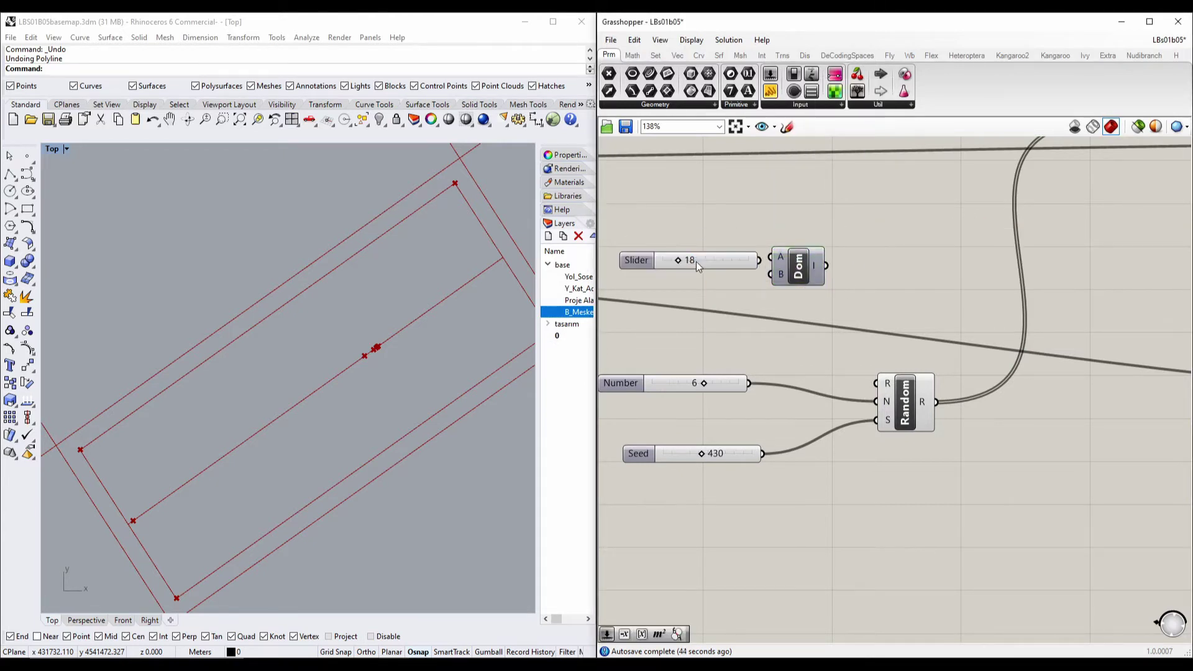
double_click(678, 290)
type("32")
key("Return")
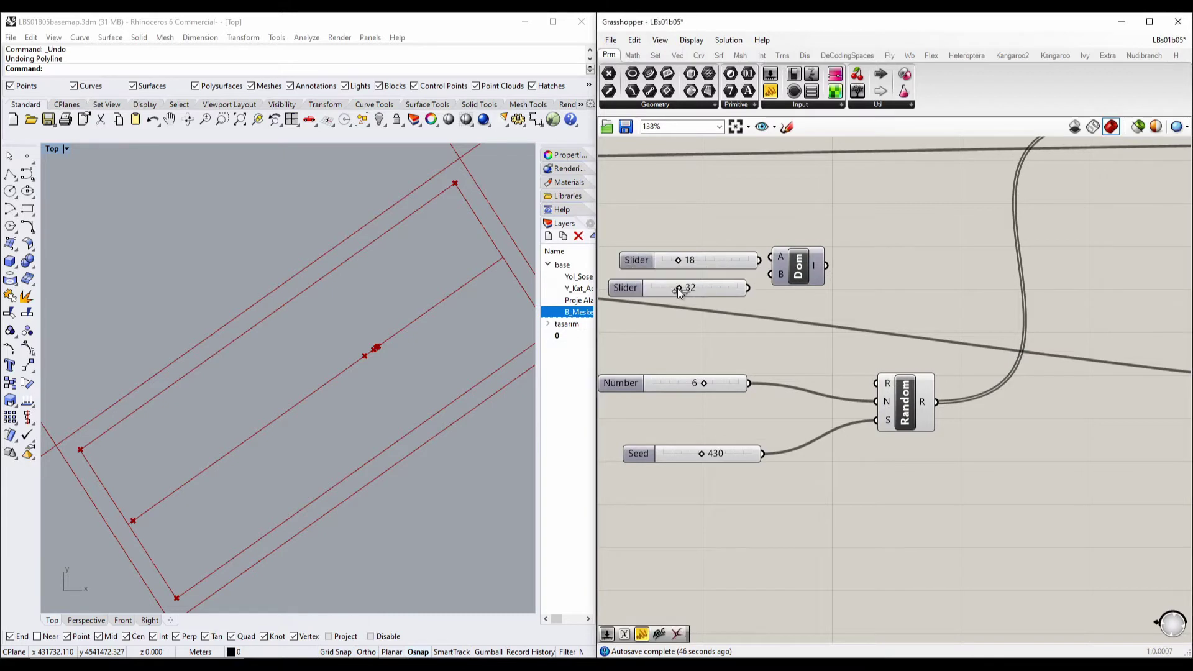
left_click_drag(738, 265, 771, 274)
left_click(732, 290)
Step: Disconnect Random's output from Eval's t input and connect the constructed domain to Random's range input
scroll(852, 289, "down", 3)
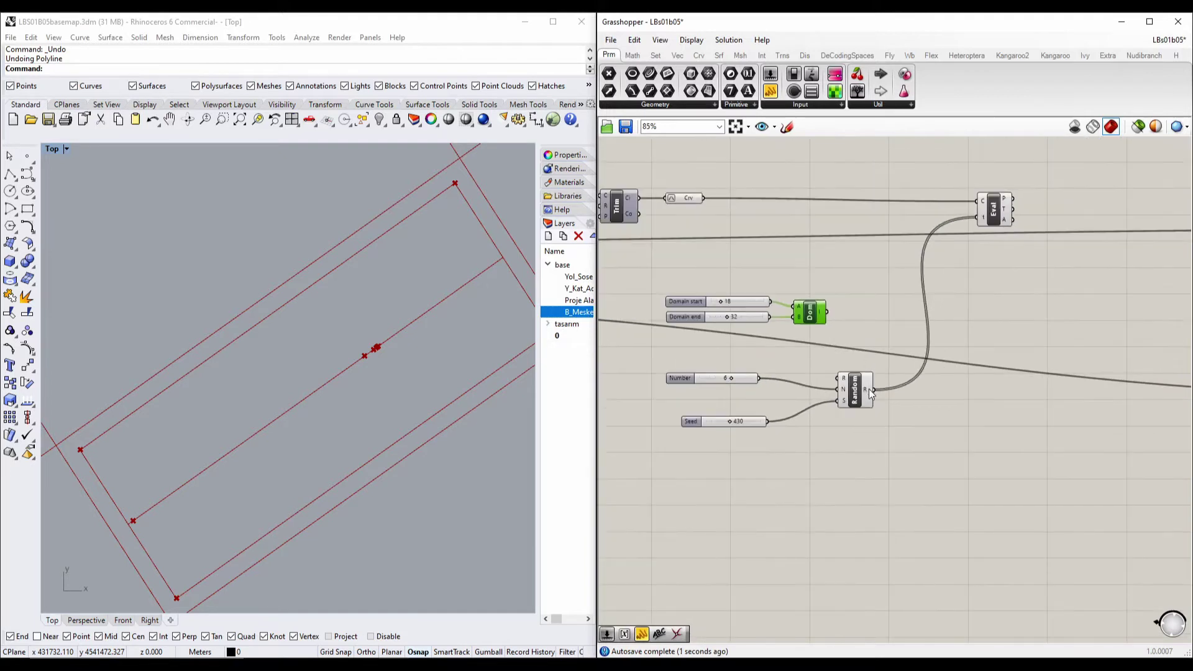
right_click(868, 391)
mouse_move(926, 425)
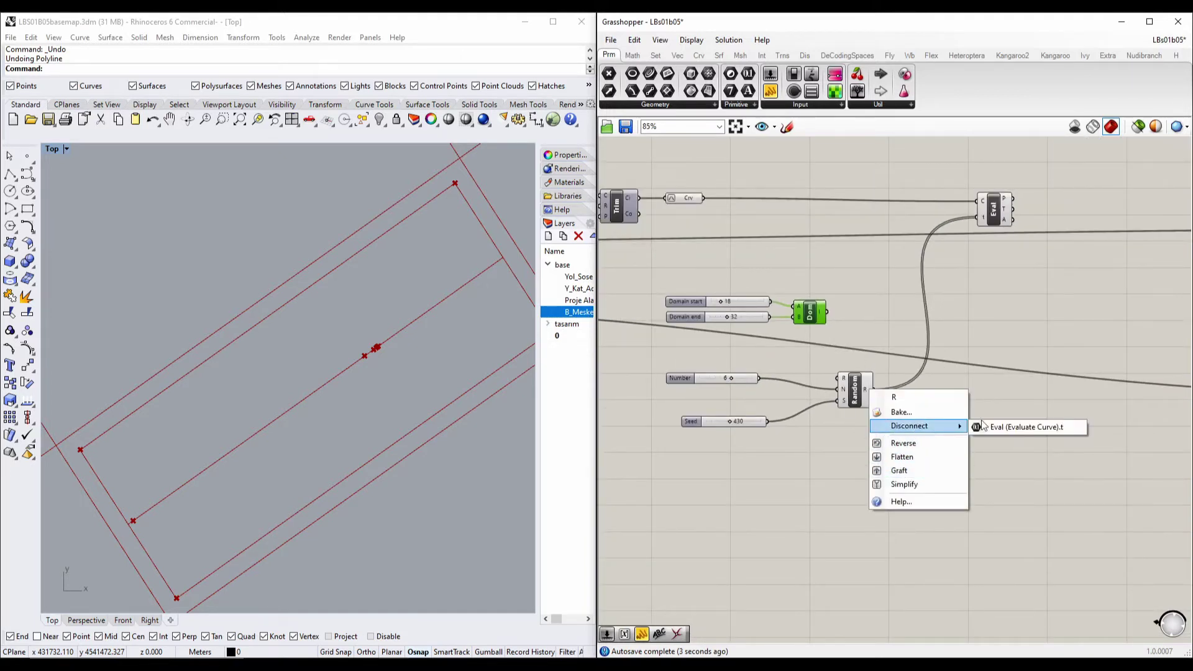
left_click(983, 426)
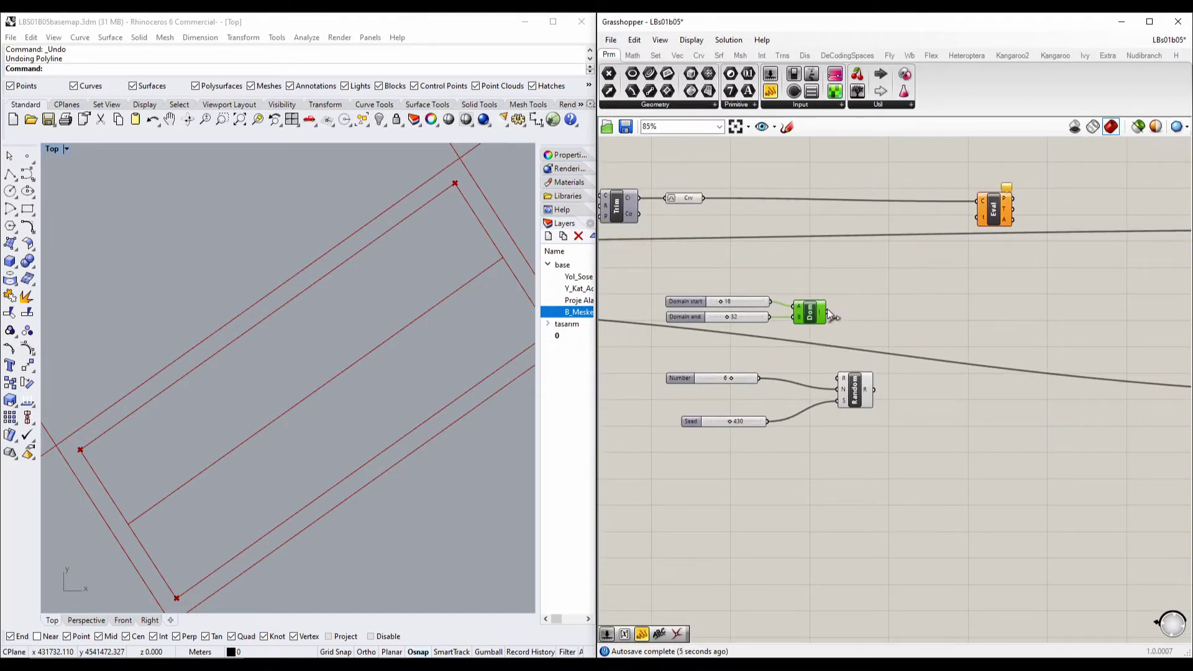
left_click_drag(827, 313, 838, 378)
left_click_drag(807, 330, 733, 295)
Step: Add a Panel connected to Random's output and enlarge it to show the full list of values
double_click(933, 449)
type("panel")
key("Return")
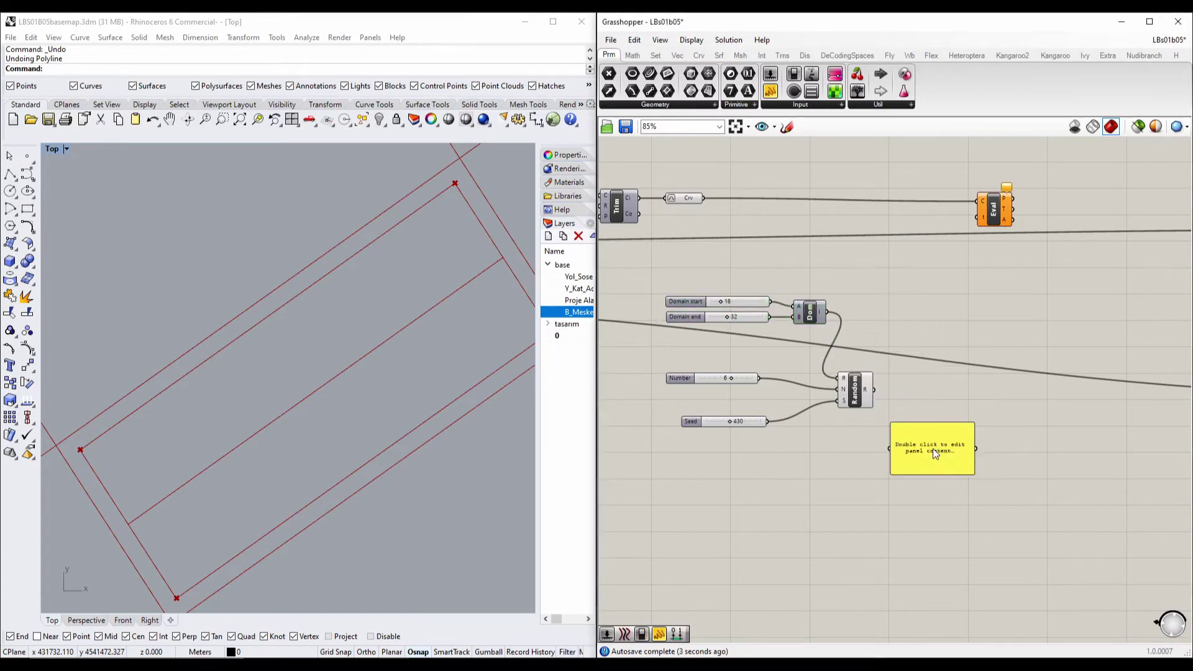
left_click_drag(933, 449, 915, 391)
scroll(951, 391, "up", 4)
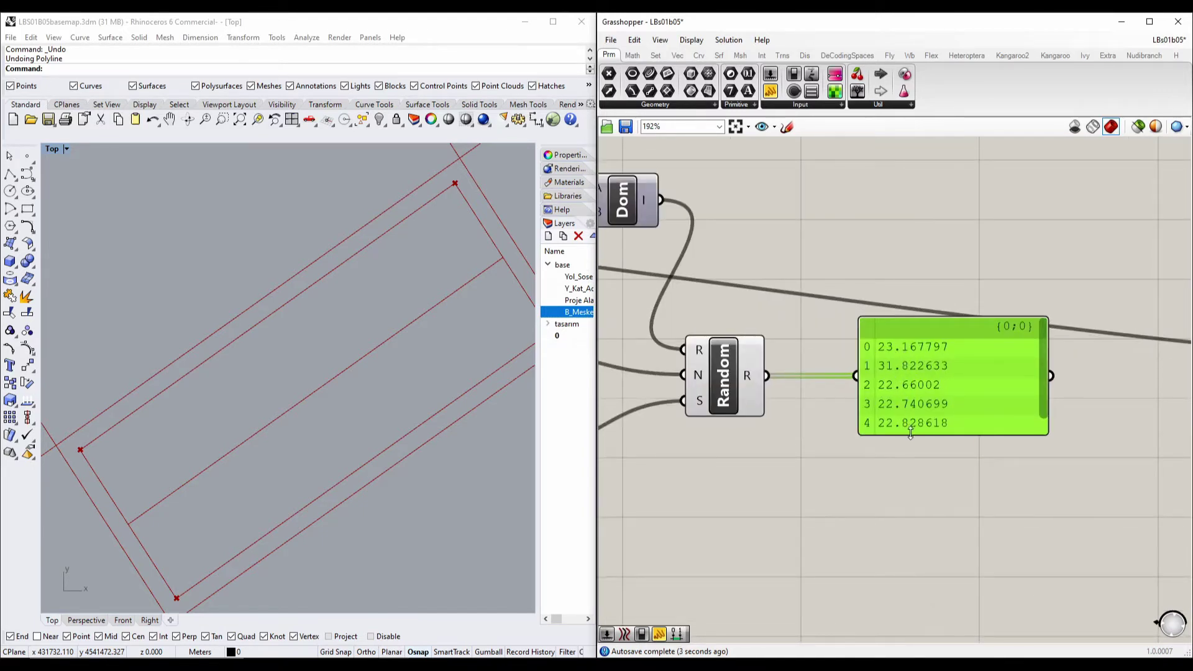
left_click_drag(910, 433, 908, 584)
right_click_drag(888, 328, 1016, 312)
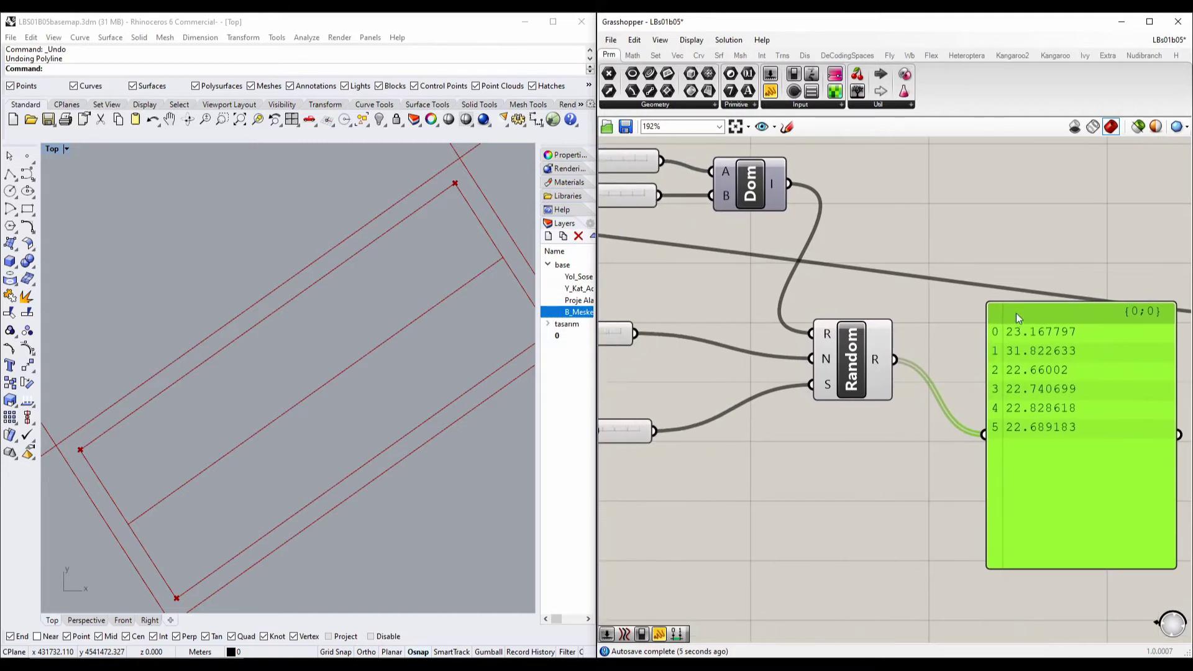
Step: Set the random seed slider to 415 and check the values in the panel
right_click_drag(740, 425, 816, 415)
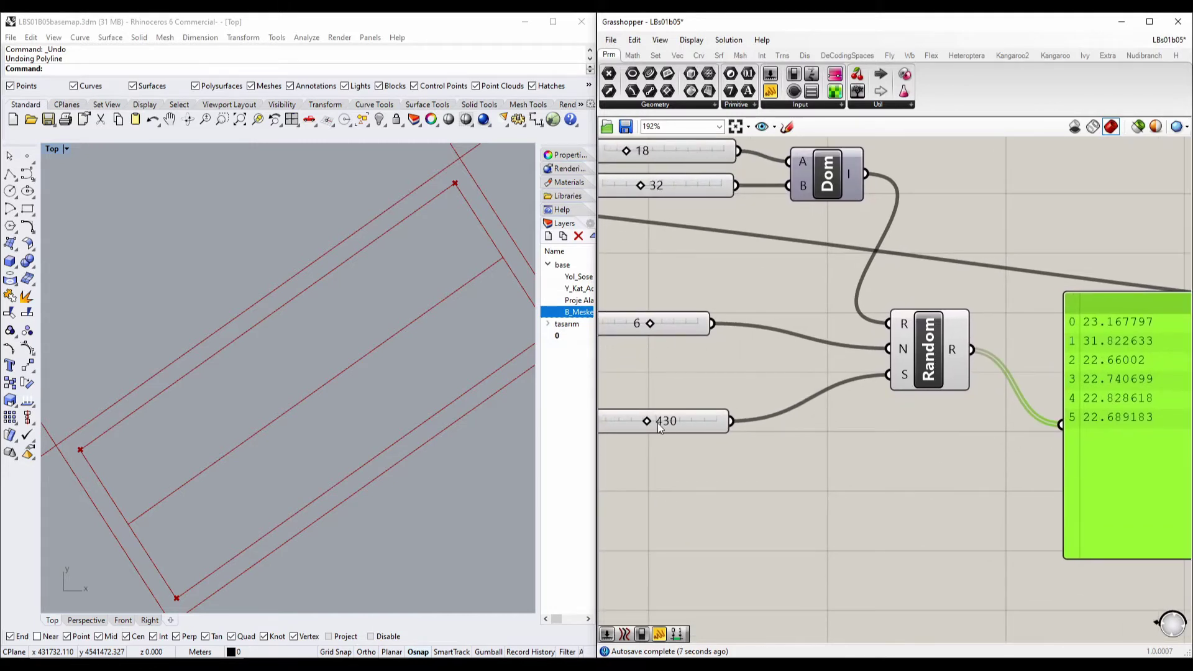
mouse_move(657, 423)
left_mouse_down()
mouse_move(626, 426)
mouse_move(645, 426)
left_mouse_up()
right_click_drag(734, 372, 823, 434)
right_click_drag(868, 363, 804, 297)
right_click_drag(896, 365, 869, 364)
right_click_drag(983, 357, 842, 339)
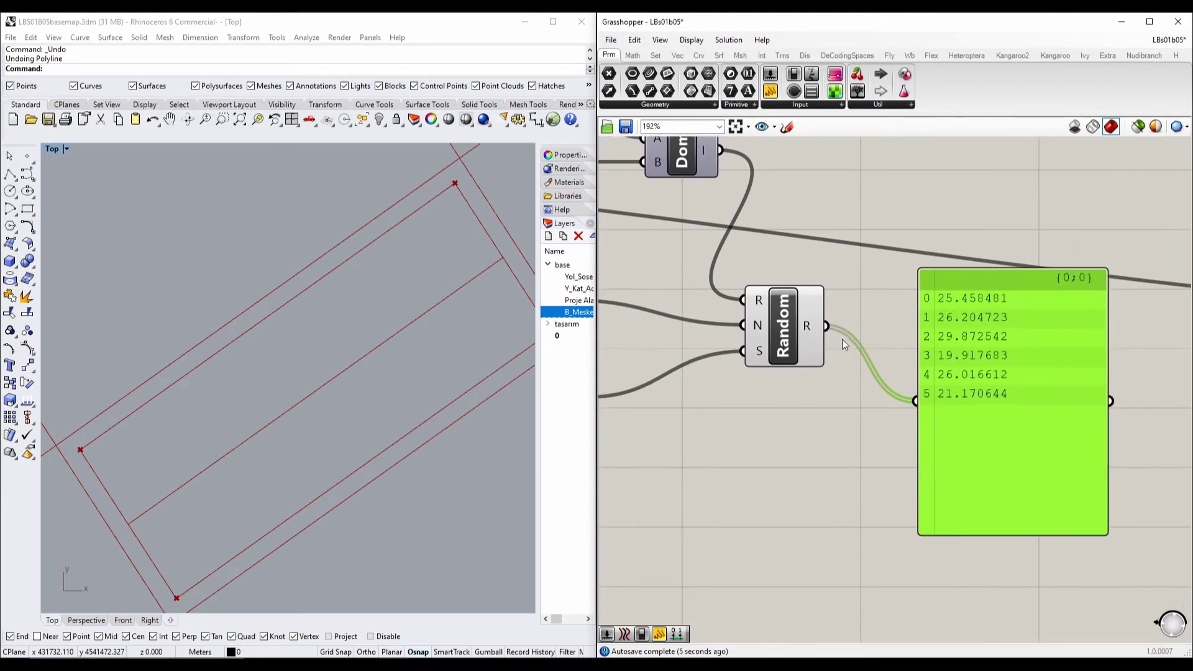
Step: Shift the Eval component slightly up and to the right, closer to level with the Crv parameter
right_click_drag(900, 263, 895, 426)
scroll(870, 425, "down", 5)
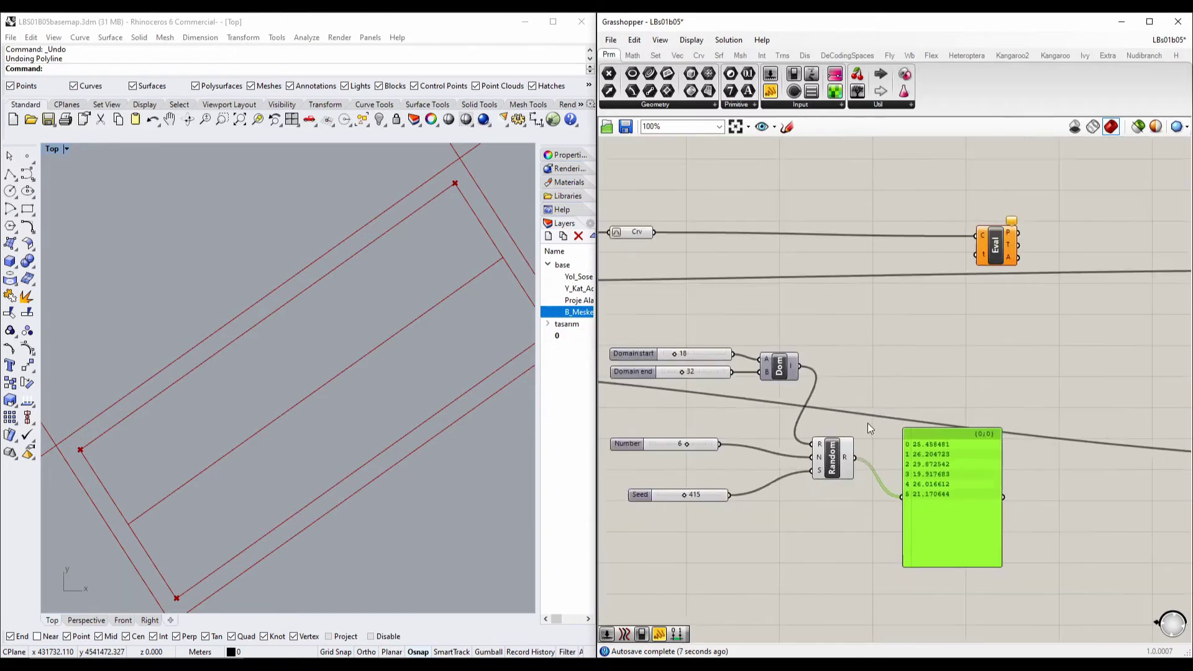
left_click_drag(979, 286, 990, 269)
right_click_drag(934, 365, 886, 378)
scroll(870, 398, "up", 3)
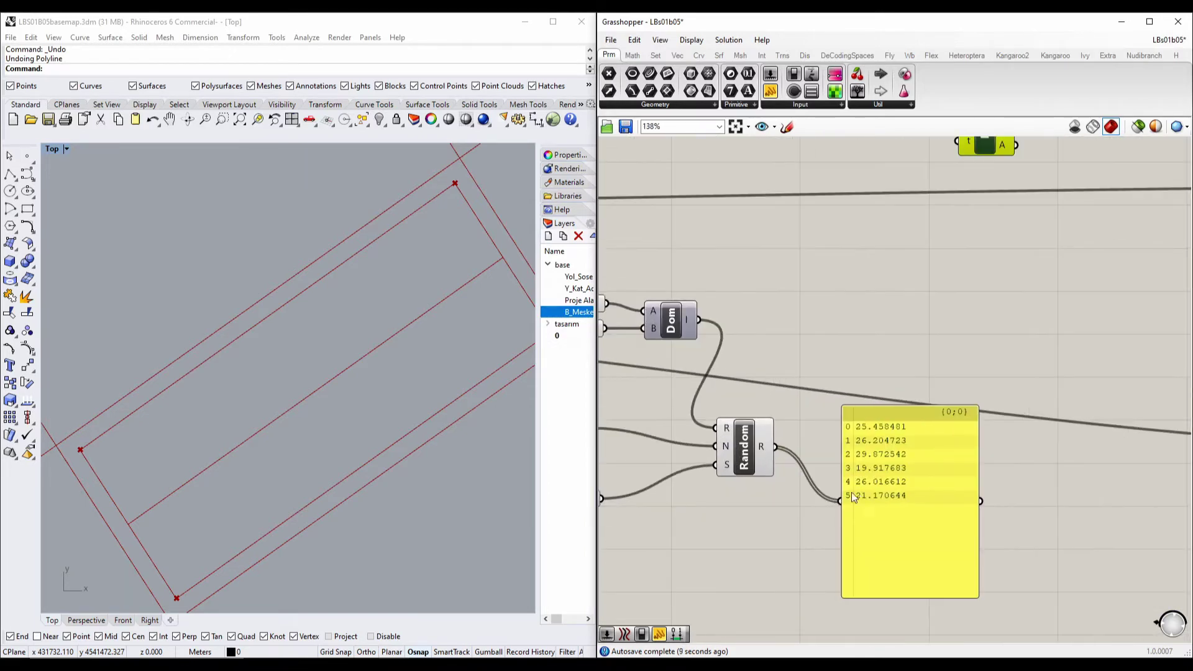
right_click_drag(947, 256, 1060, 258)
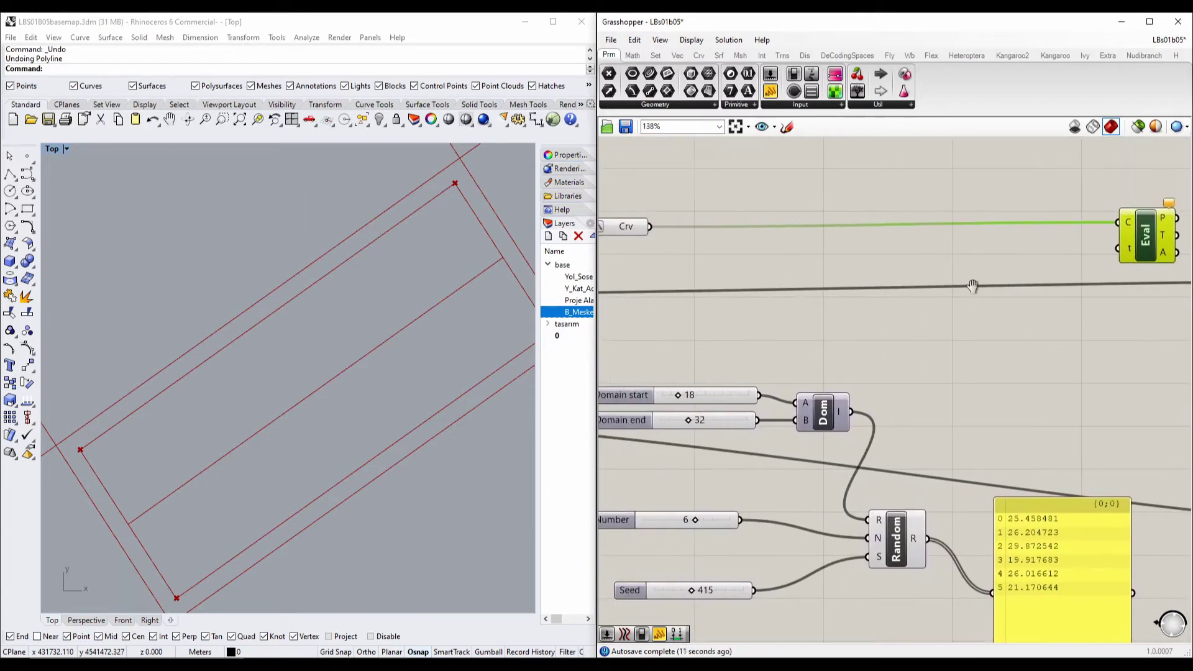
Step: Add a curve Length component and connect the centre line from the Crv parameter to its curve input
double_click(947, 313)
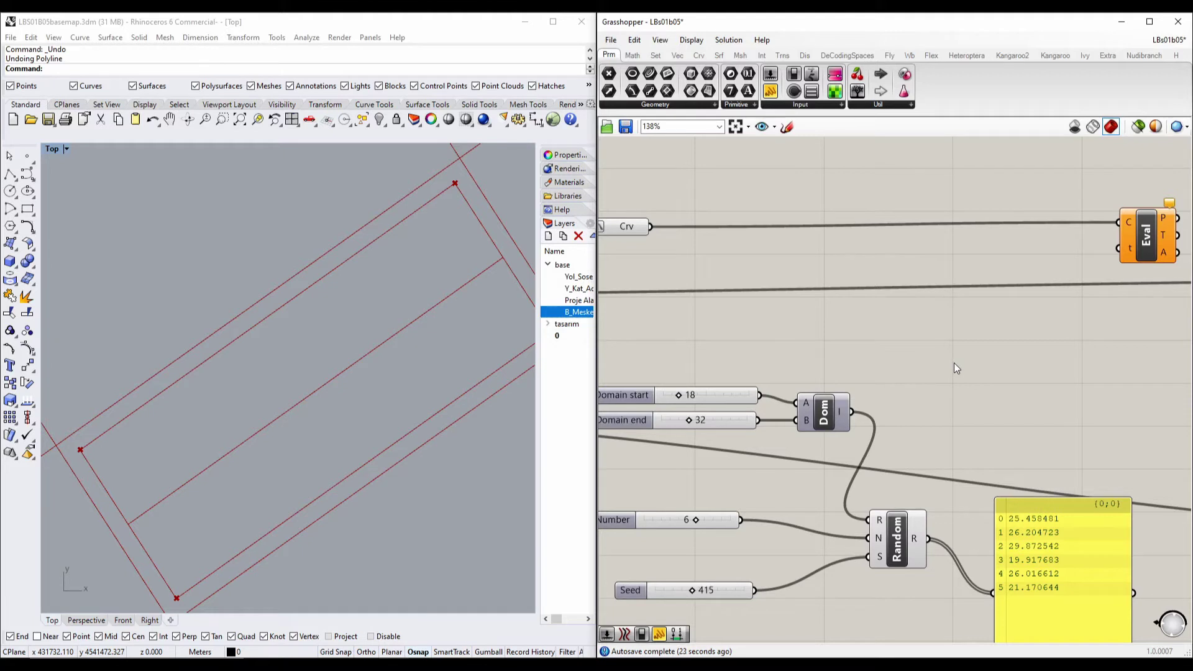
mouse_move(912, 538)
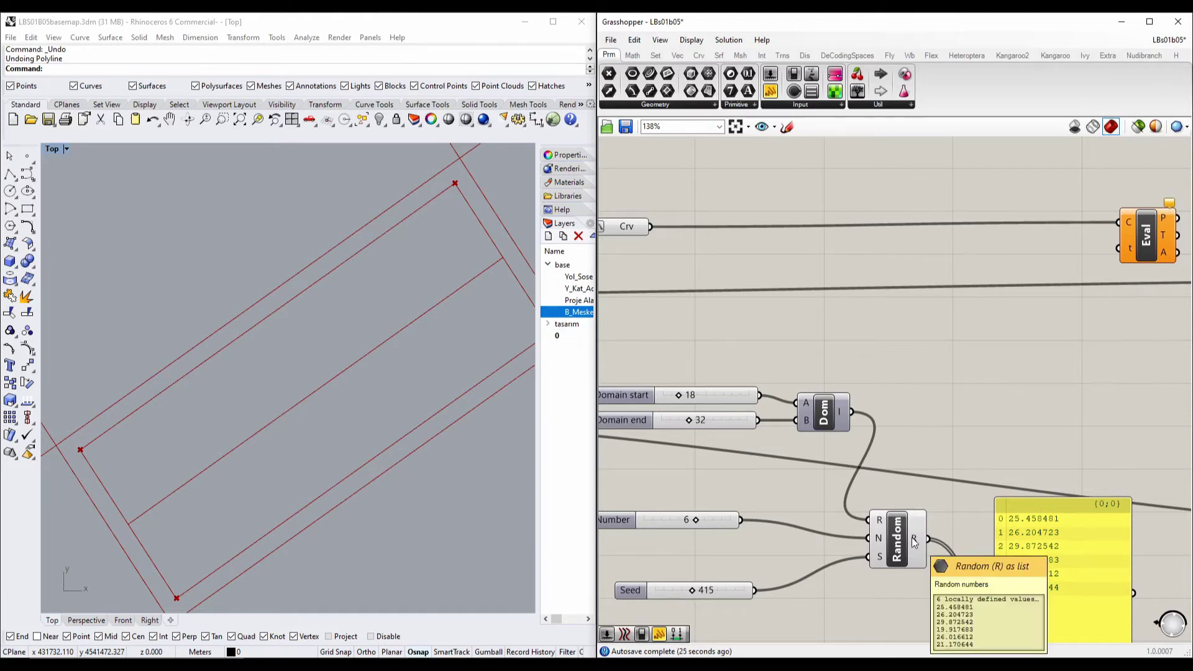
right_click_drag(1080, 494, 997, 411)
right_click_drag(928, 451, 948, 480)
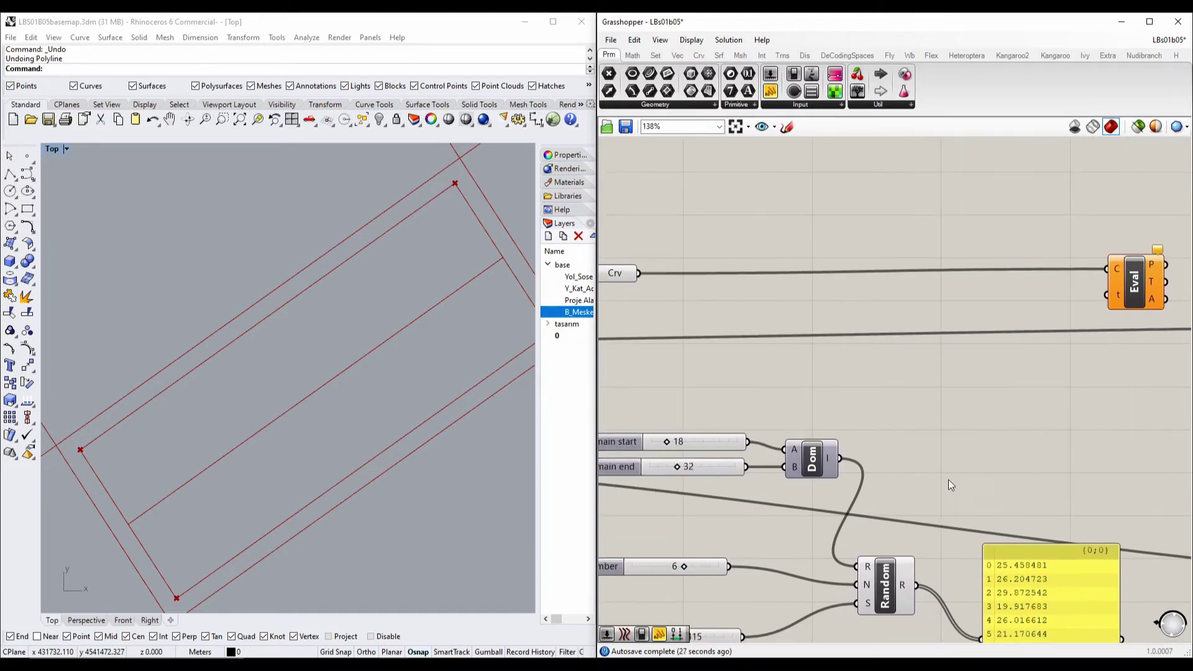
left_click(619, 273)
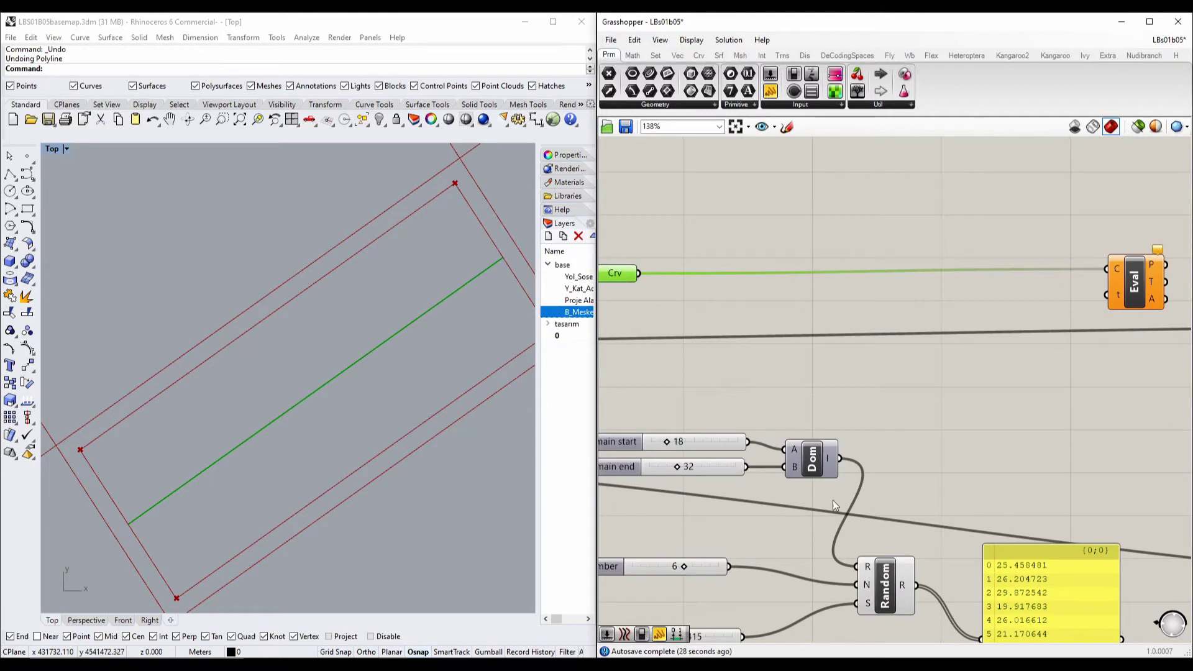
double_click(968, 438)
type("length")
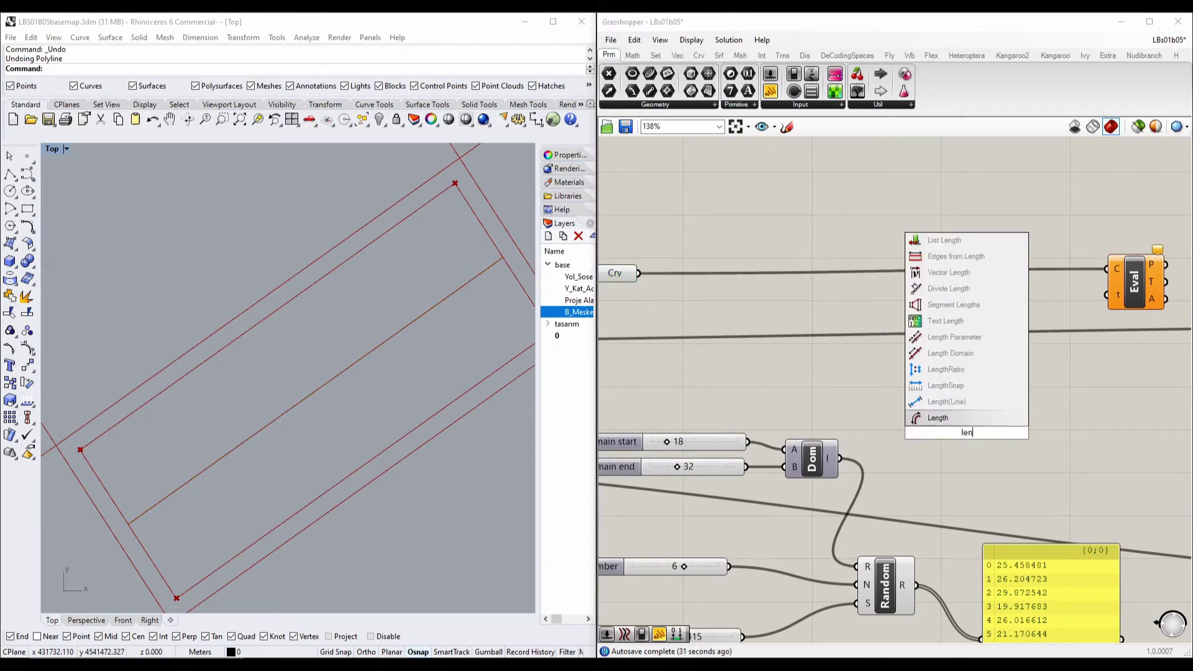
left_click(966, 405)
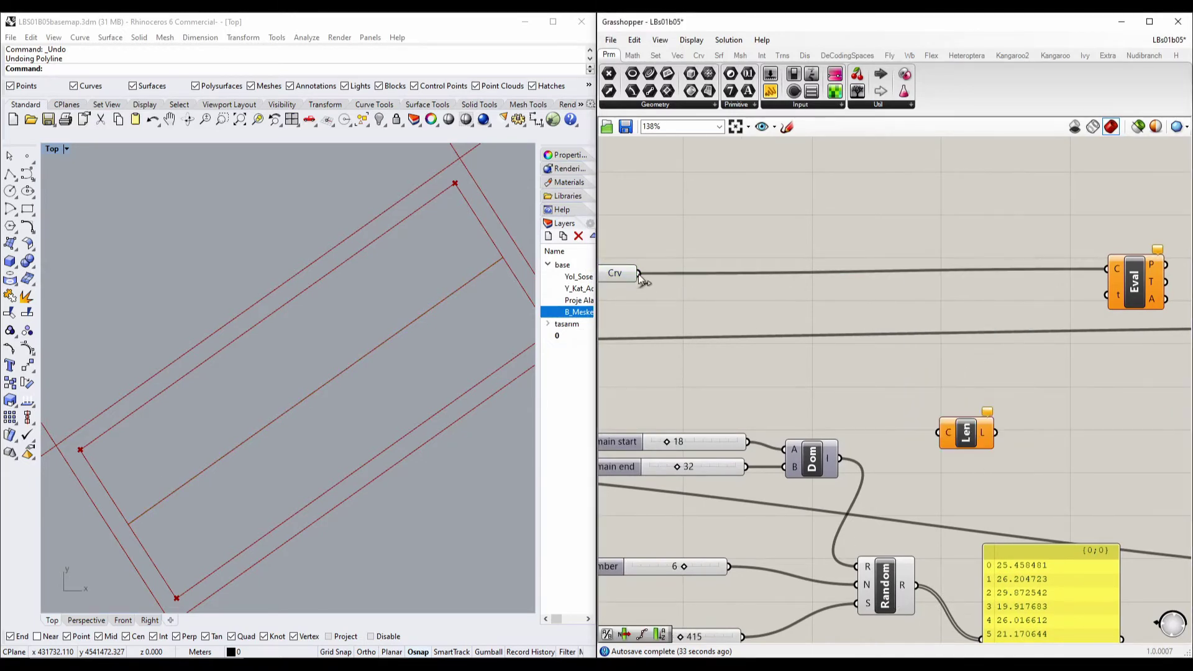
left_click_drag(638, 274, 939, 433)
Step: Move the Length component below Random and the values panel up above Random's output
right_click_drag(1046, 453, 833, 396)
left_click_drag(812, 399, 745, 601)
left_click_drag(861, 562, 905, 395)
Step: Add a Division component that divides Random's output (A) by the centre line's length (B)
double_click(899, 559)
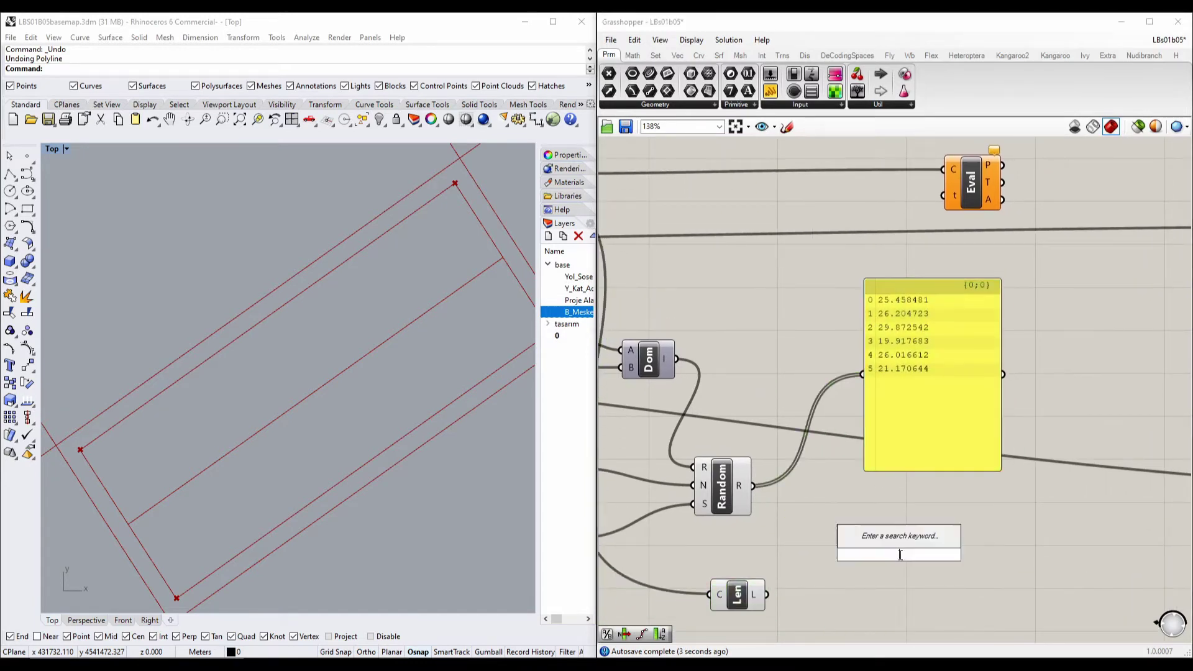
type("/")
key("Return")
left_click_drag(753, 486, 869, 546)
left_click_drag(766, 594, 867, 546)
left_click_drag(749, 602, 716, 596)
Step: Duplicate the values panel and connect the copy to Division's output, spacing the two panels apart
right_click_drag(873, 516, 793, 503)
left_click(819, 371)
key("ctrl+c")
key("ctrl+v")
left_click(900, 526)
left_click_drag(876, 423, 950, 586)
left_click_drag(825, 357, 764, 338)
Step: Align the Division component with the Length component in one row and lower the panel showing the division results
right_click_drag(790, 524, 766, 431)
left_click_drag(767, 431, 767, 470)
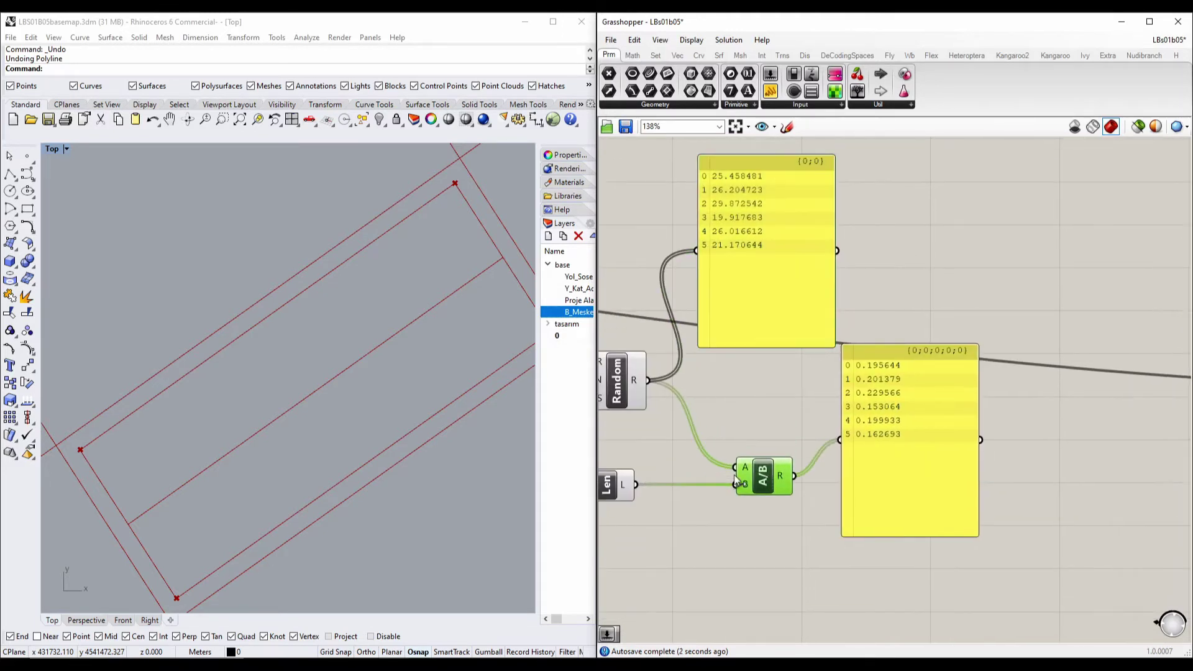
right_click_drag(767, 470, 872, 446)
left_click_drag(711, 458, 723, 458)
right_click_drag(845, 430, 784, 463)
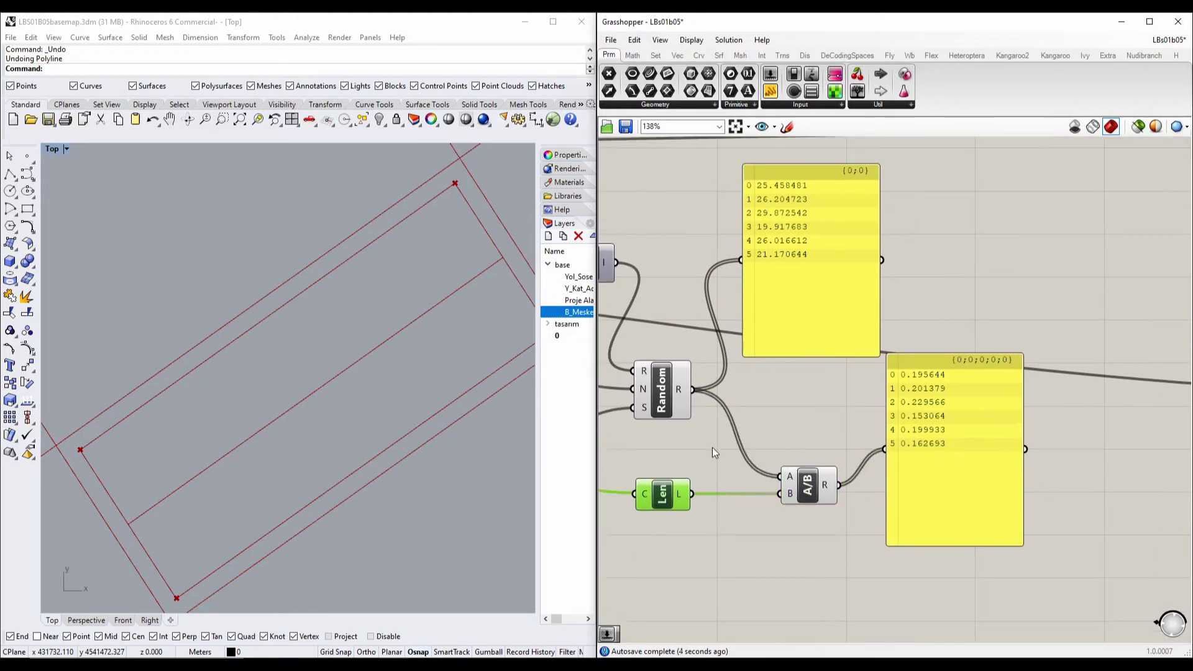
left_click_drag(914, 378, 916, 435)
Step: Compare the division results with Random's values and shift the results panel level with Division's output
scroll(916, 435, "up", 3)
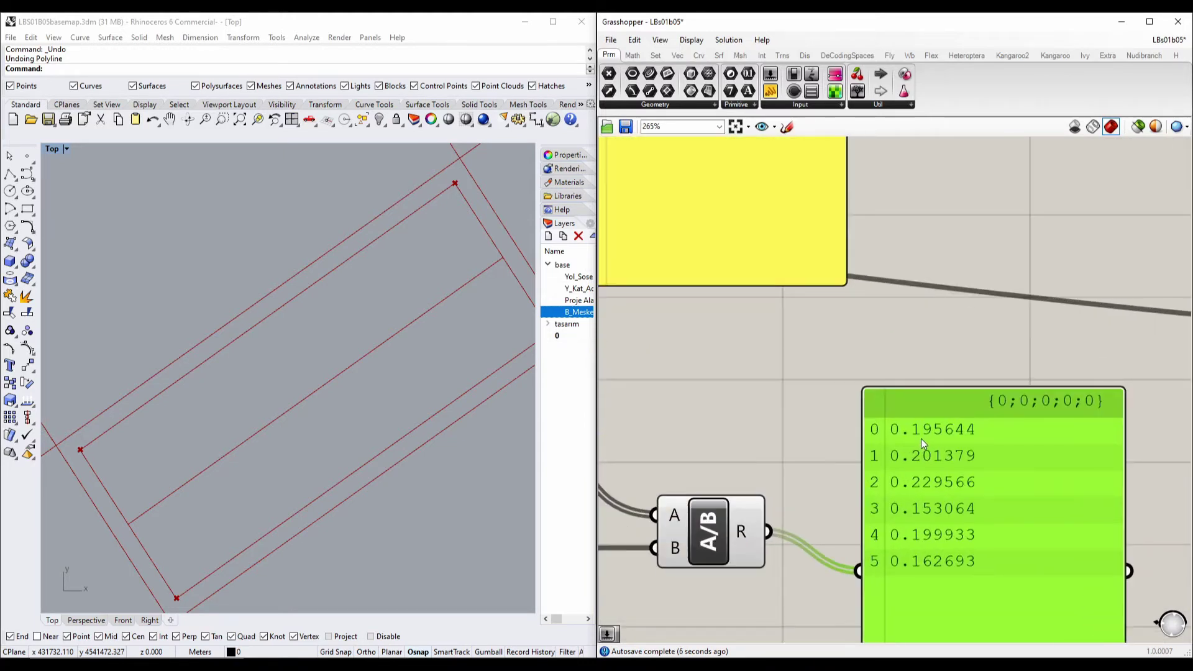
scroll(915, 469, "down", 3)
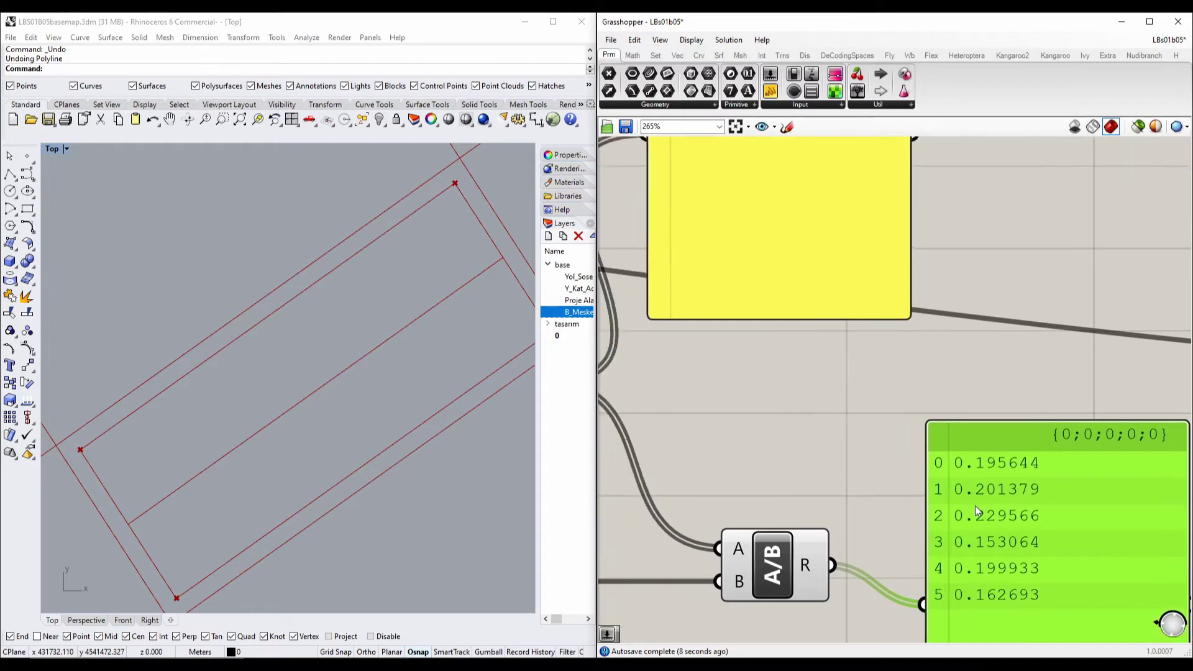
scroll(963, 500, "up", 2)
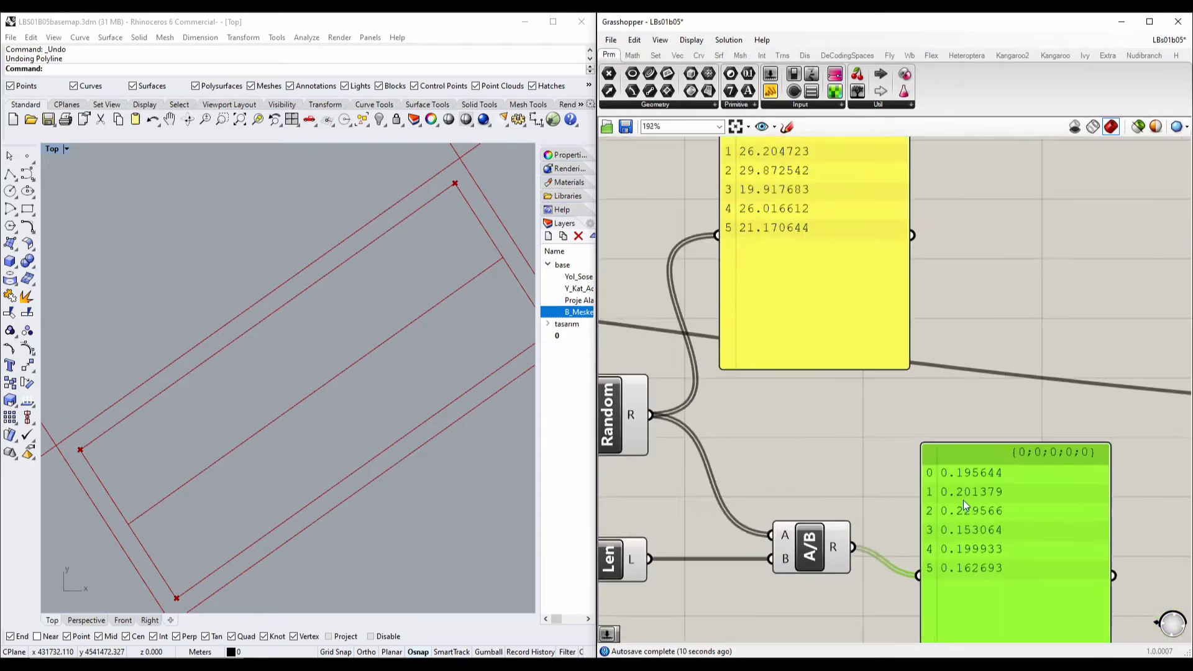
right_click_drag(789, 309, 785, 445)
right_click_drag(837, 517, 809, 343)
scroll(931, 487, "down", 2)
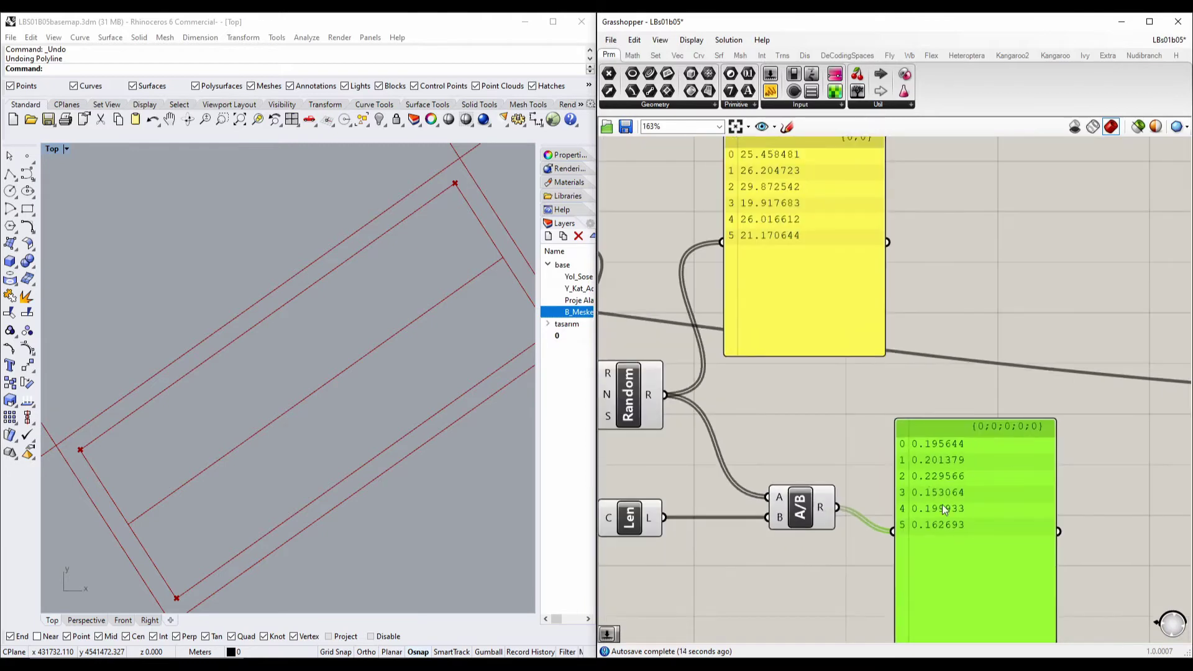
left_click_drag(942, 505, 936, 487)
right_click_drag(829, 348, 829, 485)
scroll(832, 454, "down", 2)
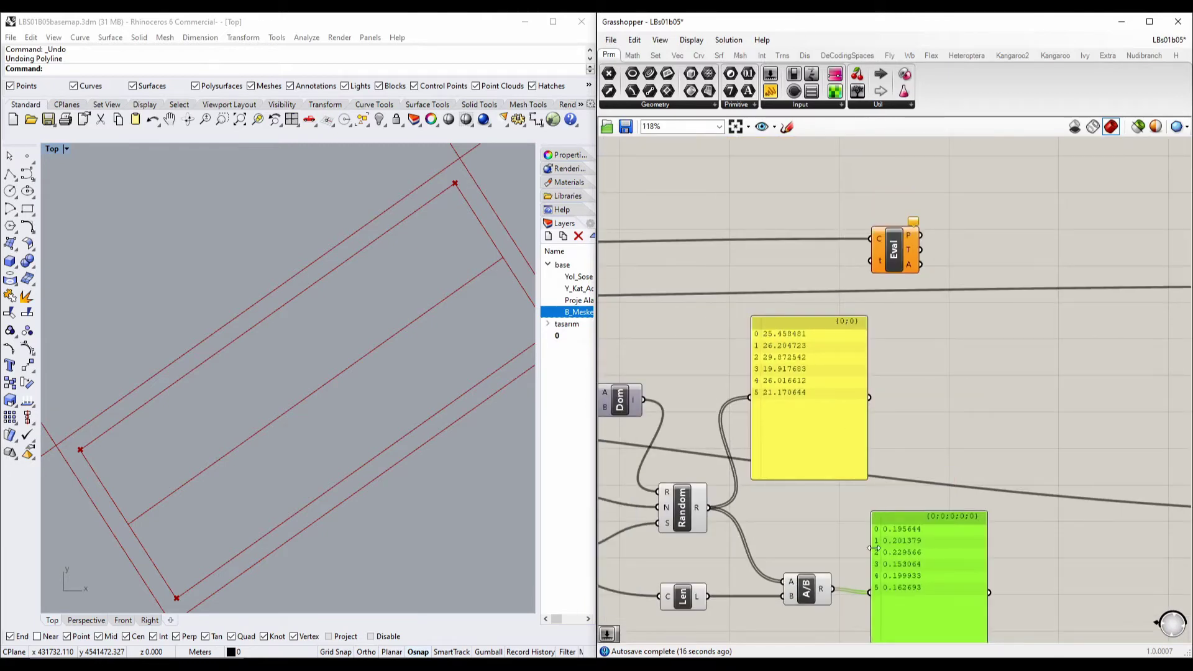
scroll(897, 497, "up", 2)
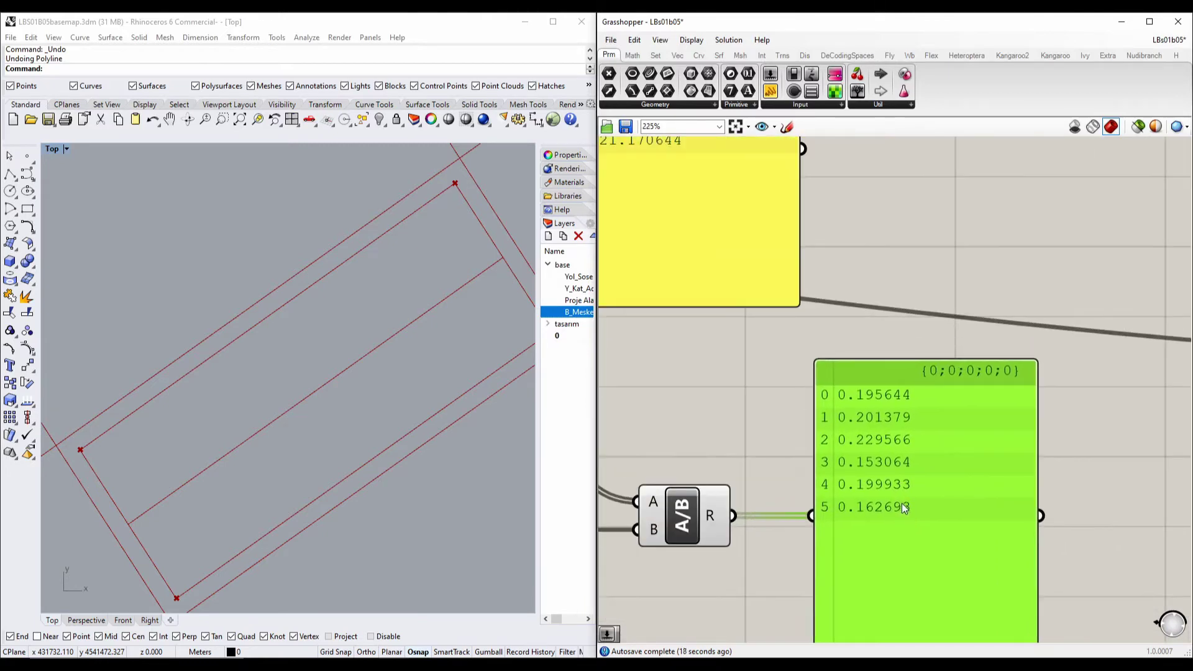
Step: Shift the random distances panel aside and connect Division's output to the t input of Evaluate Curve
scroll(892, 390, "down", 4)
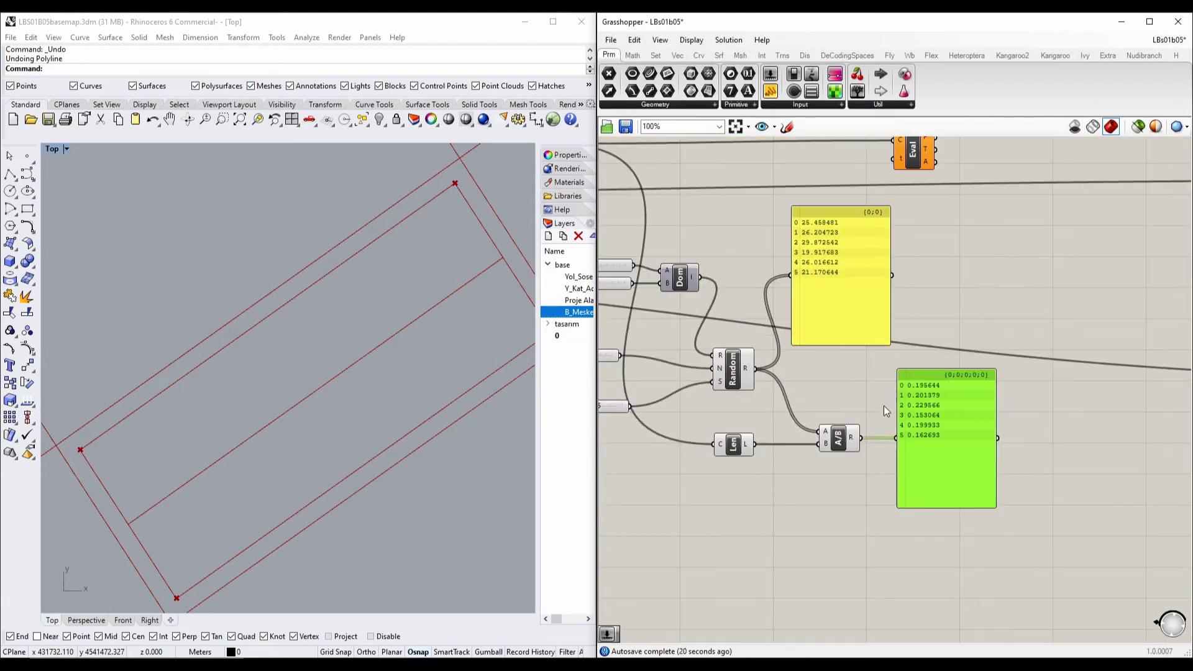
left_click_drag(731, 329, 870, 320)
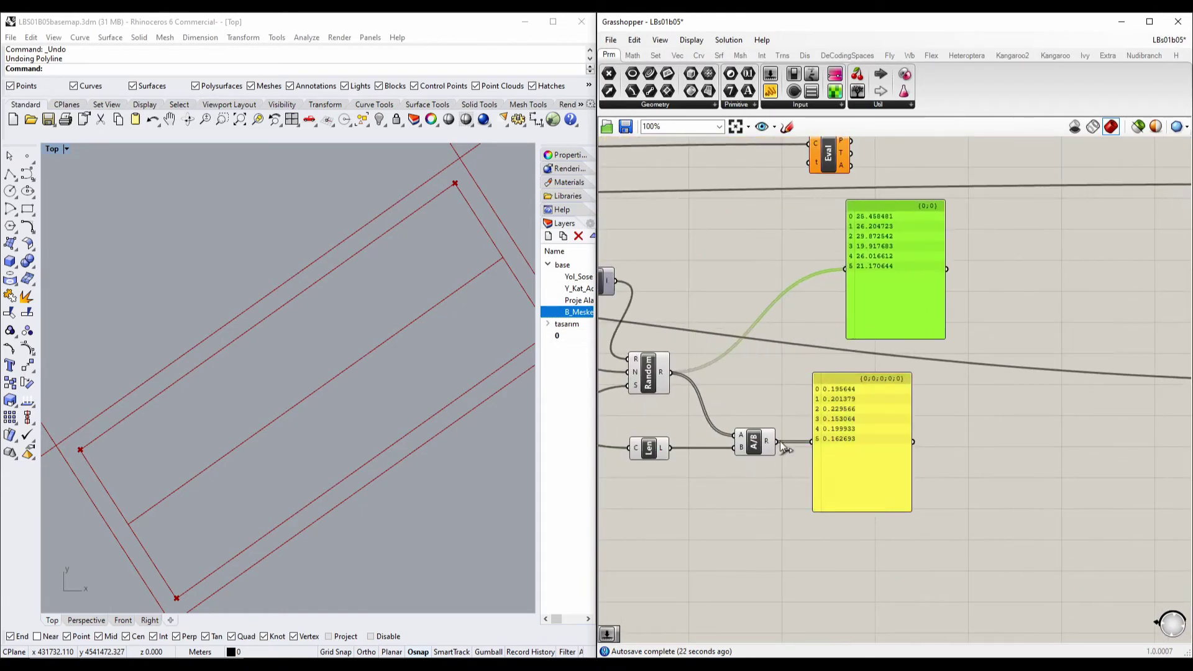
left_click_drag(780, 441, 803, 170)
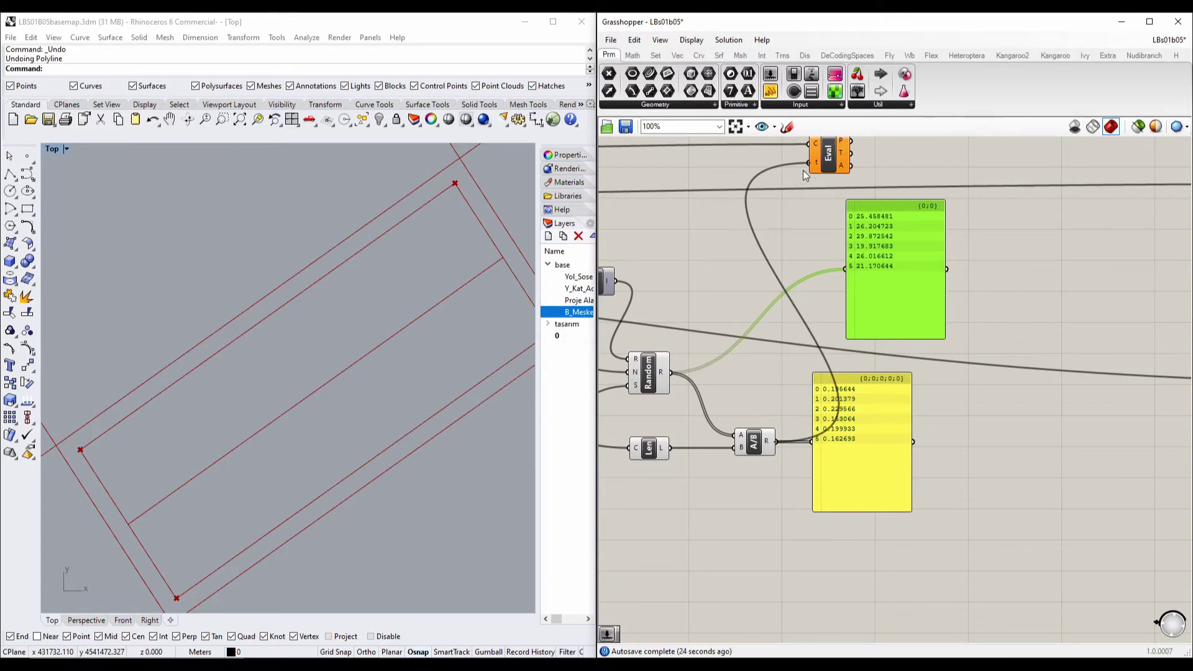
Step: Examine the evaluated points on the centre line in the Top view and compare their positions with the division results
left_click(379, 397)
scroll(381, 410, "up", 8)
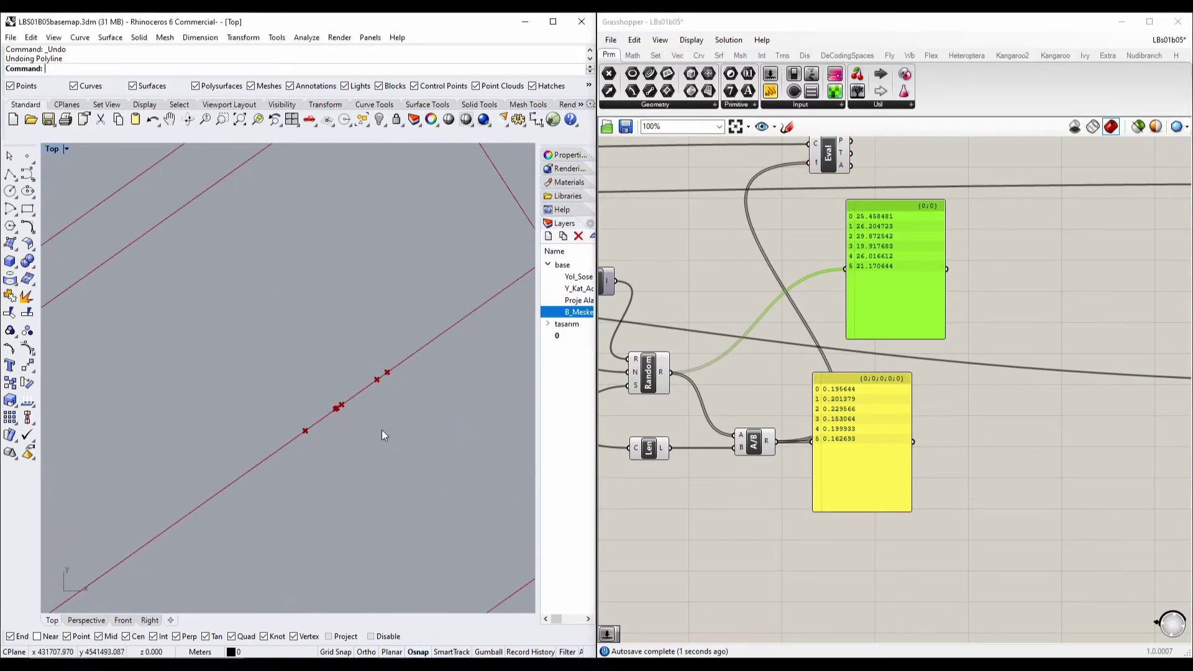
scroll(380, 379, "up", 8)
left_click_drag(846, 402, 844, 439)
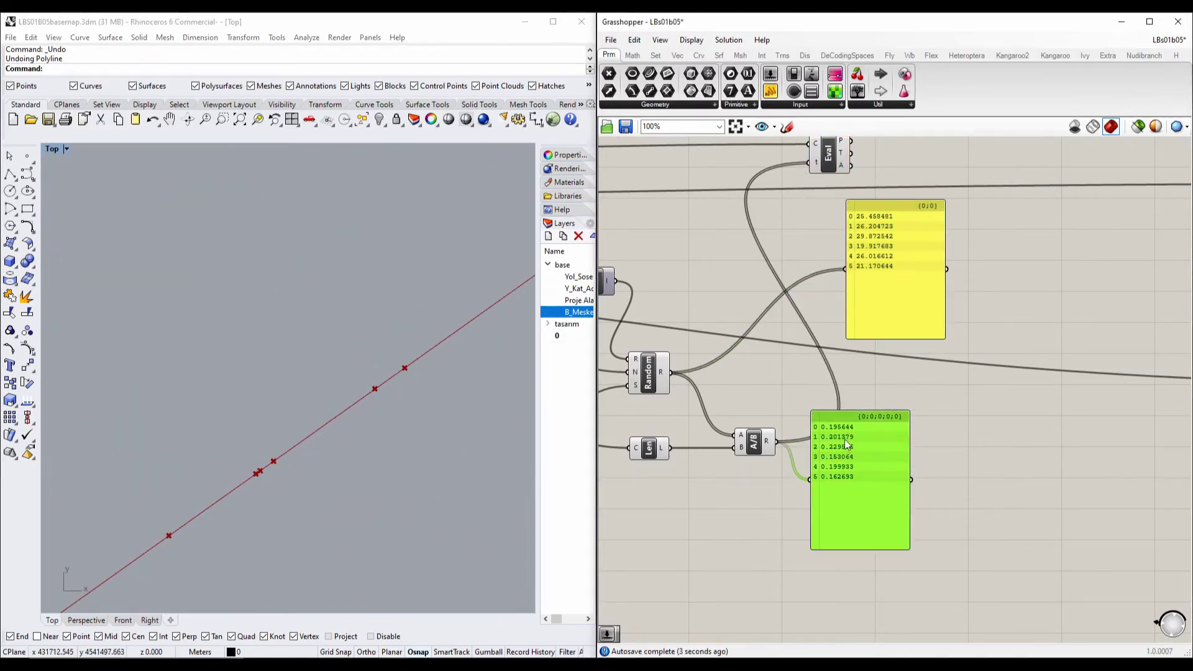
scroll(844, 439, "up", 4)
right_click_drag(446, 394, 404, 454)
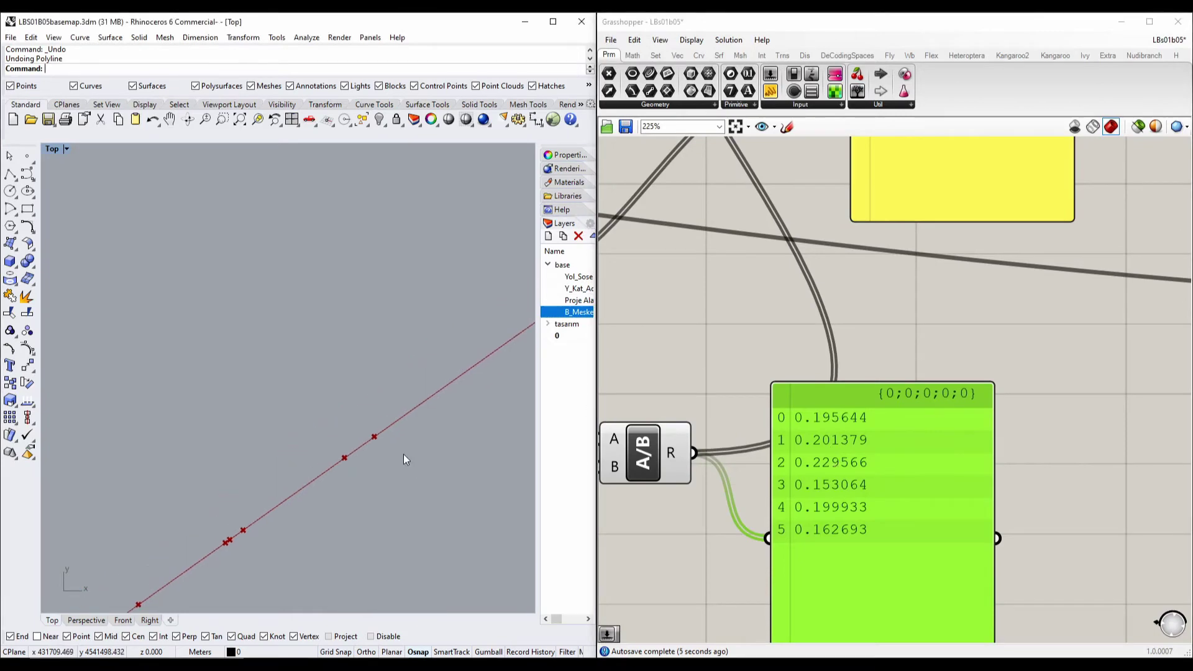
scroll(404, 460, "down", 5)
scroll(721, 358, "down", 3)
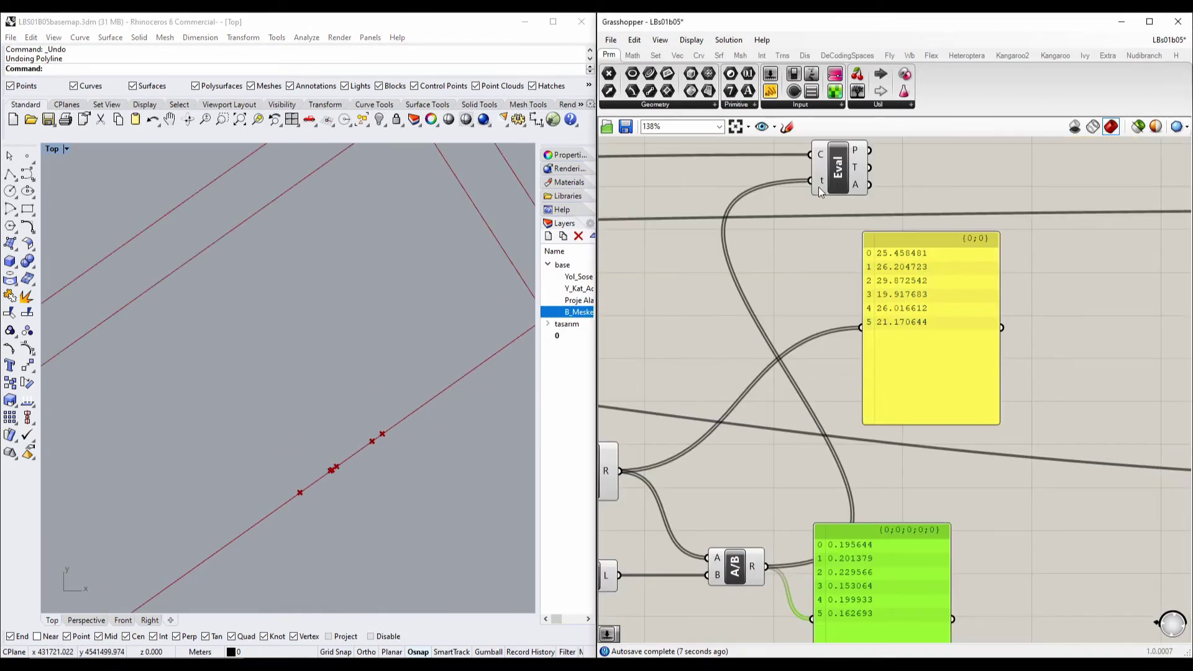
mouse_move(821, 190)
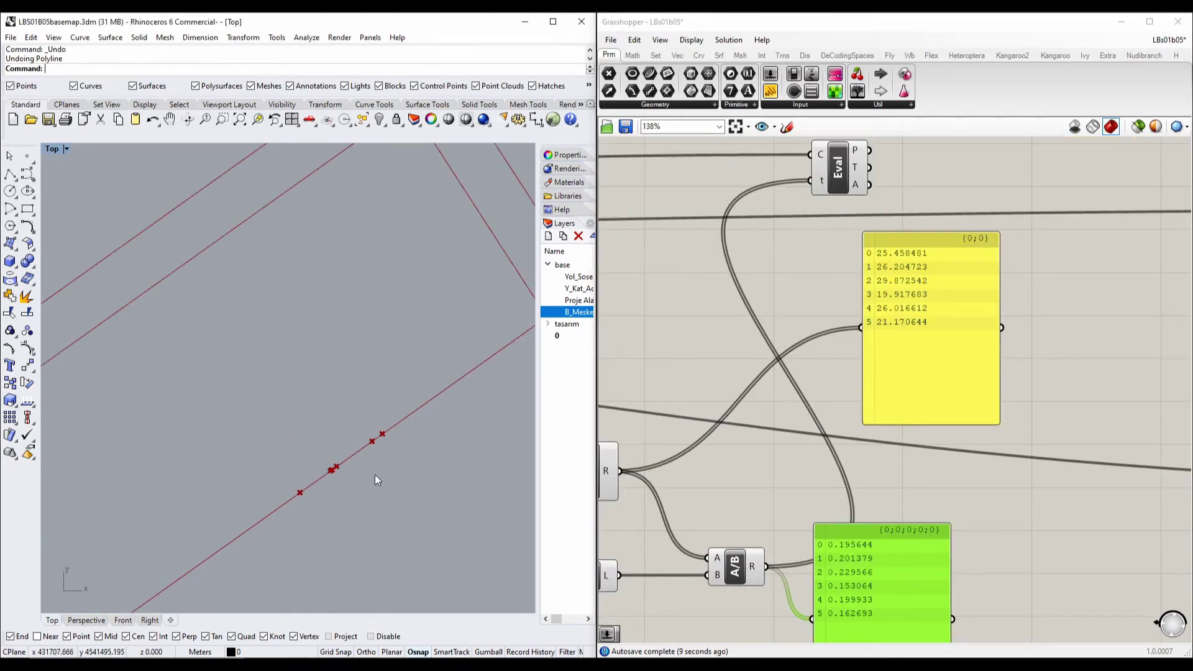
right_click_drag(376, 480, 341, 358)
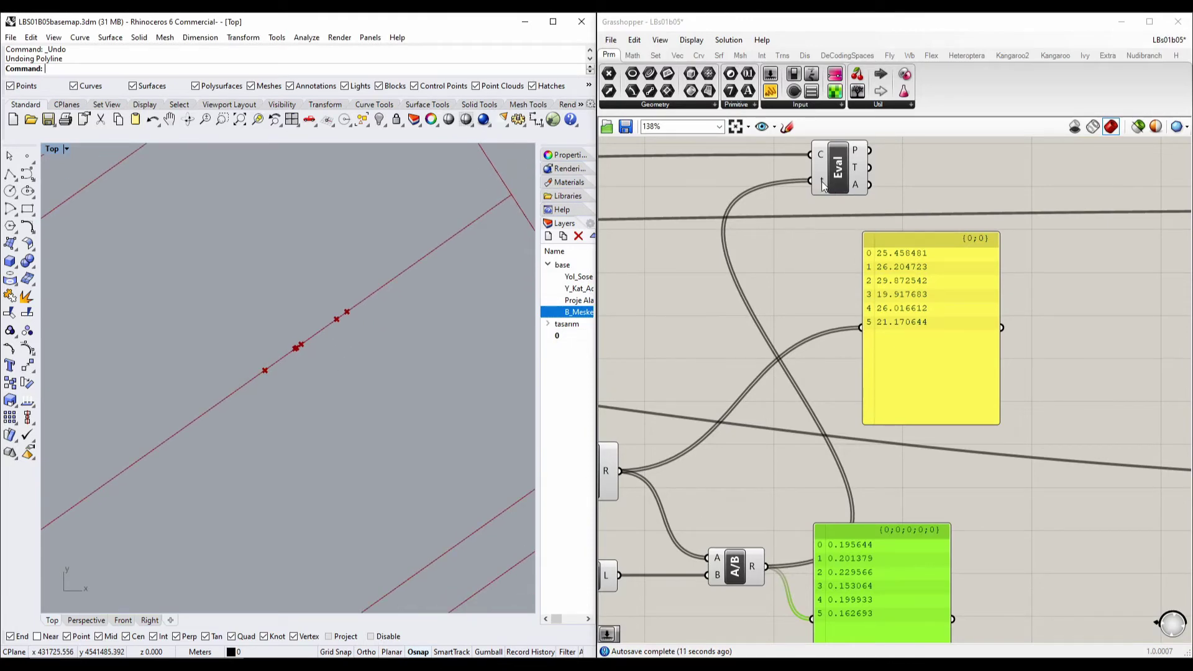
left_click_drag(841, 535, 917, 473)
scroll(929, 492, "up", 4)
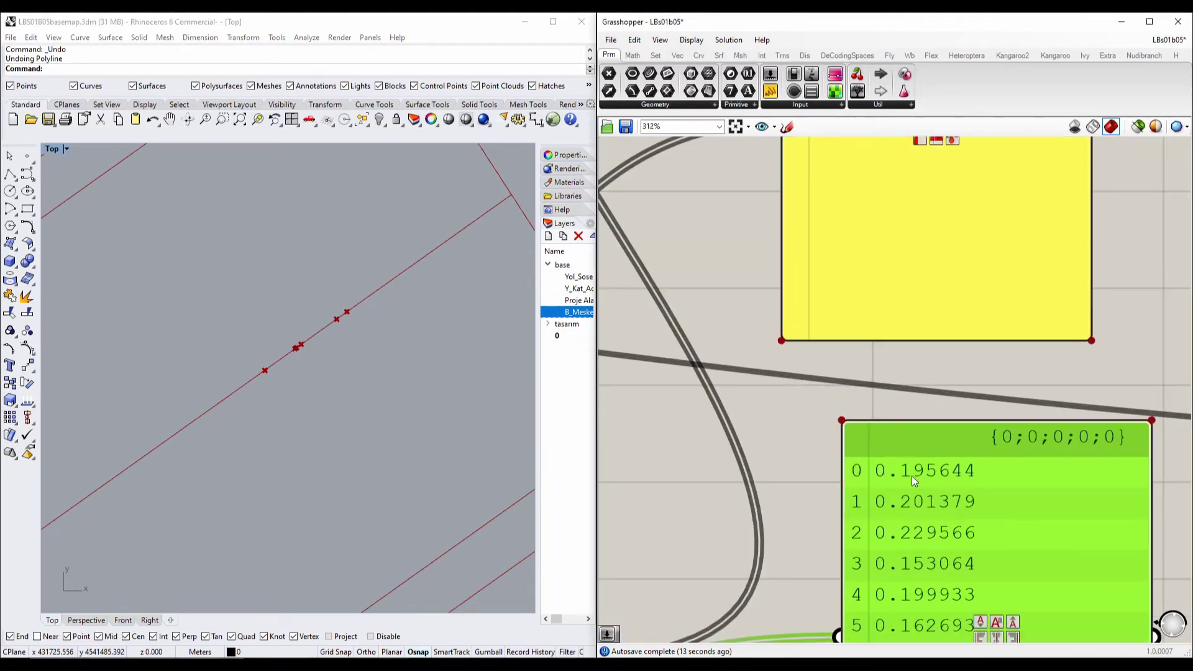
right_click_drag(393, 367, 329, 428)
scroll(297, 357, "up", 7)
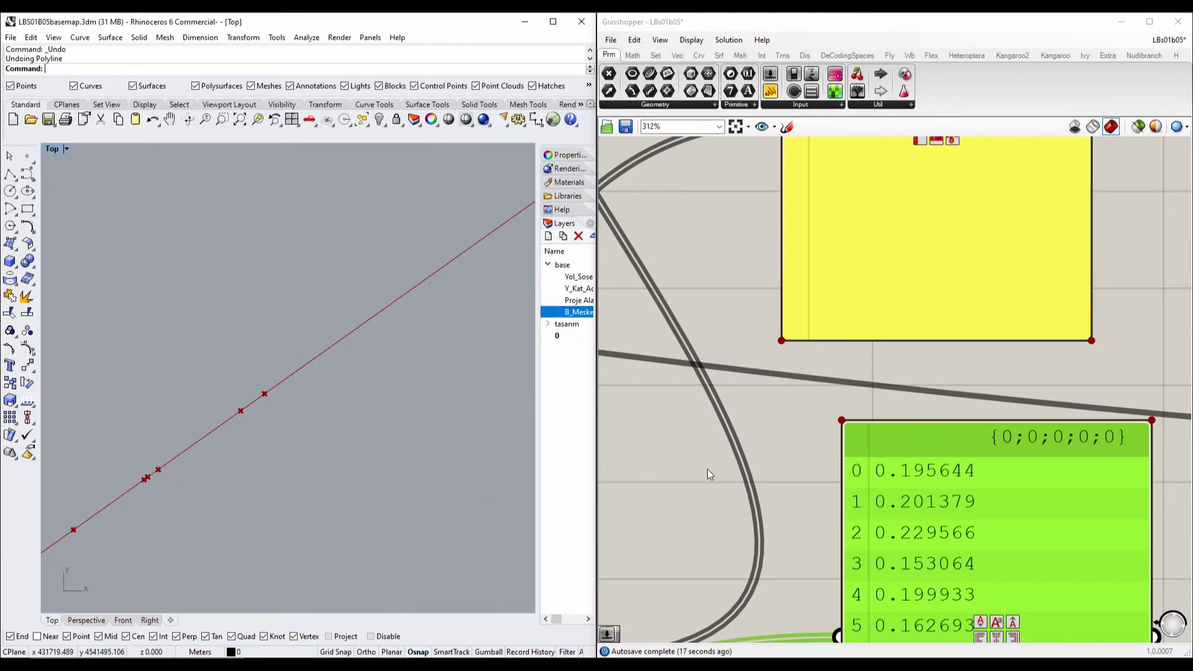
scroll(284, 471, "down", 4)
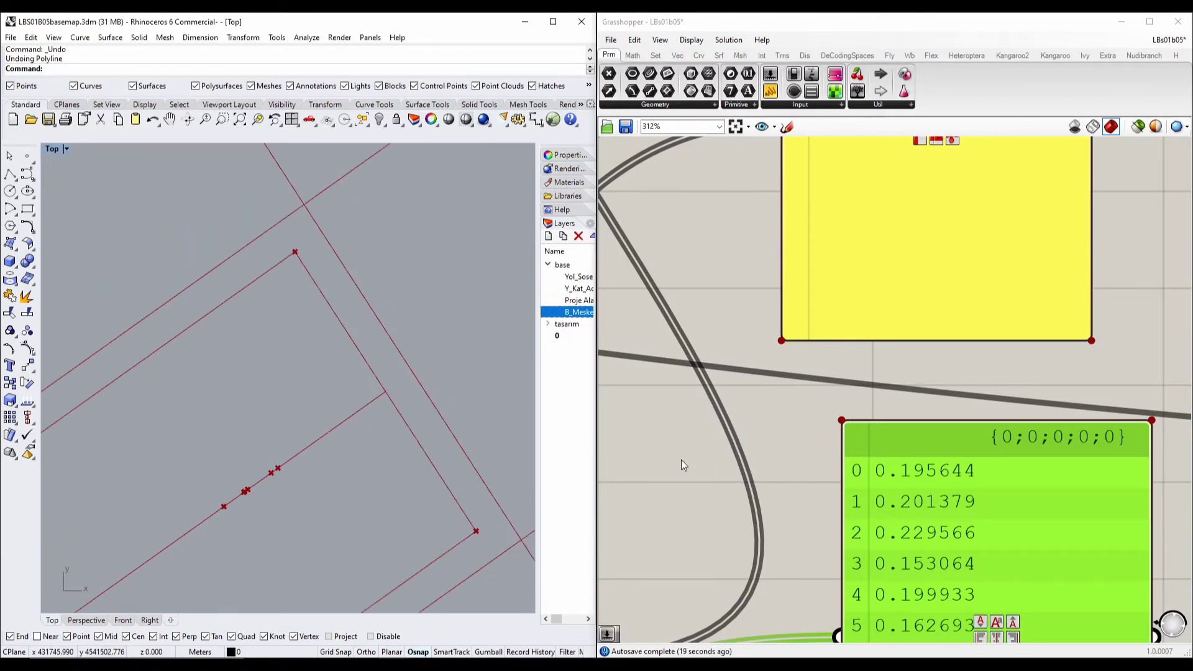
Step: Add a Mass Addition component and connect Division's output to its input (I)
scroll(681, 465, "down", 3)
double_click(766, 504)
type("ma")
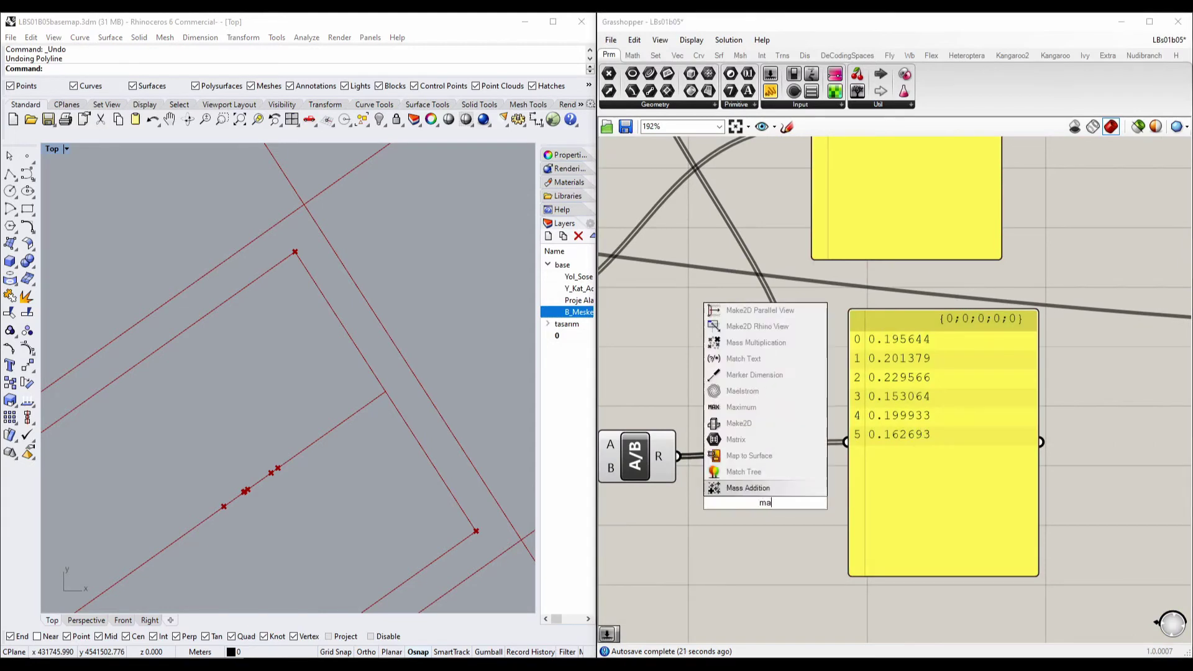
type("ss")
key("Return")
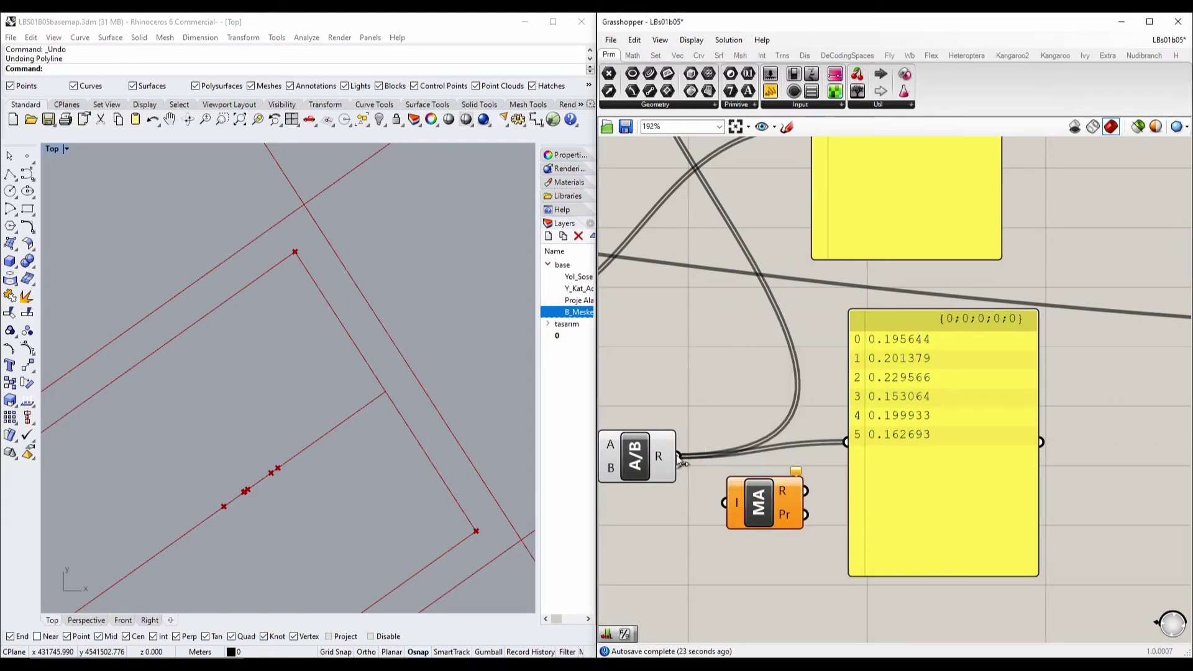
left_click_drag(678, 456, 724, 502)
Step: Duplicate the division results panel and connect the copy to Mass Addition's Partial Results (Pr) output
right_click_drag(876, 484, 797, 343)
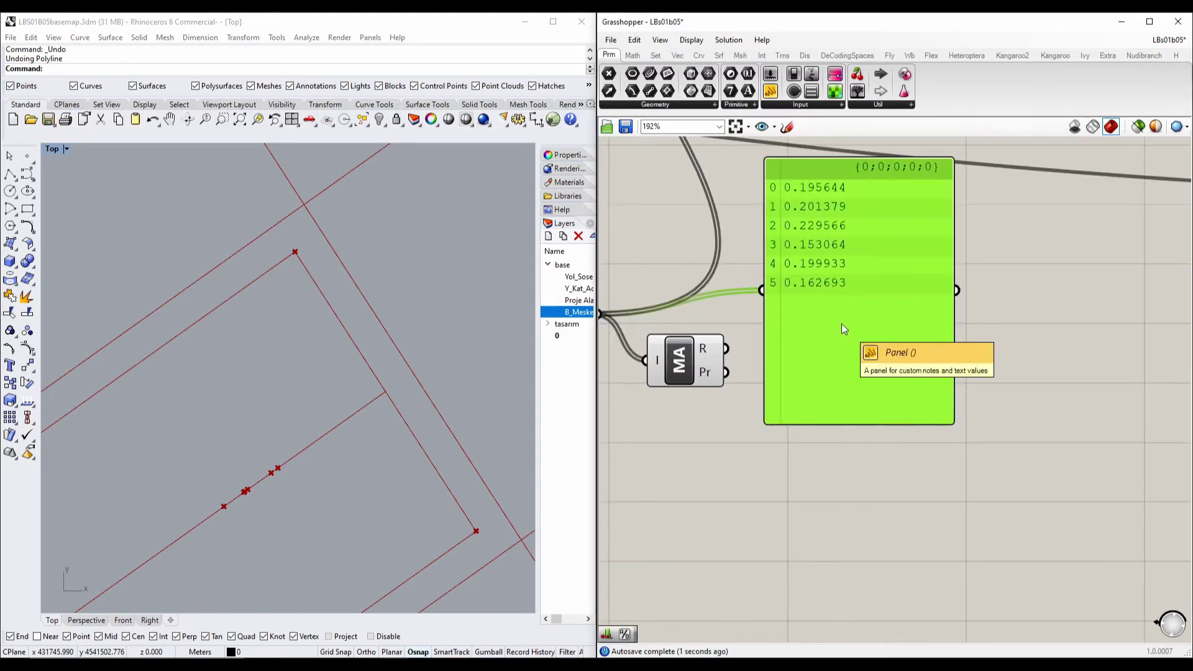
left_click_drag(842, 323, 1098, 335, "alt")
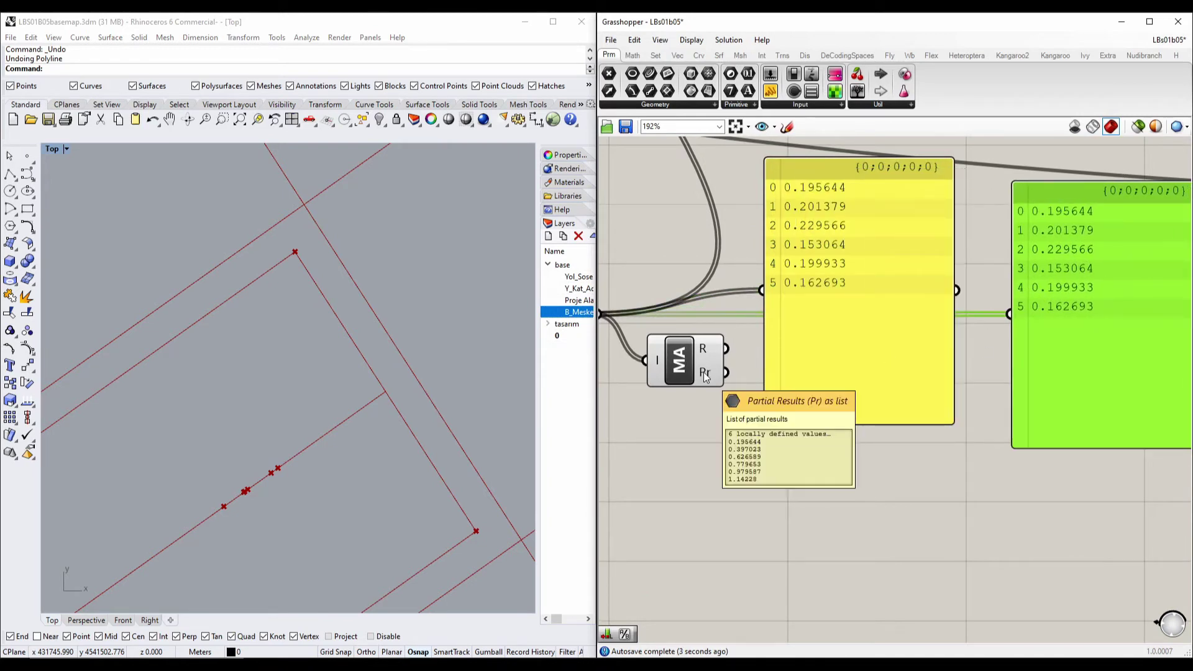
left_click_drag(725, 373, 1007, 315)
right_click_drag(1019, 312, 917, 424)
left_click_drag(749, 372, 803, 385)
Step: Compare Mass Addition's partial results with the individual division results in the two panels
scroll(767, 357, "up", 2)
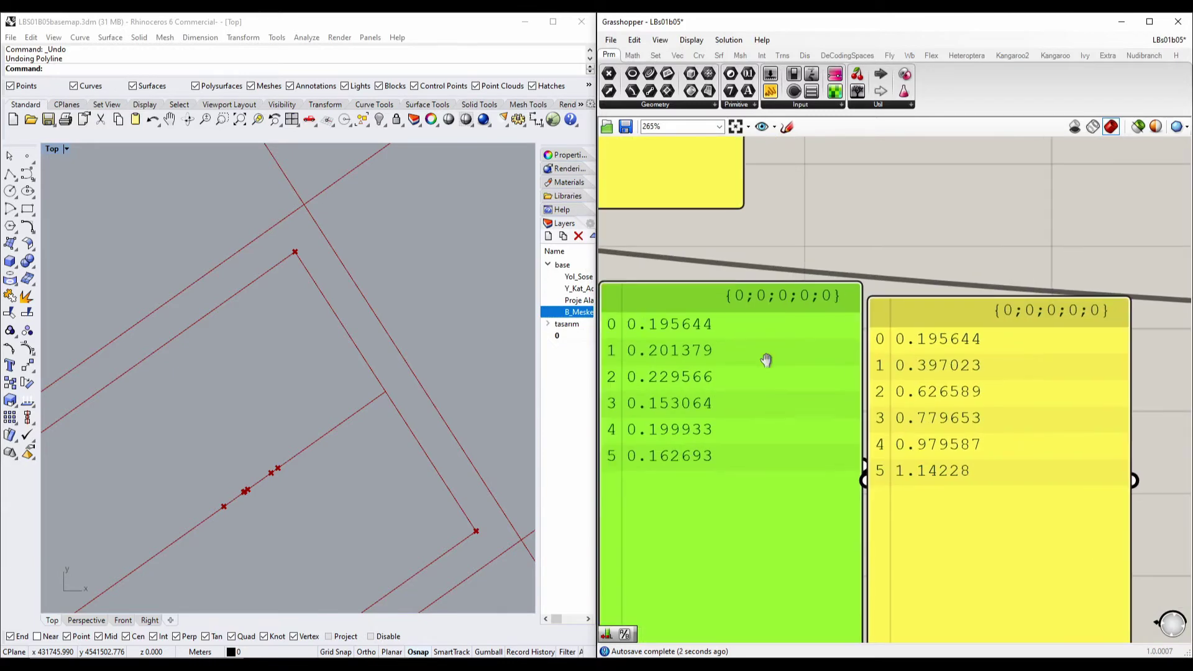
scroll(818, 350, "down", 1)
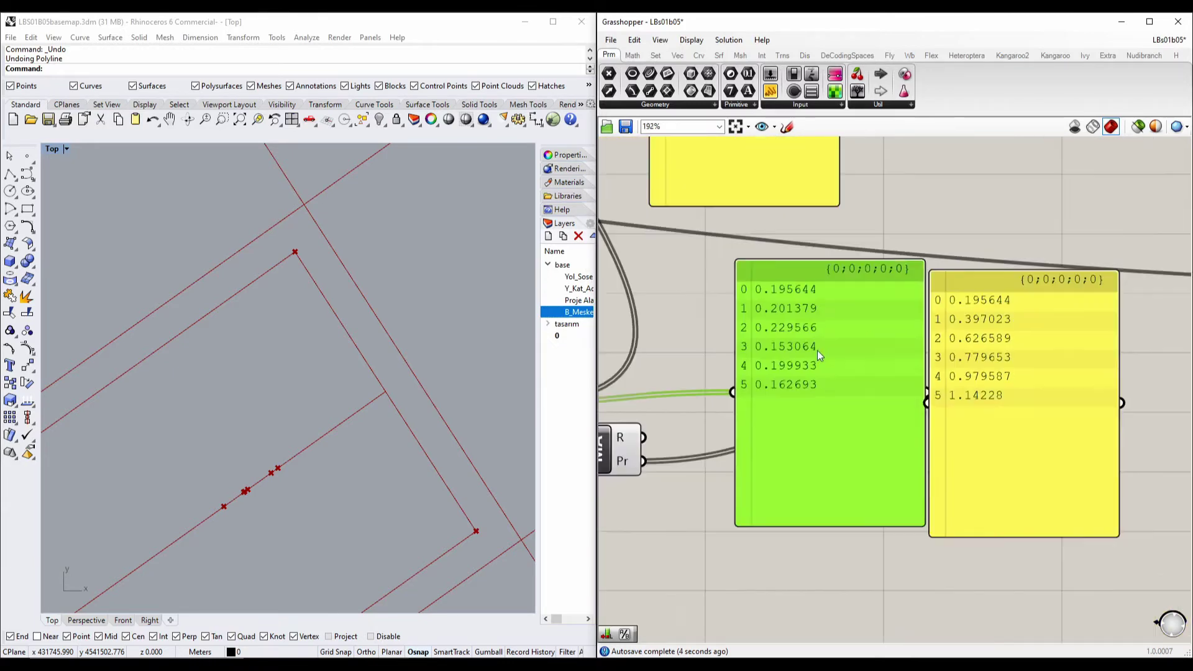
scroll(818, 350, "up", 2)
left_click(1009, 323)
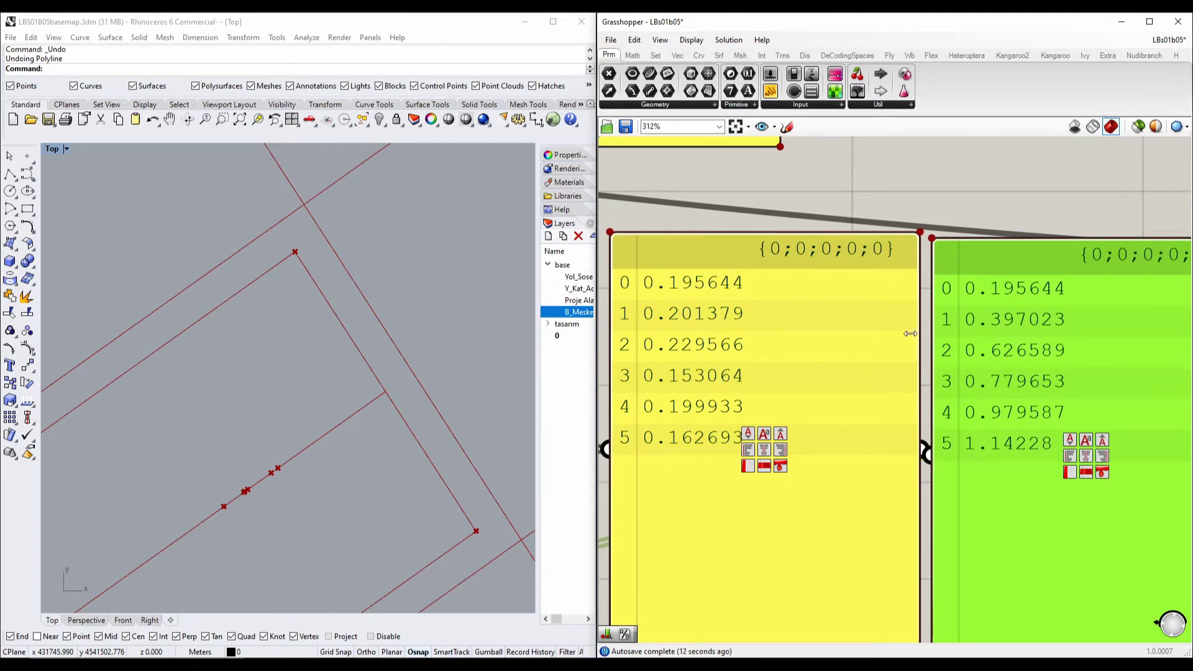
scroll(907, 334, "down", 4)
left_click(864, 401)
left_click_drag(868, 399, 833, 337)
left_click(986, 393)
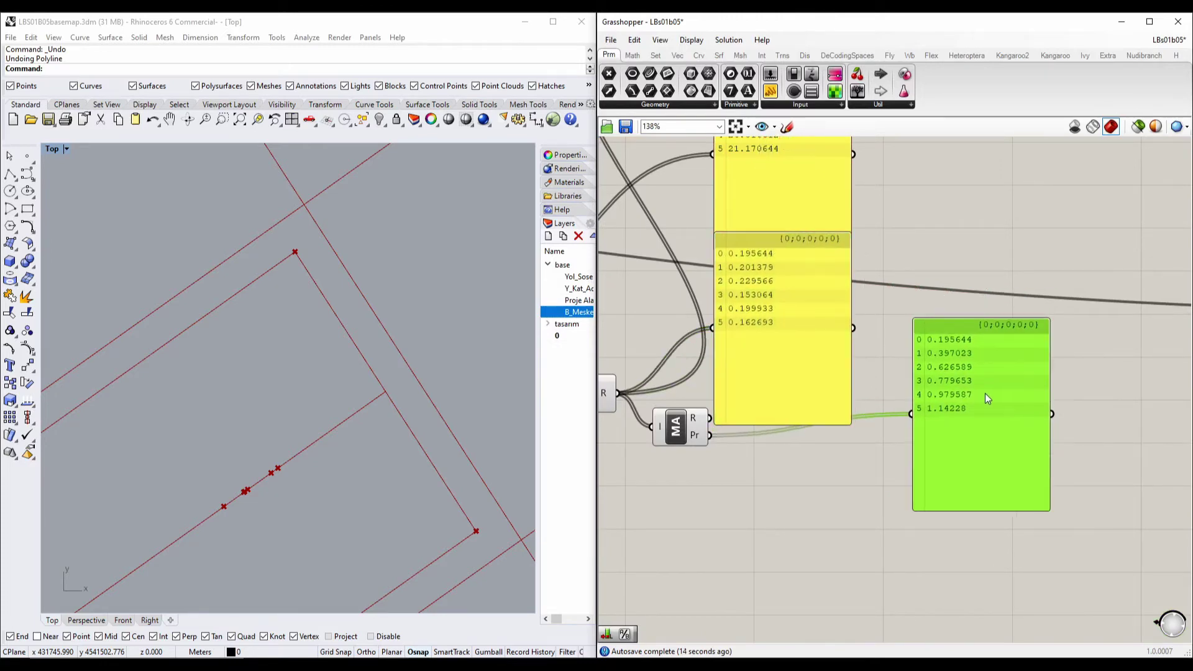
scroll(963, 385, "up", 3)
right_click_drag(704, 363, 901, 355)
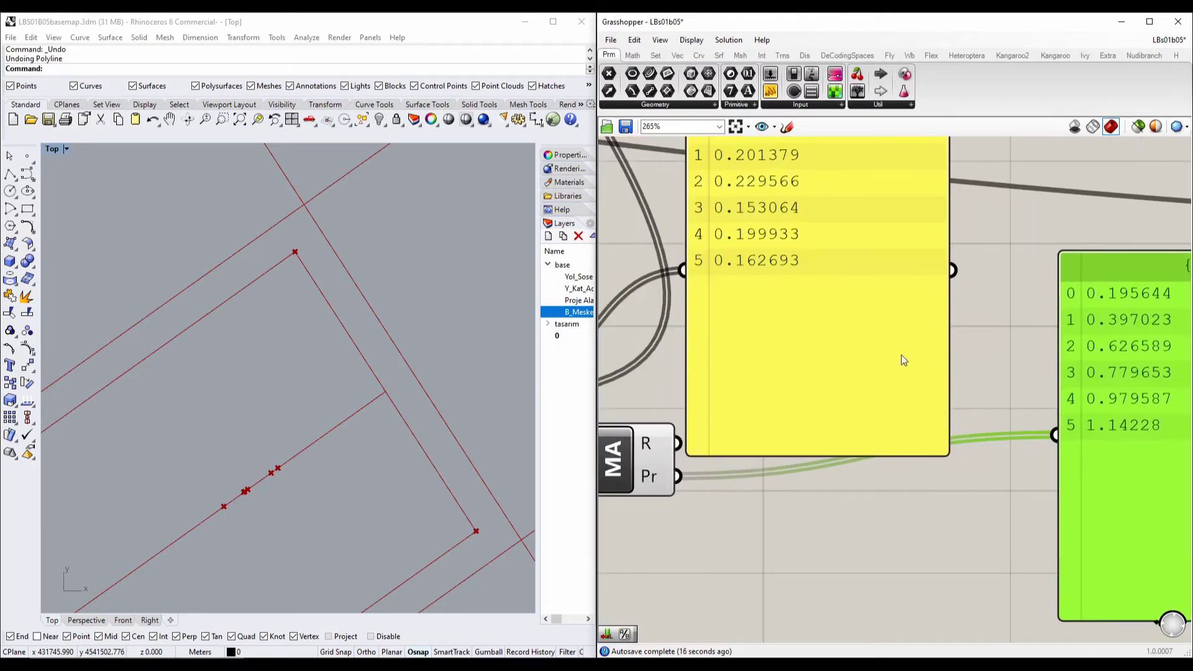
scroll(885, 355, "down", 3)
right_click_drag(761, 358, 785, 419)
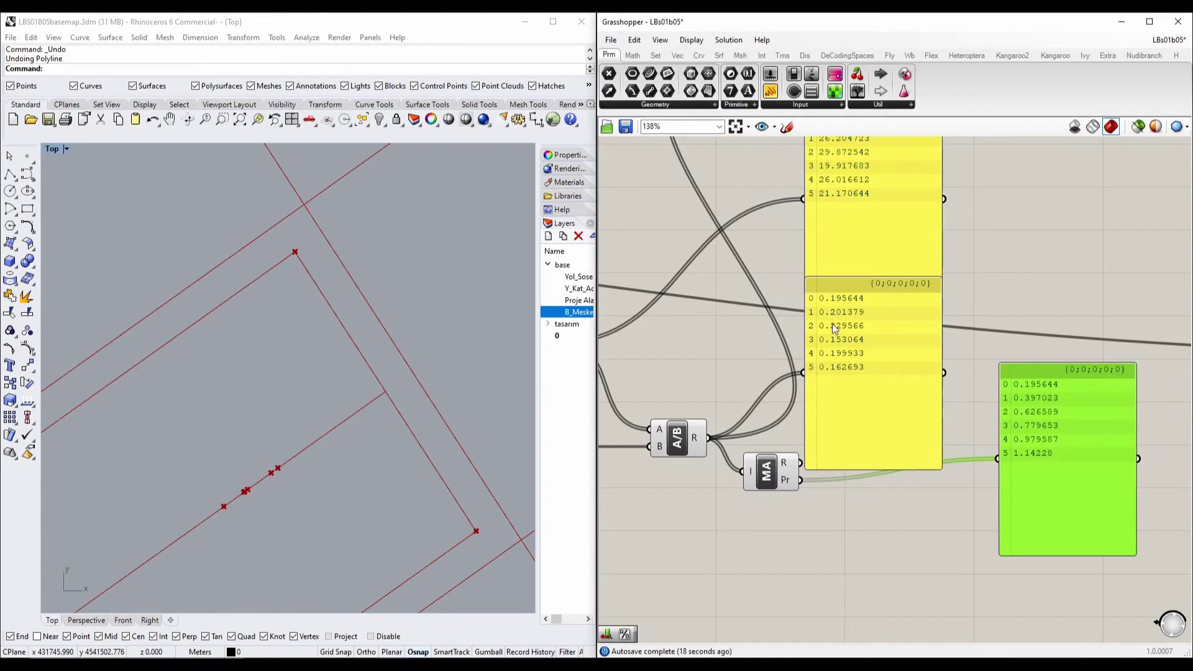
Step: Arrange the panels of random distances, division results and partial results side by side in one row
left_click_drag(832, 323, 850, 378)
right_click_drag(830, 209, 867, 332)
left_click_drag(869, 333, 725, 435)
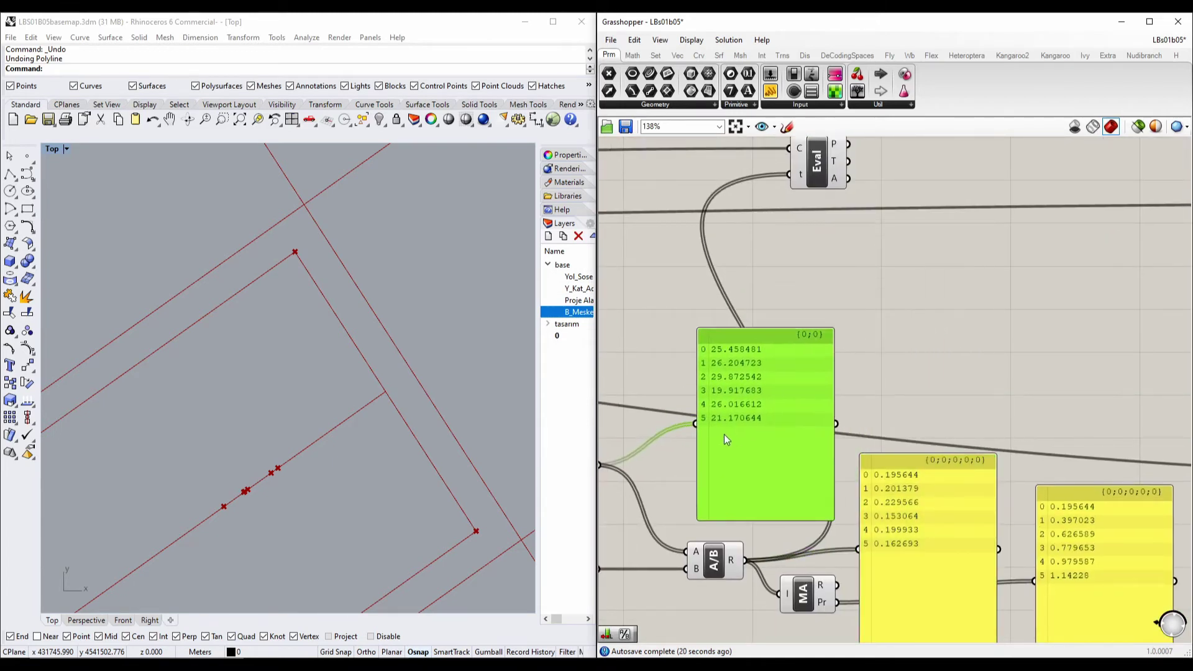
left_click_drag(920, 489, 923, 368)
left_click_drag(1060, 517, 1045, 367)
right_click_drag(818, 391, 736, 334)
scroll(792, 360, "up", 1)
left_click(310, 407)
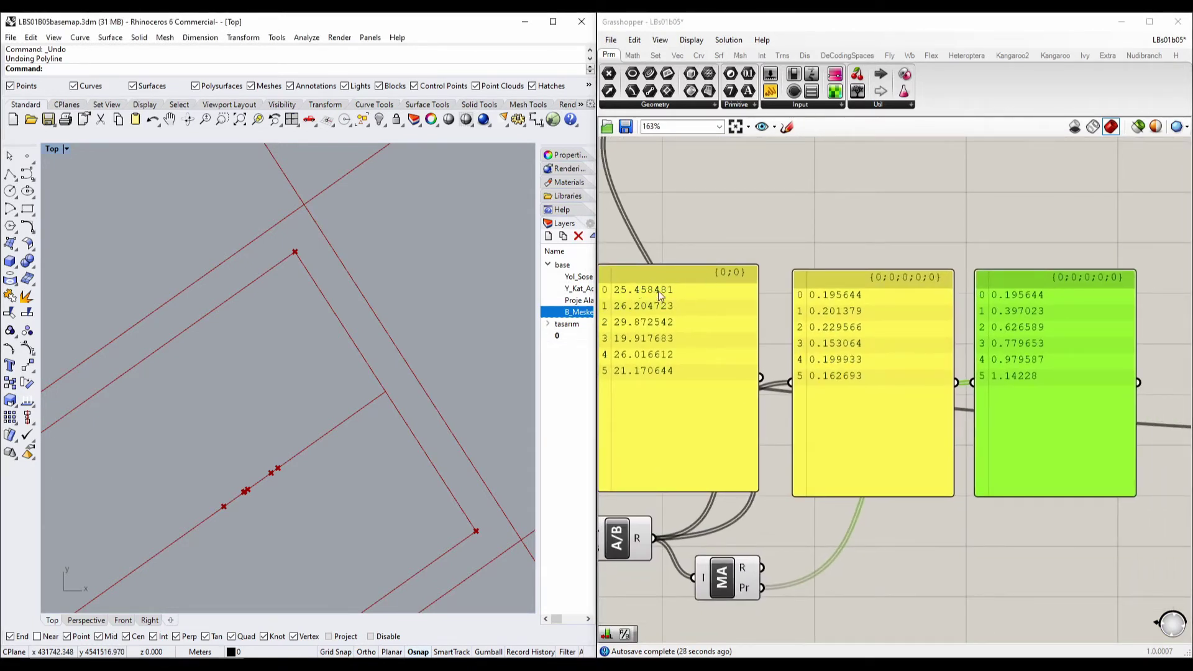
left_click_drag(658, 291, 669, 296)
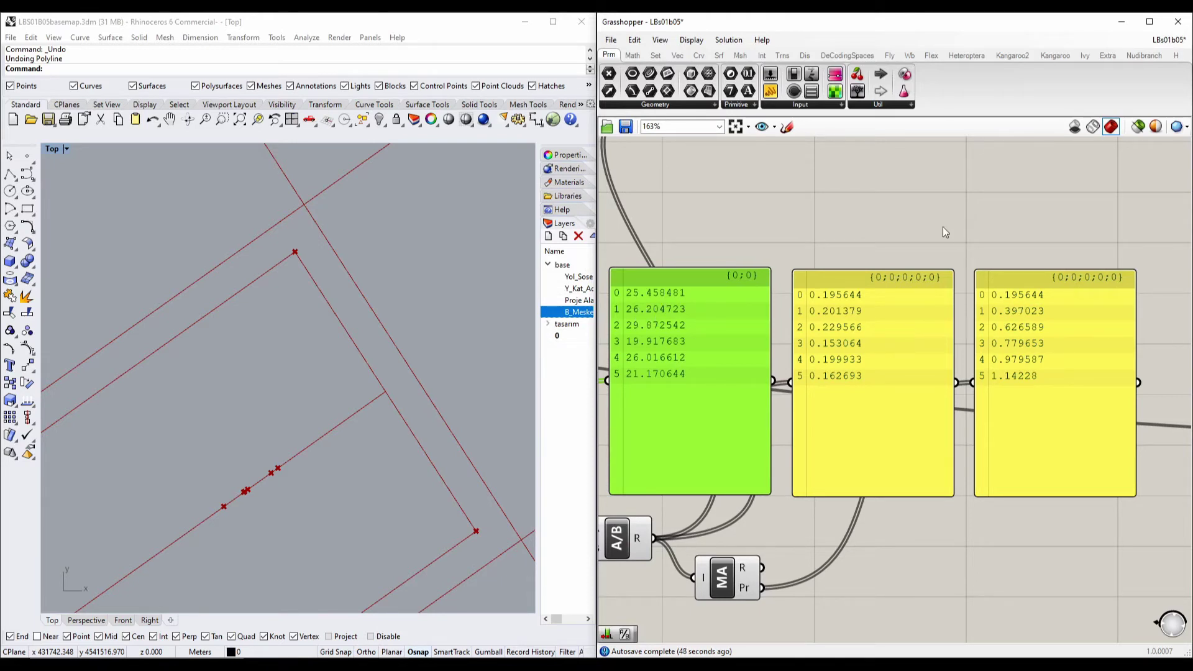
Step: Replace the t input of Evaluate Curve with Mass Addition's Partial Results (Pr) output
right_click_drag(891, 238, 889, 307)
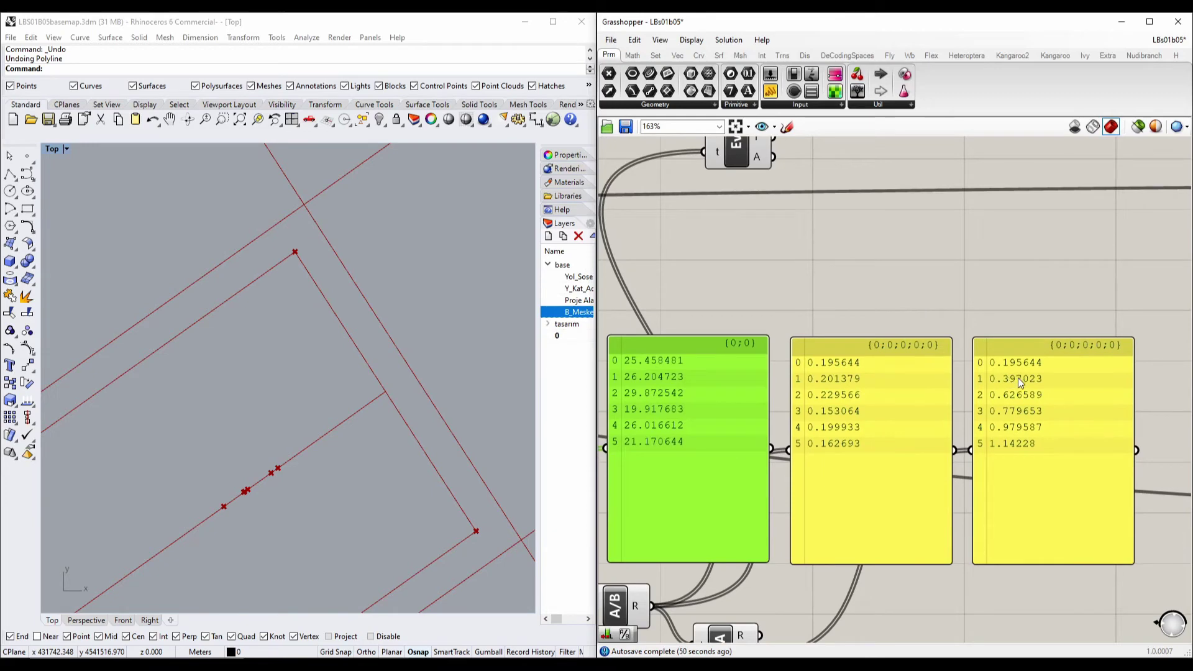
right_click_drag(794, 318, 880, 275)
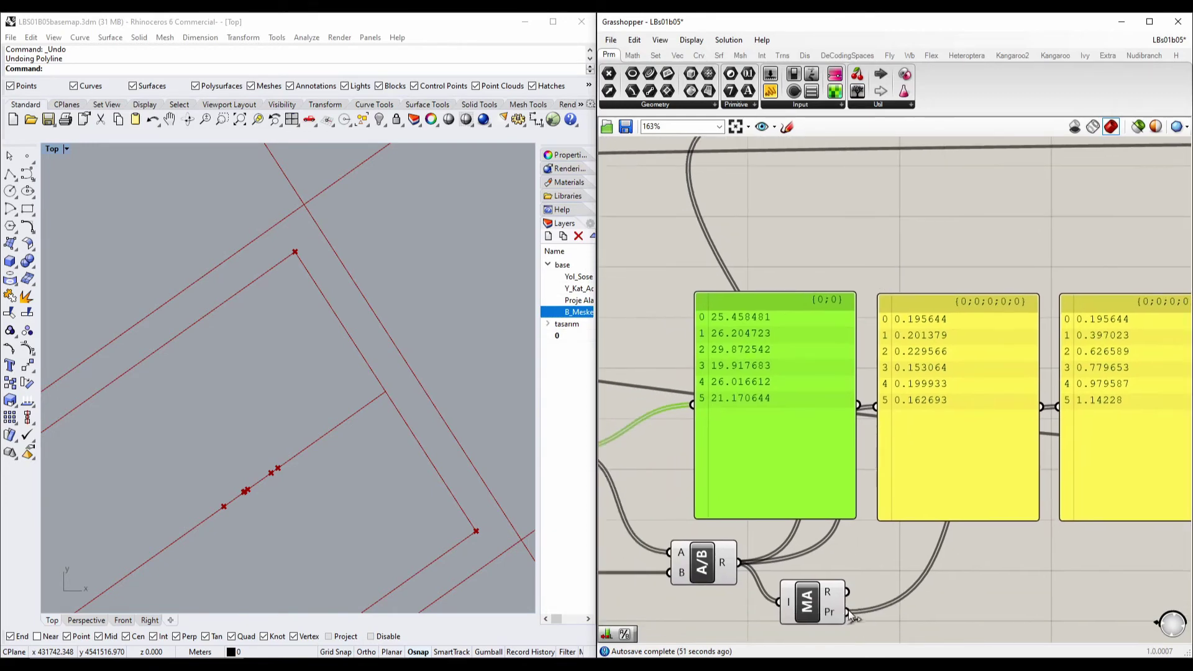
scroll(929, 541, "down", 4)
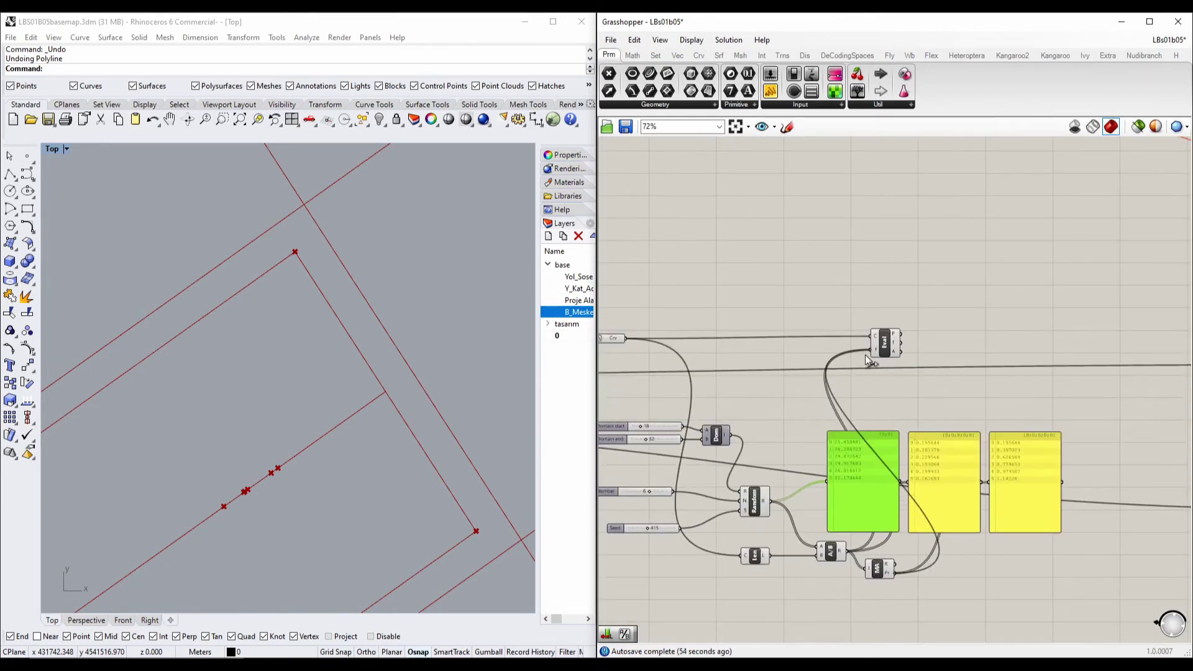
mouse_move(865, 355)
left_mouse_down()
mouse_move(864, 378)
mouse_move(872, 351)
left_mouse_up()
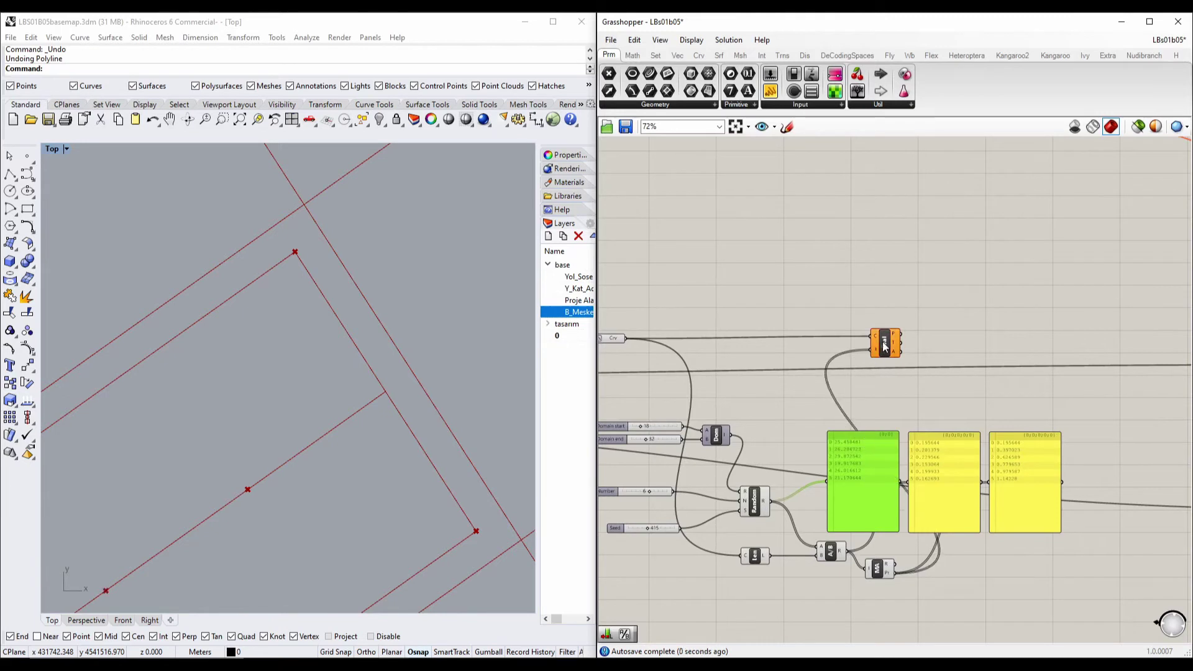
Step: Examine the point distribution along the whole centre line and read the warning on Evaluate Curve
right_click_drag(276, 546, 467, 315)
scroll(456, 322, "down", 6)
right_click_drag(368, 403, 324, 420)
right_click_drag(805, 397, 958, 327)
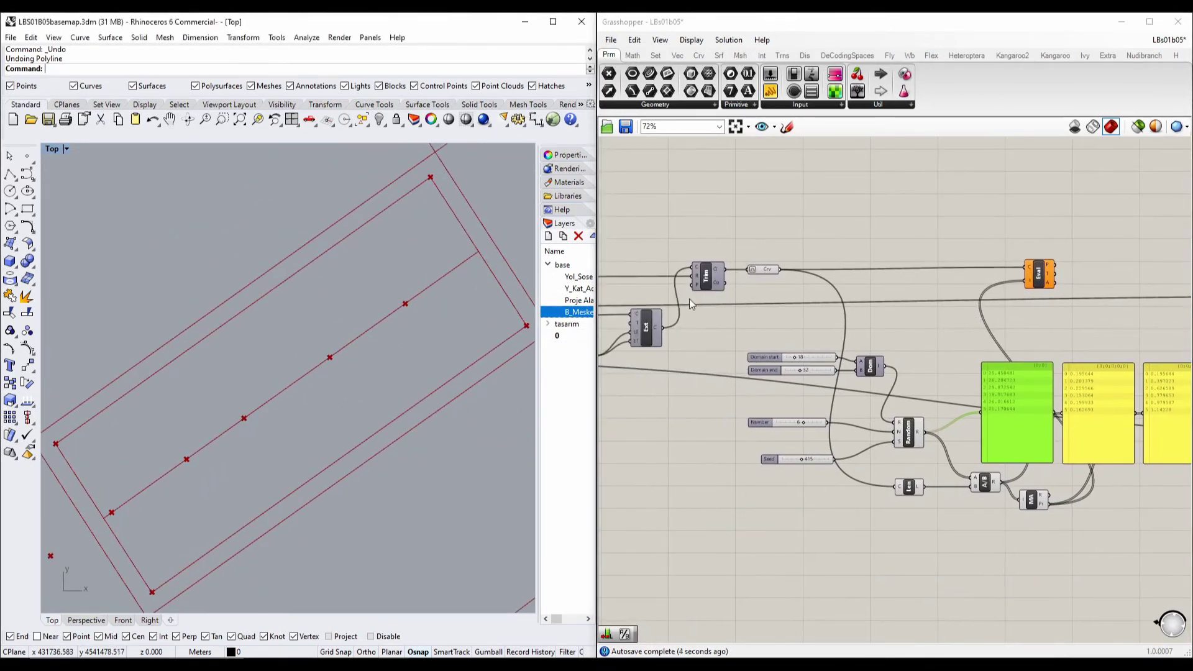
scroll(901, 289, "up", 6)
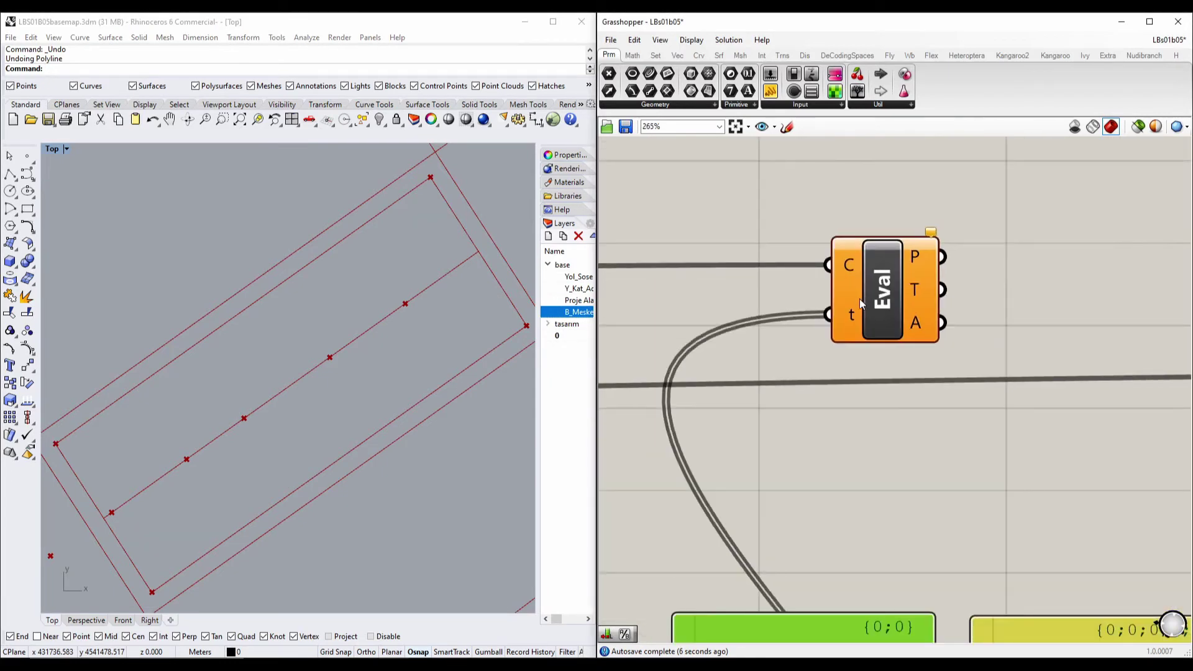
right_click_drag(1008, 286, 978, 324)
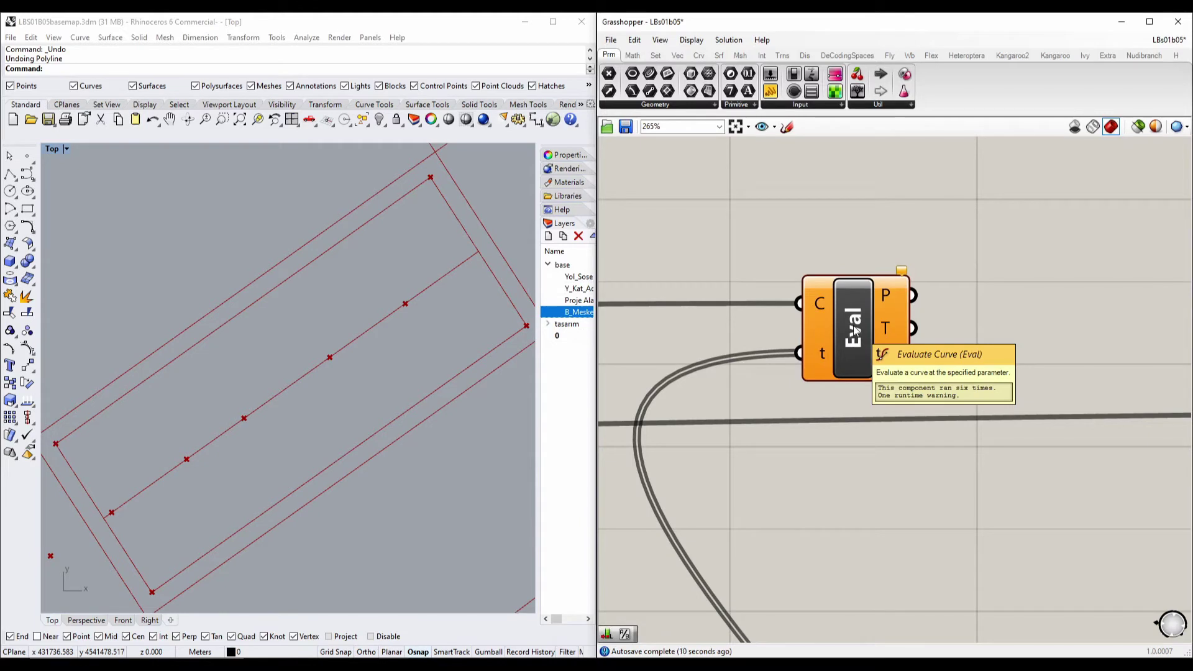
mouse_move(904, 275)
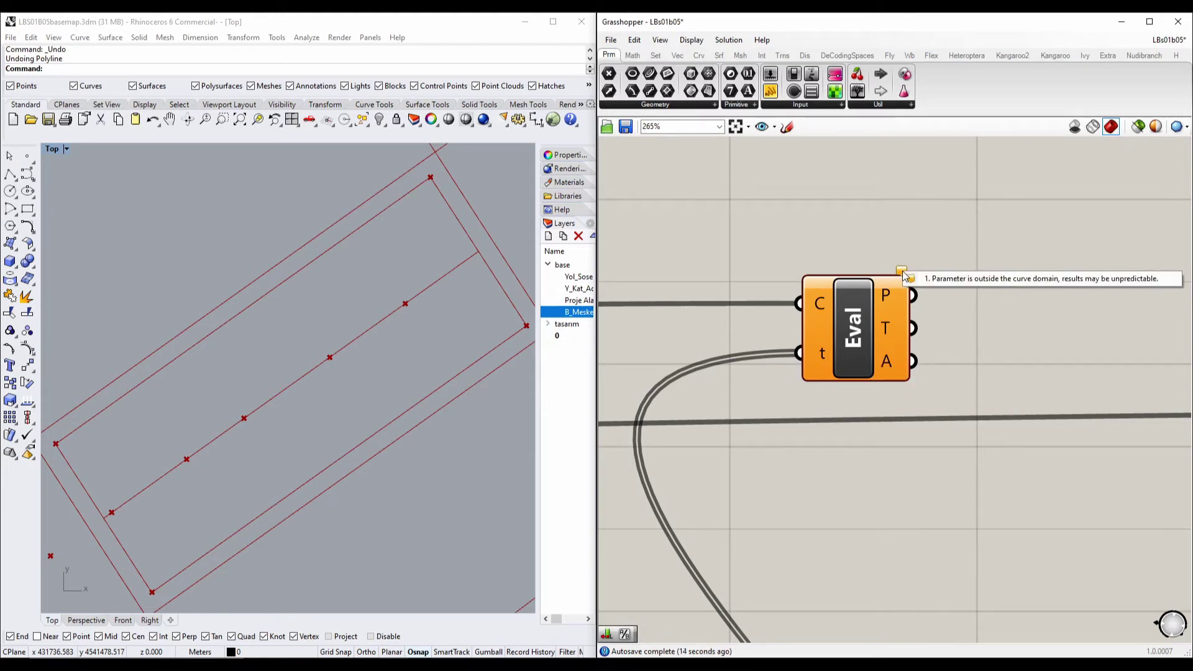
right_click_drag(809, 365, 871, 314)
scroll(889, 223, "down", 4)
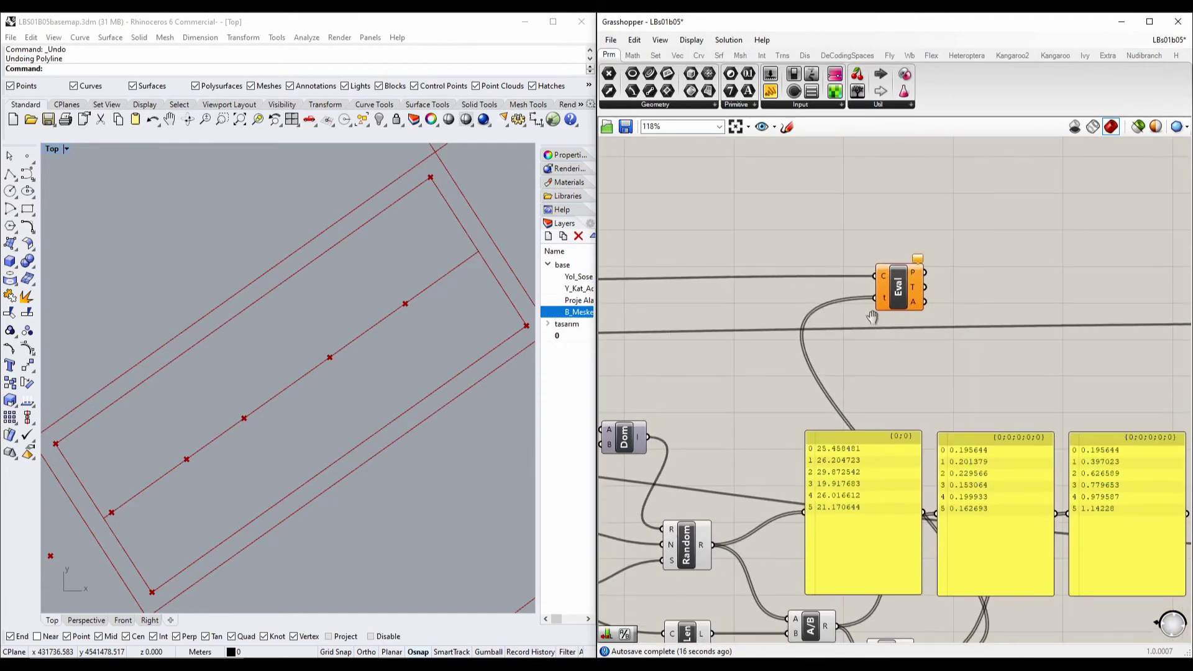
scroll(892, 301, "up", 3)
scroll(892, 307, "up", 1)
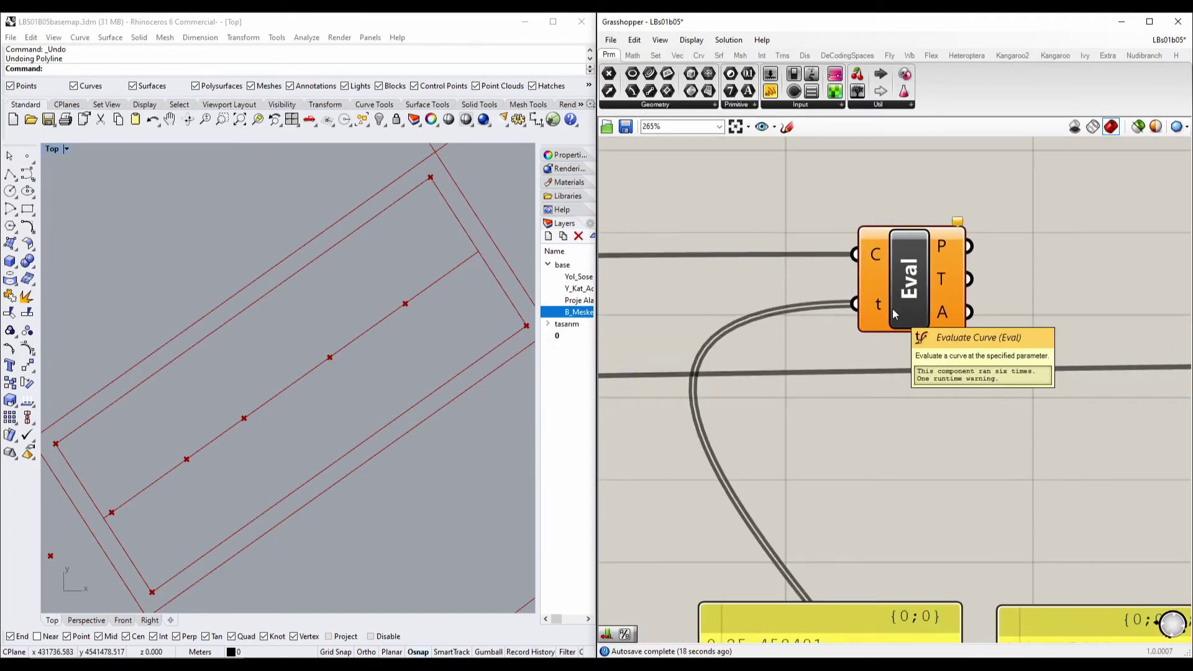
Step: Compare the last partial result in its panel with the point lying beyond the end of the block's centre line
right_click_drag(879, 370, 816, 215)
scroll(857, 277, "down", 5)
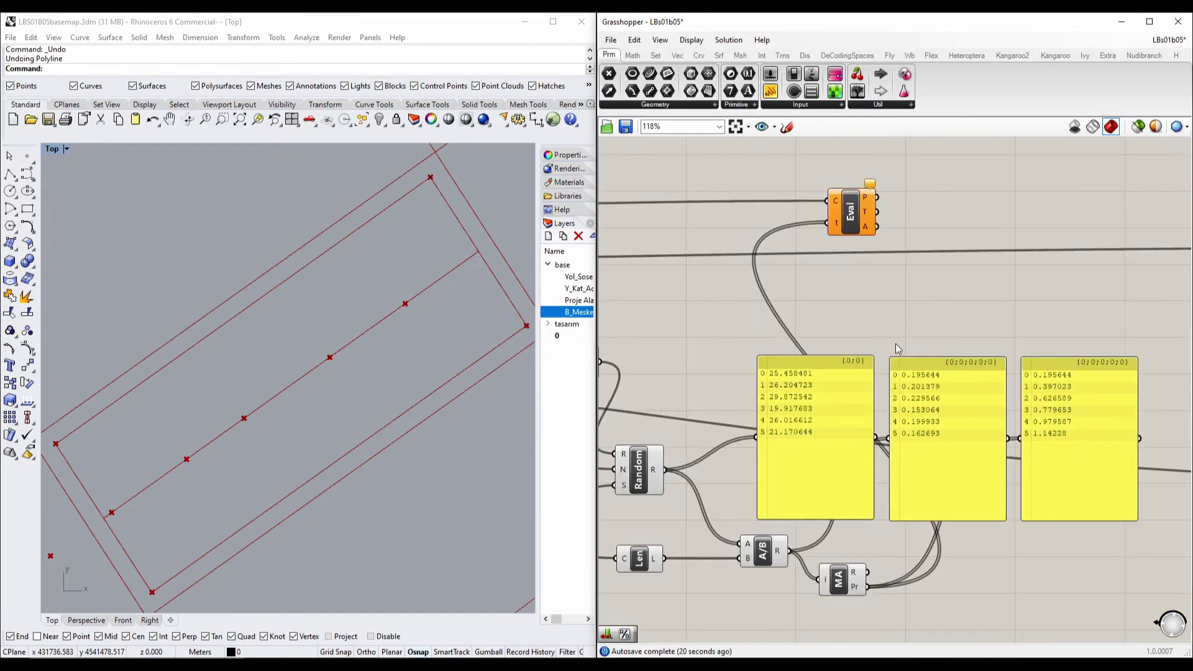
scroll(839, 392, "up", 3)
right_click_drag(980, 400, 836, 379)
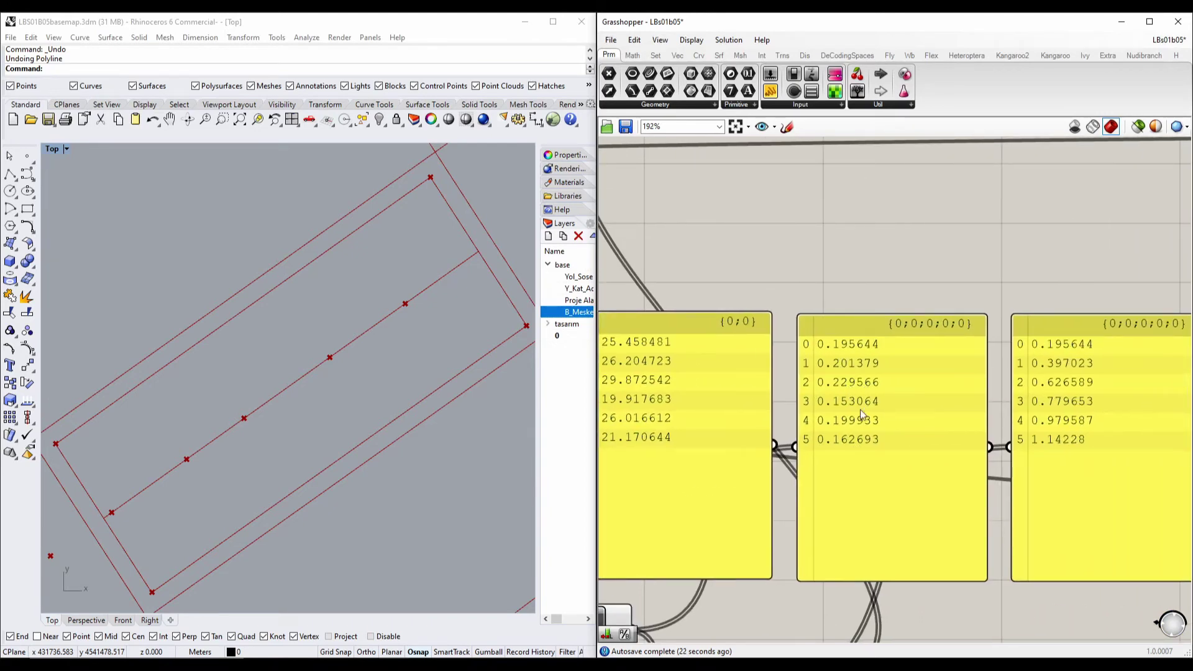
right_click_drag(860, 418, 786, 414)
scroll(934, 443, "up", 4)
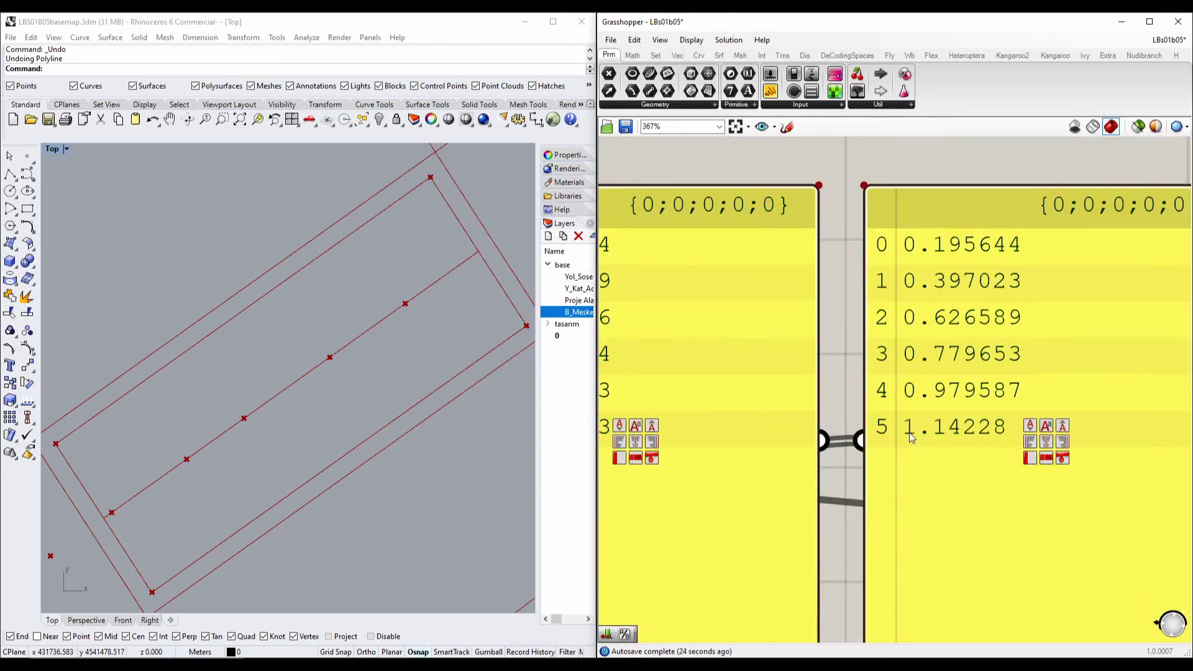
right_click_drag(750, 376, 753, 376)
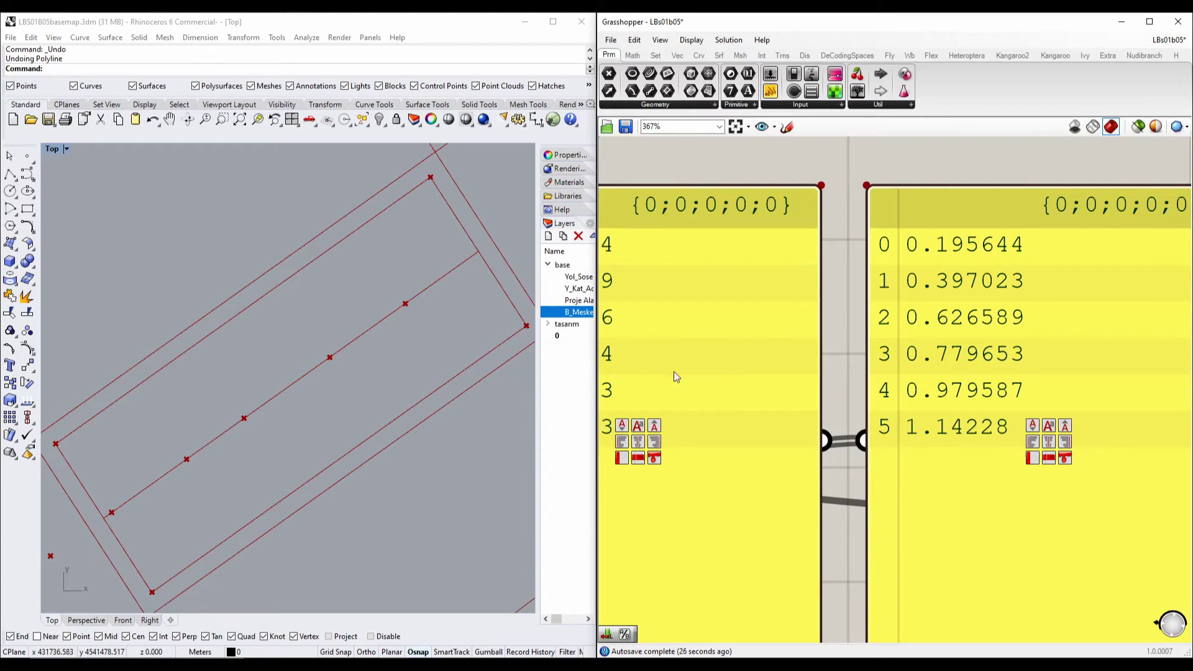
right_click_drag(370, 443, 466, 346)
right_click_drag(172, 442, 202, 415)
scroll(203, 415, "up", 12)
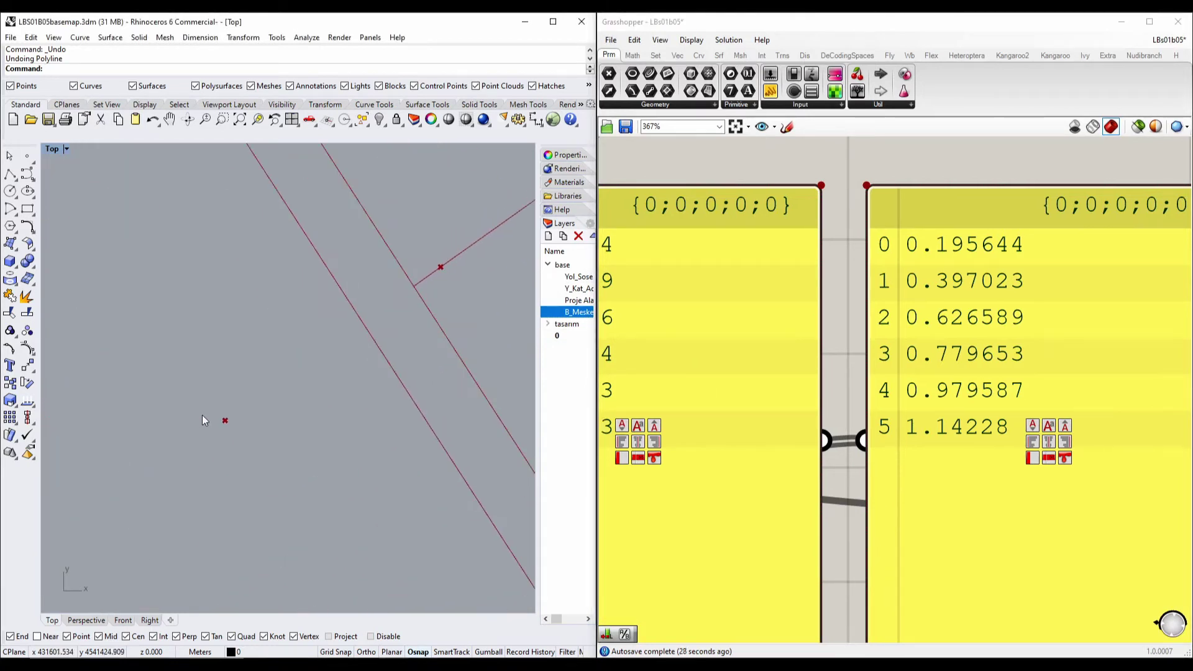
scroll(240, 389, "down", 12)
right_click_drag(378, 286, 277, 389)
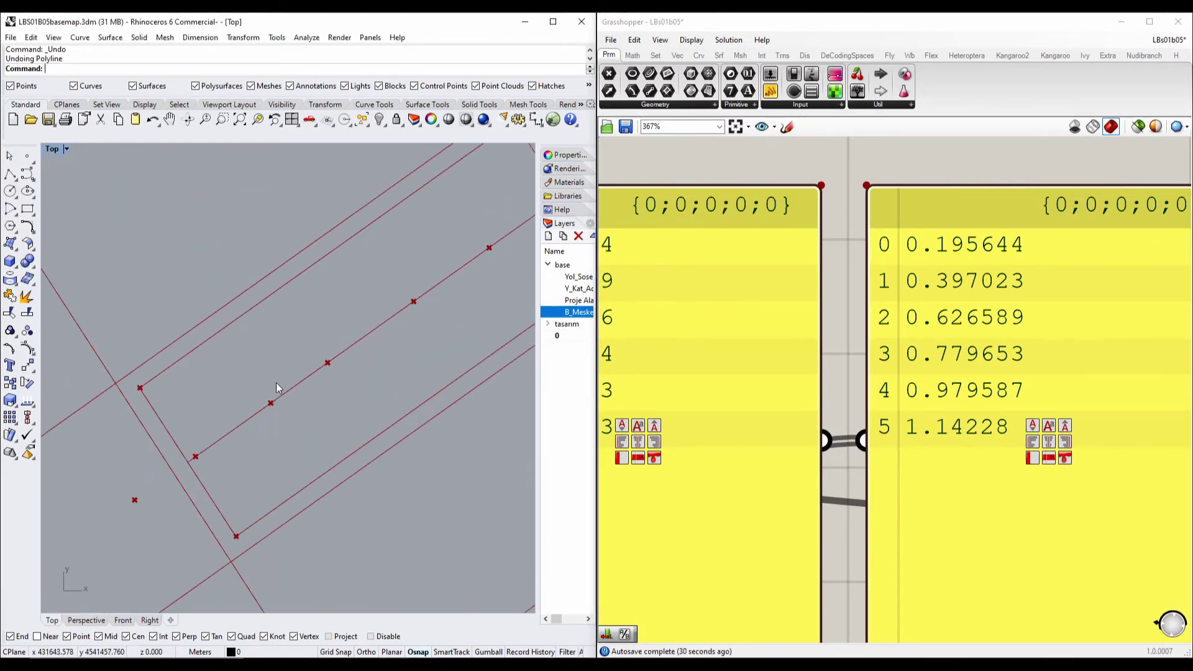
scroll(278, 383, "down", 6)
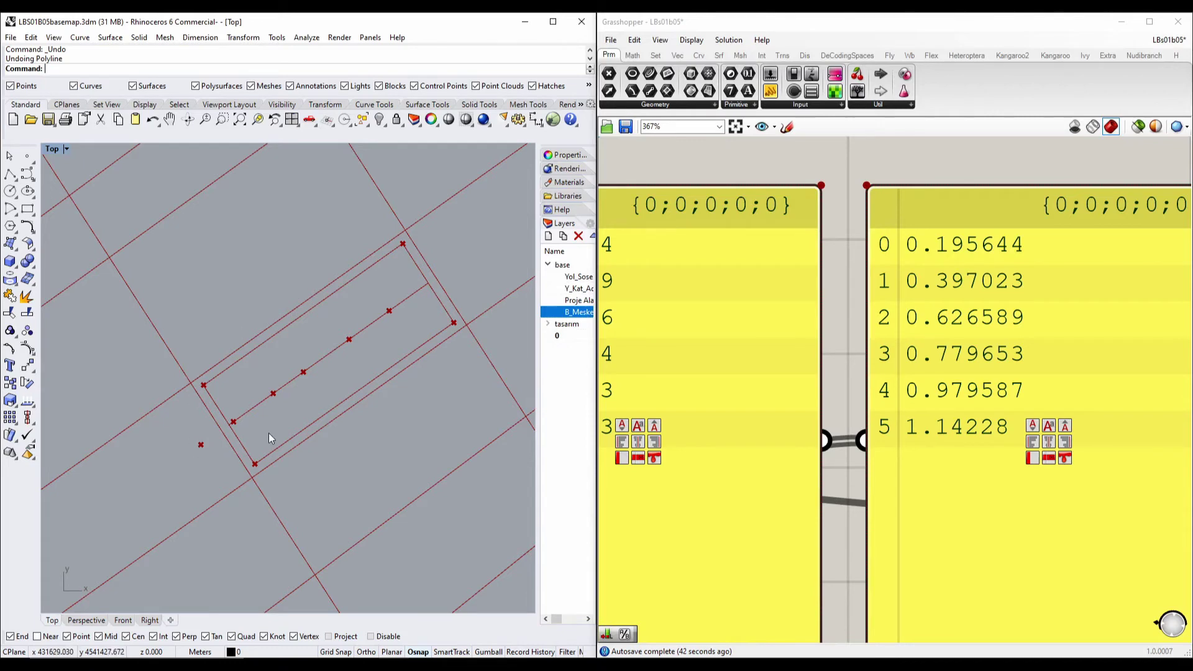
scroll(712, 359, "down", 1)
Step: Increase the Number slider feeding the Random component to 10
right_click_drag(712, 360, 931, 331)
scroll(929, 326, "down", 4)
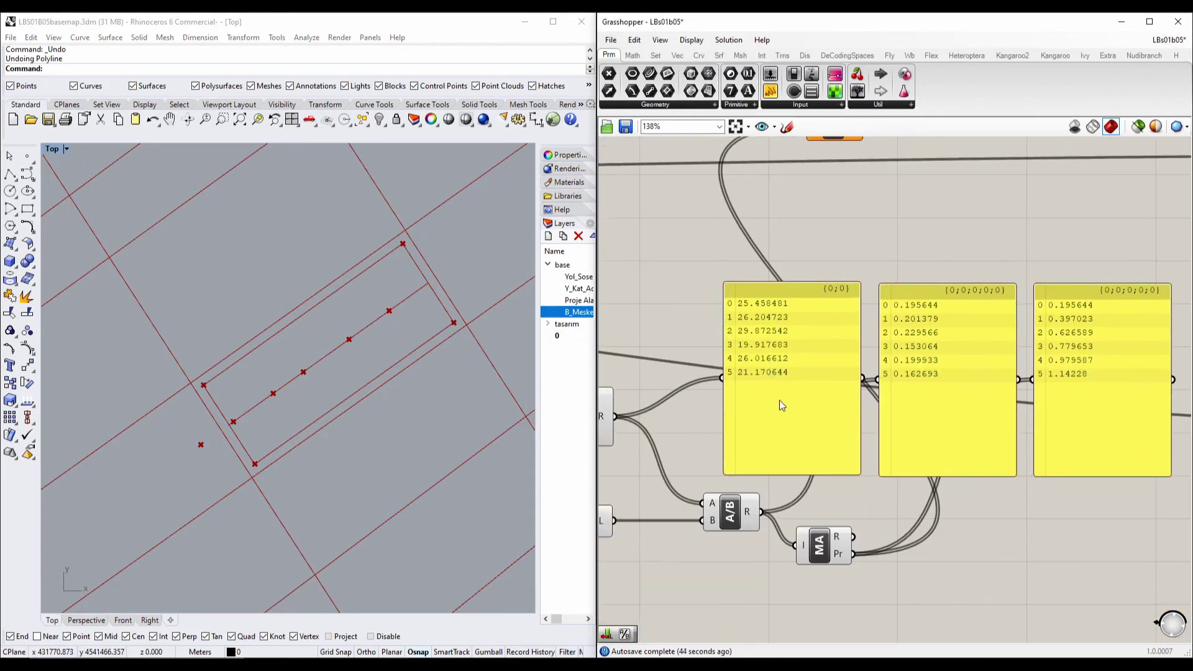
right_click_drag(826, 294, 741, 254)
left_click_drag(1086, 529, 925, 448)
right_click_drag(642, 444, 1105, 360)
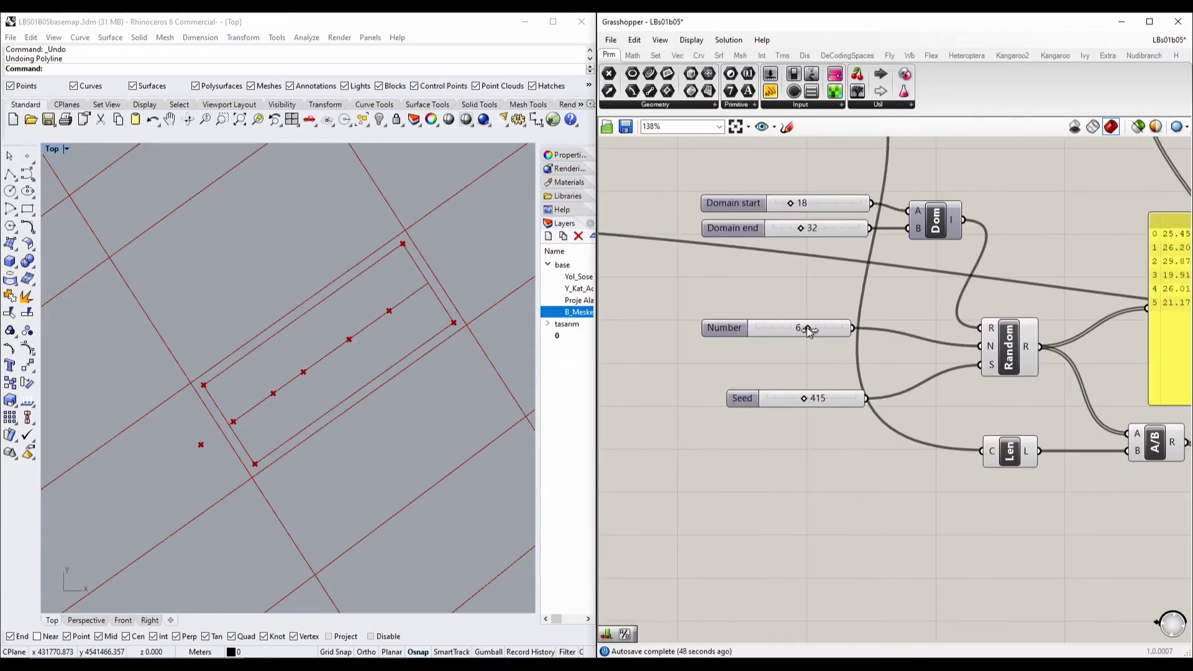
left_click_drag(807, 327, 833, 328)
right_click_drag(289, 420, 450, 293)
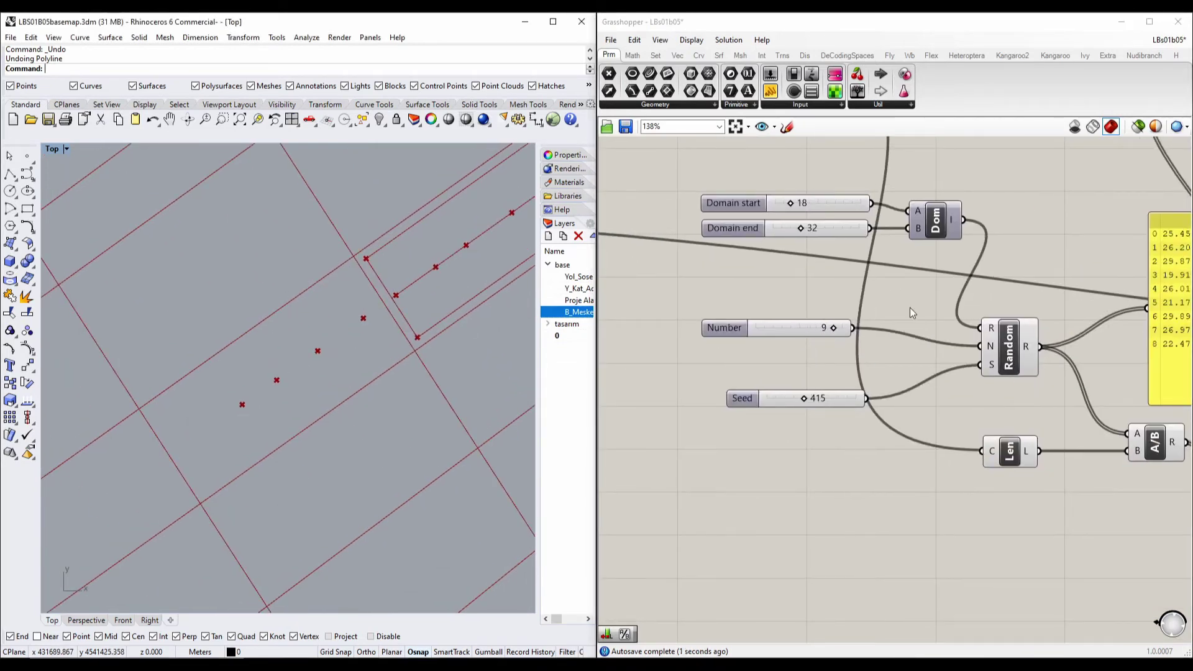
left_click_drag(836, 327, 772, 341)
Step: Compare the extended list of partial results with the points beyond the centre line and the one closest to its end
right_click_drag(395, 299, 318, 363)
right_click_drag(1050, 370, 513, 399)
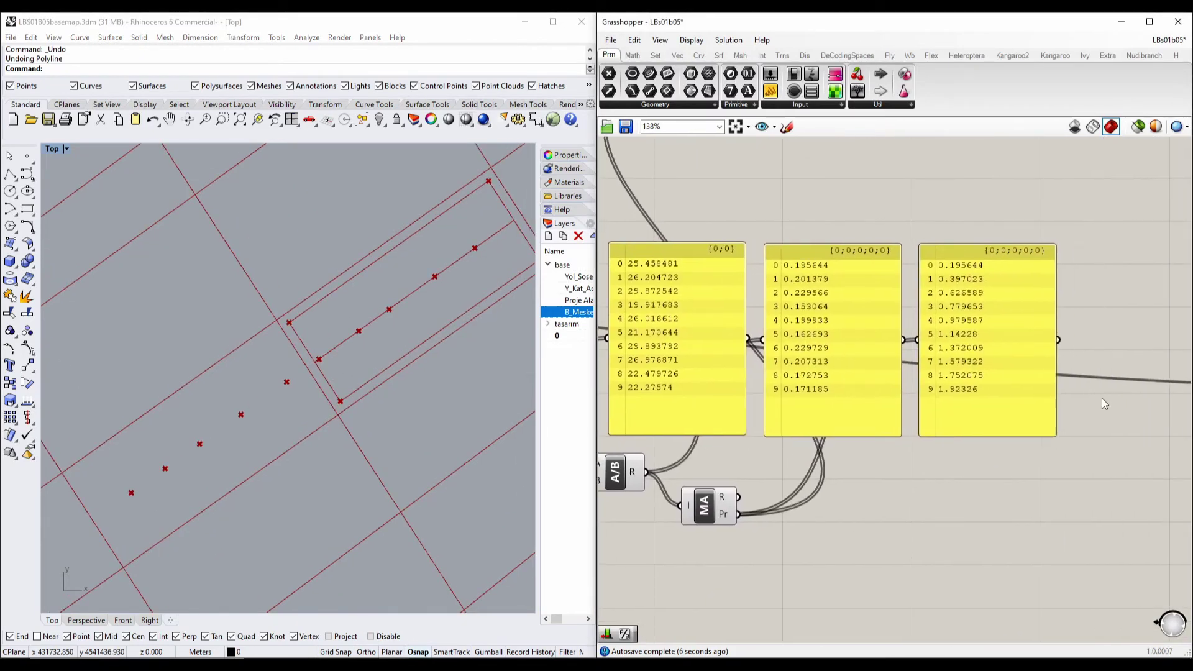
right_click_drag(943, 336, 915, 374)
scroll(922, 378, "up", 3)
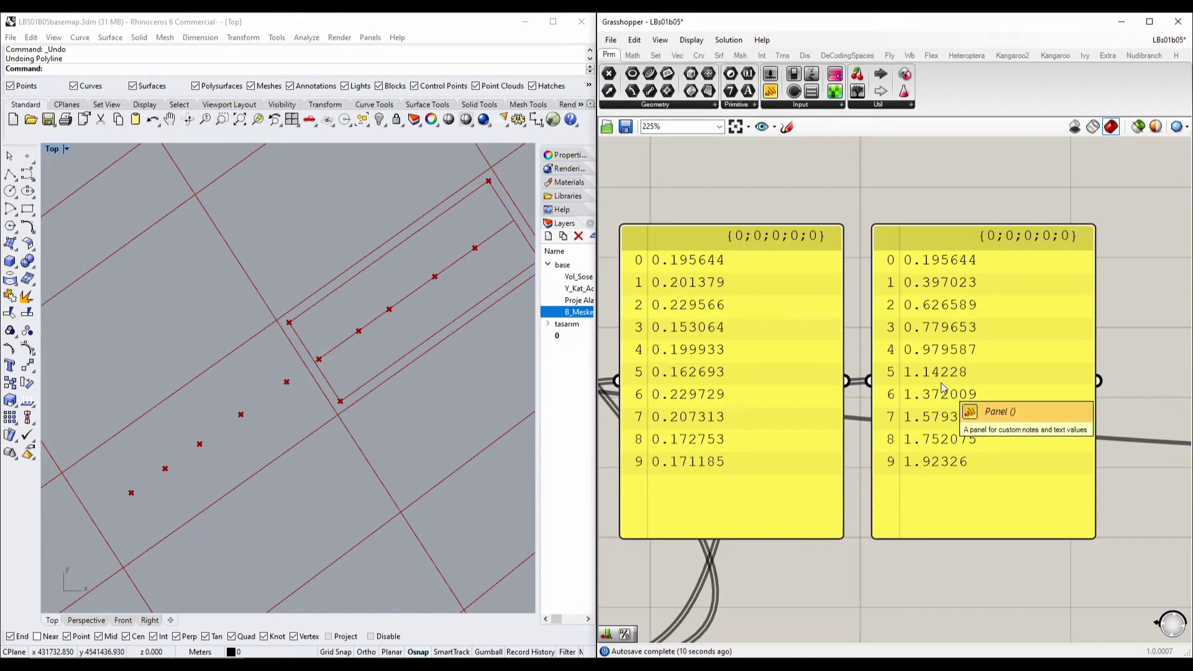
left_click(941, 411)
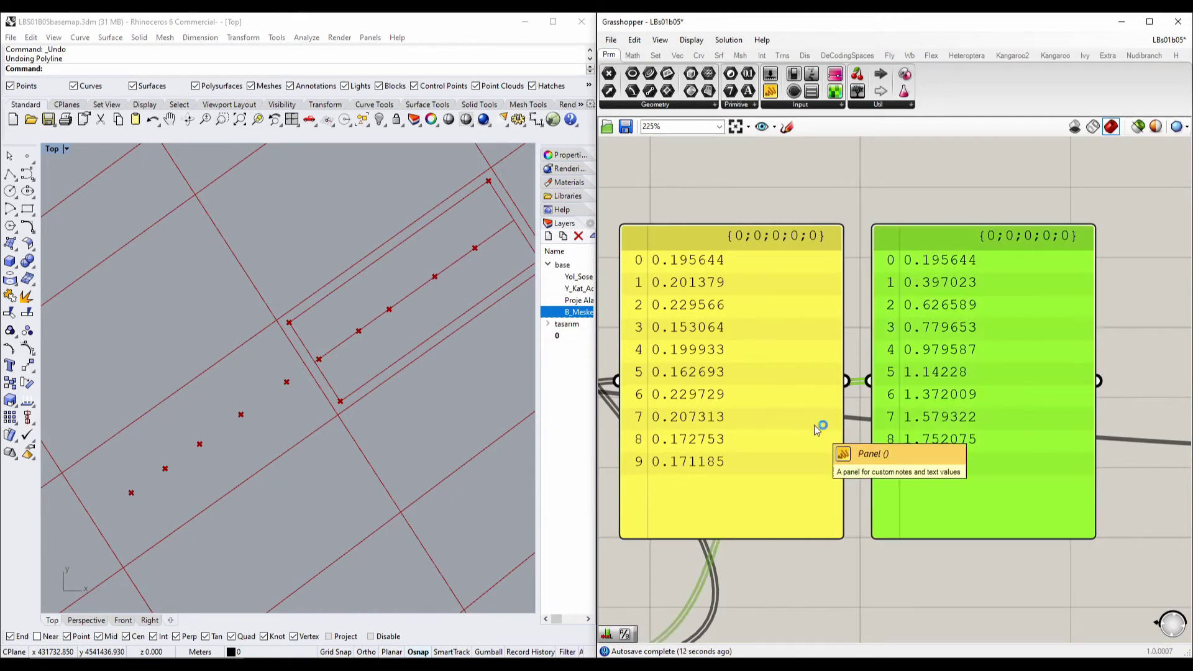
right_click_drag(325, 371, 308, 379)
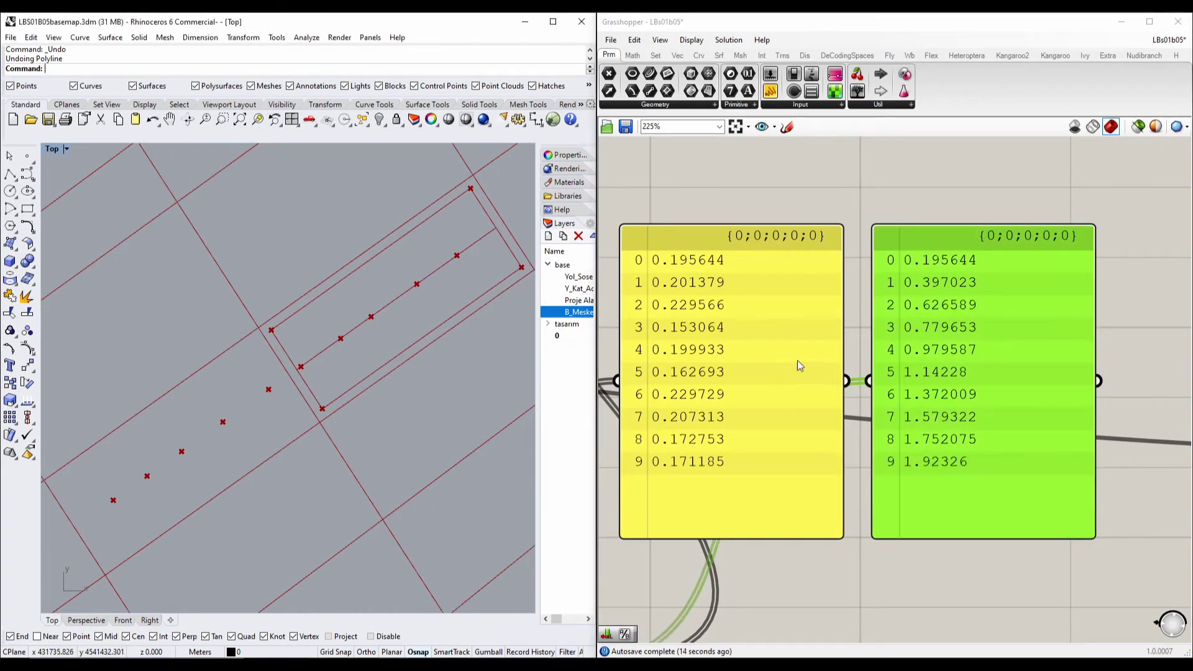
scroll(256, 372, "up", 6)
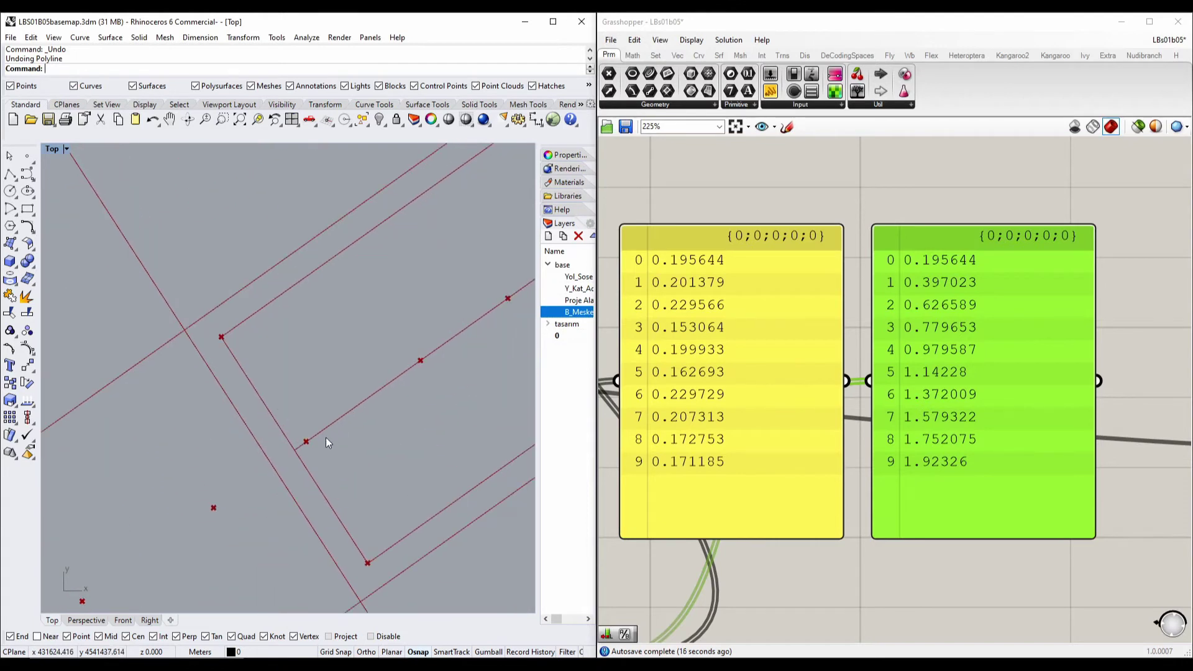
scroll(298, 385, "up", 5)
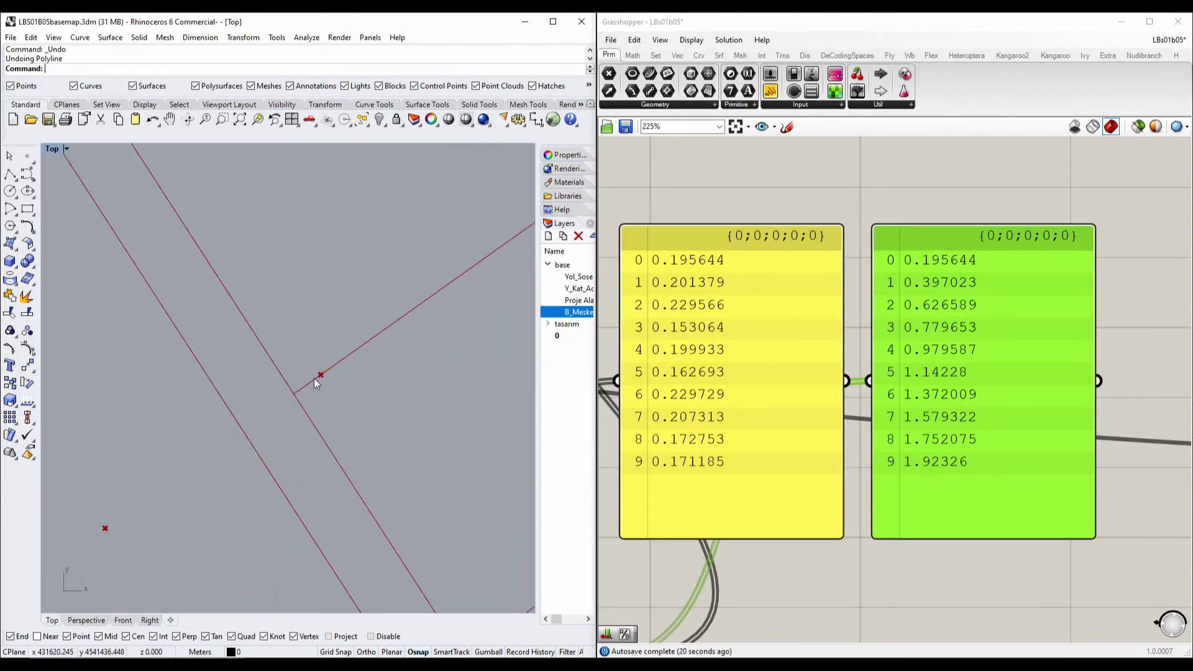
scroll(311, 382, "down", 6)
right_click_drag(401, 315, 412, 379)
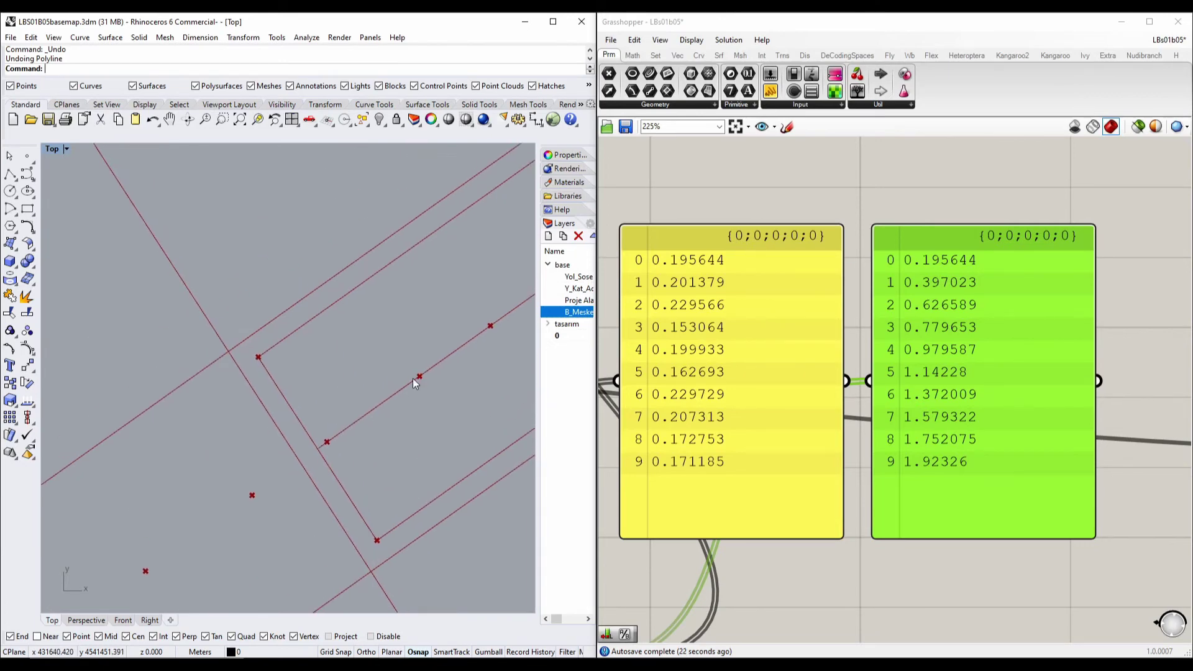
Step: Add a panel below the Length component and feed it the curve length output (L)
right_click_drag(752, 340, 1110, 356)
scroll(1109, 356, "down", 5)
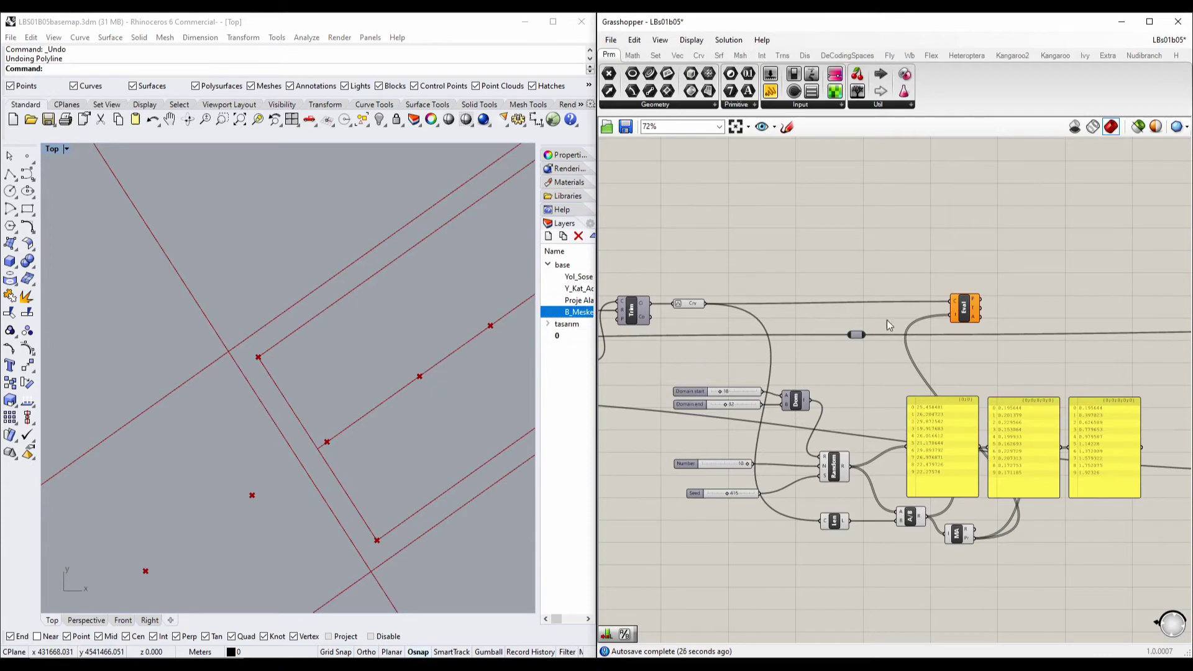
scroll(886, 325, "up", 3)
right_click_drag(822, 354, 907, 121)
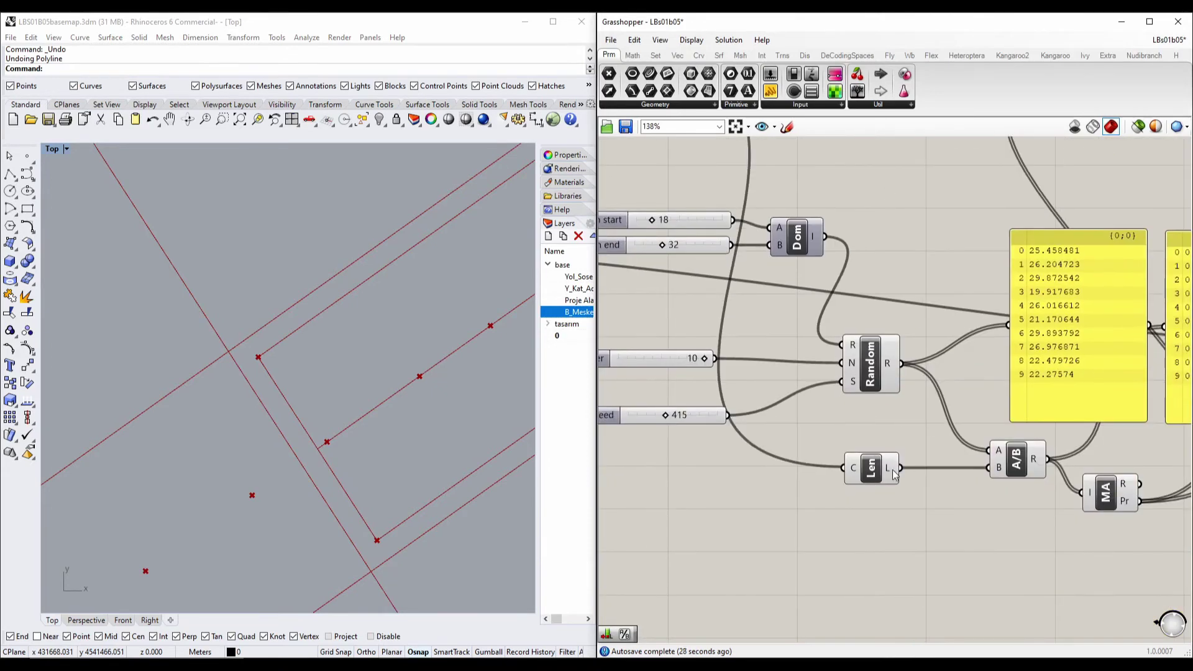
double_click(908, 541)
type("panel")
key("Return")
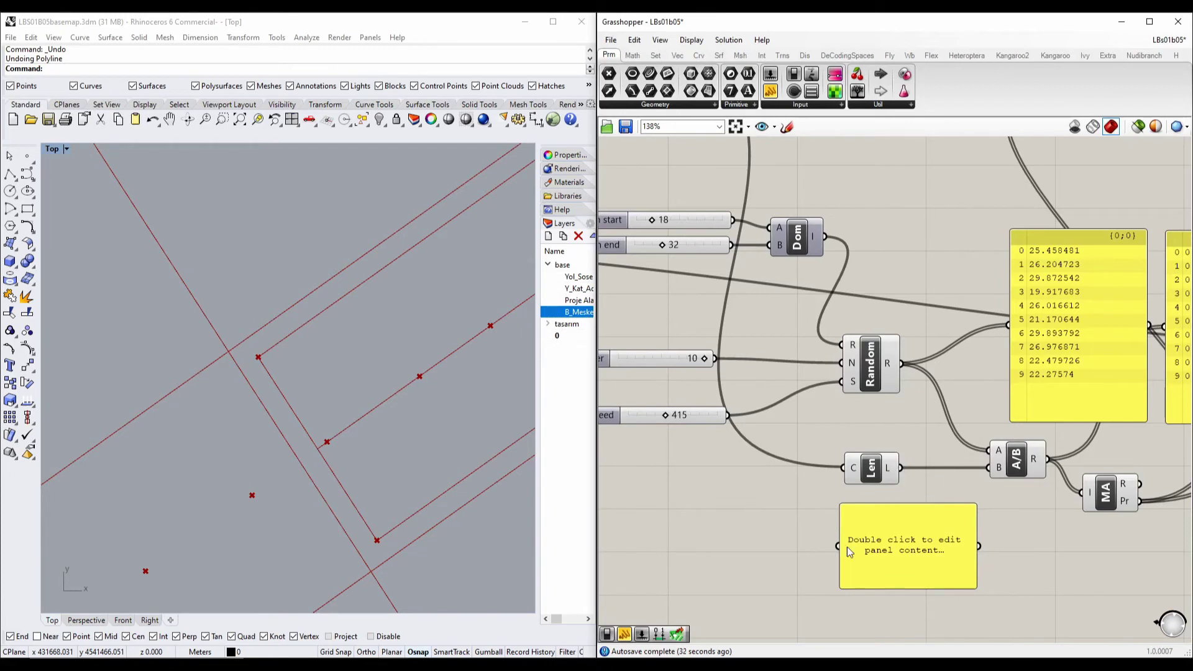
left_click_drag(900, 470, 839, 547)
right_click_drag(904, 558, 777, 442)
left_click_drag(761, 429, 837, 526)
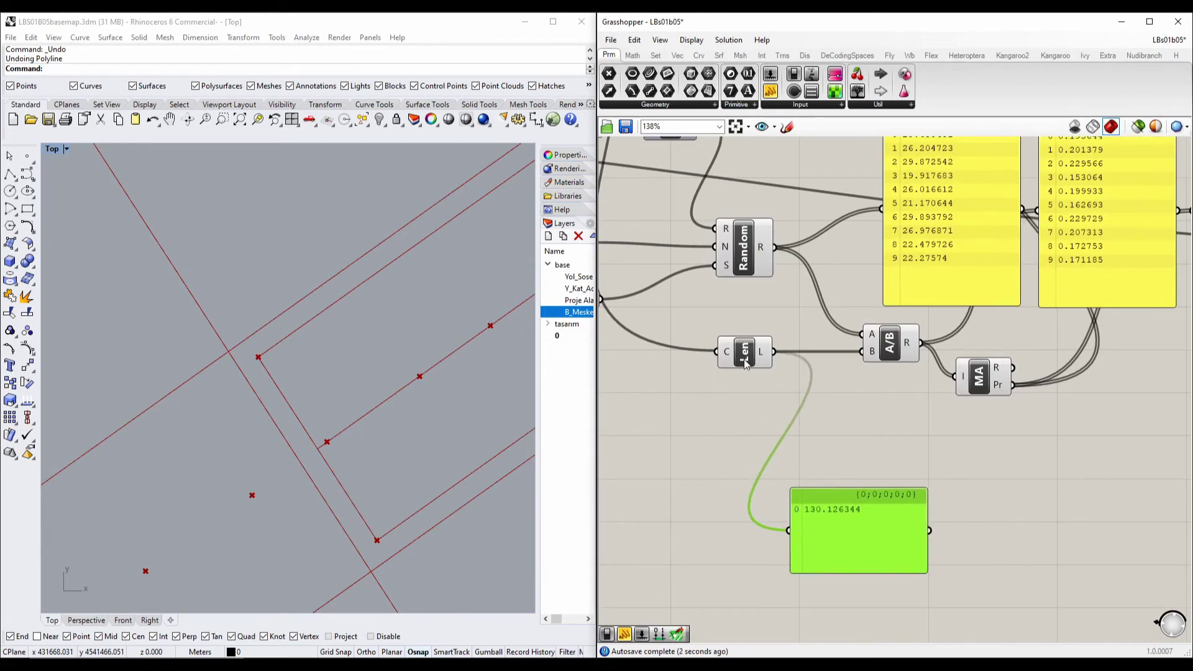
Step: Review the Domain start slider and the random spacing domain alongside the curve length panel
right_click_drag(692, 227, 890, 444)
left_click_drag(868, 341, 873, 333)
mouse_move(781, 321)
left_mouse_down()
mouse_move(776, 307)
mouse_move(788, 321)
left_mouse_up()
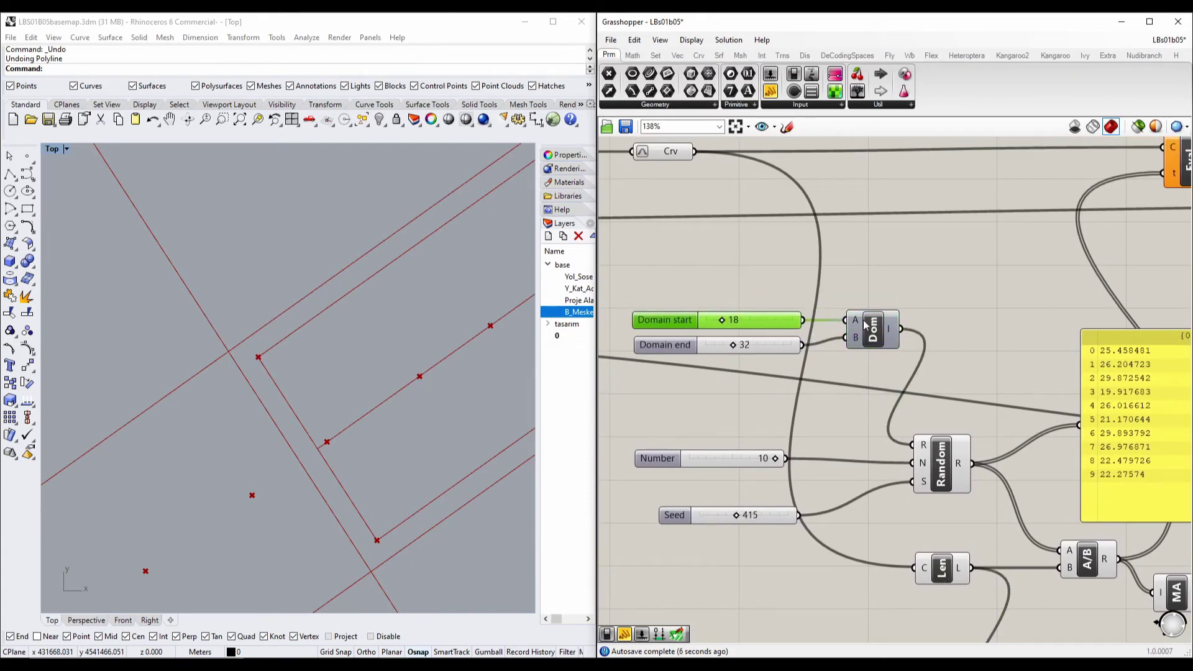
left_click_drag(867, 328, 865, 331)
right_click_drag(844, 379, 825, 335)
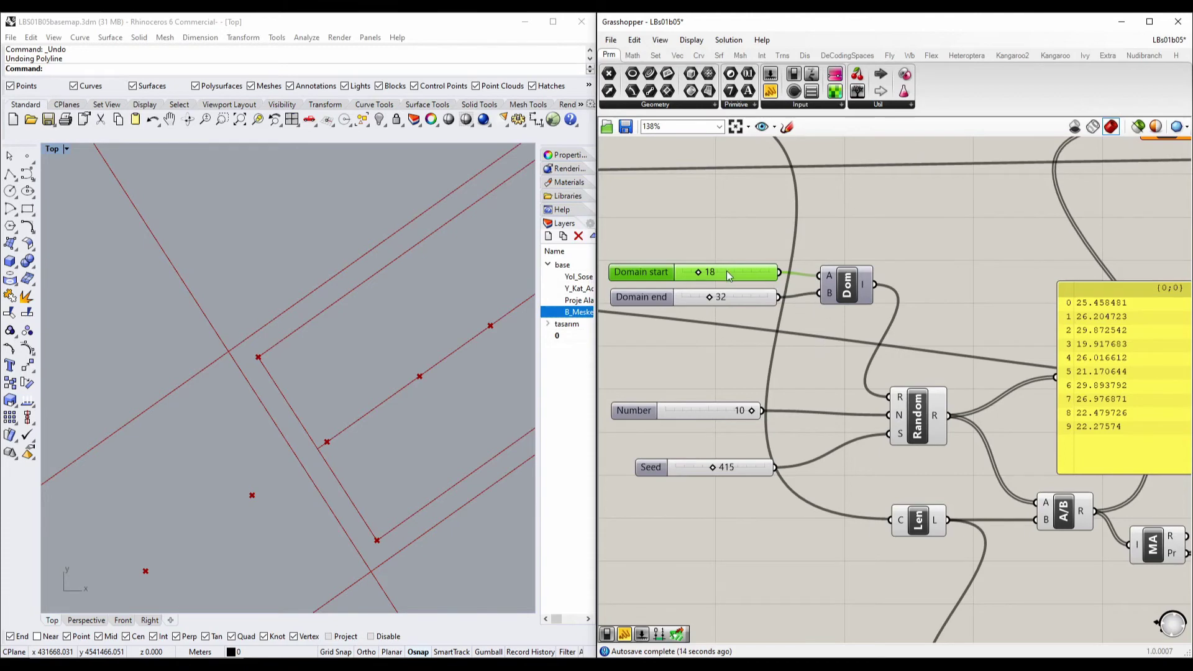
left_click_drag(726, 270, 723, 274)
scroll(803, 277, "down", 2)
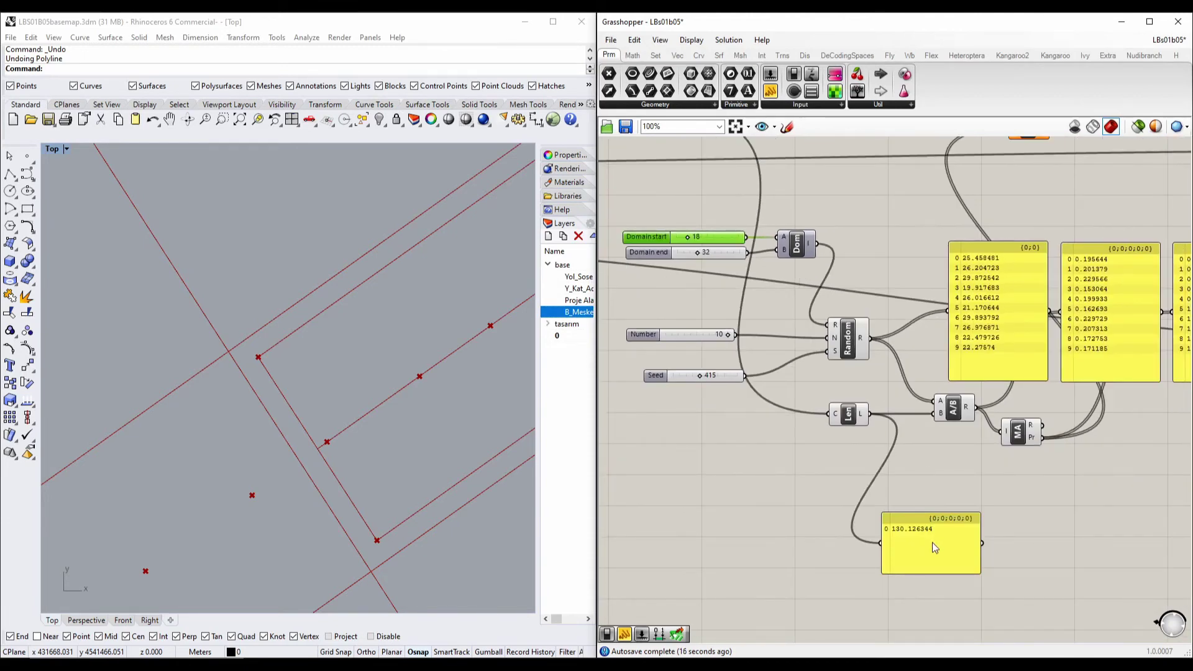
Step: Move the length panel aside and add a Division component dividing Domain start (A) by the curve length (B)
left_click_drag(932, 542, 848, 540)
double_click(972, 552)
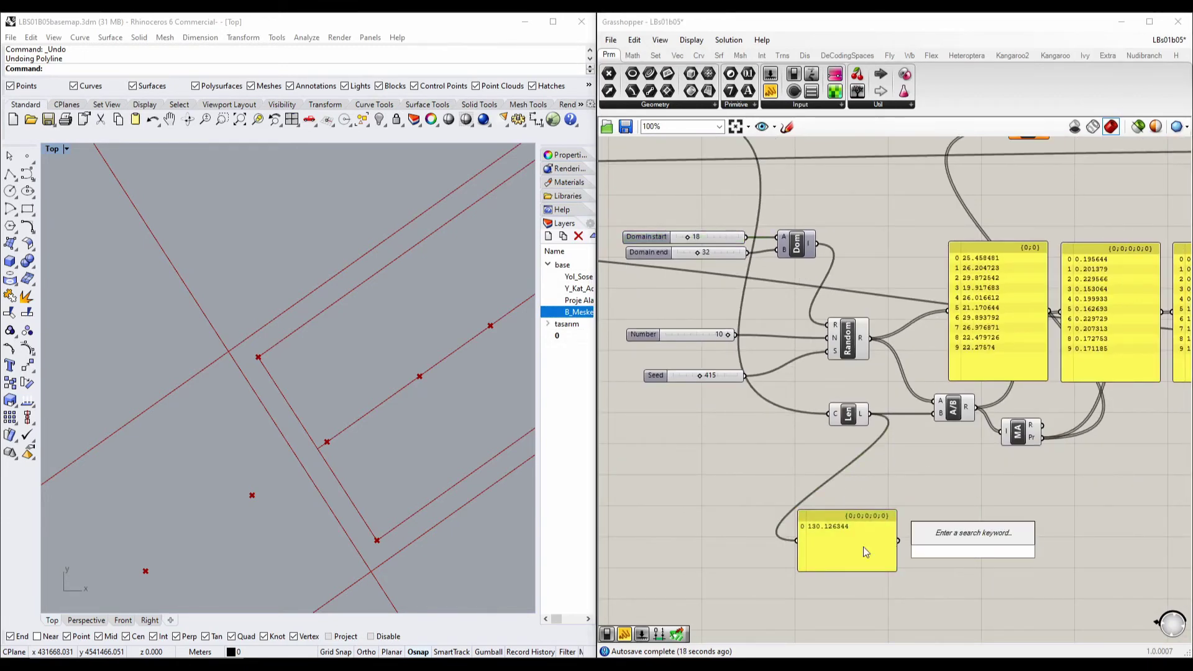
left_click_drag(727, 240, 730, 241)
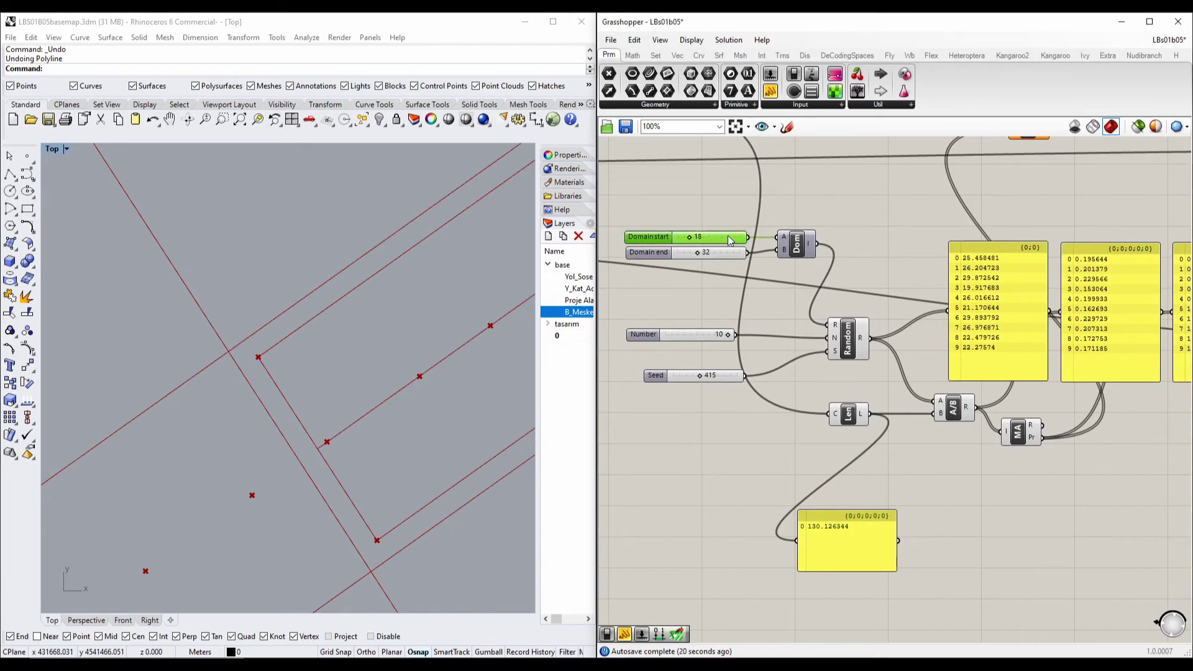
double_click(949, 552)
type("division")
key("Return")
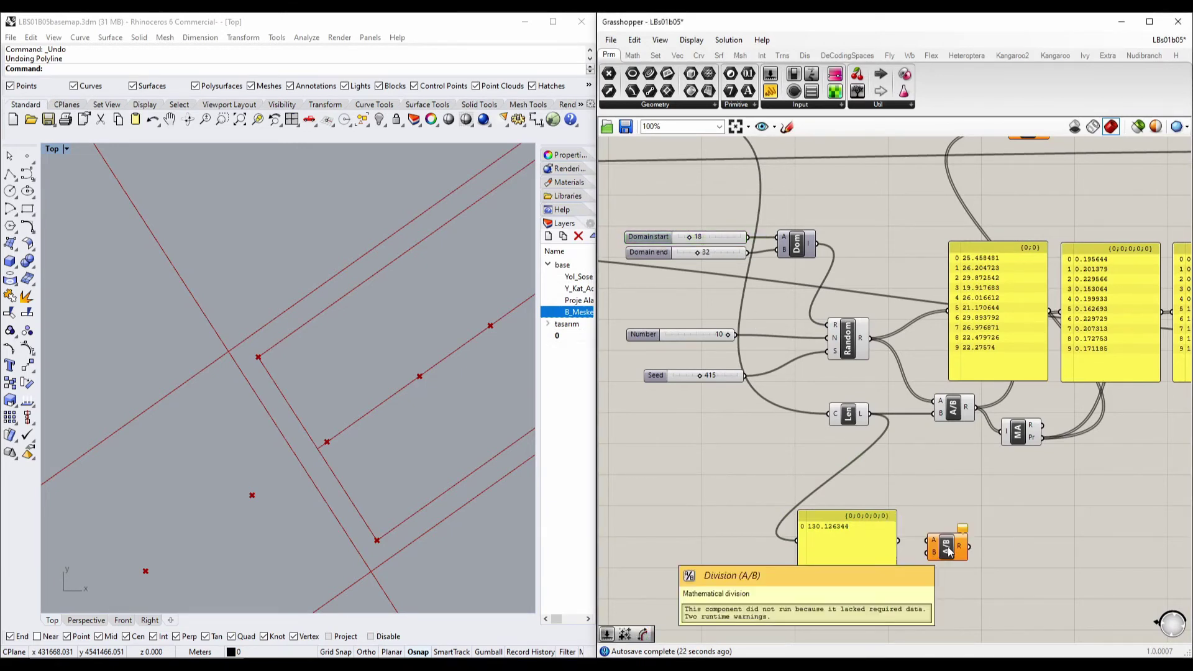
left_click_drag(751, 237, 953, 509)
mouse_move(722, 238)
left_mouse_down()
mouse_move(717, 218)
mouse_move(716, 235)
left_mouse_up()
right_click_drag(882, 407, 797, 339)
scroll(789, 375, "up", 3)
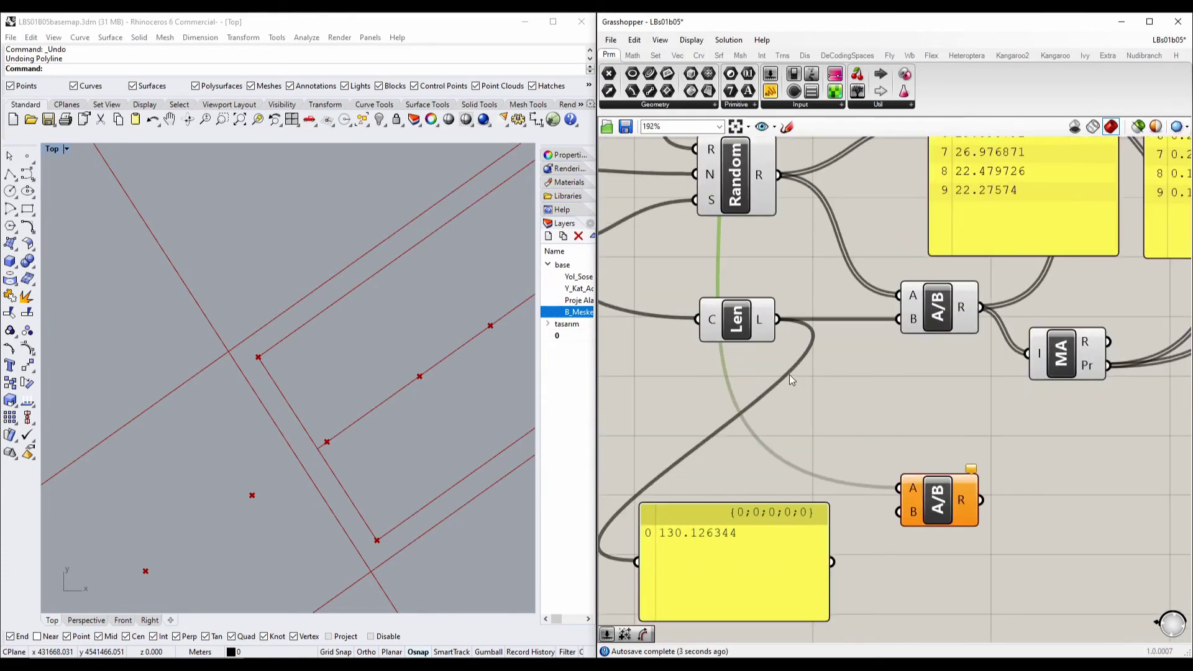
left_click_drag(782, 321, 902, 512)
Step: Duplicate the length panel beside the new Division component and connect it to the Division's result (R)
right_click_drag(869, 558, 806, 496)
left_click(726, 528)
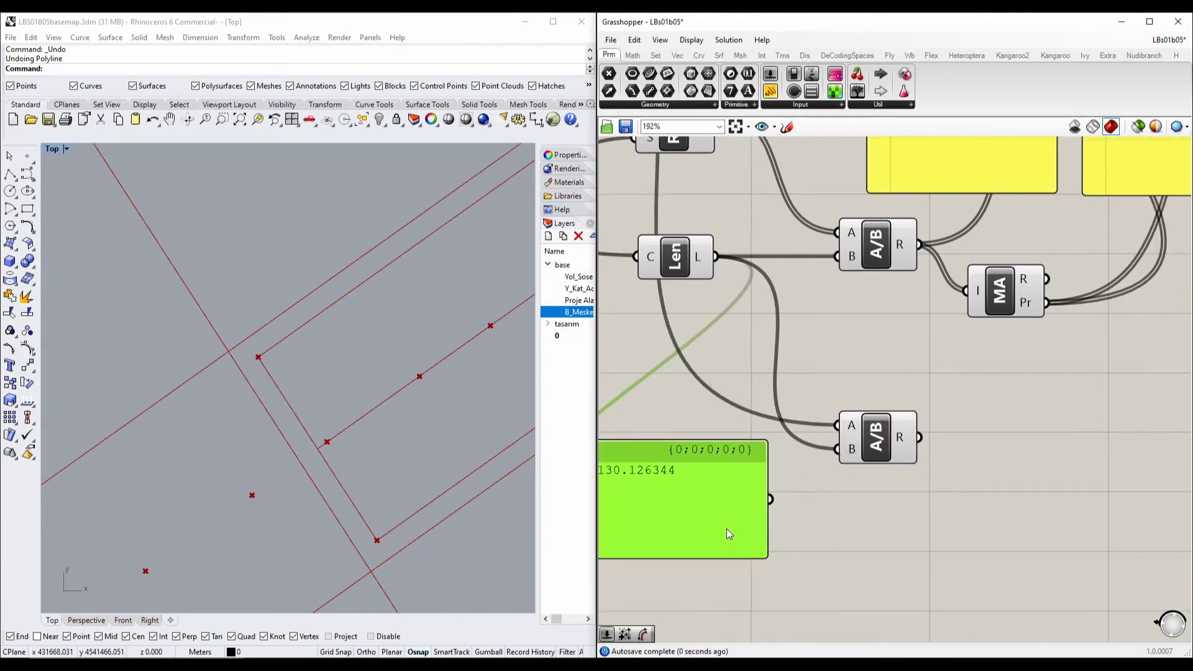
key("ctrl+c")
key("ctrl+v")
left_click_drag(726, 528, 1134, 556)
left_click_drag(915, 438, 998, 535)
right_click_drag(1055, 532, 996, 432)
left_click_drag(994, 434, 976, 384)
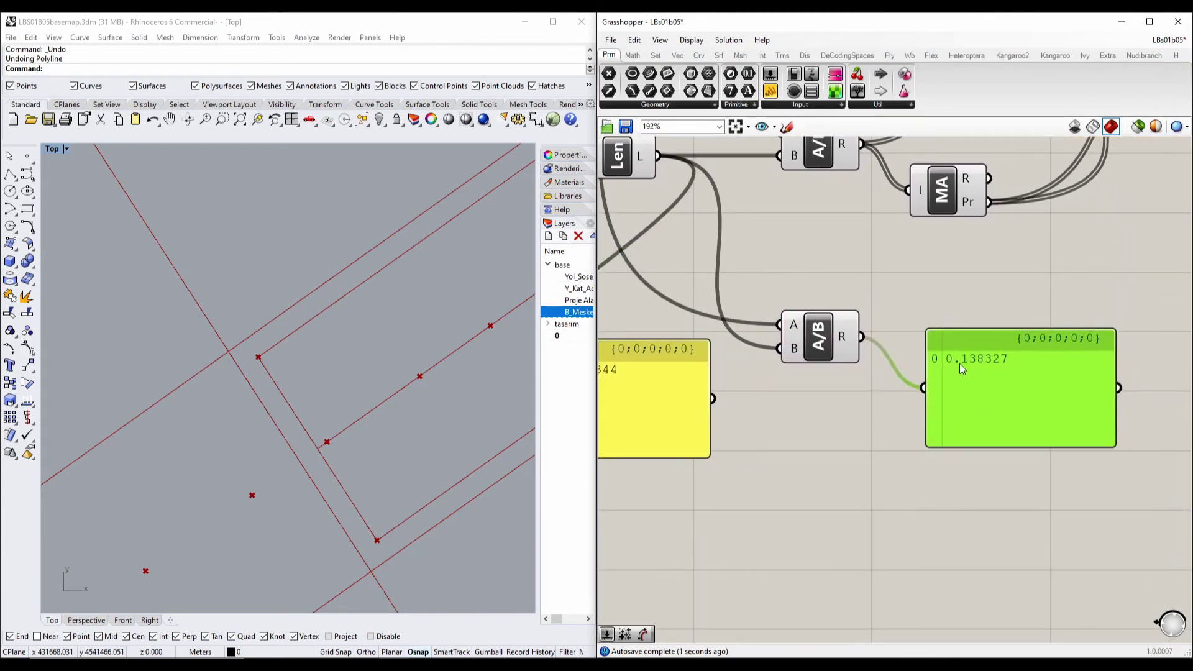
Step: Add a number slider with the value 1 below the Division component that divides Domain start by the curve length
scroll(901, 385, "down", 3)
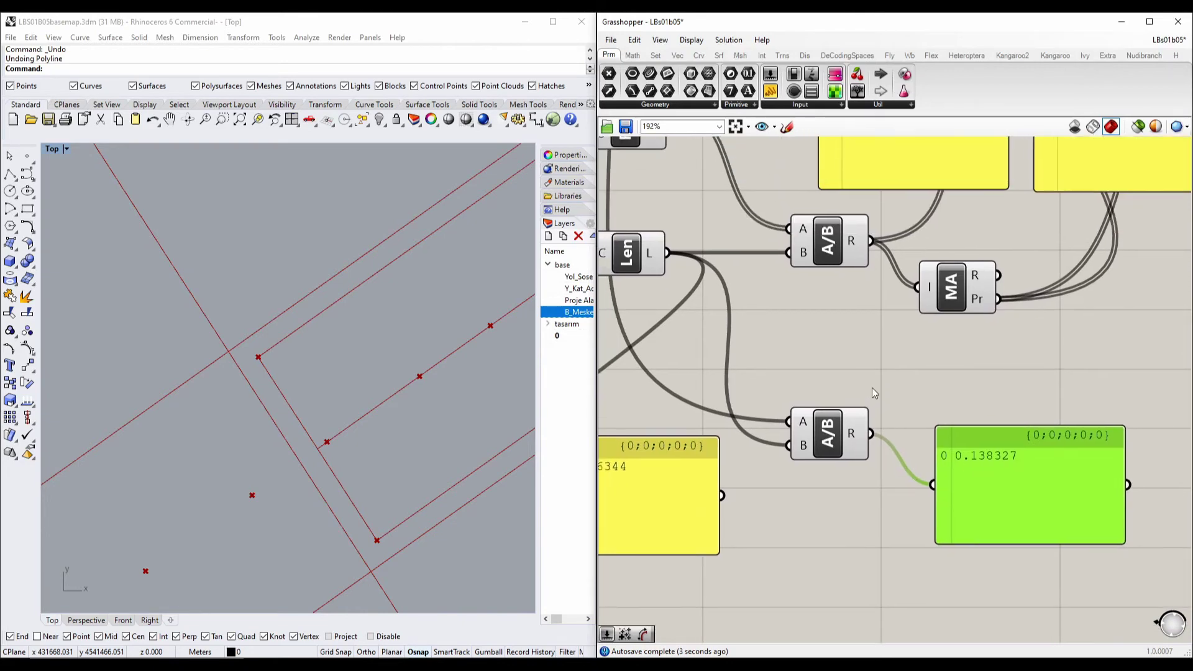
right_click_drag(973, 386, 855, 390)
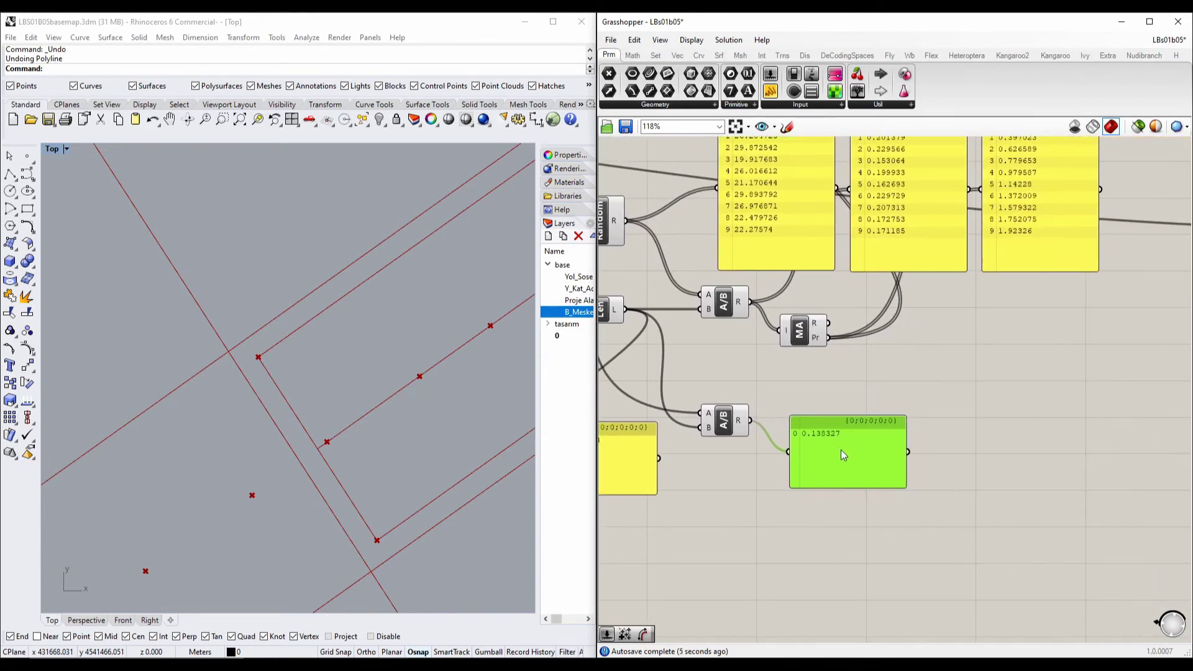
scroll(826, 435, "up", 3)
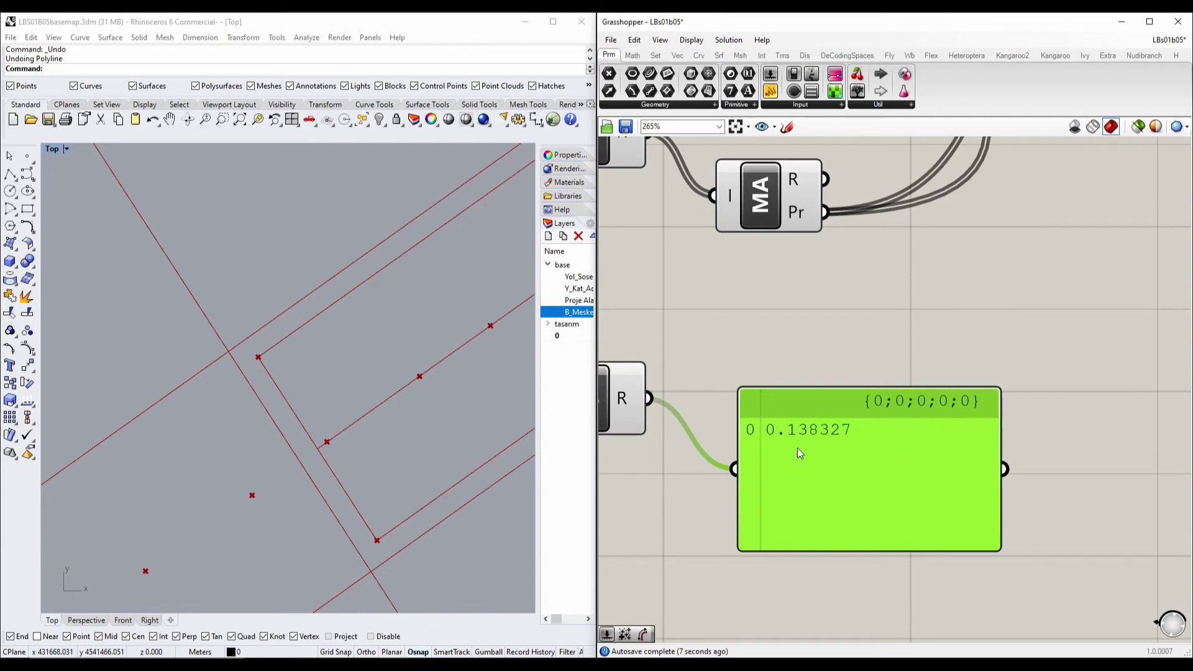
scroll(831, 403, "down", 4)
left_click(468, 435)
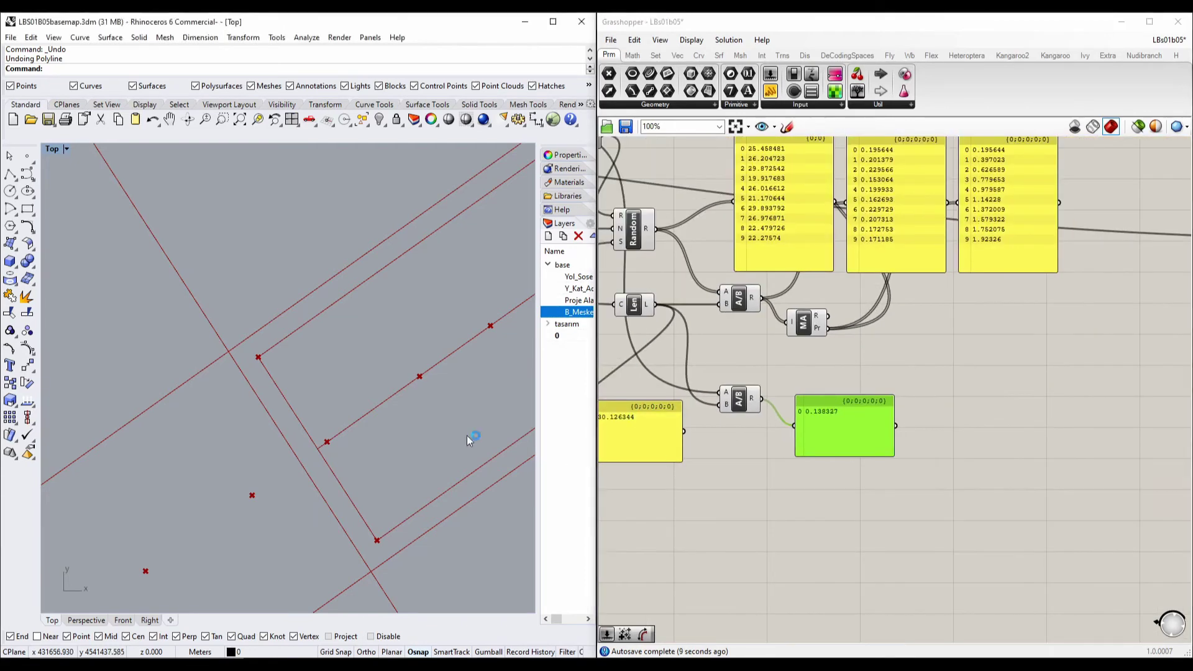
double_click(1071, 445)
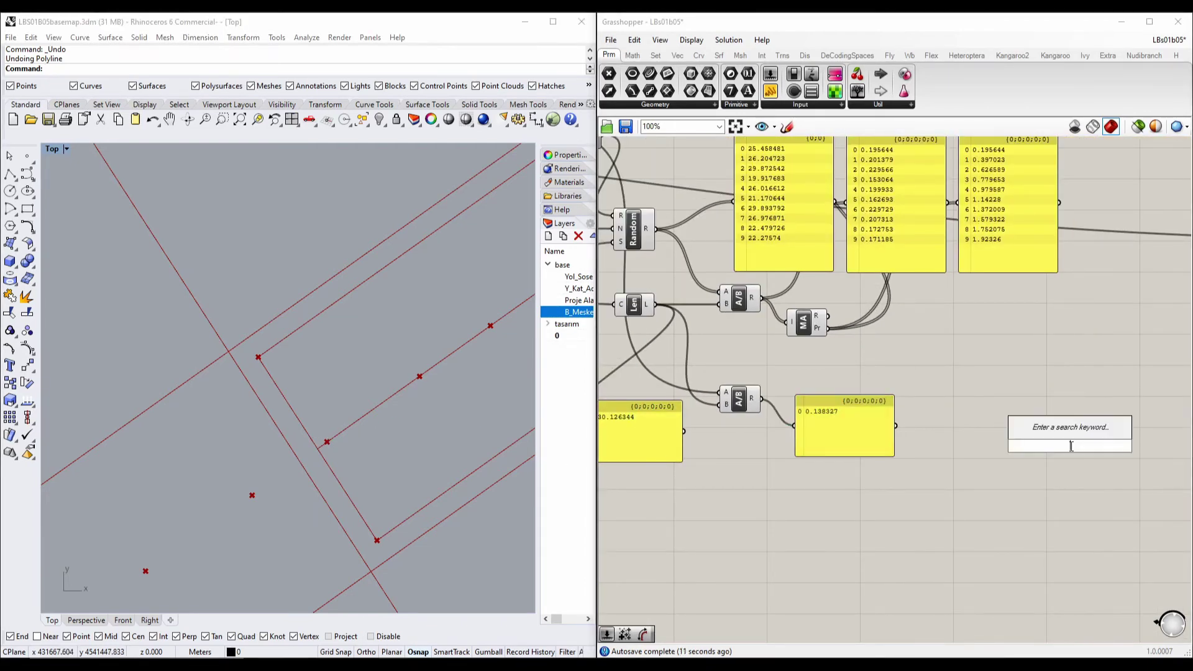
type("1")
key("Return")
left_click_drag(1070, 446, 720, 497)
Step: Add a Subtraction component that subtracts the lower Division result (B) from the slider value 1 (A)
double_click(949, 513)
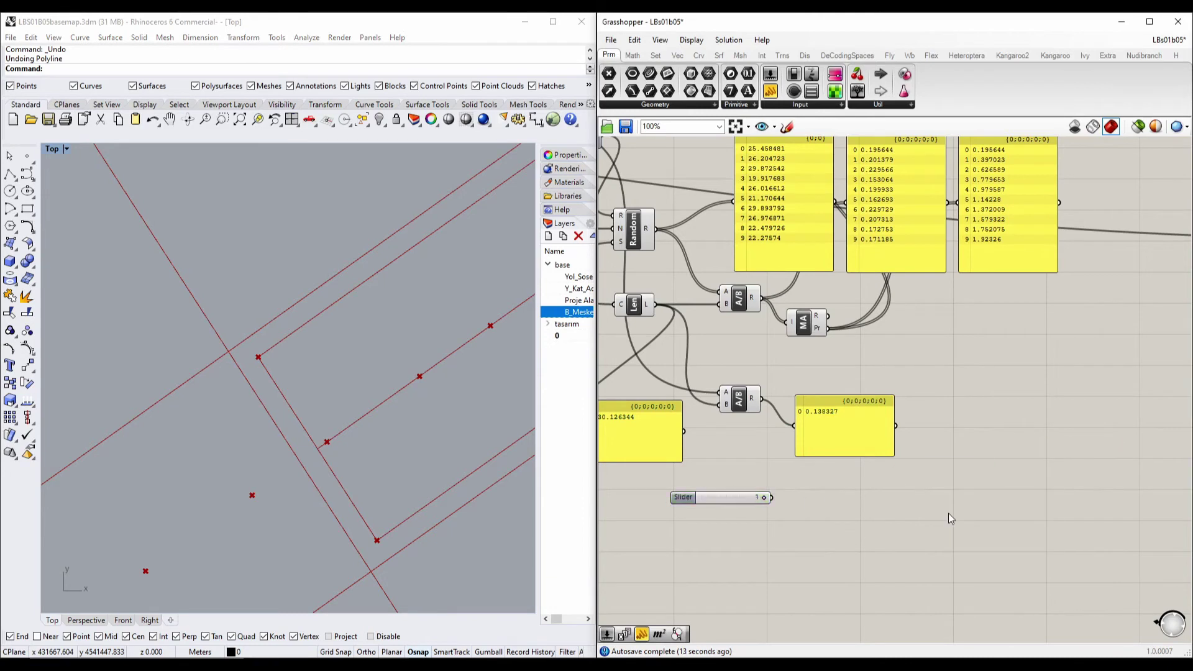
type("subtraction")
key("Return")
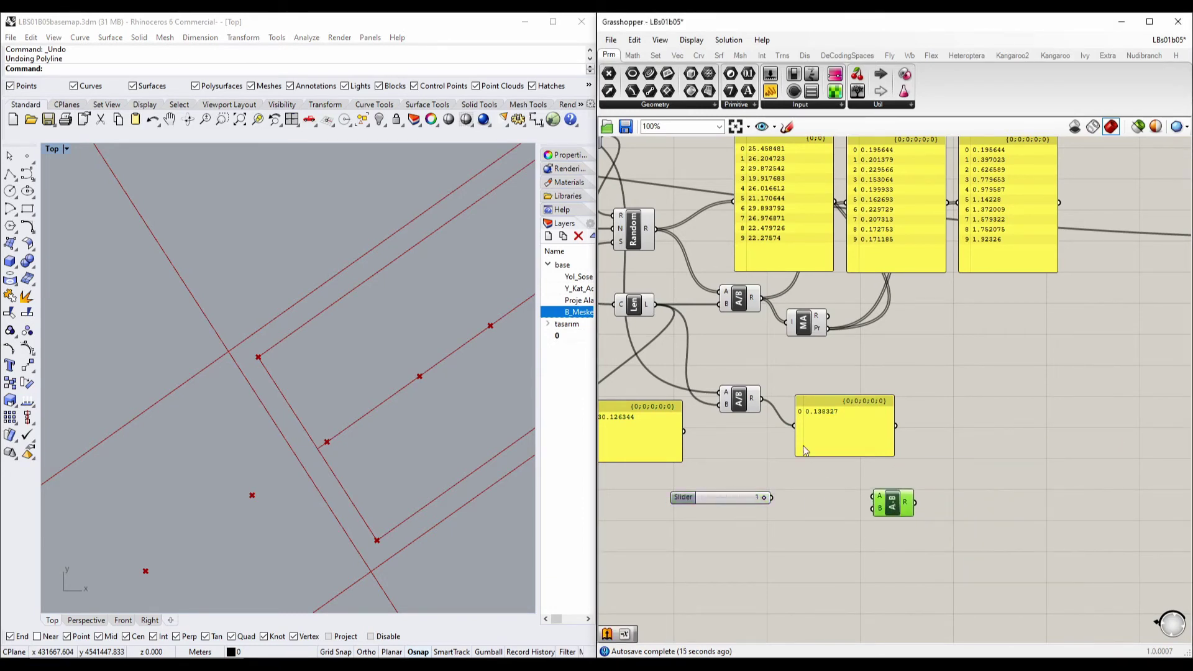
left_click_drag(770, 497, 806, 502)
left_click_drag(882, 501, 880, 498)
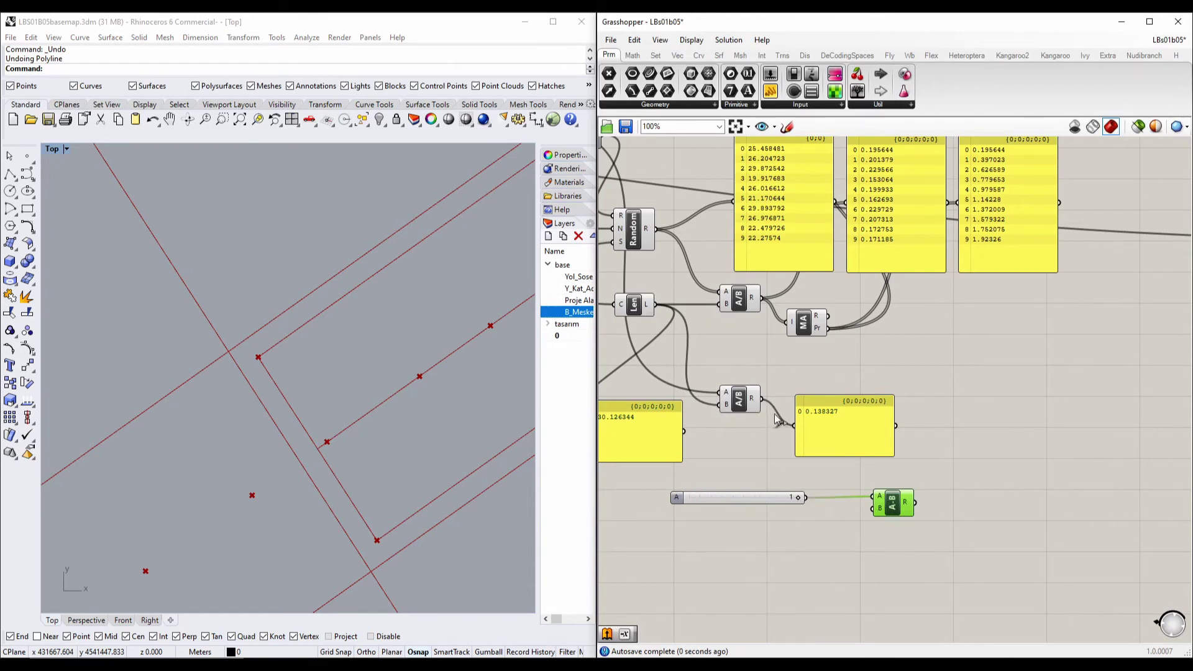
left_click_drag(774, 413, 872, 508)
Step: Duplicate the Division result panel beside the Subtraction component and connect it to the Subtraction result (R)
left_click(882, 409)
left_click_drag(882, 409, 1017, 472, "alt")
left_click_drag(914, 502, 985, 502)
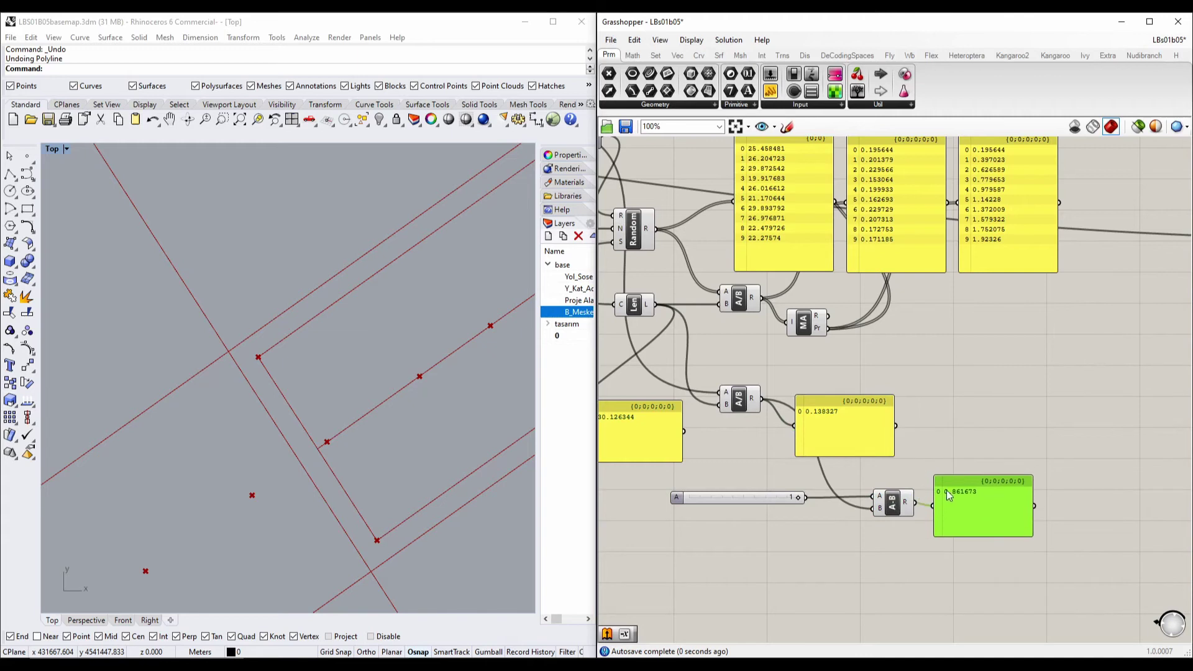
right_click_drag(915, 310, 905, 409)
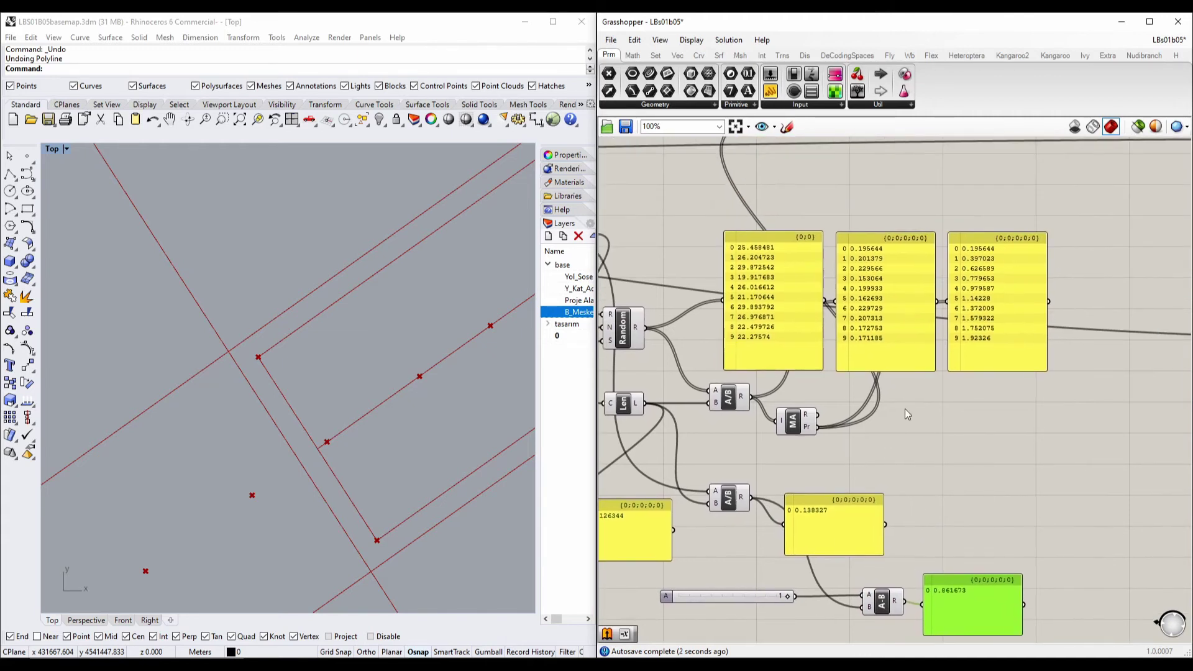
right_click_drag(863, 339, 886, 327)
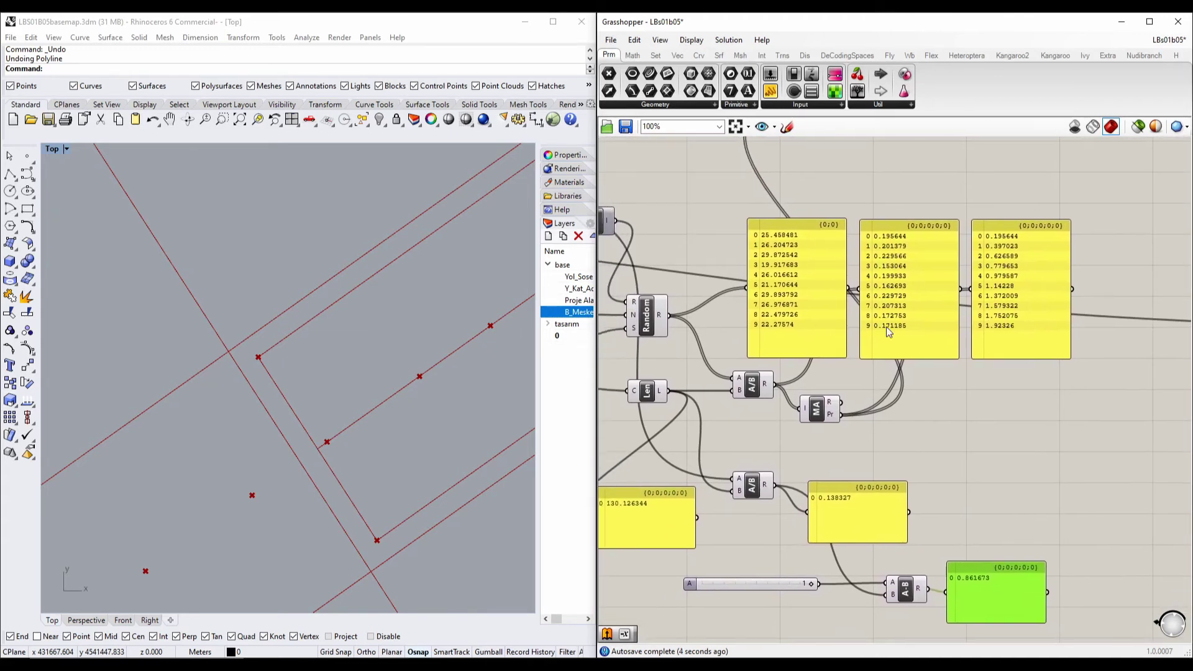
left_click_drag(993, 595, 997, 592)
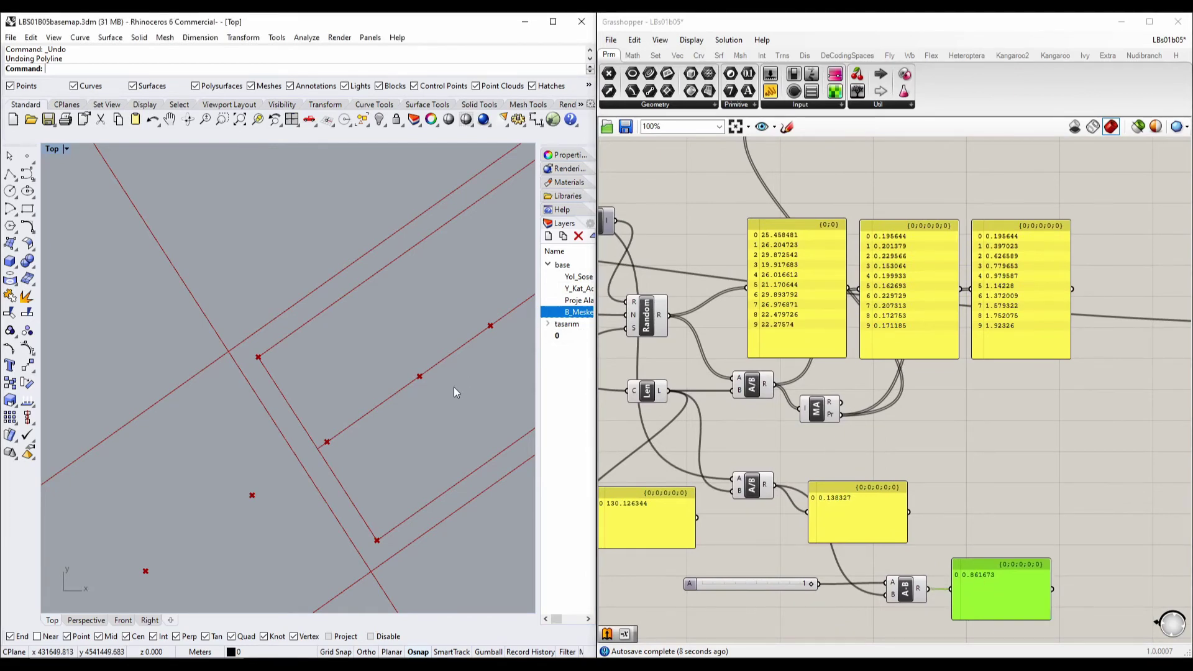
Step: Compare the cumulative parameter panel with the points on the centre line and the Domain start slider
scroll(997, 289, "up", 4)
scroll(876, 353, "up", 2)
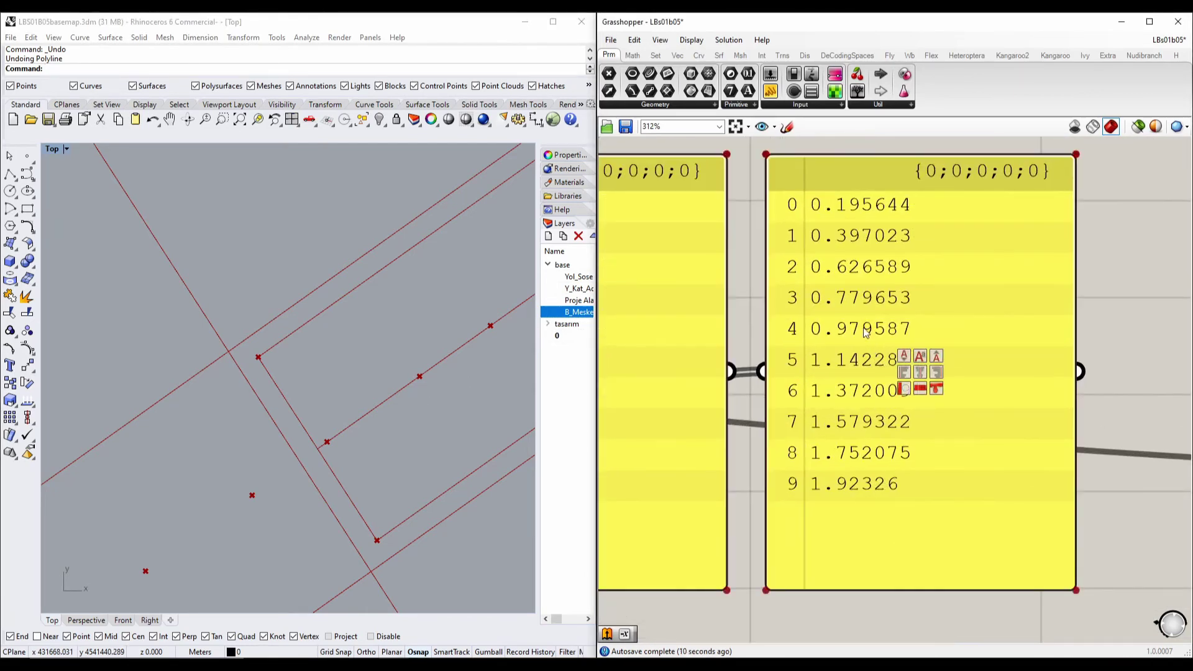
scroll(385, 404, "down", 3)
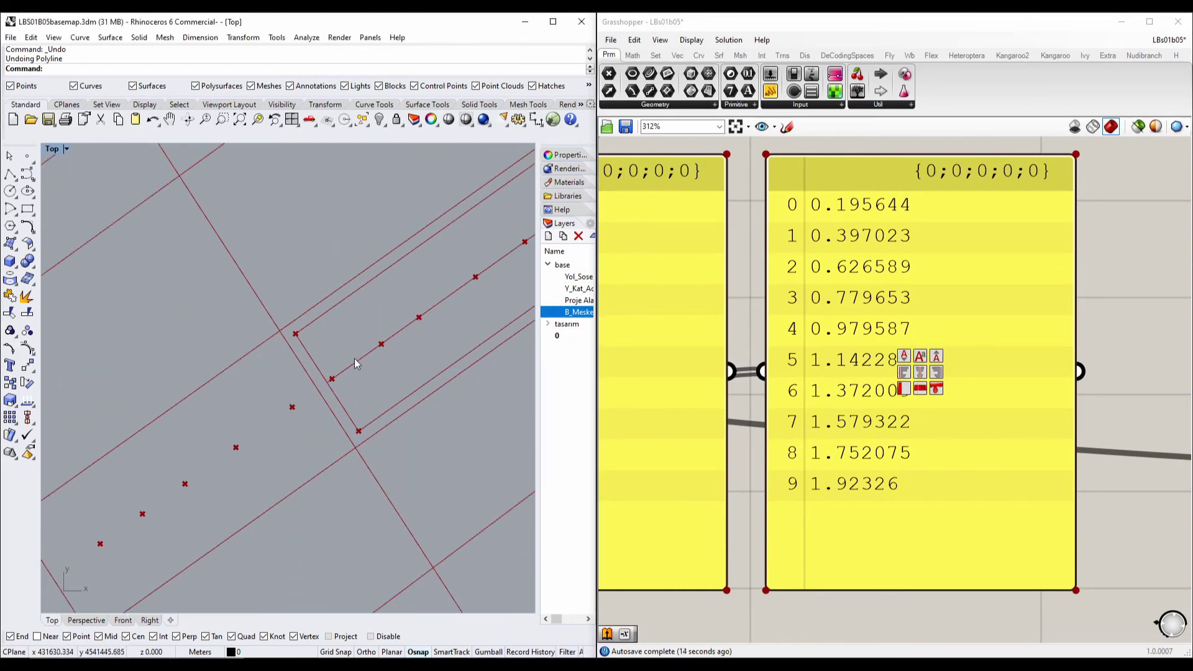
scroll(1065, 368, "down", 5)
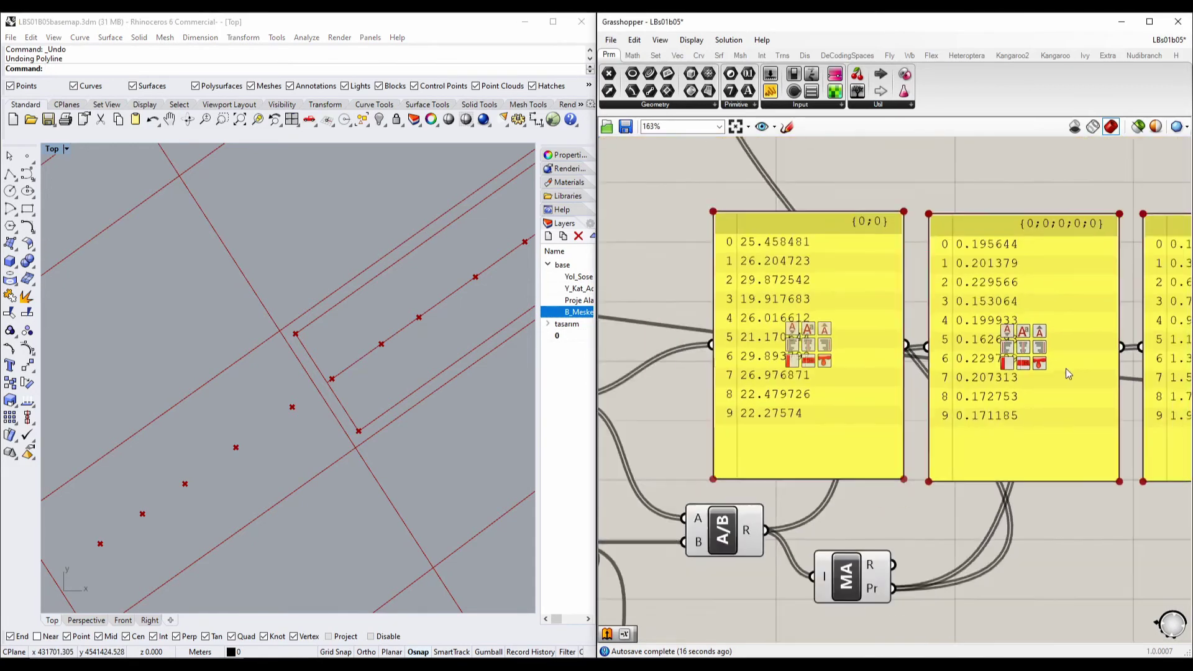
right_click_drag(738, 380, 1057, 434)
scroll(773, 307, "up", 4)
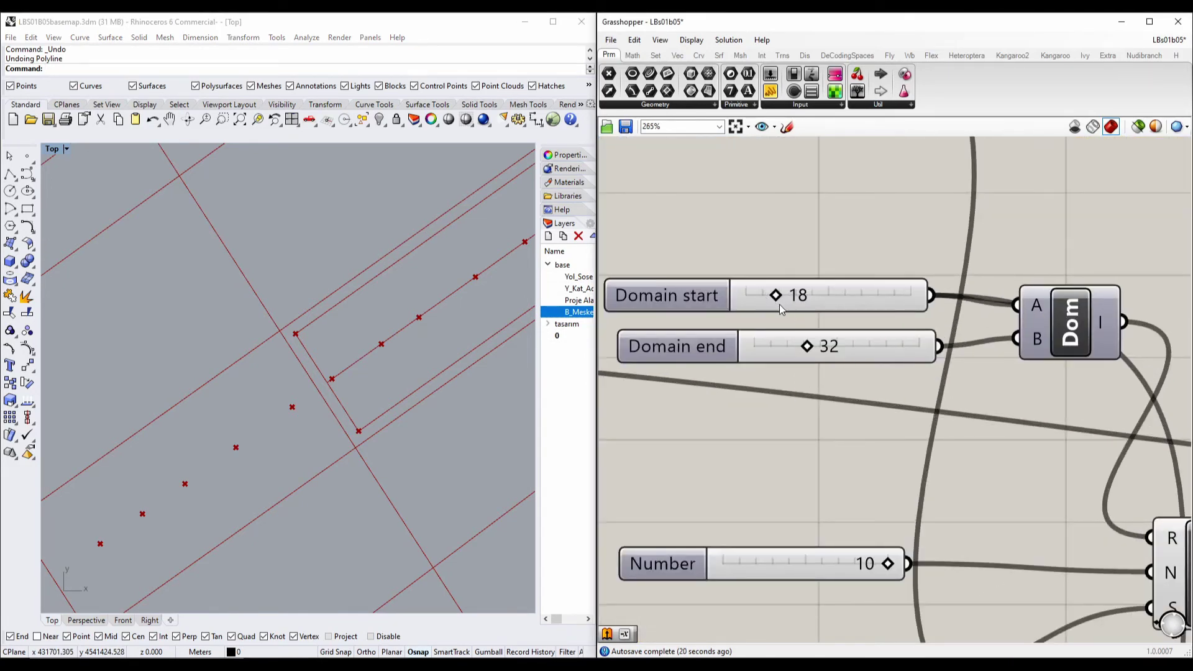
scroll(780, 314, "down", 5)
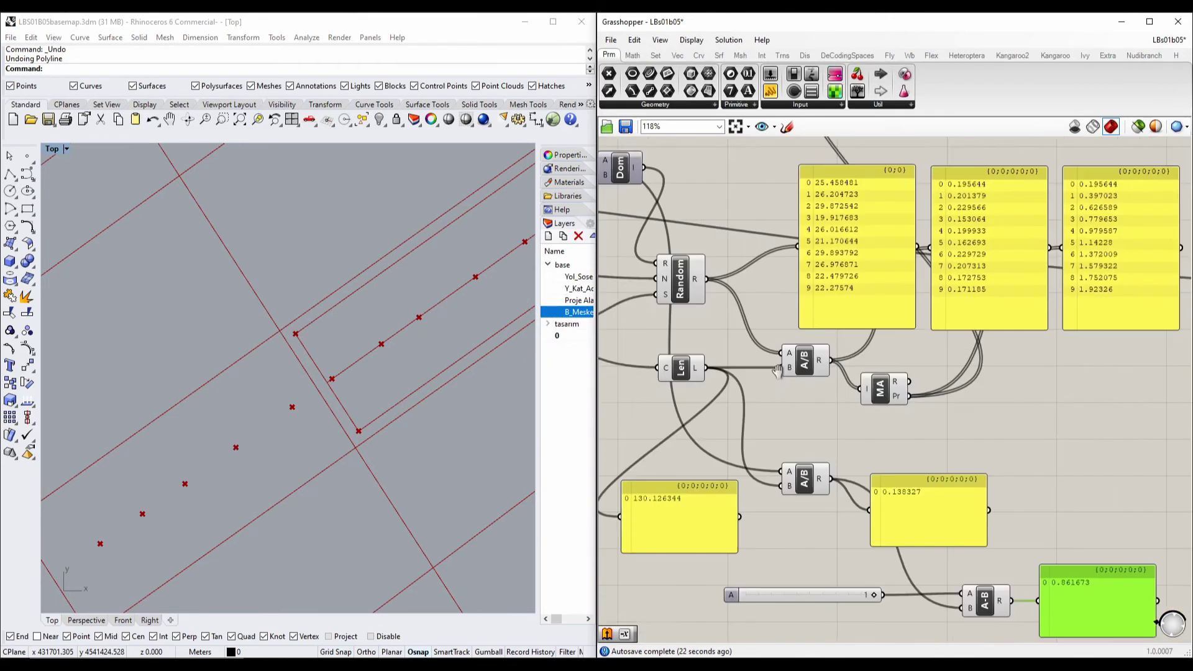
right_click_drag(778, 370, 715, 361)
Step: Delete the panels for the lower Division result, the random spacings and the individual length-normalised spacings
right_click_drag(878, 515, 943, 454)
left_click(942, 453)
key("Delete")
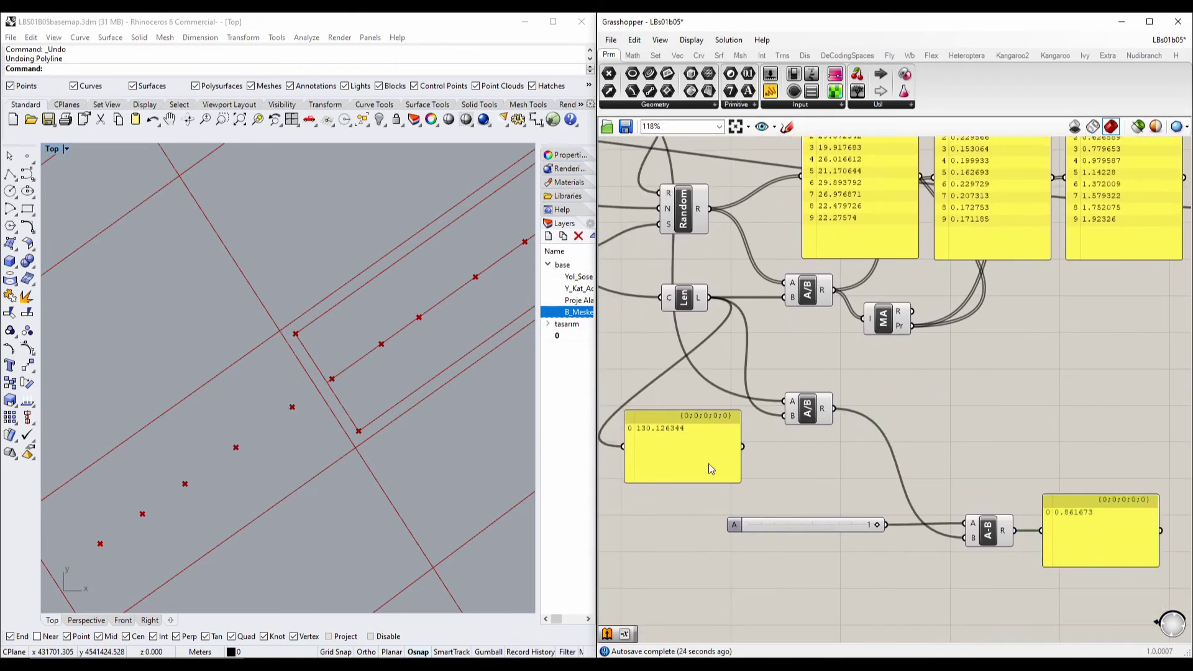
right_click_drag(1085, 194, 889, 255)
left_click(889, 254)
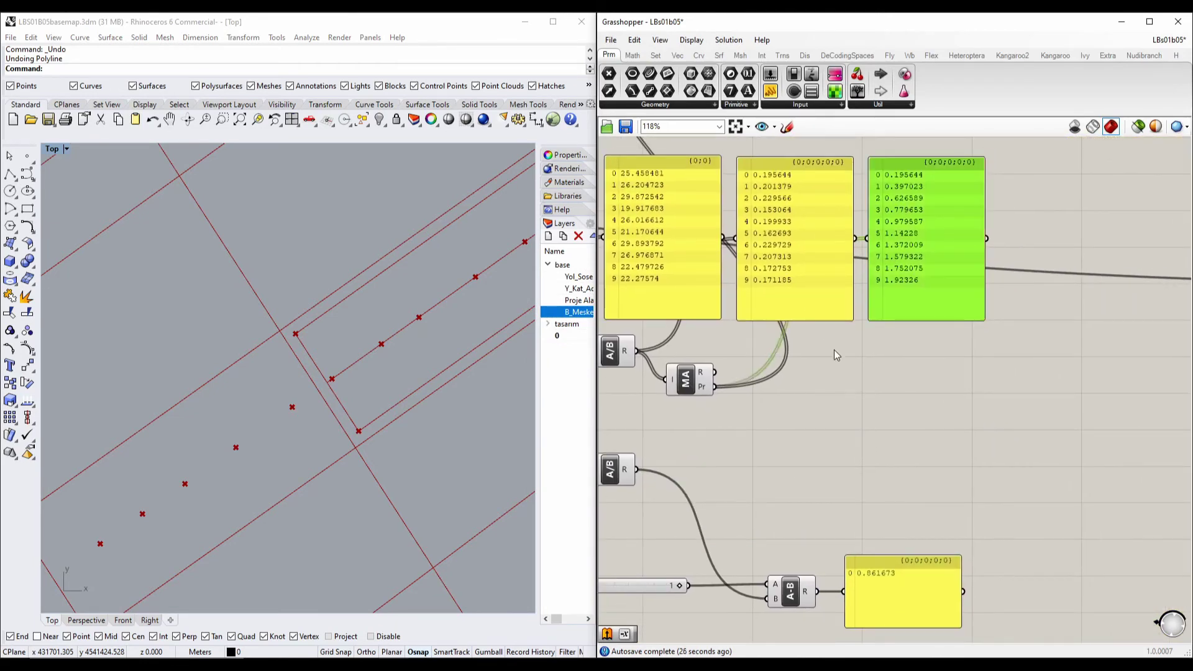
left_click(896, 573)
right_click_drag(819, 351, 860, 406)
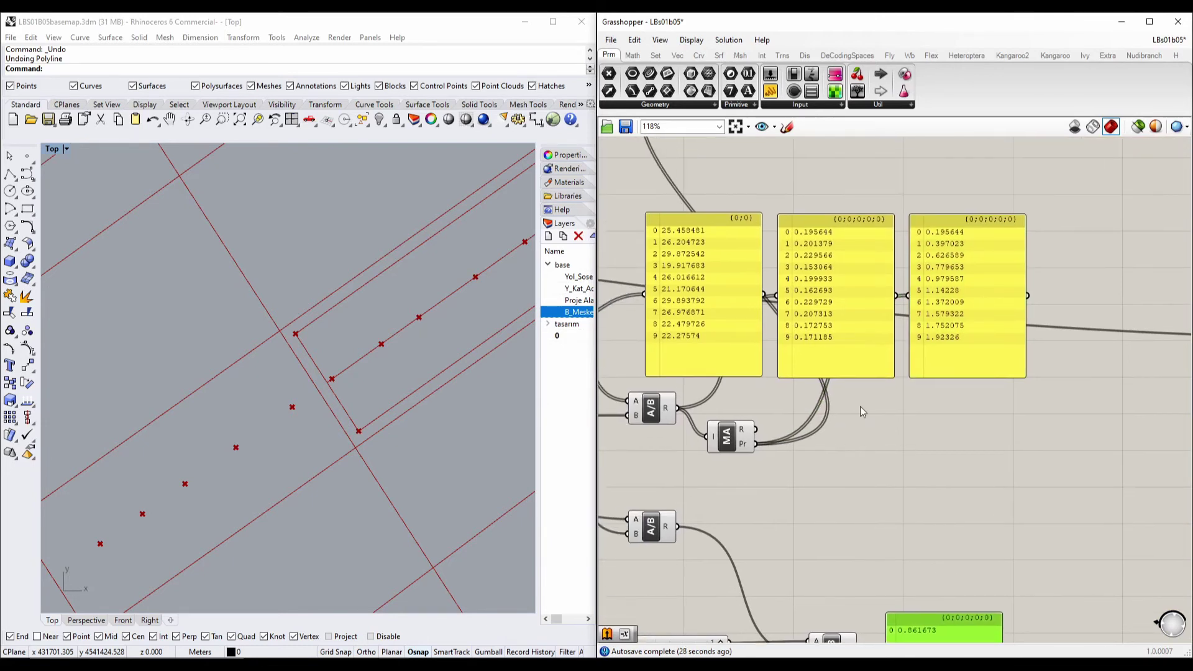
left_click(815, 299)
left_click(732, 307)
key("Delete")
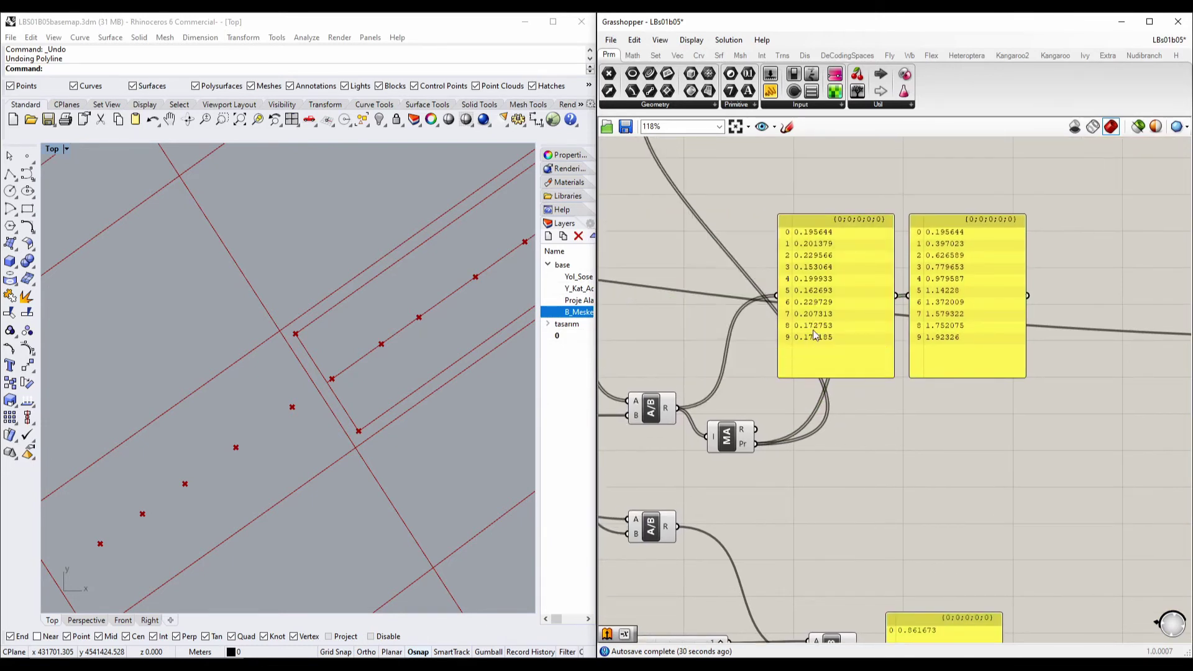
left_click(858, 361)
key("Delete")
Step: Add an Evaluate component with the Mass Addition partial results (Pr) as x and the Subtraction result as y
double_click(915, 500)
type("eva")
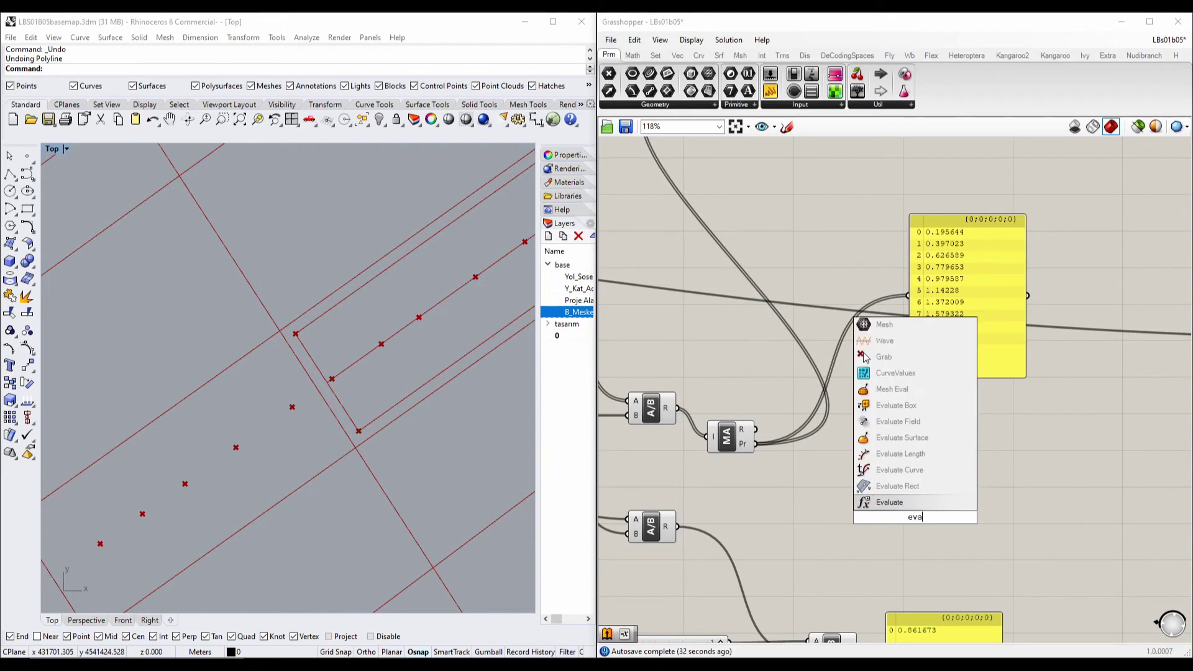
left_click(877, 501)
scroll(851, 431, "up", 3)
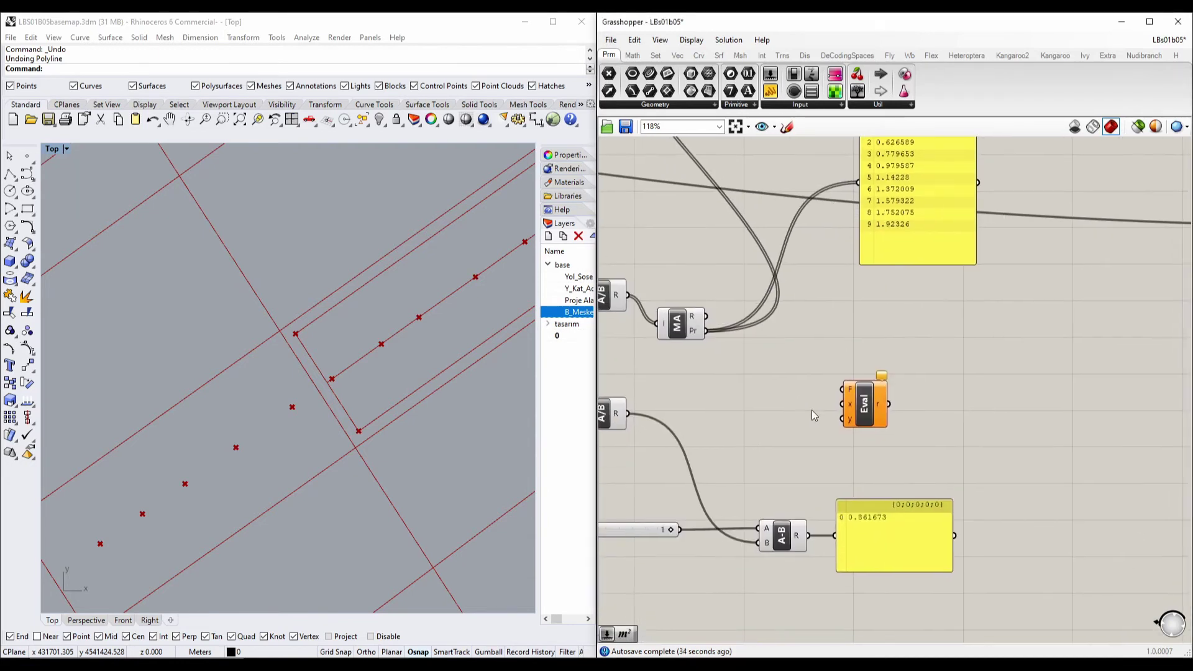
right_click_drag(851, 431, 864, 470)
left_click_drag(663, 336, 862, 443)
right_click_drag(810, 572, 844, 486)
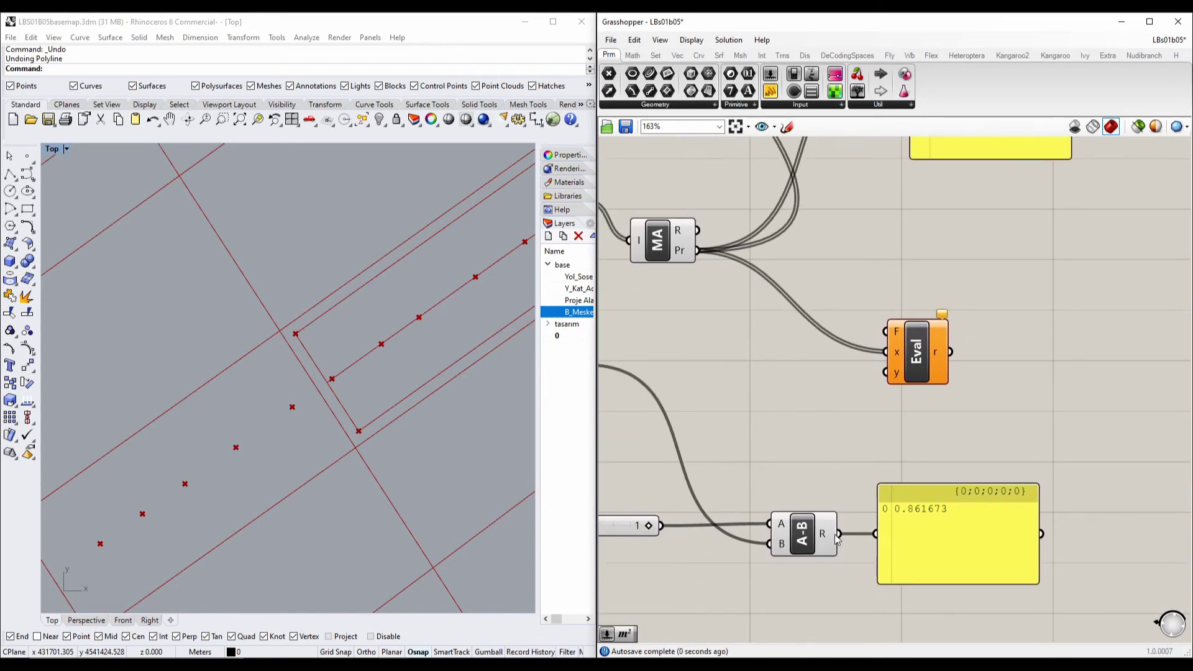
left_click_drag(838, 533, 885, 372)
right_click_drag(885, 373, 805, 444)
left_click_drag(832, 430, 866, 351)
Step: Set the Evaluate component's expression to if(x>y,y,x)
double_click(866, 351)
left_click_drag(863, 249, 471, 191)
left_click(377, 310)
type("if")
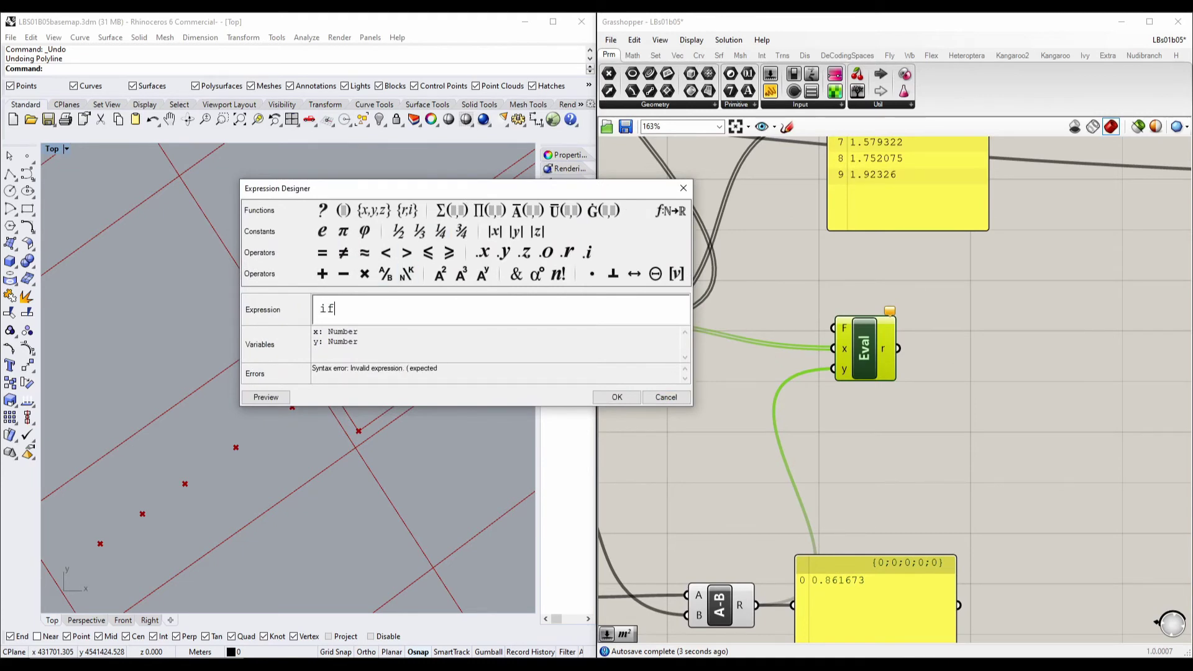
type("(x>y,y")
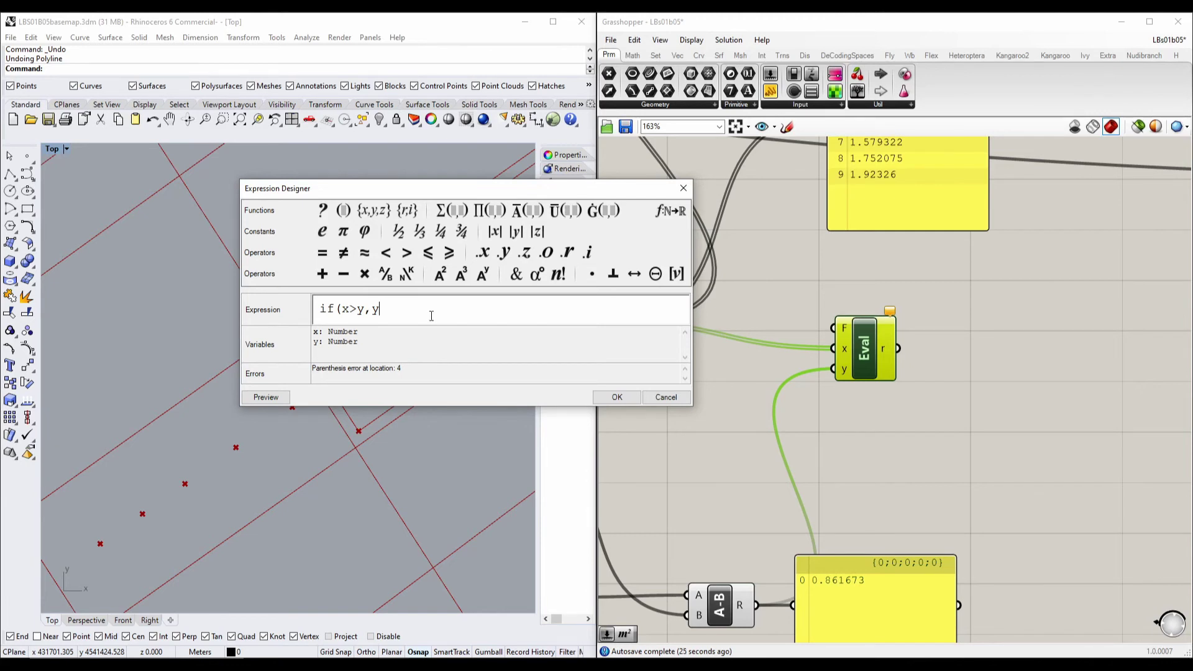
key("BackSpace")
type("y,x")
type(")")
left_click(631, 399)
Step: Duplicate the cumulative parameter panel beside the Evaluate component and connect it to the Evaluate result (r)
right_click_drag(963, 454, 814, 538)
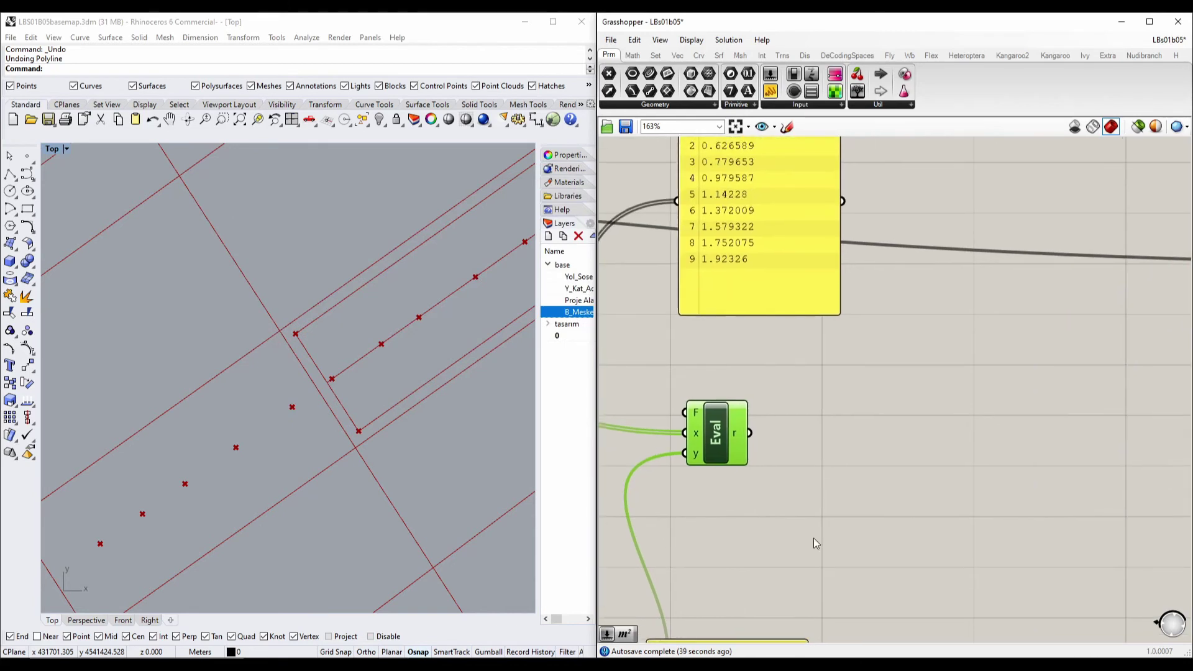
left_click(814, 319)
left_click(800, 279)
key("ctrl+c")
key("ctrl+shift+v")
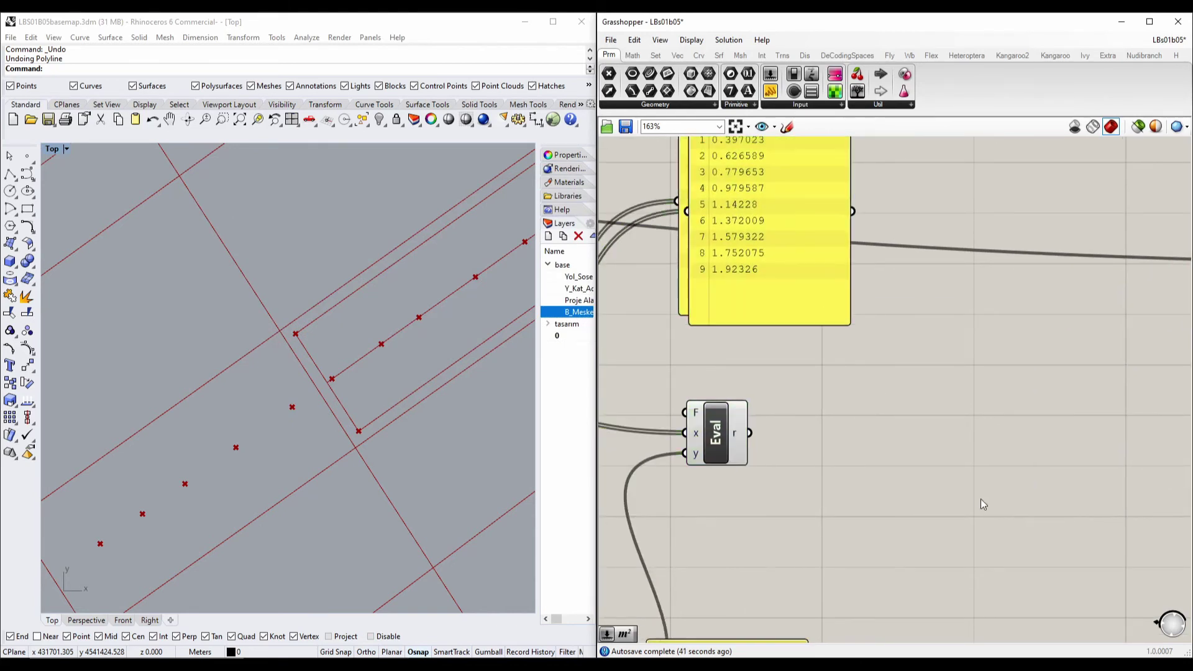
left_click_drag(749, 433, 840, 406)
left_click_drag(893, 417, 910, 452)
Step: Compare the original and limited parameter panels, and connect the Evaluate result (r) to Evaluate Curve's parameter input (t)
right_click_drag(819, 350, 794, 408)
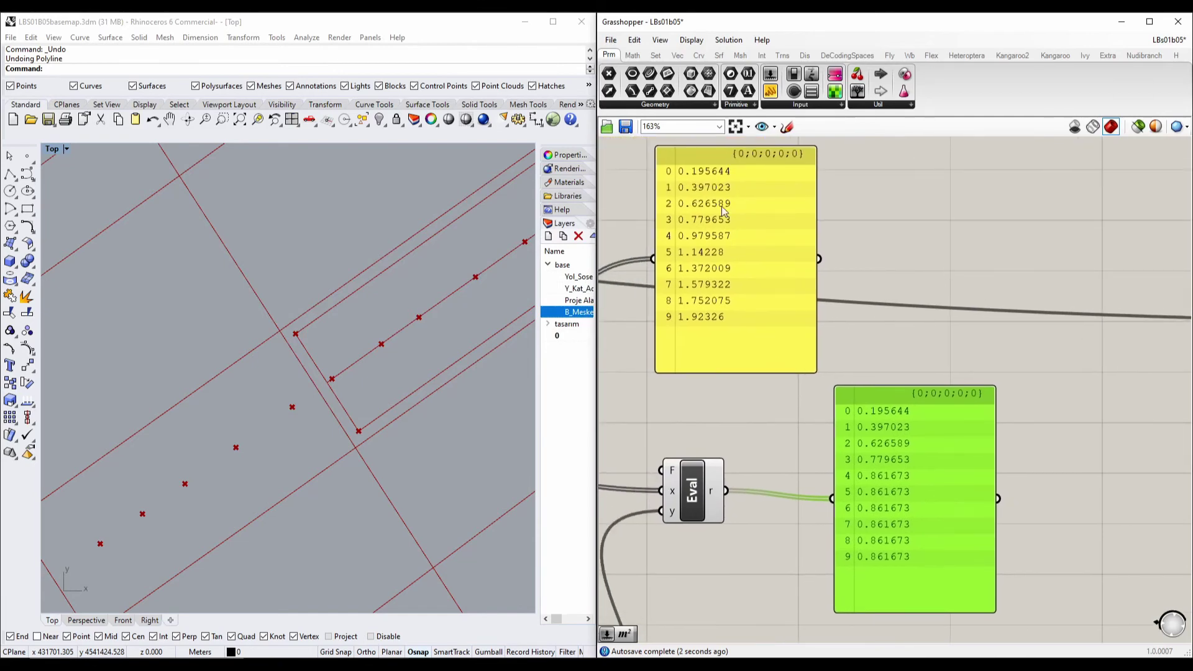
right_click_drag(703, 238, 695, 263)
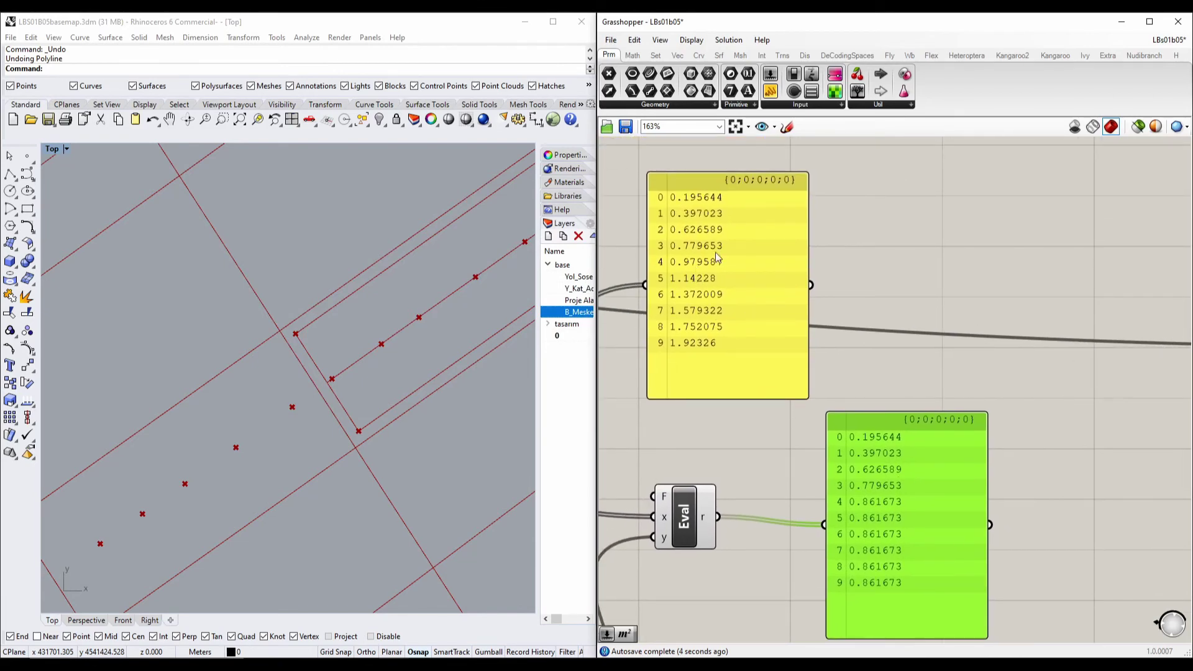
scroll(904, 458, "up", 4)
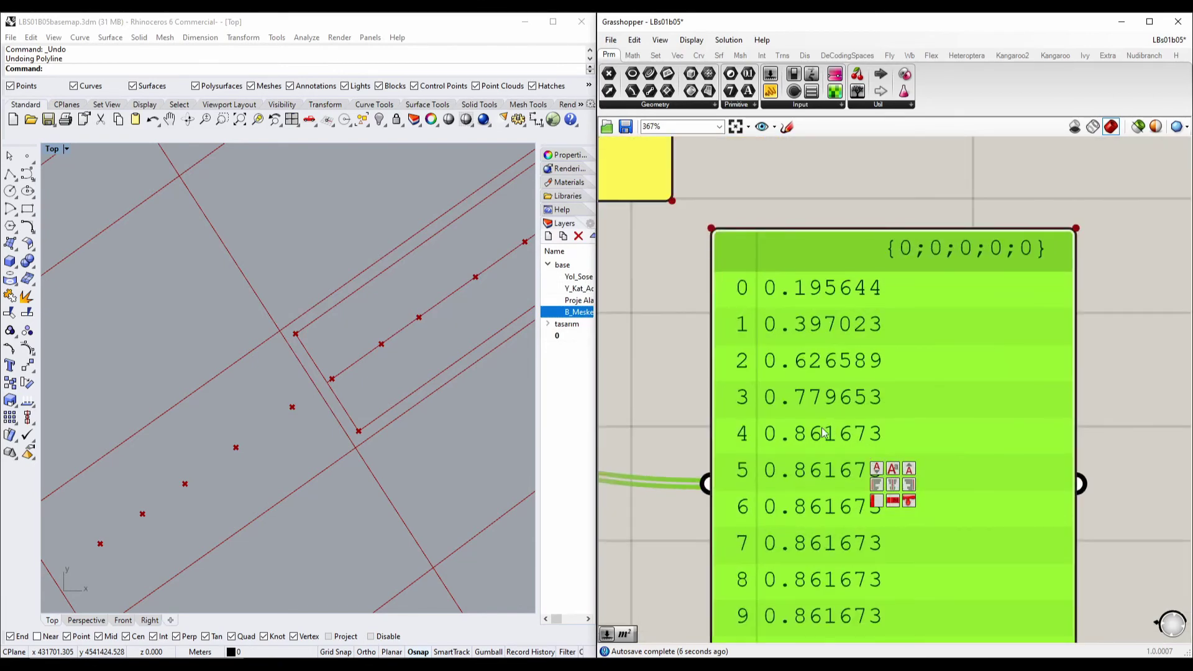
scroll(882, 423, "down", 8)
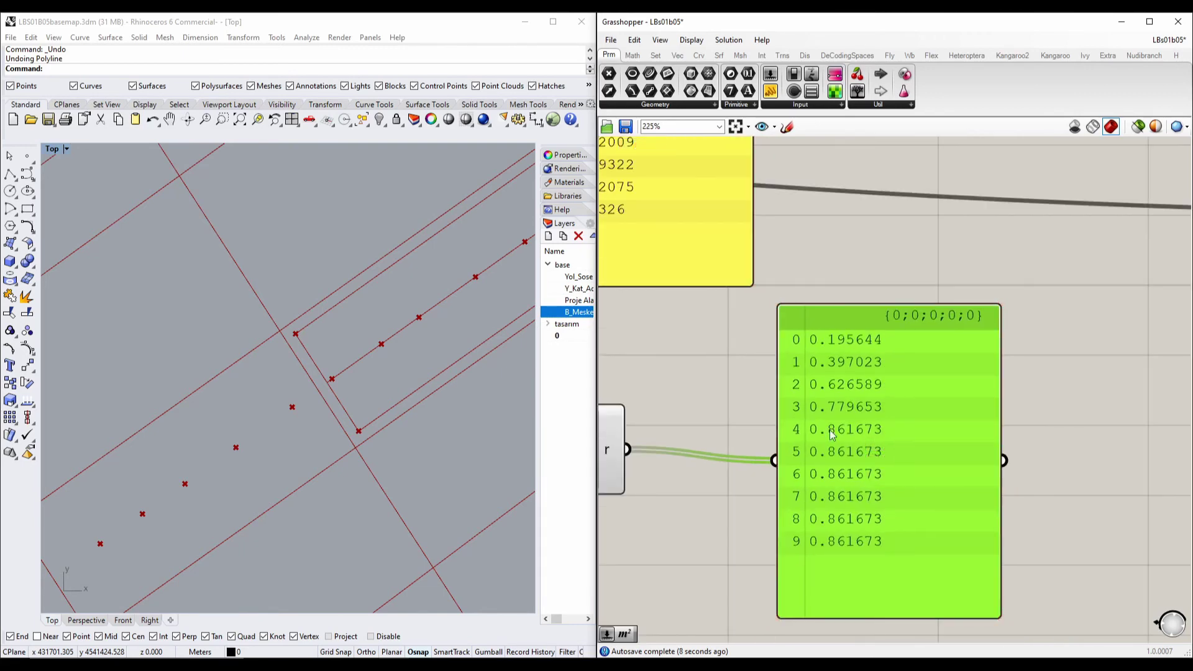
scroll(787, 392, "up", 2)
left_click_drag(819, 460, 661, 171)
Step: Examine the limited points along the block's centre line and their distance from the block's end in the Top view
left_click(576, 360)
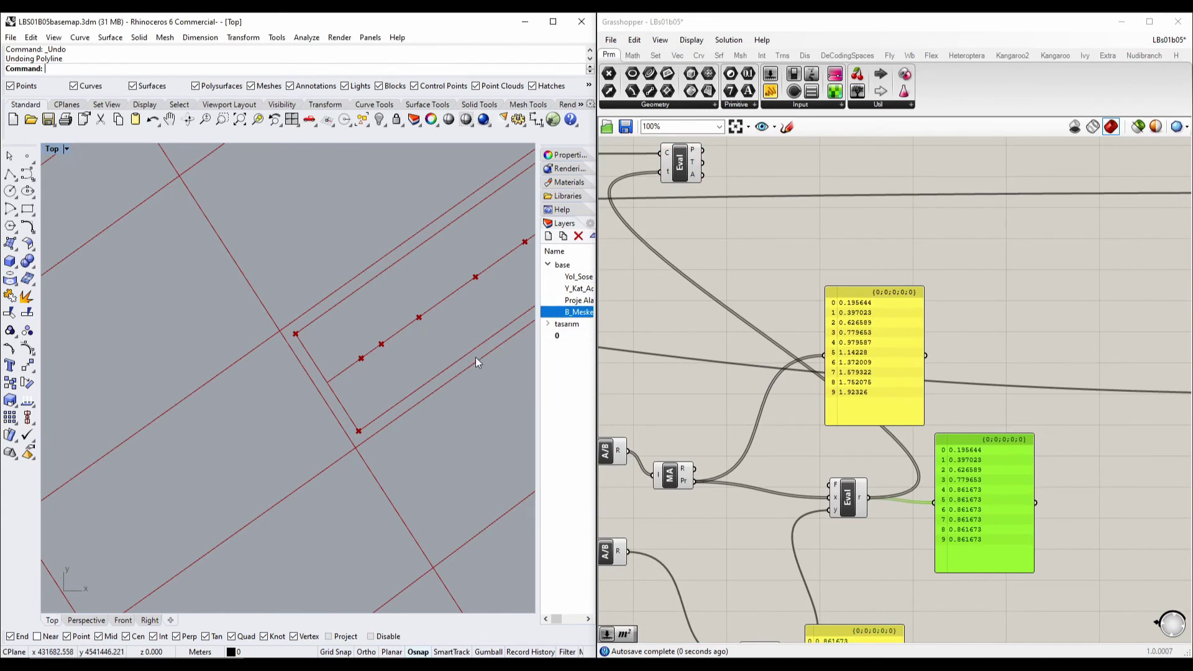
mouse_move(475, 356)
right_mouse_down()
mouse_move(406, 407)
mouse_move(381, 408)
mouse_move(398, 408)
mouse_move(366, 446)
right_mouse_up()
scroll(253, 422, "up", 7)
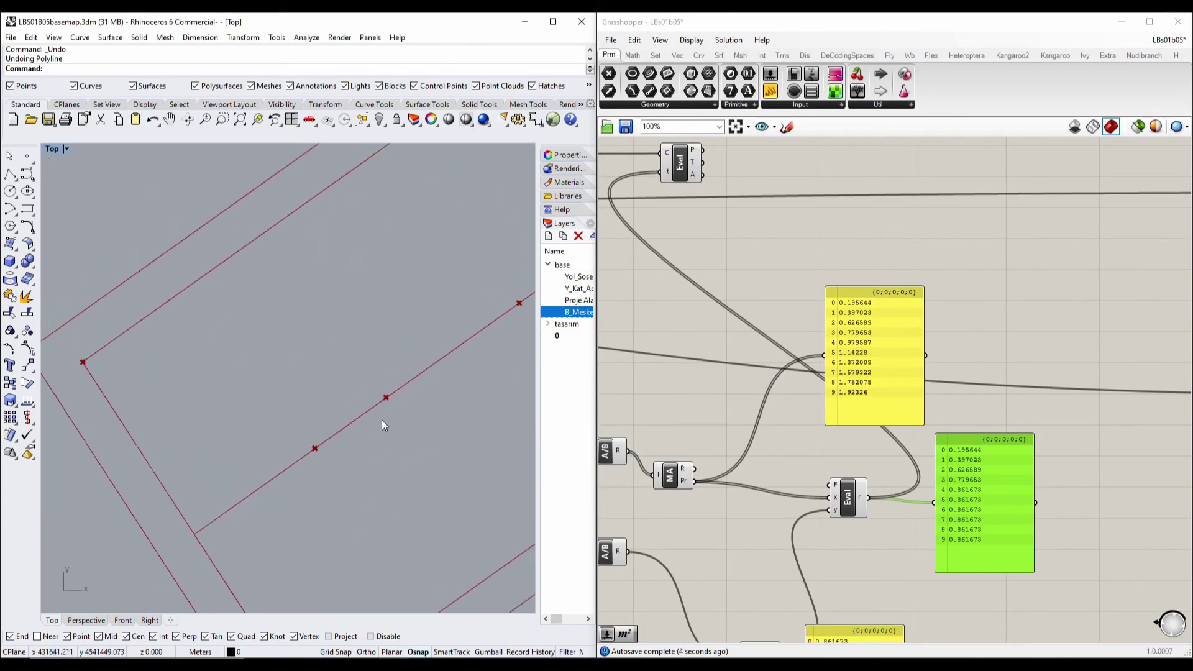
mouse_move(423, 388)
right_mouse_down()
mouse_move(397, 416)
mouse_move(357, 428)
mouse_move(346, 412)
right_mouse_up()
scroll(373, 382, "down", 4)
scroll(373, 383, "down", 5)
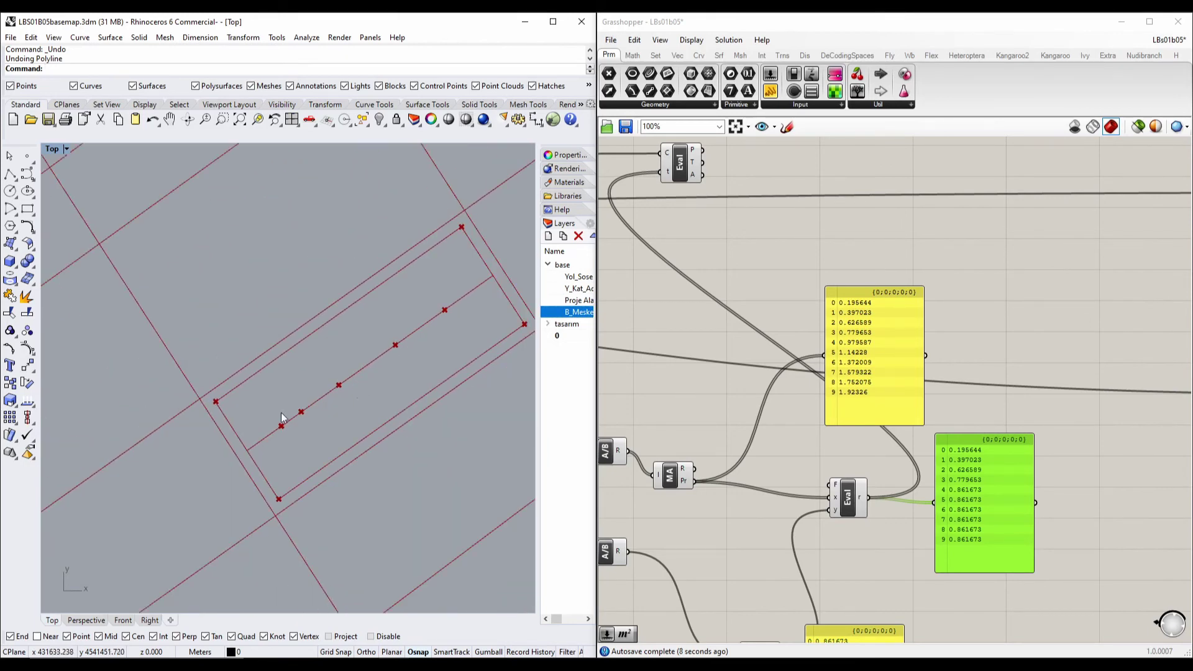
Step: Trace the parameter chain from Evaluate Curve to the Random component, its sliders and the parameter panels
scroll(715, 235, "up", 4)
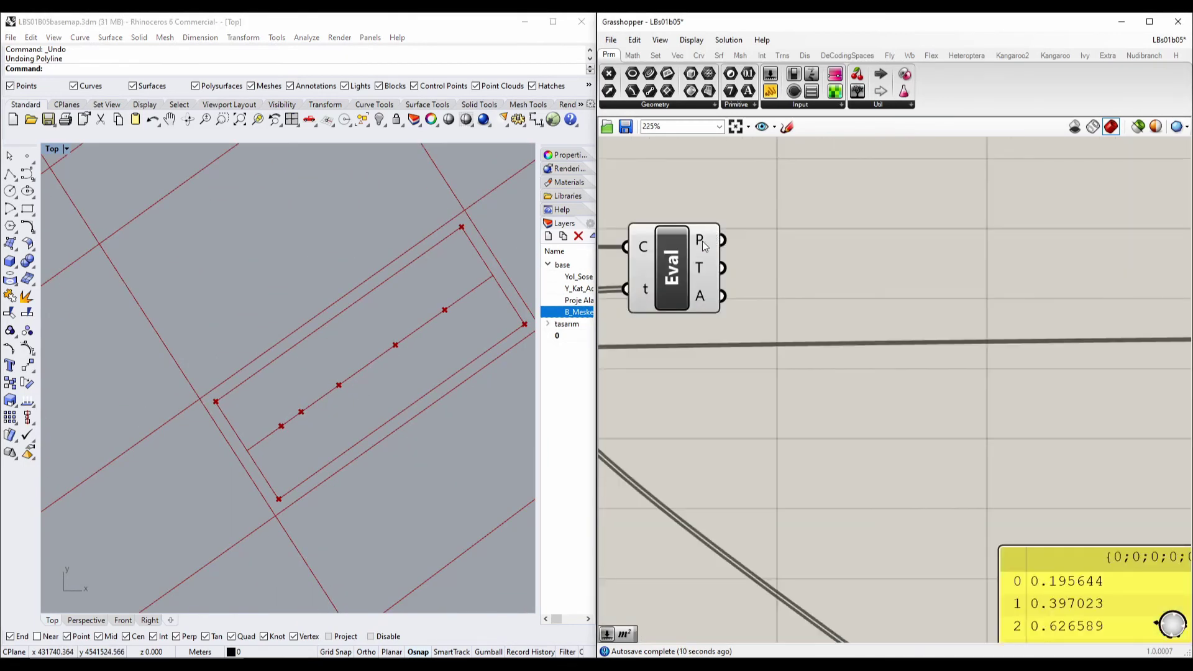
mouse_move(703, 244)
right_click_drag(751, 404, 893, 246)
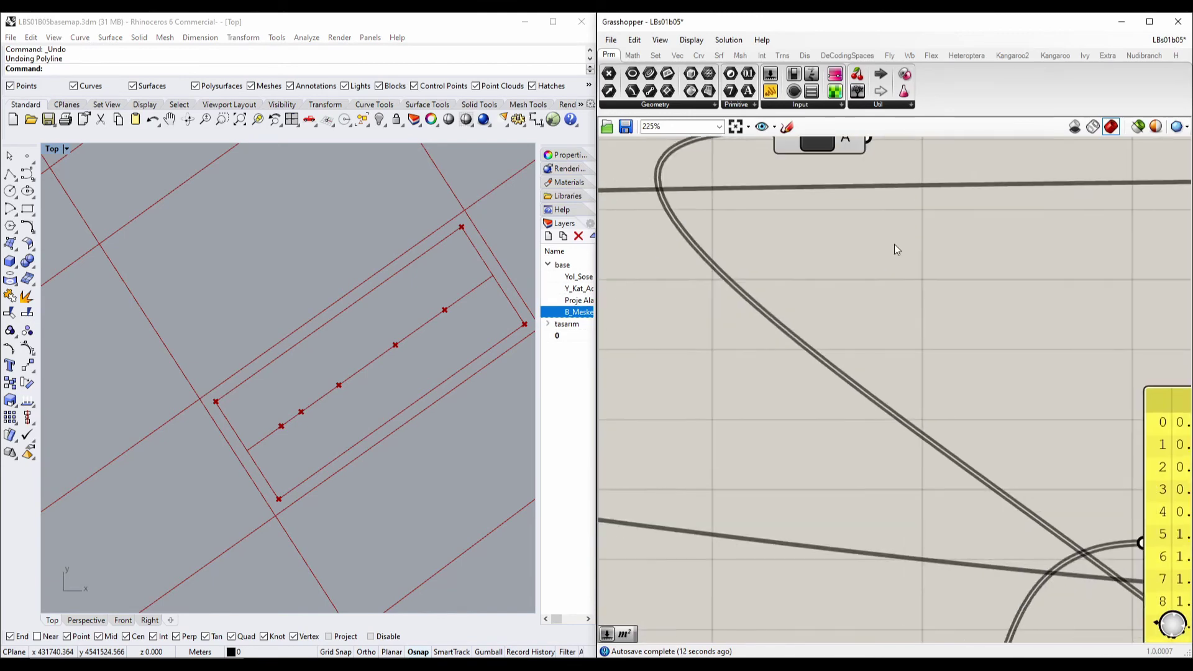
scroll(894, 249, "down", 6)
right_click_drag(720, 351, 795, 312)
scroll(777, 320, "up", 4)
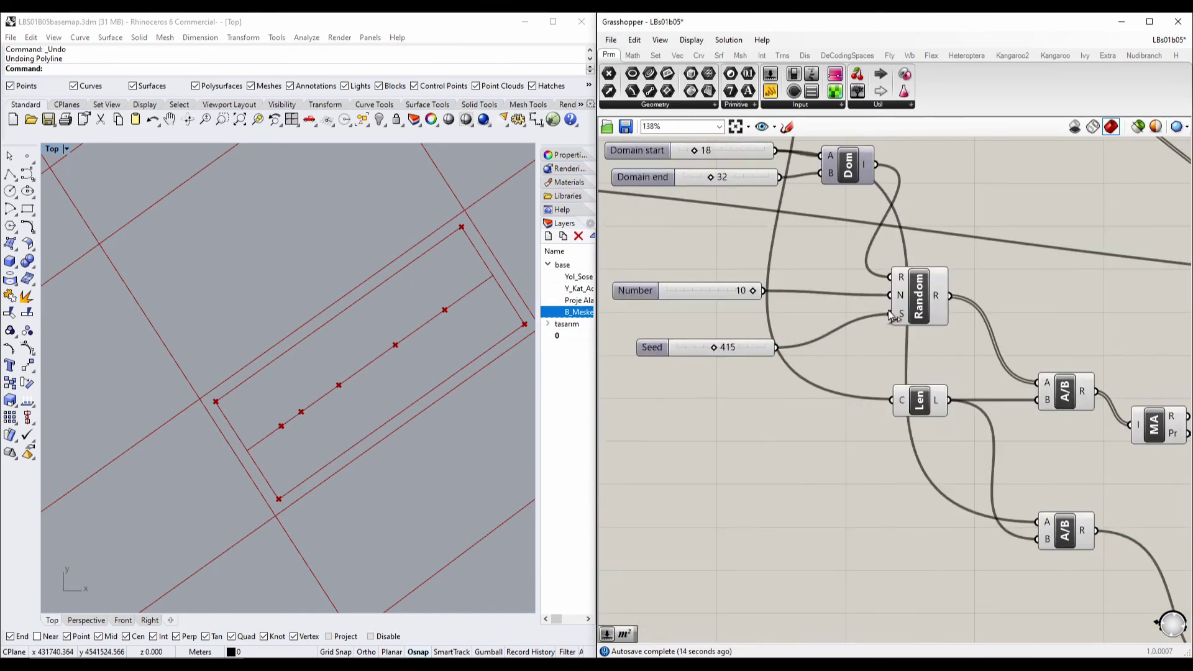
left_click(915, 279)
right_click_drag(1050, 266, 953, 266)
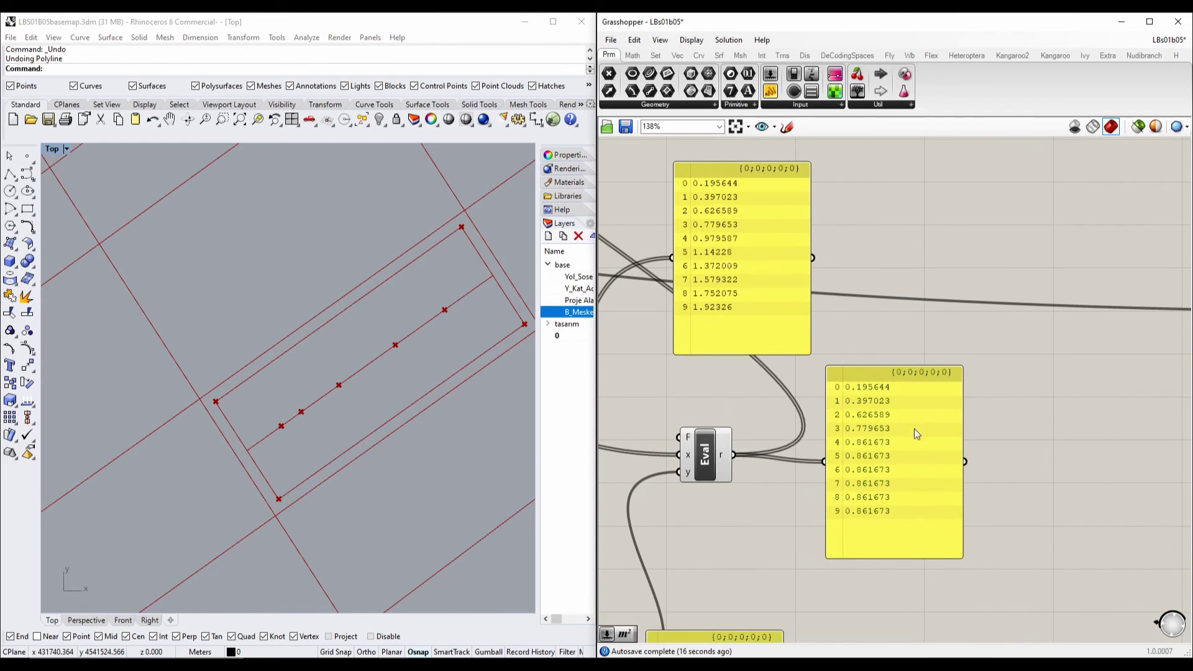
Step: Delete the limited parameter panel and the original cumulative parameter panel
left_click(896, 435)
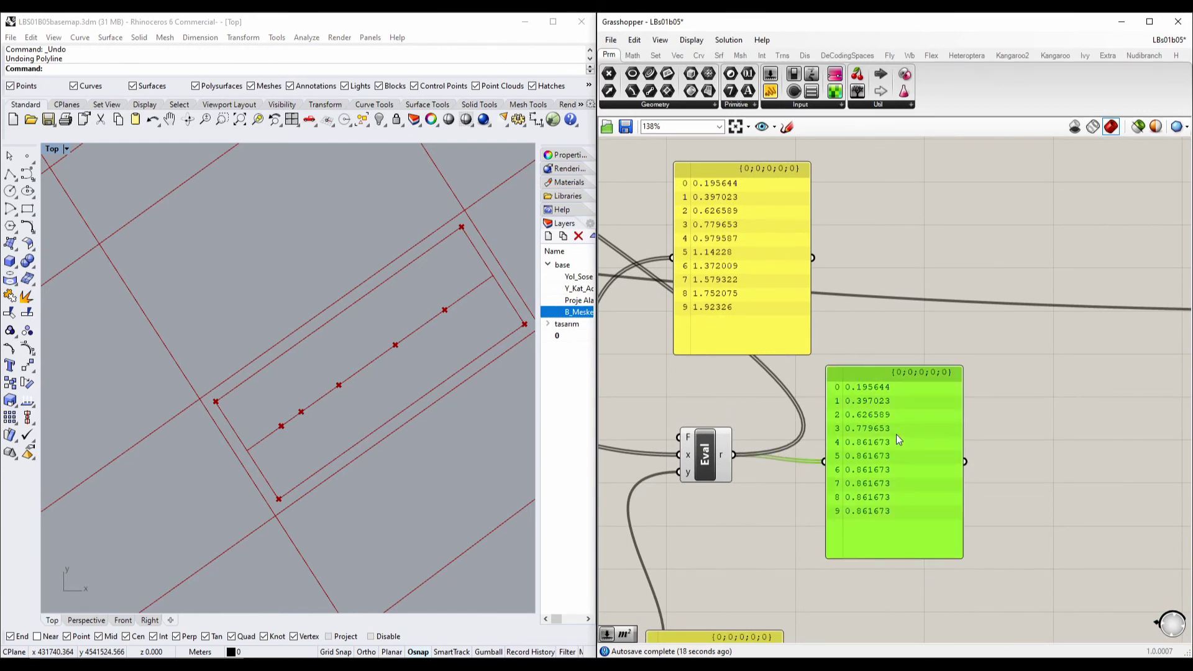
key("Delete")
left_click(774, 319)
key("Delete")
Step: Reposition the Evaluate component and set its expression to if(x>y,0,1)
right_click_drag(765, 511, 993, 347)
left_click_drag(937, 295, 977, 271)
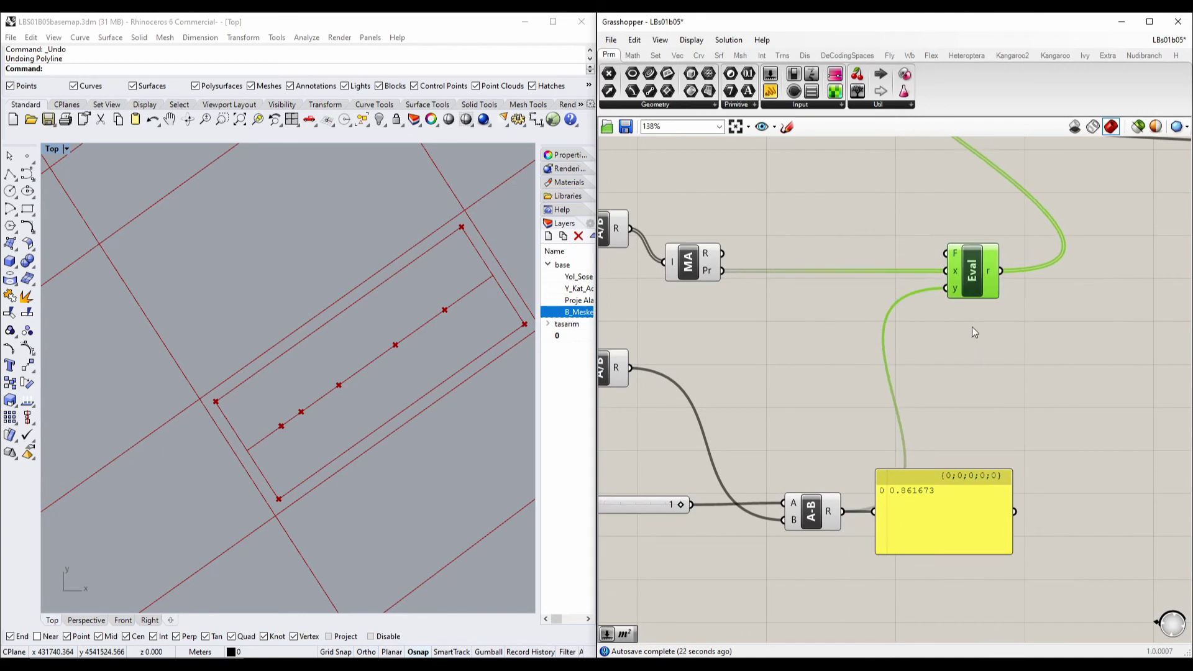
double_click(975, 273)
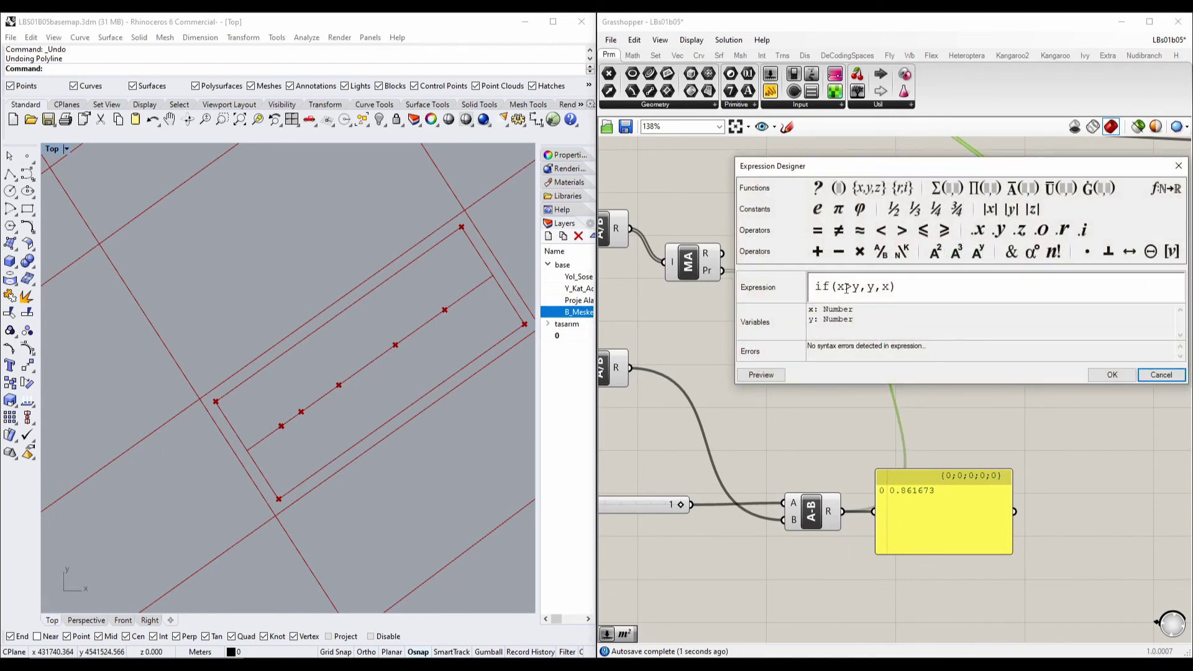
double_click(870, 286)
type("0")
double_click(885, 286)
type("1")
key("Return")
right_click_drag(1108, 322, 969, 386)
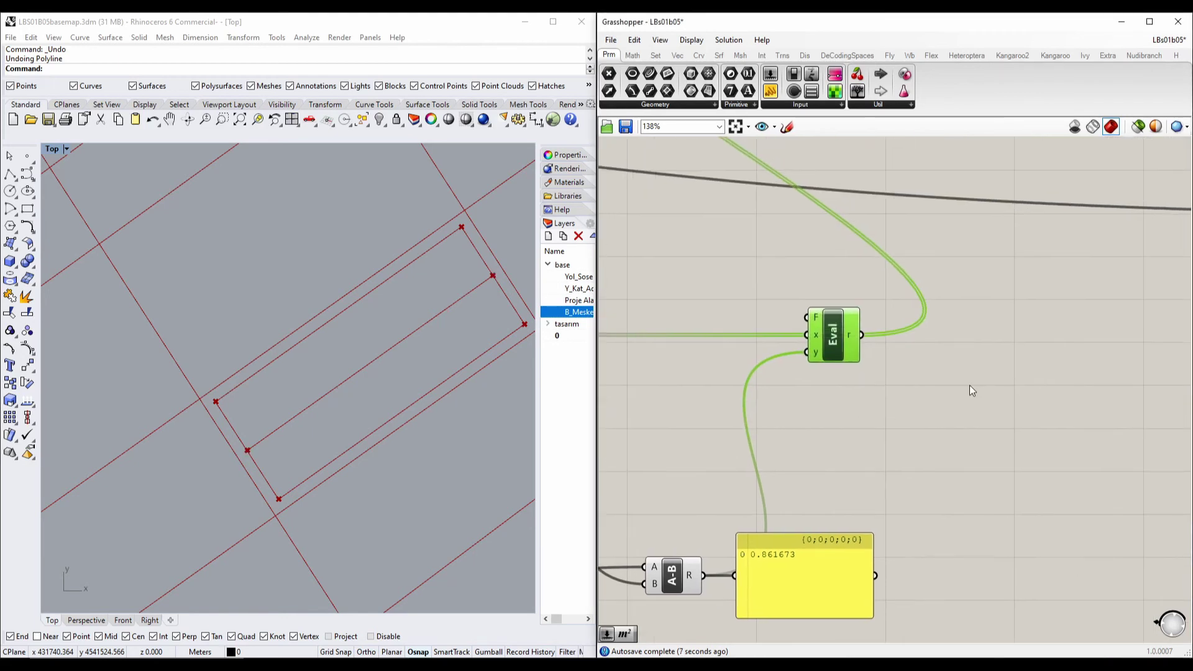
Step: Add a panel beside the Evaluate component and connect it to the Evaluate result (r)
double_click(965, 385)
type("panel")
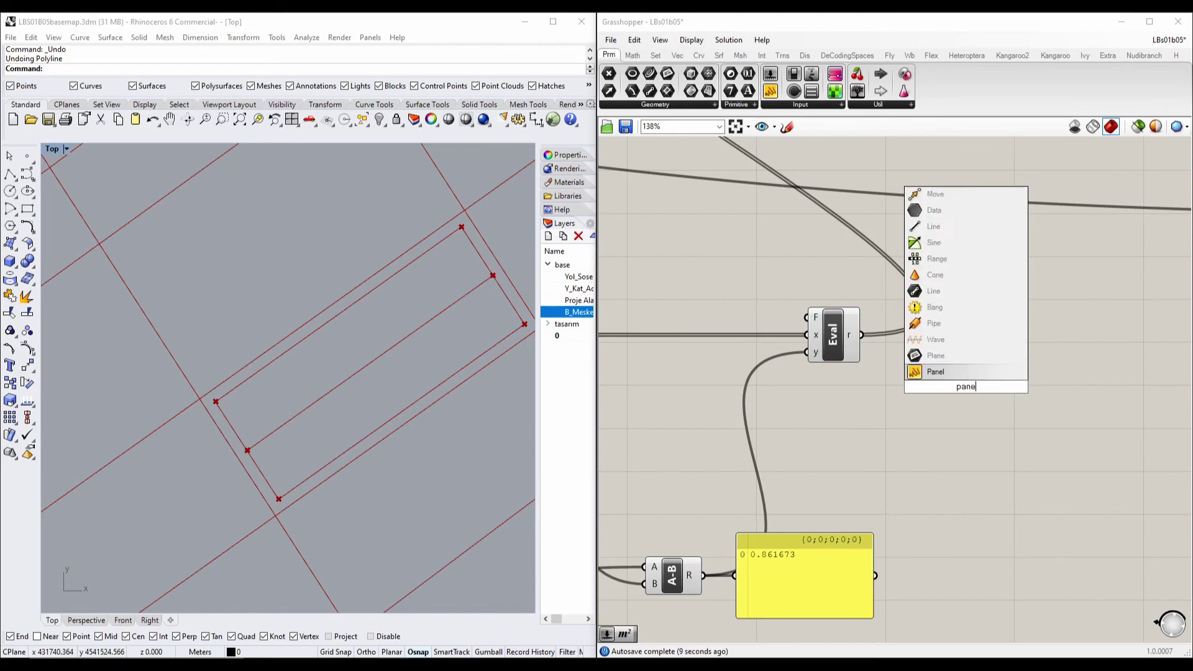
key("Return")
left_click_drag(861, 335, 995, 542)
scroll(923, 539, "down", 4)
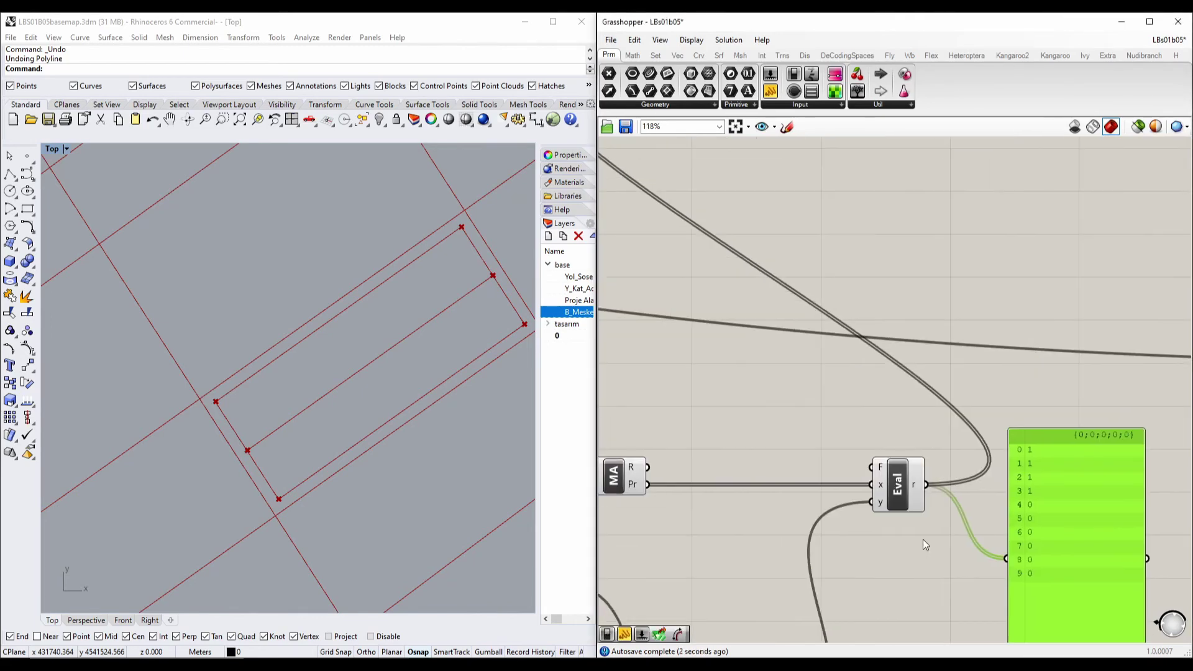
Step: Duplicate the panel onto Mass Addition's partial results (Pr) and compare its values with the Evaluate results
left_click(778, 434)
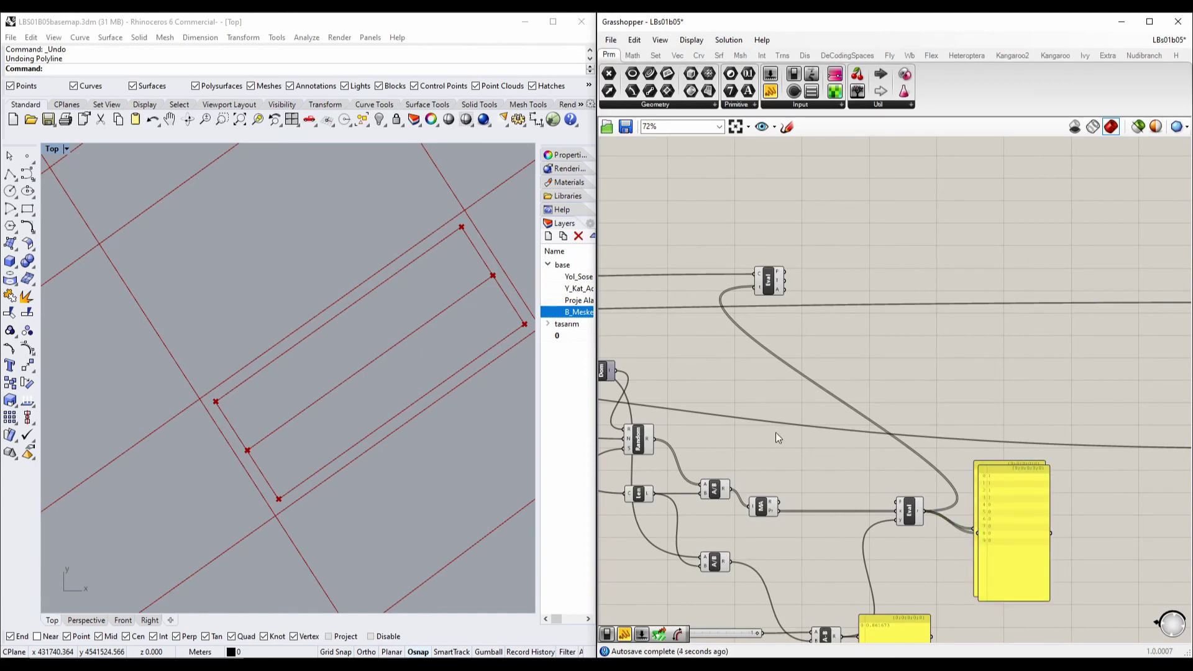
left_click_drag(997, 529, 820, 447, "alt")
scroll(824, 449, "up", 3)
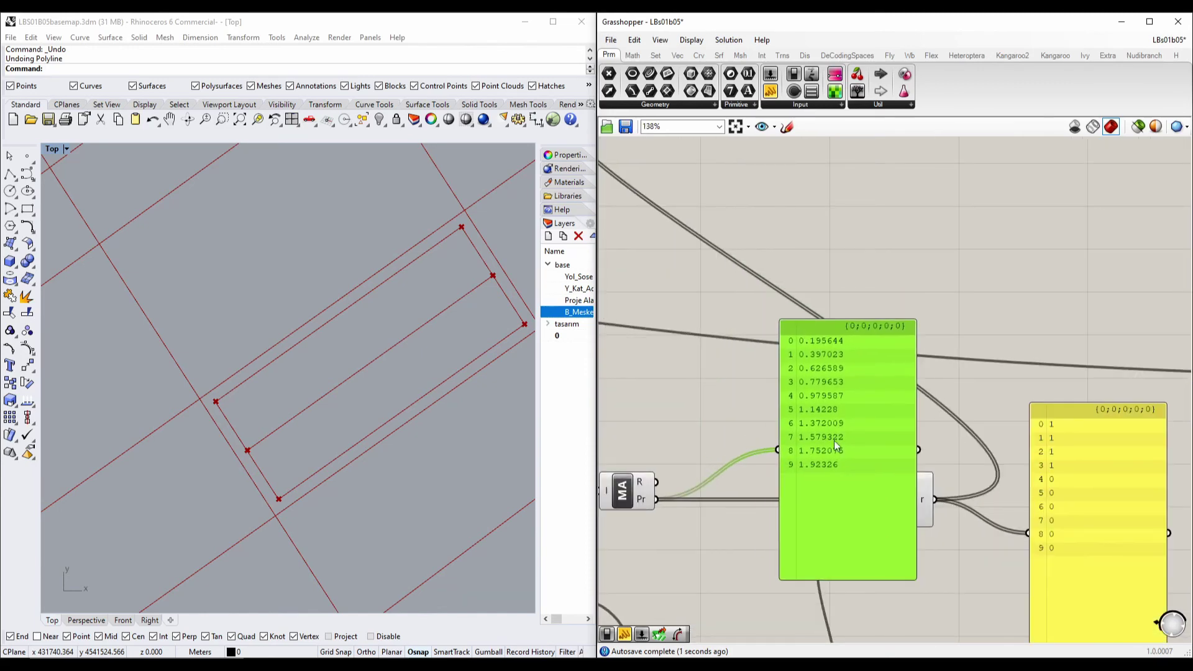
right_click_drag(872, 477, 756, 387)
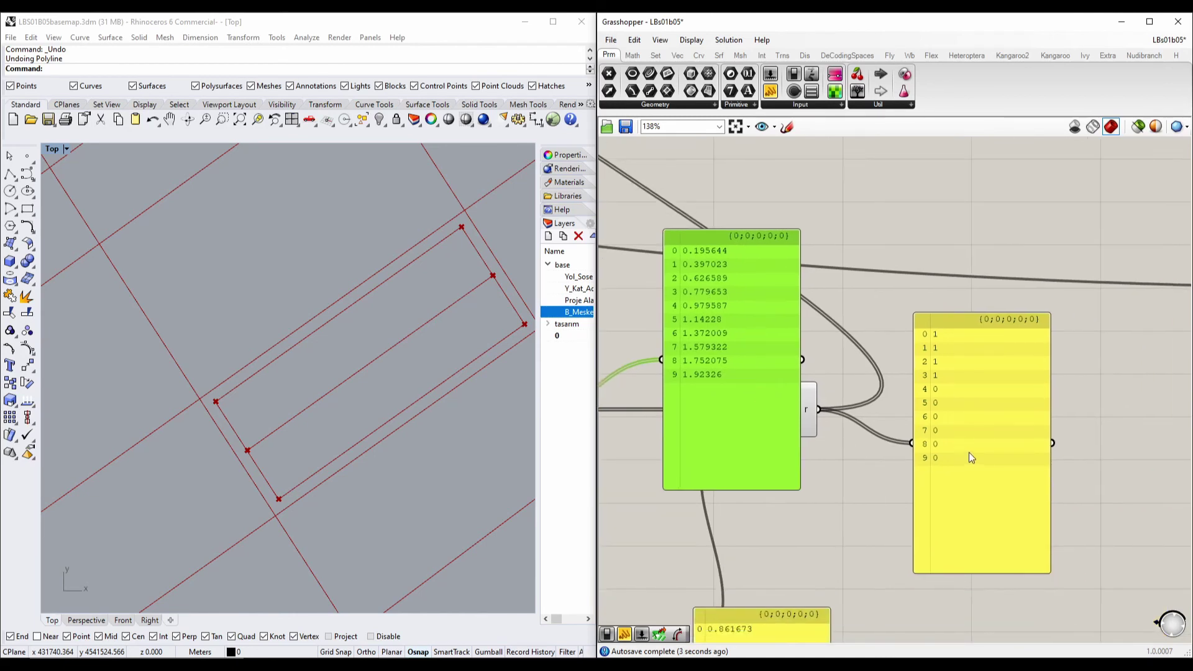
left_click_drag(968, 452, 969, 430)
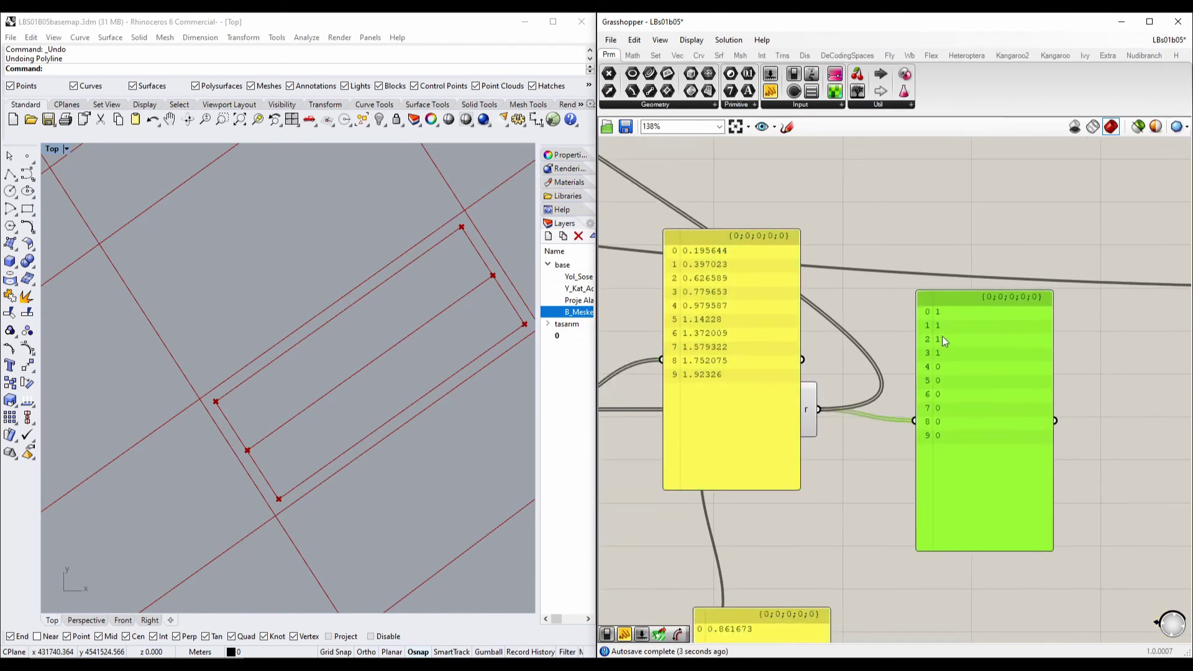
Step: Delete the Evaluate result panel and the partial results panel
key("Delete")
left_click(710, 419)
key("Delete")
Step: Add a Dispatch component, connecting the Evaluate result (r) to its pattern (P) and the partial results (Pr) to its list (L)
double_click(1000, 400)
type("dis")
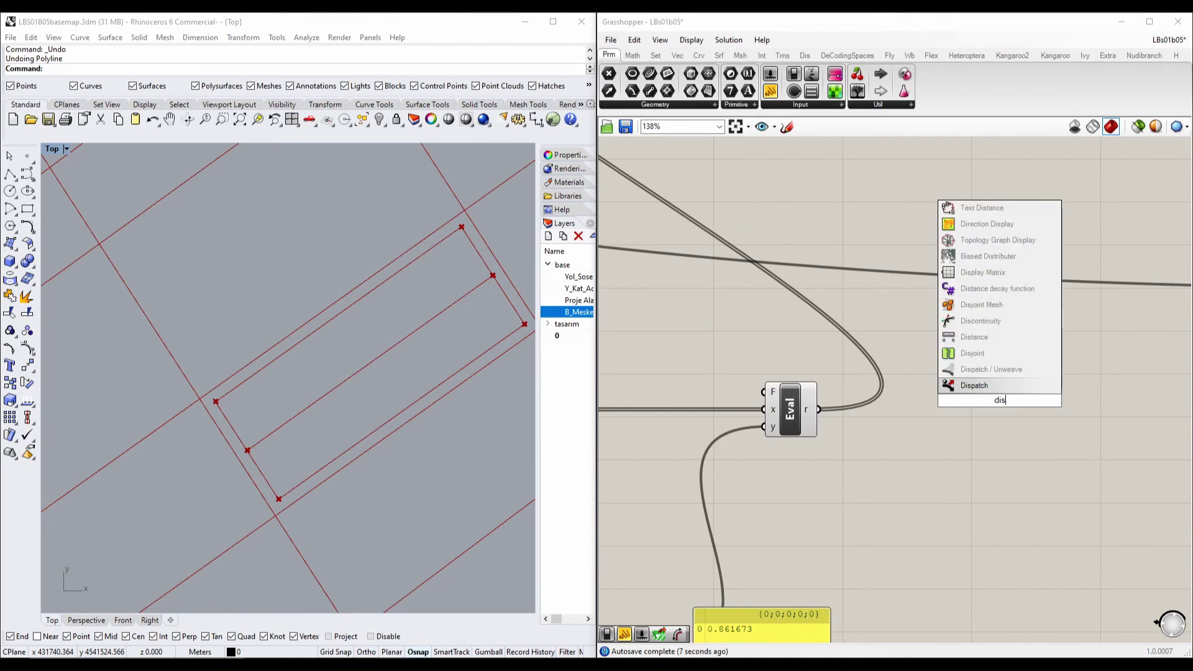
left_click(1007, 388)
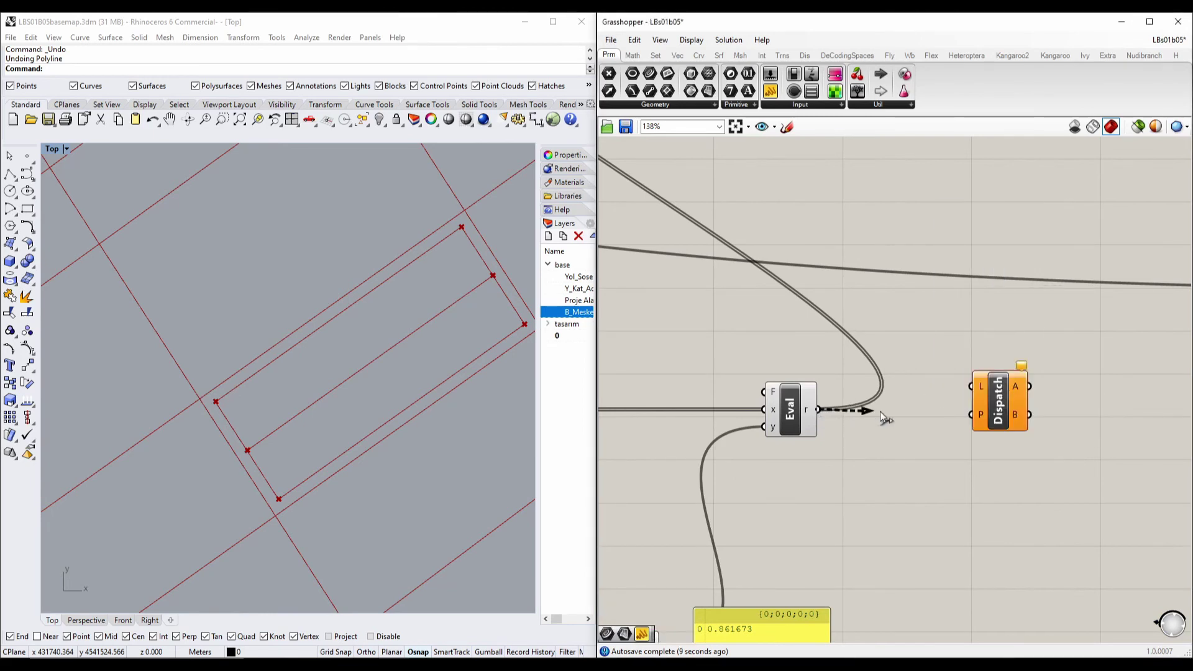
left_click_drag(880, 411, 1033, 402)
right_click_drag(817, 374, 937, 374)
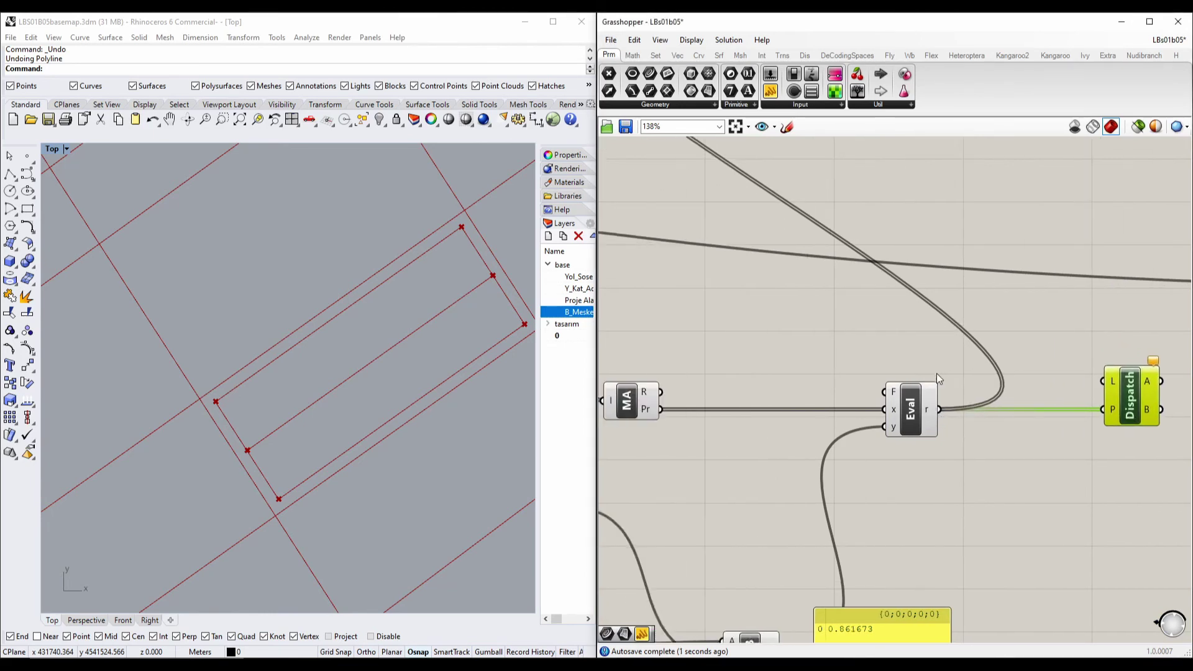
scroll(936, 374, "down", 2)
left_click_drag(765, 397, 1038, 363)
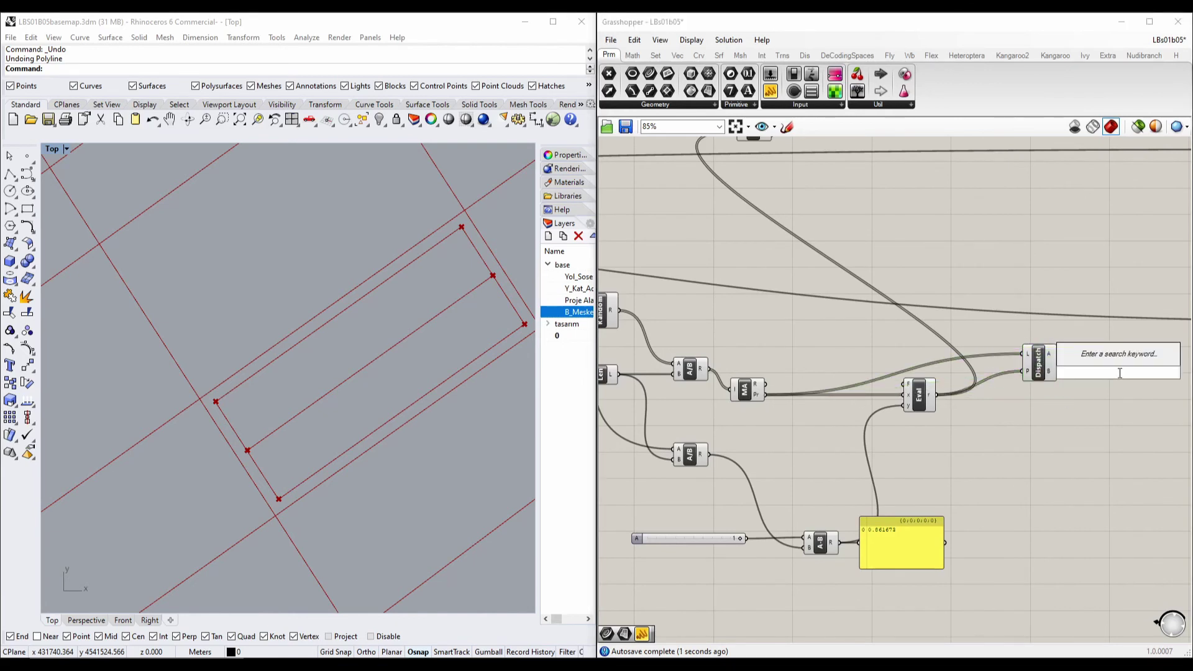
Step: Add a panel beside Dispatch and connect it to output A to inspect the values
type("panel")
key("Return")
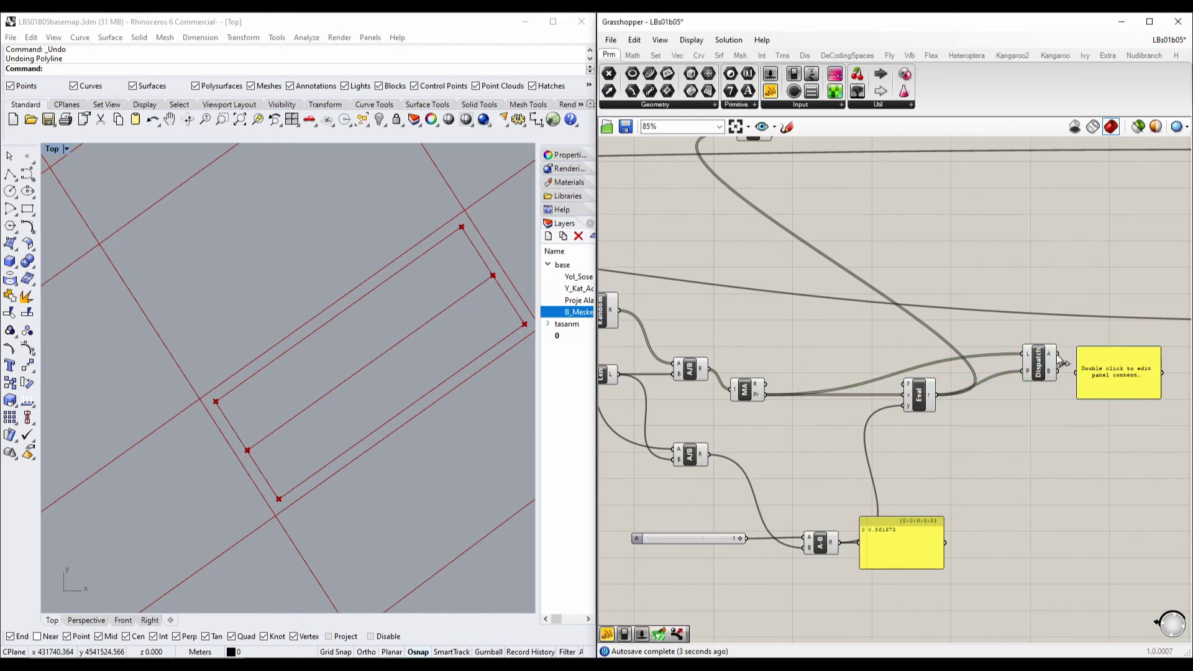
left_click_drag(1057, 354, 1105, 341)
right_click_drag(1103, 341, 895, 314)
right_click_drag(686, 493, 838, 418)
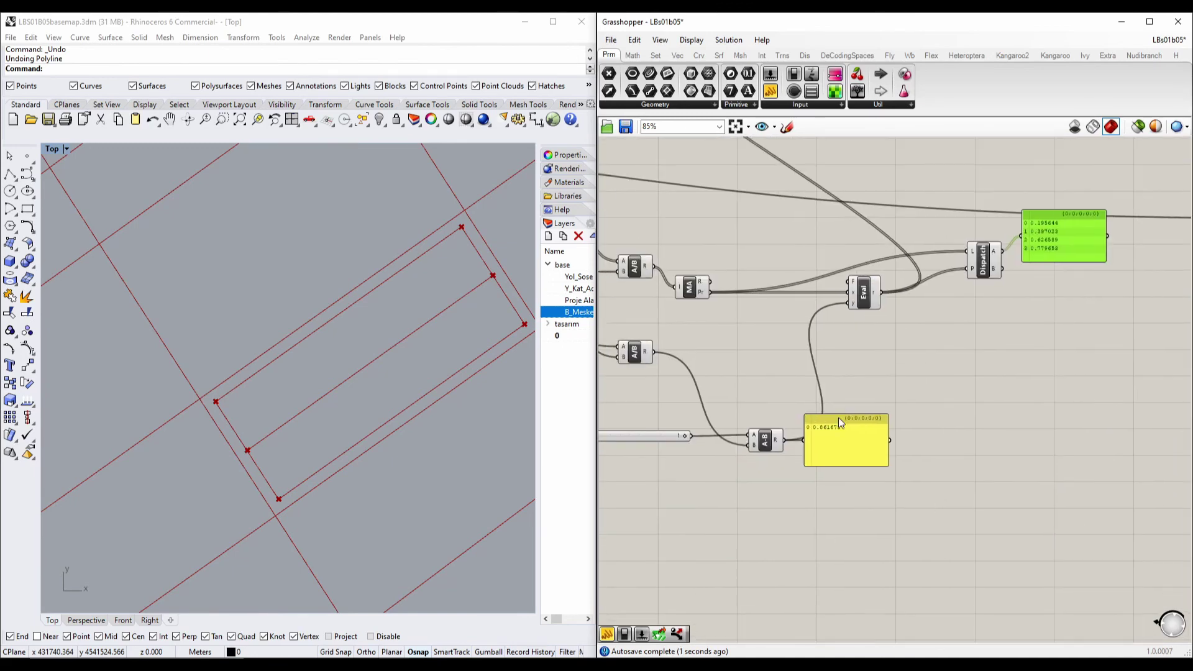
scroll(830, 436, "up", 3)
right_click_drag(974, 313, 513, 561)
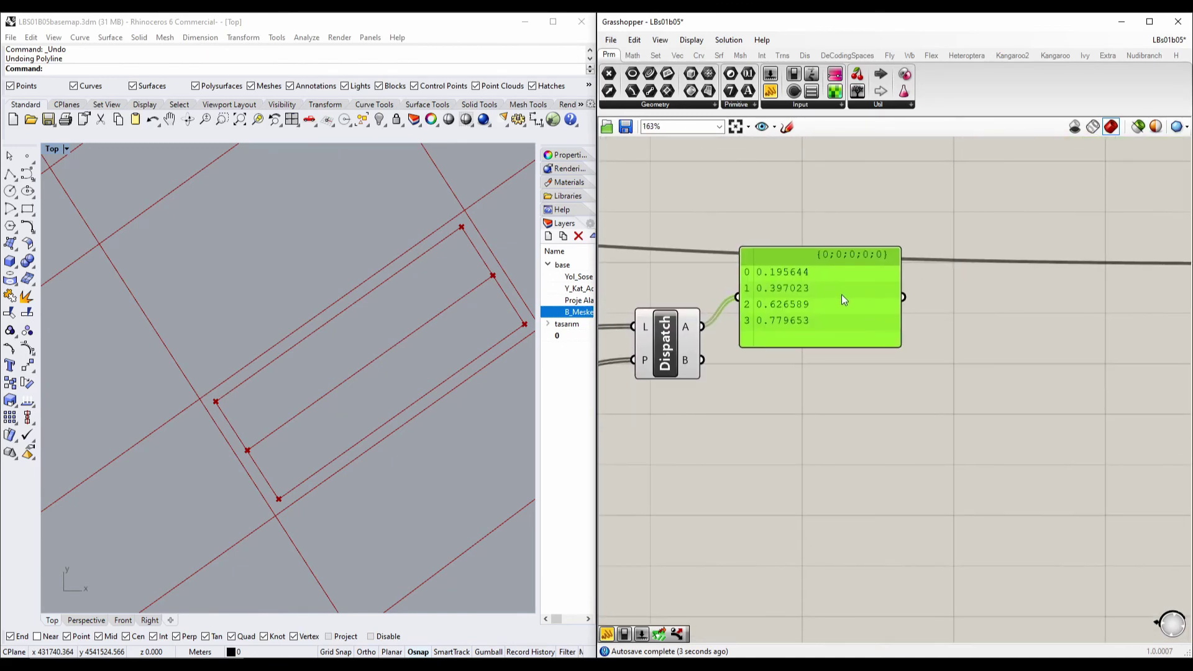
Step: Duplicate the Dispatch panel below the first one and connect the copy to output B
key("ctrl+c")
key("ctrl+v")
left_click_drag(823, 314, 822, 449)
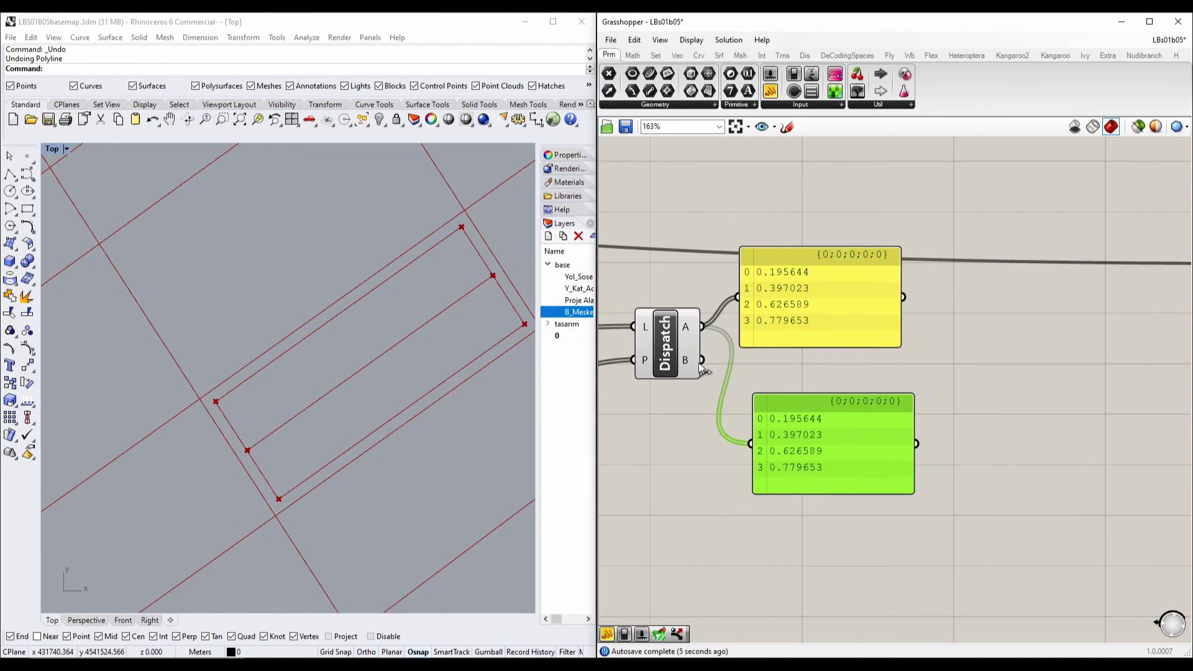
left_click_drag(702, 361, 761, 449)
left_click_drag(907, 457, 914, 482)
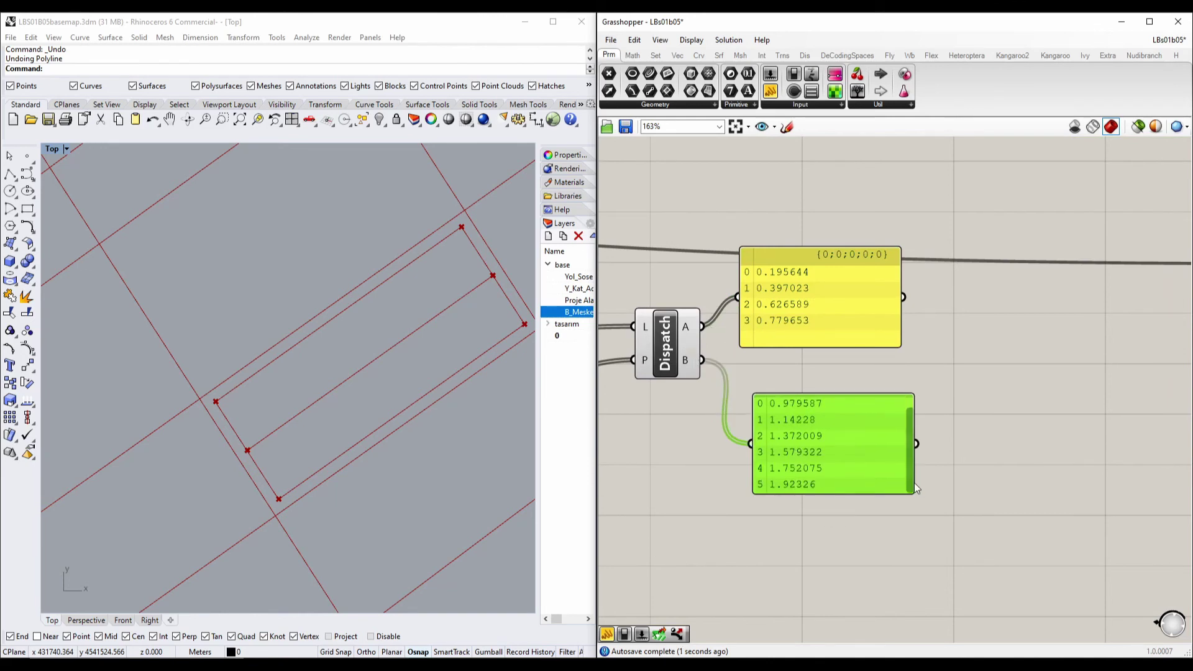
Step: Delete both panels attached to Dispatch outputs A and B
key("Delete")
right_click_drag(700, 381, 796, 435)
scroll(796, 435, "down", 2)
left_click(866, 379)
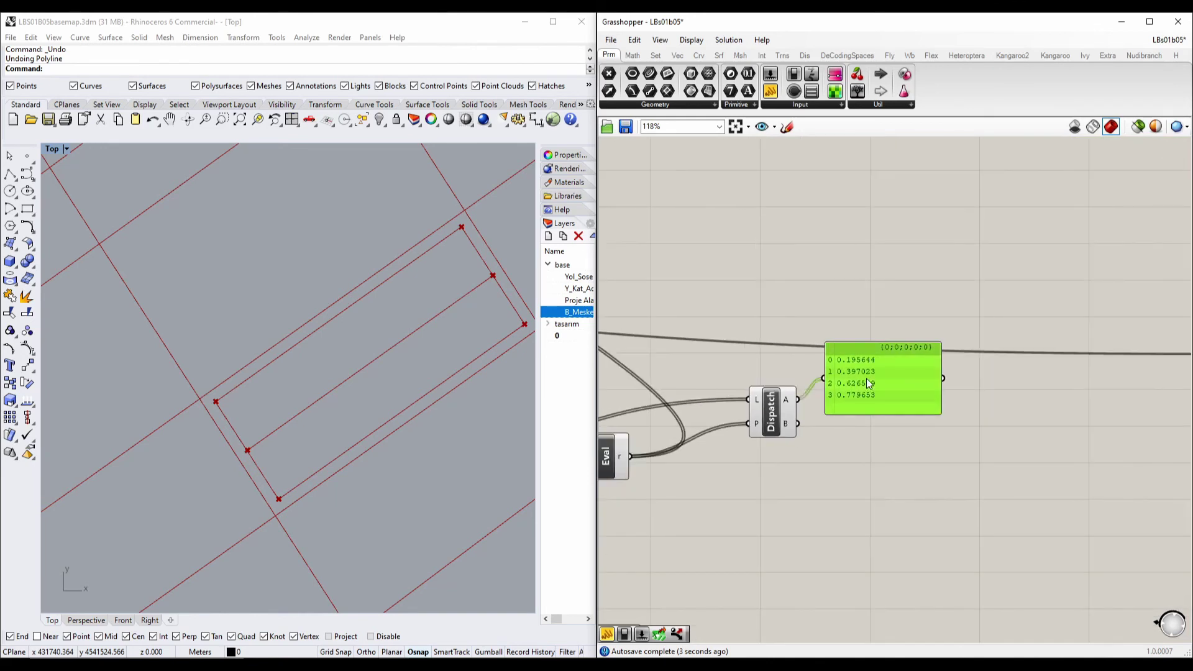
key("Delete")
Step: Connect Dispatch output A to Evaluate Curve's parameter input (t) and check the points along the centre line
scroll(882, 398, "down", 4)
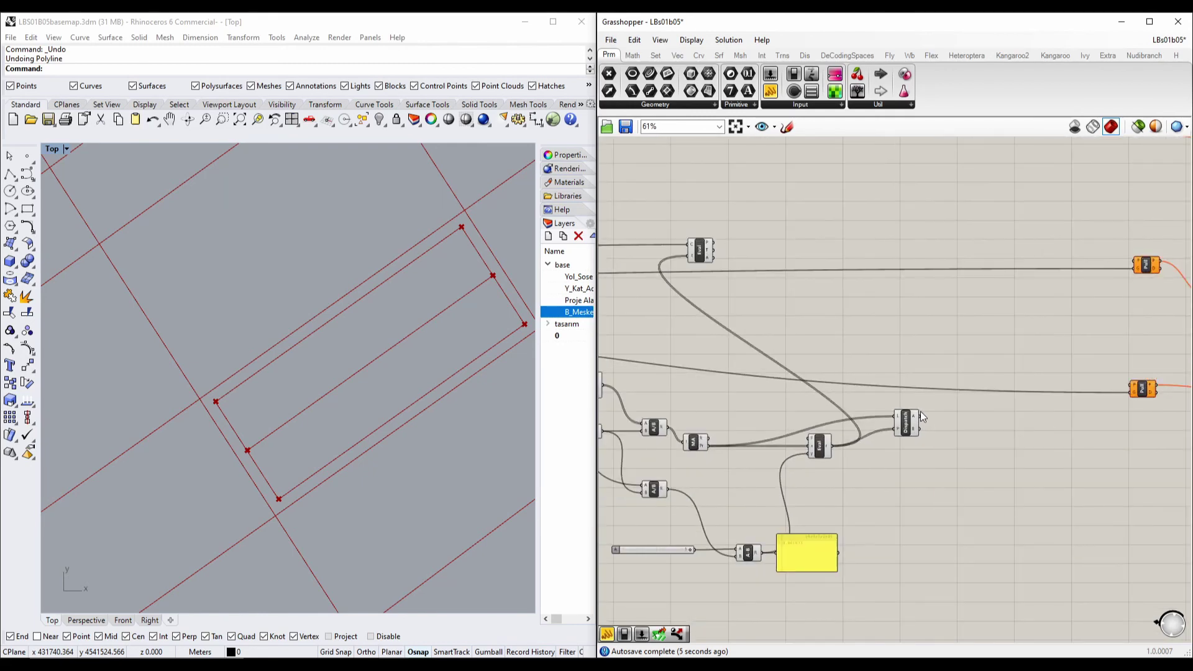
left_click_drag(920, 411, 689, 256)
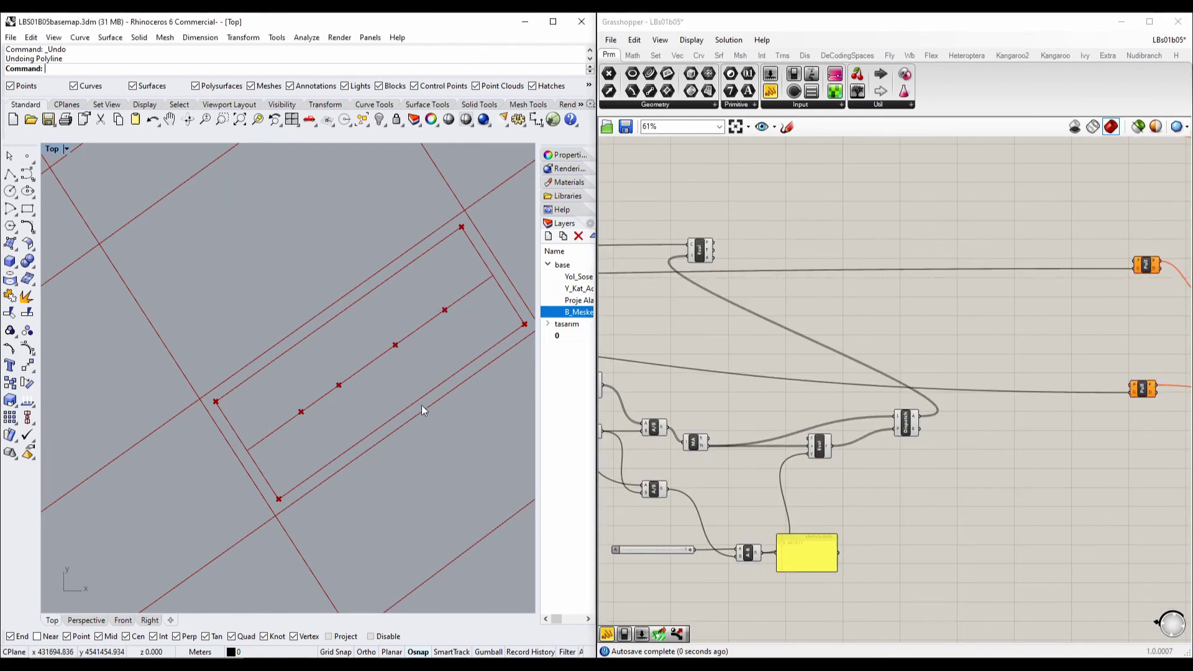
right_click_drag(411, 404, 345, 378)
Step: Examine the domain and random components alongside the remaining points' spacing and their distance from the centre line's end
right_click_drag(808, 407, 1136, 396)
right_click_drag(867, 274, 1000, 278)
scroll(965, 325, "up", 5)
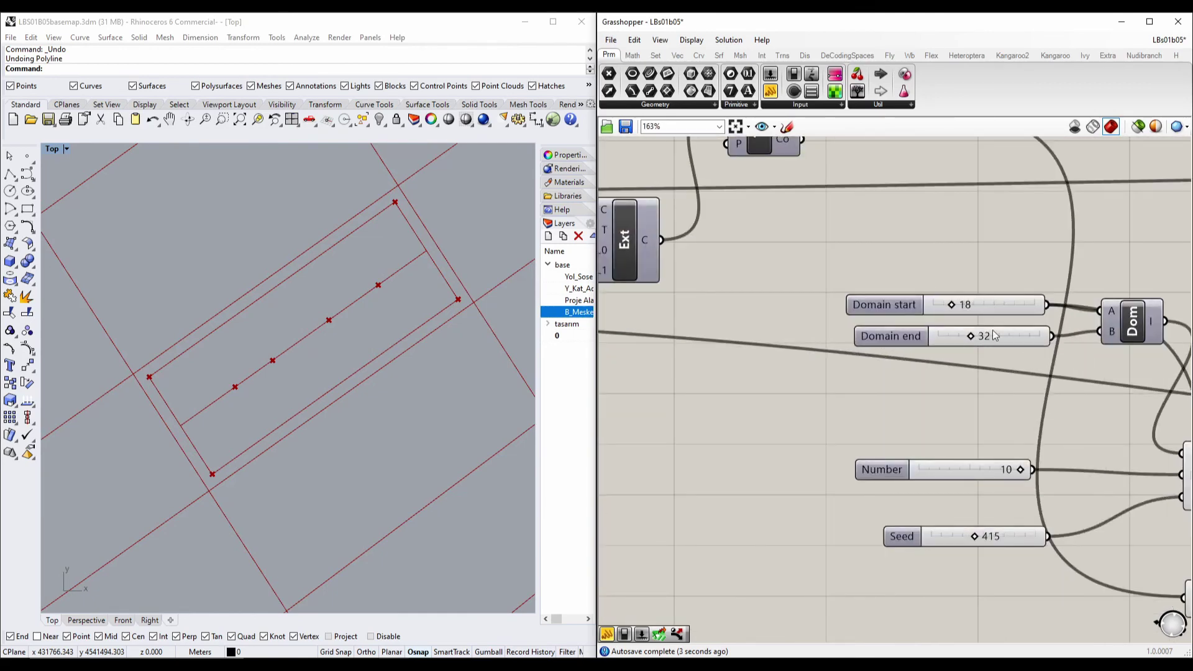
left_click(331, 290)
right_click_drag(1070, 363, 604, 322)
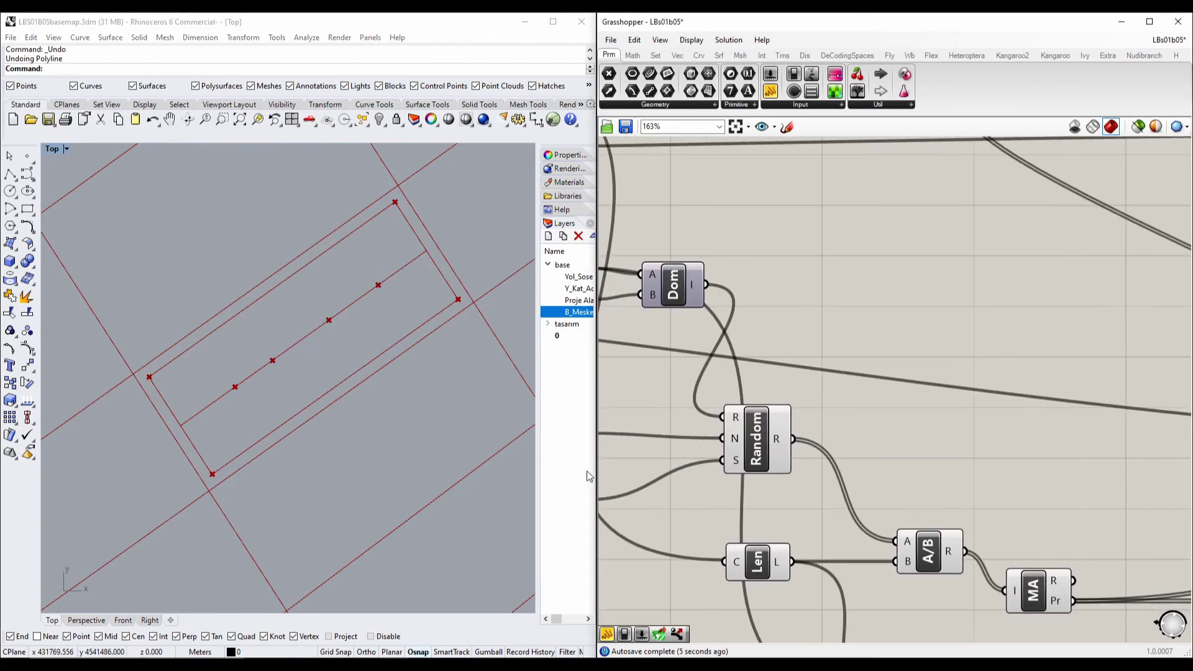
right_click_drag(885, 470, 739, 300)
scroll(758, 335, "down", 3)
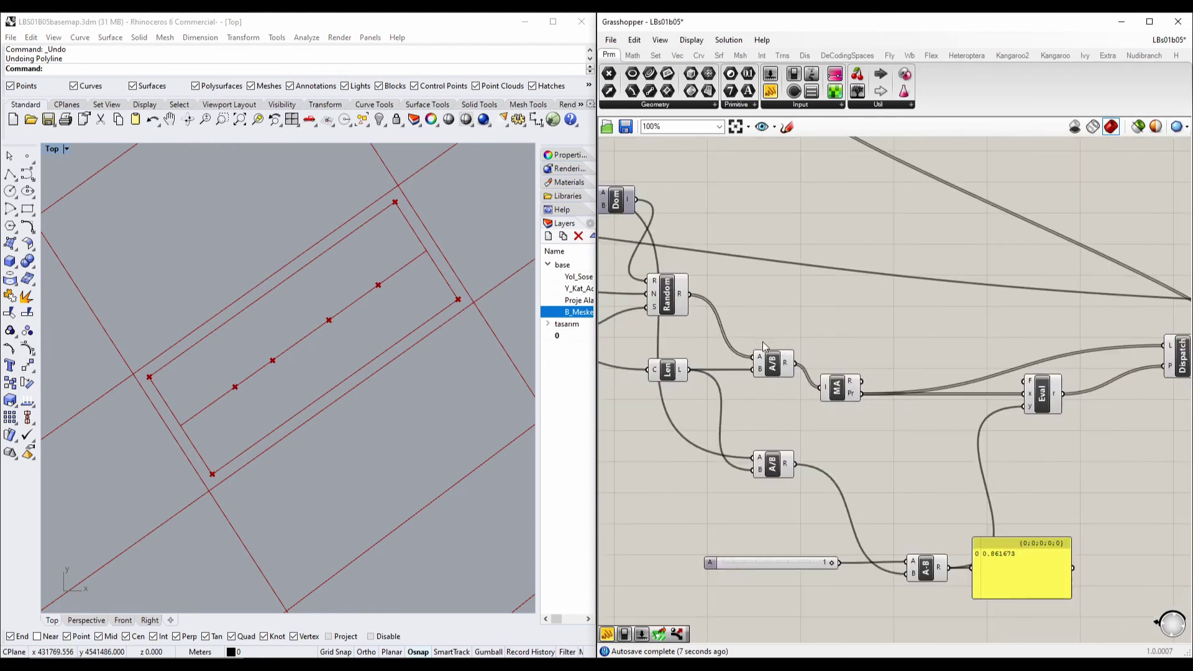
right_click_drag(204, 394, 289, 349)
scroll(311, 354, "up", 5)
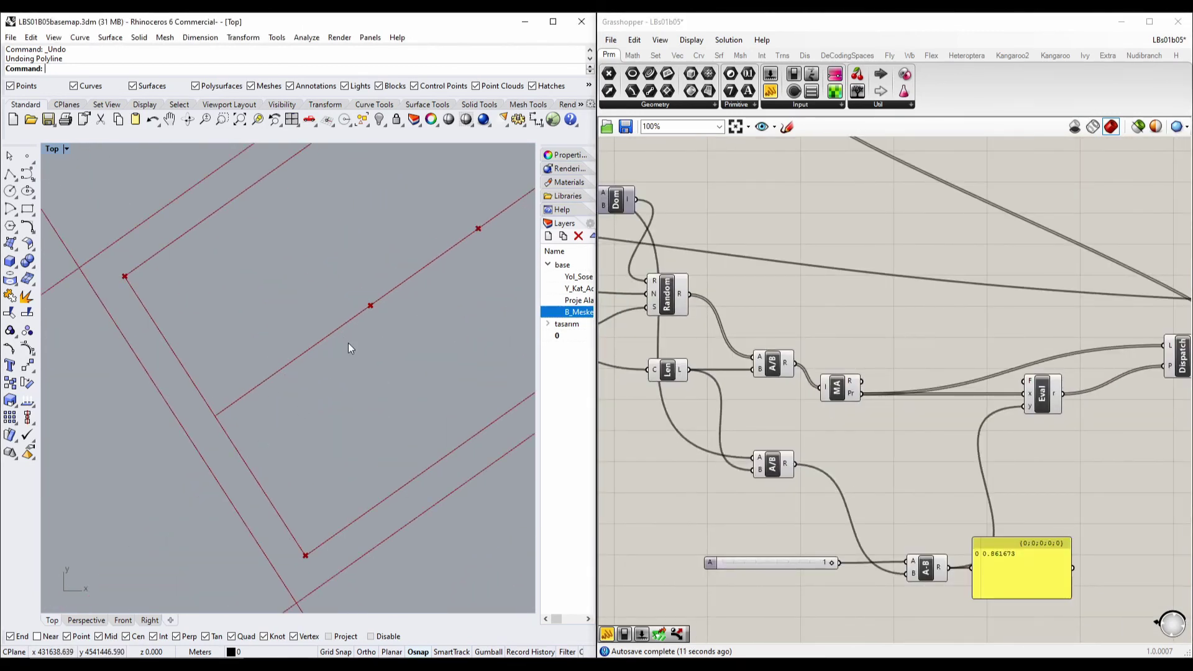
scroll(338, 387, "down", 4)
right_click_drag(311, 382, 240, 370)
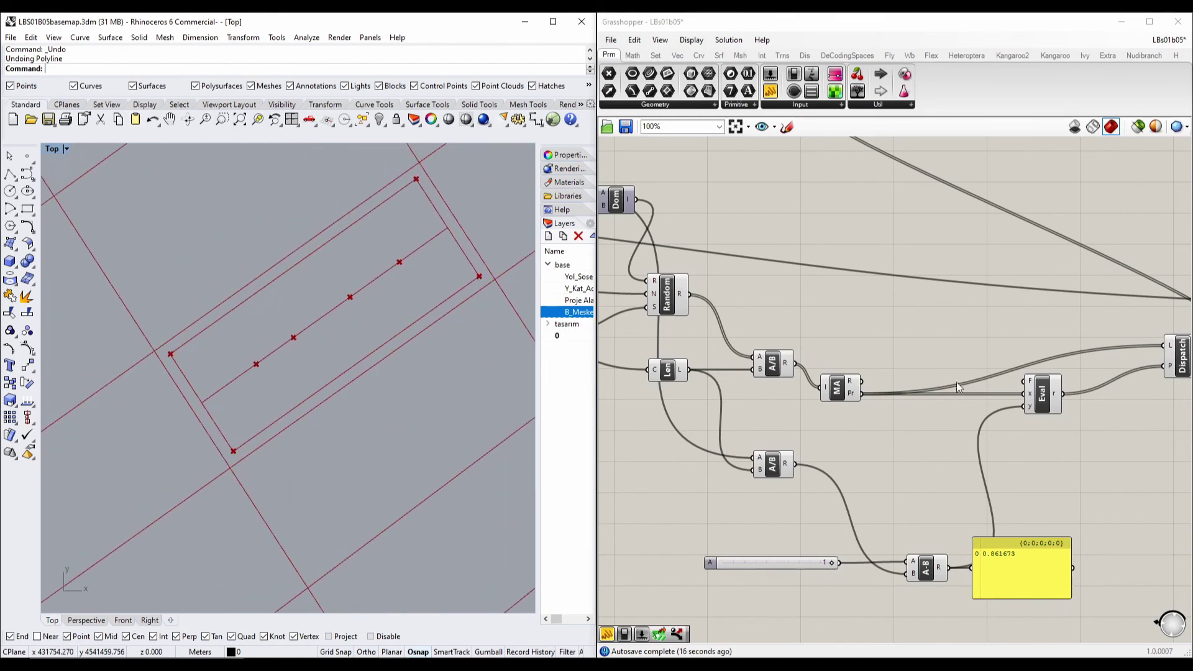
Step: Remove the panel beside the A-B component, keeping A-B connected to Evaluate's y input, and reposition Dispatch
right_click_drag(956, 382, 856, 352)
left_click_drag(825, 564, 871, 562)
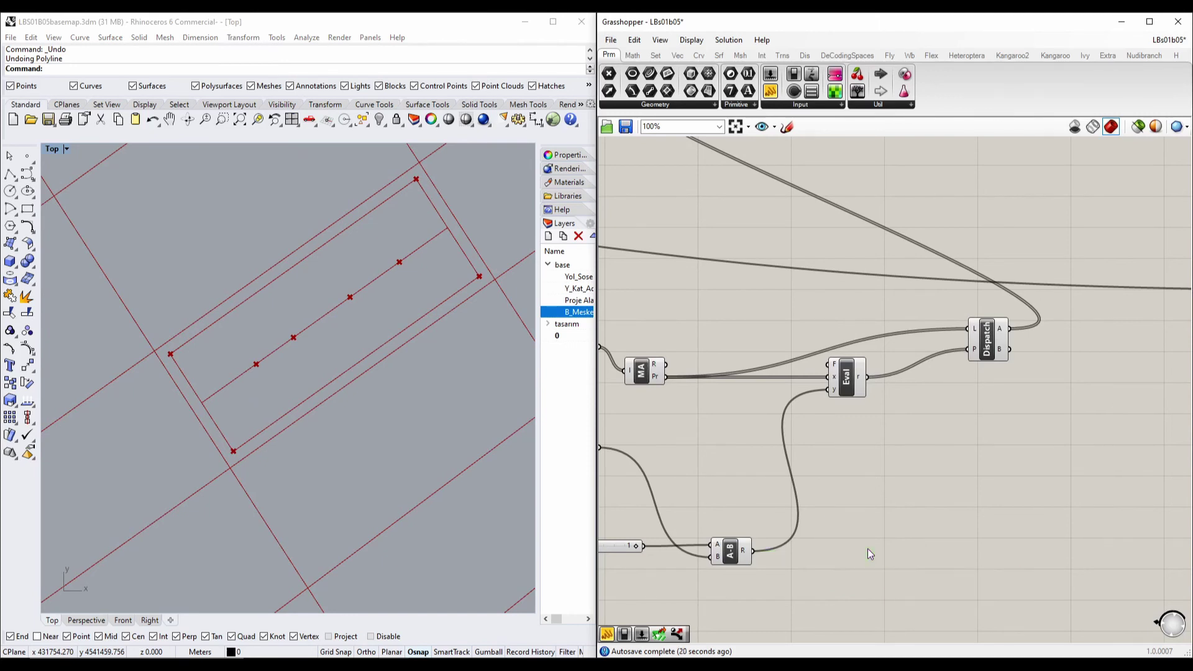
right_click_drag(816, 373, 895, 476)
left_click_drag(1066, 435, 1032, 426)
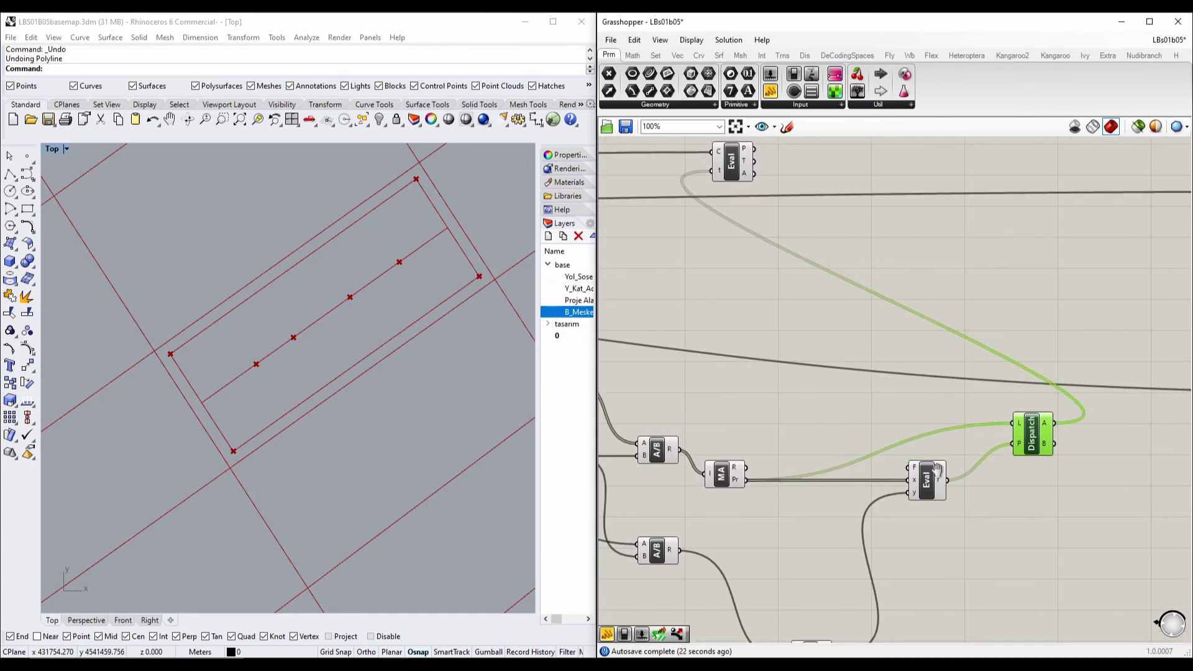
Step: Replace the Evaluate expression with Smaller Than, feeding A from Mass Addition's Pr and B from A-B, and wire its < output to Dispatch's P
right_click_drag(931, 484, 909, 417)
left_click(907, 419)
left_click(907, 493)
double_click(906, 492)
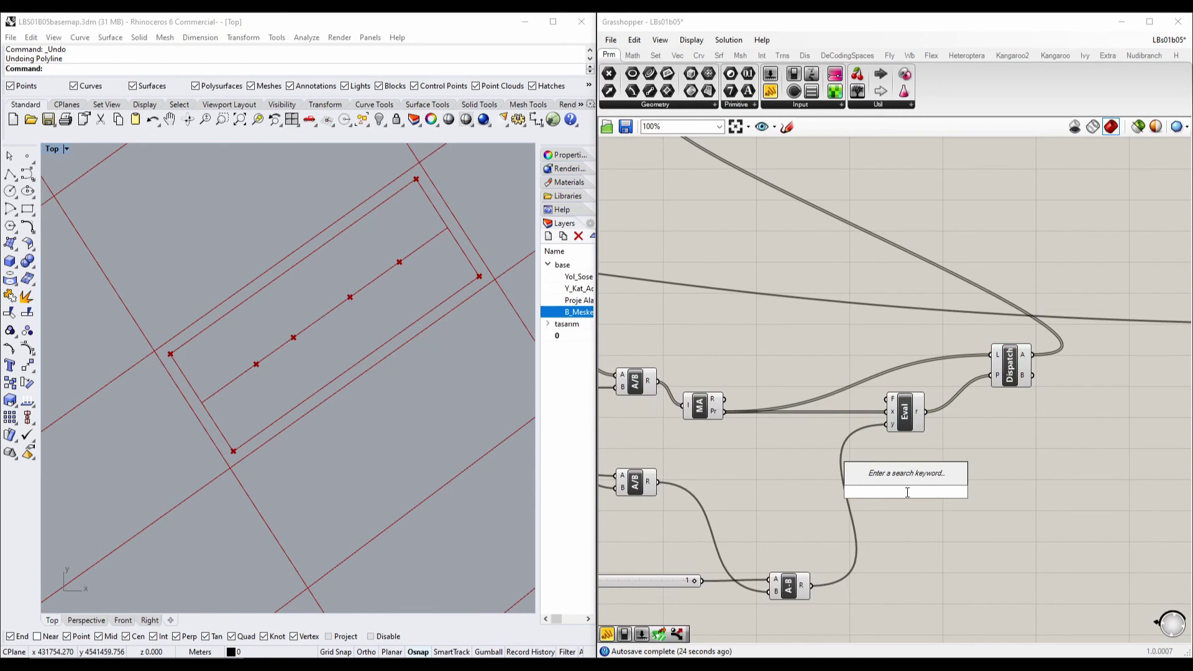
type("small")
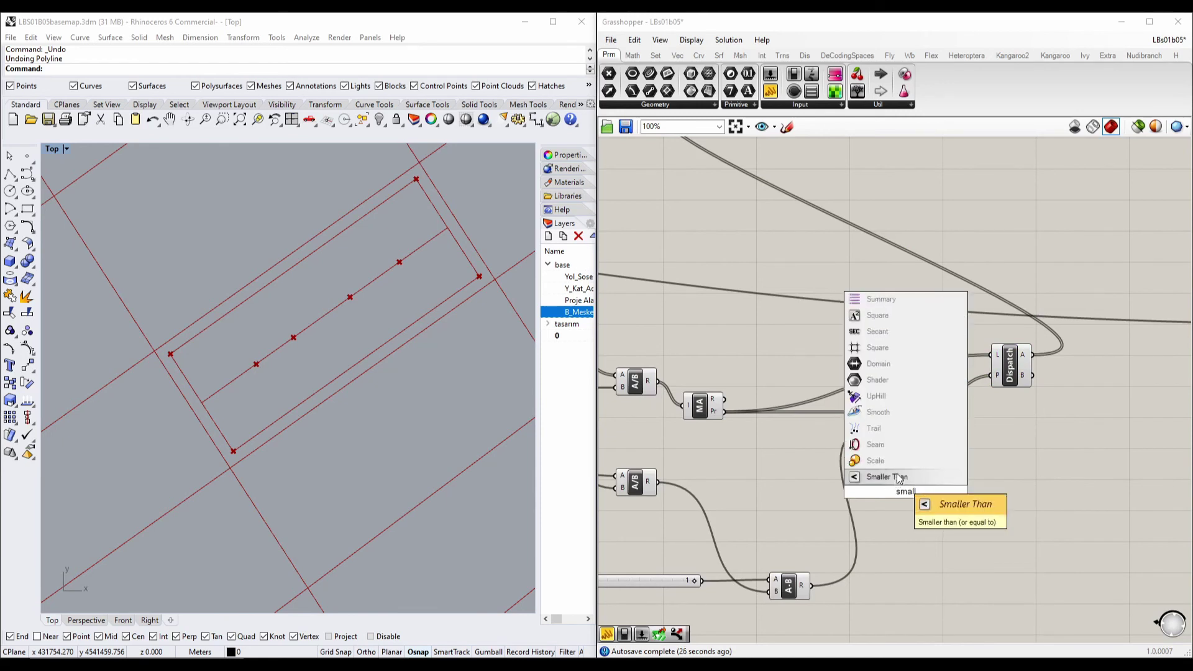
left_click(895, 476)
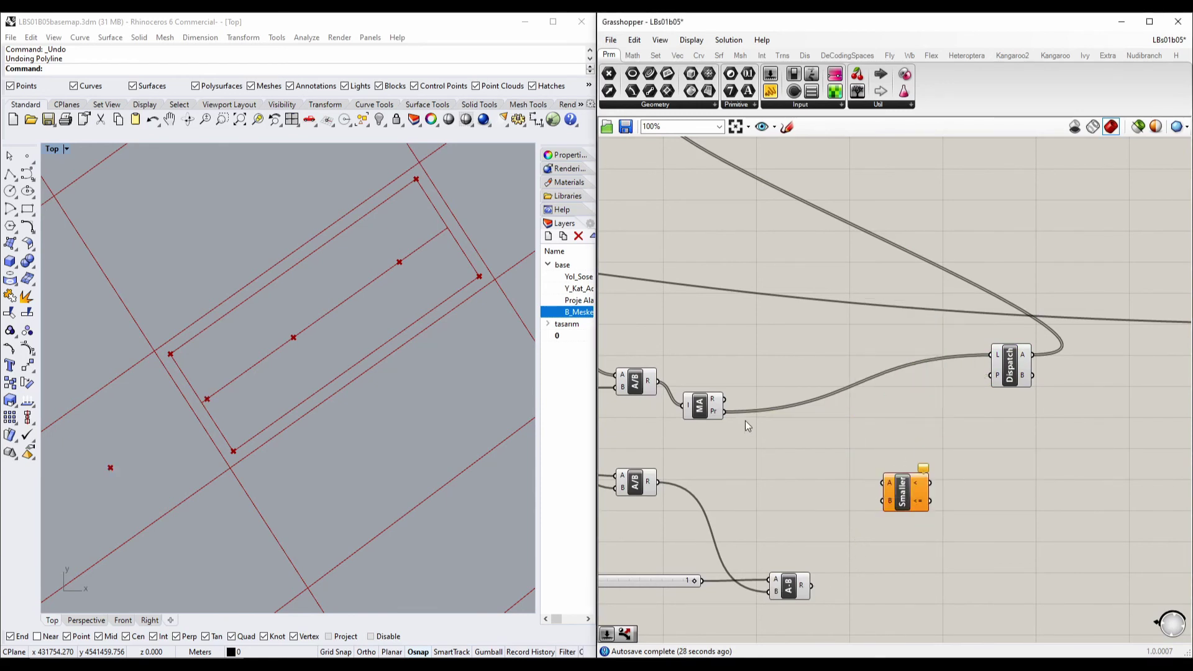
left_click_drag(724, 411, 992, 376)
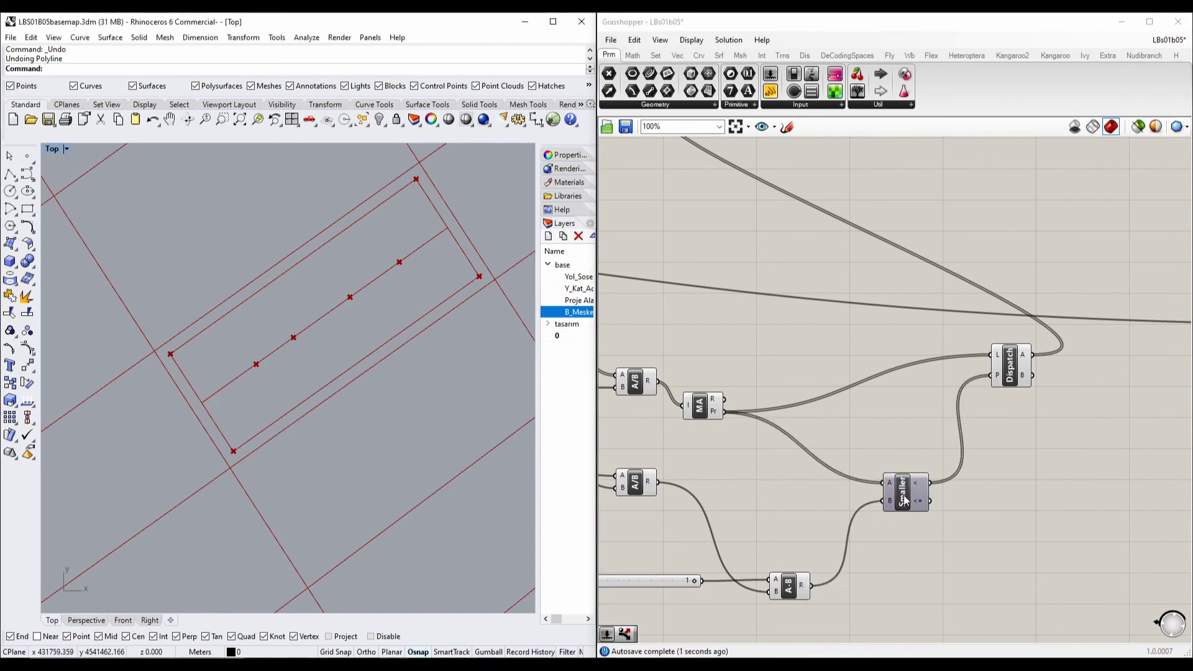
left_click_drag(904, 501, 907, 429)
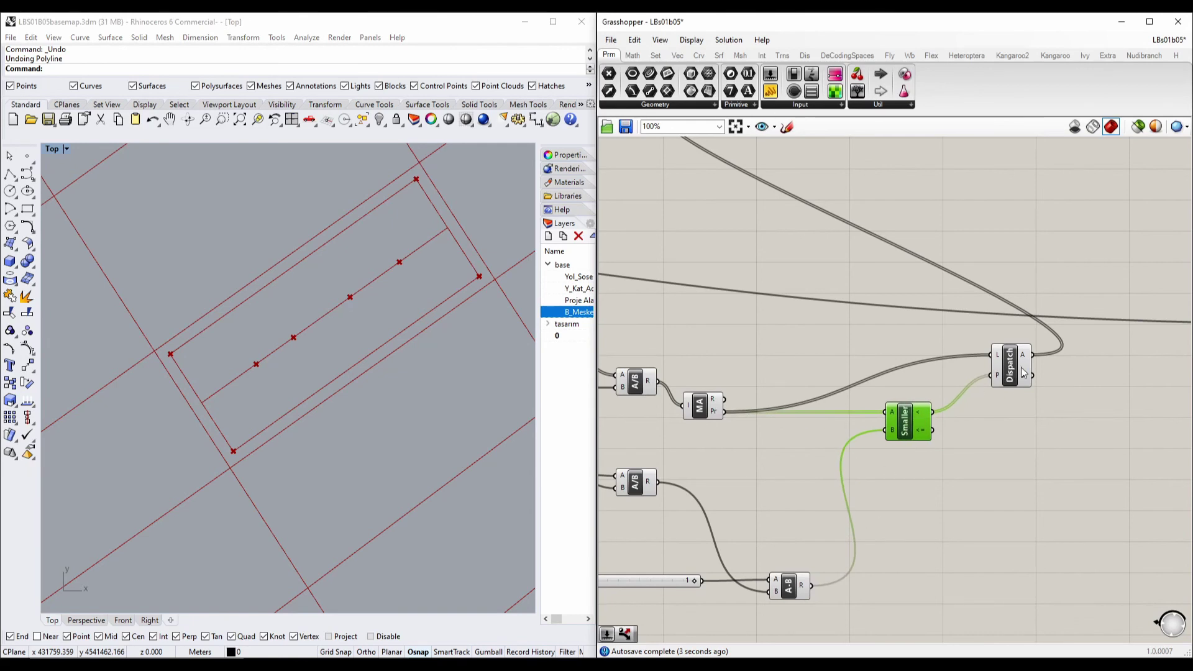
Step: Reposition Dispatch and move Evaluate Curve nearer to it, and check the points along the block's centre line
left_click_drag(1013, 364, 1008, 360)
right_click_drag(771, 318, 831, 459)
scroll(830, 459, "down", 2)
left_click(789, 293)
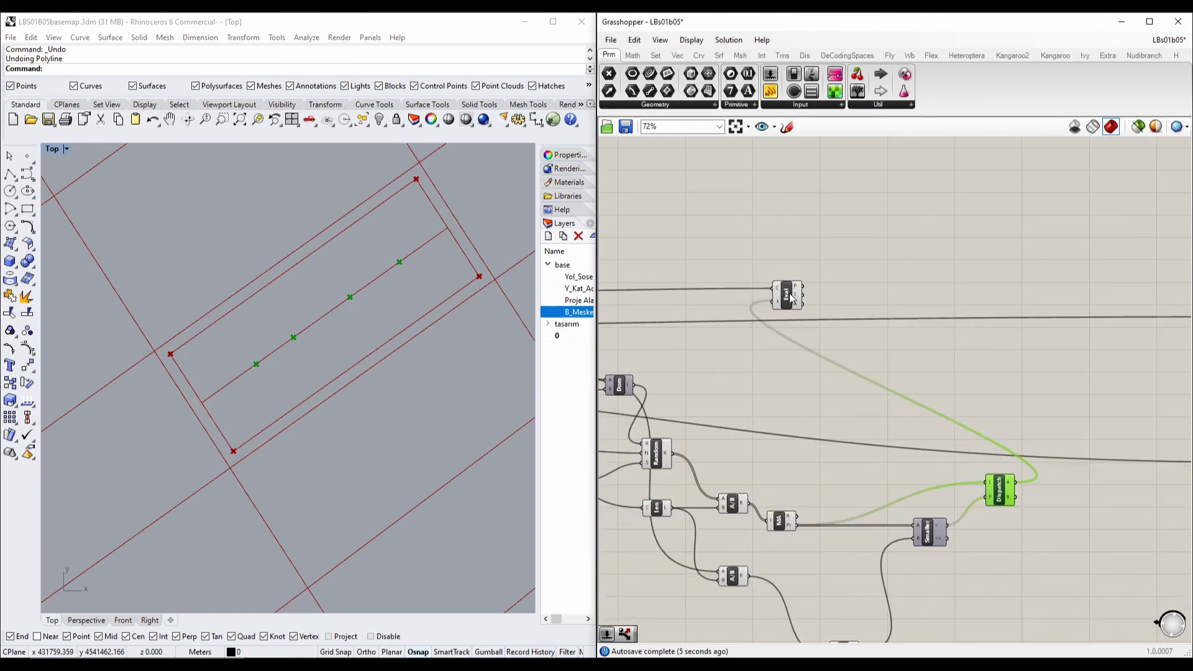
left_click_drag(790, 296, 975, 341)
right_click_drag(343, 320, 290, 377)
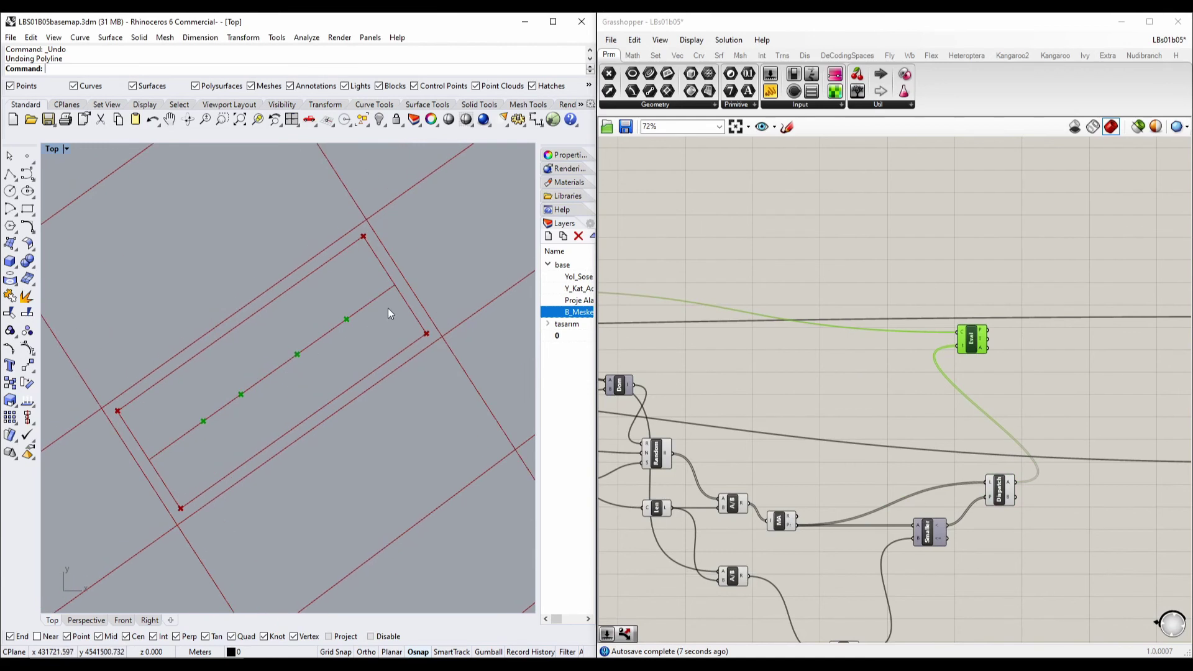
right_click_drag(767, 375, 1087, 285)
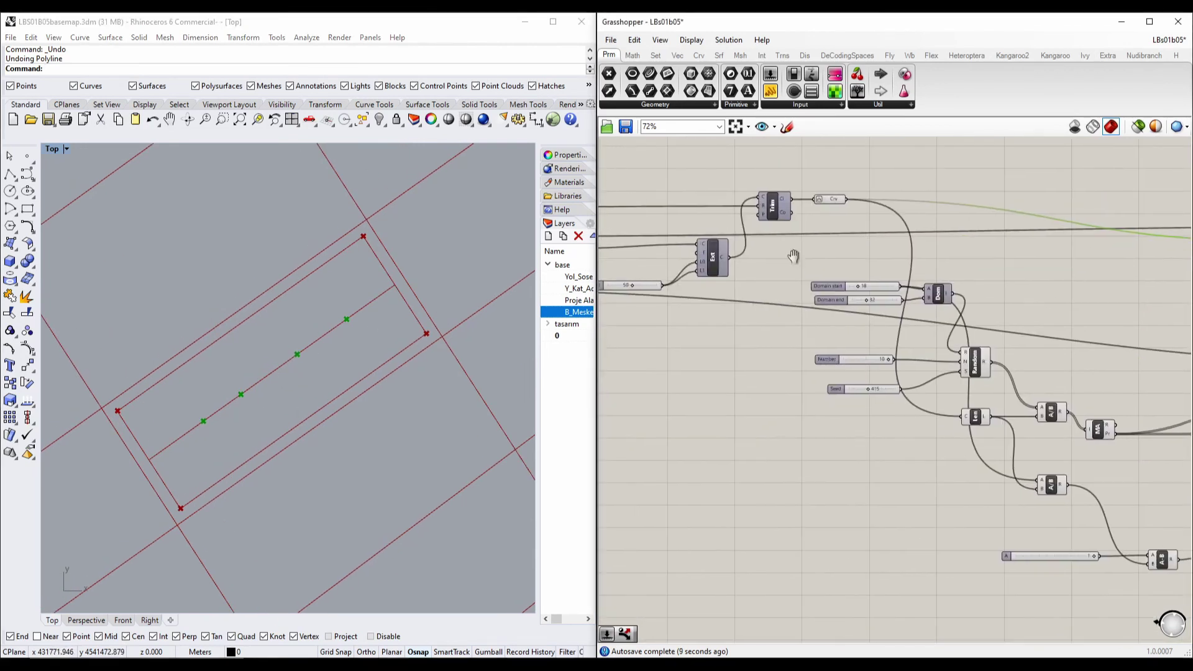
mouse_move(803, 293)
right_mouse_down()
mouse_move(950, 363)
mouse_move(799, 299)
right_mouse_up()
right_click_drag(373, 338, 321, 341)
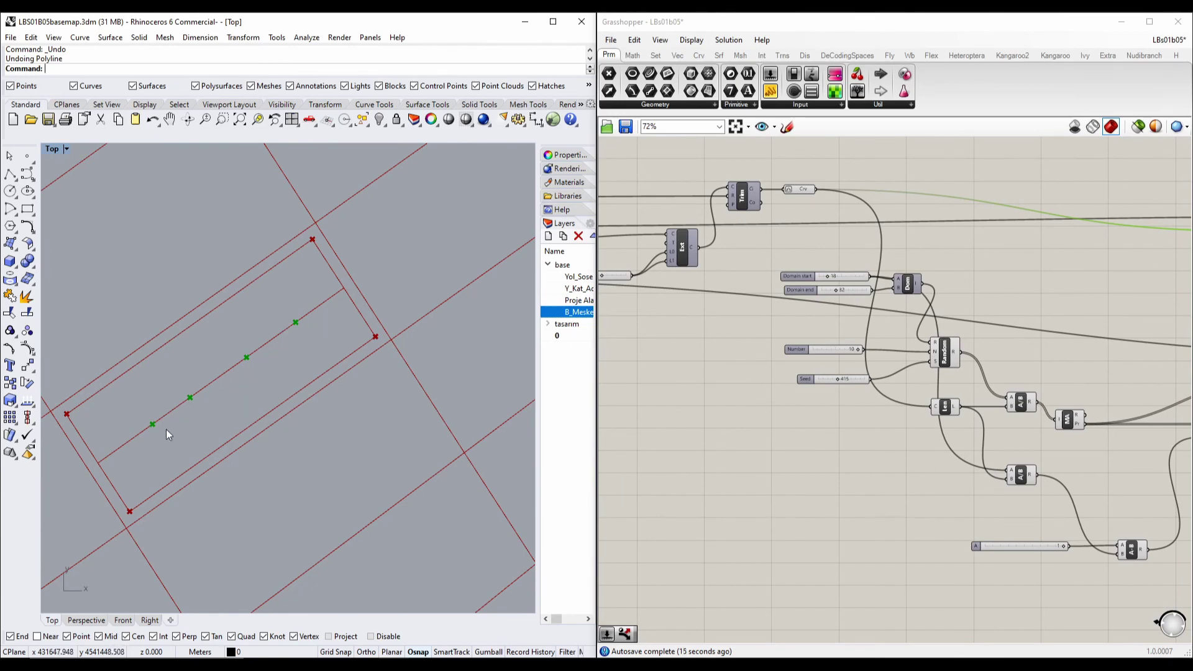
Step: Set the random Seed to 720 and the Domain end to 30
scroll(796, 372, "up", 4)
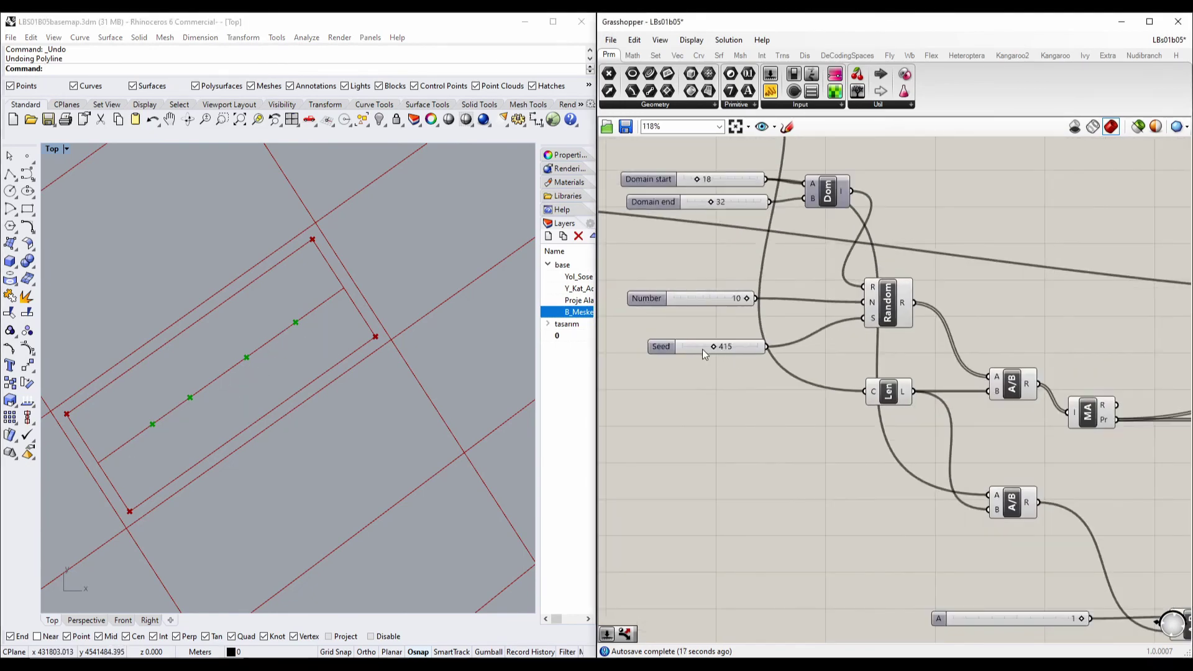
left_click_drag(713, 350, 737, 349)
right_click_drag(705, 251, 759, 307)
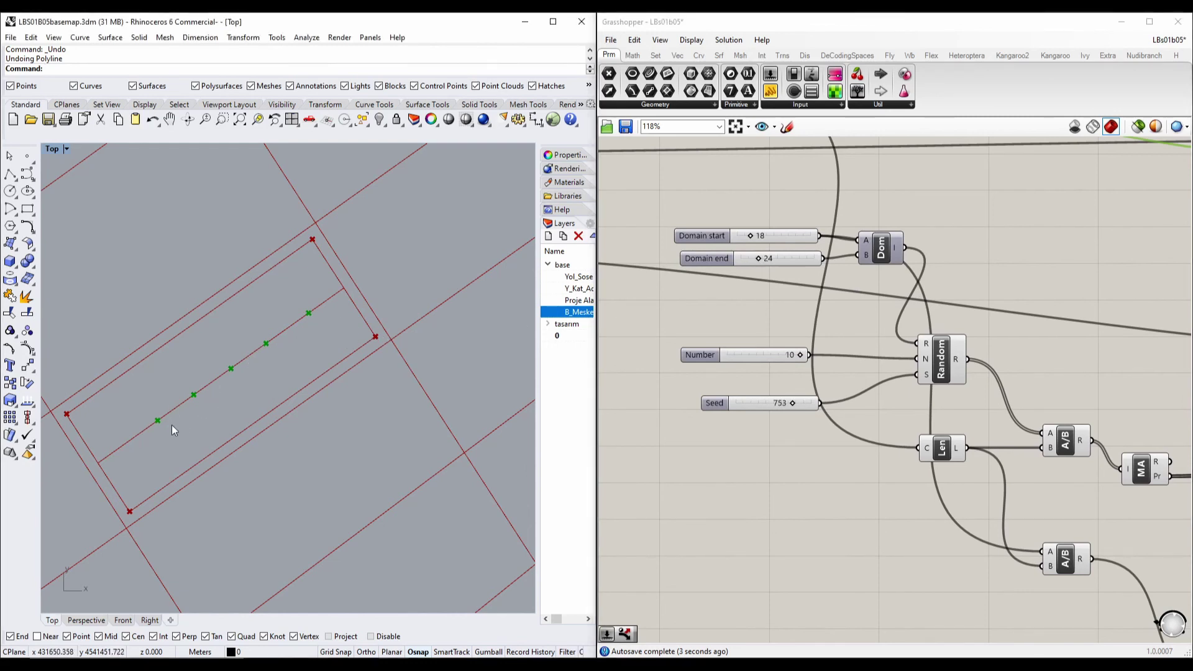
left_click_drag(787, 407, 777, 404)
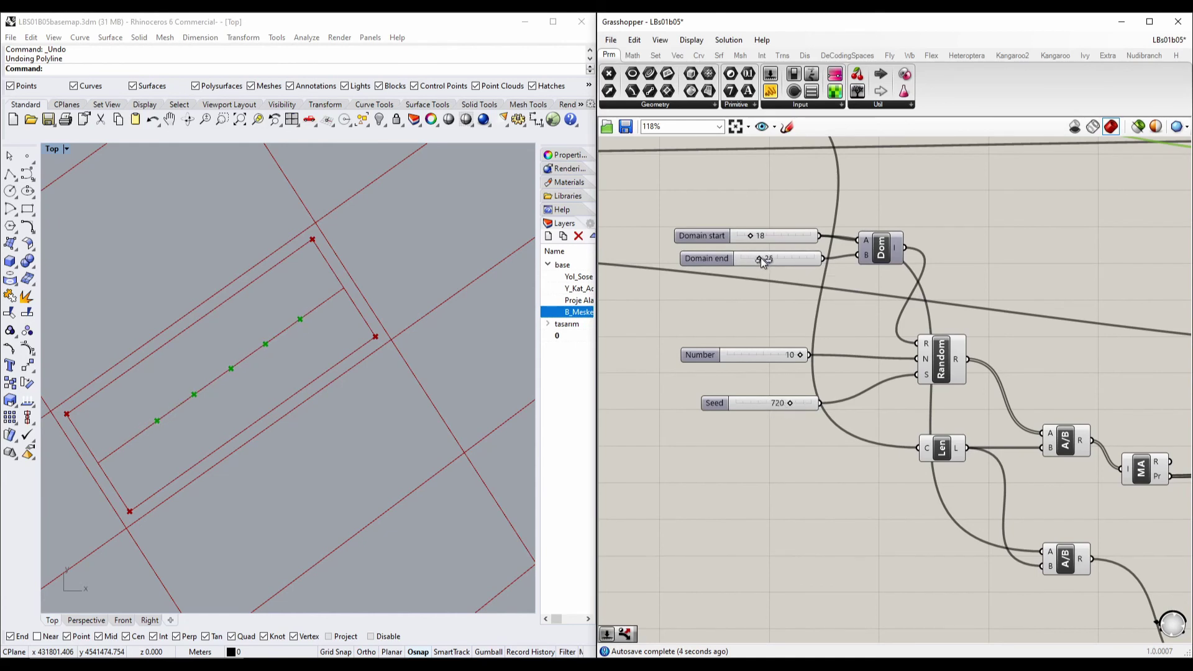
left_click_drag(764, 260, 760, 260)
Step: Move Evaluate Curve closer to the pull components and connect its P output to the upper Pull Point's P input
right_click_drag(856, 322, 801, 295)
right_click_drag(926, 372, 817, 348)
scroll(817, 348, "down", 5)
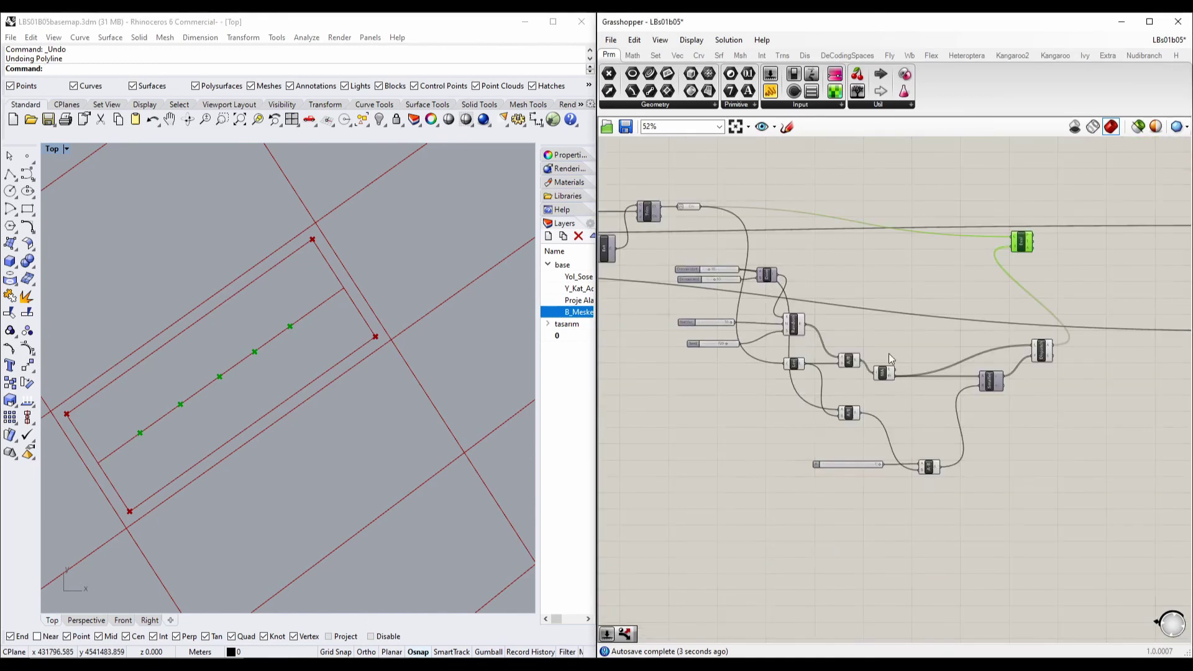
left_click_drag(1036, 302, 1108, 274)
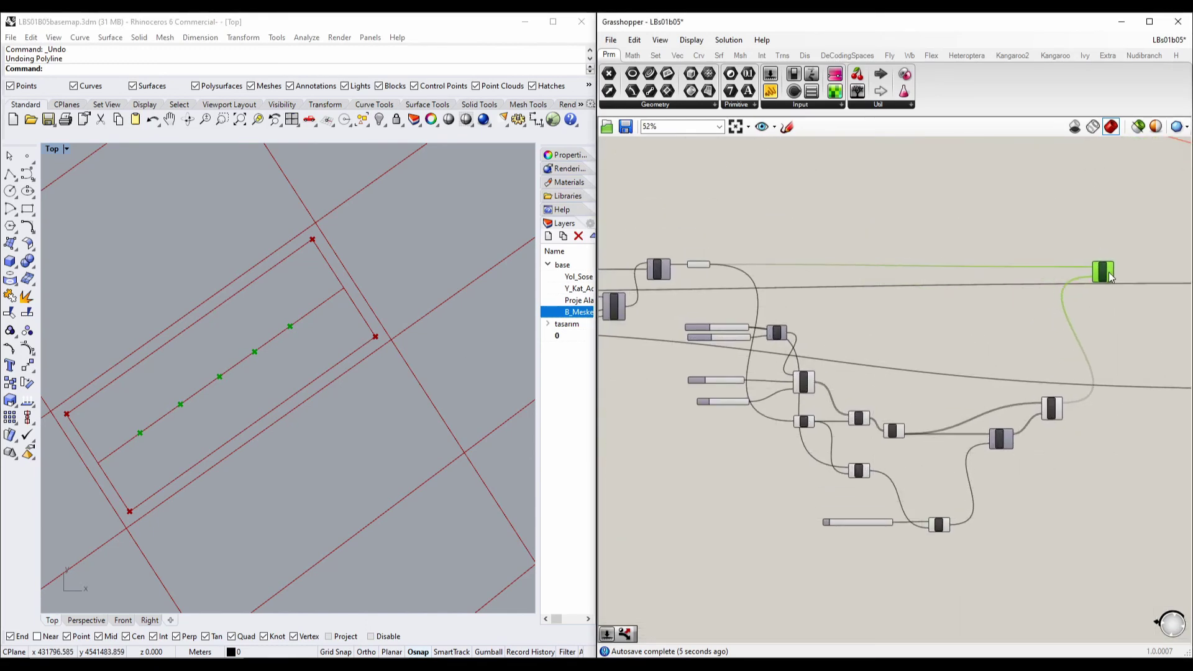
right_click_drag(690, 322, 817, 317)
scroll(973, 270, "up", 3)
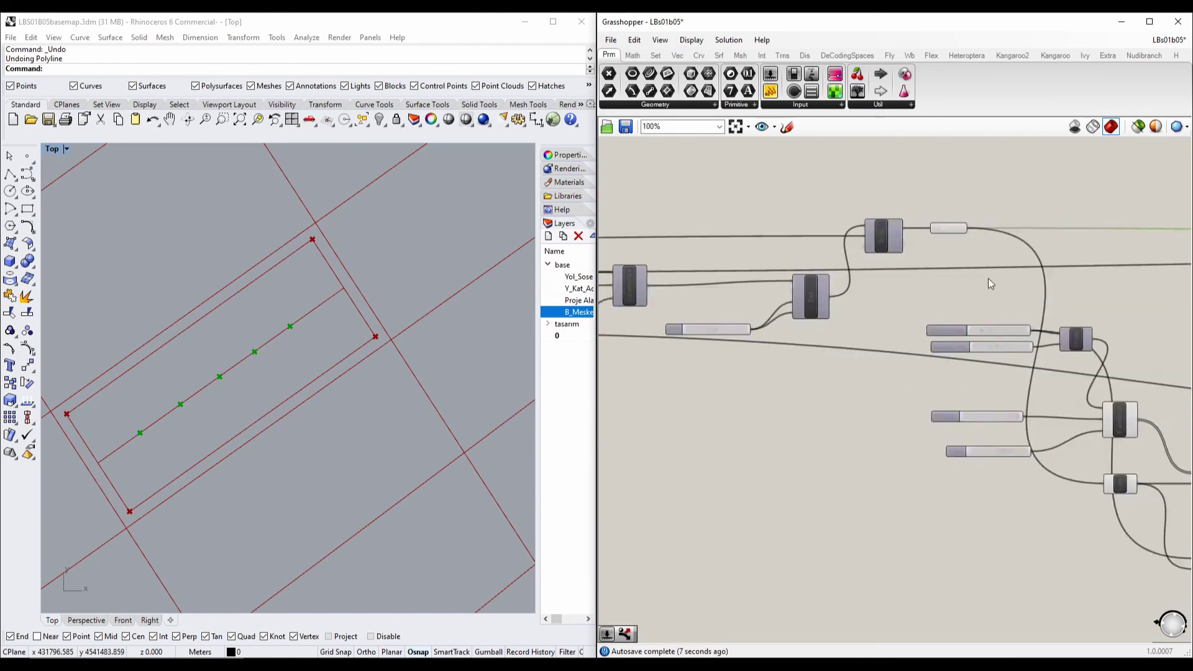
scroll(943, 297, "down", 3)
right_click_drag(1184, 318, 600, 334)
right_click_drag(1135, 334, 1093, 333)
scroll(866, 321, "up", 4)
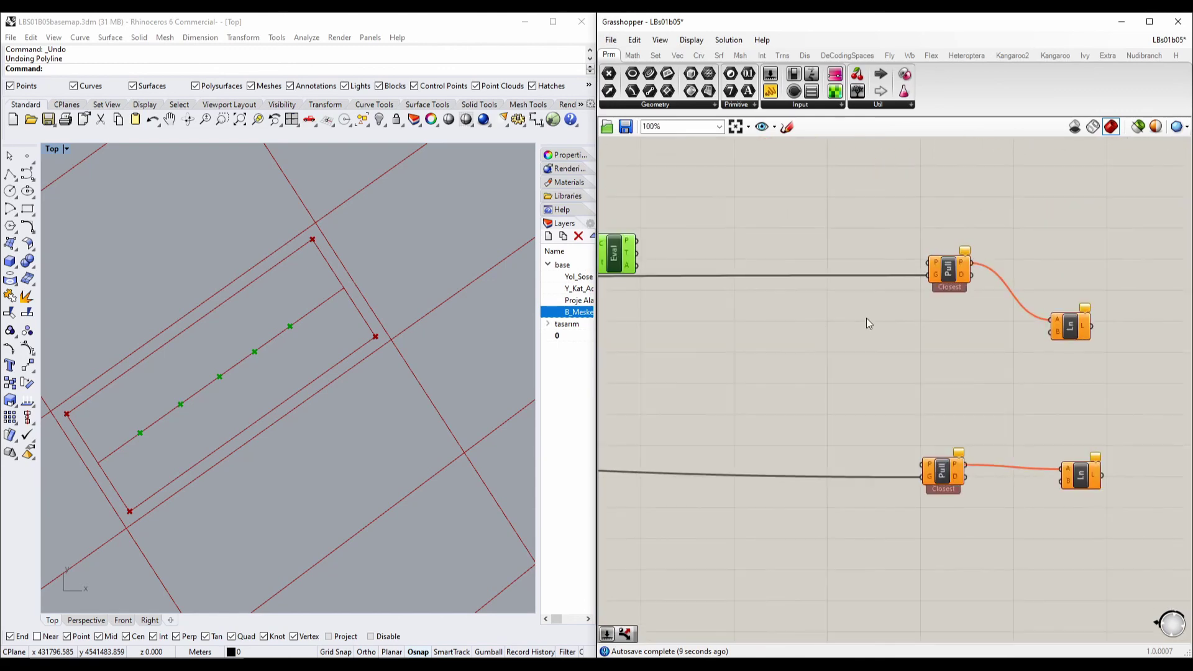
left_click_drag(794, 234, 1085, 255)
left_click(563, 452)
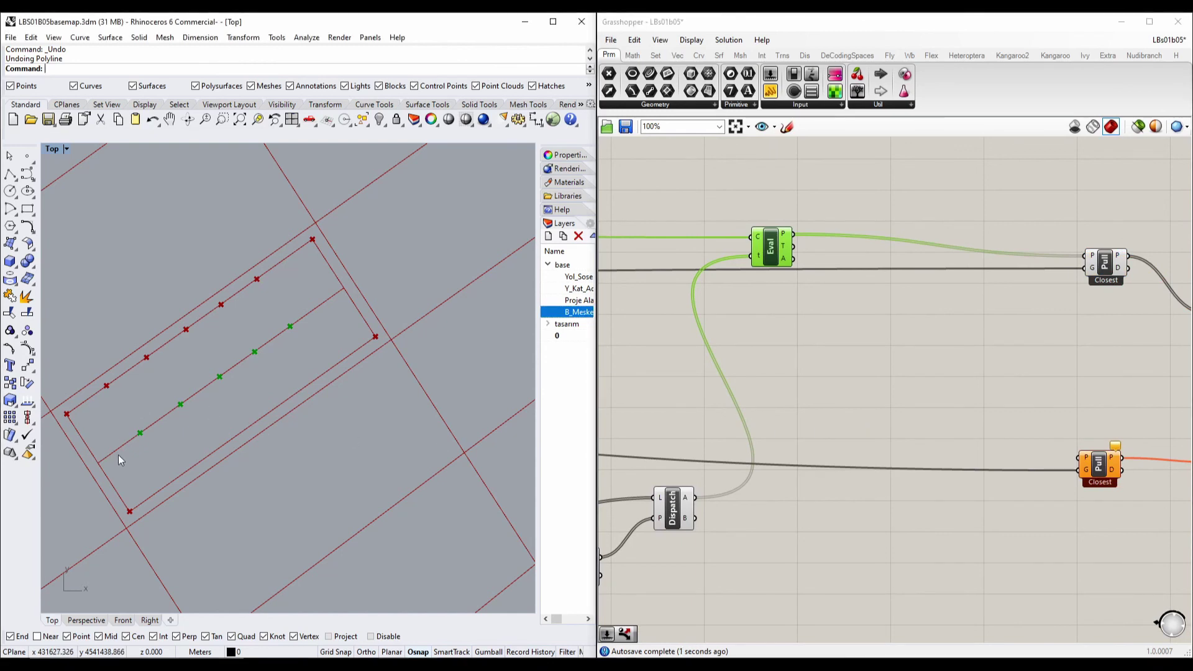
Step: Examine the lower Pull Point branch and the downstream sorting, item, domain and remap components
right_click_drag(786, 348, 848, 274)
scroll(848, 274, "down", 4)
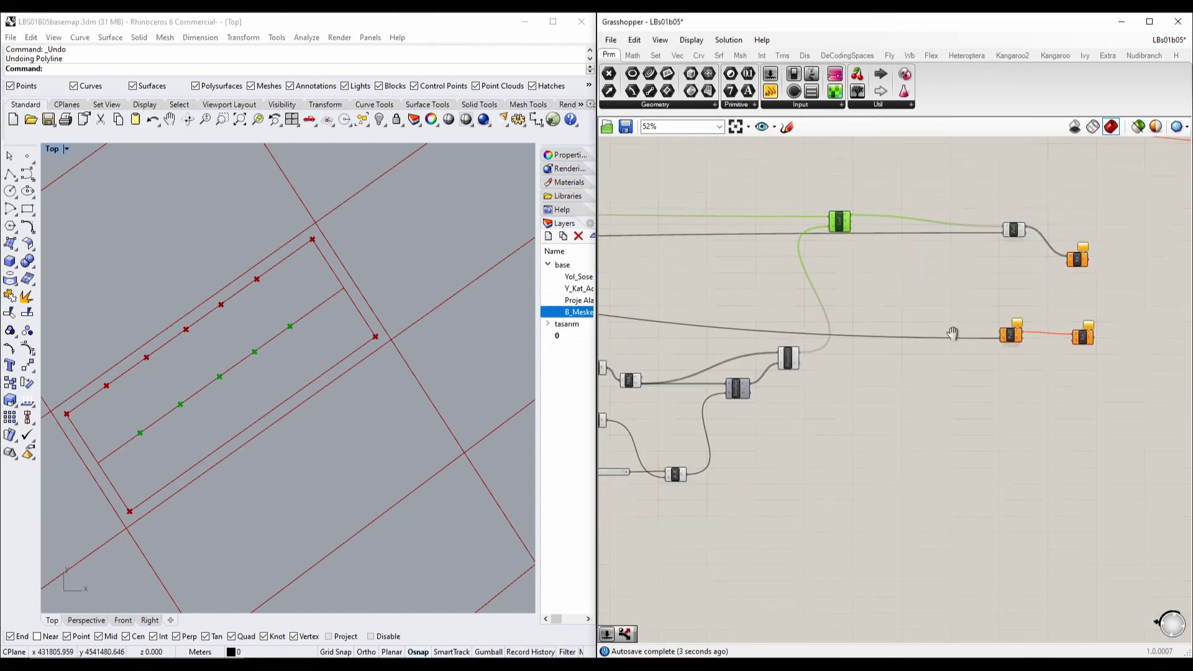
right_click_drag(953, 333, 812, 333)
left_click_drag(988, 397, 868, 476)
scroll(860, 351, "down", 7)
scroll(699, 377, "up", 5)
scroll(699, 377, "up", 1)
scroll(831, 360, "down", 4)
right_click_drag(831, 360, 898, 380)
scroll(806, 495, "down", 1)
scroll(953, 354, "up", 9)
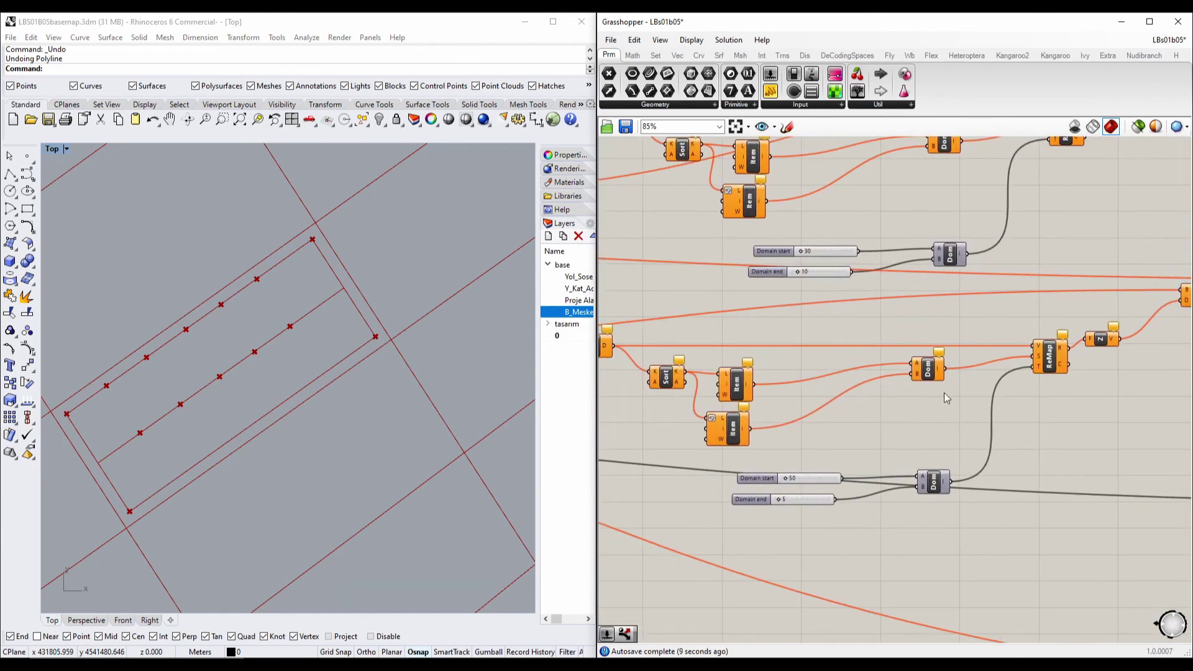
scroll(1030, 358, "down", 4)
mouse_move(974, 428)
right_mouse_down()
mouse_move(935, 420)
mouse_move(736, 509)
right_mouse_up()
right_click_drag(819, 476, 1139, 165)
right_click_drag(1021, 305, 1093, 228)
Step: Duplicate the random spacing group, from the domain sliders through Dispatch, and place the copy below the original
left_click_drag(1017, 470, 861, 338)
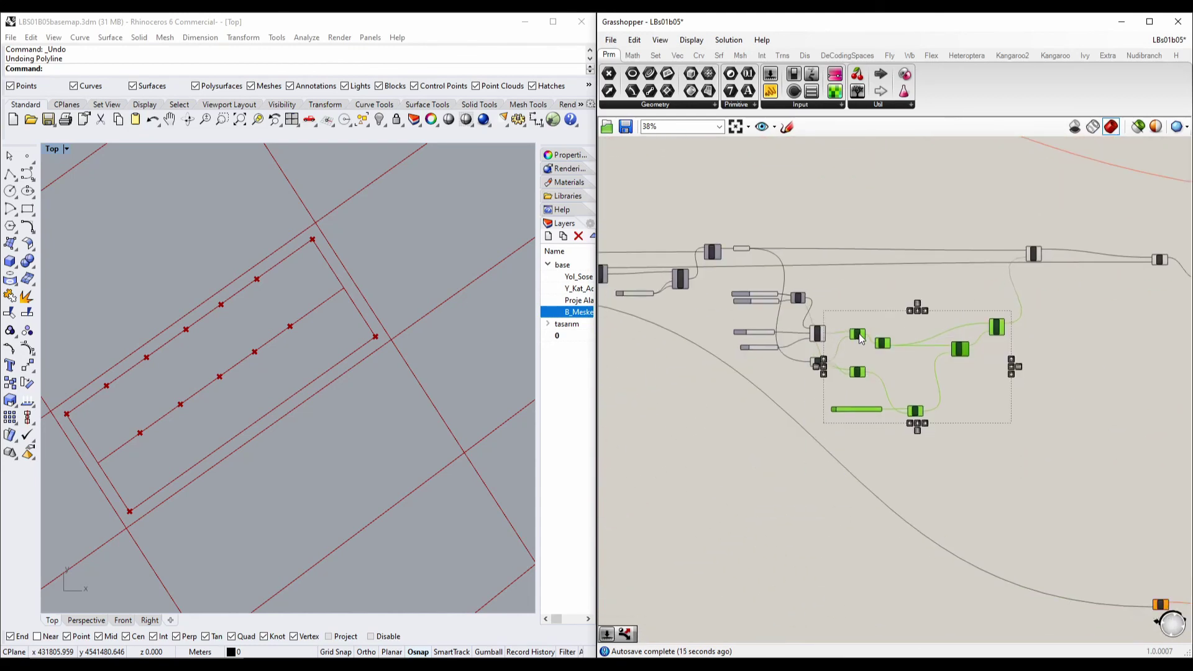
left_click(971, 470)
left_click_drag(1027, 447, 807, 526)
right_click_drag(998, 560, 860, 332)
scroll(862, 338, "up", 5)
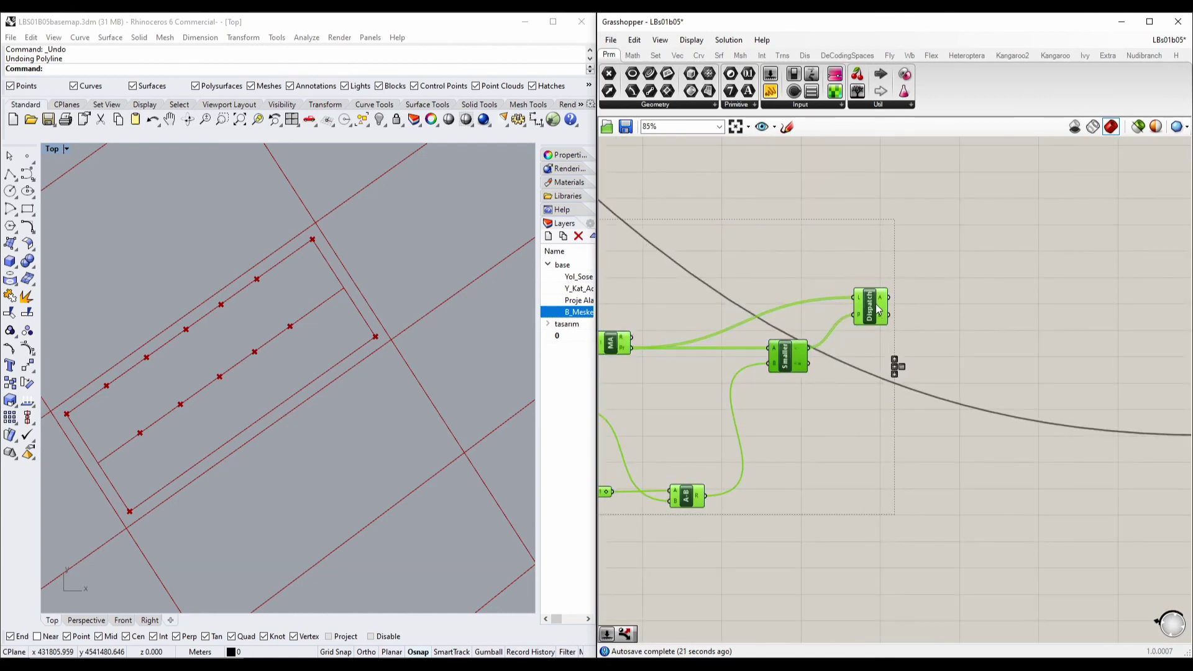
left_click(924, 323)
scroll(920, 335, "down", 5)
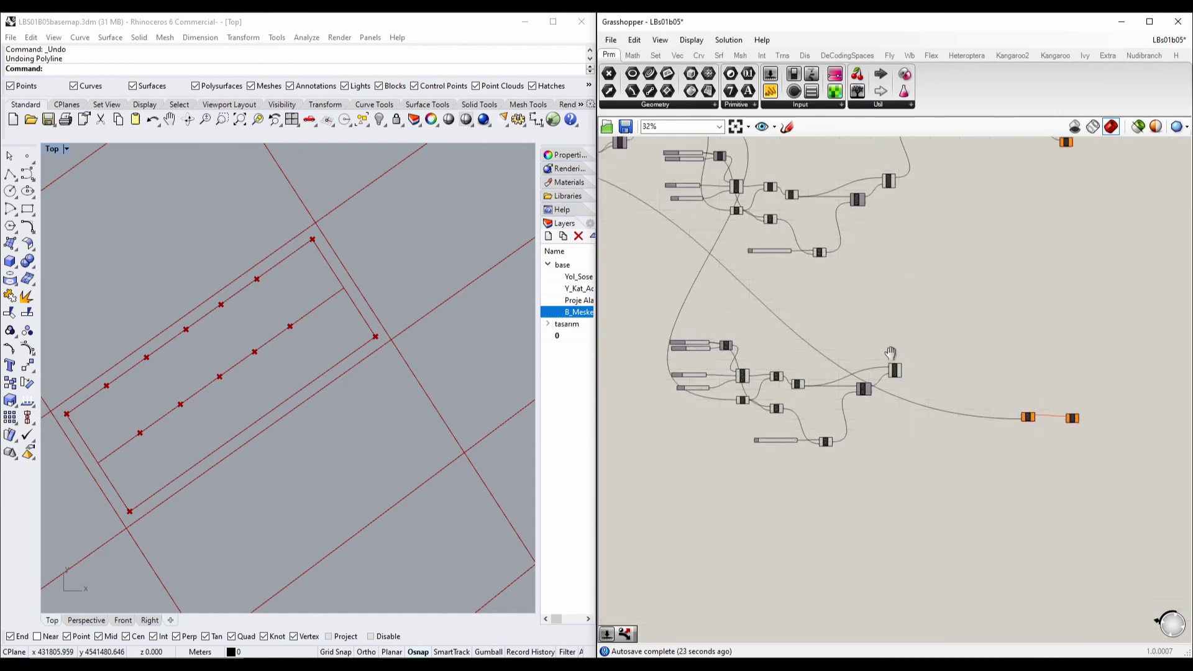
Step: Duplicate Evaluate Curve beside the copied Dispatch with output A feeding t, and connect its P output to the lower Pull Point's P input
left_click(882, 231)
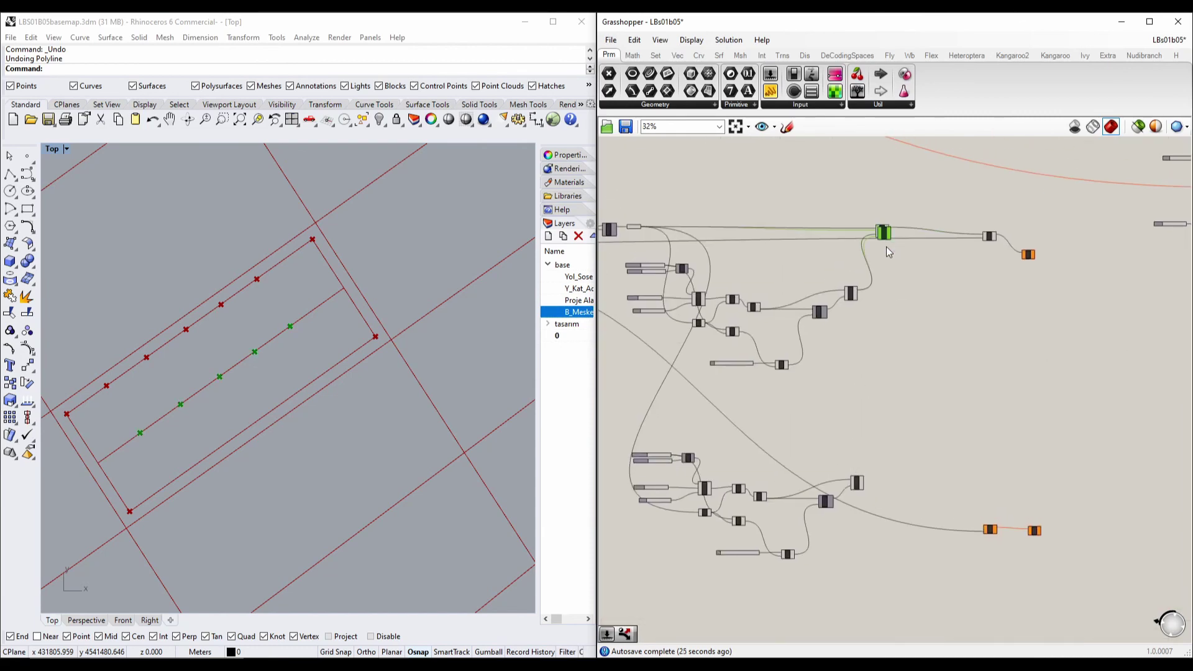
left_click_drag(887, 235, 891, 449)
scroll(854, 481, "up", 5)
scroll(853, 478, "down", 3)
left_click_drag(902, 443, 900, 473)
right_click_drag(912, 471, 814, 333)
scroll(815, 338, "up", 4)
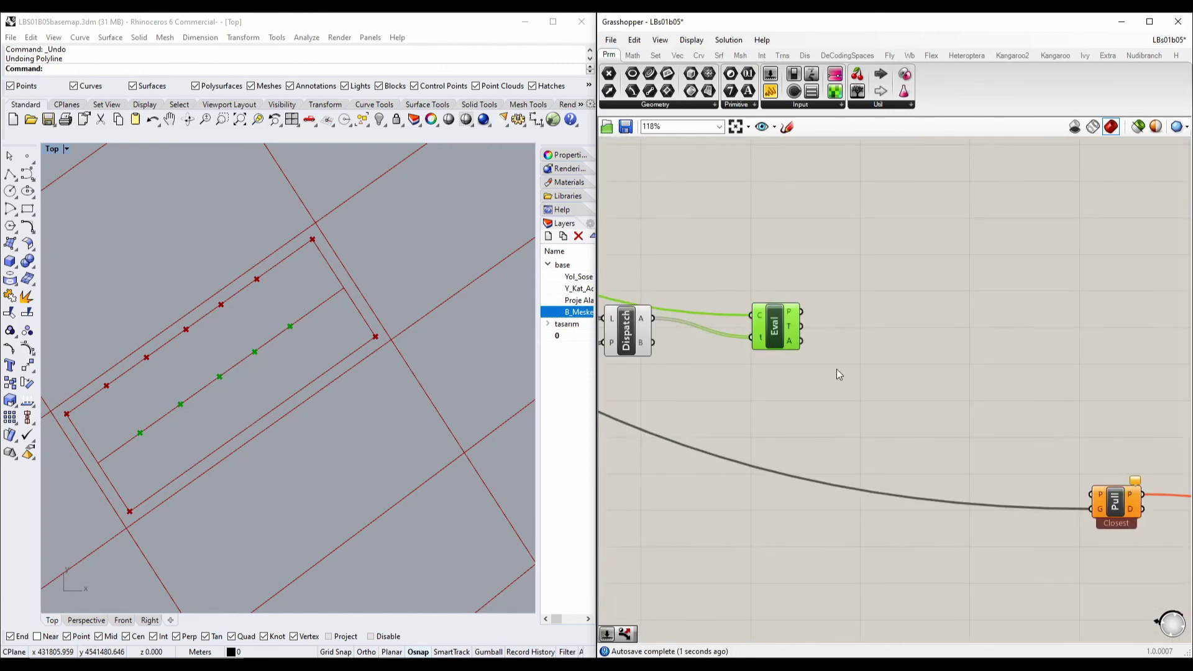
left_click(310, 366)
left_click_drag(788, 329, 1091, 494)
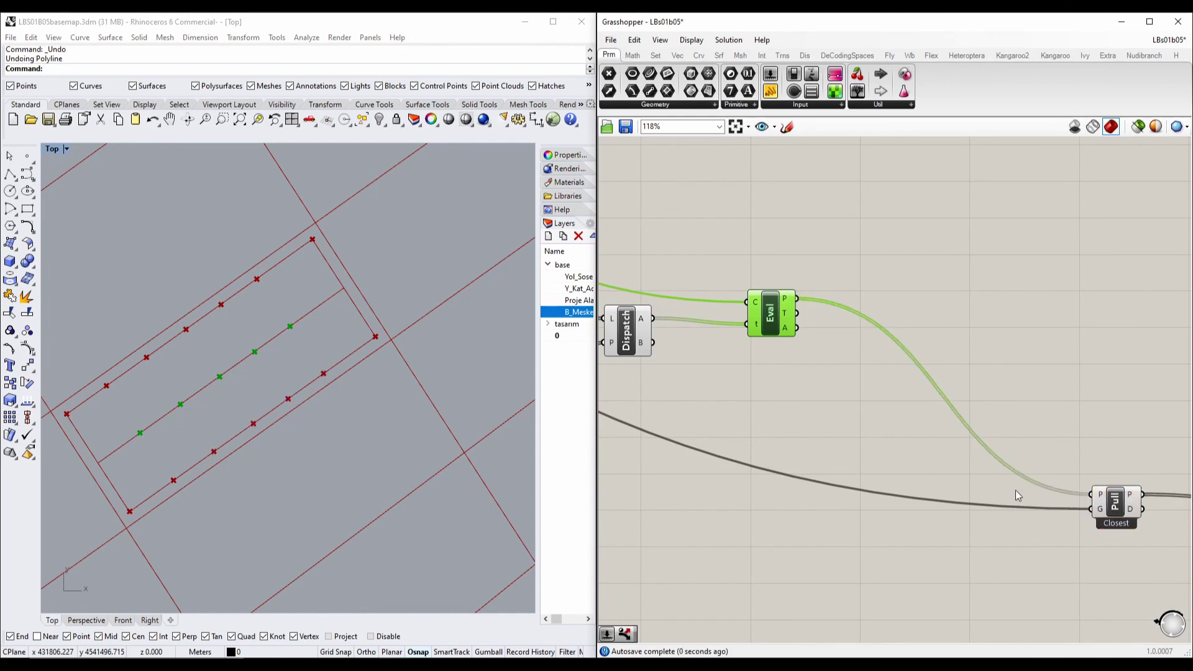
Step: Lower the Seed of the duplicated Random component to generate different spacing for the second set of points
right_click_drag(831, 426, 1107, 365)
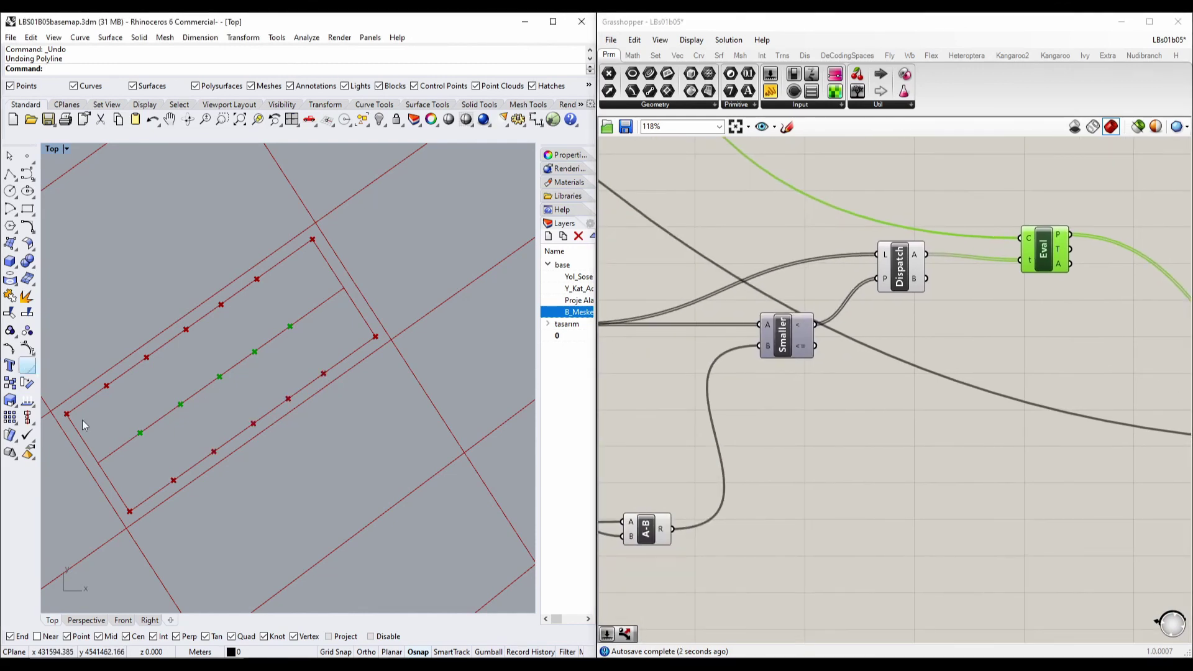
right_click_drag(877, 336, 1188, 302)
right_click_drag(606, 303, 872, 423)
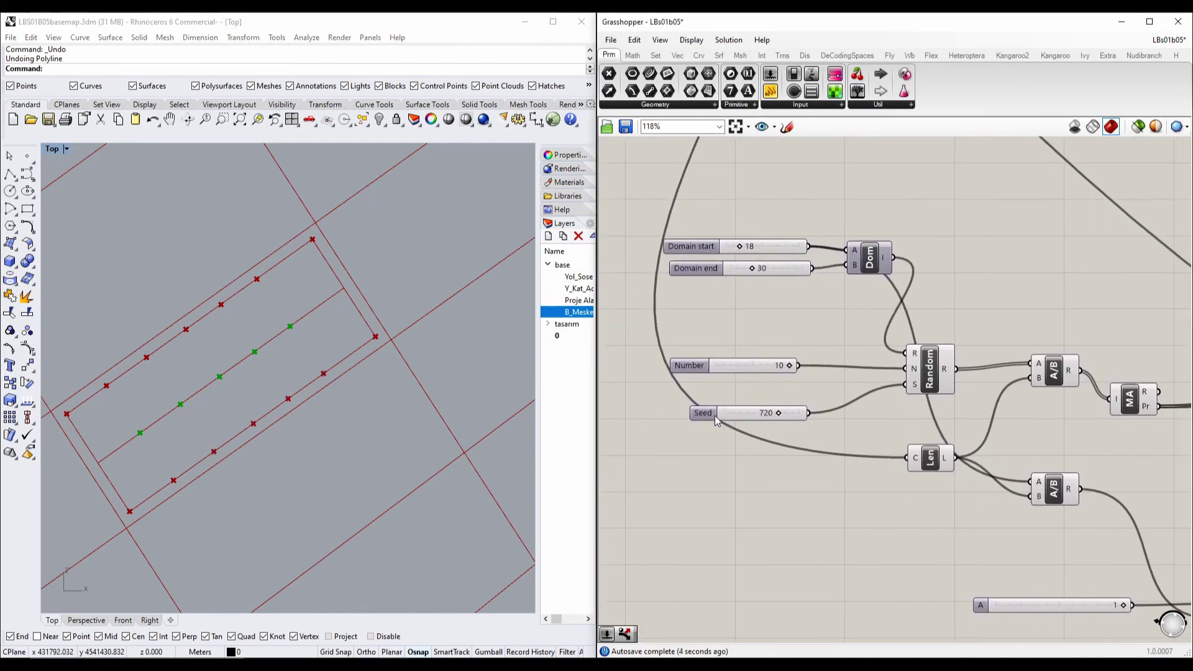
left_click(698, 402)
left_click_drag(764, 401, 737, 399)
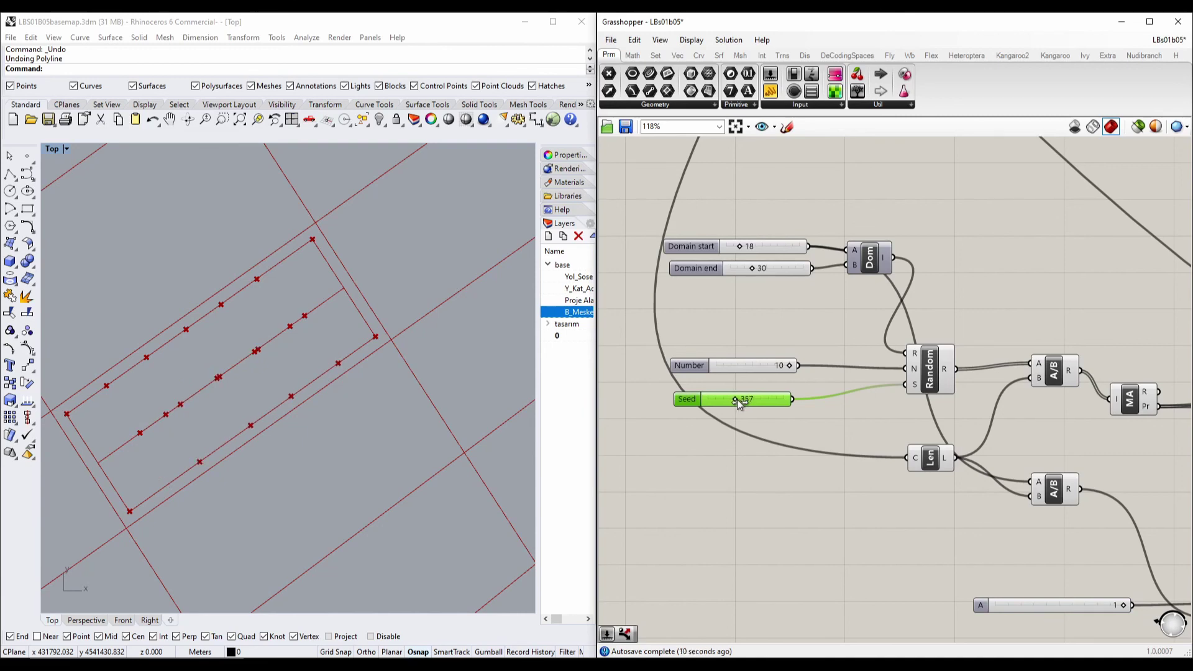
Step: Connect the duplicated Evaluate Curve's P output to input B of the lower Line component
scroll(904, 422, "down", 6)
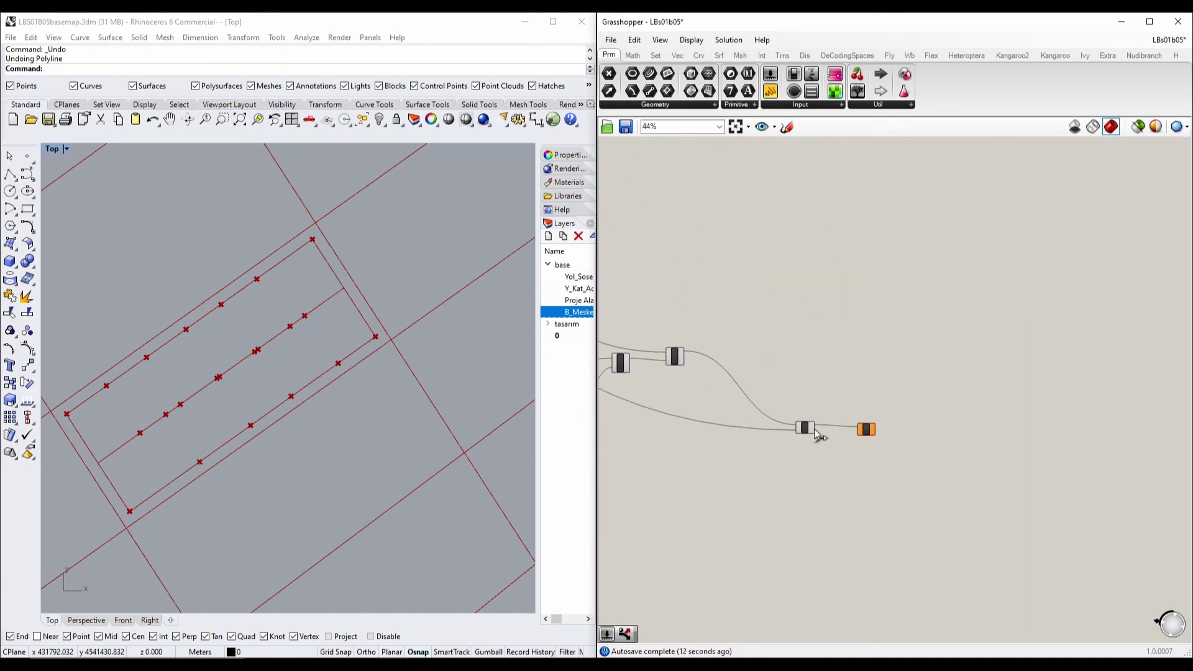
scroll(814, 428, "up", 5)
right_click_drag(745, 351, 850, 377)
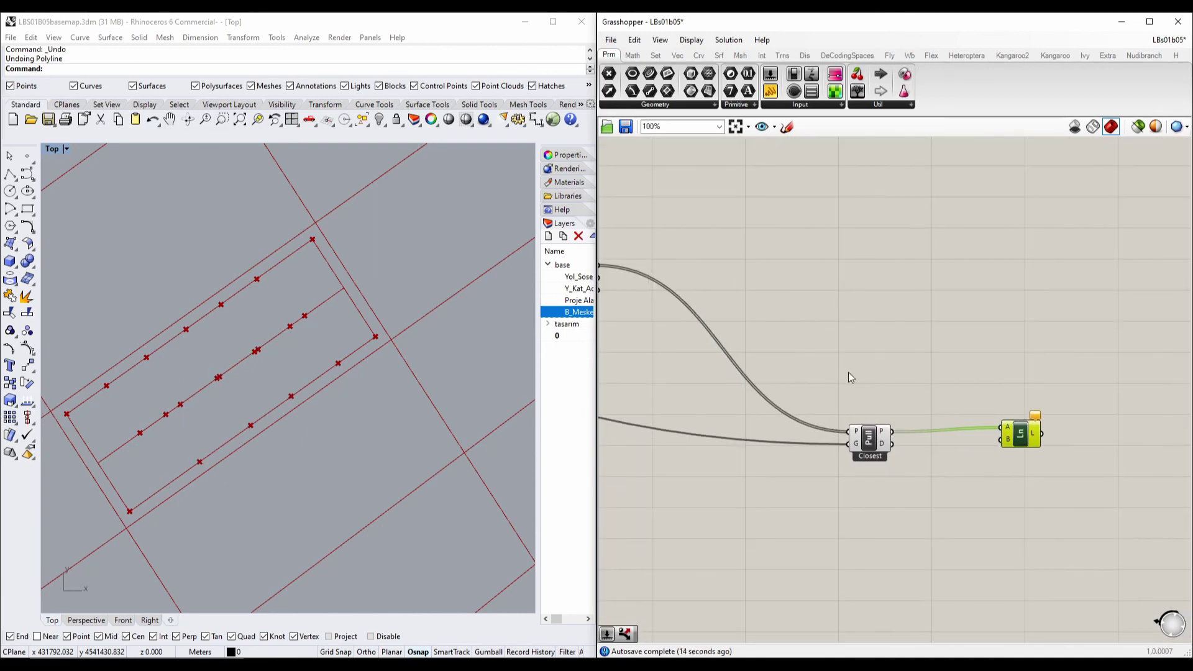
right_click_drag(696, 328, 791, 362)
left_click(670, 315)
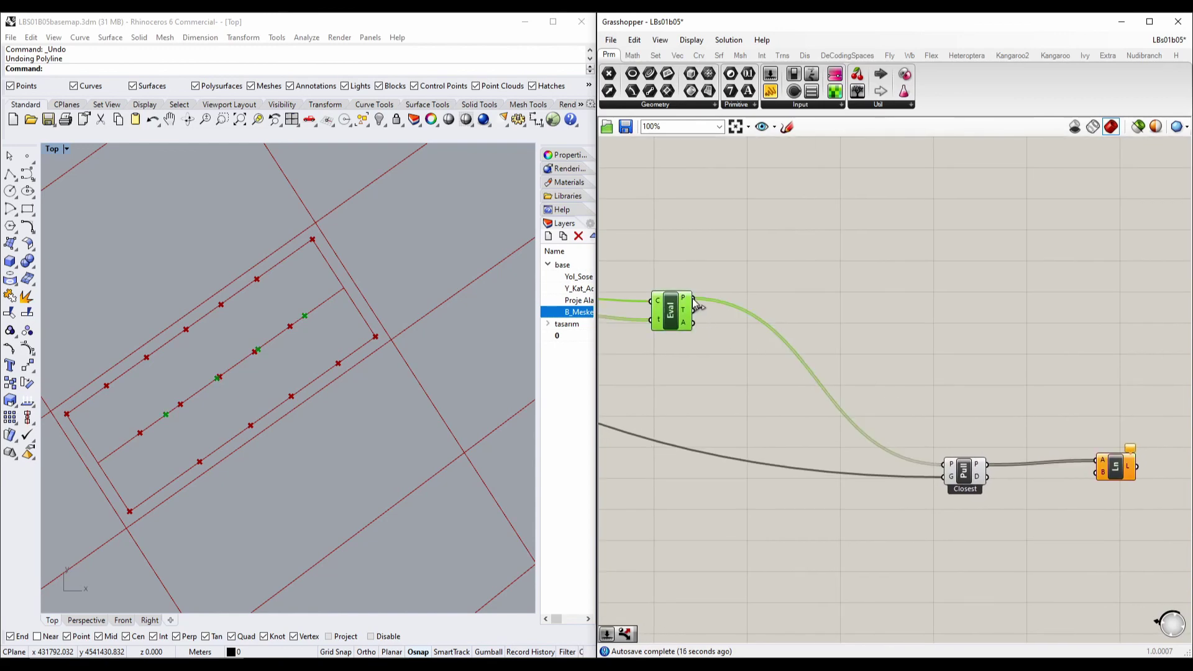
left_click_drag(694, 298, 1096, 479)
left_click(1115, 474)
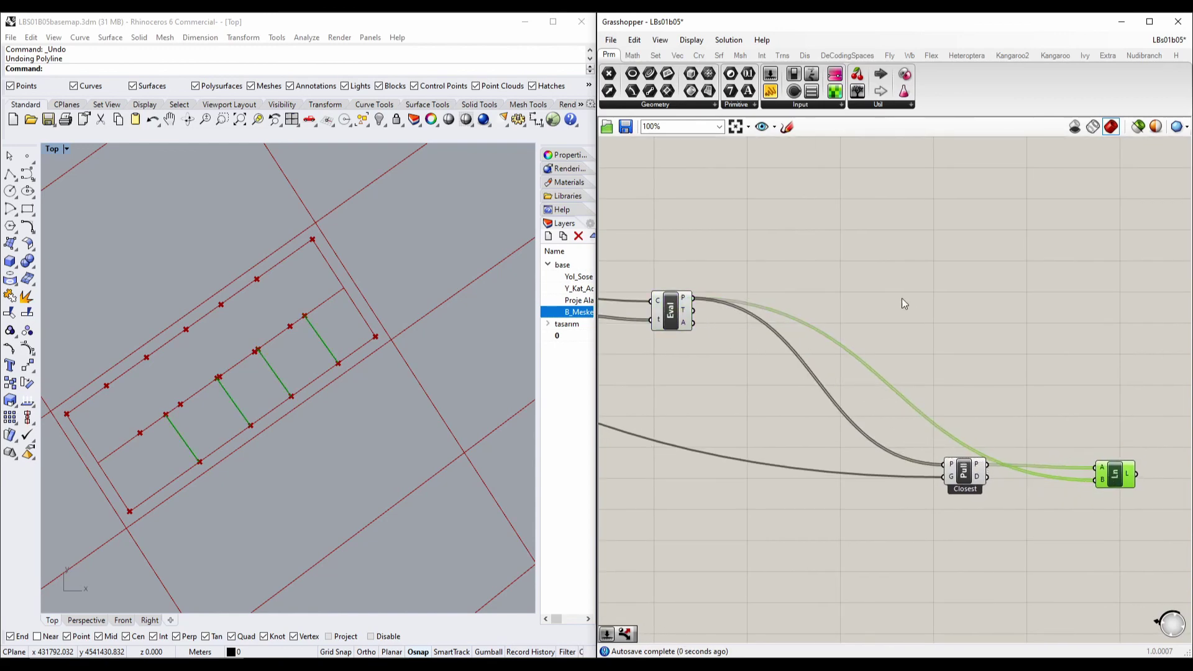
Step: Connect the original Evaluate Curve's P output to input B of the upper Line component
right_click_drag(777, 210, 836, 392)
scroll(836, 394, "down", 4)
right_click_drag(812, 326, 793, 529)
scroll(803, 412, "up", 4)
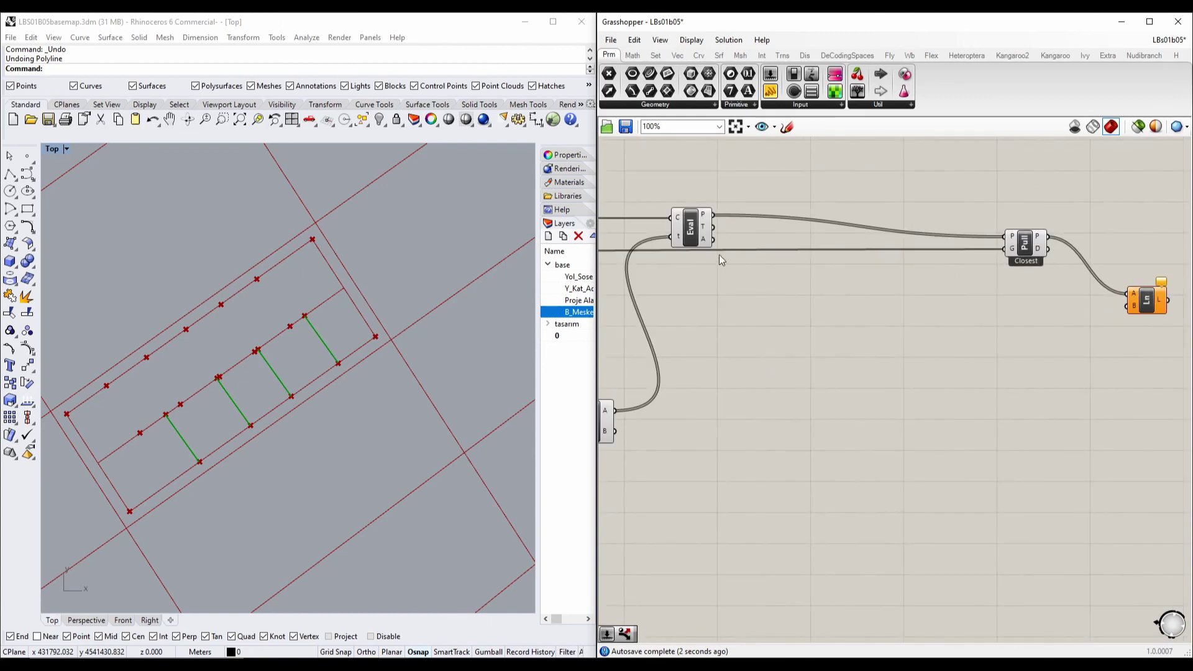
left_click_drag(713, 216, 1128, 305)
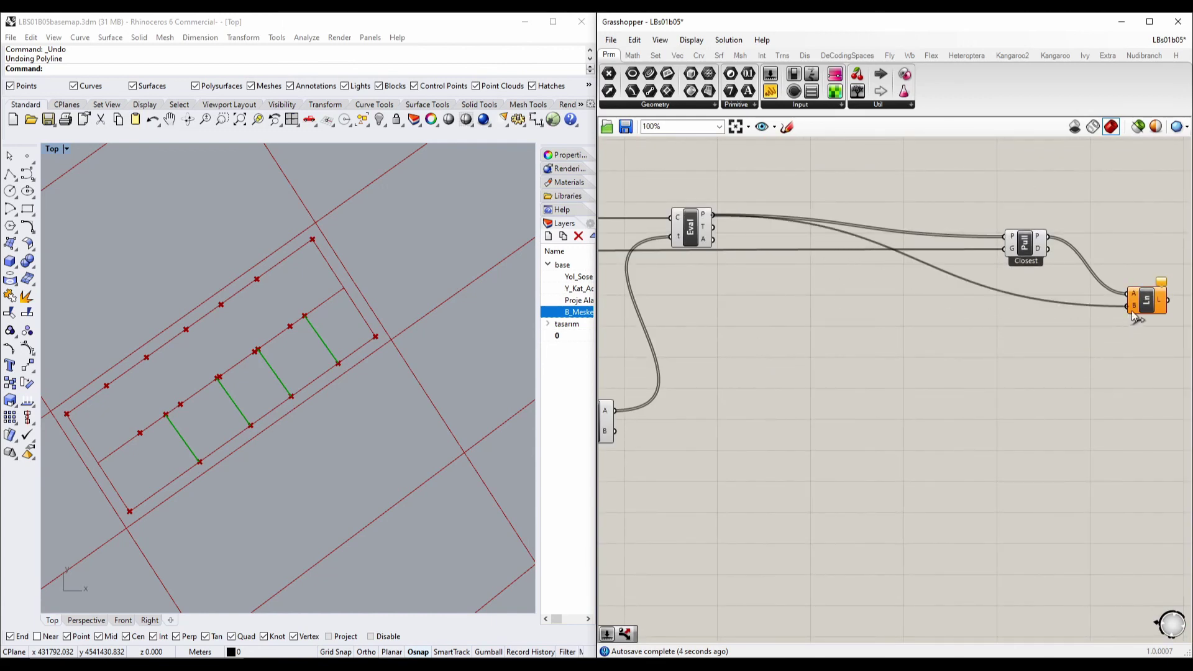
left_click(1025, 242)
left_click(684, 223)
right_click_drag(1094, 289, 979, 270)
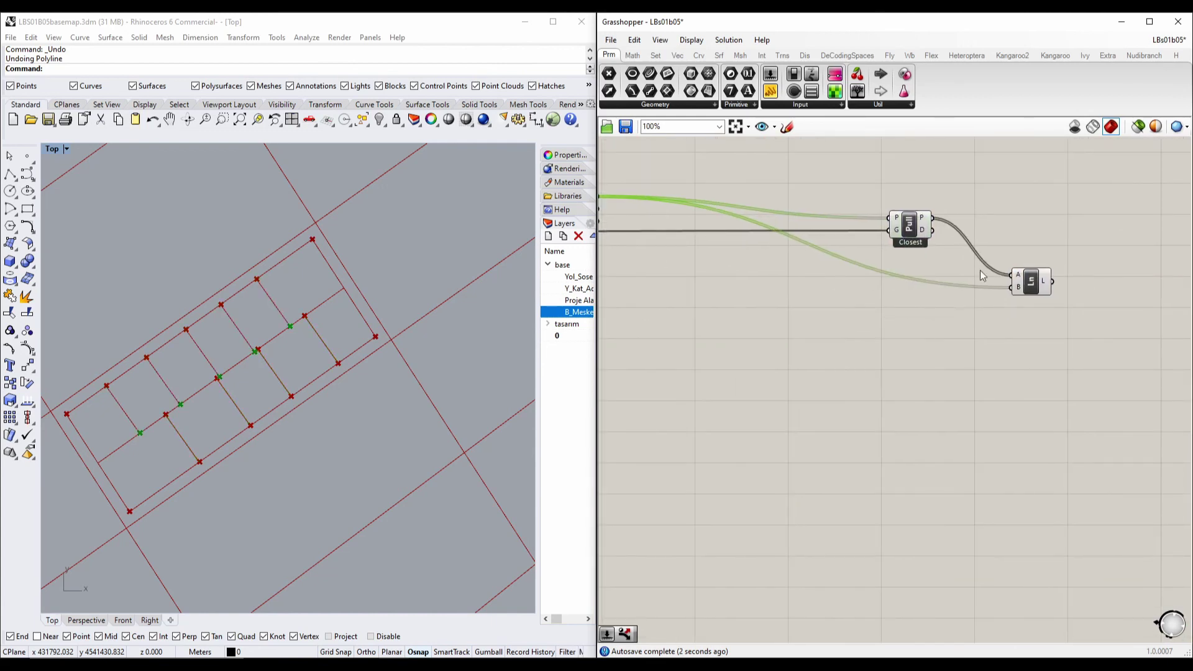
Step: Turn off the preview of both random-point chains, from their sliders through the Pull Point components, leaving the two final Line components shown
scroll(931, 300, "down", 5)
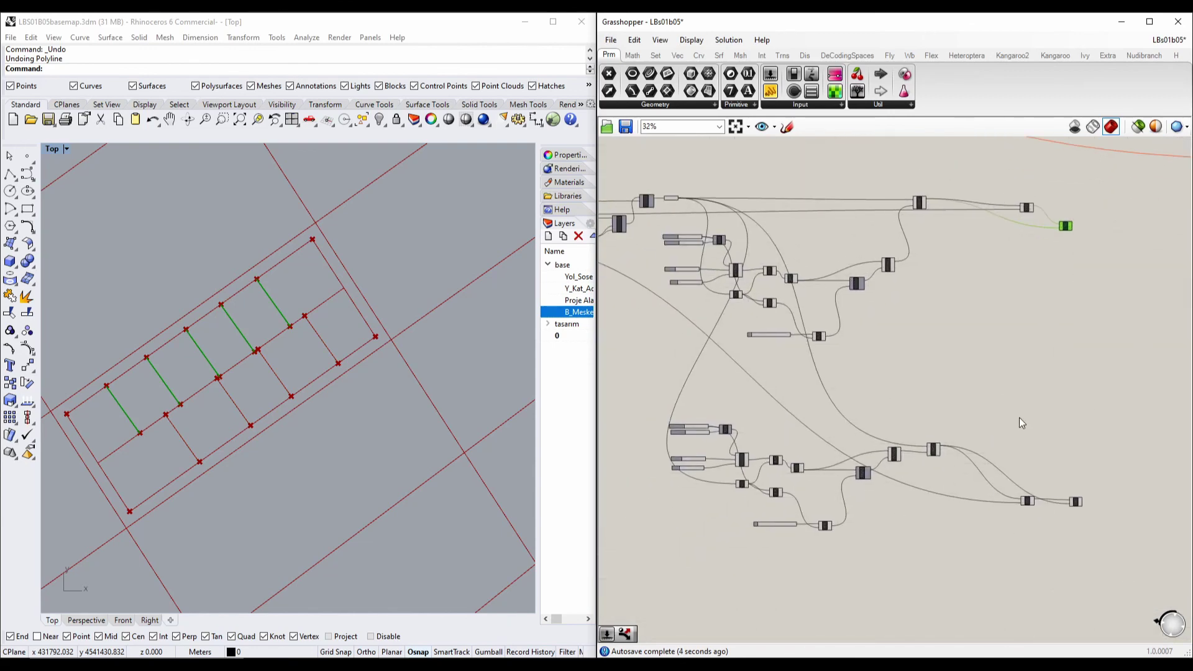
left_click_drag(1039, 566, 688, 180)
right_click(731, 175)
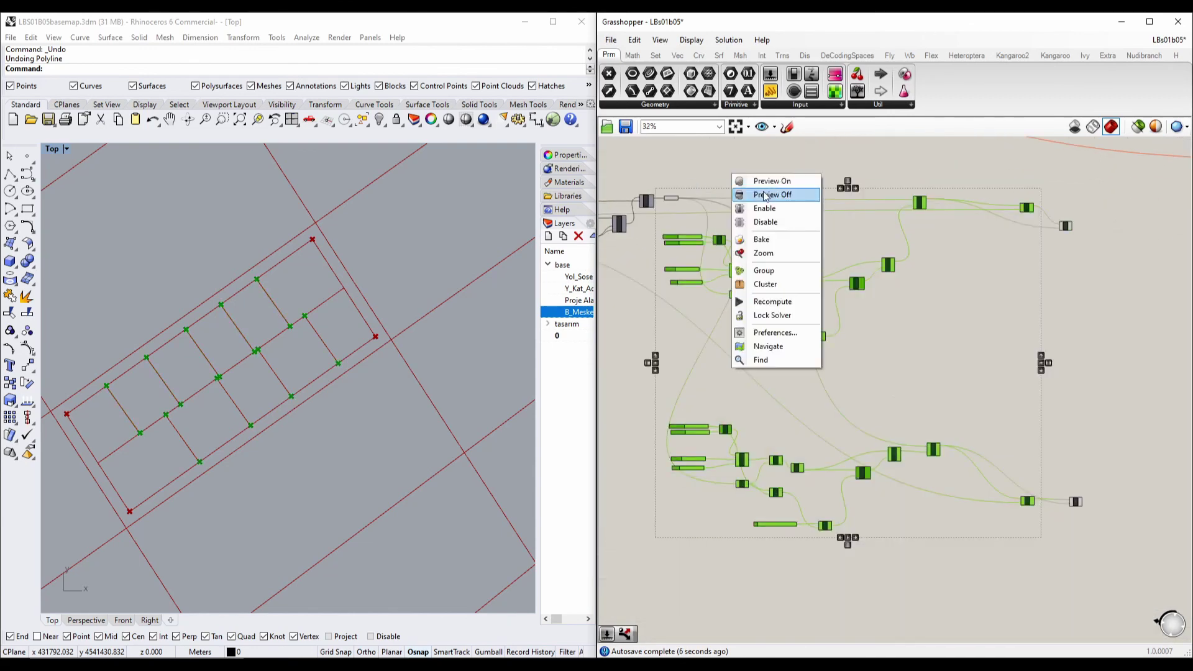
left_click(765, 195)
Step: Adjust the Seed of the upper Random component and the Seed of the lower one to vary the dividing lines on both sides
scroll(820, 292, "up", 5)
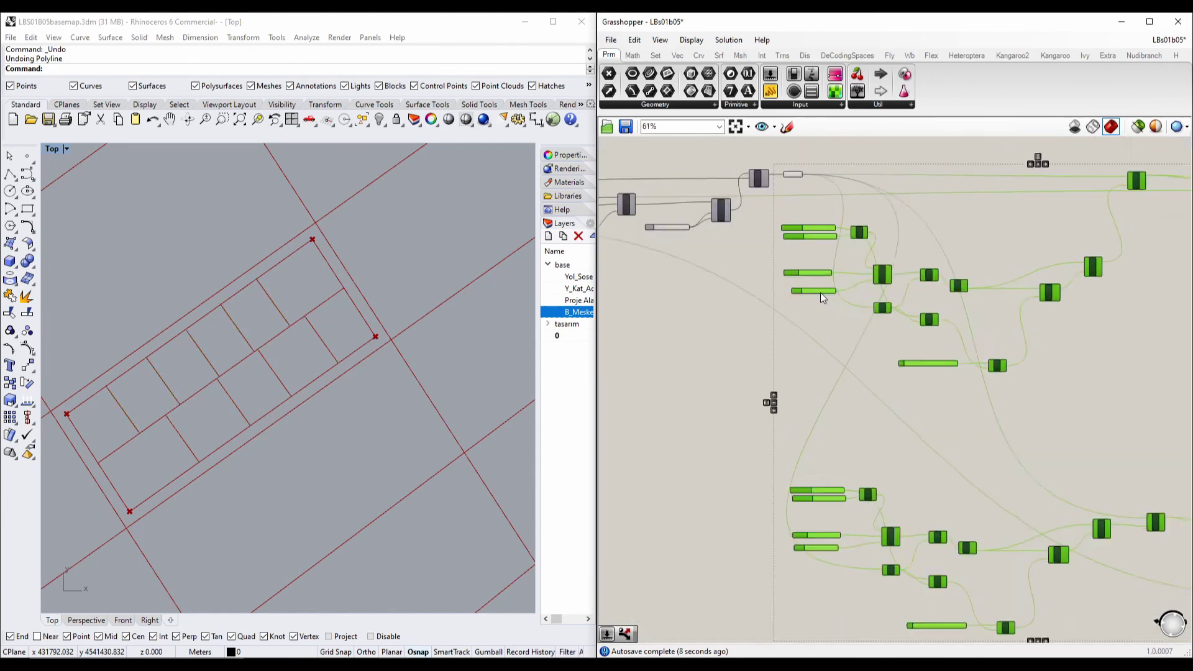
left_click_drag(834, 288, 785, 284)
right_click_drag(810, 356, 859, 237)
scroll(858, 236, "down", 5)
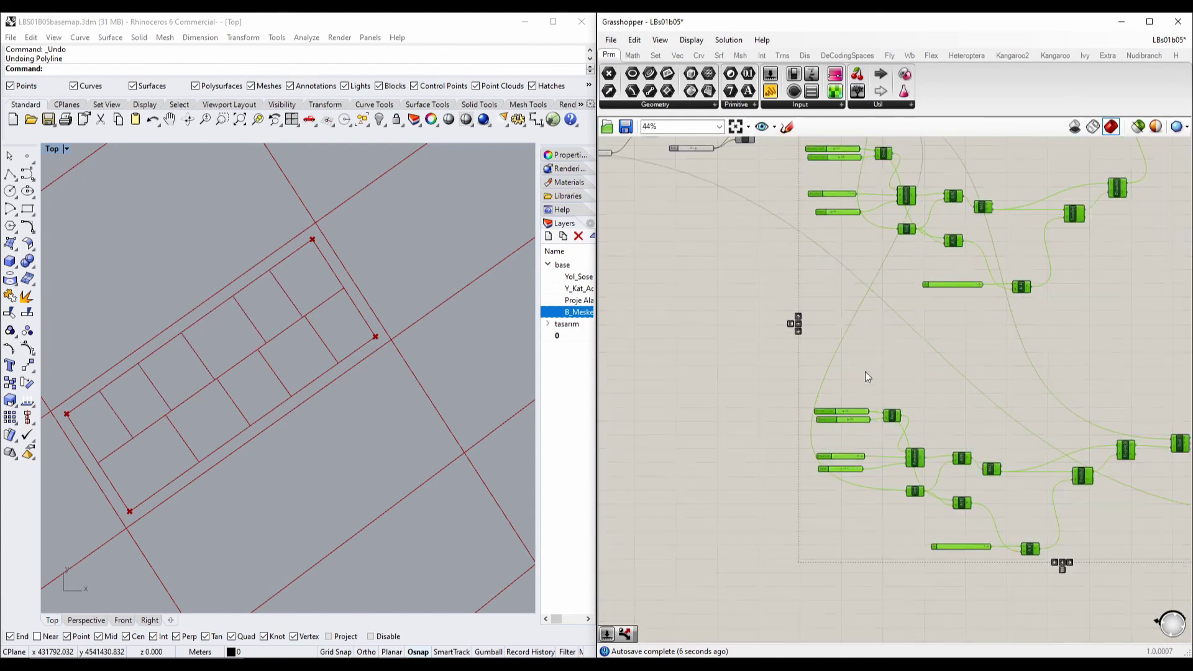
right_click_drag(928, 526, 922, 440)
scroll(922, 439, "up", 8)
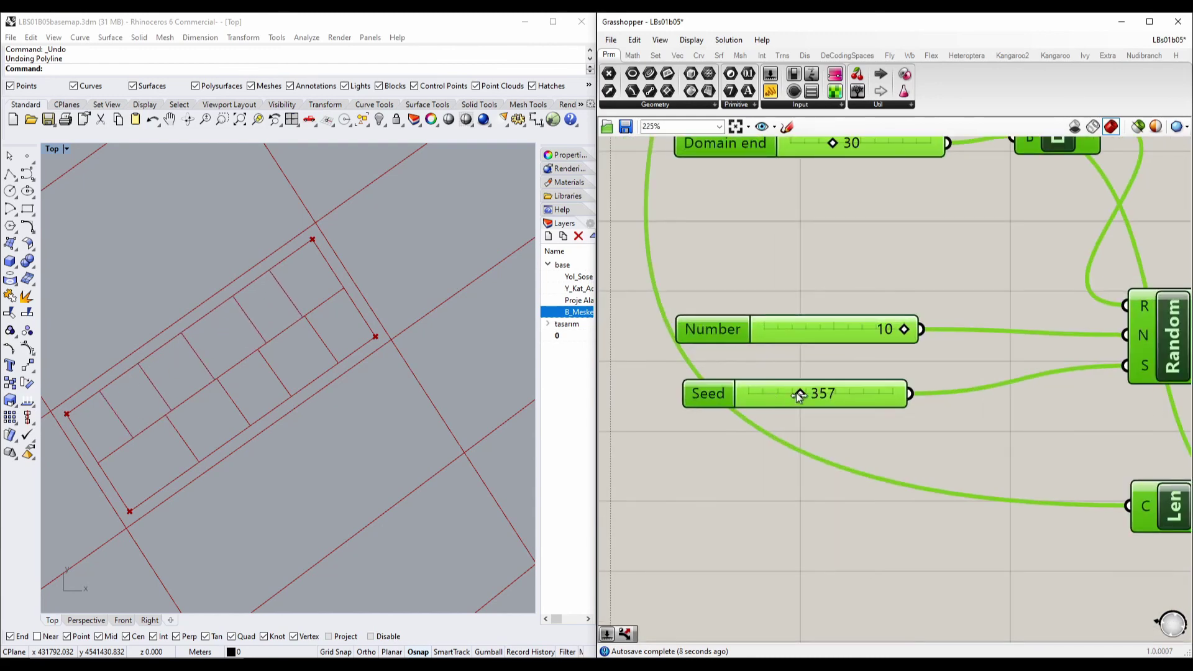
mouse_move(798, 395)
left_mouse_down()
mouse_move(841, 395)
mouse_move(788, 403)
mouse_move(812, 402)
left_mouse_up()
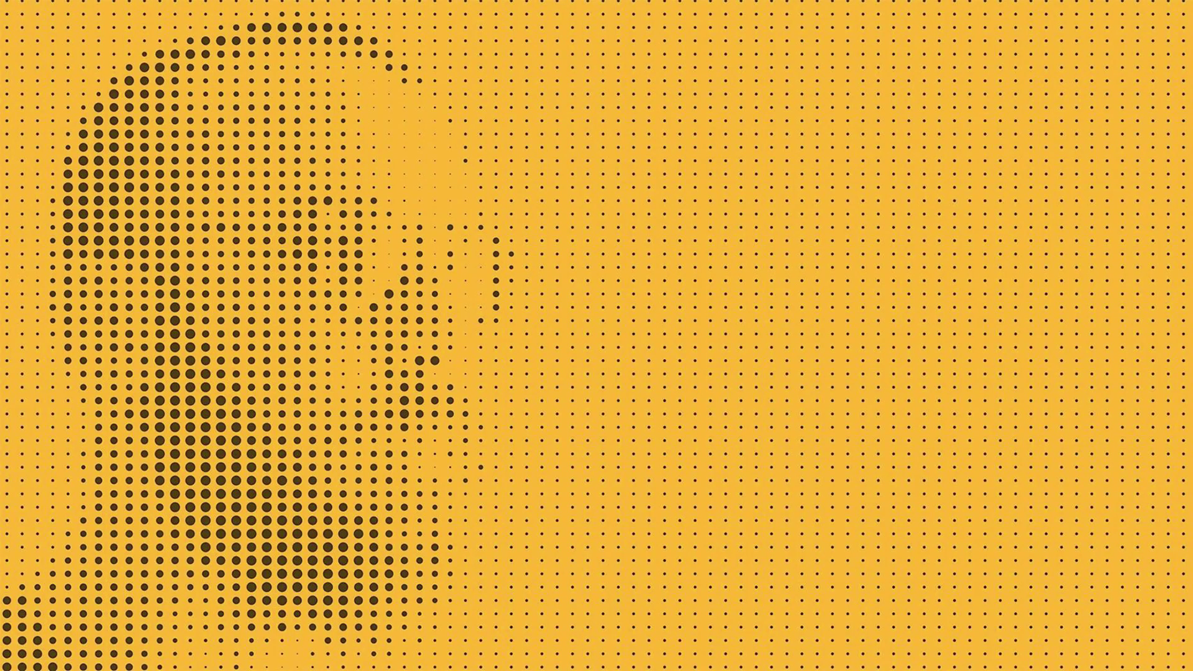